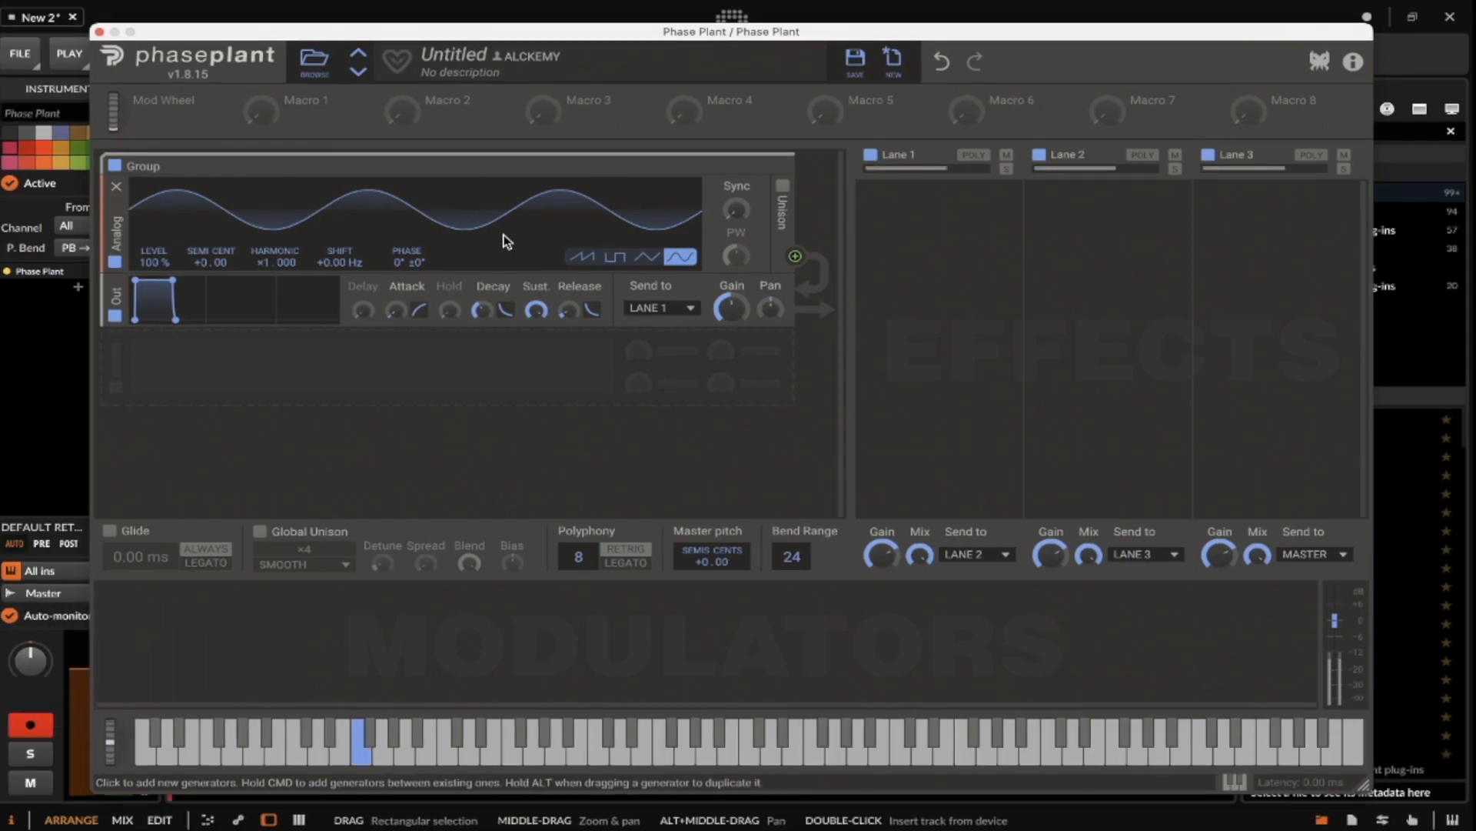
Step: Insert Distortion and Filter modules ahead of the group's output, duplicating them to form a distortion, filter, distortion, filter, distortion chain
{"action": "left_click", "coordinate": [407, 373]}
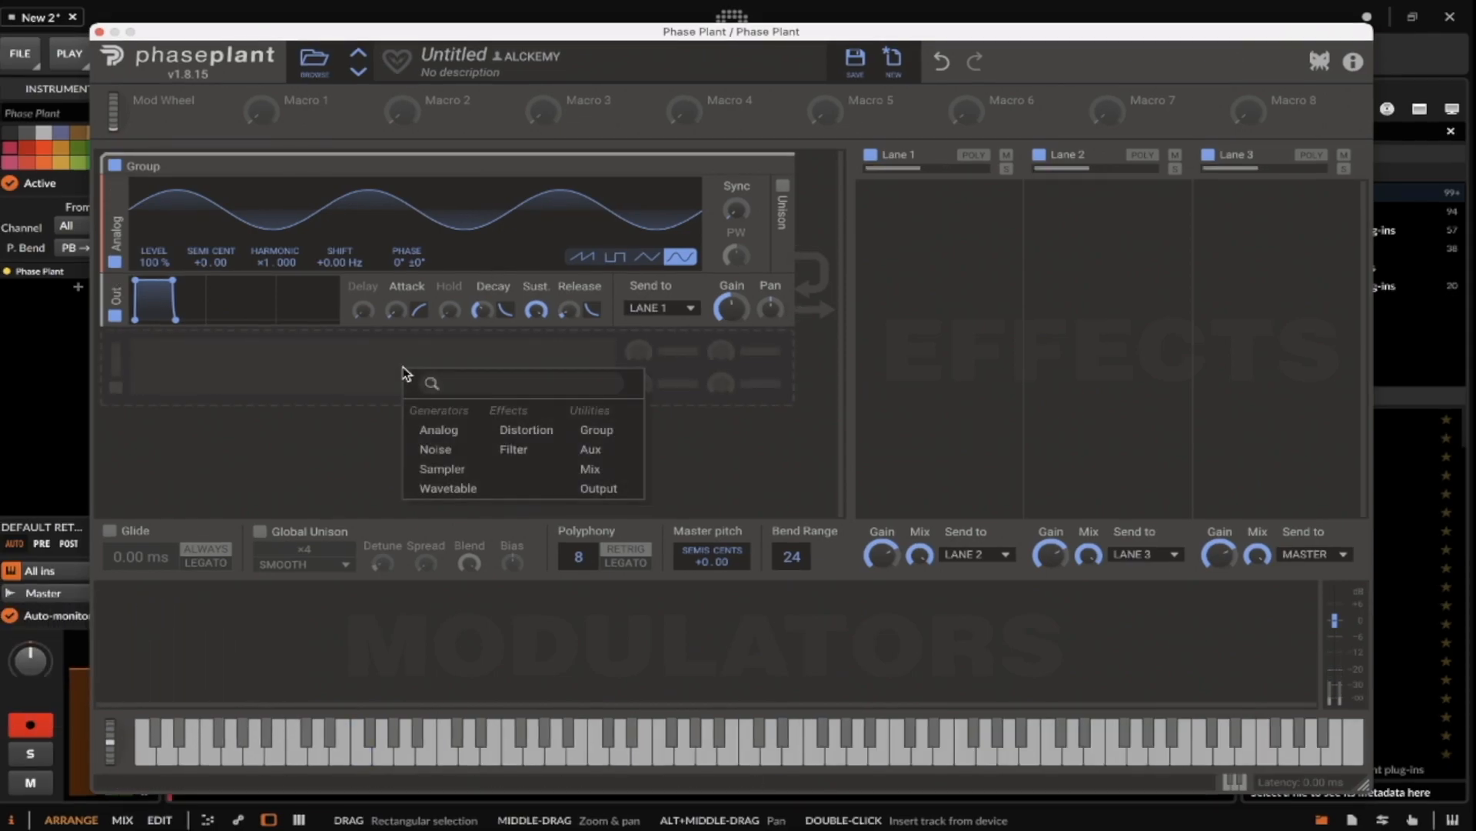
{"action": "left_click", "coordinate": [511, 432]}
{"action": "left_click", "coordinate": [257, 442]}
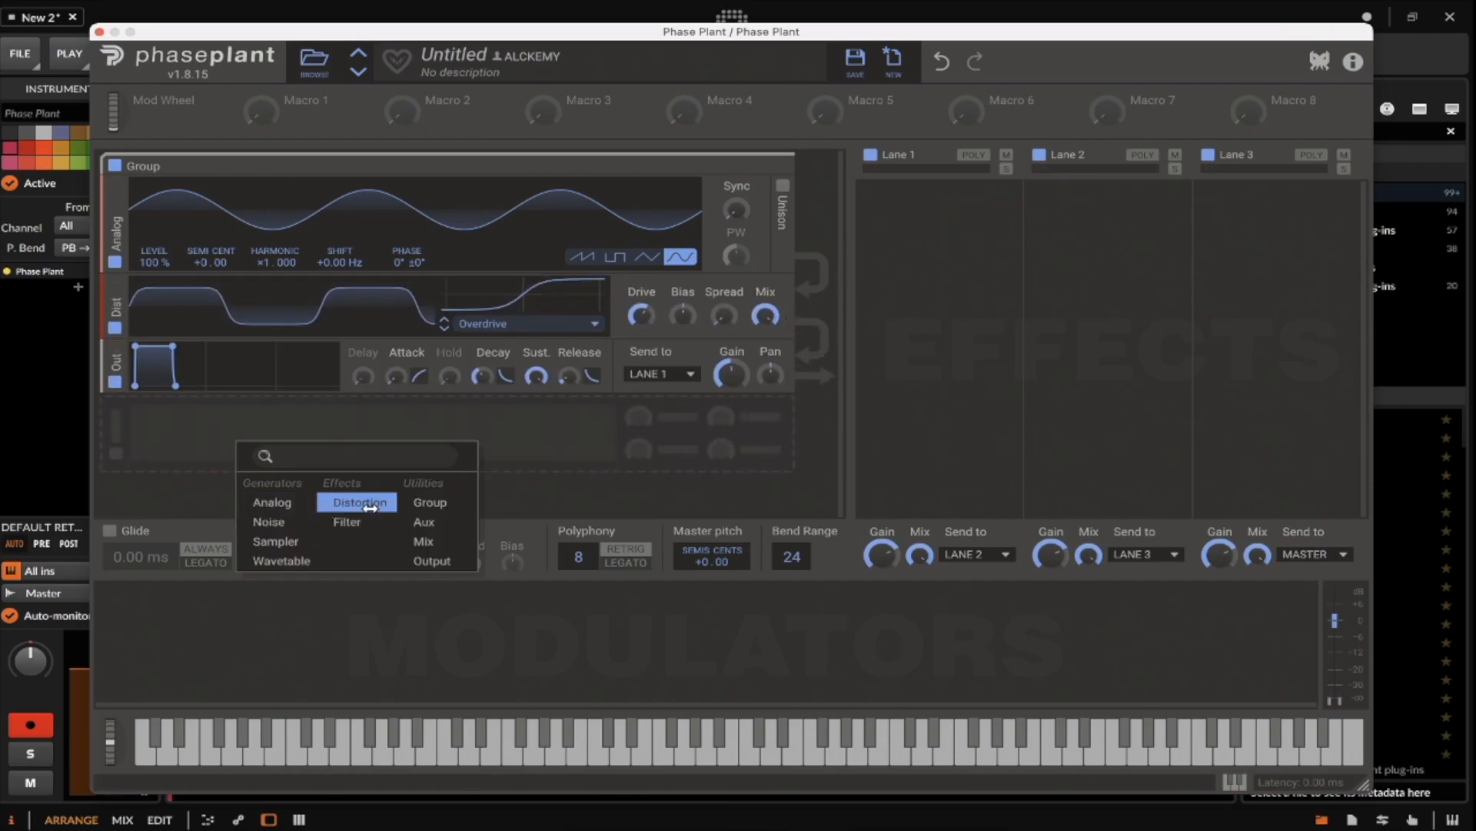
{"action": "left_click", "coordinate": [349, 518]}
{"action": "left_click_drag", "start_coordinate": [121, 422], "coordinate": [120, 346]}
{"action": "left_click_drag", "start_coordinate": [114, 283], "coordinate": [128, 428]}
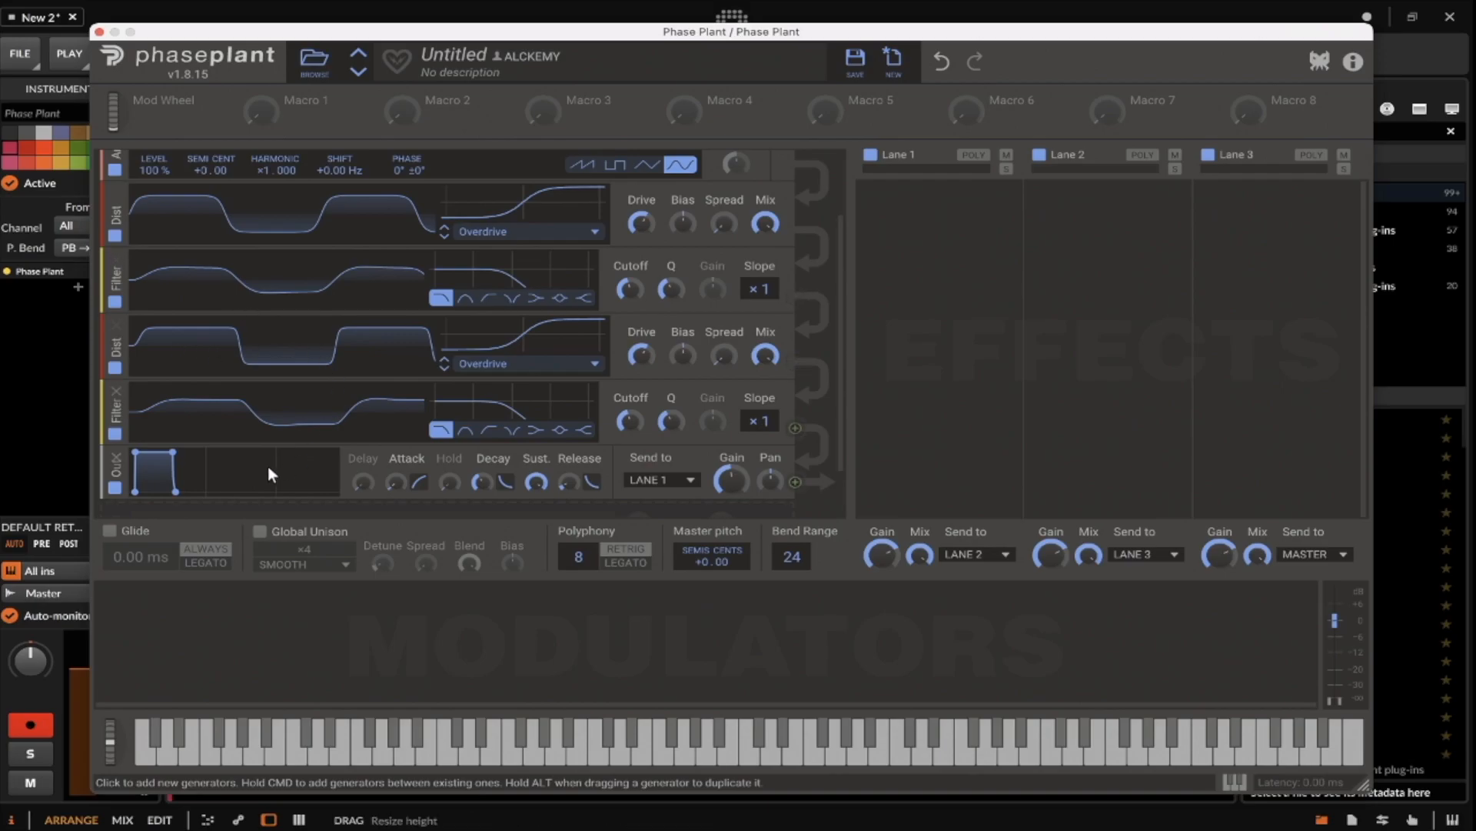
{"action": "left_click_drag", "start_coordinate": [115, 339], "coordinate": [127, 454]}
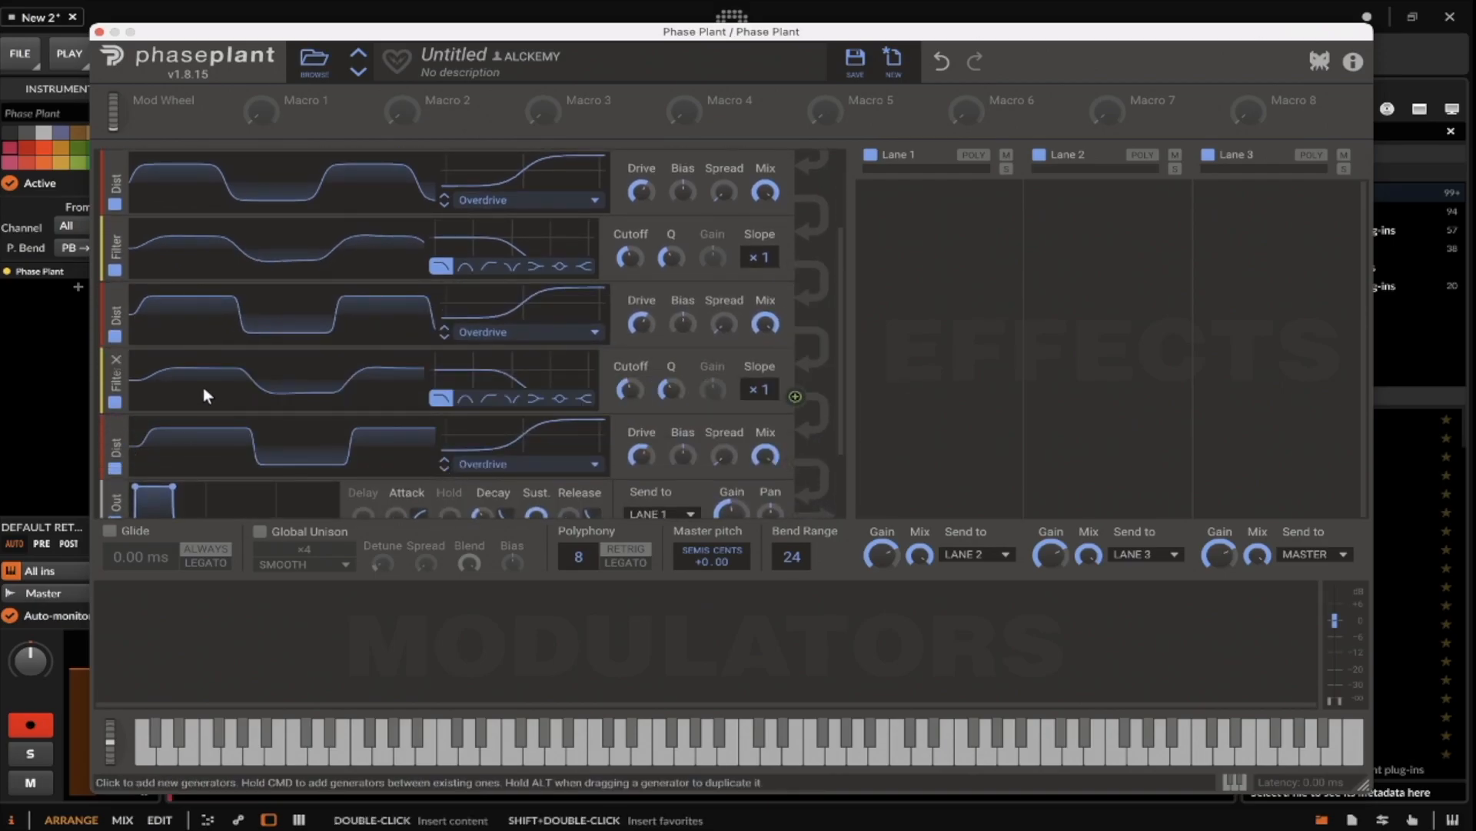
Step: Set both filters in the generator chain to the notch type with a slope of ×6
{"action": "scroll", "coordinate": [203, 386], "scroll_direction": "up", "scroll_amount": 5}
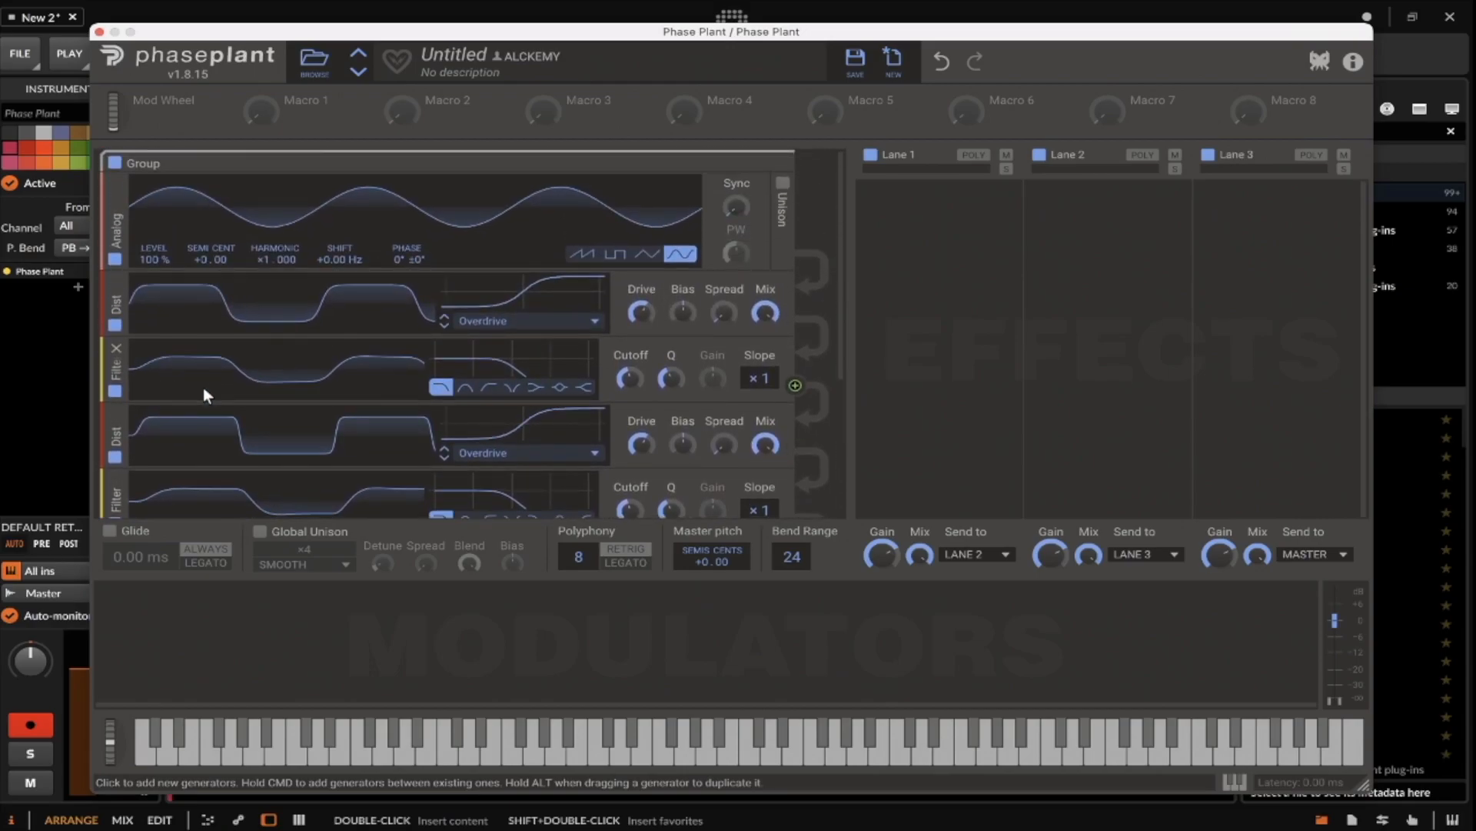
{"action": "left_click", "coordinate": [513, 387]}
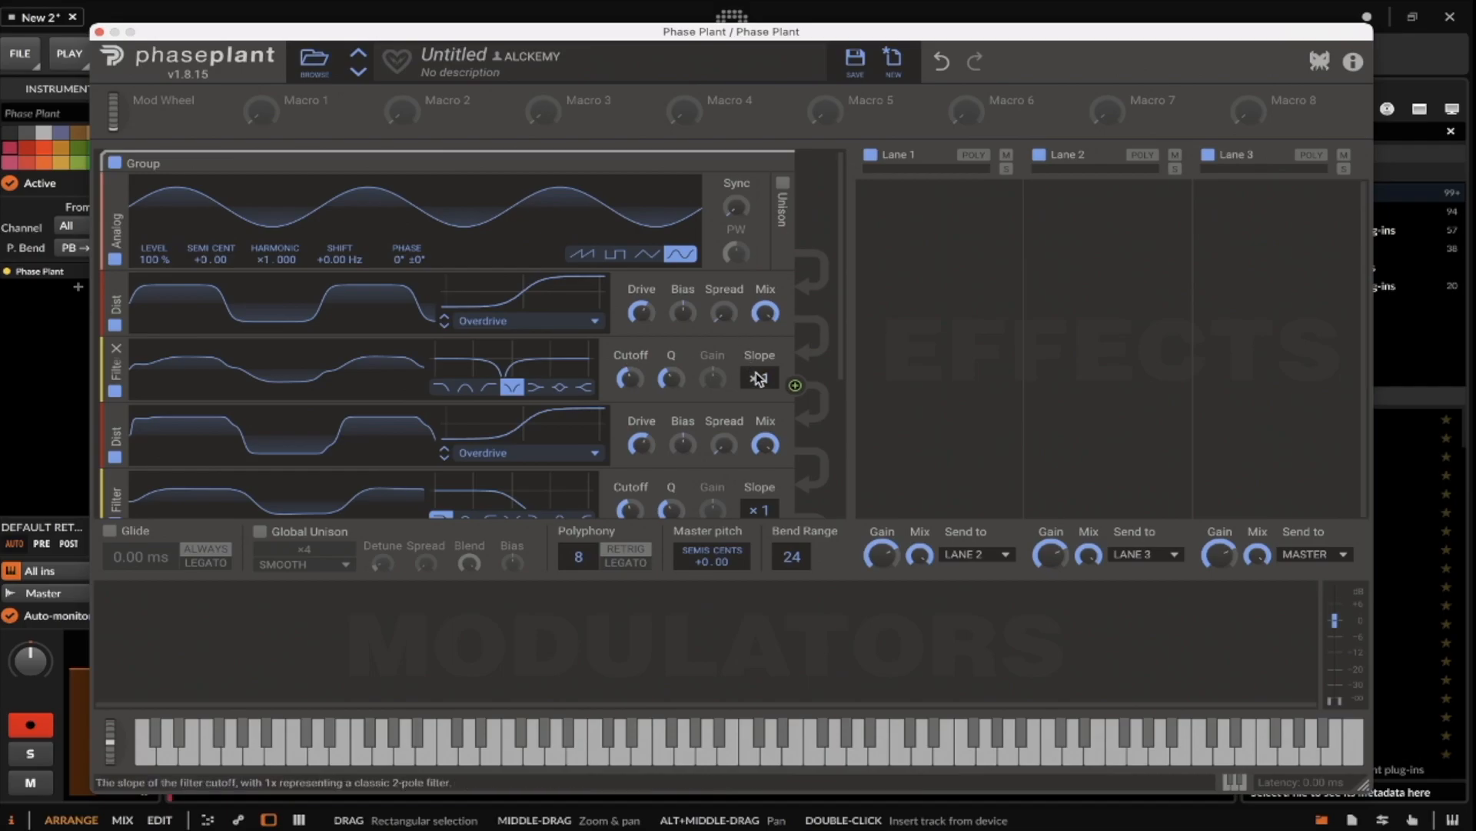
{"action": "left_click_drag", "start_coordinate": [759, 380], "coordinate": [760, 335]}
{"action": "scroll", "coordinate": [534, 355], "scroll_direction": "down", "scroll_amount": 3}
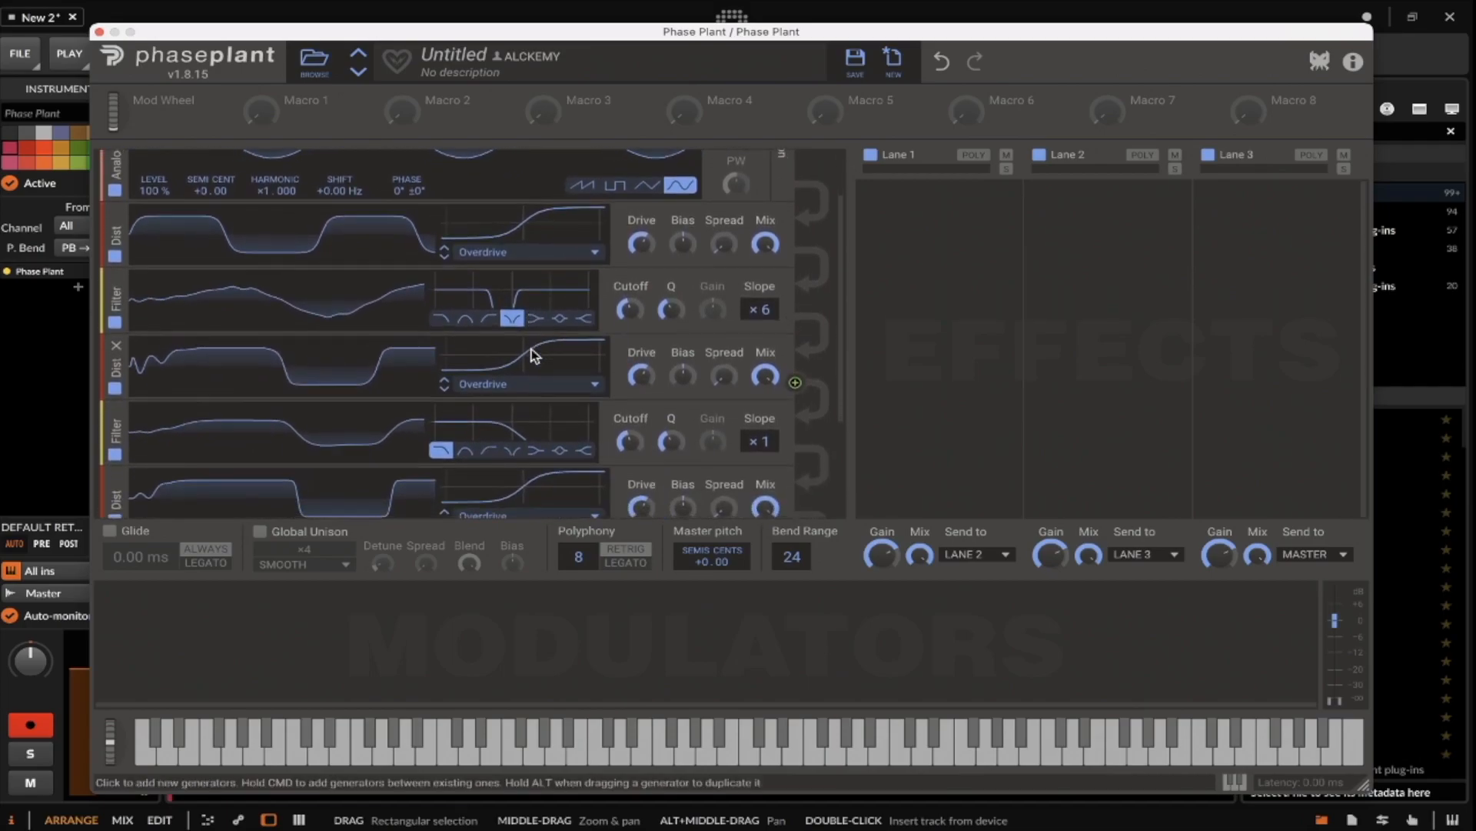
{"action": "left_click_drag", "start_coordinate": [759, 441], "coordinate": [762, 400]}
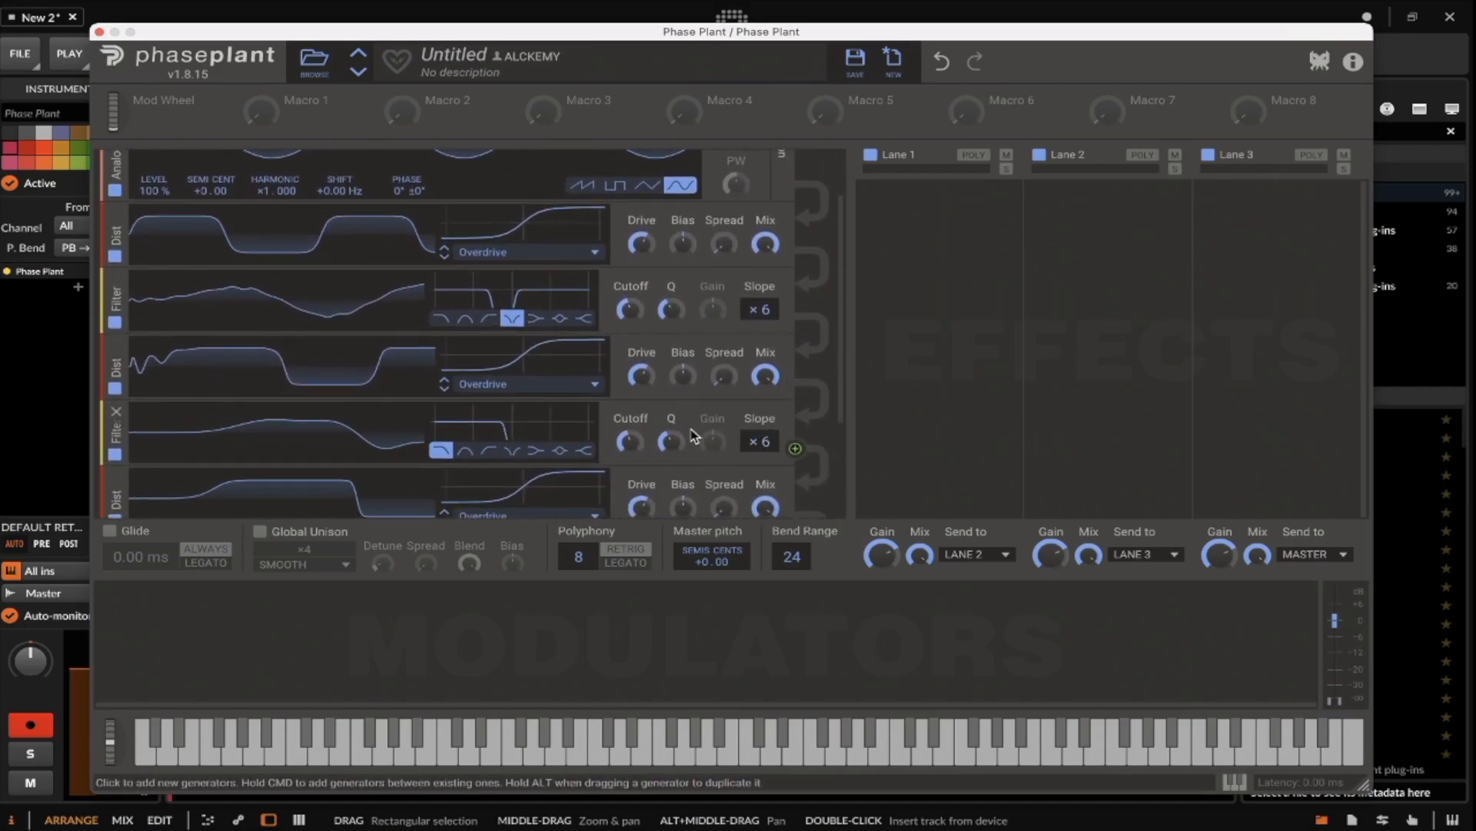
{"action": "left_click", "coordinate": [512, 450]}
Step: Add a Random modulator synced to tempo at a 2/16 rate and duplicate it alongside
{"action": "scroll", "coordinate": [365, 369], "scroll_direction": "up", "scroll_amount": 2}
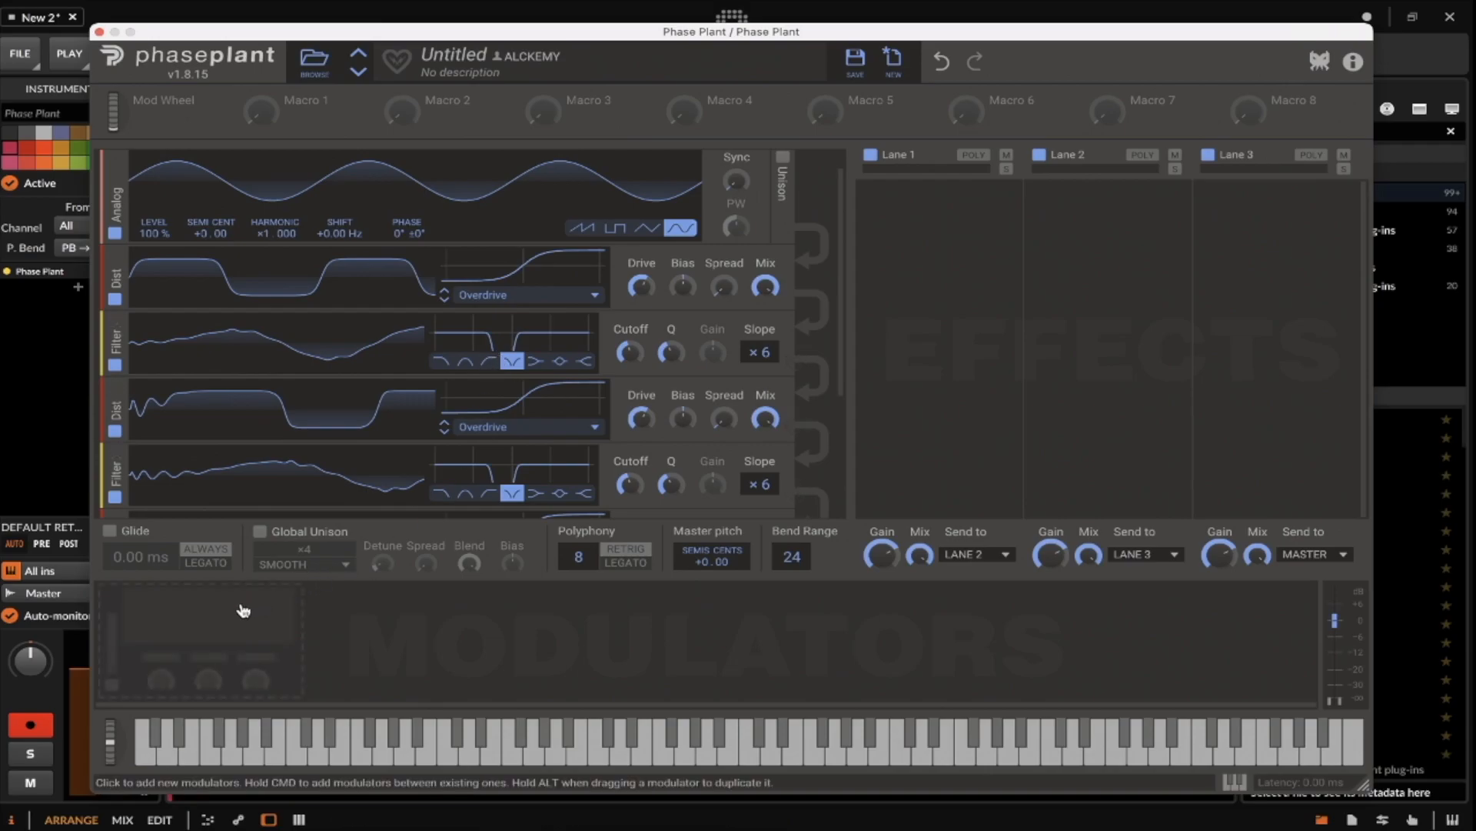
{"action": "left_click", "coordinate": [206, 624]}
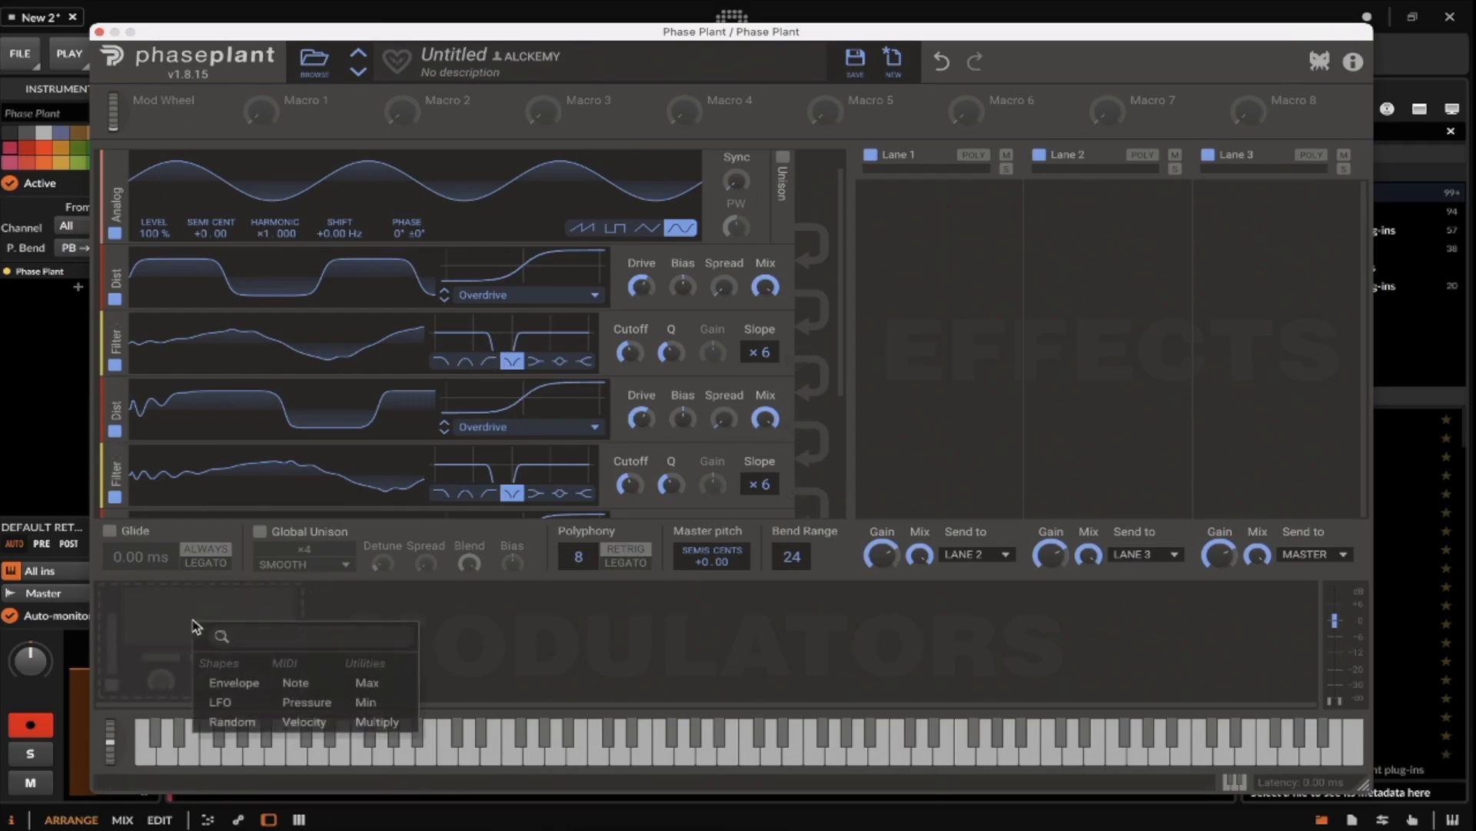
{"action": "left_click", "coordinate": [243, 727]}
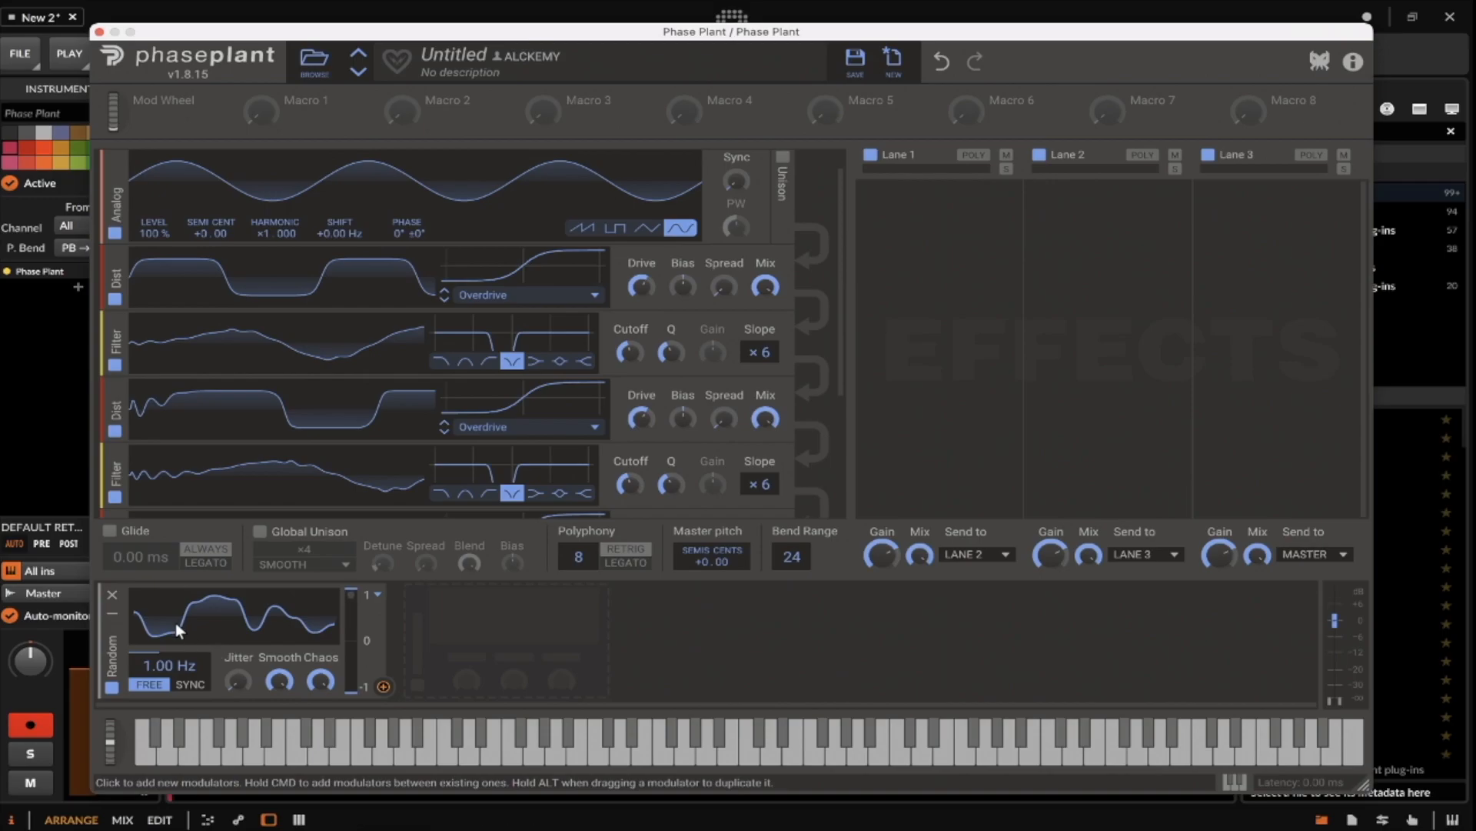
{"action": "left_click", "coordinate": [190, 684]}
{"action": "left_click_drag", "start_coordinate": [156, 665], "coordinate": [419, 642]}
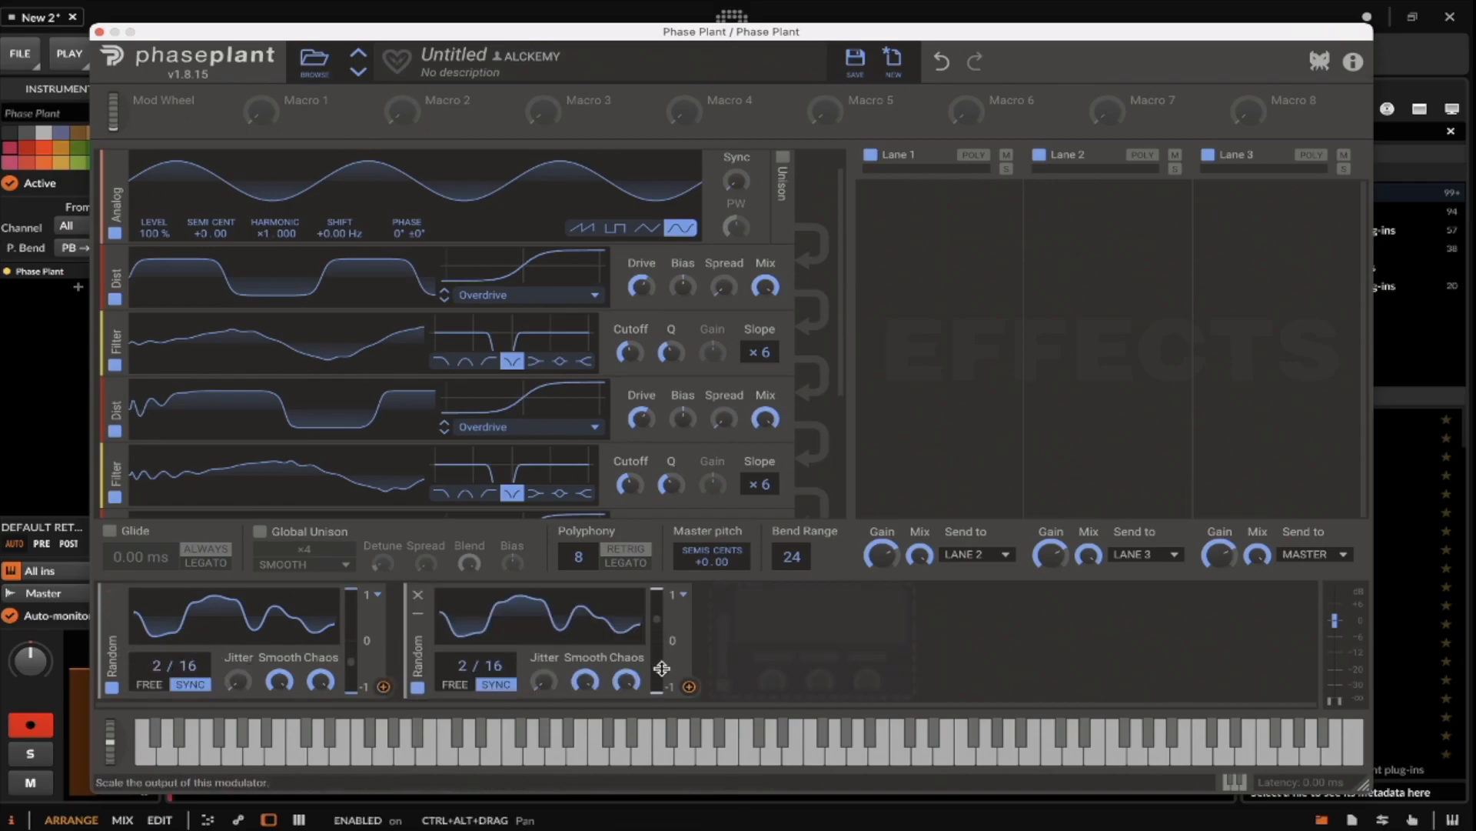
Step: Modulate the first filter's Cutoff with the second Random modulator and its Q with the first Random modulator
{"action": "left_click", "coordinate": [690, 686]}
{"action": "left_click_drag", "start_coordinate": [631, 370], "coordinate": [674, 355]}
{"action": "left_click", "coordinate": [384, 686]}
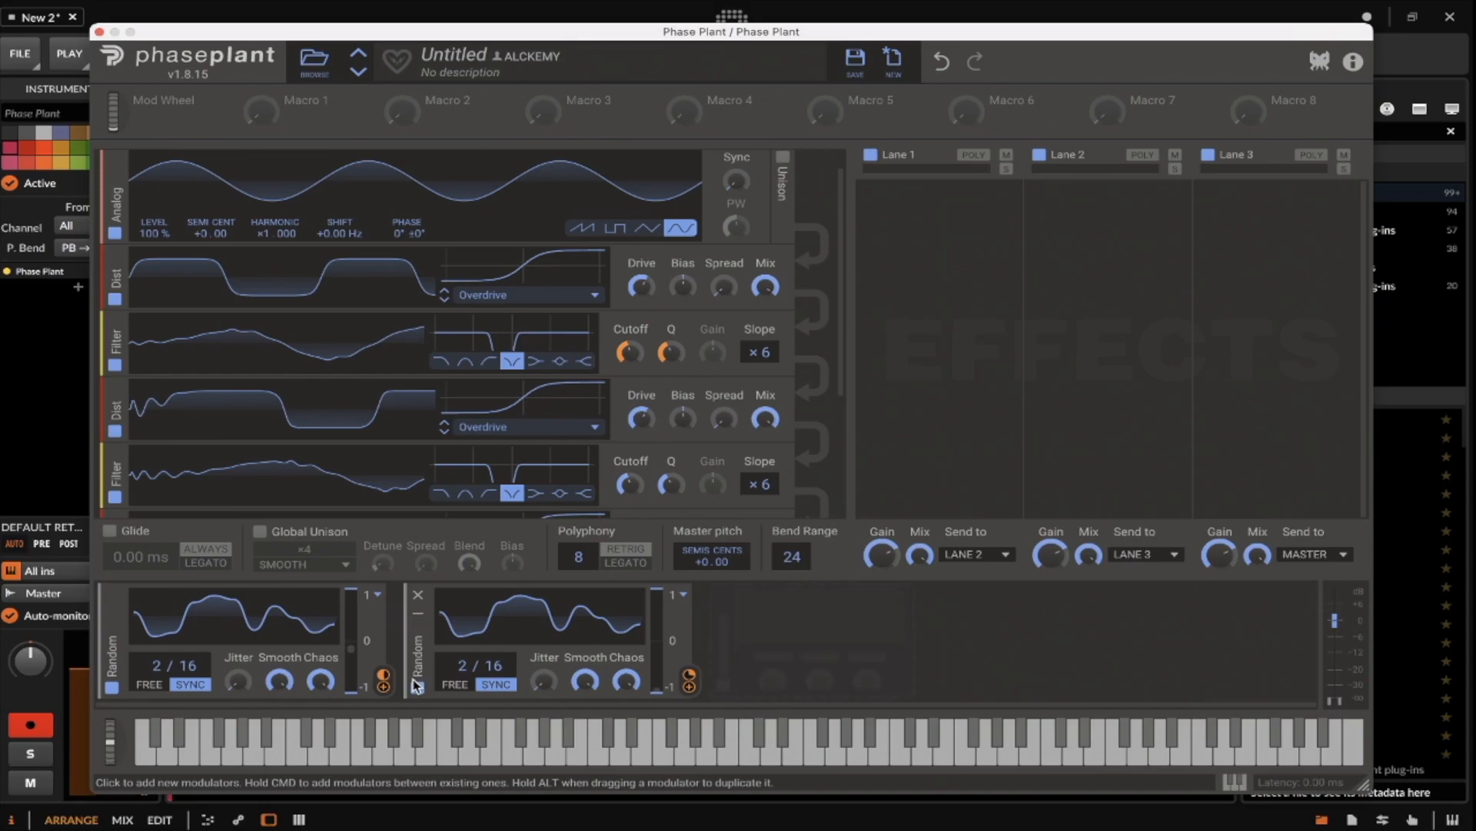
Step: Modulate the second filter's Cutoff with the first Random modulator and its Q with the second one at -50%
{"action": "left_click", "coordinate": [384, 681]}
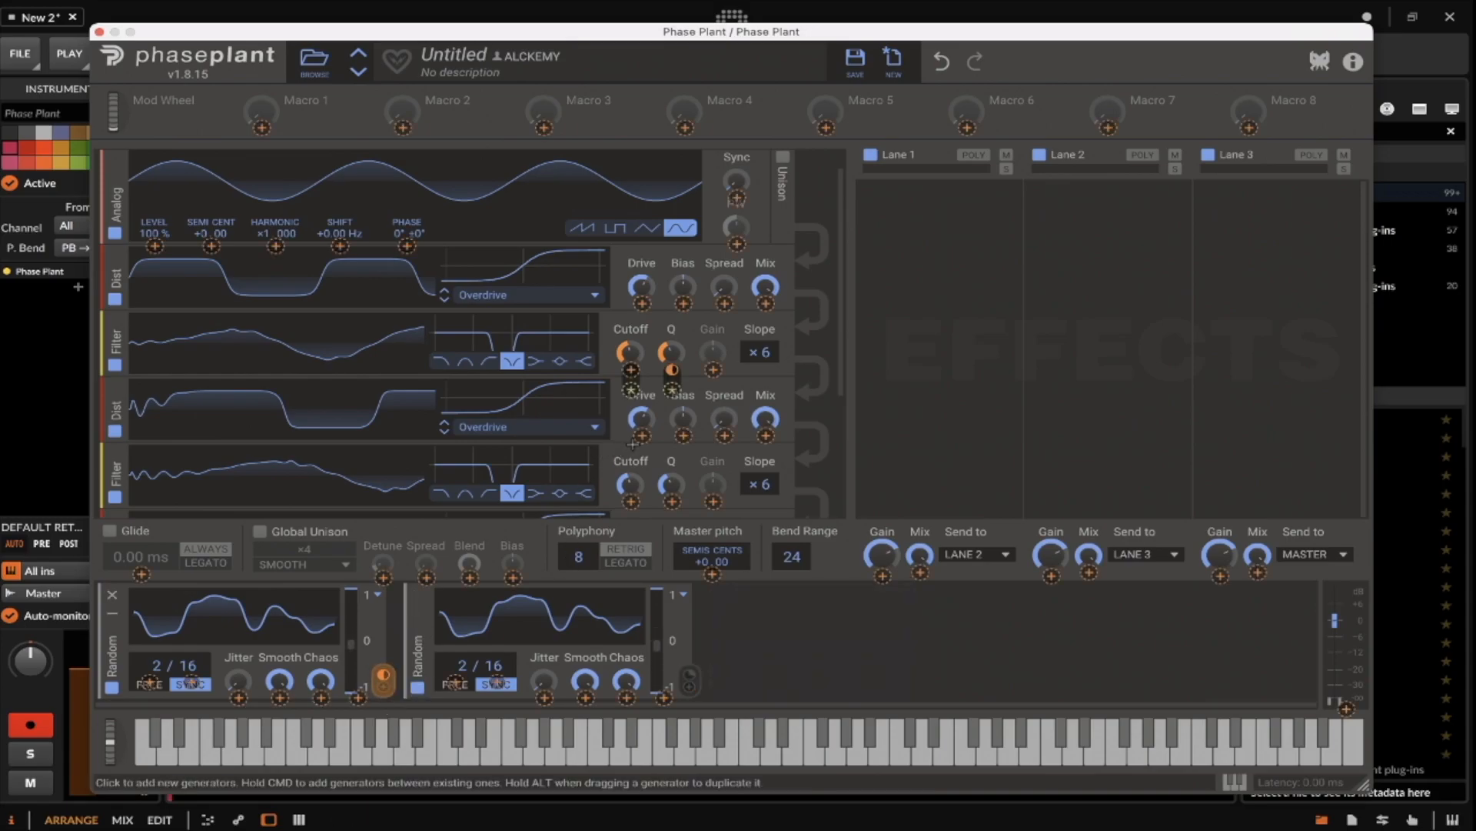
{"action": "scroll", "coordinate": [632, 444], "scroll_direction": "down", "scroll_amount": 2}
{"action": "left_click_drag", "start_coordinate": [630, 462], "coordinate": [631, 476]}
{"action": "left_click", "coordinate": [818, 626]}
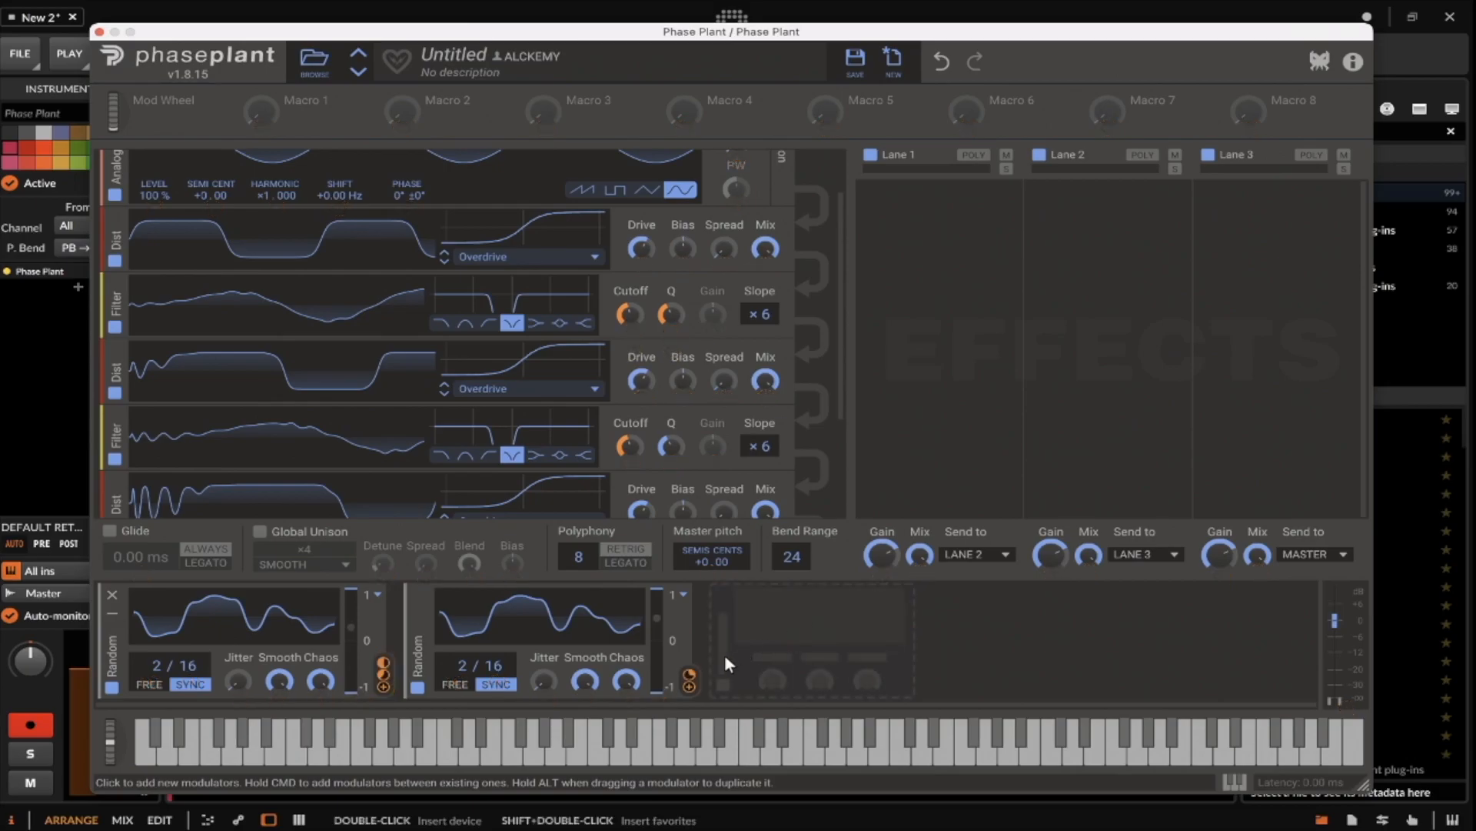
{"action": "left_click", "coordinate": [687, 682]}
{"action": "left_click_drag", "start_coordinate": [671, 463], "coordinate": [670, 480]}
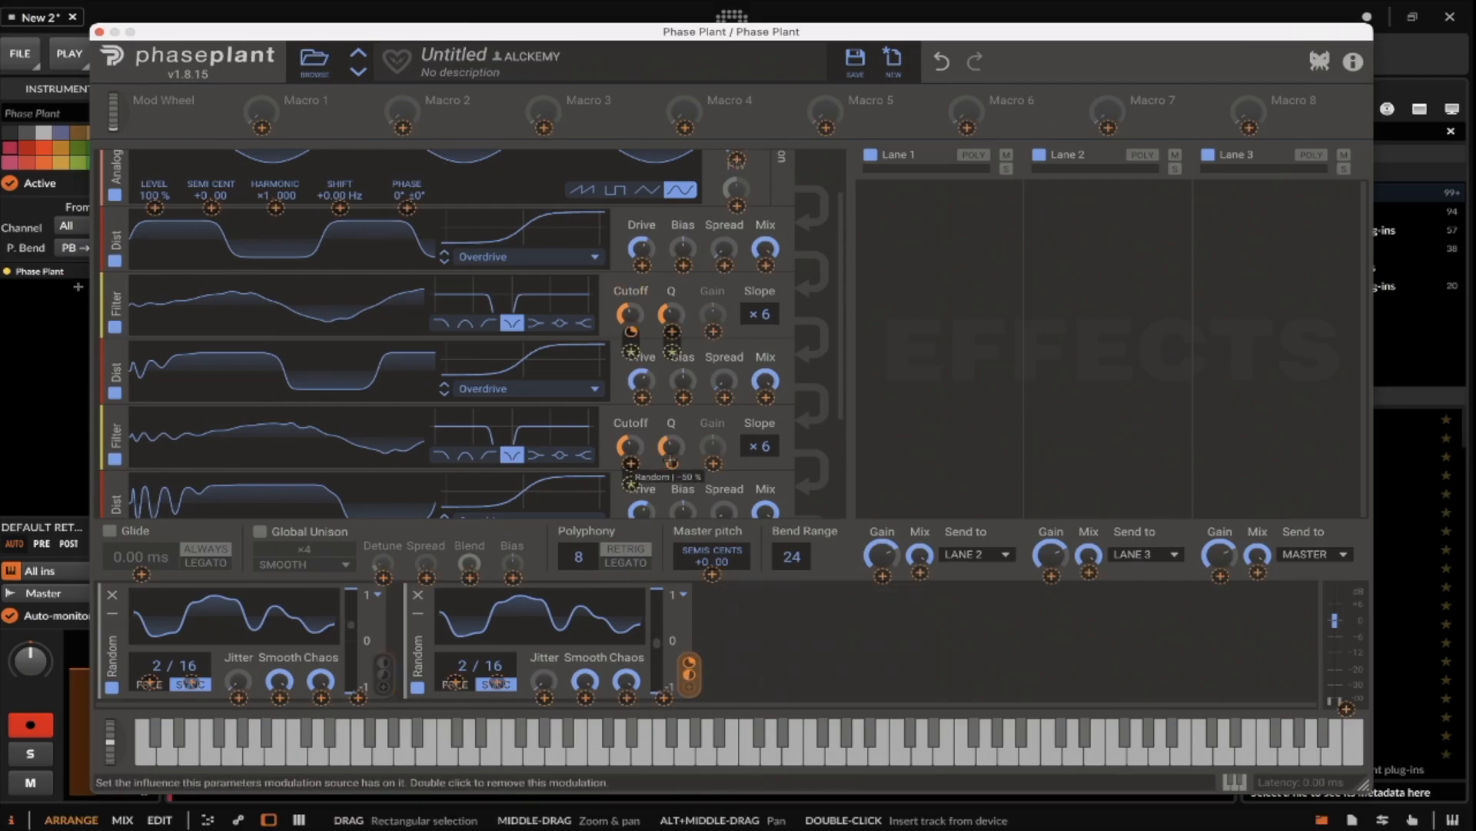
{"action": "left_click", "coordinate": [753, 626]}
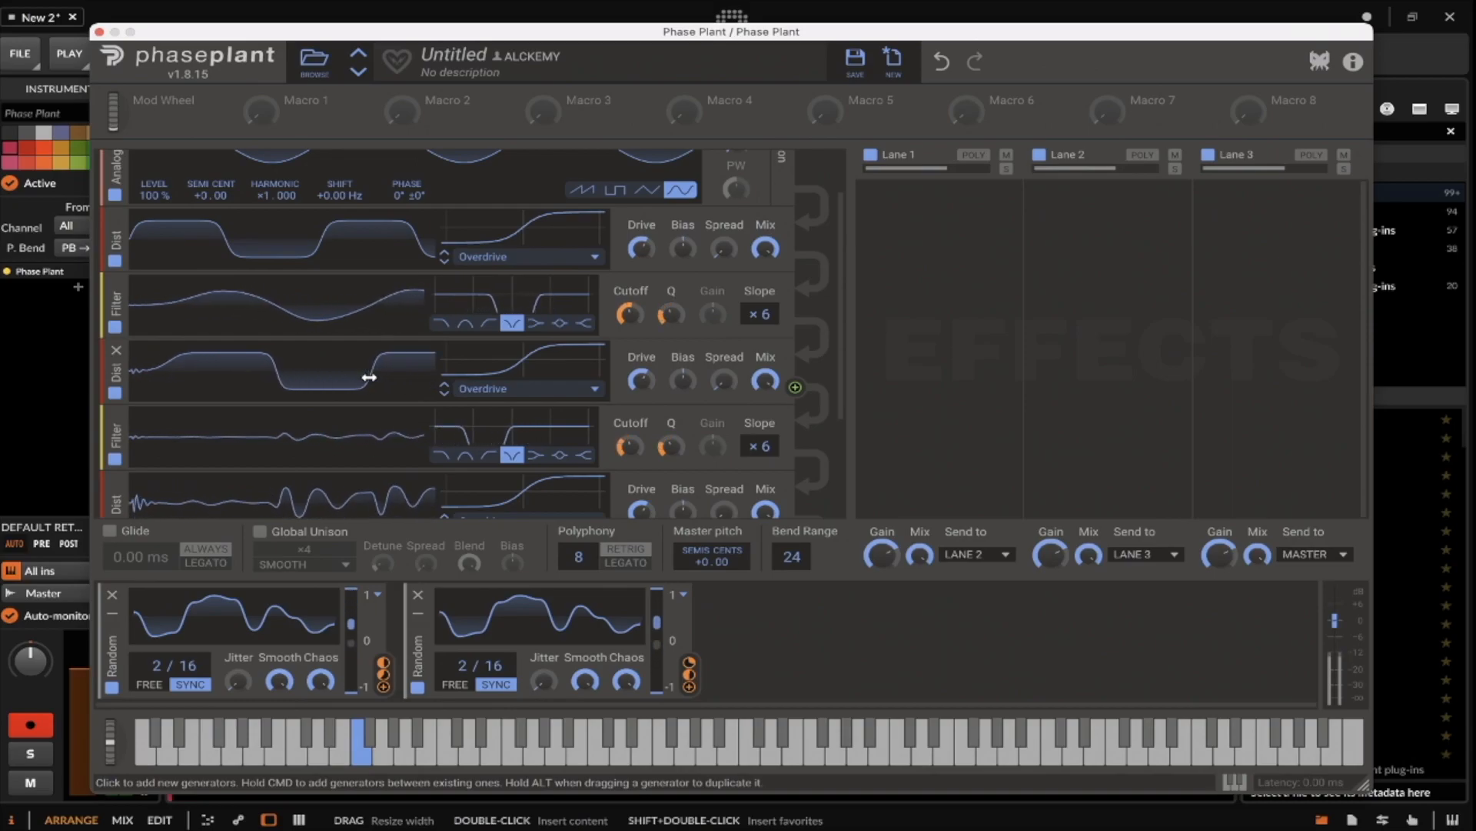
{"action": "scroll", "coordinate": [369, 377], "scroll_direction": "up", "scroll_amount": 2}
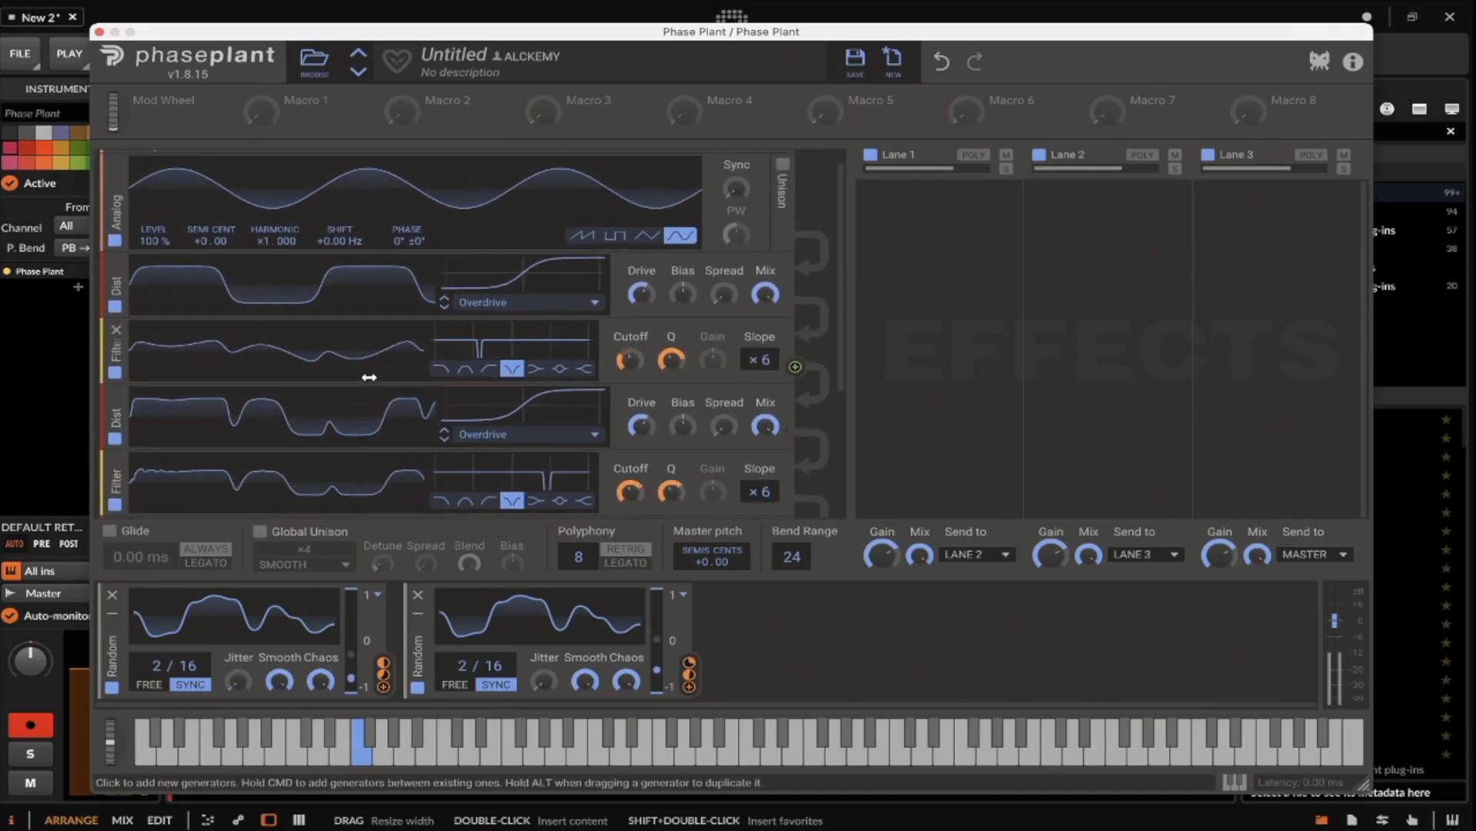
{"action": "scroll", "coordinate": [369, 377], "scroll_direction": "down", "scroll_amount": 4}
{"action": "scroll", "coordinate": [369, 377], "scroll_direction": "up", "scroll_amount": 4}
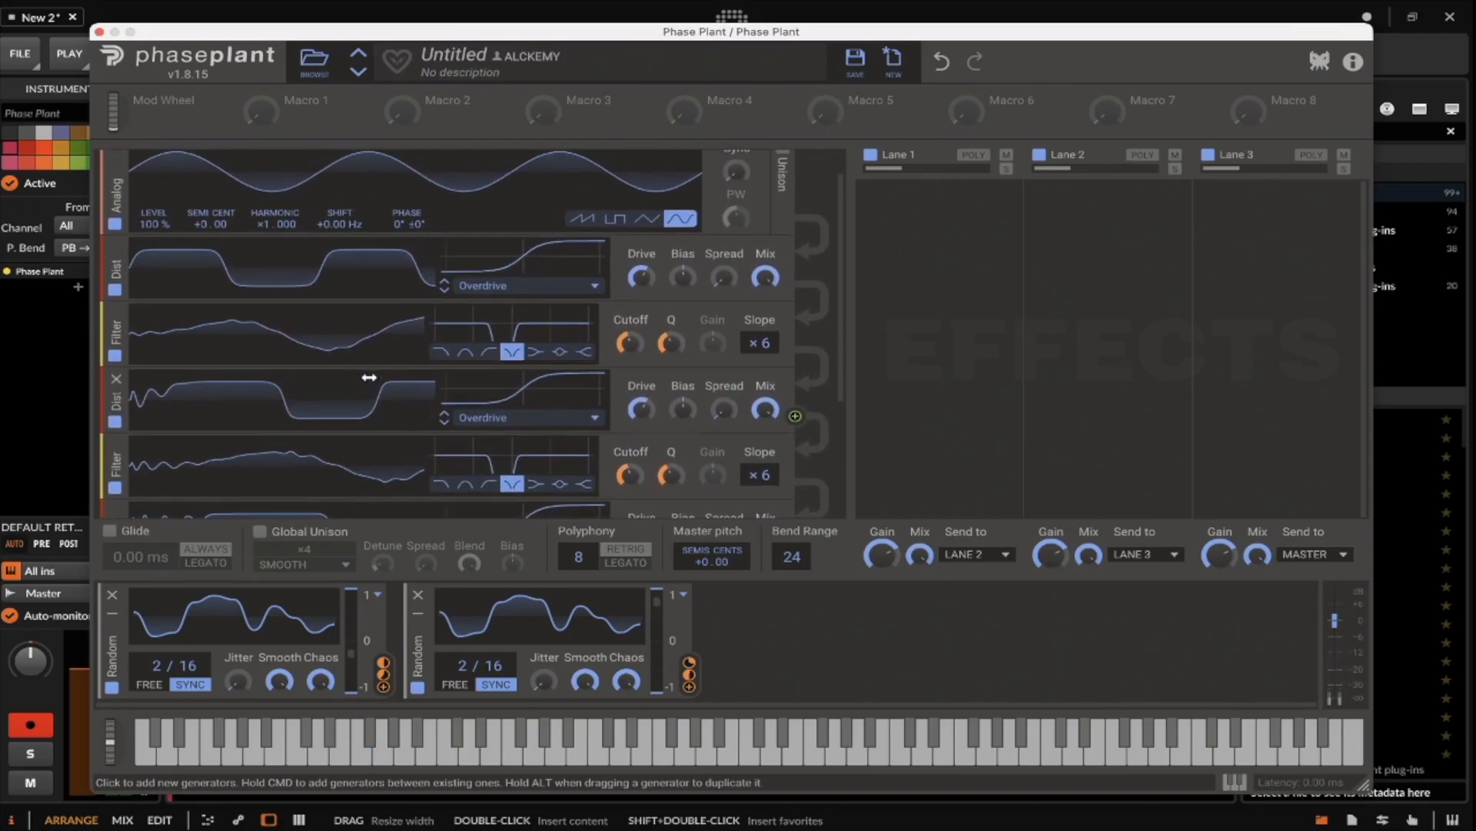
Step: Add a Limiter to effects Lane 3
{"action": "scroll", "coordinate": [369, 377], "scroll_direction": "up", "scroll_amount": 2}
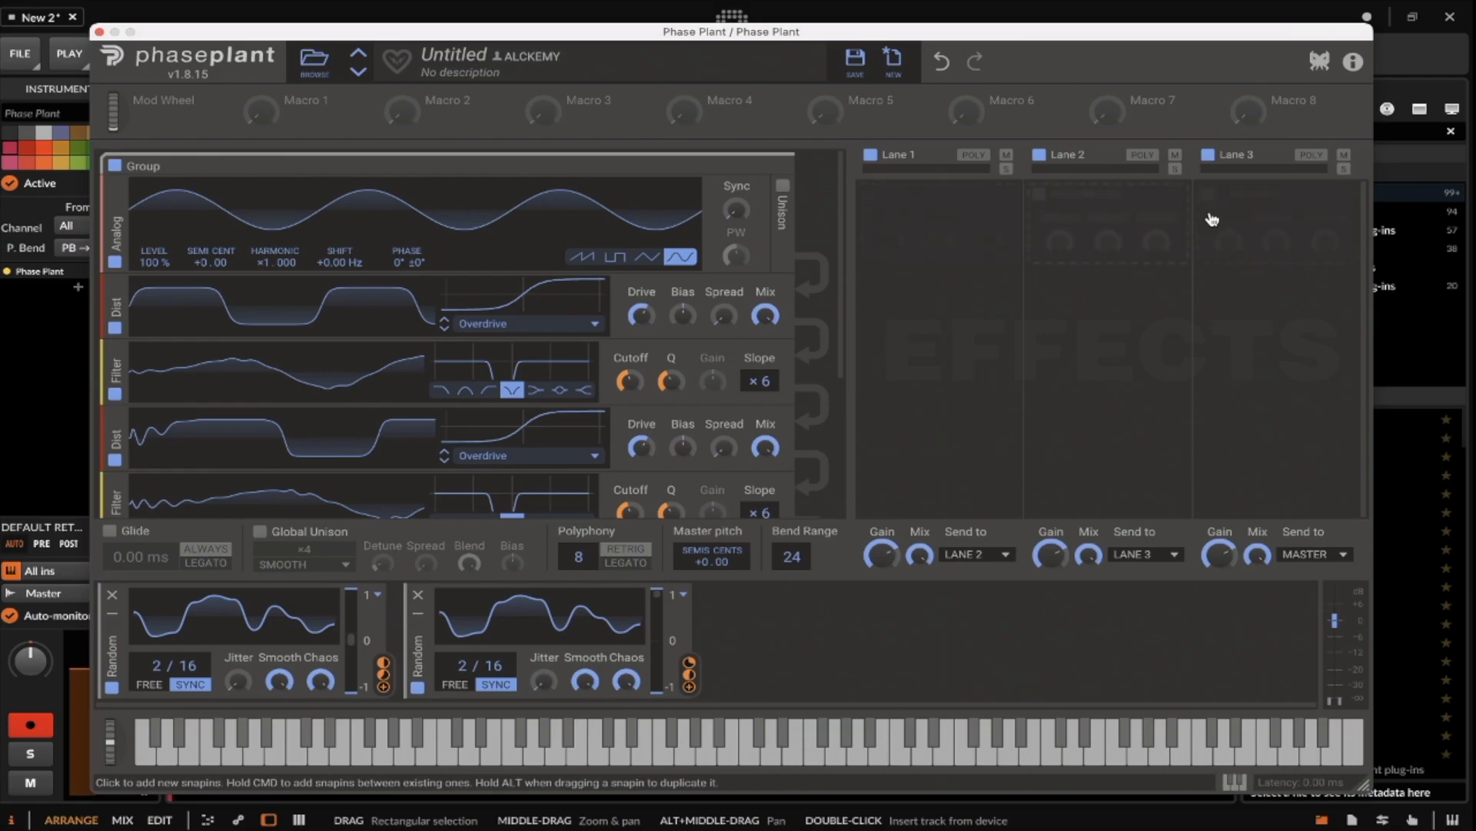
{"action": "left_click", "coordinate": [1254, 223]}
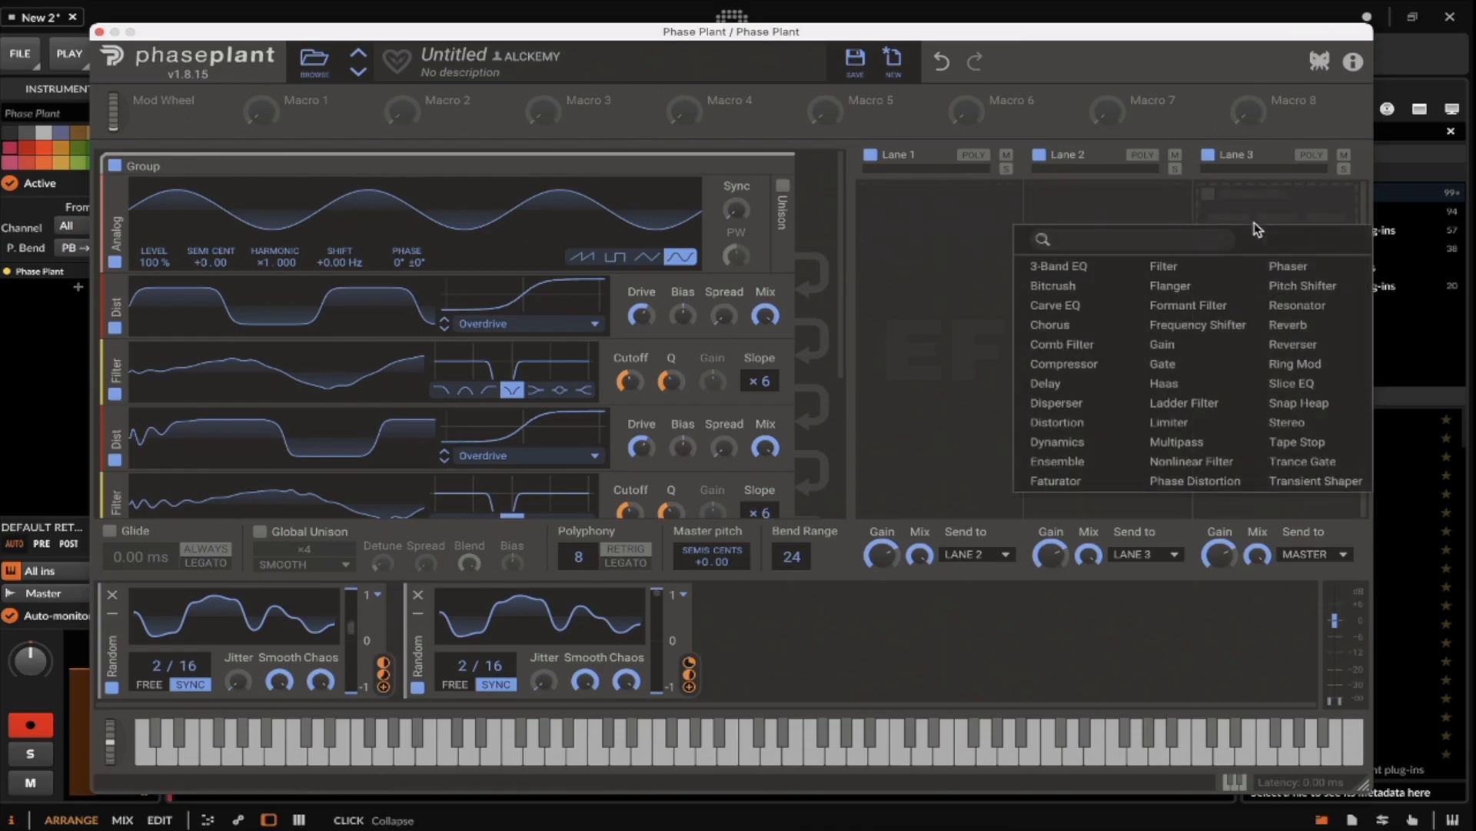
{"action": "left_click", "coordinate": [1169, 422]}
{"action": "scroll", "coordinate": [385, 338], "scroll_direction": "down", "scroll_amount": 1}
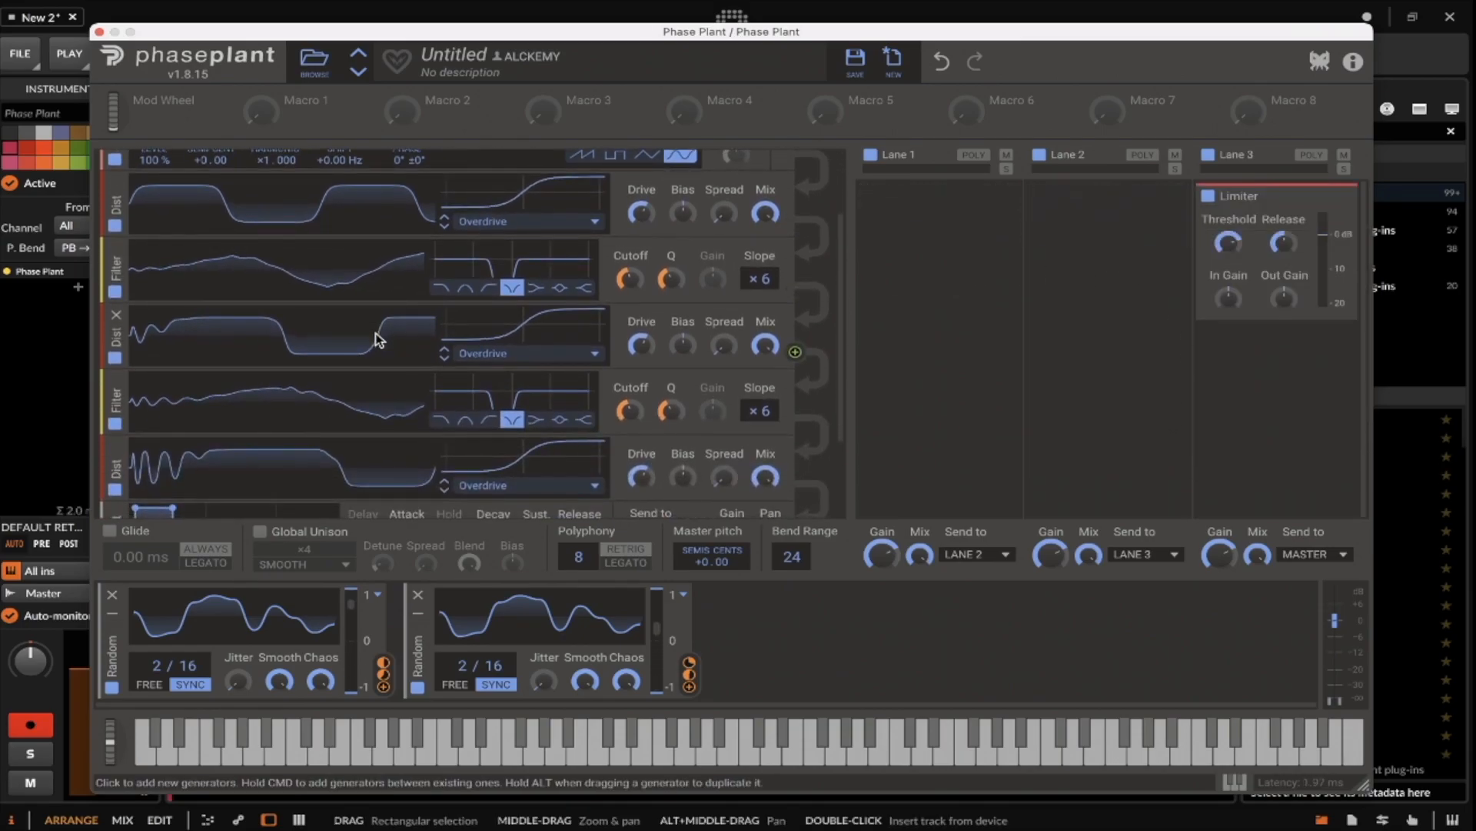
{"action": "scroll", "coordinate": [377, 339], "scroll_direction": "down", "scroll_amount": 1}
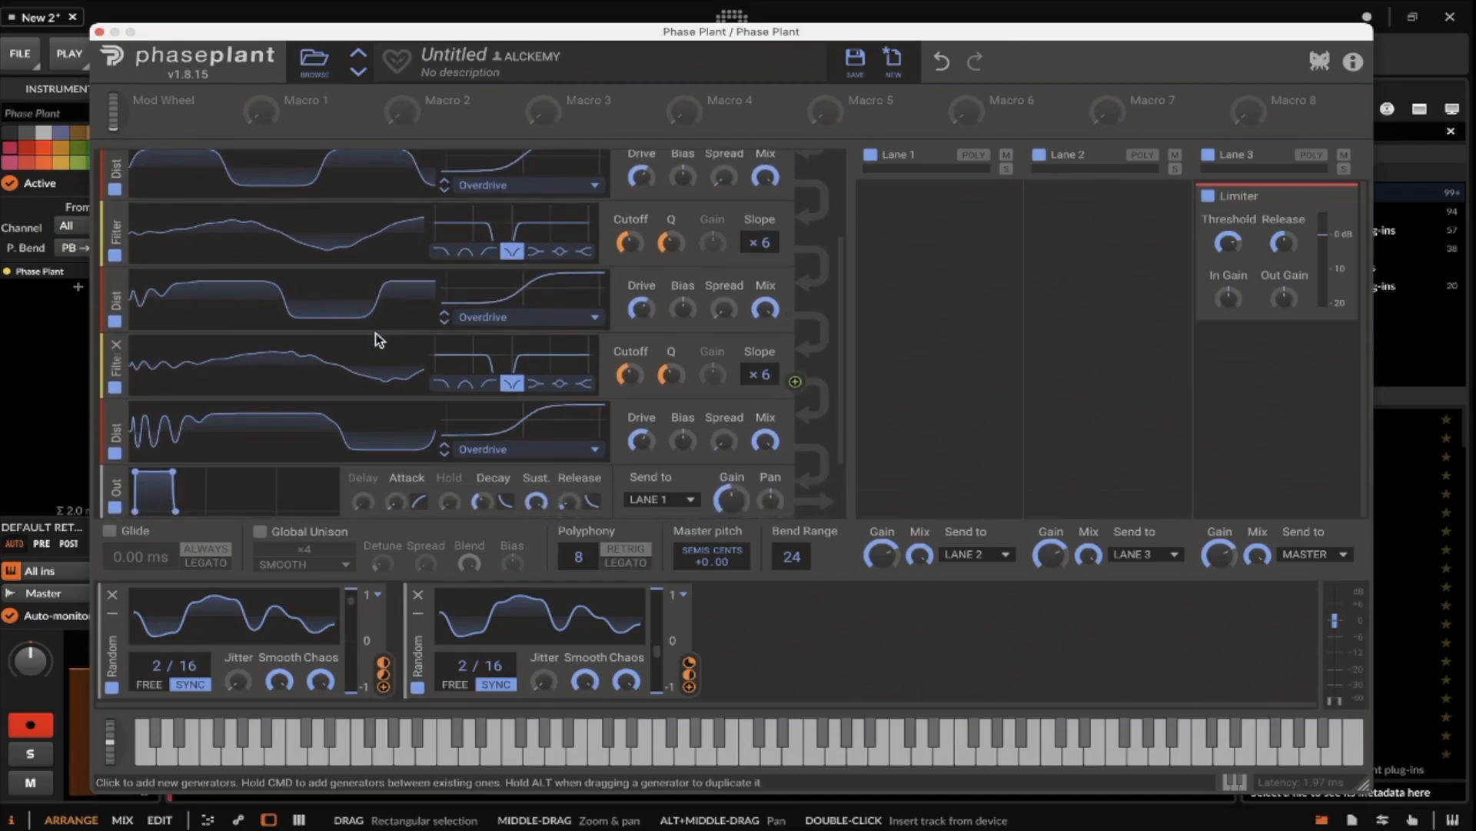
{"action": "scroll", "coordinate": [623, 369], "scroll_direction": "up", "scroll_amount": 1}
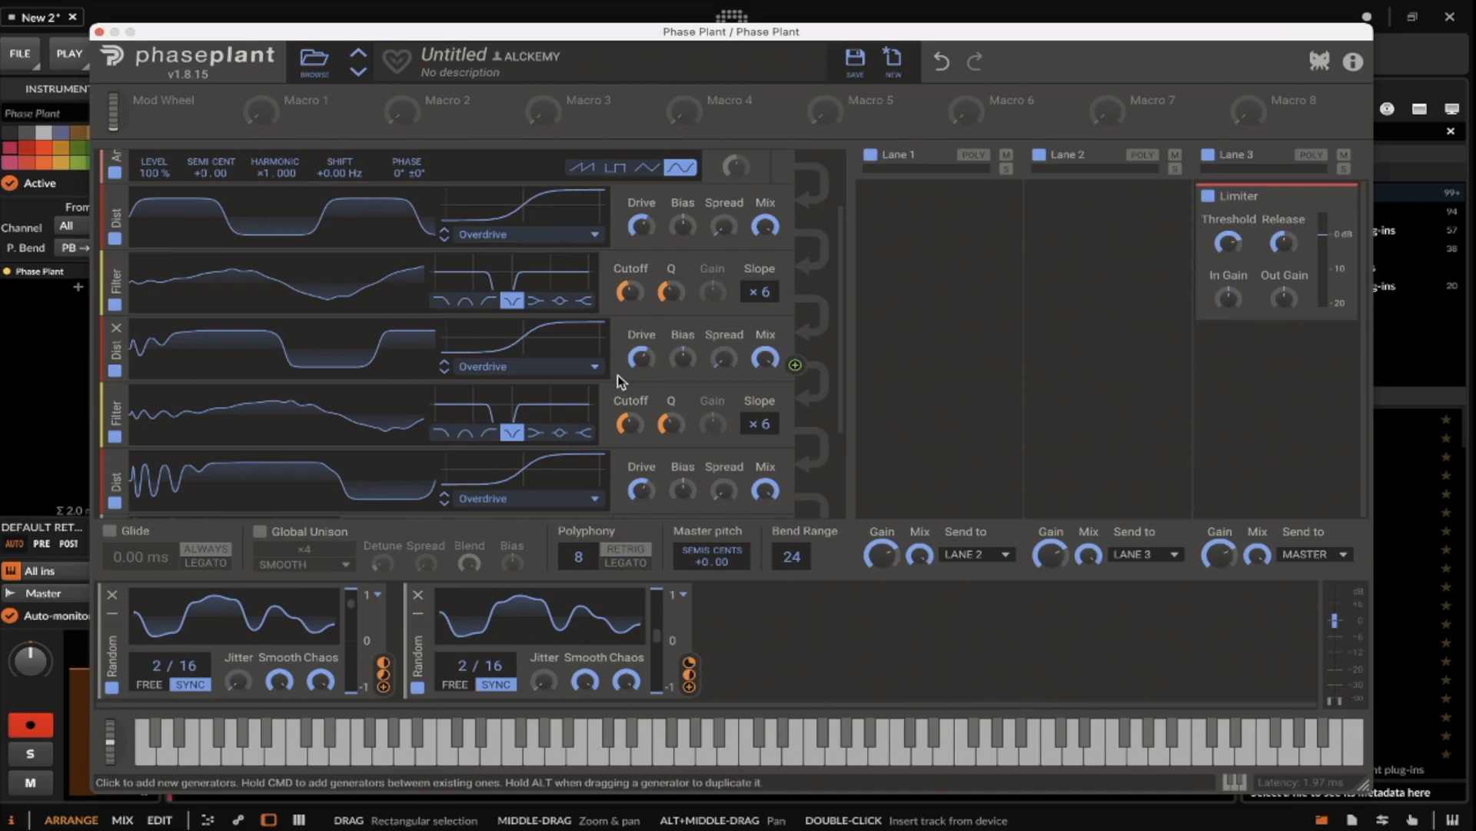
{"action": "scroll", "coordinate": [617, 375], "scroll_direction": "up", "scroll_amount": 2}
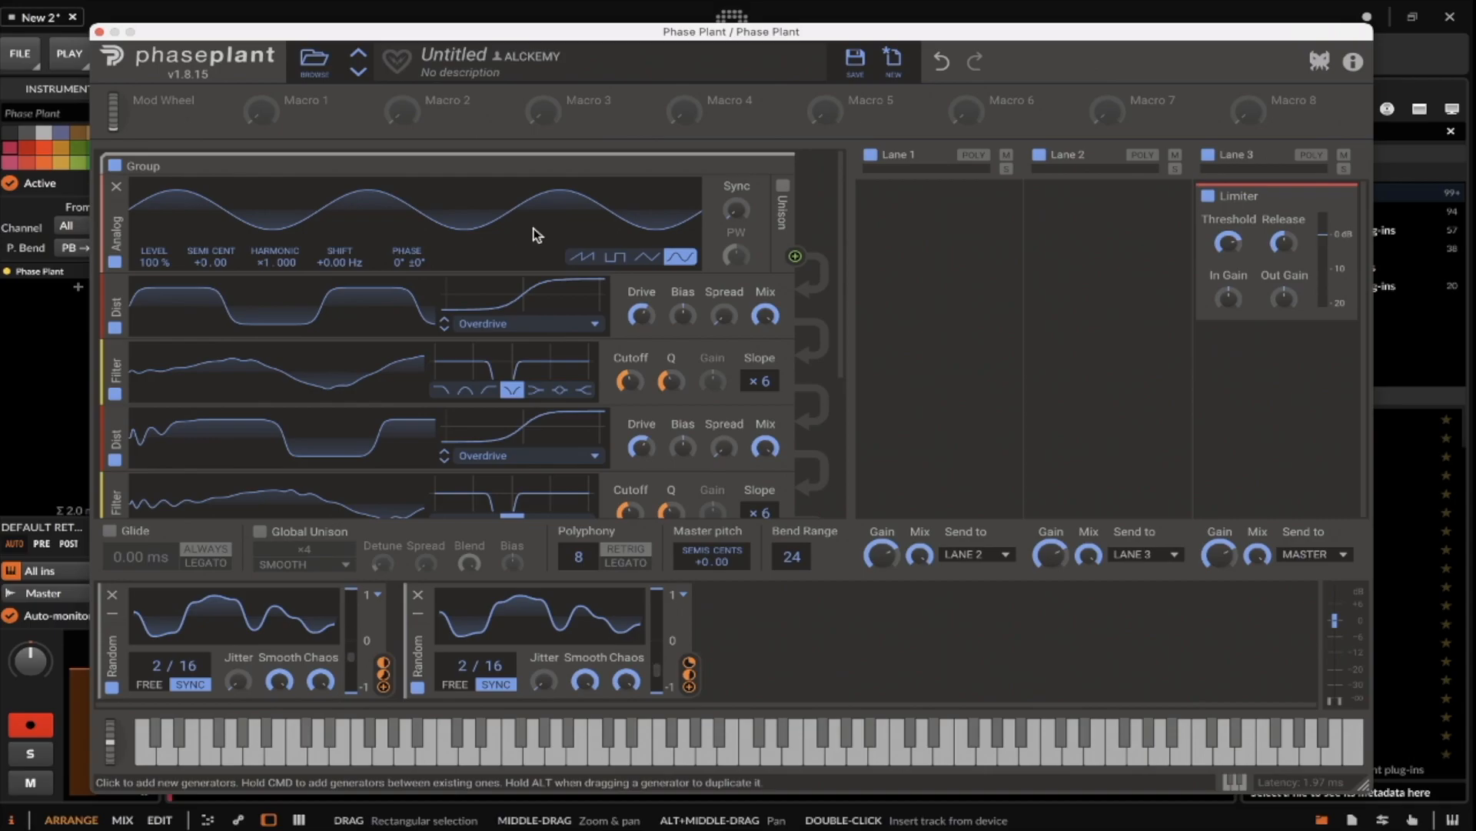
{"action": "scroll", "coordinate": [535, 234], "scroll_direction": "down", "scroll_amount": 2}
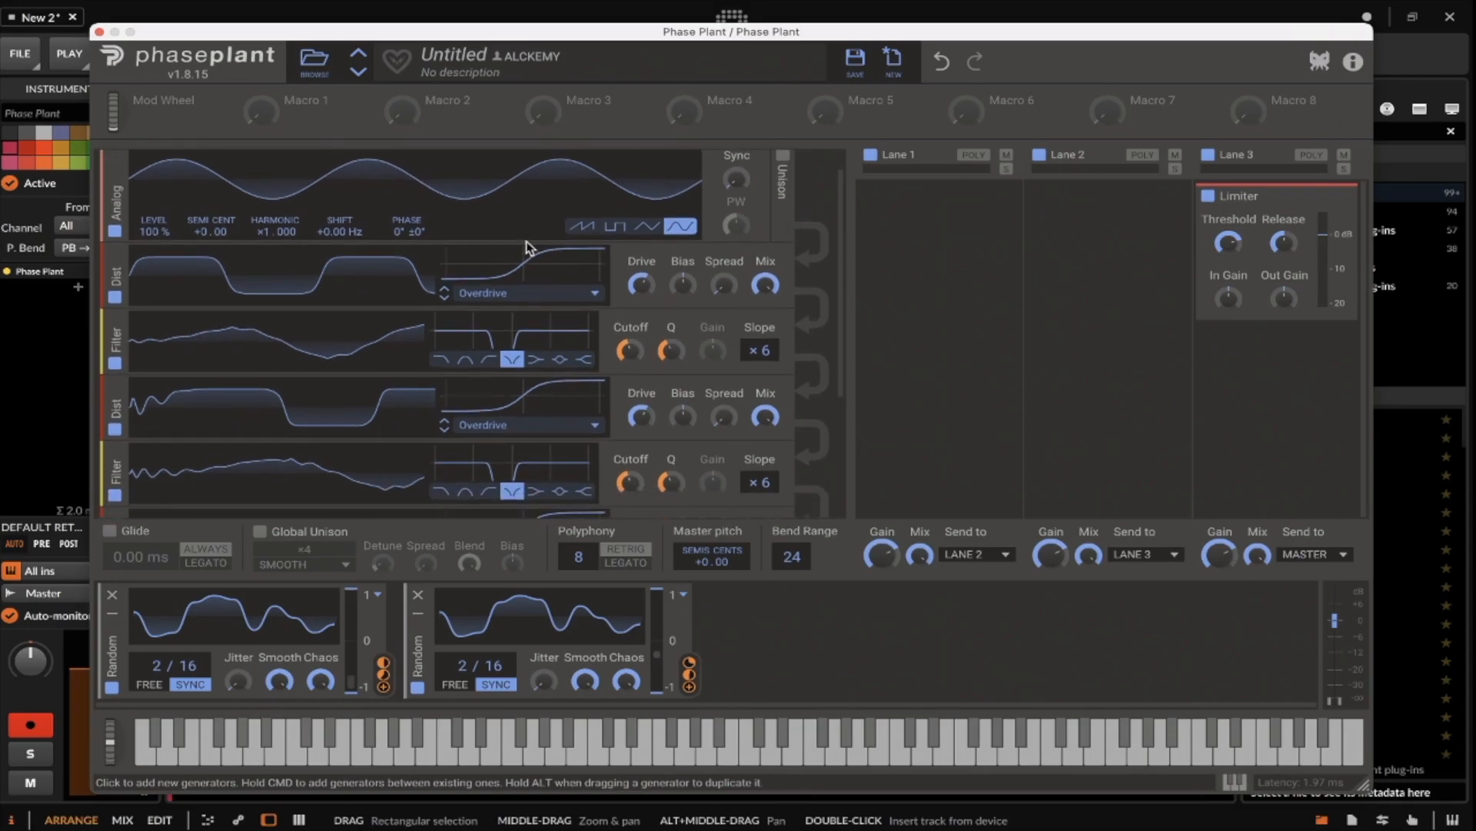
Step: Switch the first filter to band pass with a slope of ×1 and lower its Cutoff
{"action": "scroll", "coordinate": [529, 246], "scroll_direction": "up", "scroll_amount": 2}
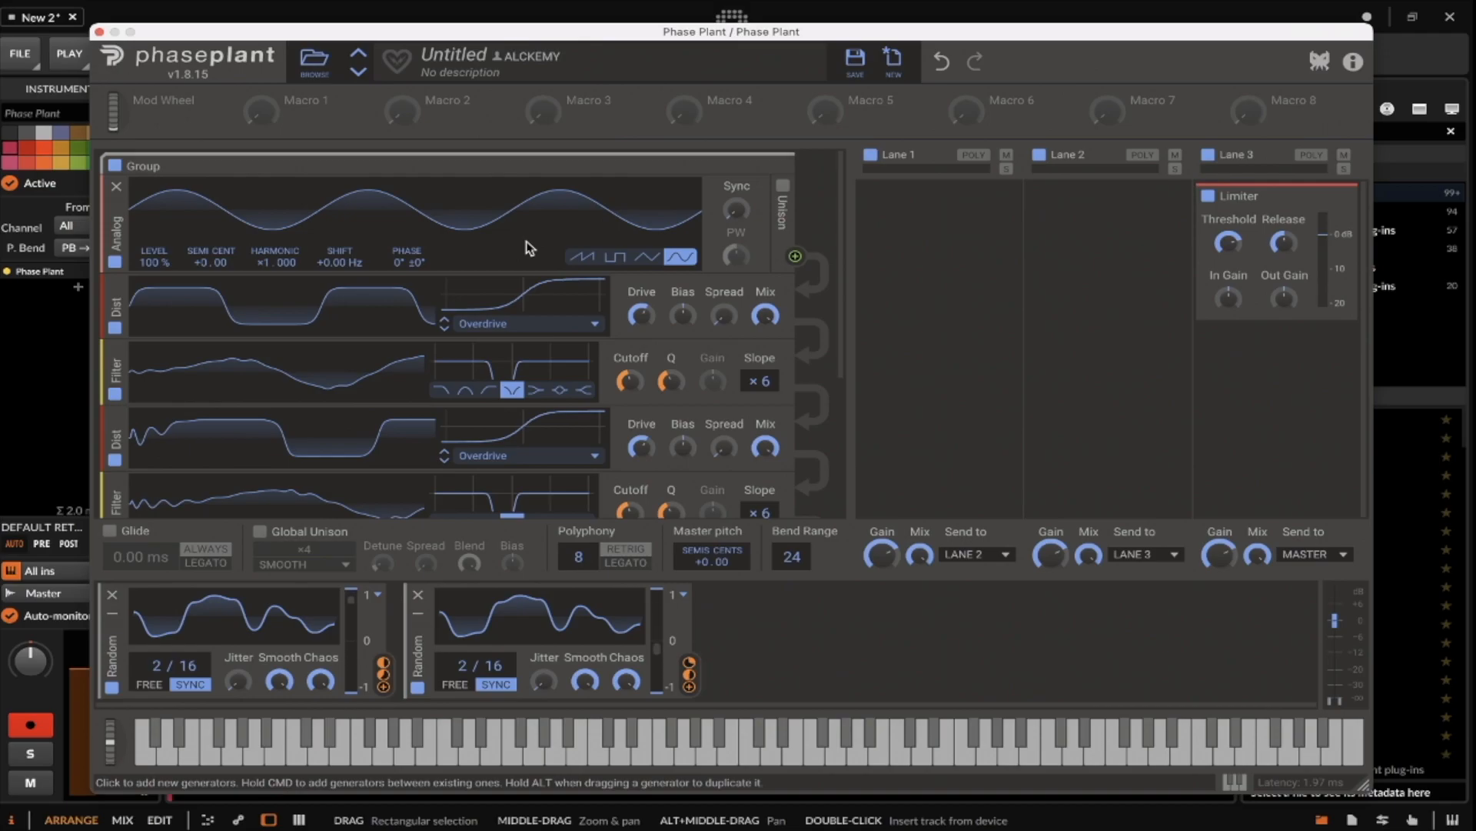
{"action": "left_click", "coordinate": [450, 393]}
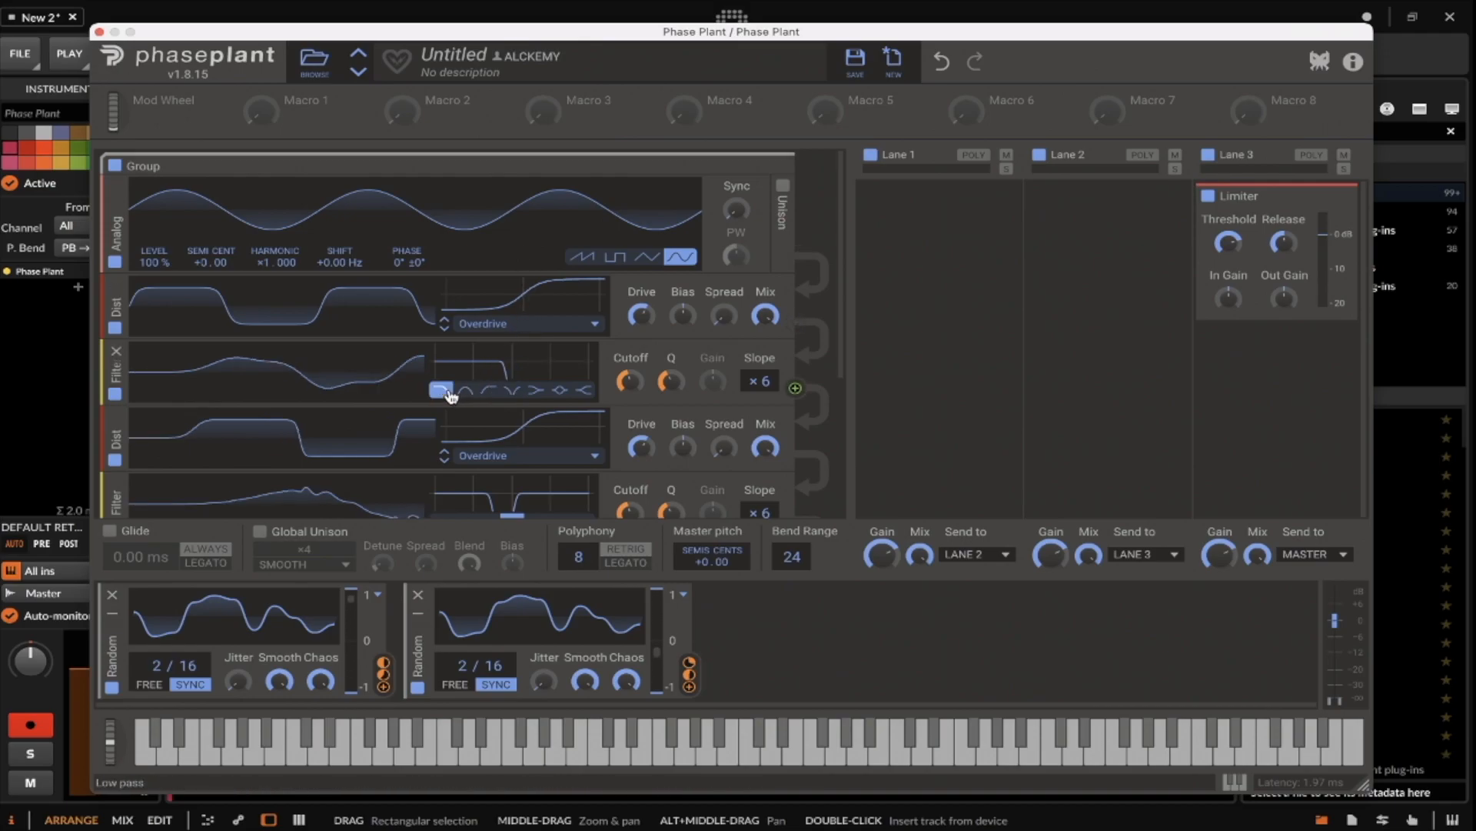
{"action": "left_click", "coordinate": [465, 390]}
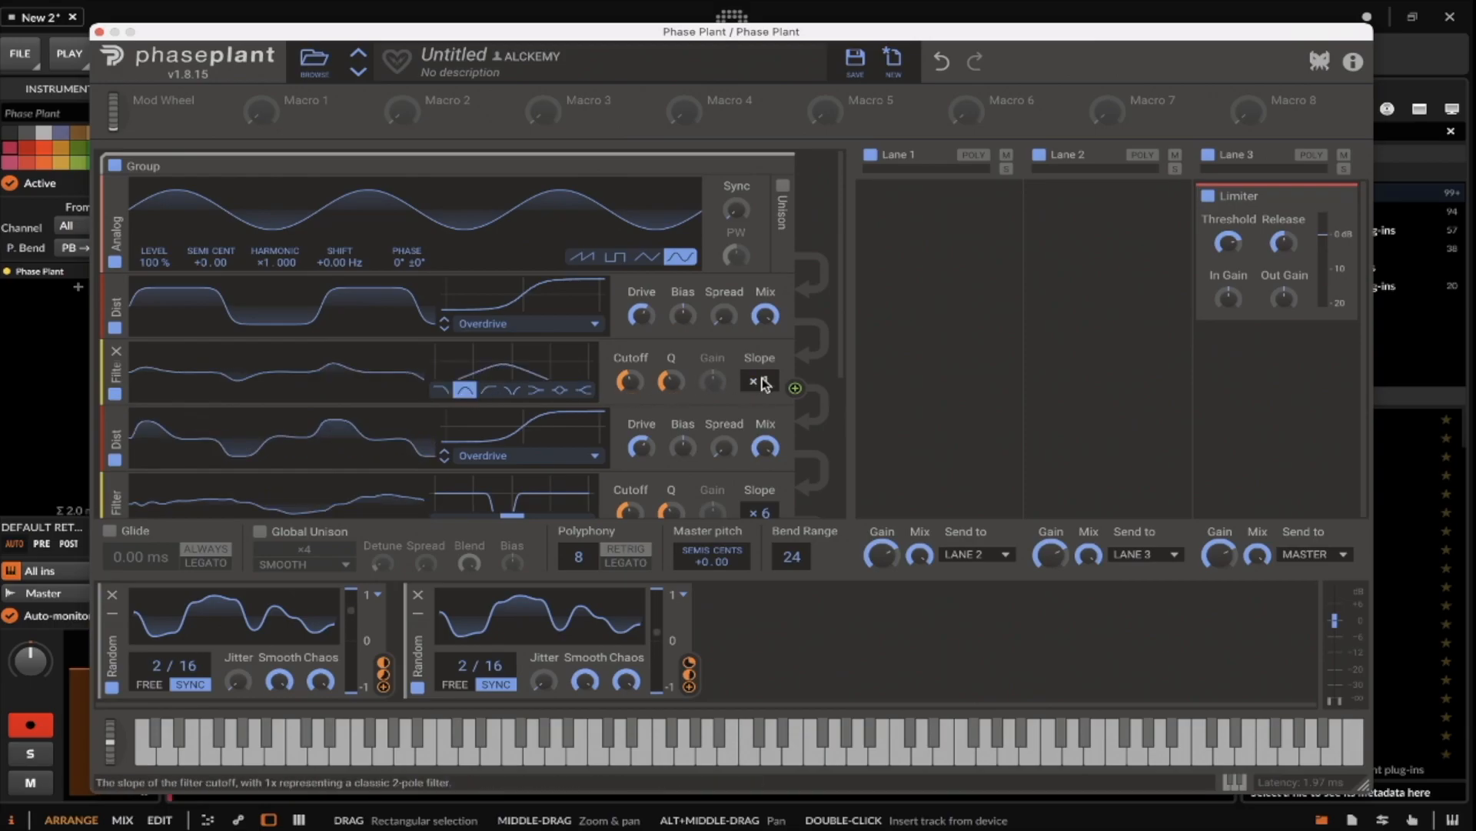
{"action": "left_click_drag", "start_coordinate": [632, 381], "coordinate": [632, 406]}
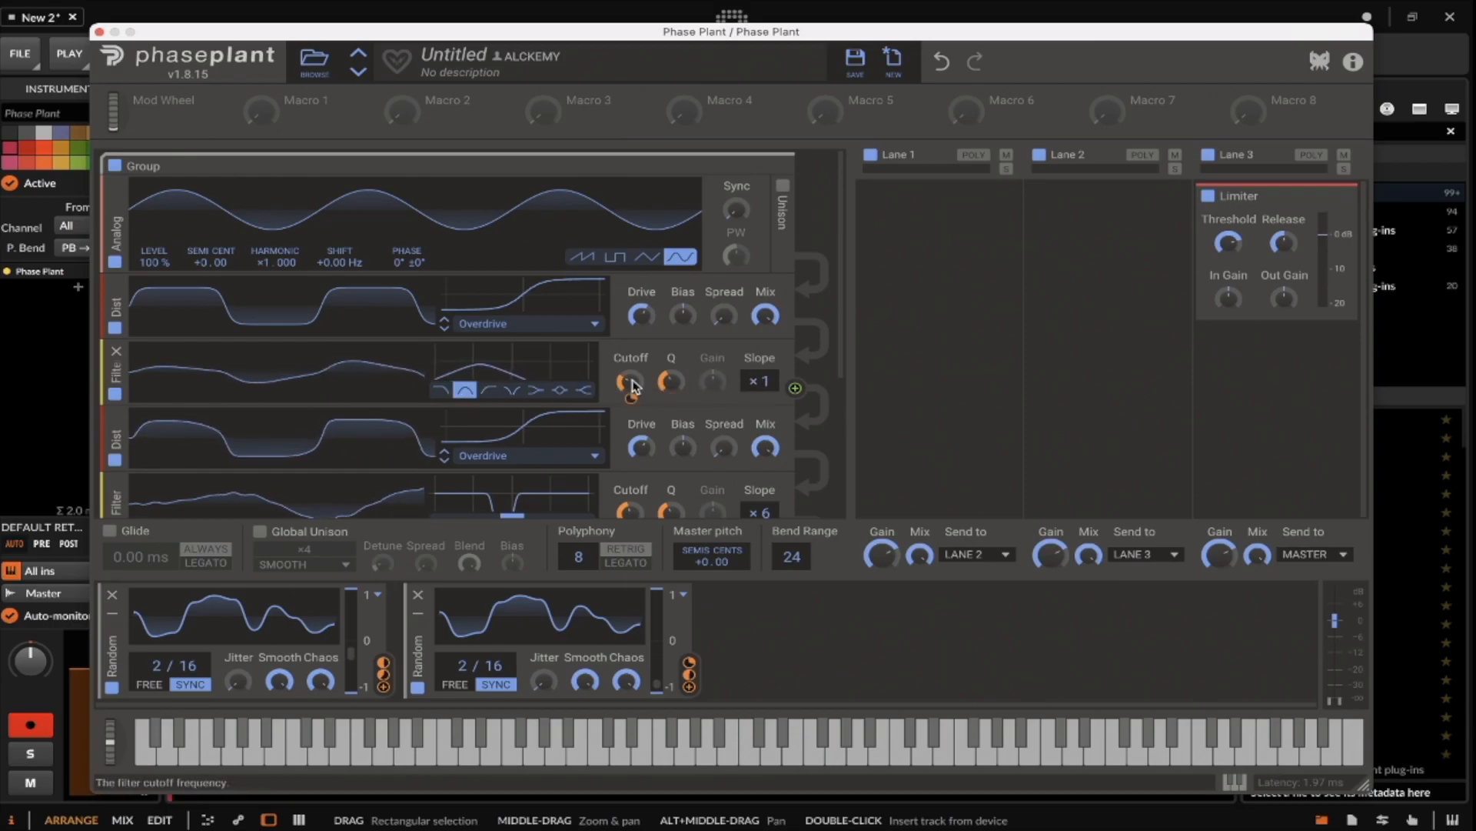
Step: Bypass the second filter and increase the second Random modulator's influence on the first filter's Cutoff
{"action": "scroll", "coordinate": [187, 428], "scroll_direction": "down", "scroll_amount": 2}
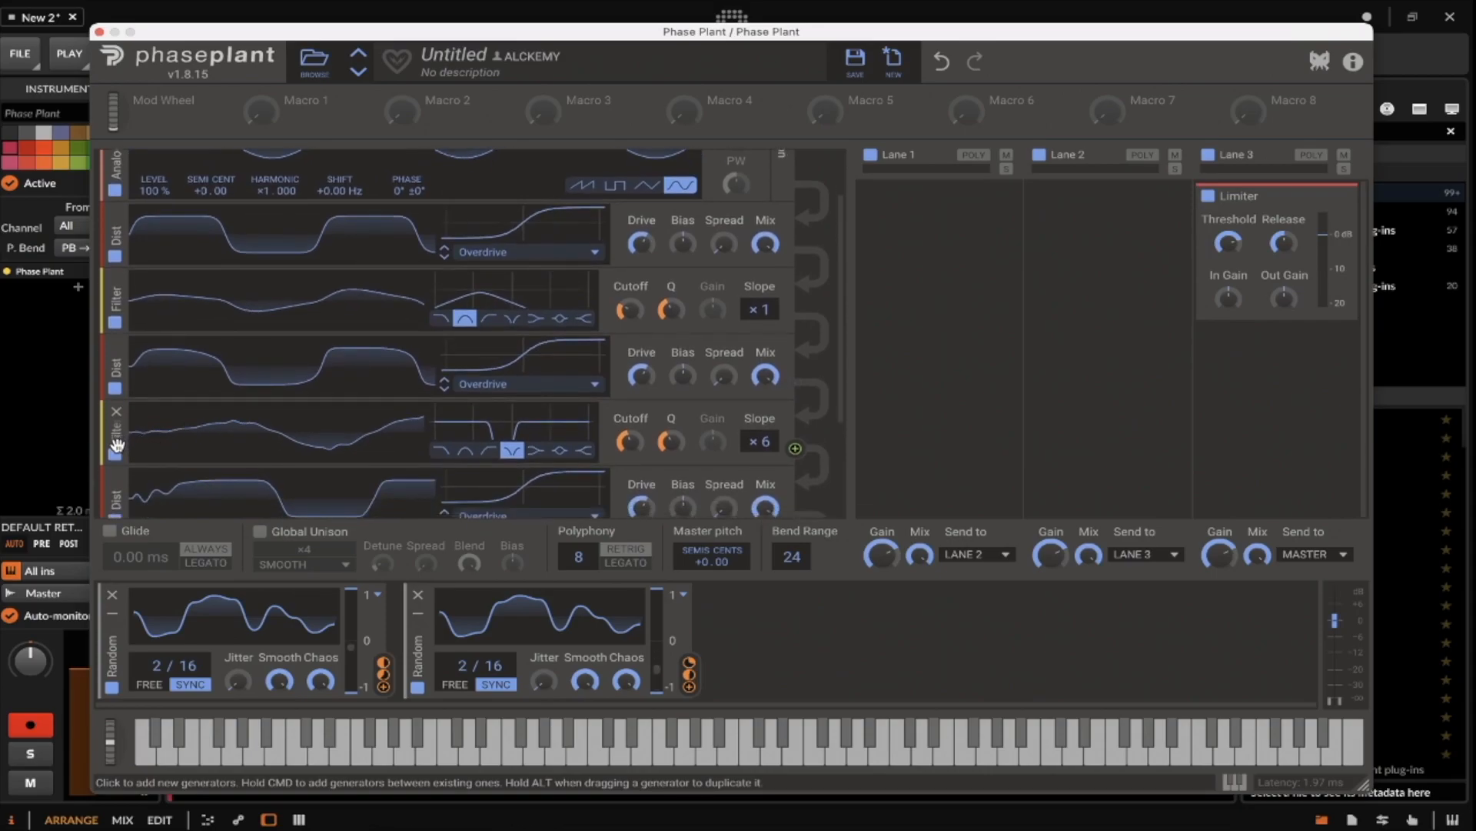
{"action": "left_click", "coordinate": [115, 451]}
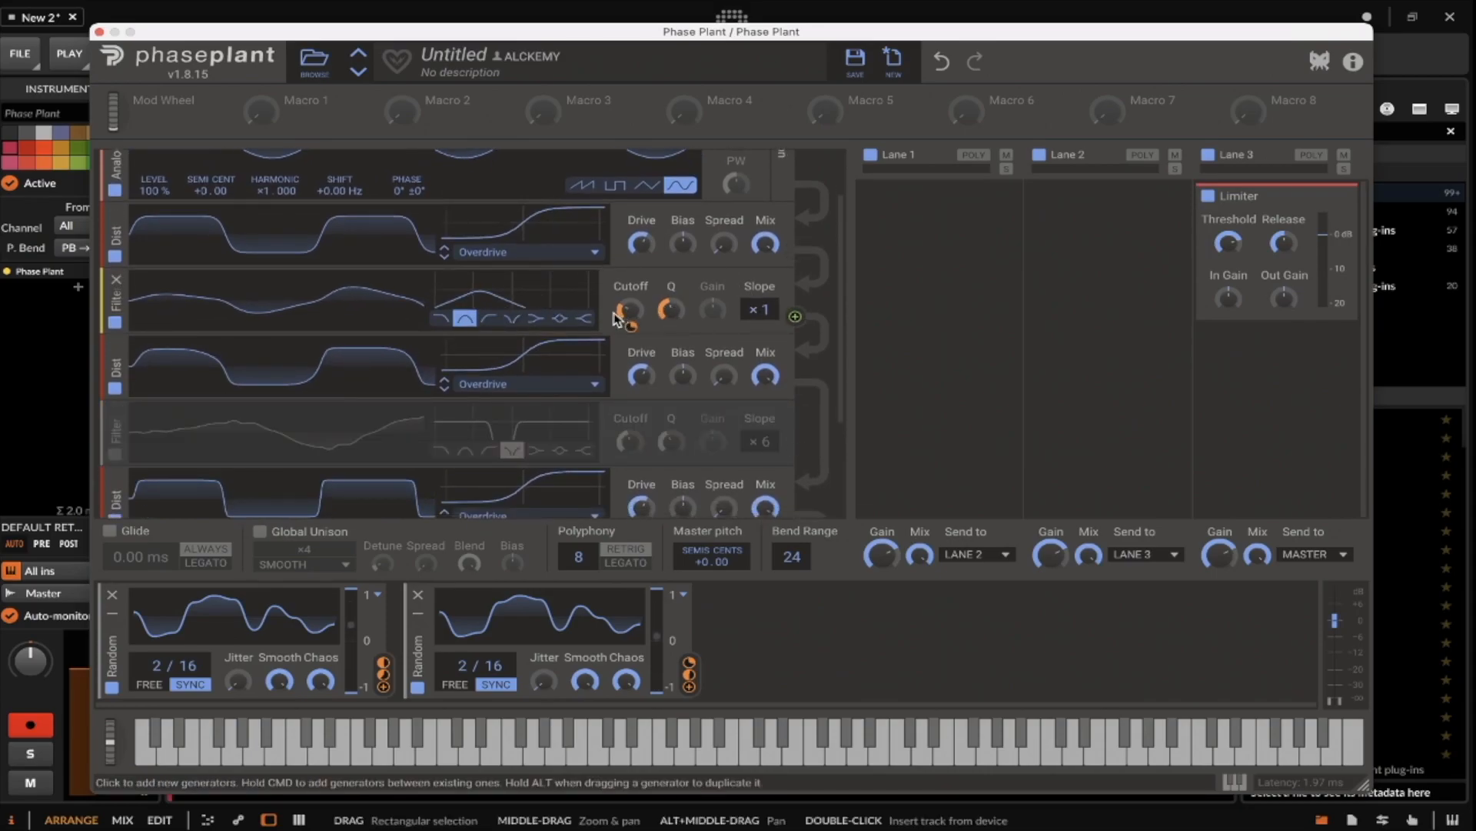
{"action": "left_click_drag", "start_coordinate": [632, 327], "coordinate": [635, 332]}
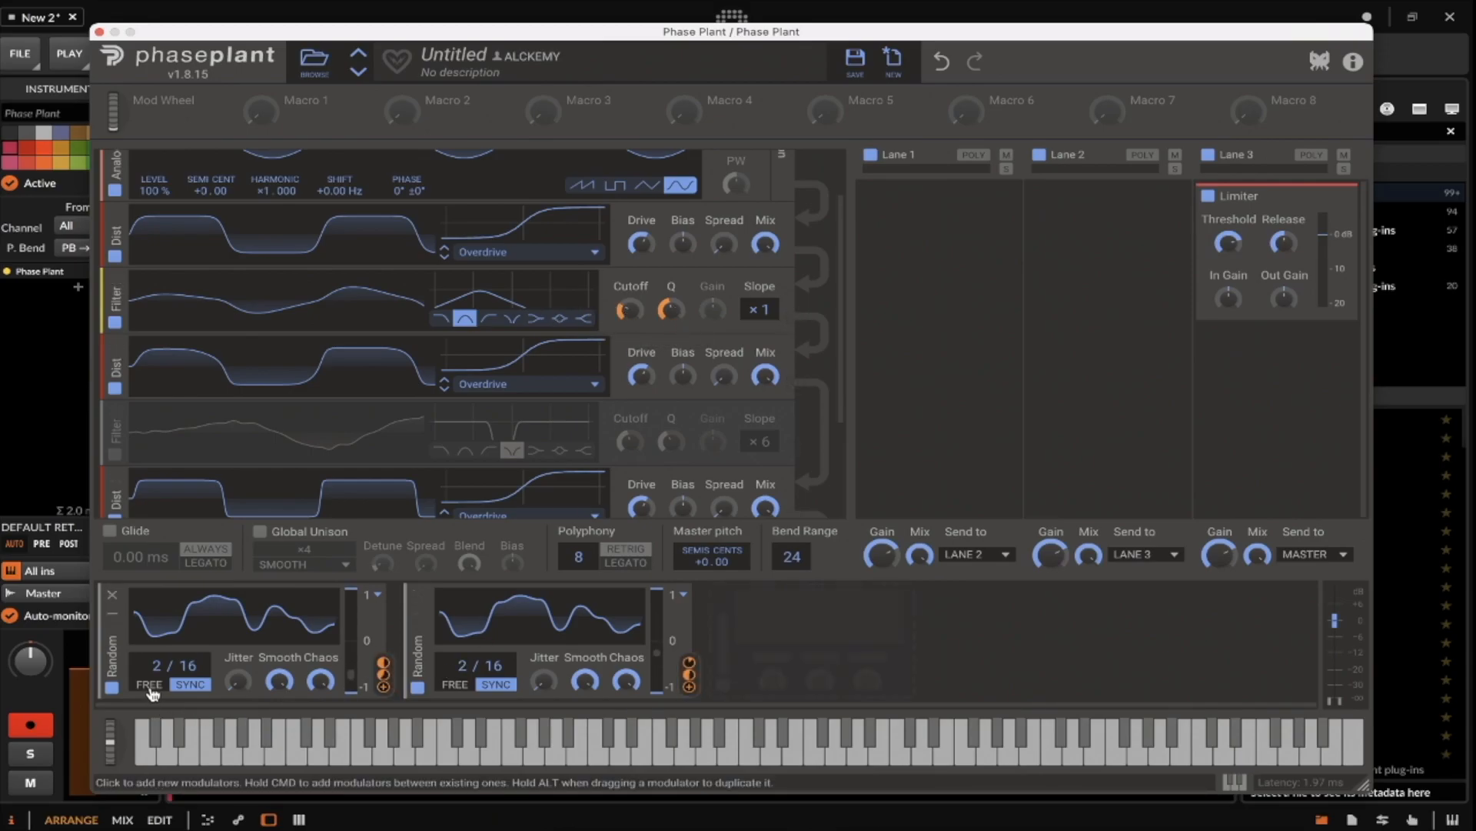
Step: Disable the first Random modulator and raise the first filter's Q
{"action": "left_click", "coordinate": [113, 688]}
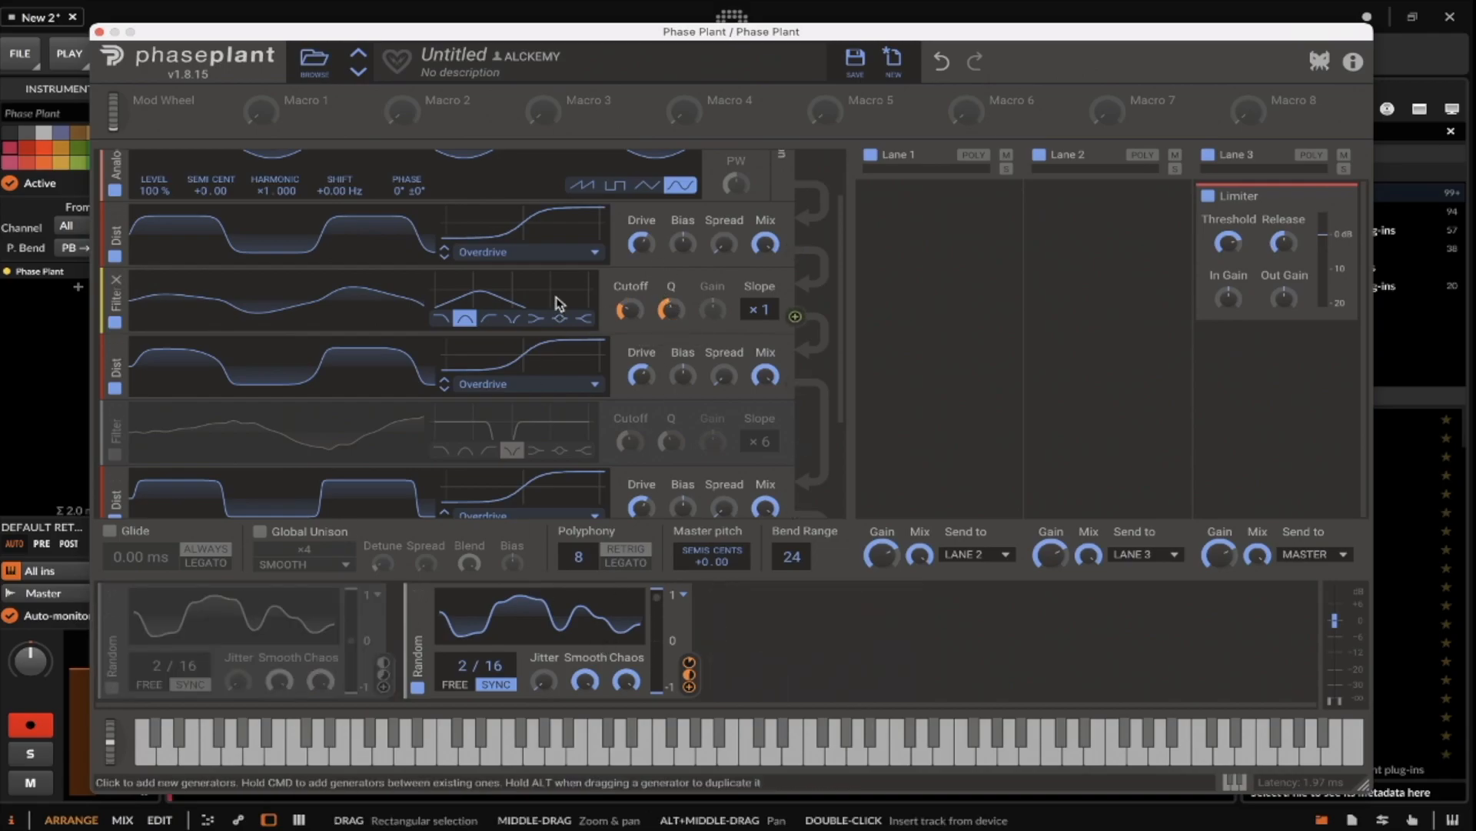
{"action": "left_click_drag", "start_coordinate": [671, 310], "coordinate": [638, 315]}
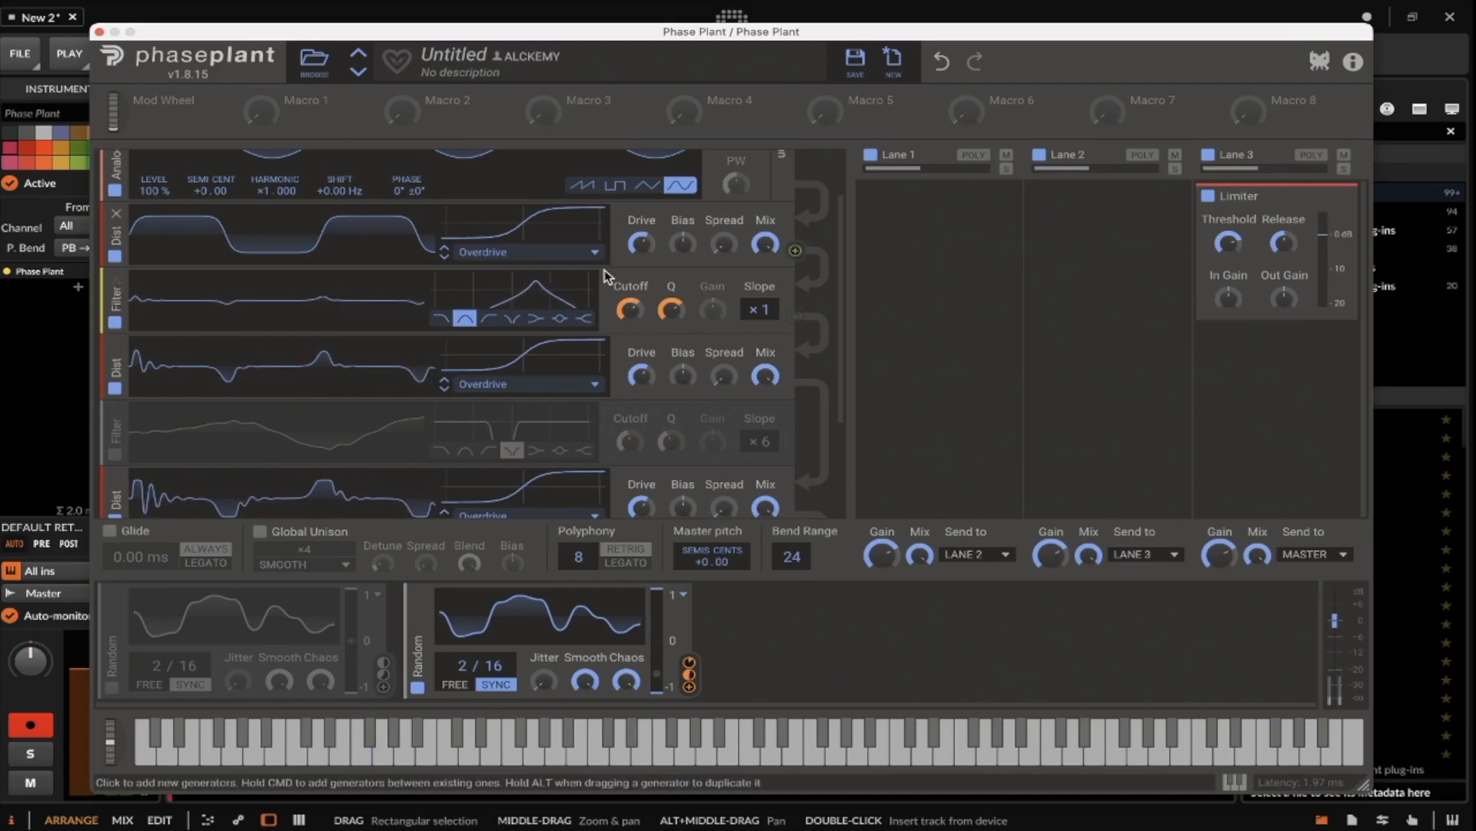
Step: Add a second sine oscillator tuned 12 semitones up and set the first filter's slope to ×3
{"action": "scroll", "coordinate": [439, 273], "scroll_direction": "up", "scroll_amount": 2}
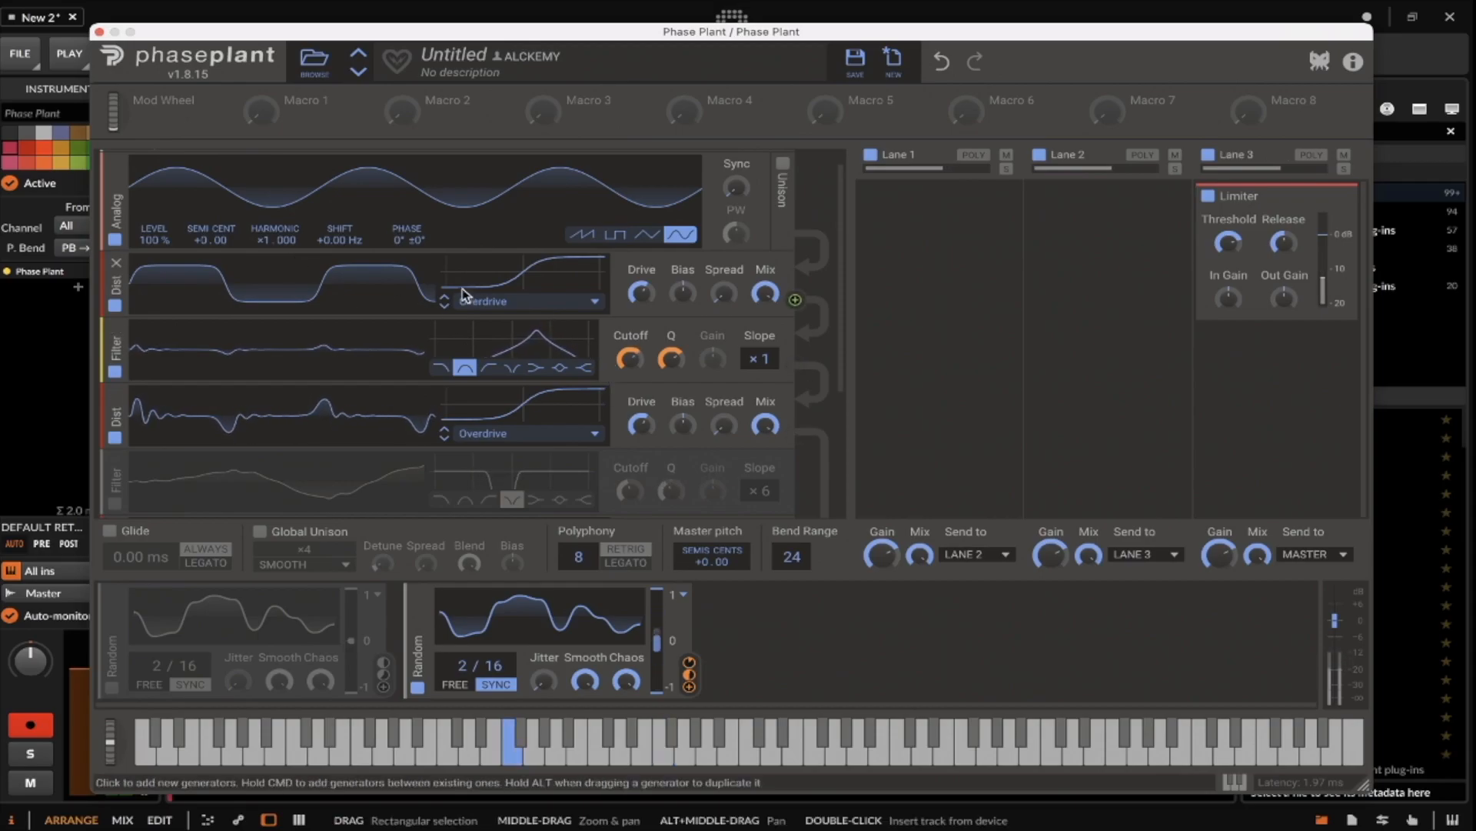
{"action": "scroll", "coordinate": [465, 295], "scroll_direction": "up", "scroll_amount": 1}
{"action": "left_click_drag", "start_coordinate": [115, 223], "coordinate": [197, 203]}
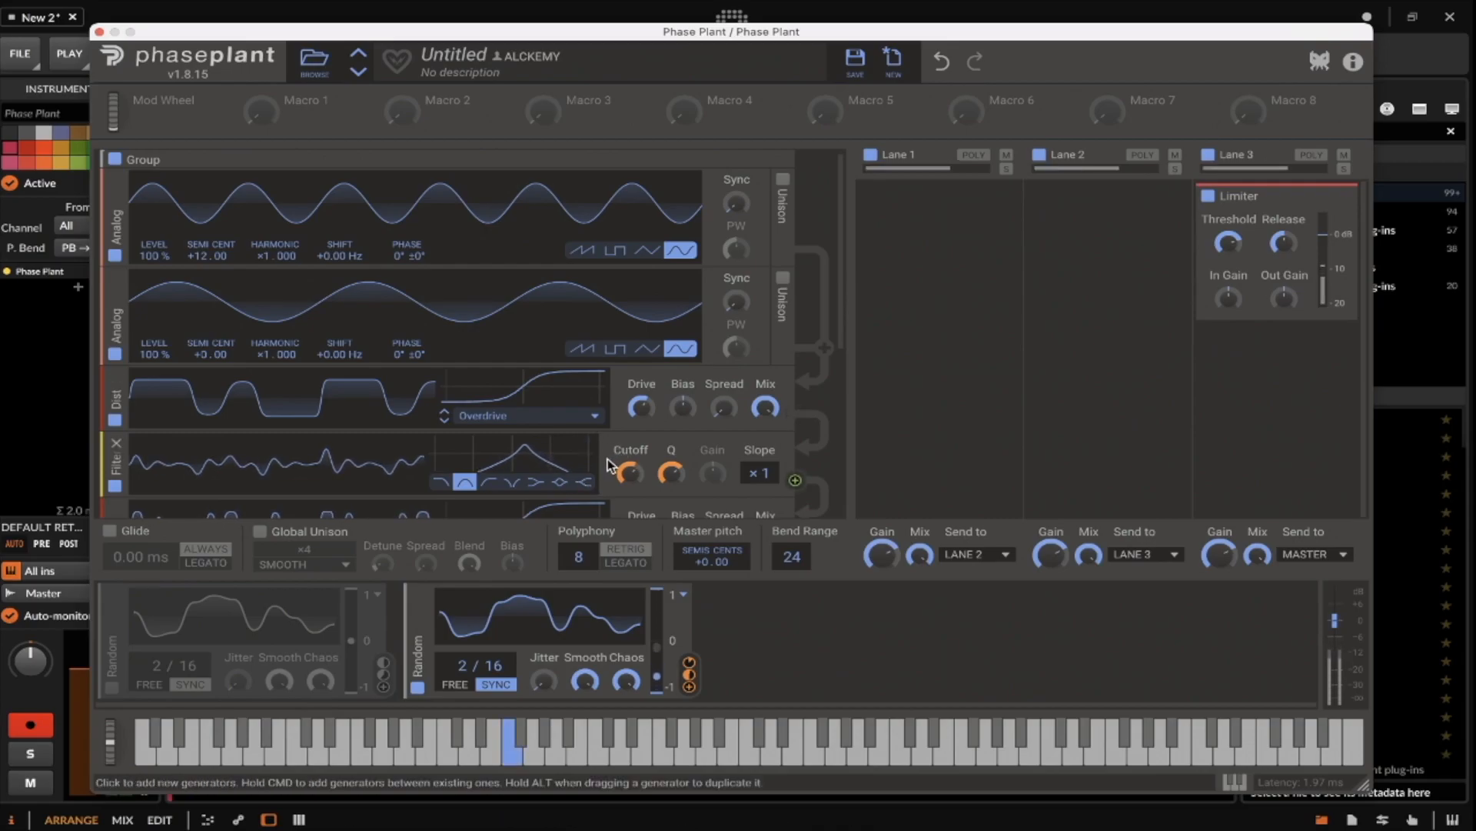
{"action": "left_click_drag", "start_coordinate": [753, 473], "coordinate": [753, 454]}
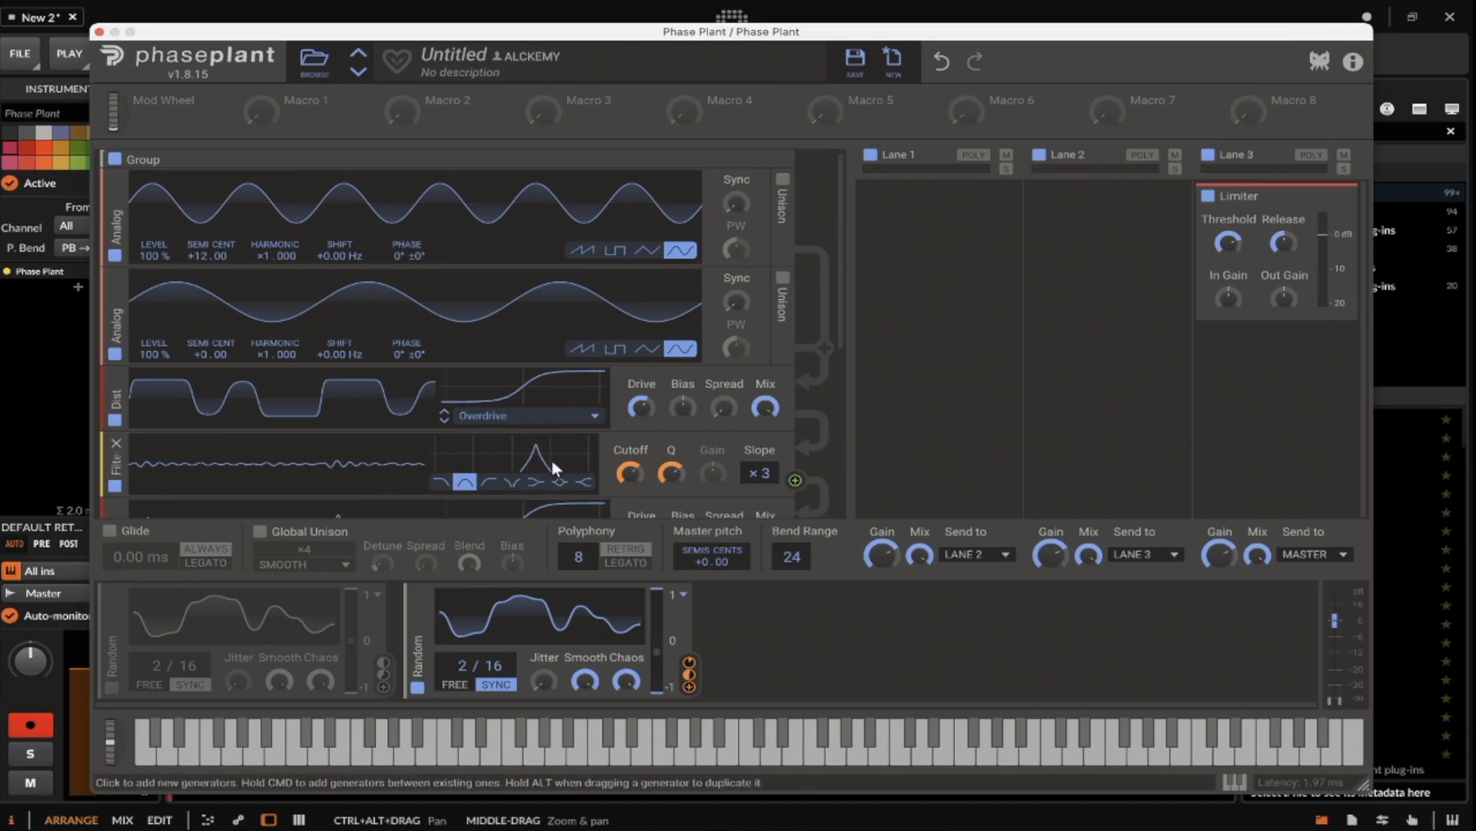
{"action": "scroll", "coordinate": [551, 459], "scroll_direction": "down", "scroll_amount": 2}
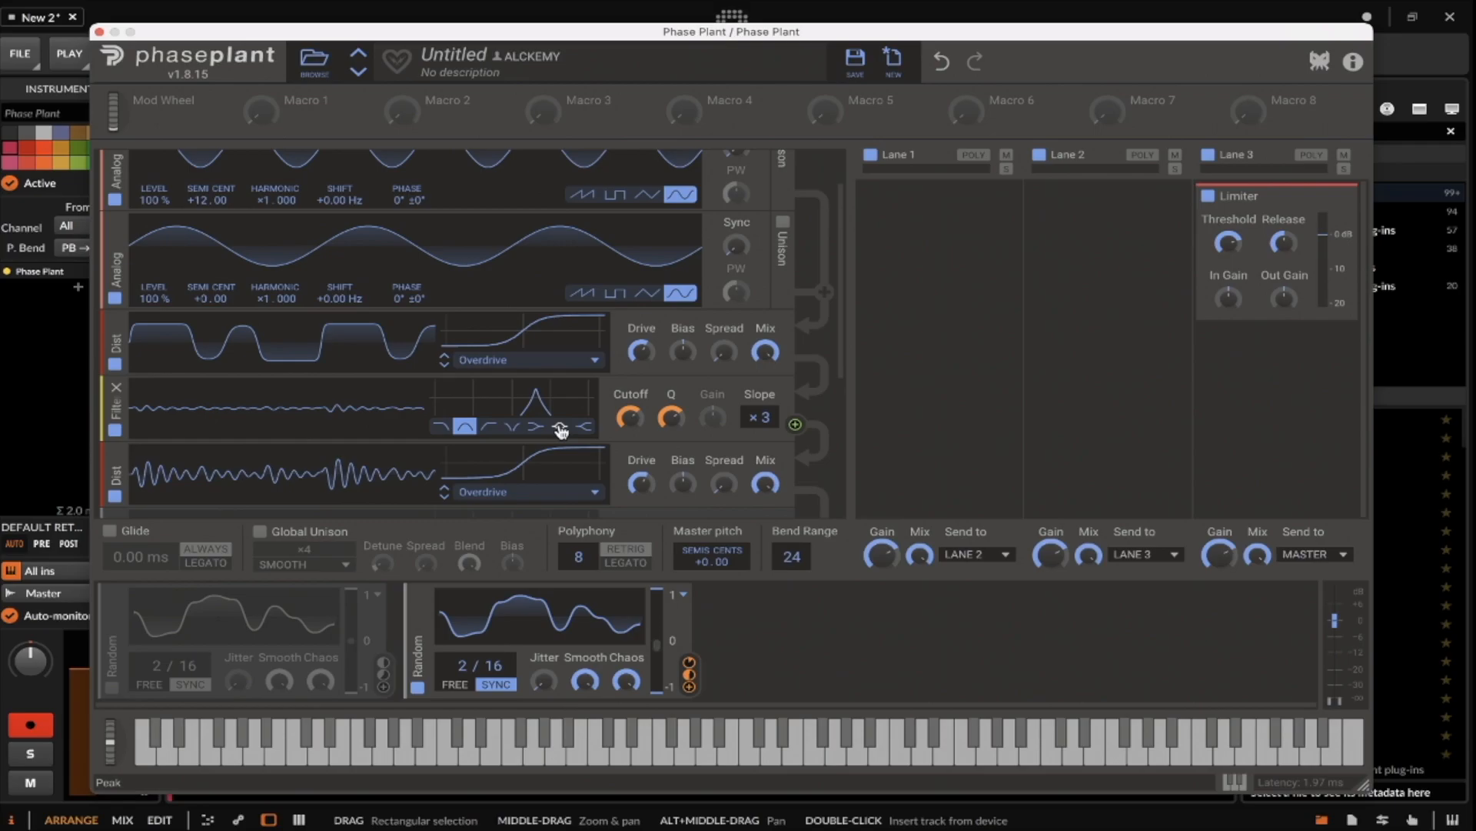
{"action": "scroll", "coordinate": [561, 429], "scroll_direction": "up", "scroll_amount": 2}
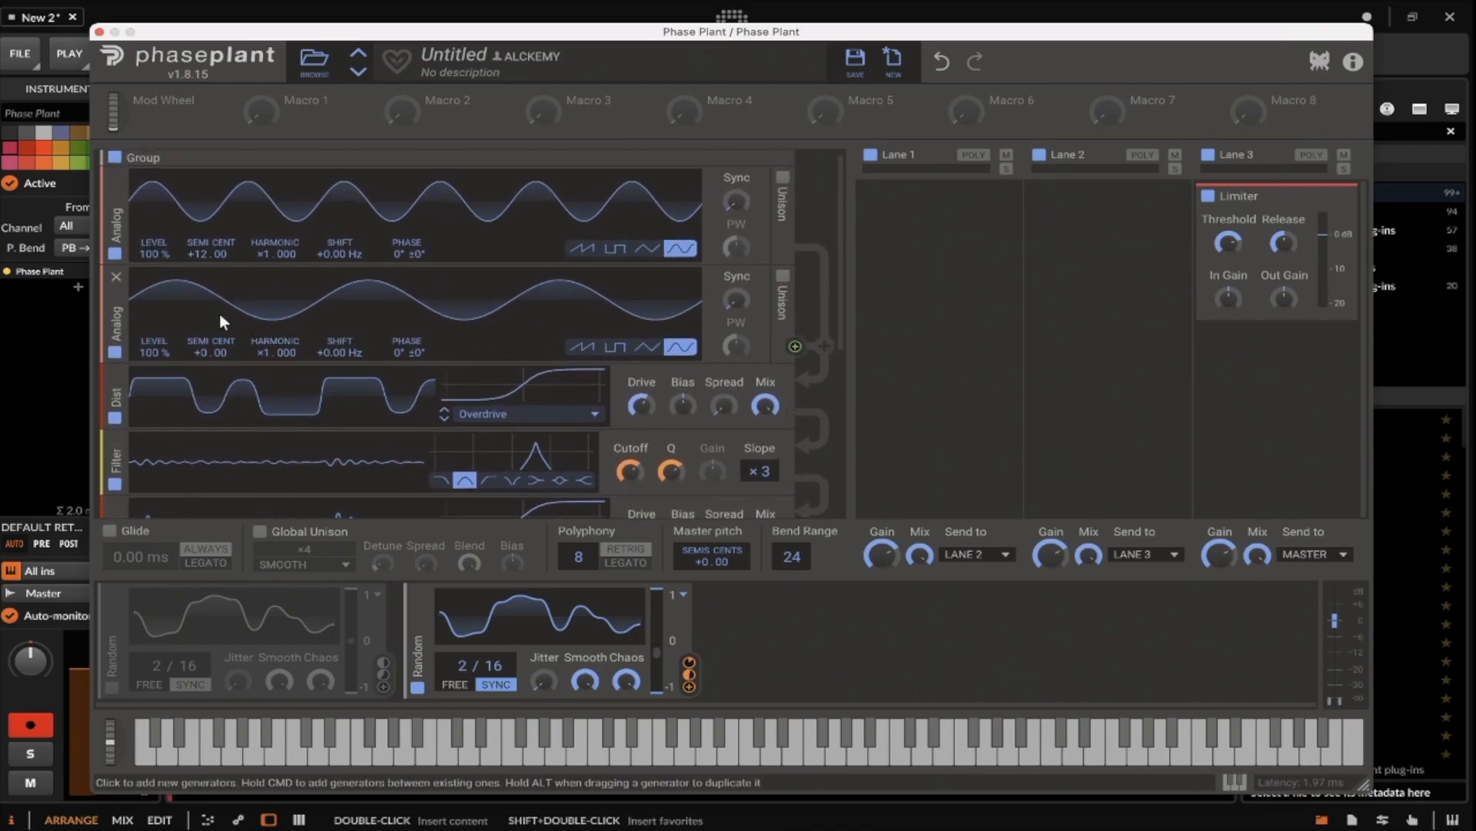
Step: Delete the +12 semitone oscillator and lower the first filter's Cutoff with its slope at ×1
{"action": "left_click", "coordinate": [116, 178]}
{"action": "scroll", "coordinate": [772, 374], "scroll_direction": "down", "scroll_amount": 2}
{"action": "left_click_drag", "start_coordinate": [631, 372], "coordinate": [631, 419]}
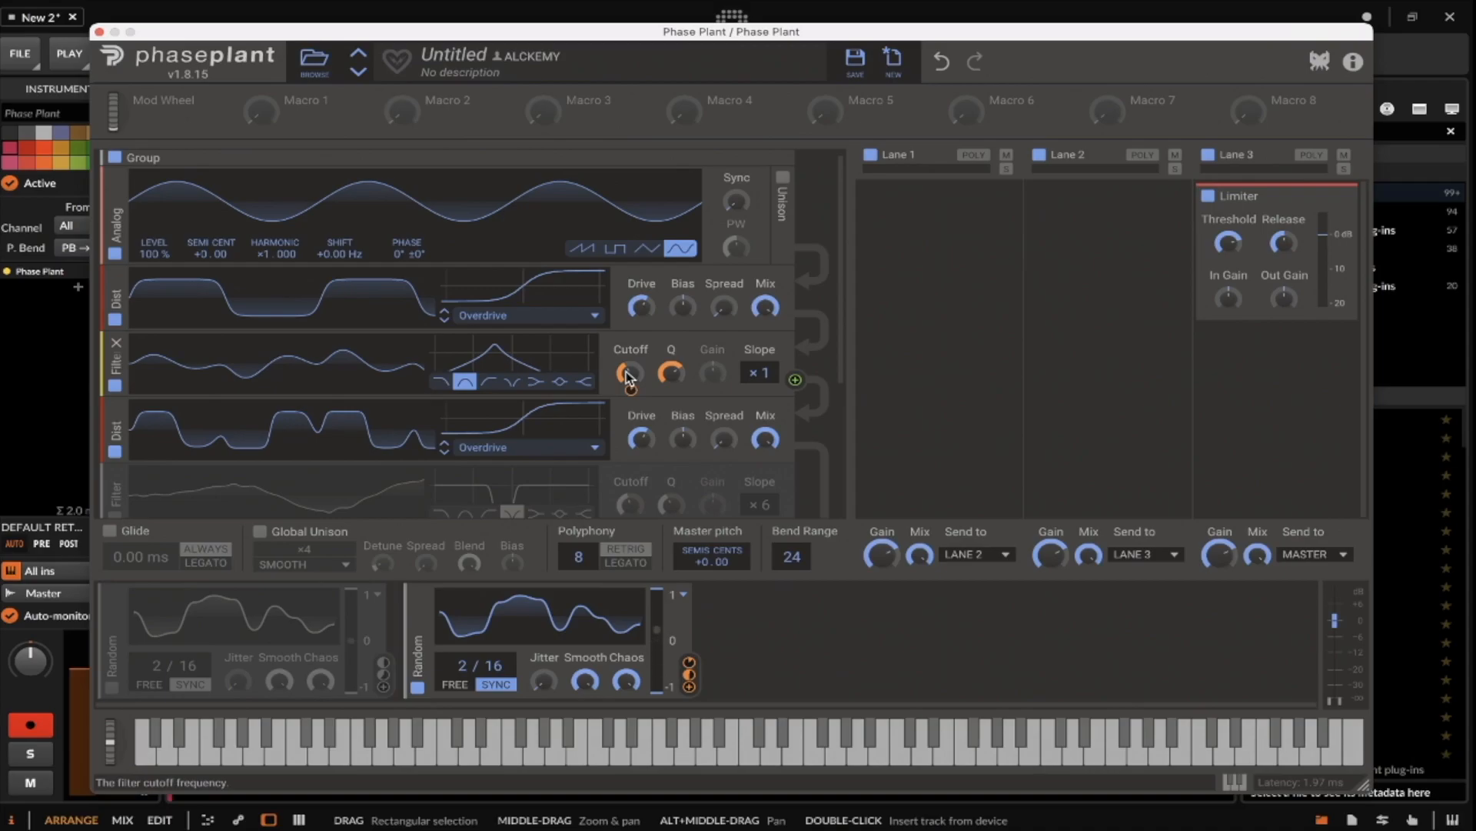
Step: Switch the first filter to Notch with a slope of ×6
{"action": "scroll", "coordinate": [516, 361], "scroll_direction": "down", "scroll_amount": 1}
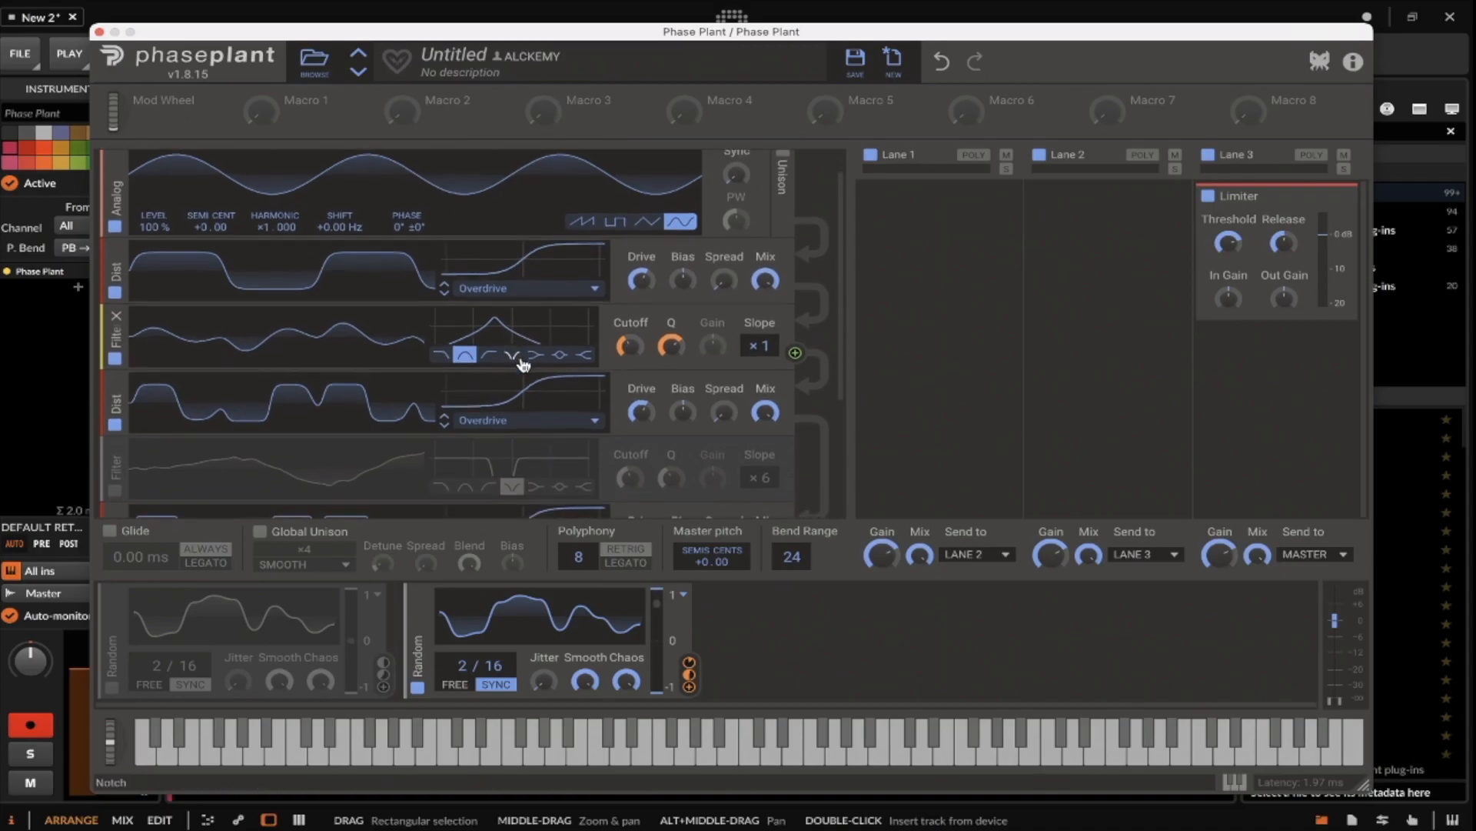
{"action": "left_click", "coordinate": [511, 353]}
{"action": "left_click_drag", "start_coordinate": [756, 346], "coordinate": [757, 323]}
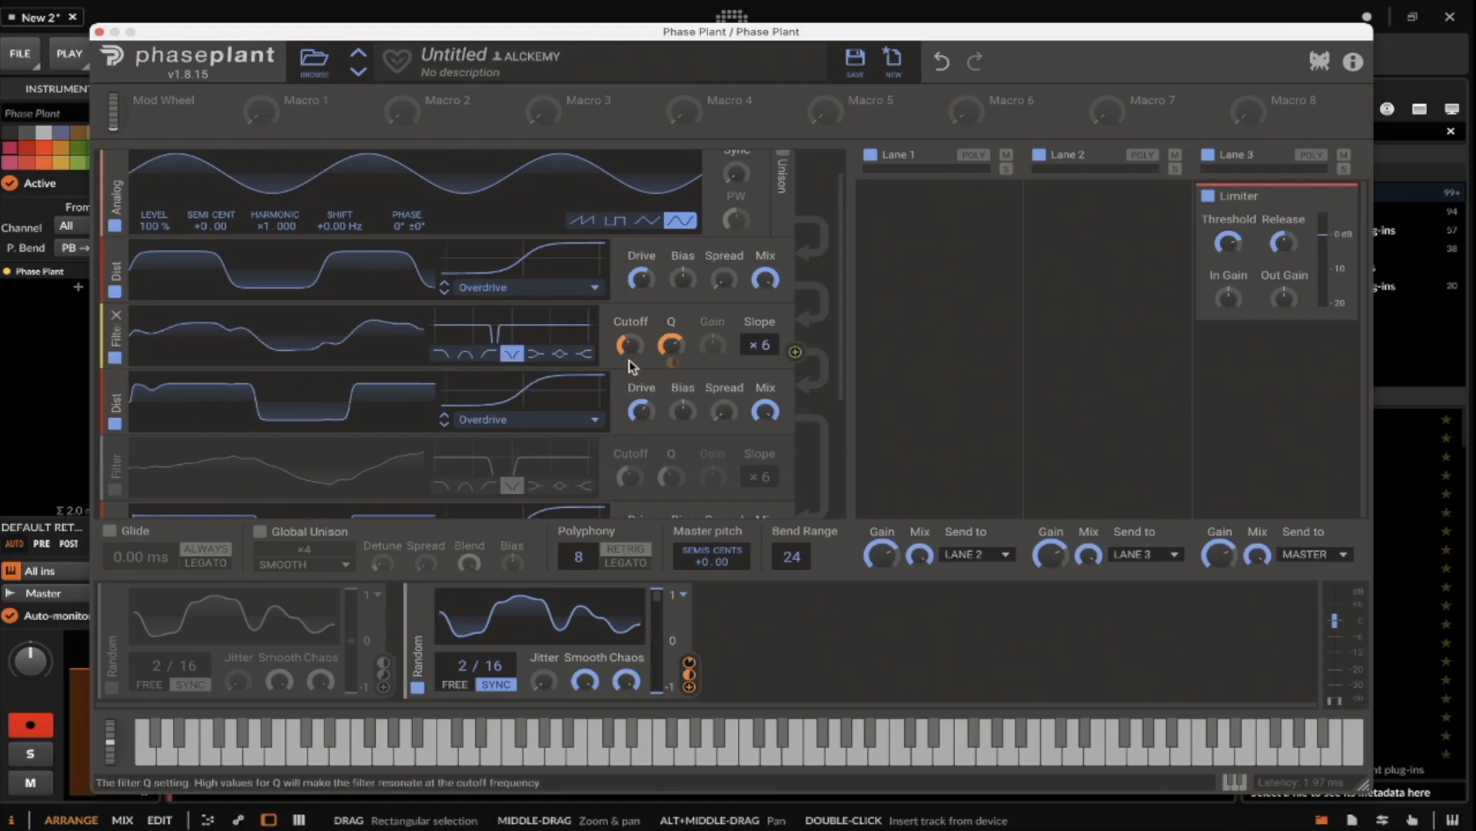
Step: Enable the first Random modulator and turn on Unison for the sine oscillator
{"action": "left_click", "coordinate": [114, 686]}
{"action": "scroll", "coordinate": [425, 420], "scroll_direction": "up", "scroll_amount": 1}
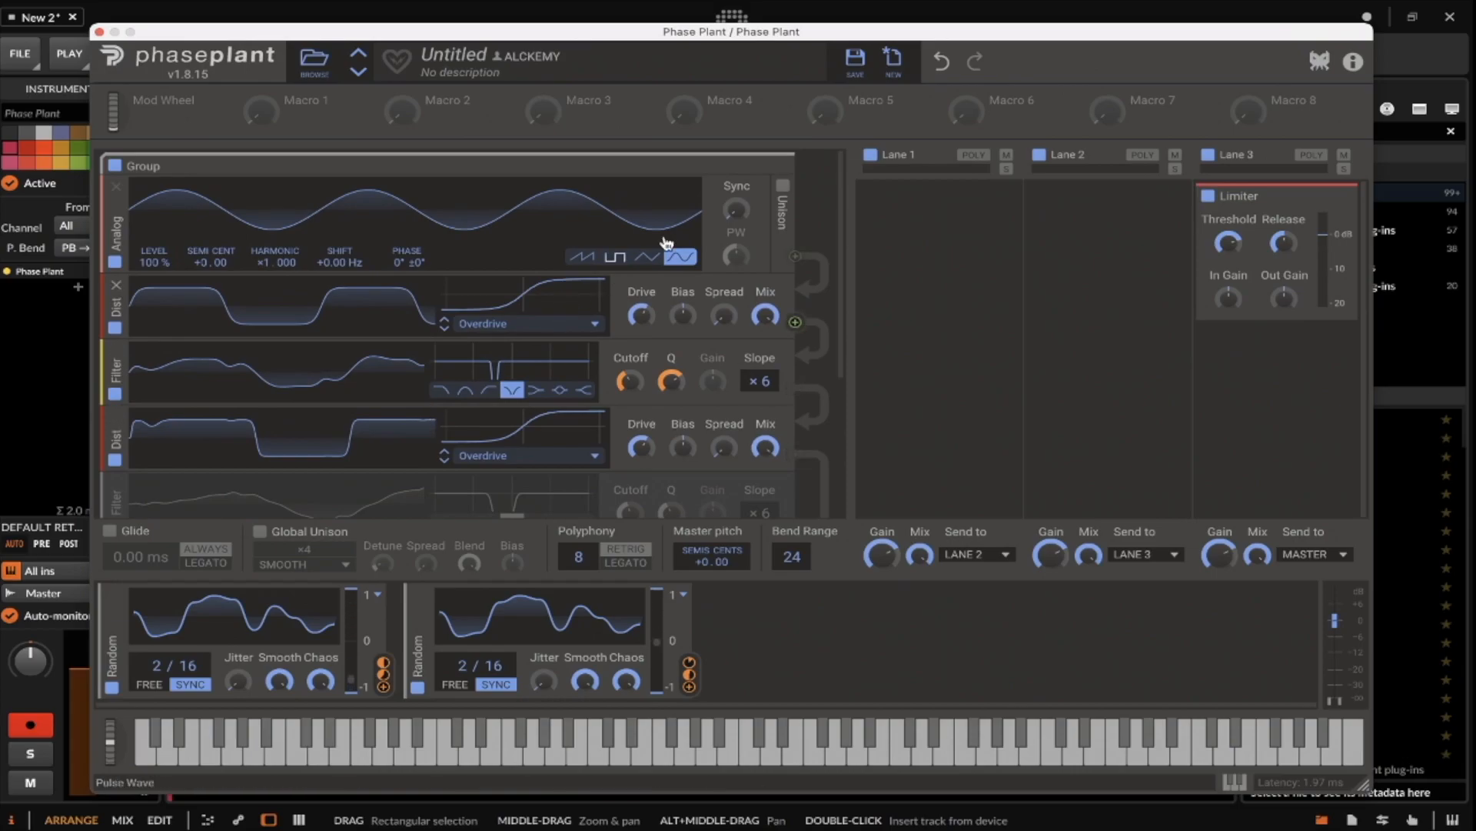
{"action": "left_click", "coordinate": [783, 185]}
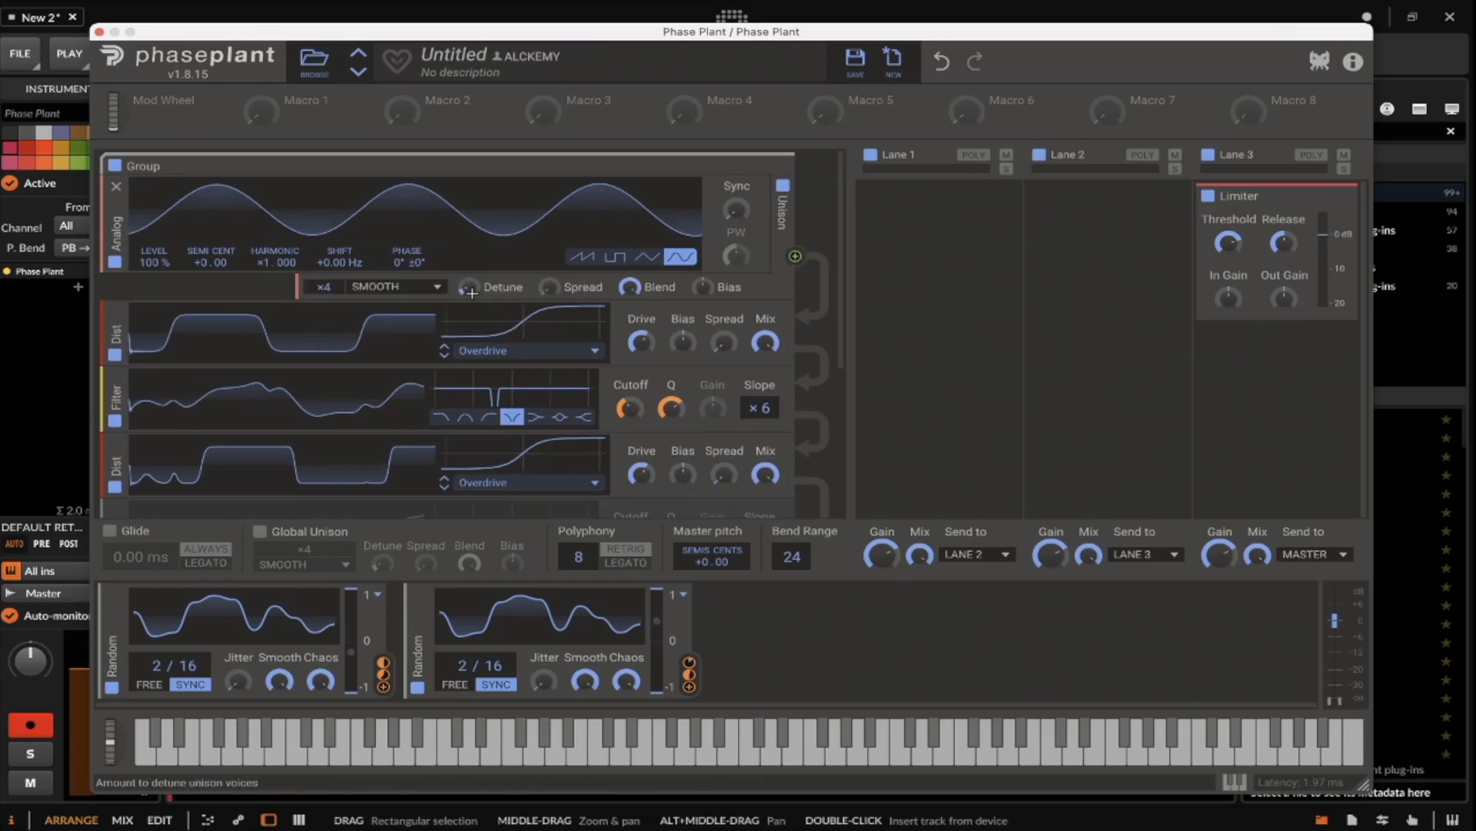
Step: Re-enable the bypassed second filter, between the second and third distortions
{"action": "scroll", "coordinate": [315, 246], "scroll_direction": "down", "scroll_amount": 3}
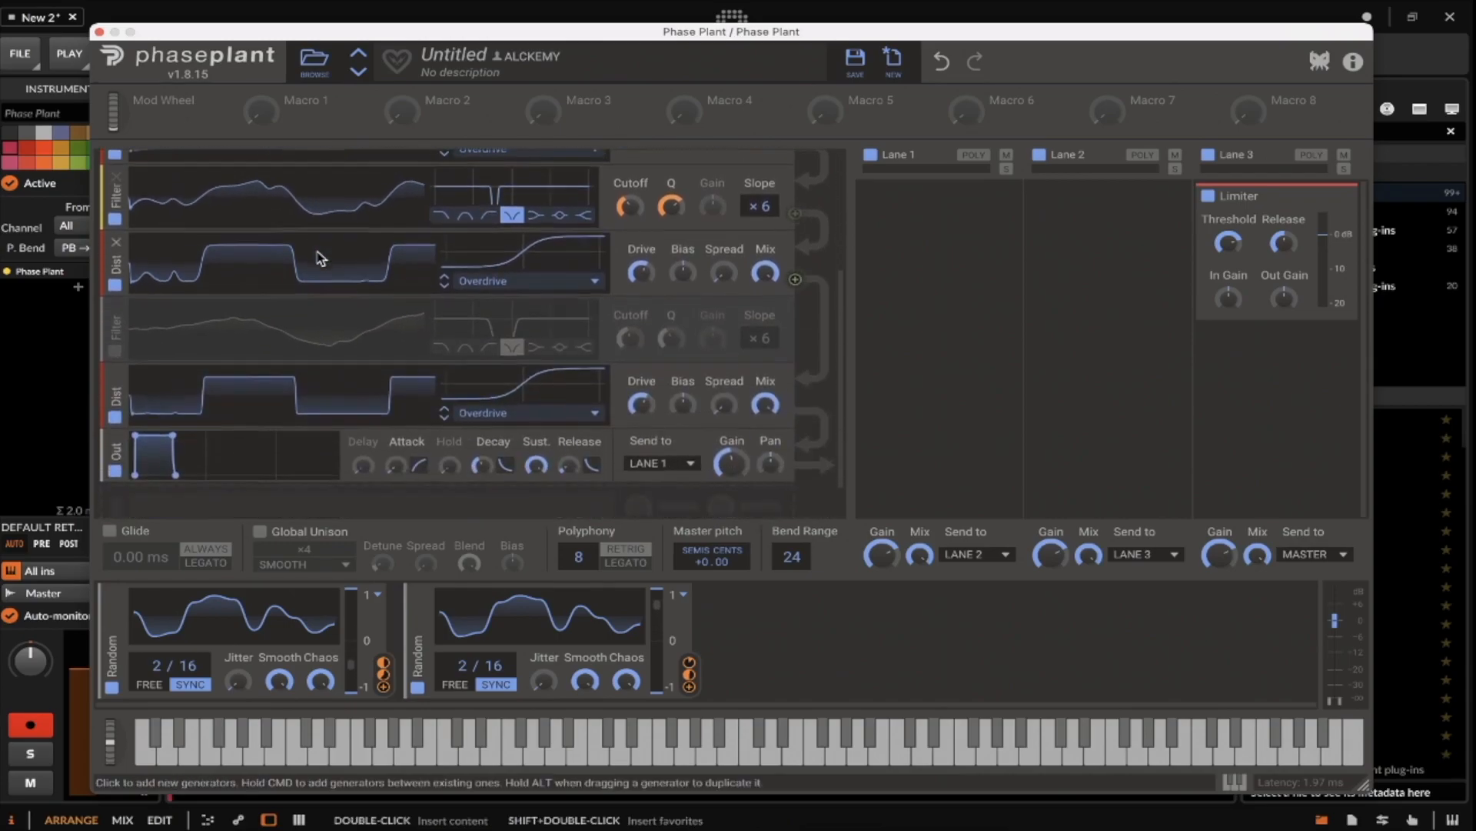
{"action": "scroll", "coordinate": [252, 299], "scroll_direction": "up", "scroll_amount": 3}
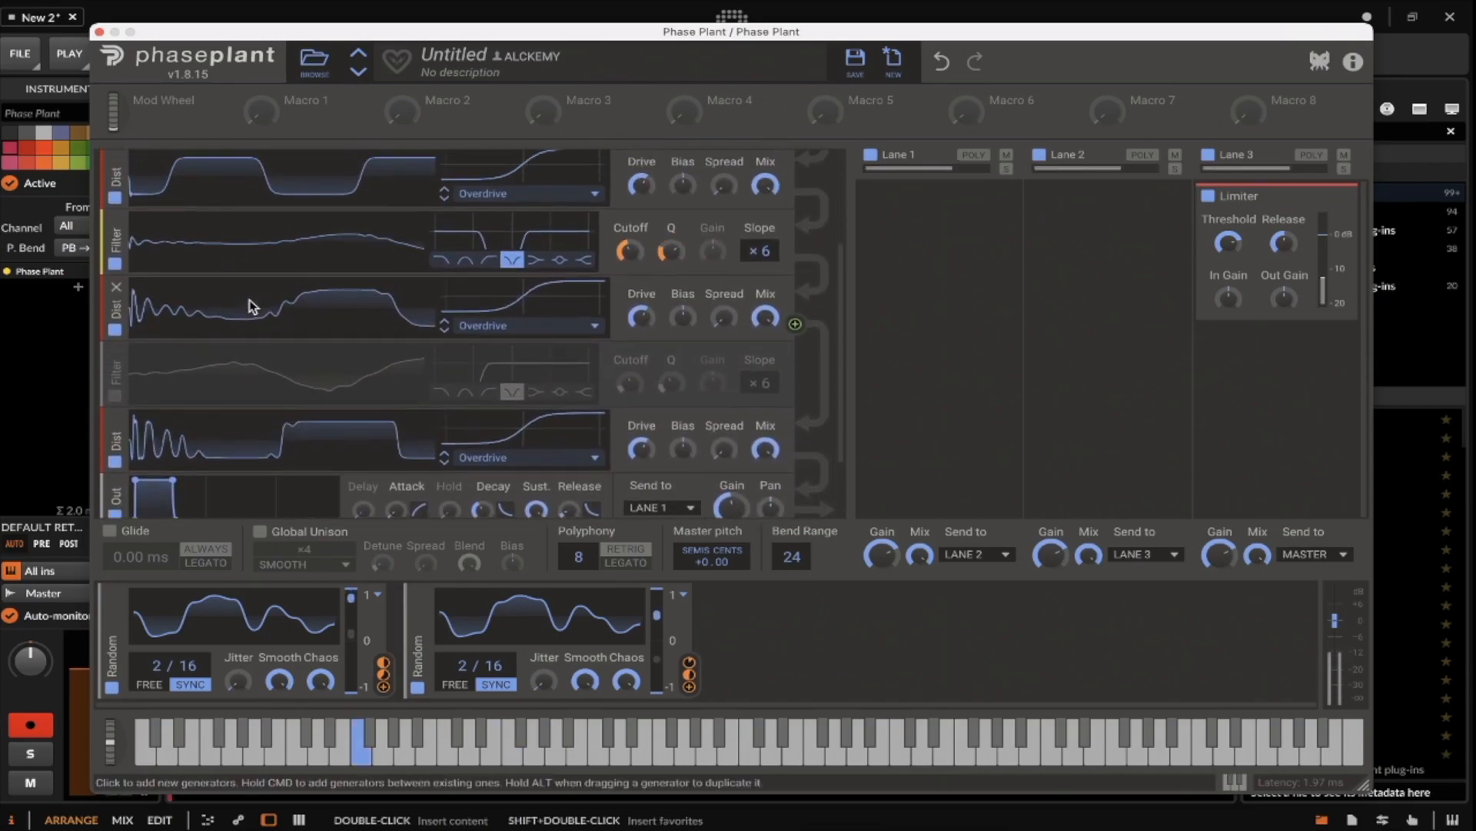
{"action": "scroll", "coordinate": [303, 265], "scroll_direction": "down", "scroll_amount": 3}
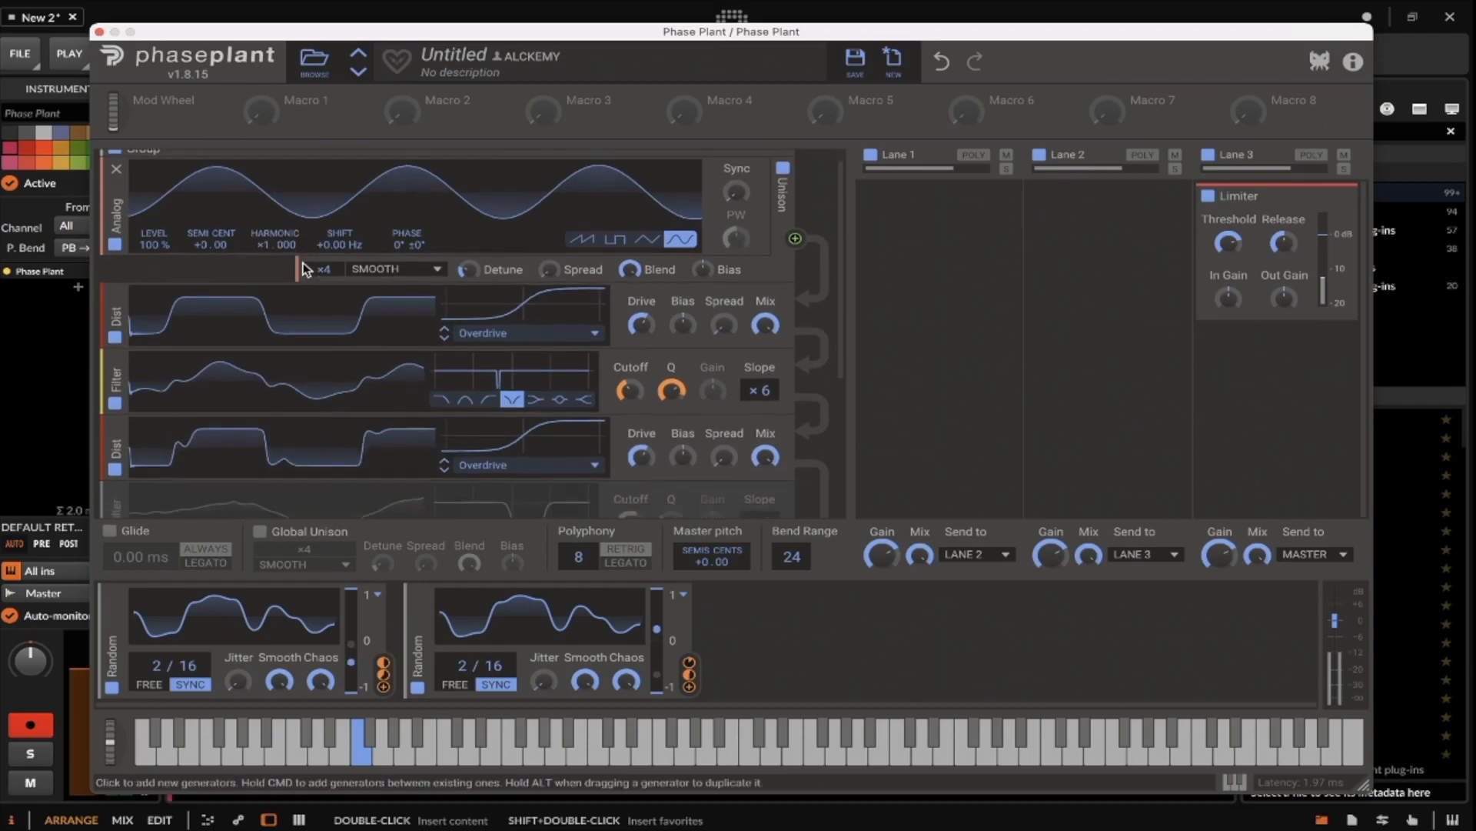
{"action": "left_click", "coordinate": [115, 365]}
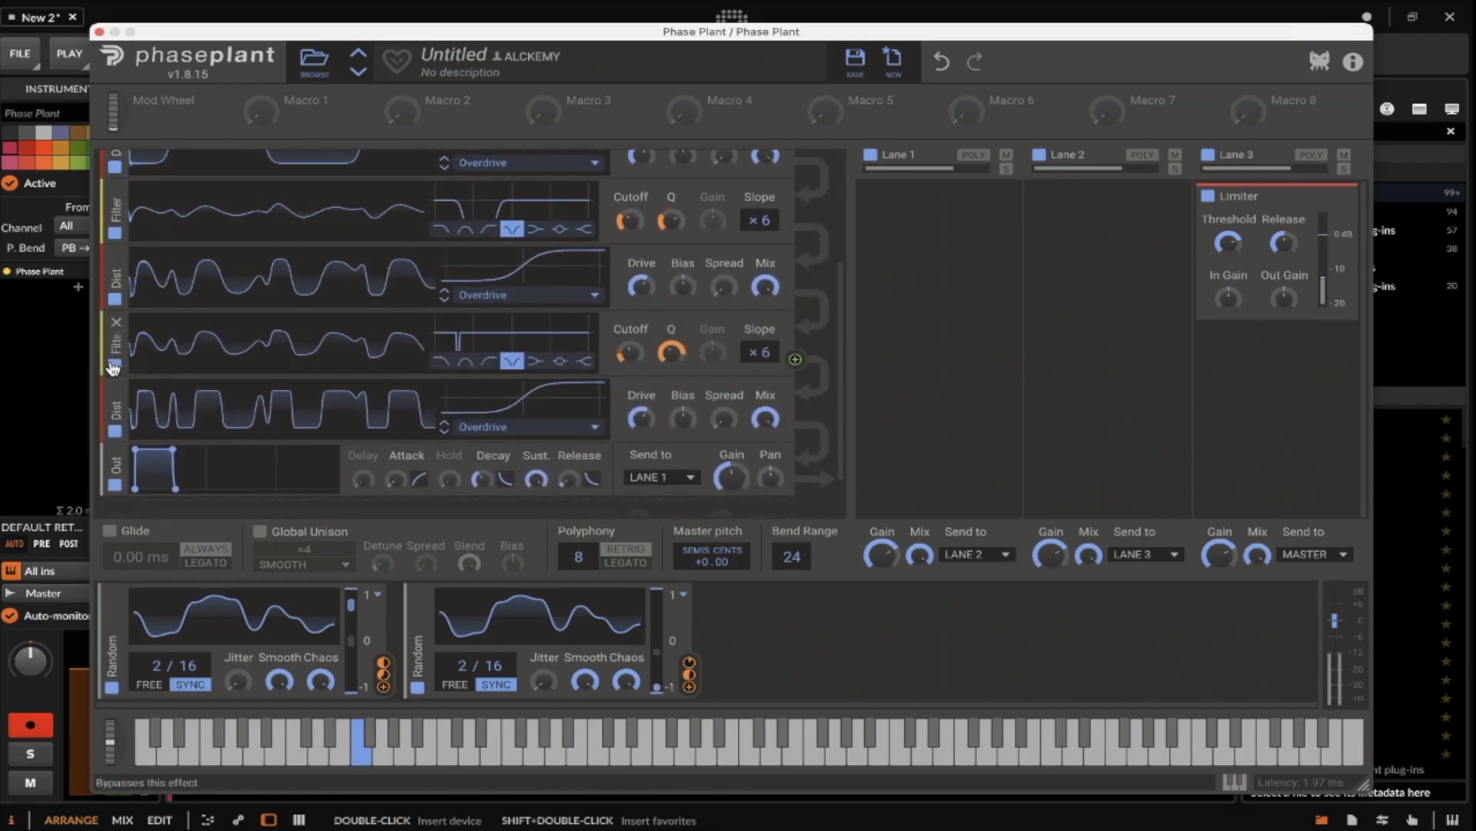
Step: Insert a Noise generator between the second filter and the last distortion, with its level at 6%
{"action": "scroll", "coordinate": [461, 369], "scroll_direction": "up", "scroll_amount": 3}
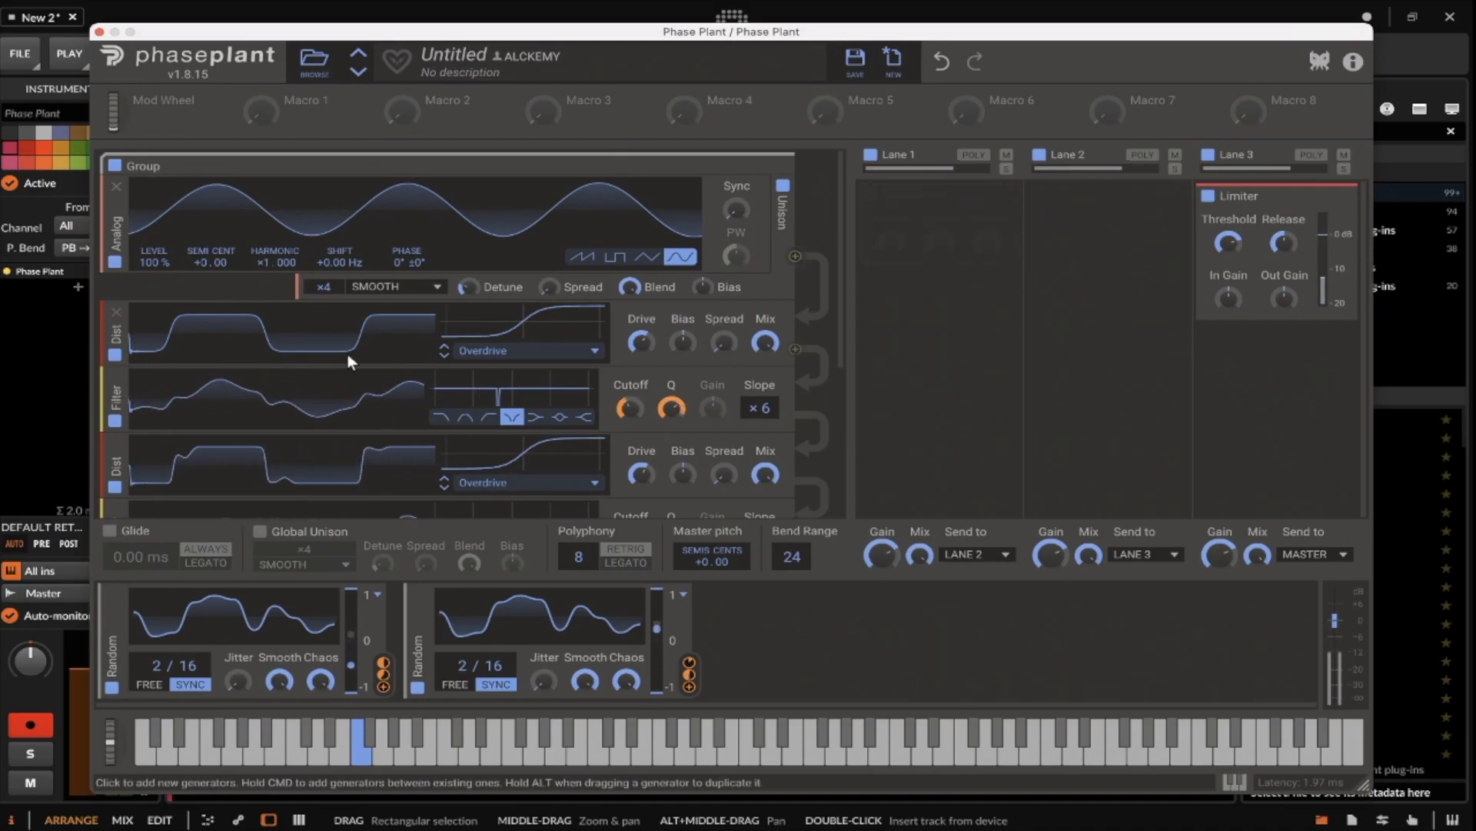
{"action": "scroll", "coordinate": [304, 359], "scroll_direction": "down", "scroll_amount": 3}
{"action": "scroll", "coordinate": [305, 357], "scroll_direction": "down", "scroll_amount": 1}
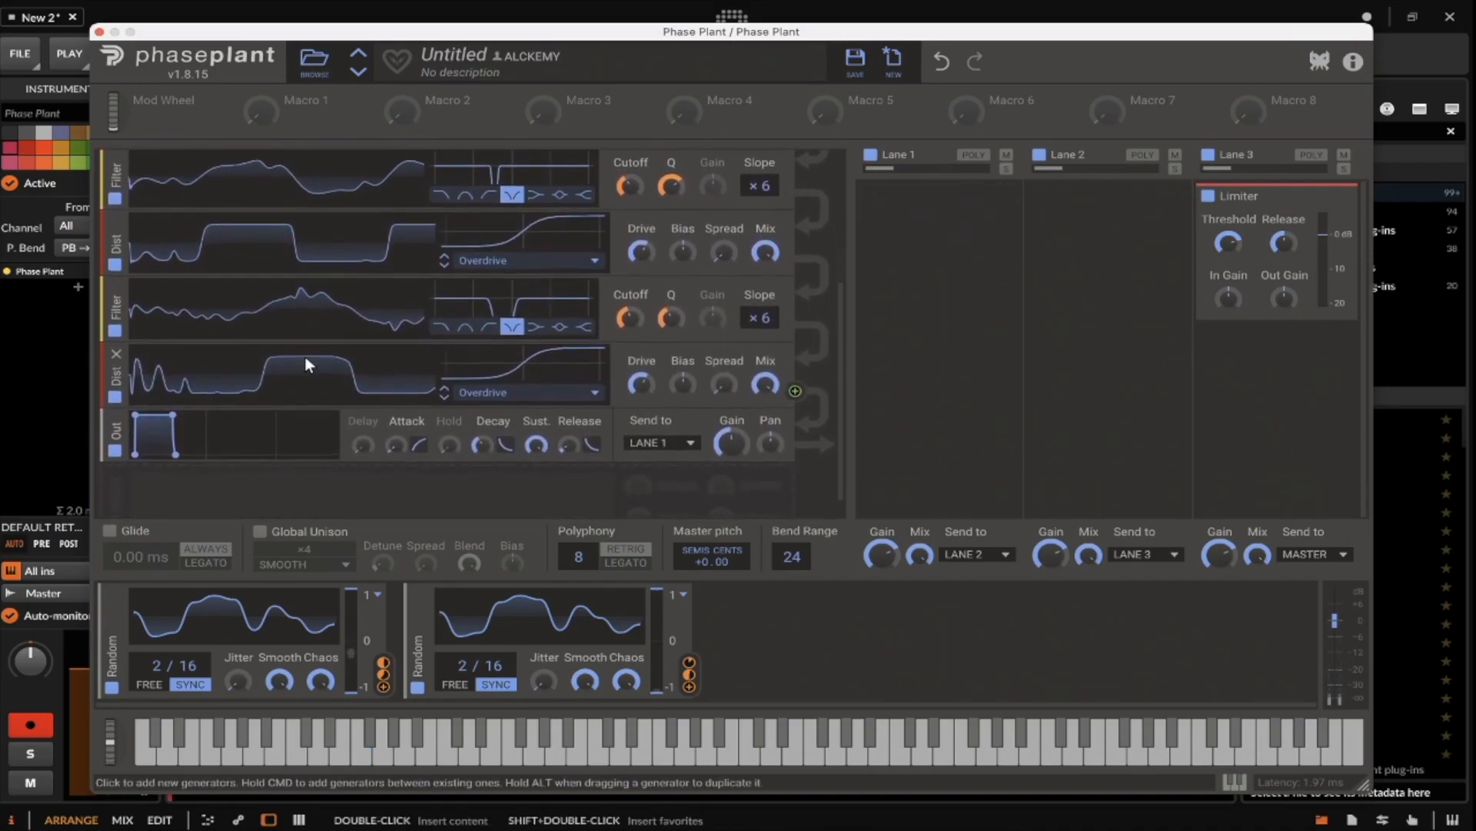
{"action": "left_click_drag", "start_coordinate": [116, 375], "coordinate": [148, 390]}
{"action": "left_click", "coordinate": [116, 377], "text": "super"}
{"action": "left_click", "coordinate": [147, 441]}
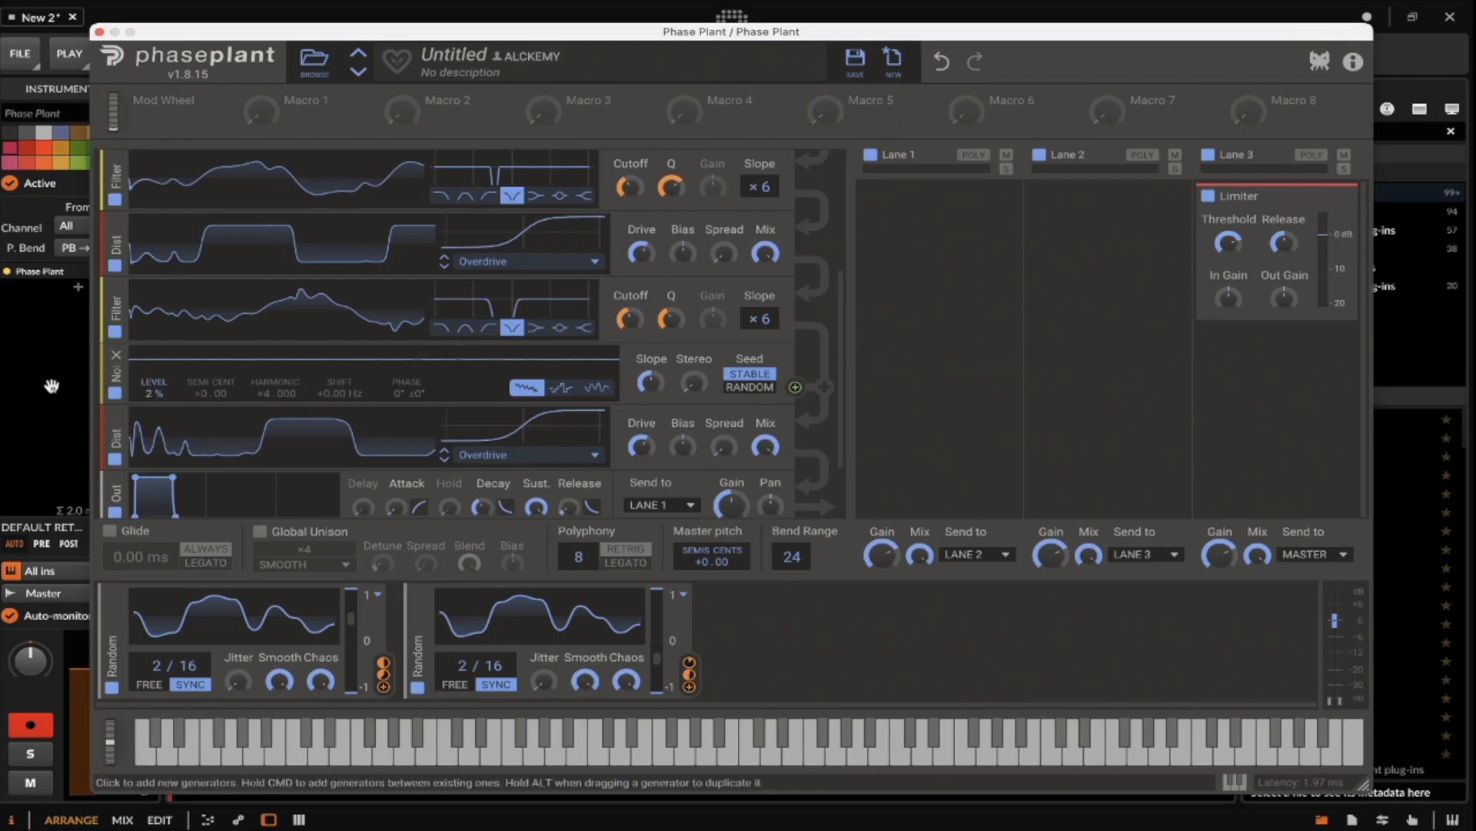
{"action": "left_click_drag", "start_coordinate": [146, 392], "coordinate": [148, 397]}
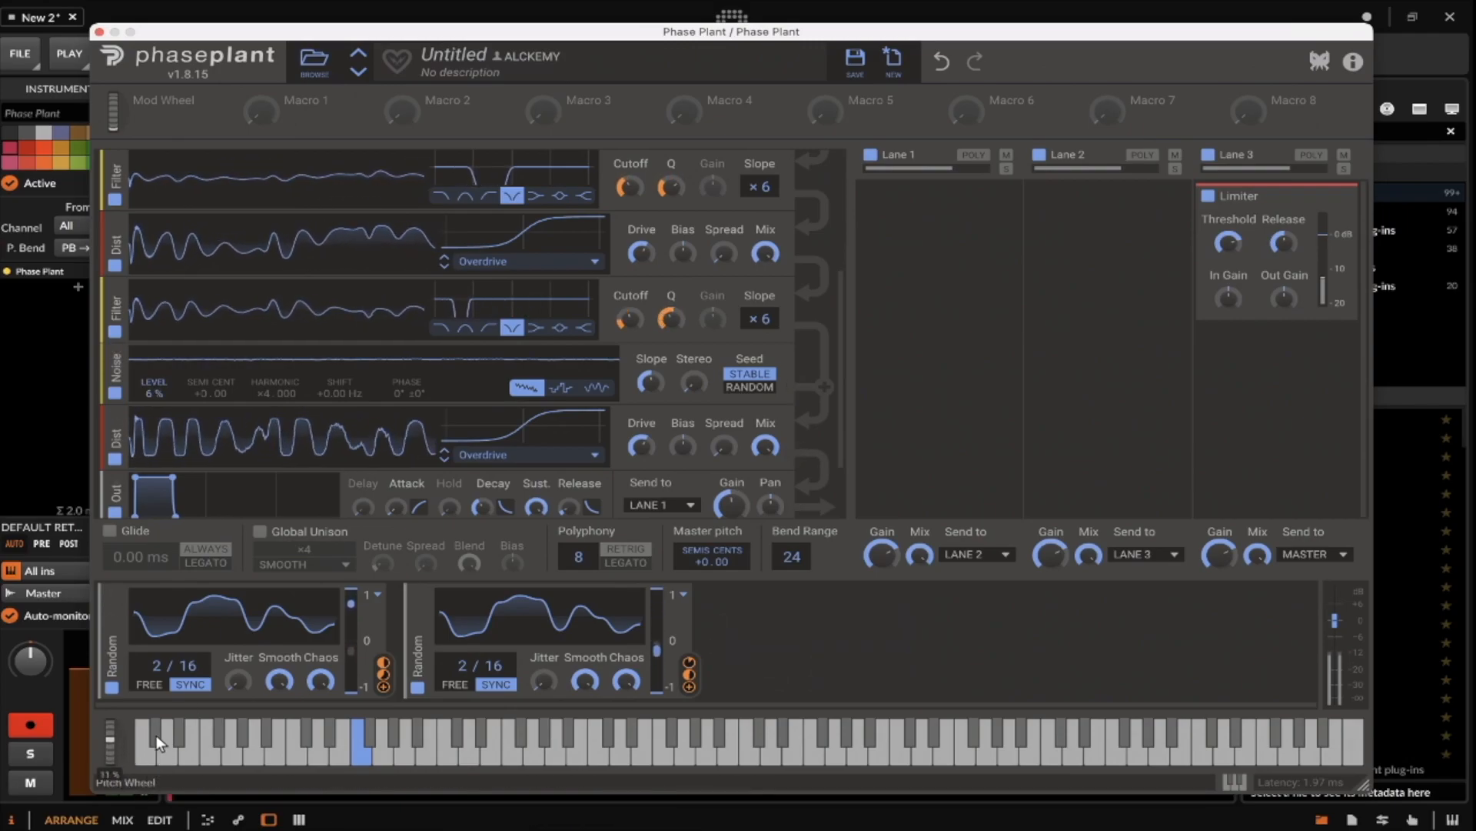
Step: Examine the signal chain from the sine oscillator through the distortions and filters to the noise generator
{"action": "left_click_drag", "start_coordinate": [134, 722], "coordinate": [88, 761]}
{"action": "scroll", "coordinate": [483, 440], "scroll_direction": "up", "scroll_amount": 5}
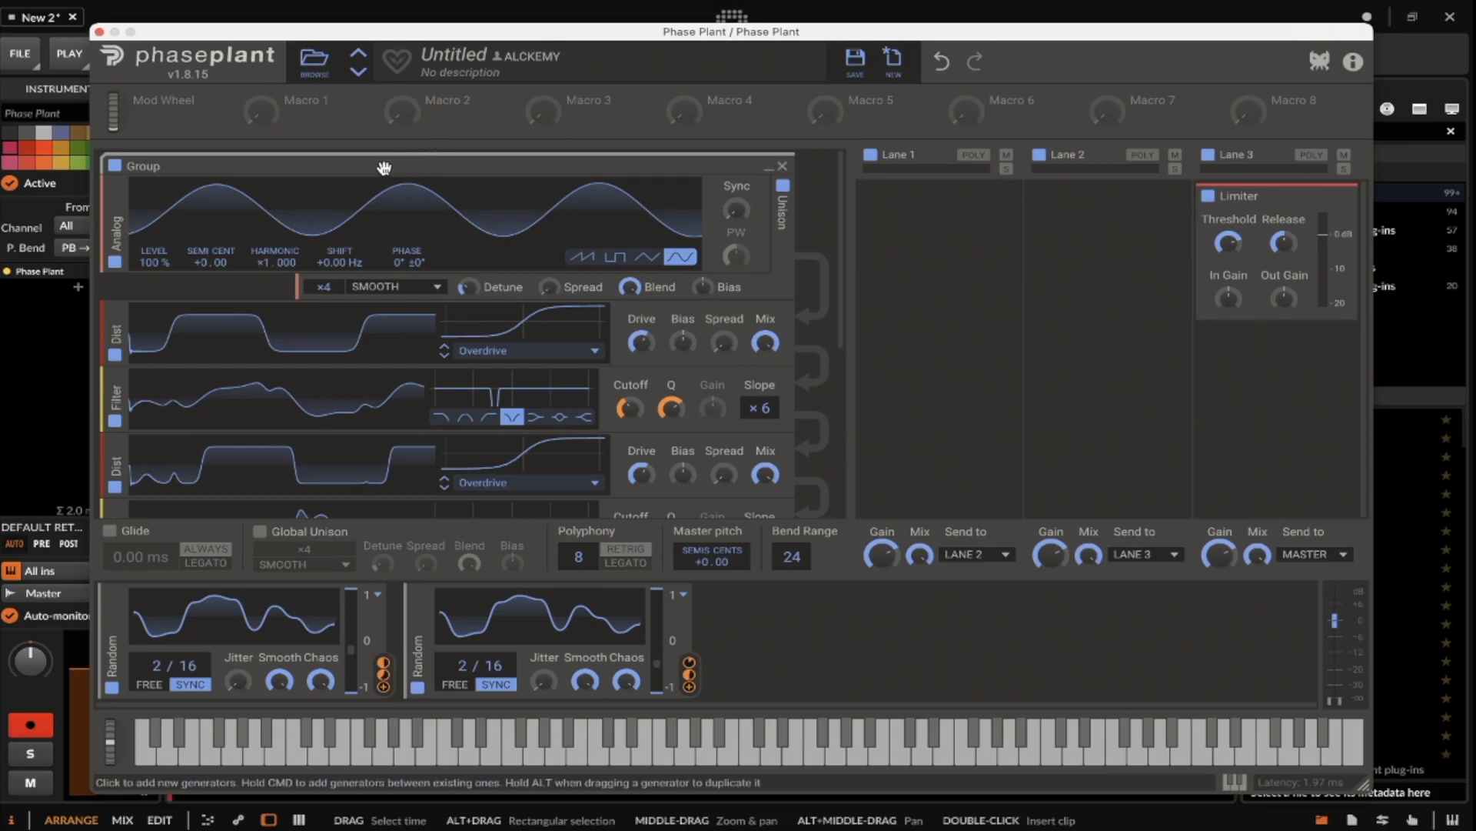
{"action": "scroll", "coordinate": [326, 279], "scroll_direction": "down", "scroll_amount": 5}
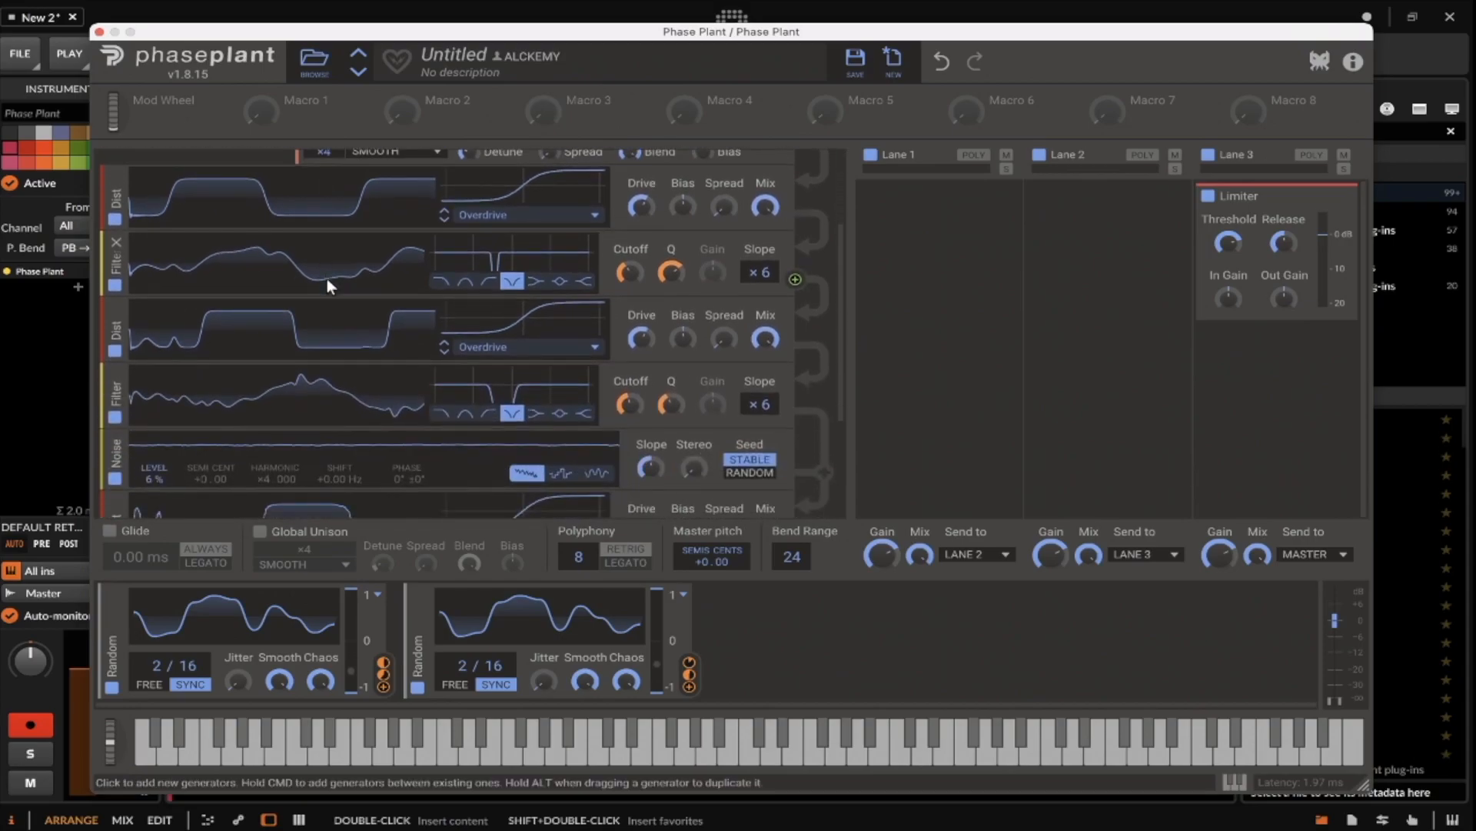
{"action": "scroll", "coordinate": [395, 331], "scroll_direction": "up", "scroll_amount": 3}
{"action": "scroll", "coordinate": [395, 330], "scroll_direction": "up", "scroll_amount": 1}
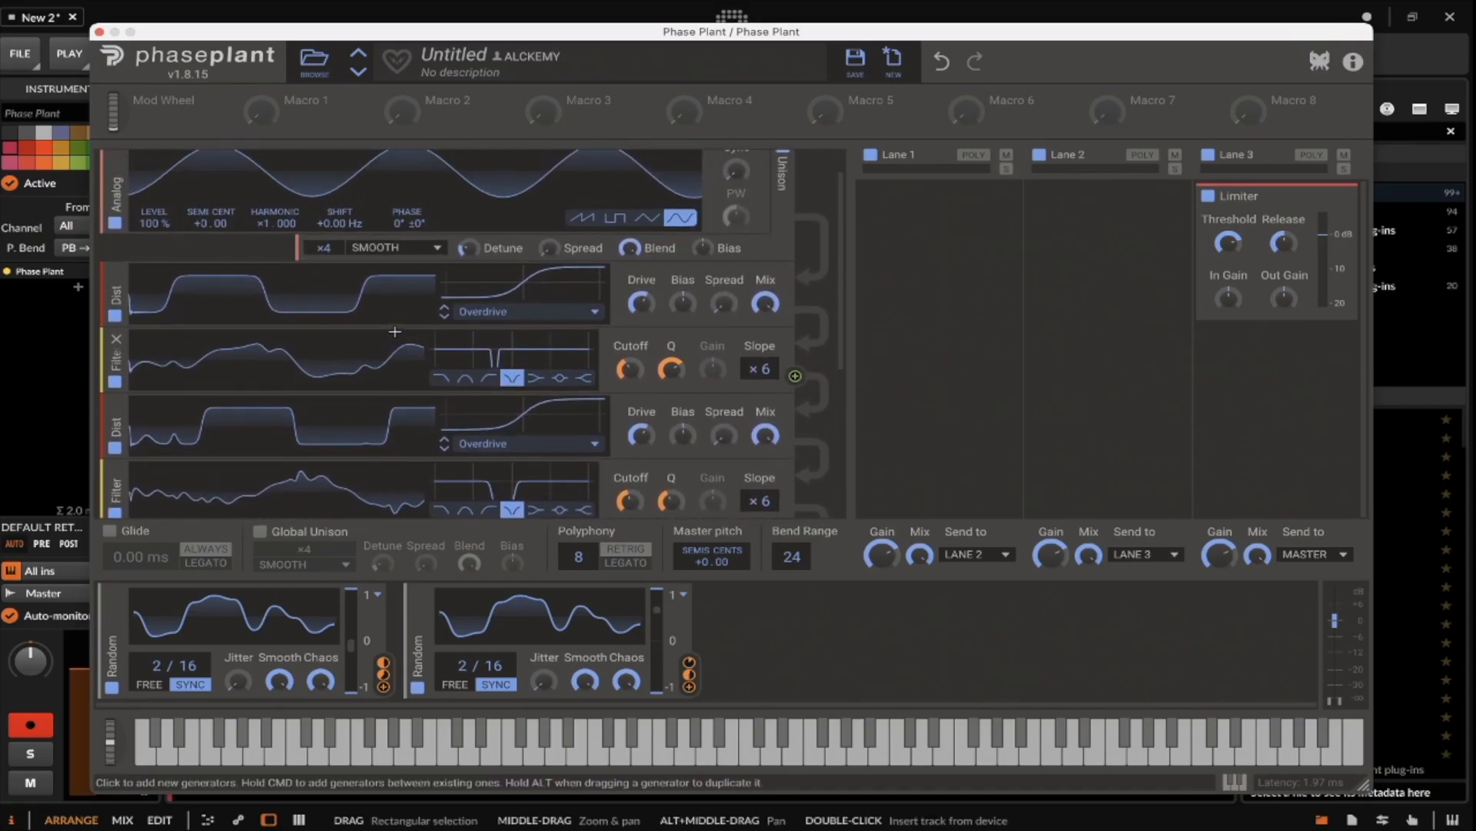
{"action": "scroll", "coordinate": [394, 331], "scroll_direction": "down", "scroll_amount": 1}
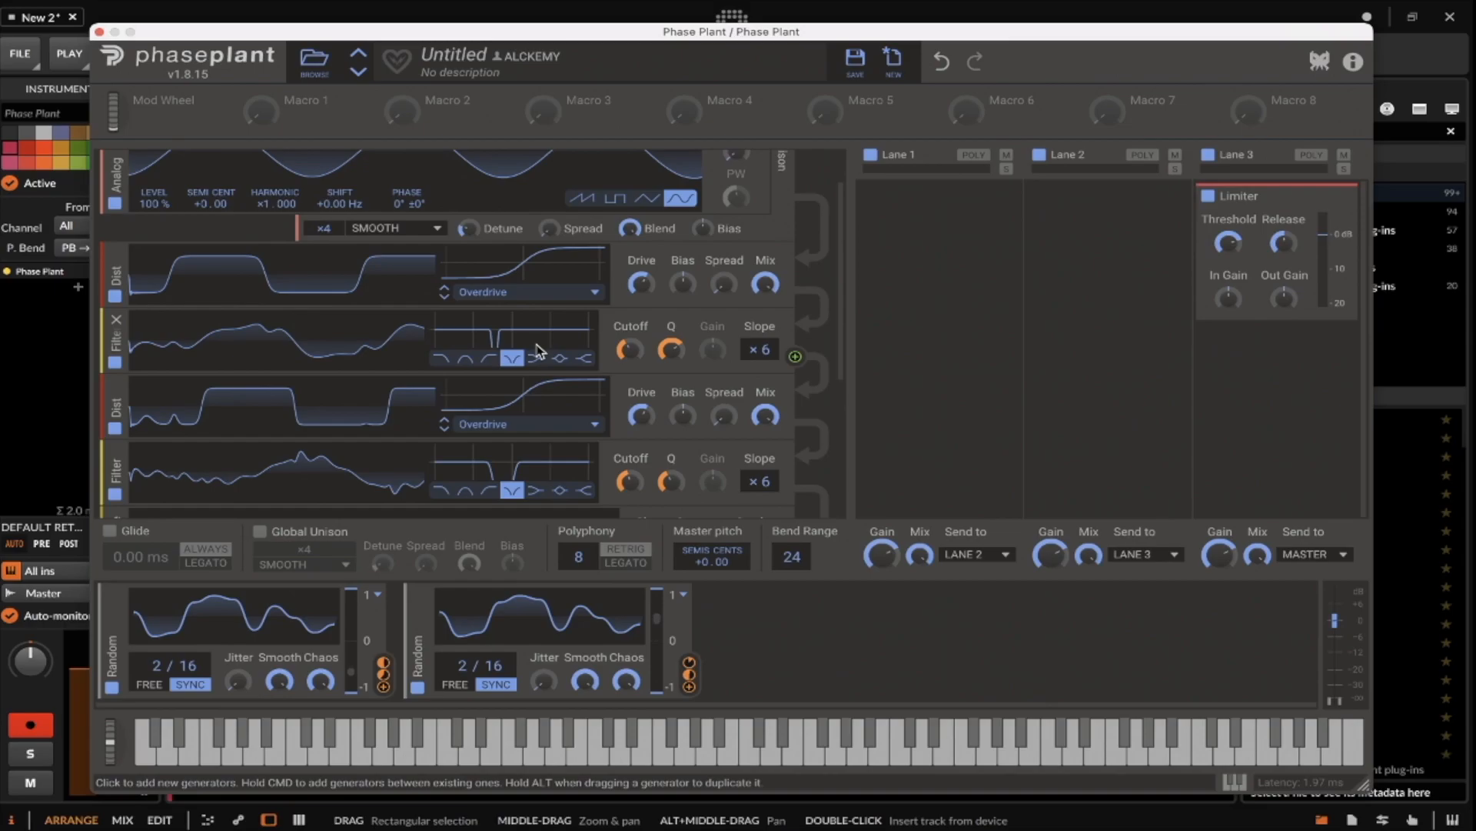
{"action": "scroll", "coordinate": [536, 345], "scroll_direction": "down", "scroll_amount": 1}
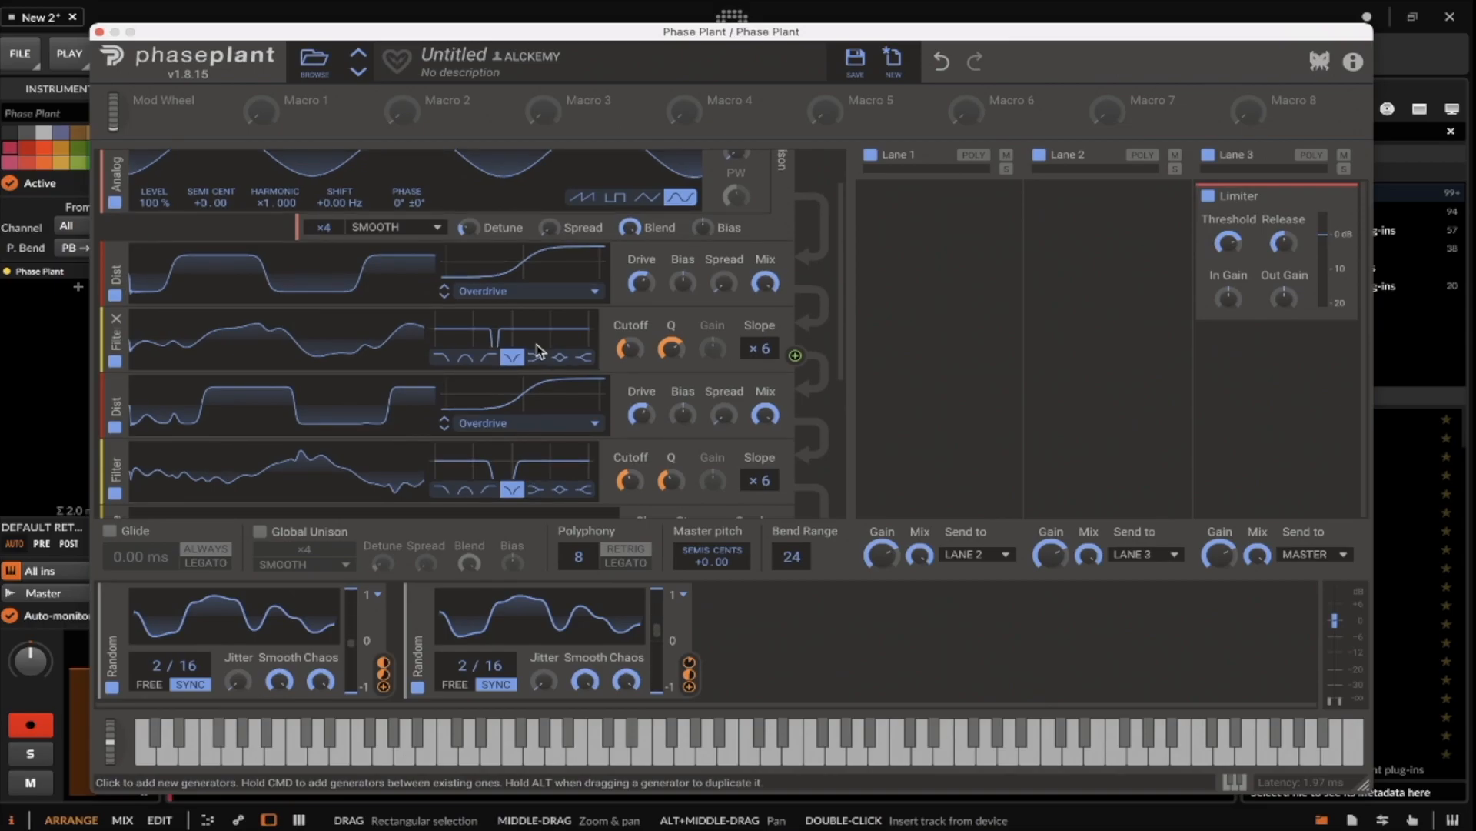
{"action": "scroll", "coordinate": [537, 344], "scroll_direction": "up", "scroll_amount": 1}
{"action": "scroll", "coordinate": [536, 345], "scroll_direction": "down", "scroll_amount": 1}
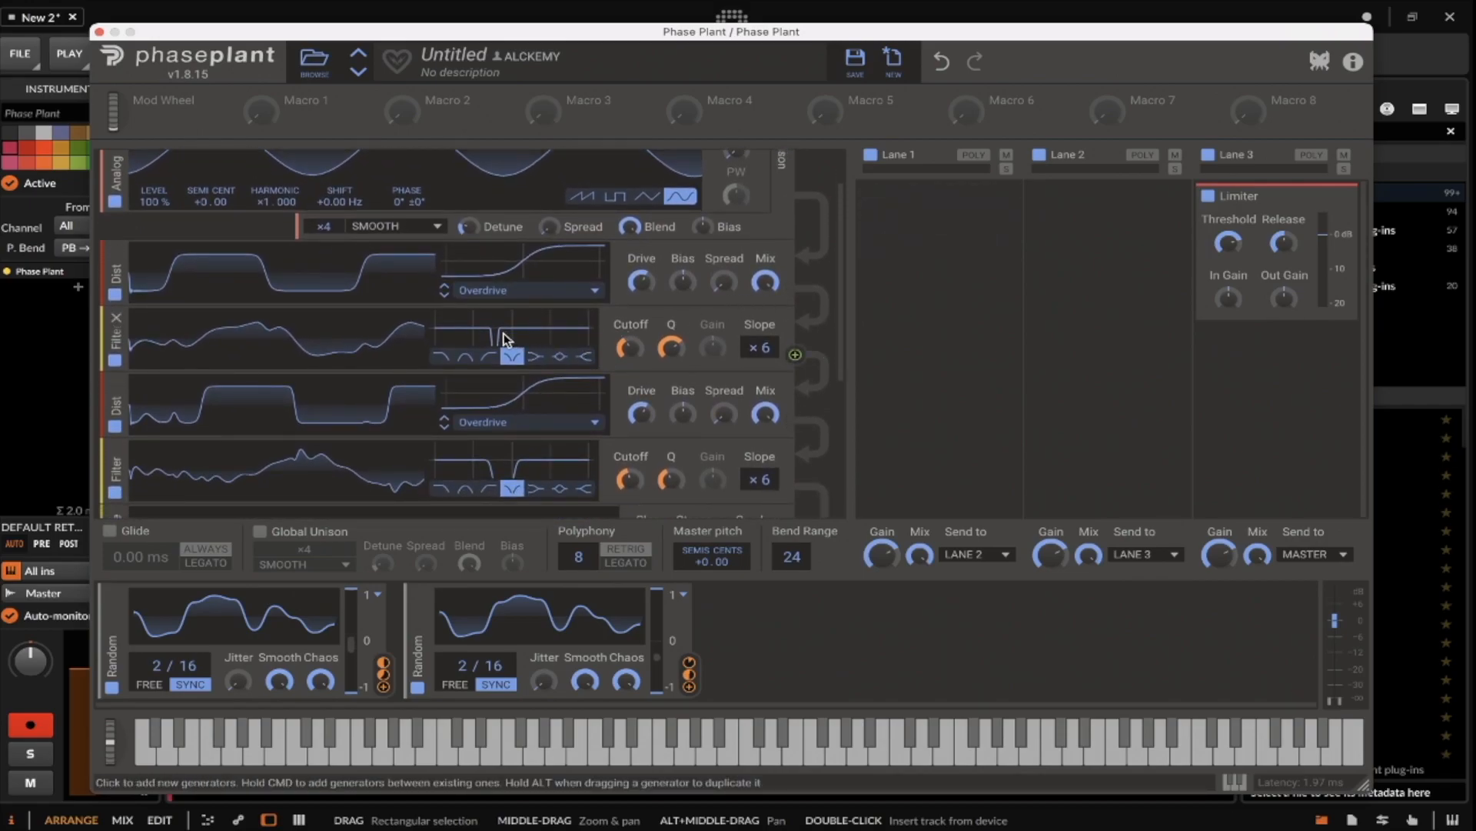
Step: Switch the first filter to Peak and adjust its Gain to a flat response
{"action": "scroll", "coordinate": [507, 333], "scroll_direction": "down", "scroll_amount": 1}
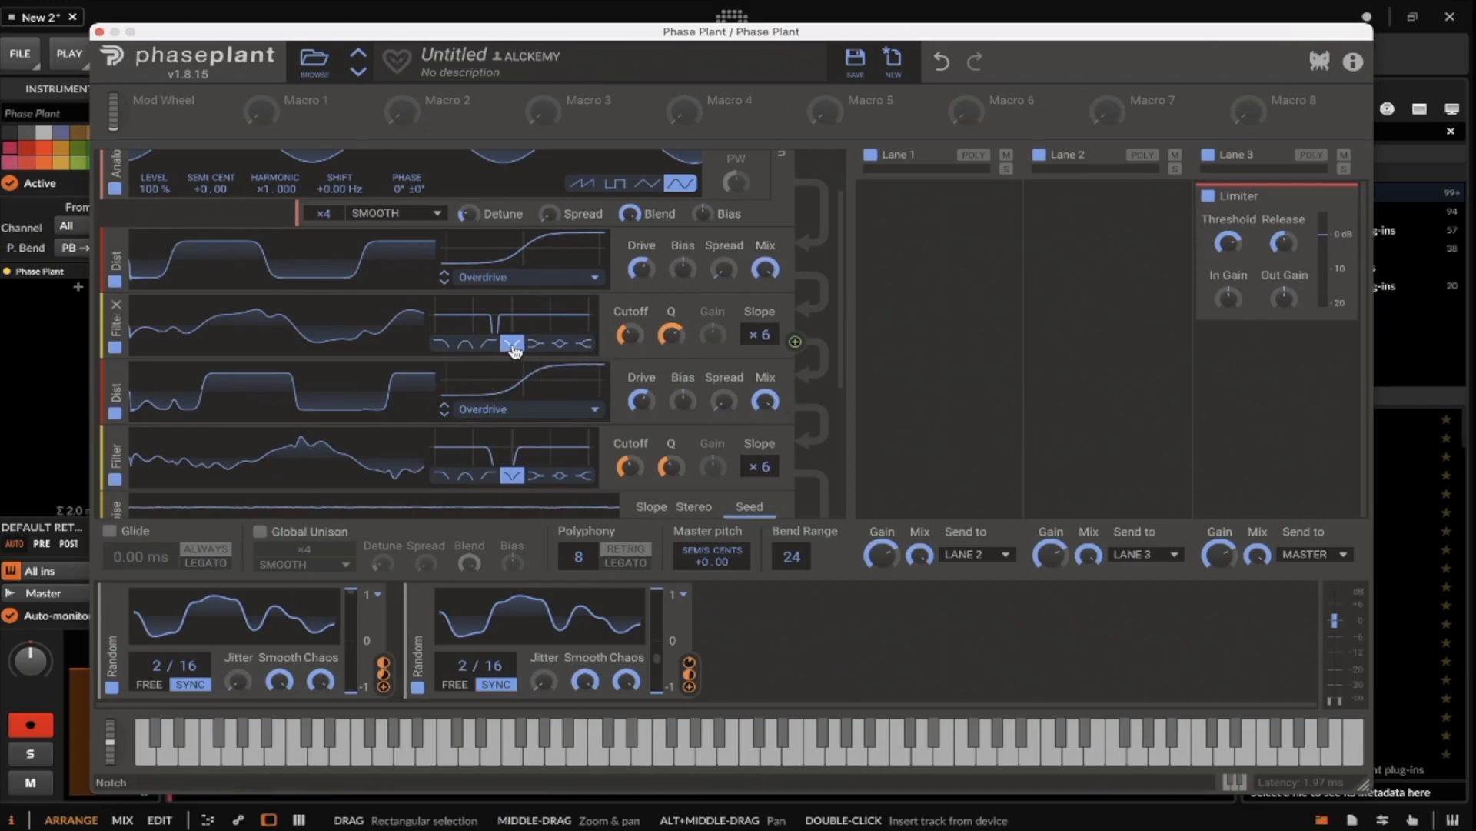
{"action": "left_click", "coordinate": [559, 343]}
{"action": "left_click_drag", "start_coordinate": [713, 335], "coordinate": [713, 408]}
{"action": "left_click_drag", "start_coordinate": [713, 338], "coordinate": [714, 341]}
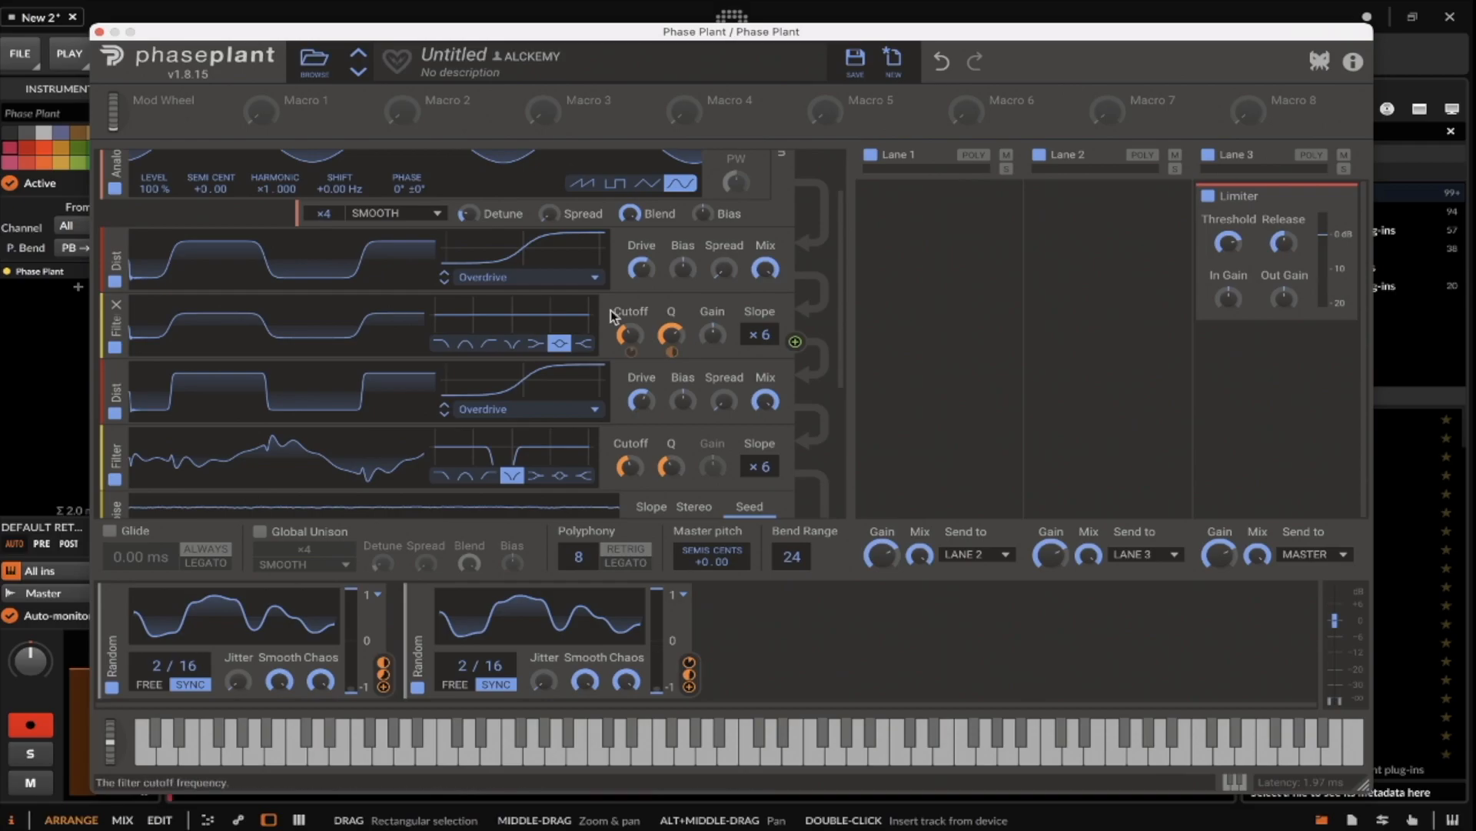
{"action": "scroll", "coordinate": [304, 265], "scroll_direction": "down", "scroll_amount": 1}
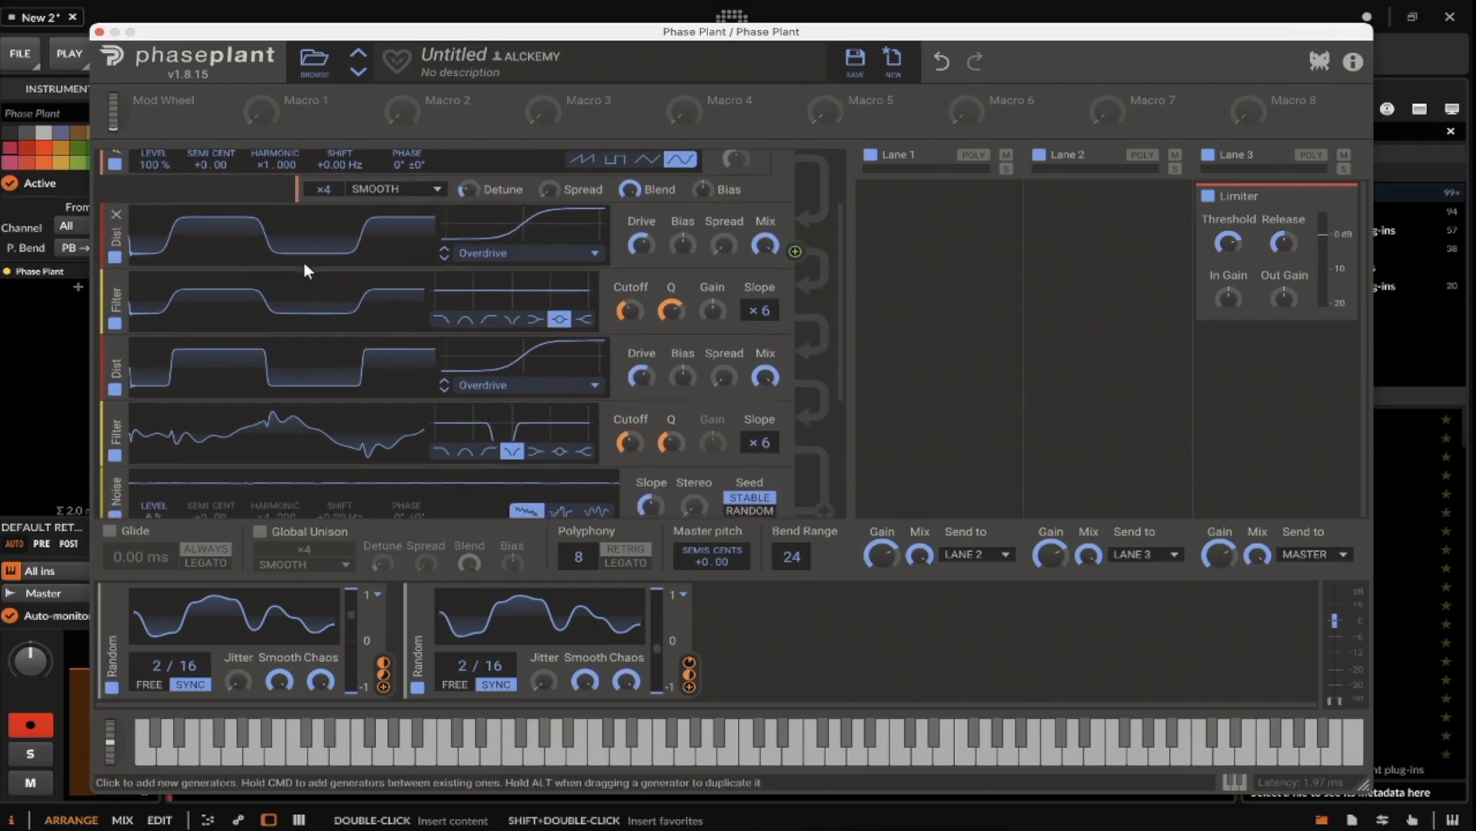
{"action": "scroll", "coordinate": [304, 266], "scroll_direction": "up", "scroll_amount": 1}
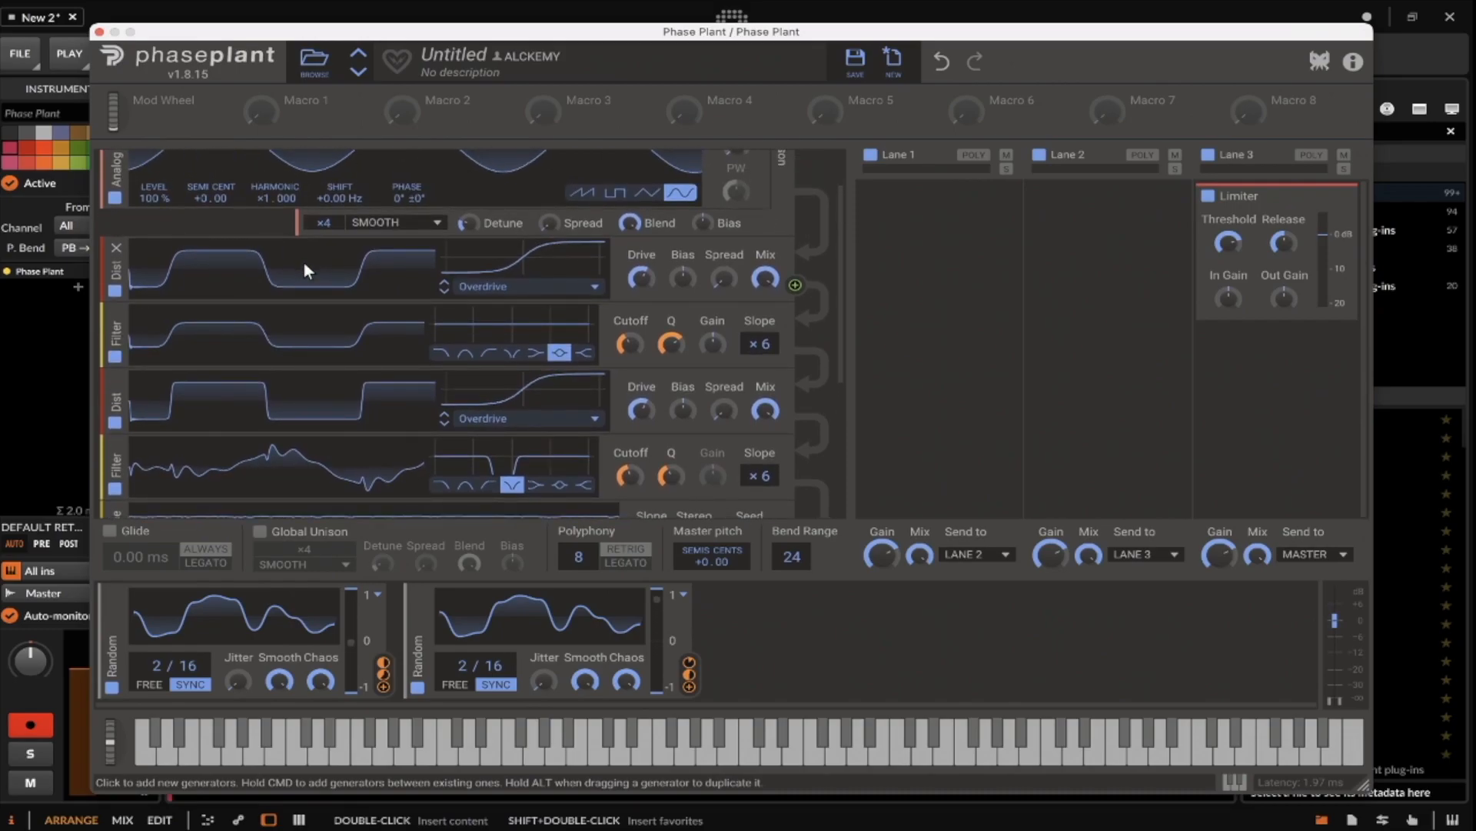
Step: Add a Slice EQ to effects Lane 1 and open its editor
{"action": "scroll", "coordinate": [303, 262], "scroll_direction": "up", "scroll_amount": 2}
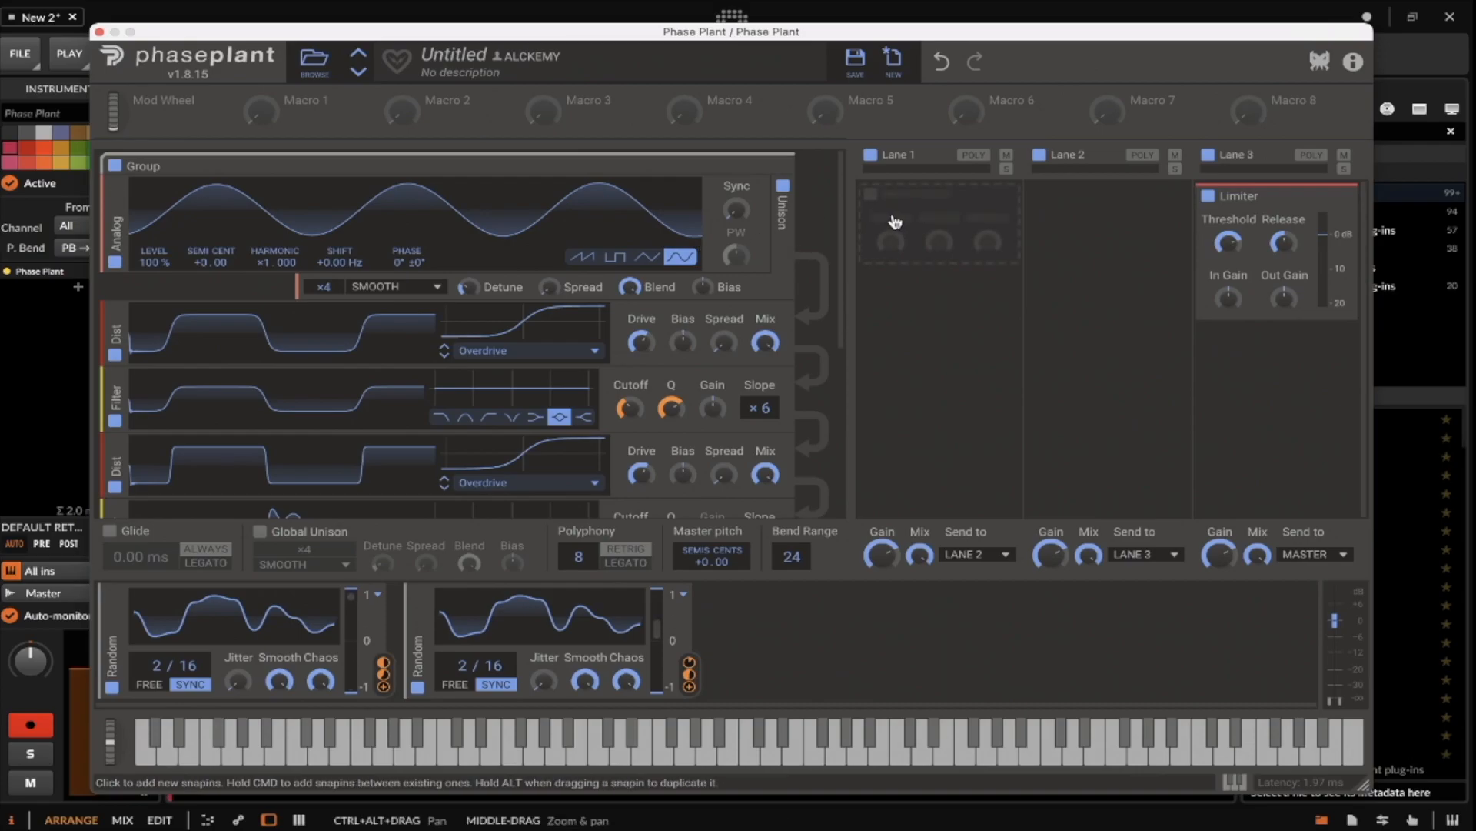
{"action": "left_click", "coordinate": [895, 222]}
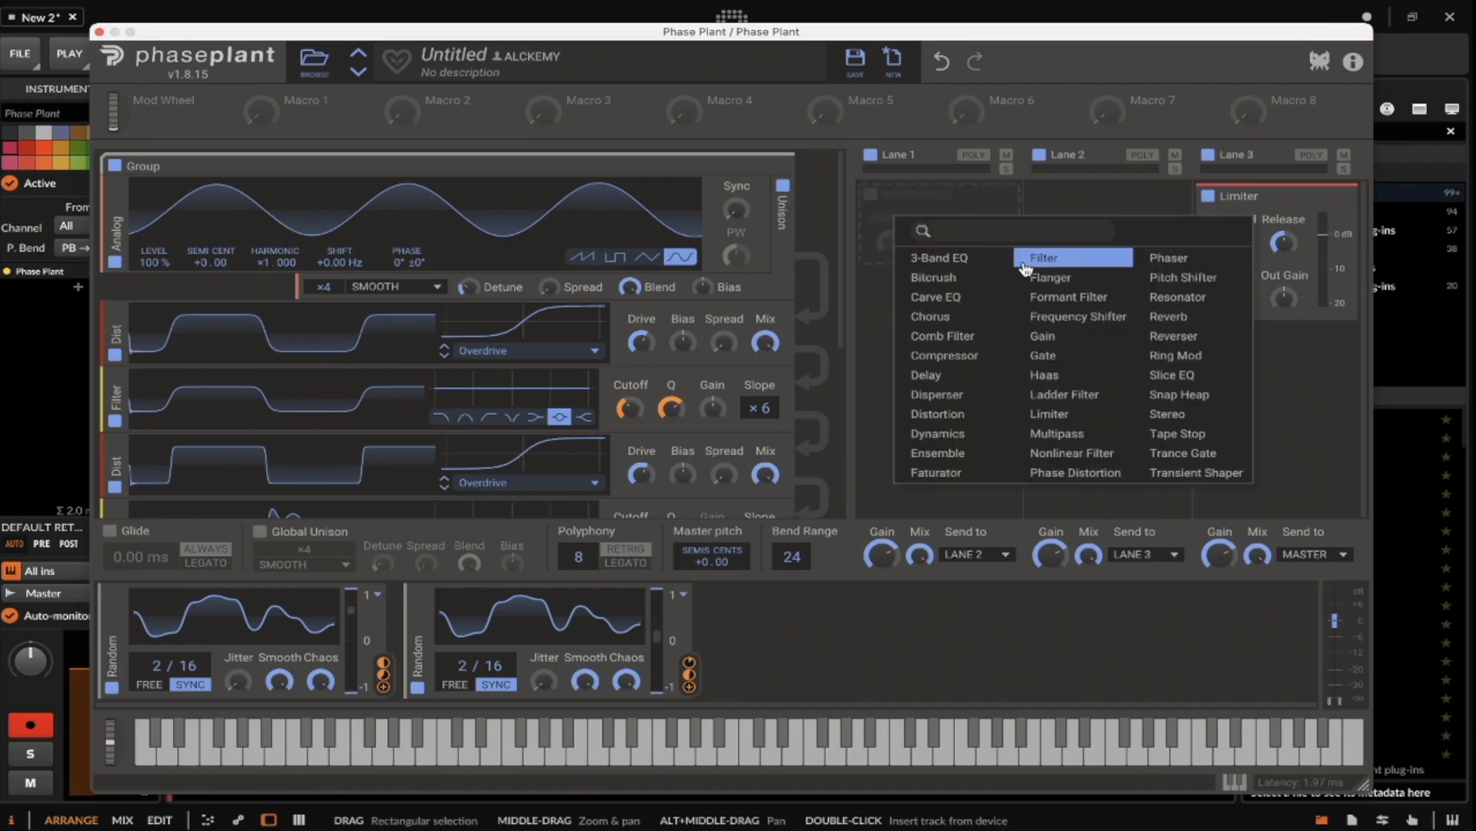
{"action": "left_click", "coordinate": [1167, 370]}
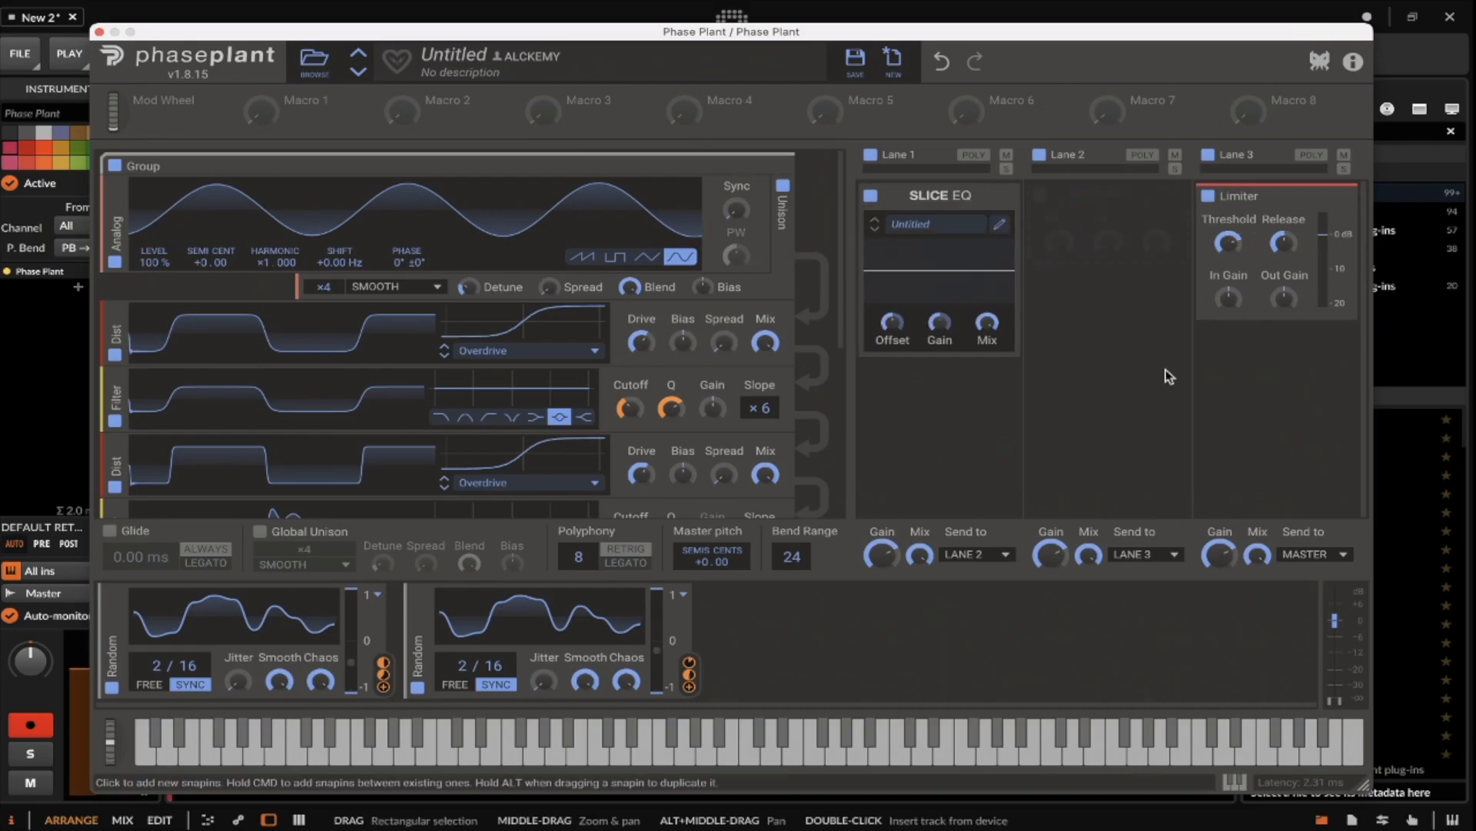
{"action": "left_click", "coordinate": [995, 229]}
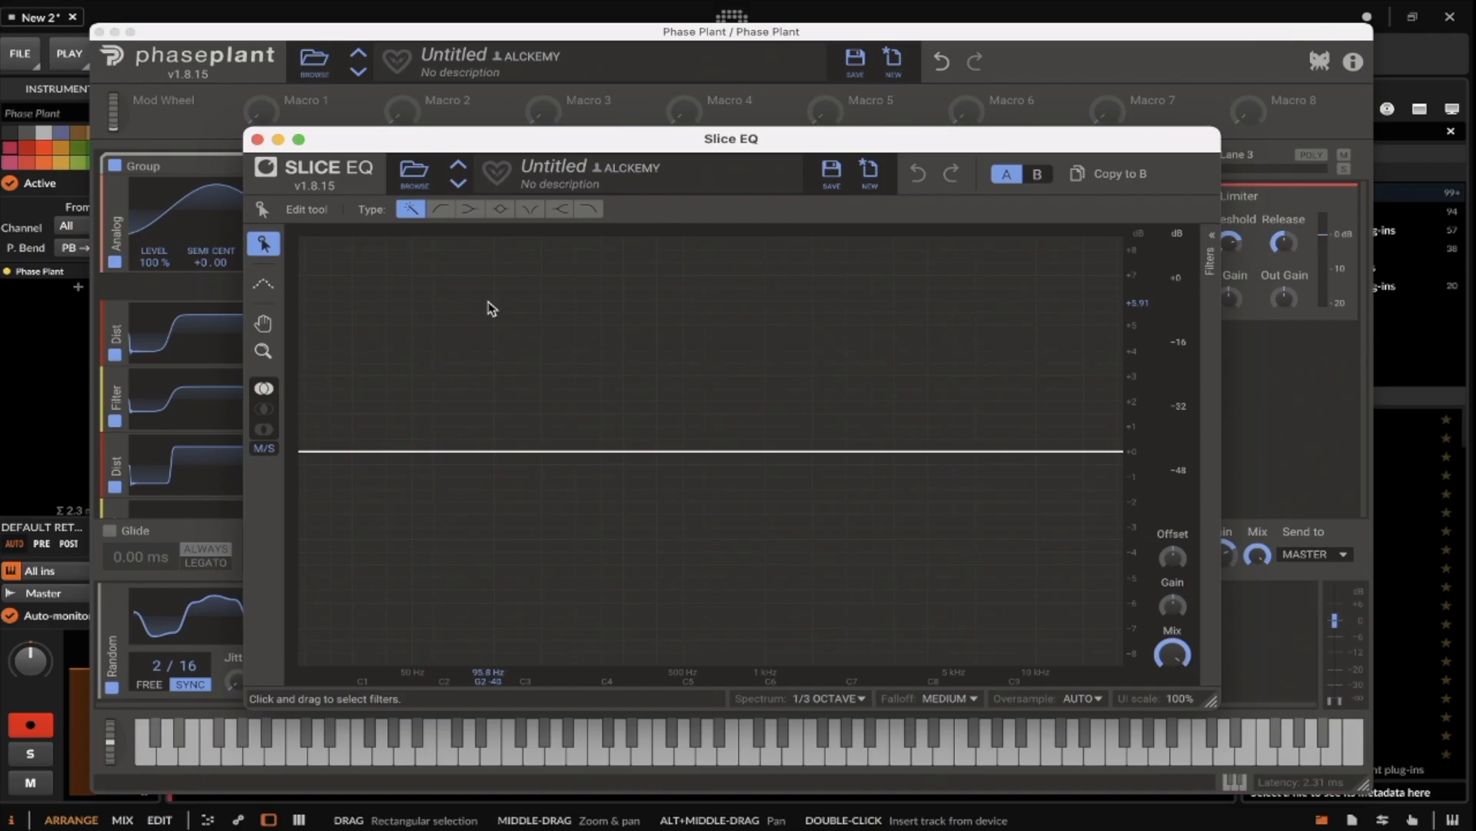
Step: Add notches between 50 and 100 Hz and near 3.36 kHz, plus a peak of about +7.68 dB near 138 Hz
{"action": "left_click", "coordinate": [530, 208]}
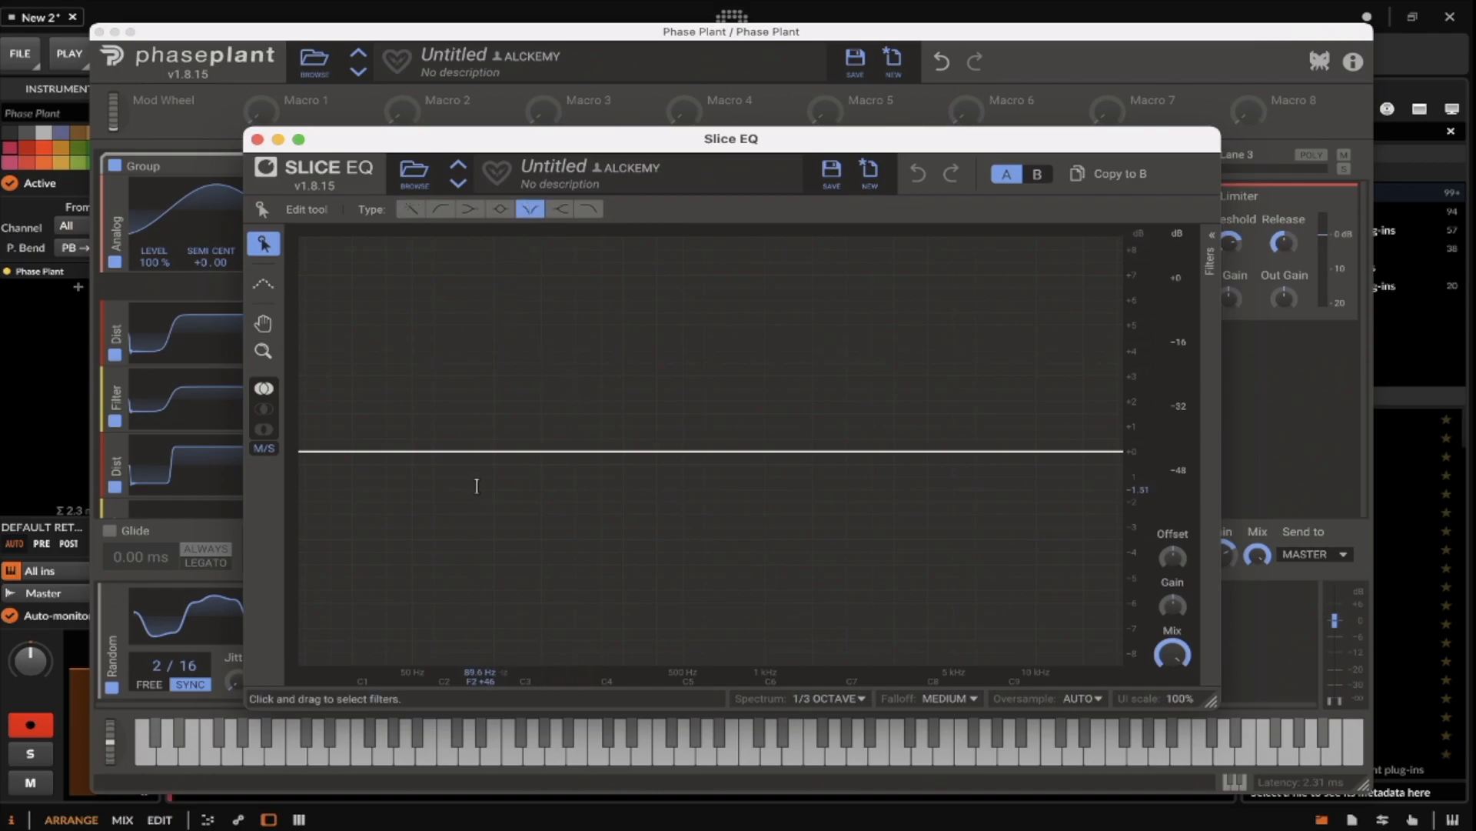
{"action": "left_click", "coordinate": [460, 451]}
{"action": "left_click", "coordinate": [914, 446]}
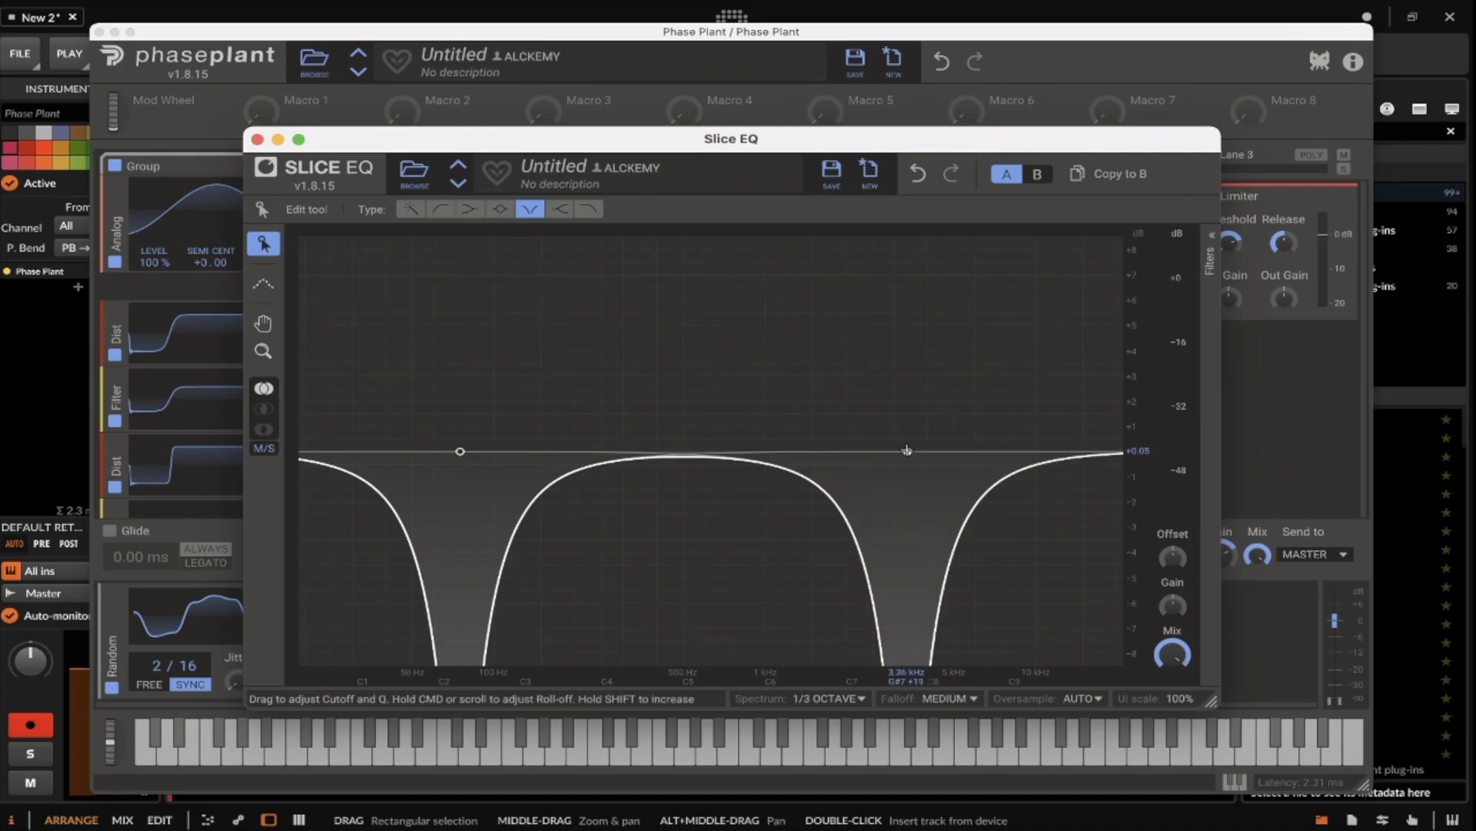
{"action": "left_click", "coordinate": [499, 209]}
{"action": "left_click_drag", "start_coordinate": [665, 450], "coordinate": [536, 256]}
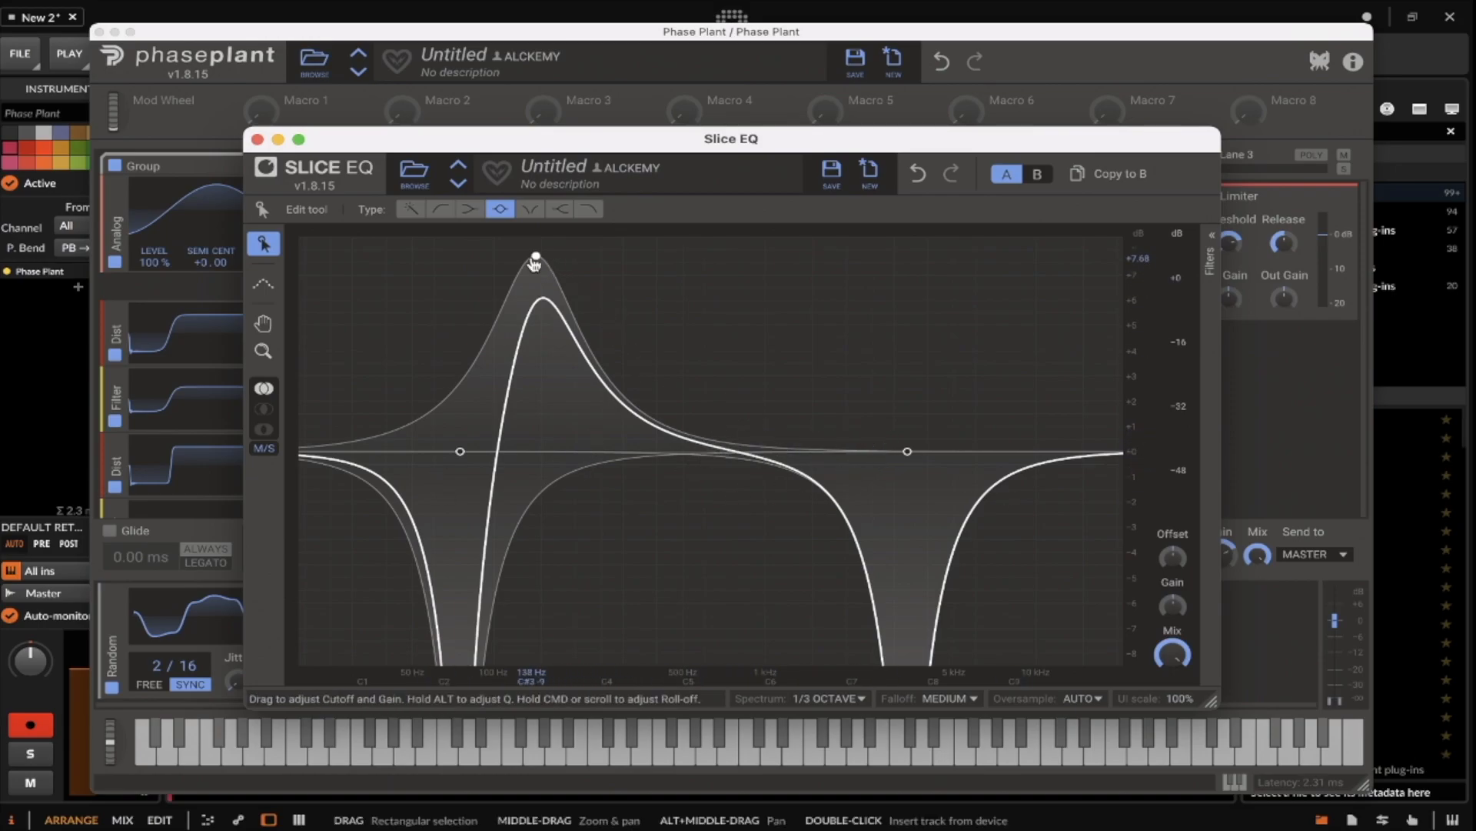
Step: Shift the Slice EQ peak up to a cutoff of about 420 Hz
{"action": "left_click_drag", "start_coordinate": [535, 263], "coordinate": [609, 260]}
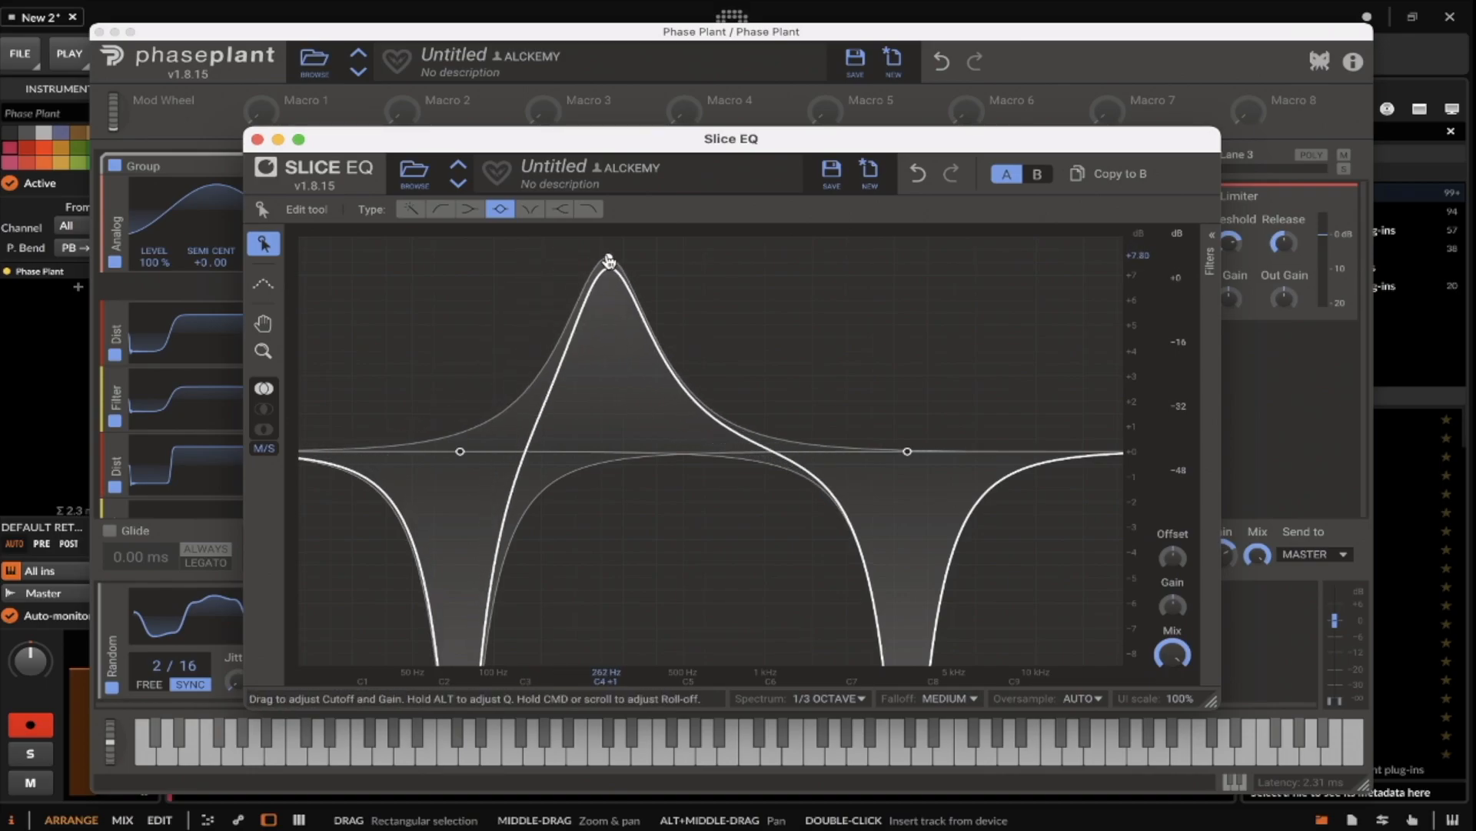
{"action": "left_click", "coordinate": [609, 260]}
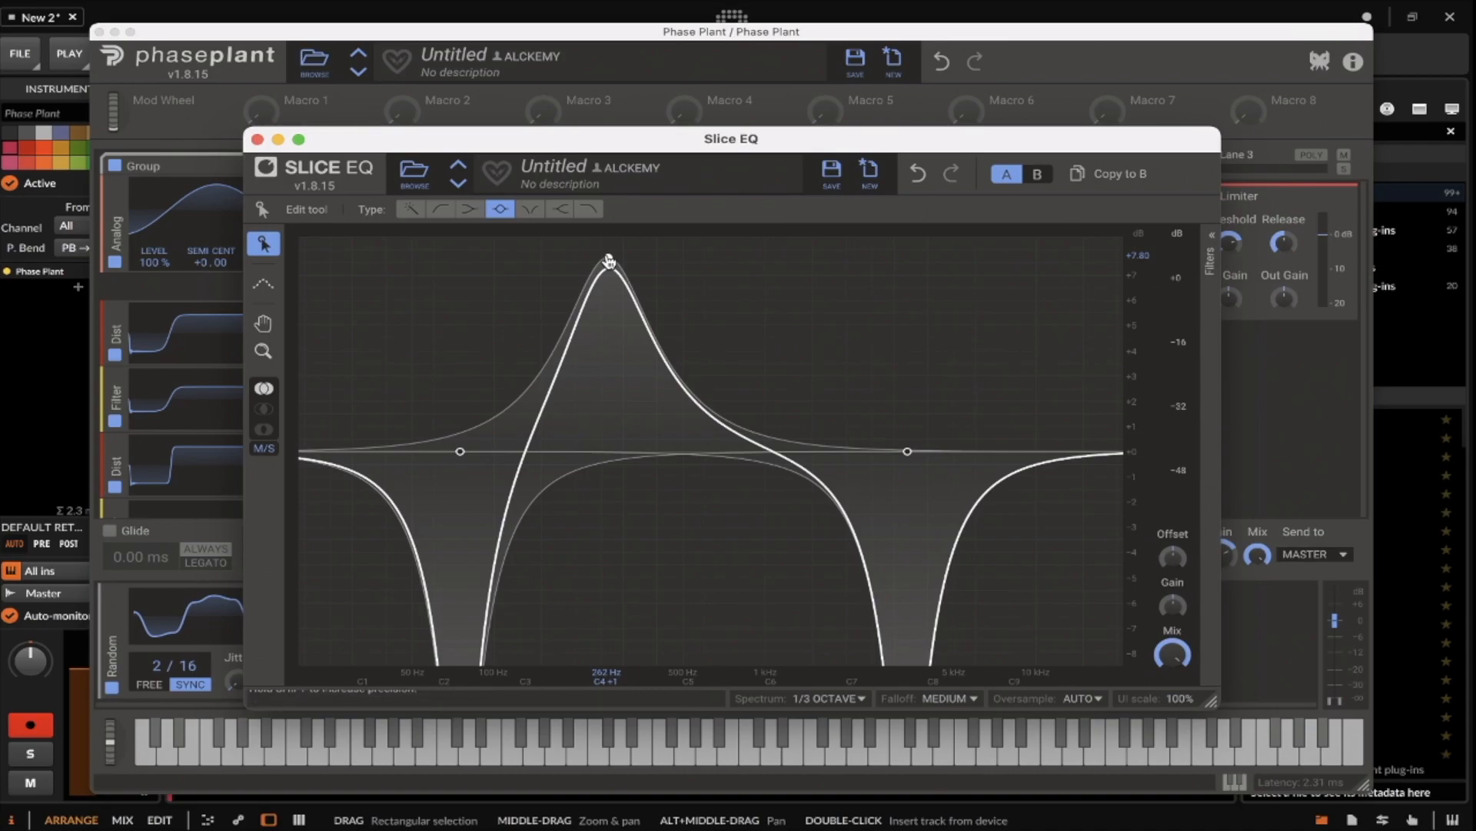
{"action": "mouse_move", "coordinate": [609, 260]}
{"action": "left_mouse_down"}
{"action": "mouse_move", "coordinate": [636, 263]}
{"action": "mouse_move", "coordinate": [598, 257]}
{"action": "left_mouse_up"}
{"action": "left_click", "coordinate": [599, 257]}
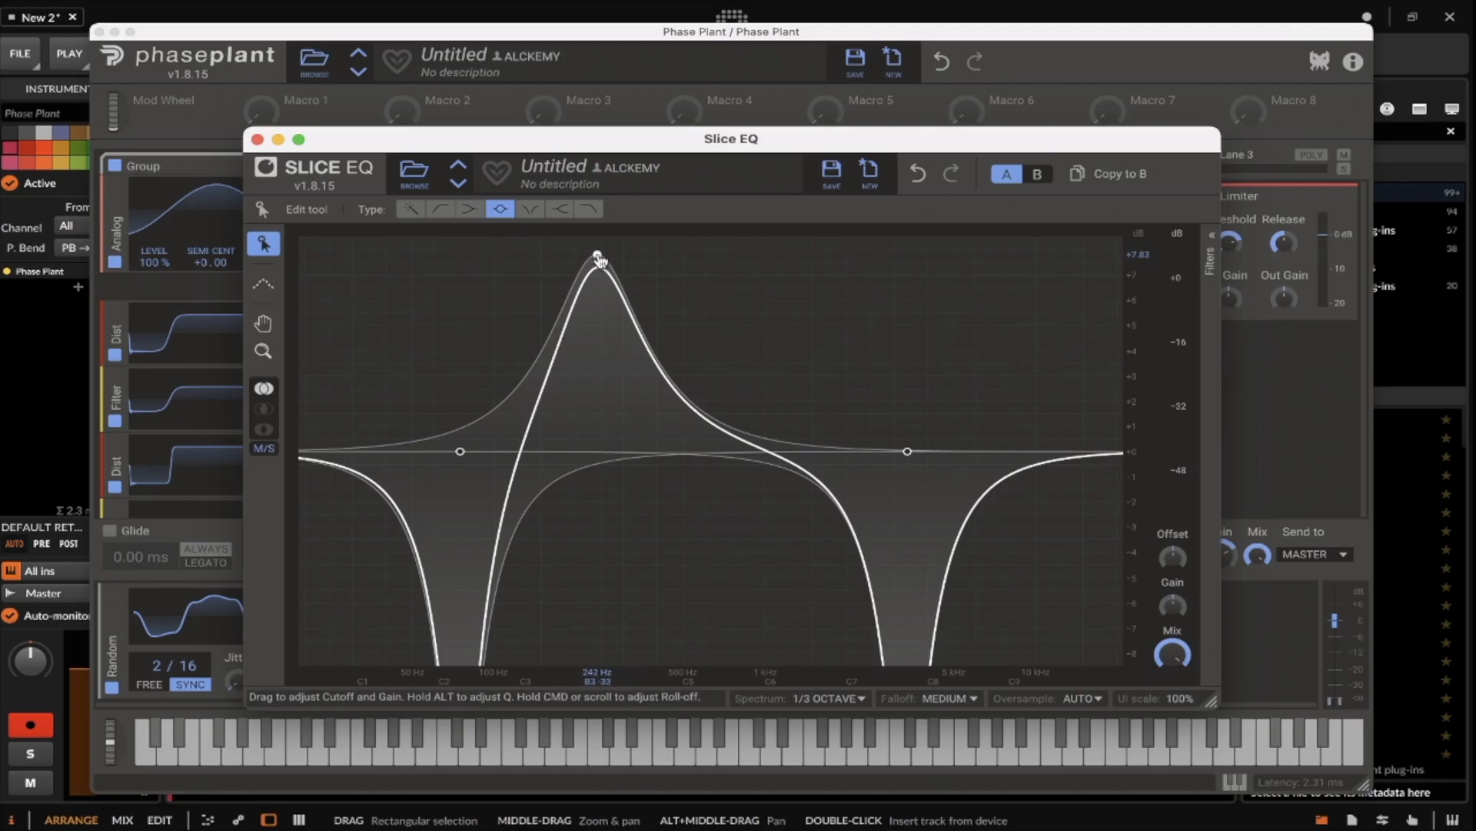
{"action": "left_click", "coordinate": [1212, 252]}
{"action": "mouse_move", "coordinate": [1071, 501]}
{"action": "left_mouse_down"}
{"action": "mouse_move", "coordinate": [1072, 463]}
{"action": "mouse_move", "coordinate": [1072, 514]}
{"action": "mouse_move", "coordinate": [1072, 502]}
{"action": "left_mouse_up"}
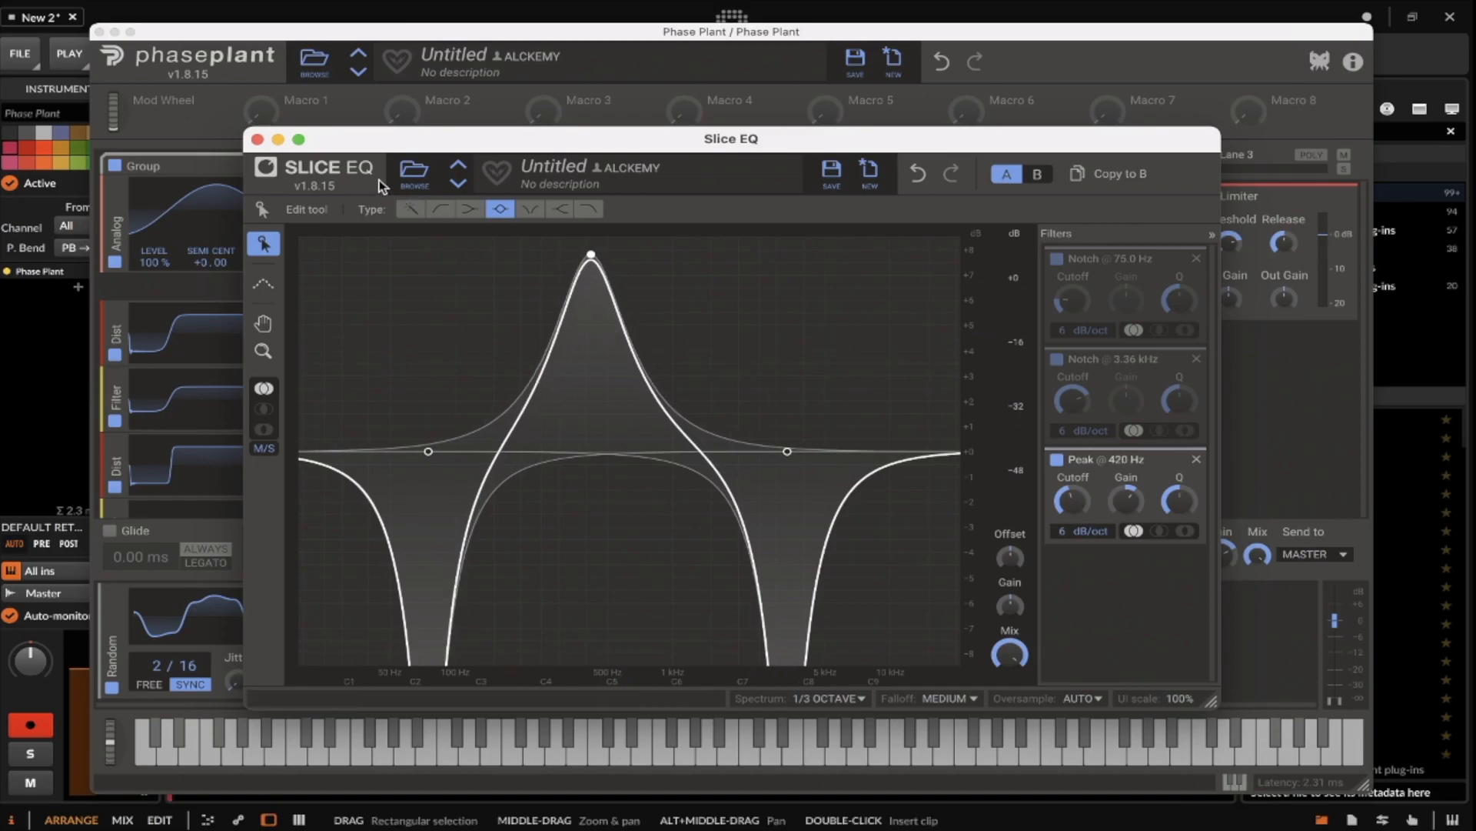
Step: Modulate the cutoffs of the 75 Hz notch and the peak with the first Random modulator, the peak by about -30%
{"action": "left_click_drag", "start_coordinate": [410, 143], "coordinate": [650, 124]}
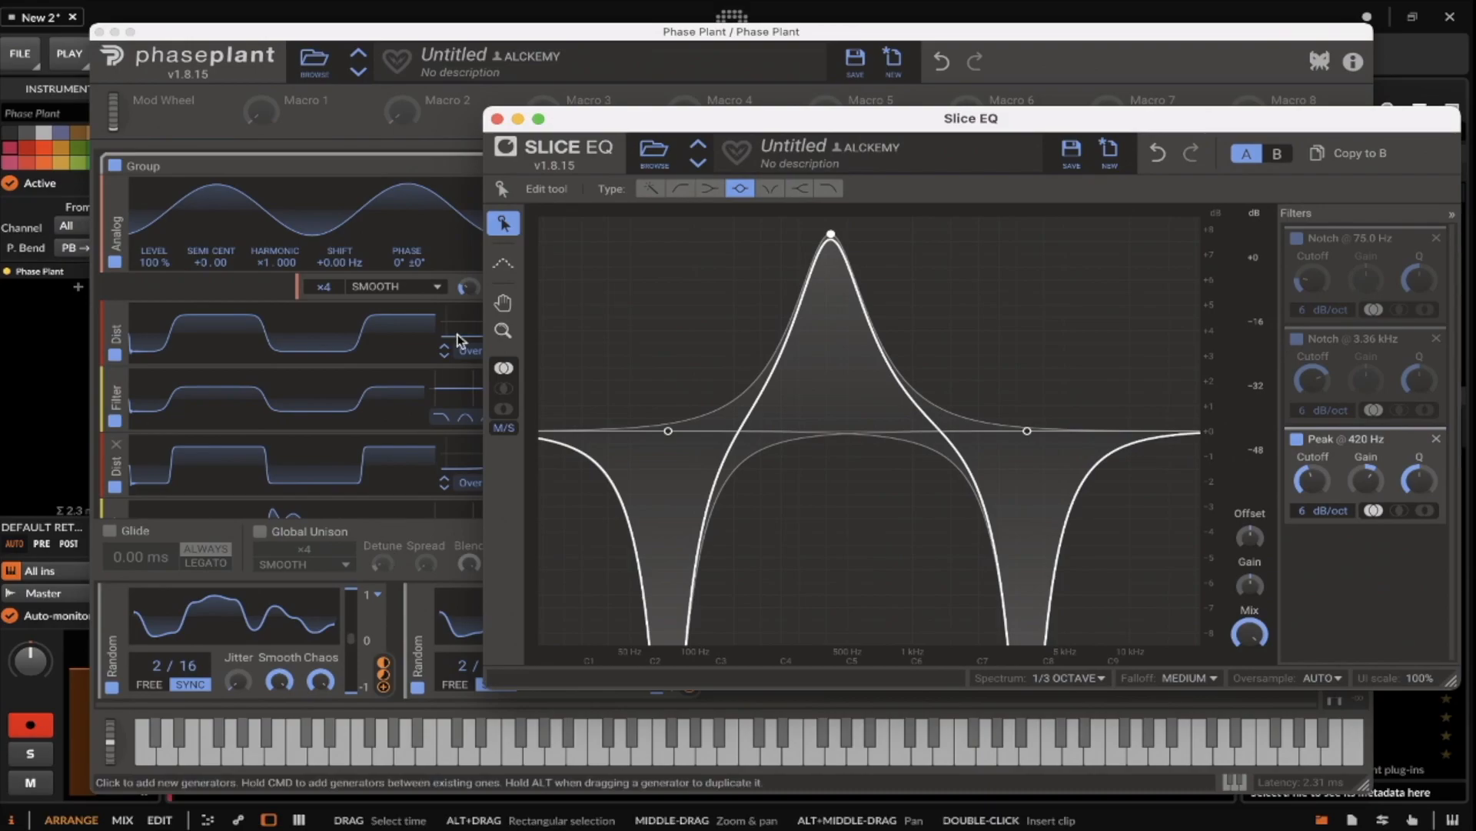
{"action": "left_click_drag", "start_coordinate": [909, 36], "coordinate": [814, 36]}
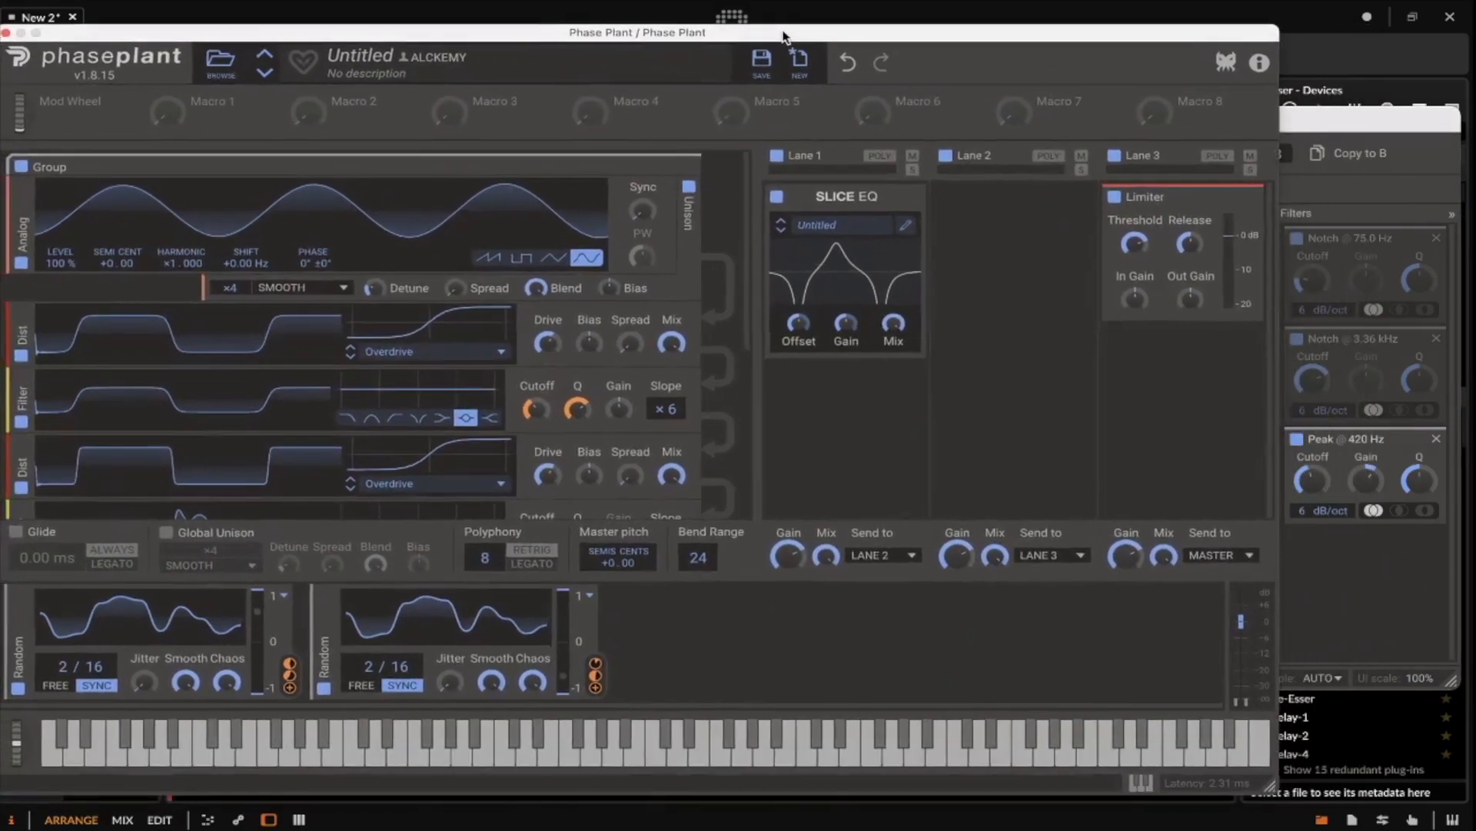
{"action": "left_click", "coordinate": [646, 663]}
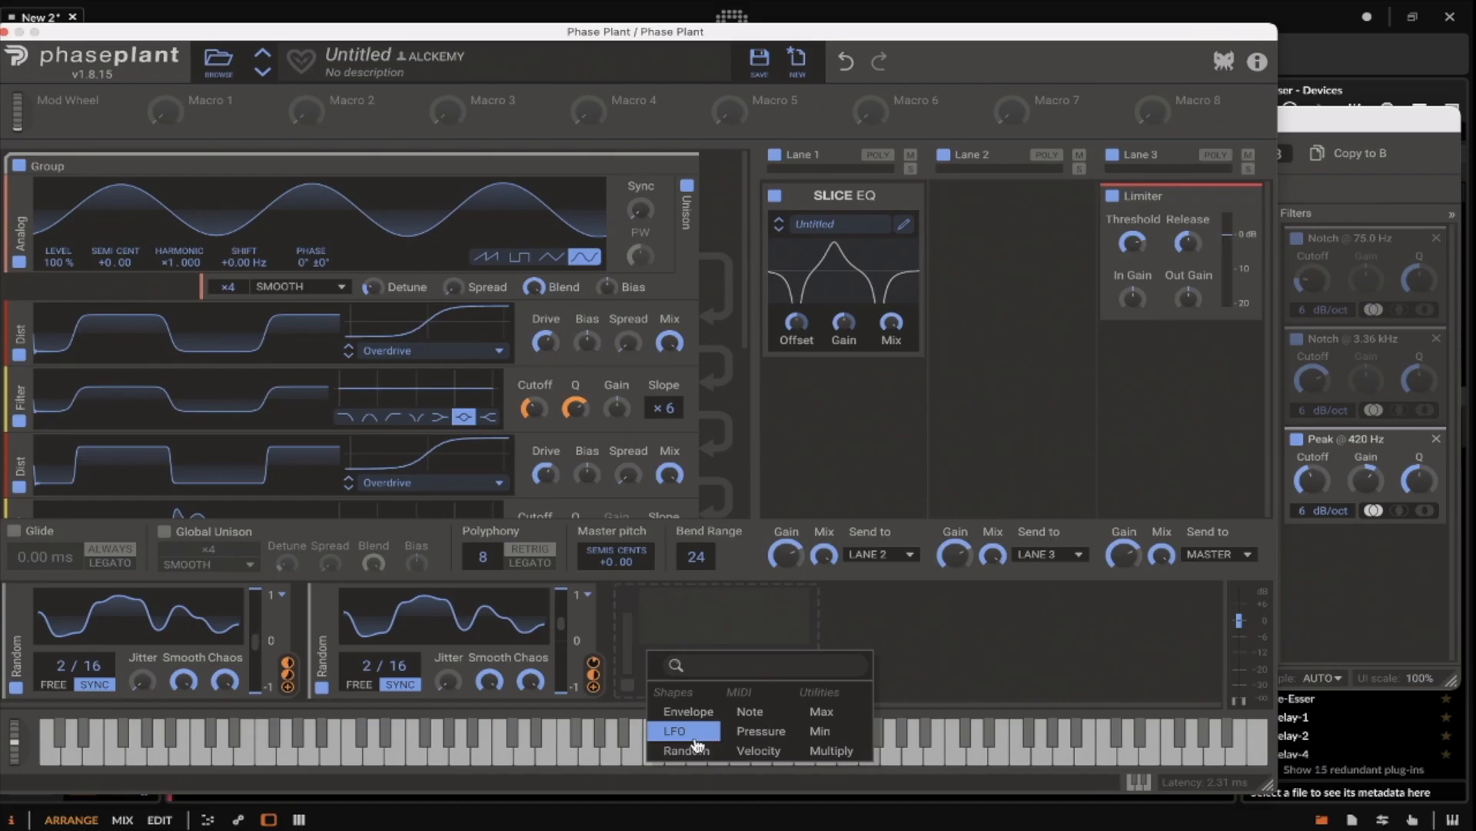
{"action": "left_click", "coordinate": [283, 683]}
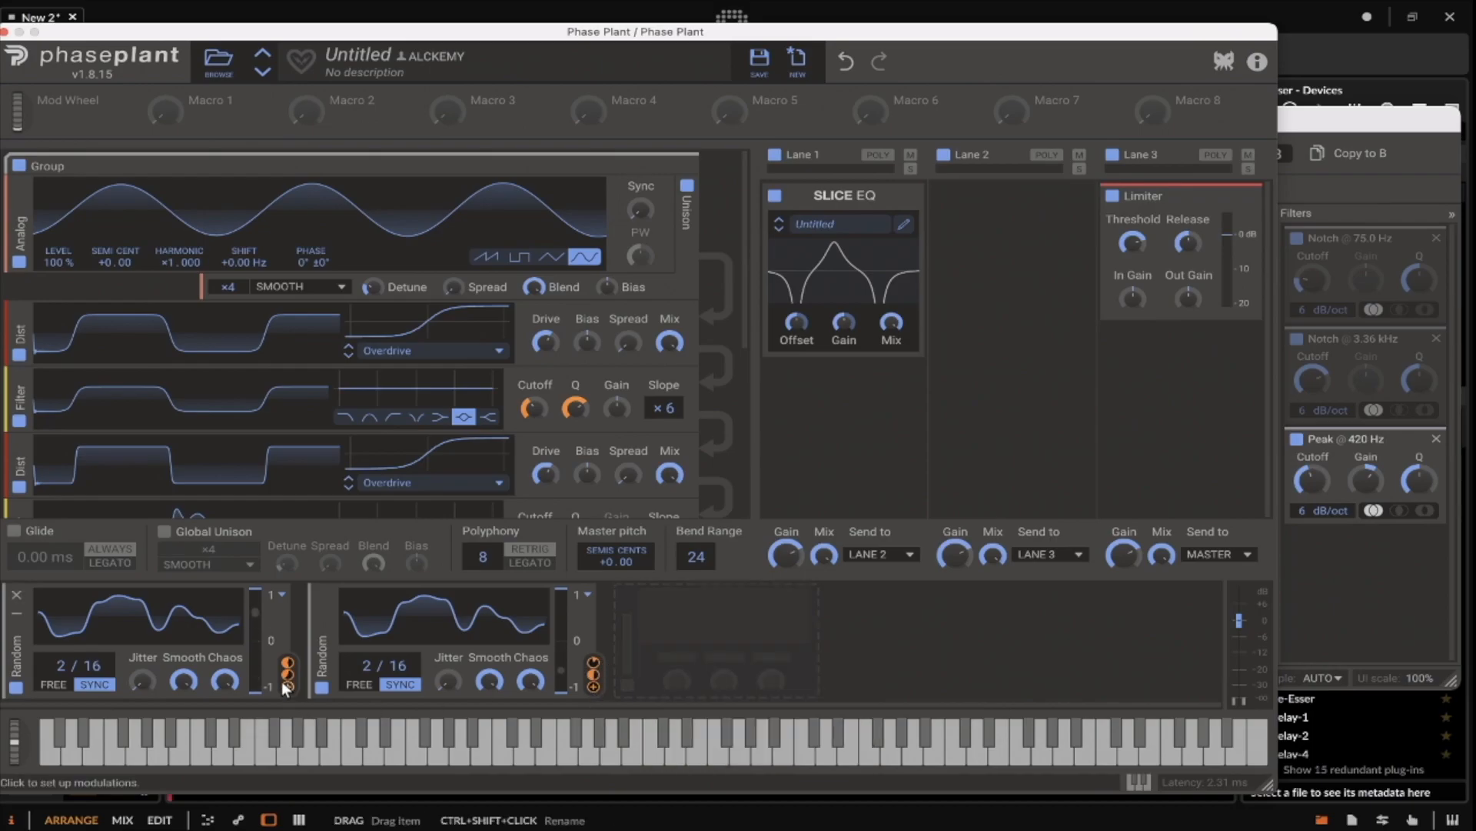
{"action": "left_click", "coordinate": [286, 686]}
{"action": "left_click", "coordinate": [1313, 300]}
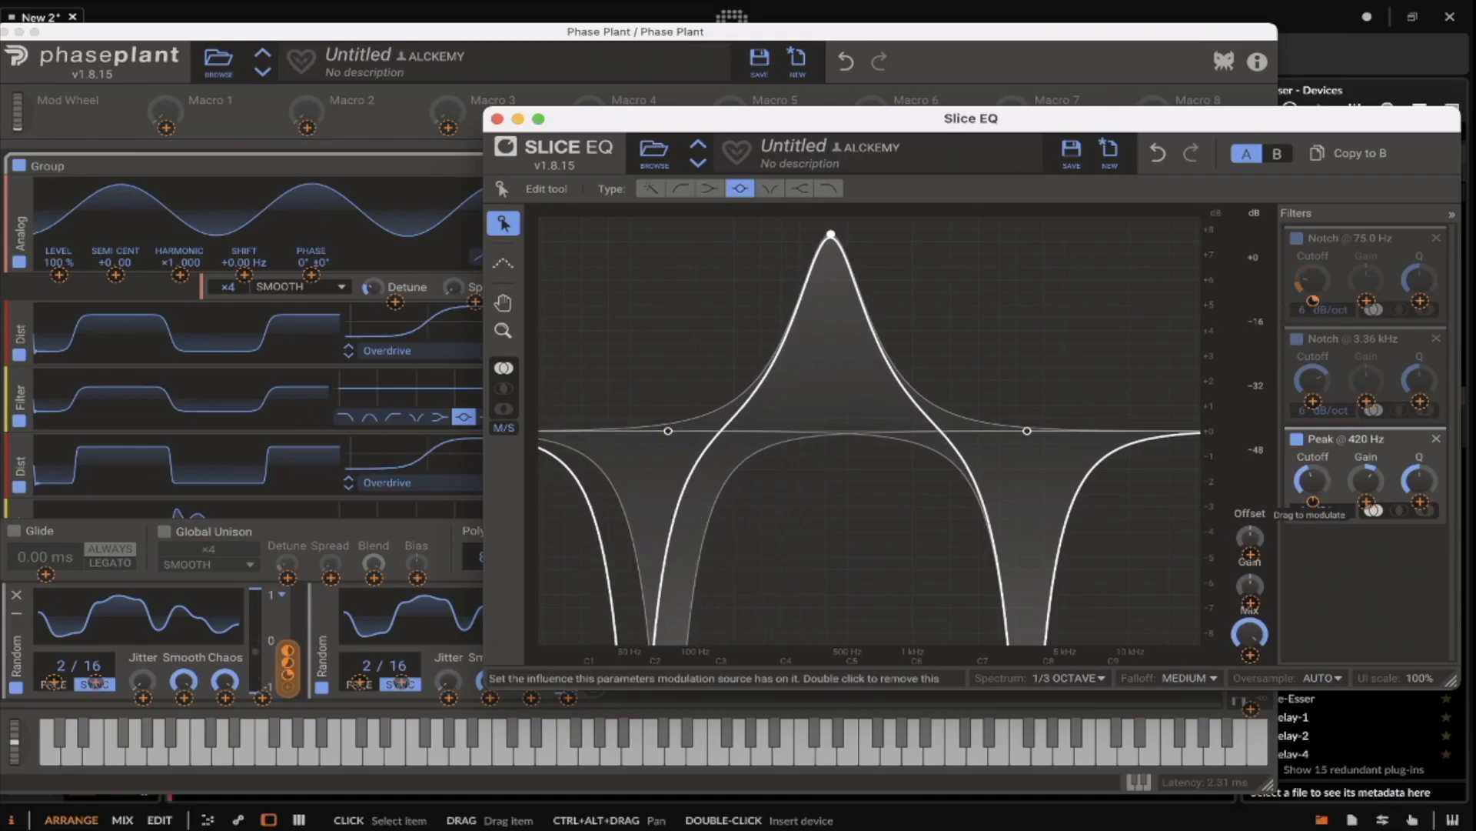
{"action": "left_click_drag", "start_coordinate": [1313, 501], "coordinate": [1314, 511]}
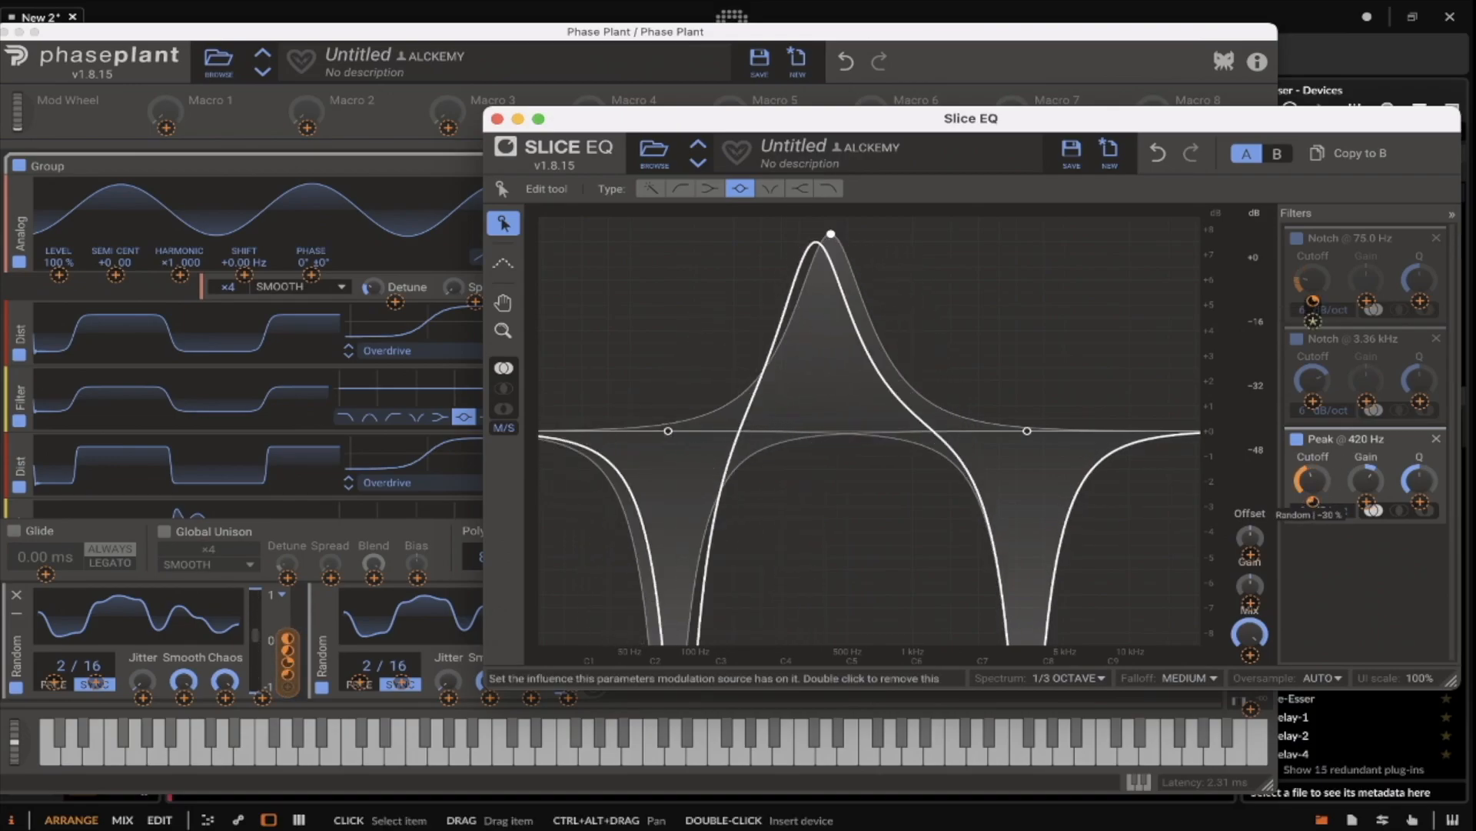
Step: Modulate the 3.36 kHz notch's cutoff with the second Random modulator
{"action": "left_click", "coordinate": [434, 529]}
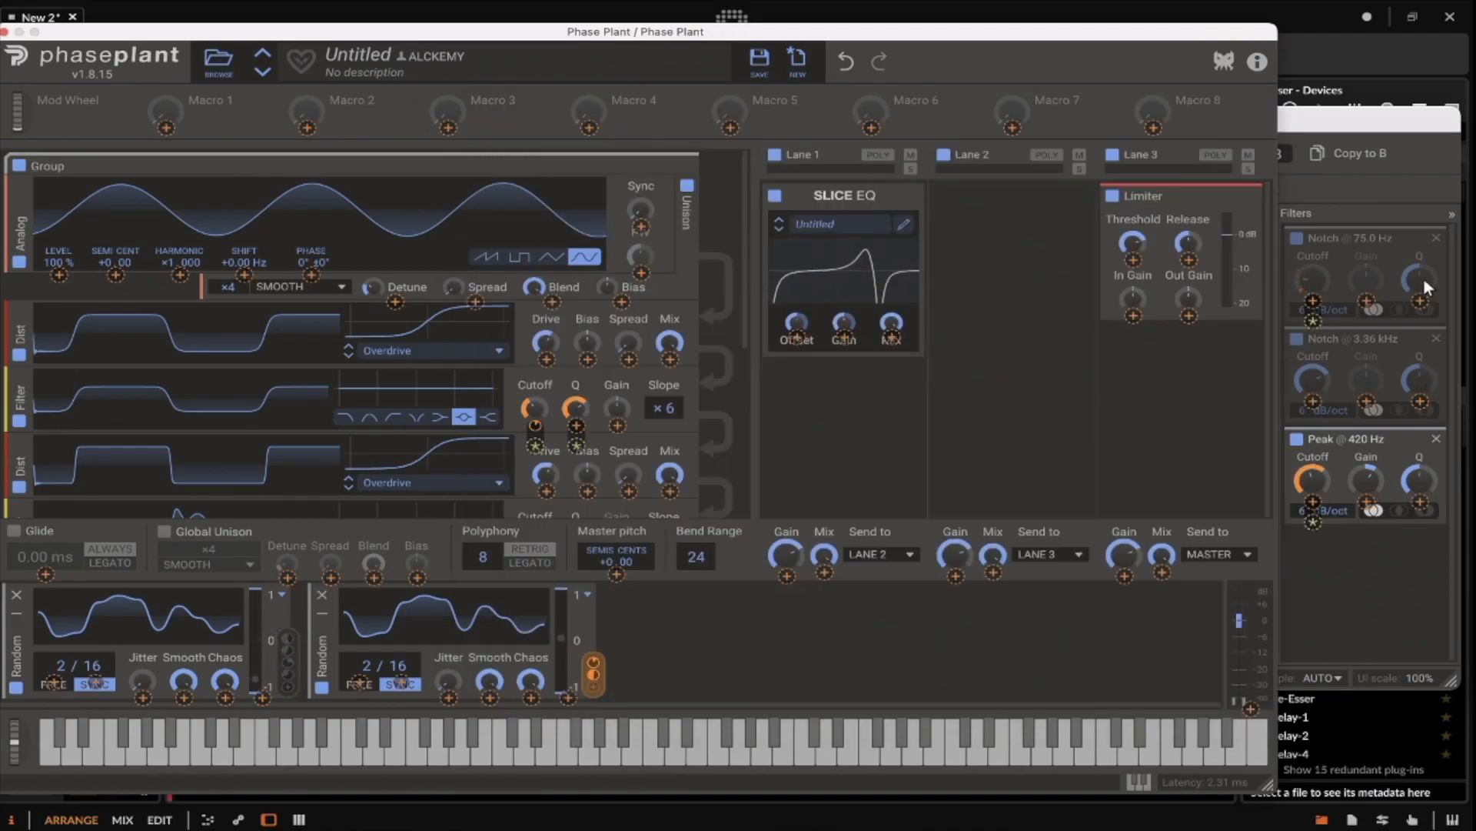
{"action": "left_click", "coordinate": [1367, 135]}
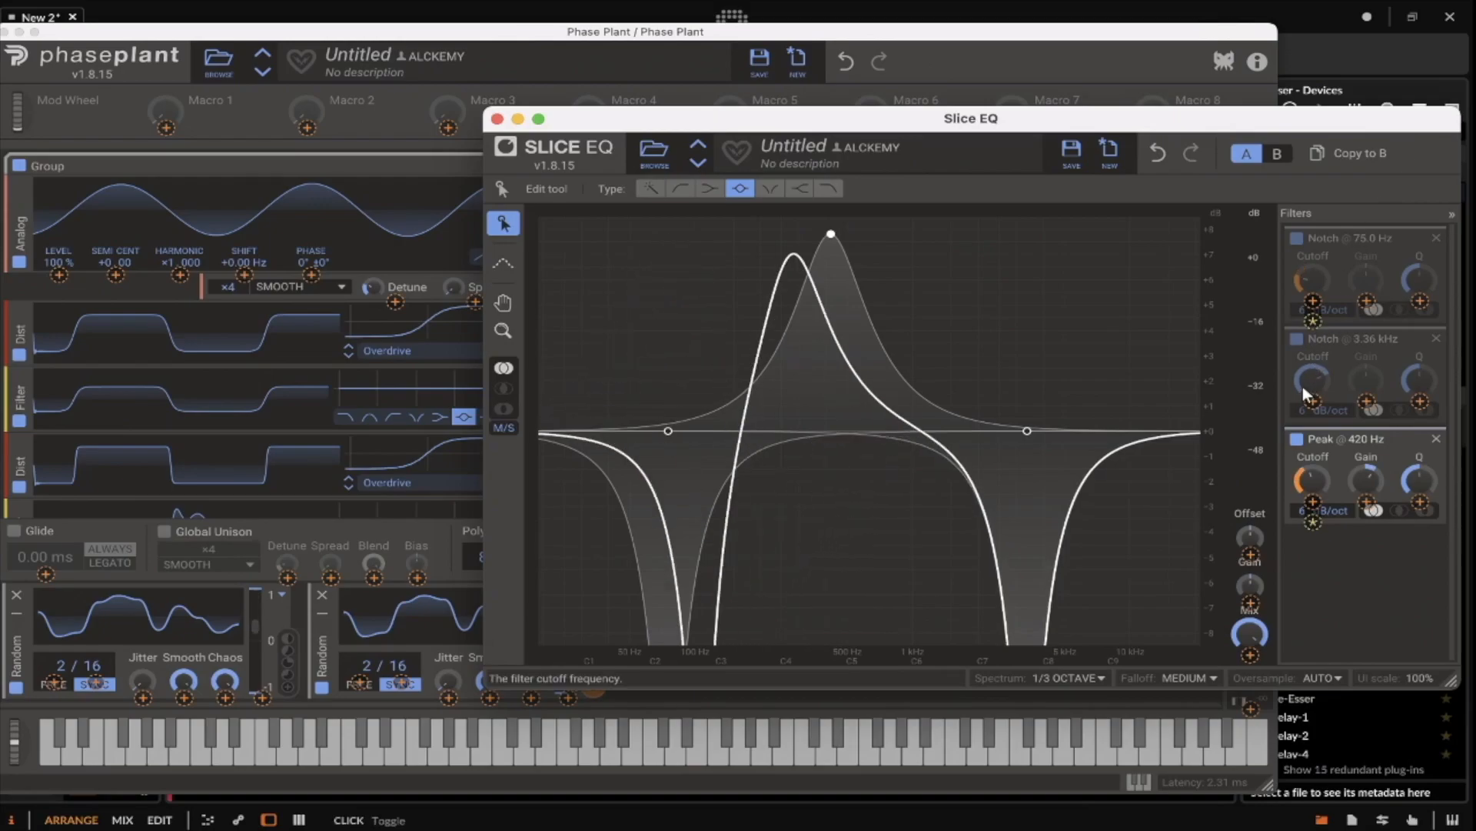
{"action": "left_click_drag", "start_coordinate": [1313, 400], "coordinate": [1313, 453]}
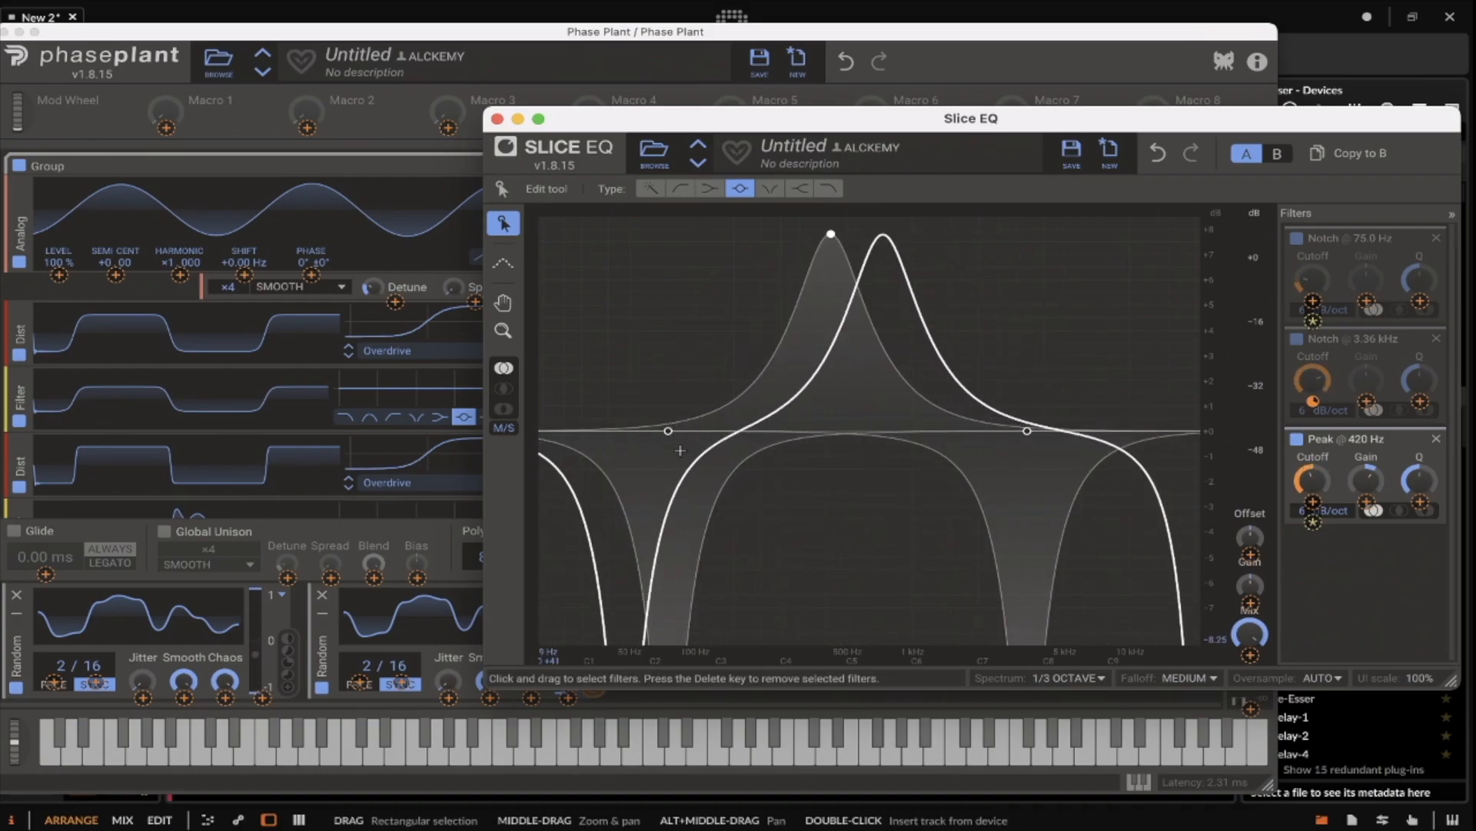
Step: Set the Slice EQ cutoffs to about 663 Hz and 1.31 kHz for the notches and 143 Hz for the peak
{"action": "left_click", "coordinate": [1323, 275]}
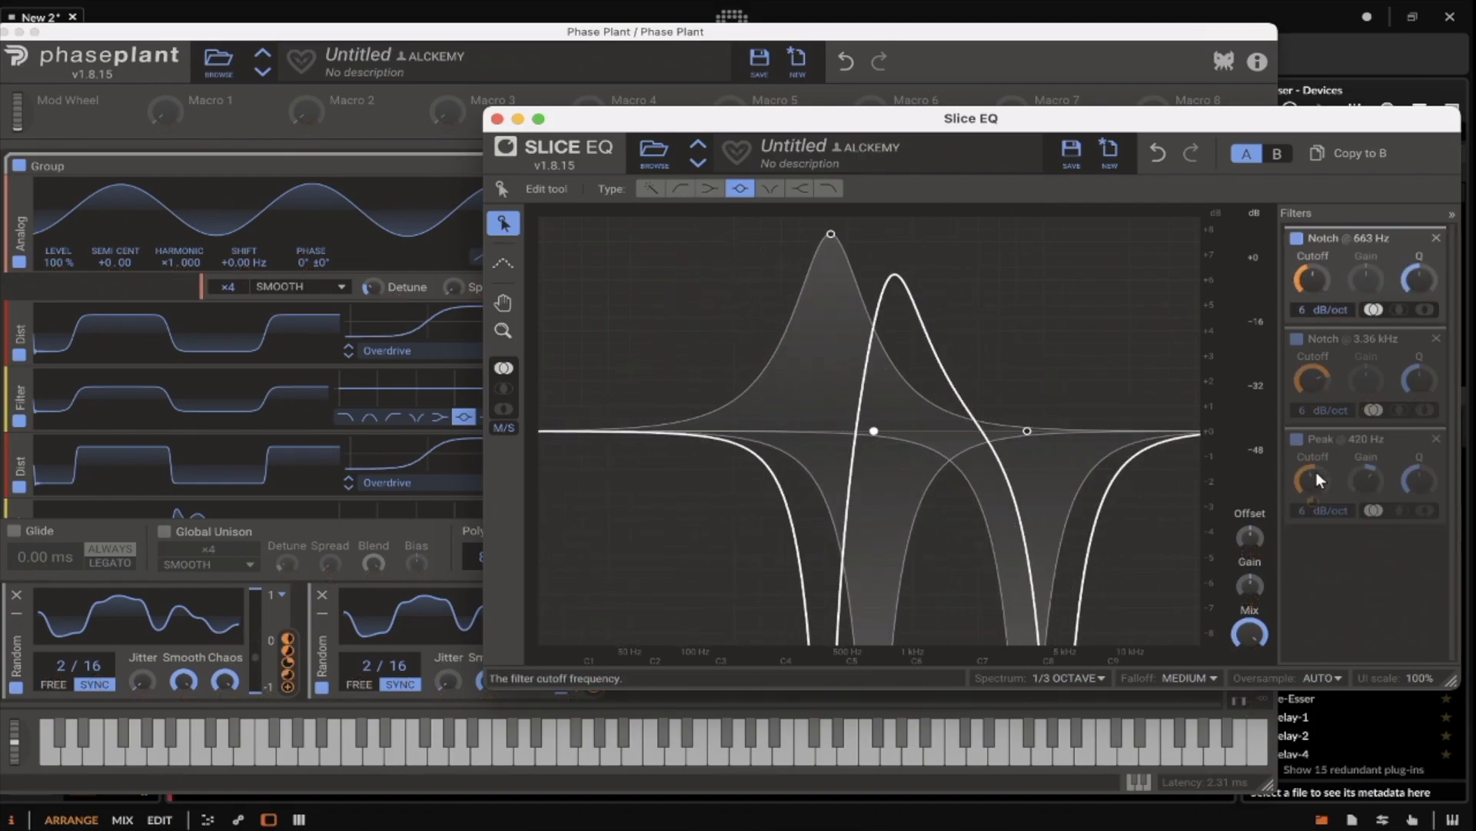
{"action": "mouse_move", "coordinate": [1317, 477]}
{"action": "left_mouse_down"}
{"action": "mouse_move", "coordinate": [1317, 447]}
{"action": "mouse_move", "coordinate": [1318, 500]}
{"action": "left_mouse_up"}
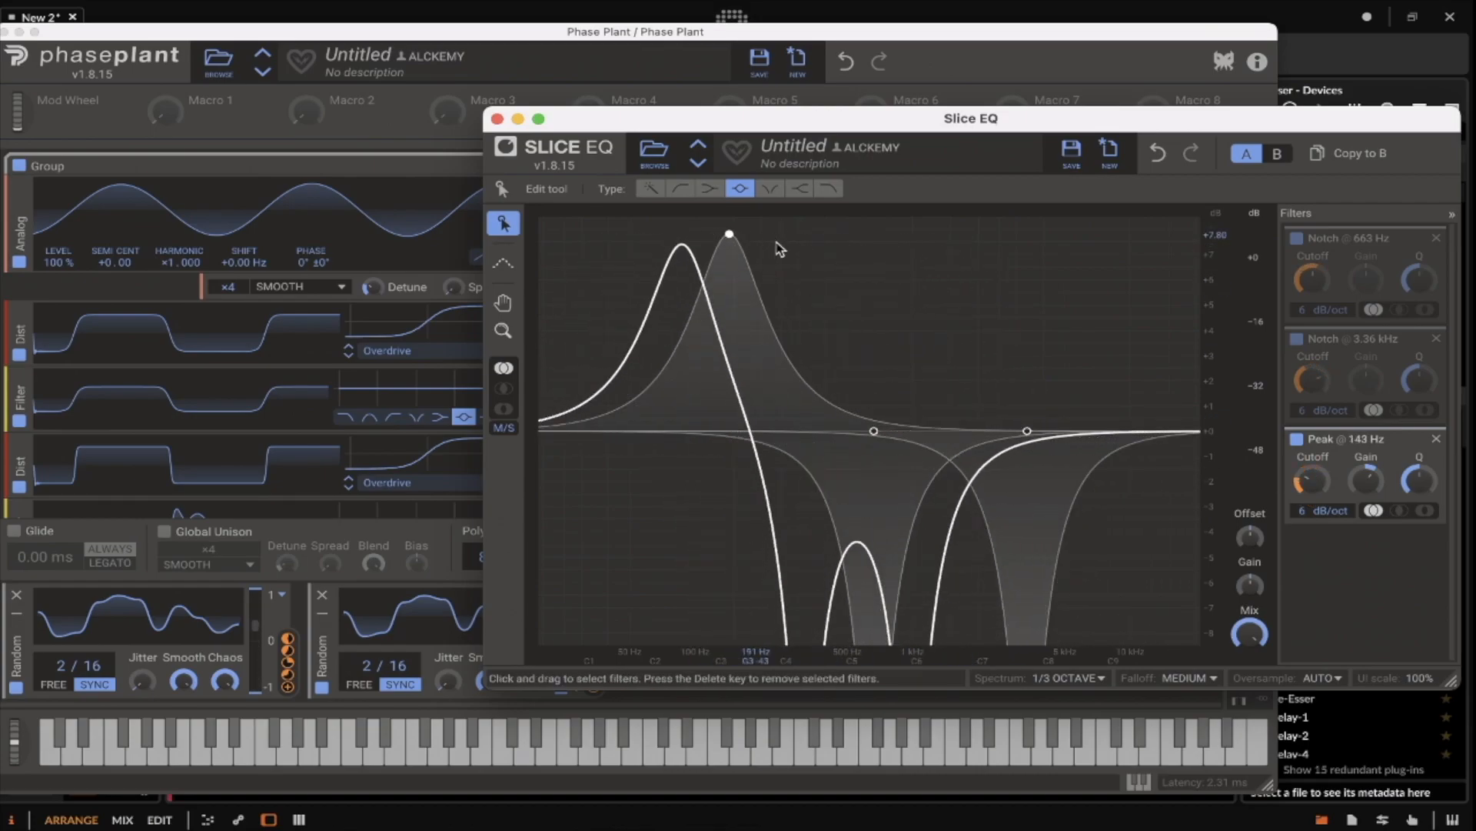
{"action": "left_click_drag", "start_coordinate": [1313, 379], "coordinate": [1313, 403]}
Step: Duplicate the second Random modulator and modulate the 1.31 kHz notch's Q with the unassigned copy, closing the Slice EQ editor
{"action": "left_click_drag", "start_coordinate": [624, 115], "coordinate": [718, 103]}
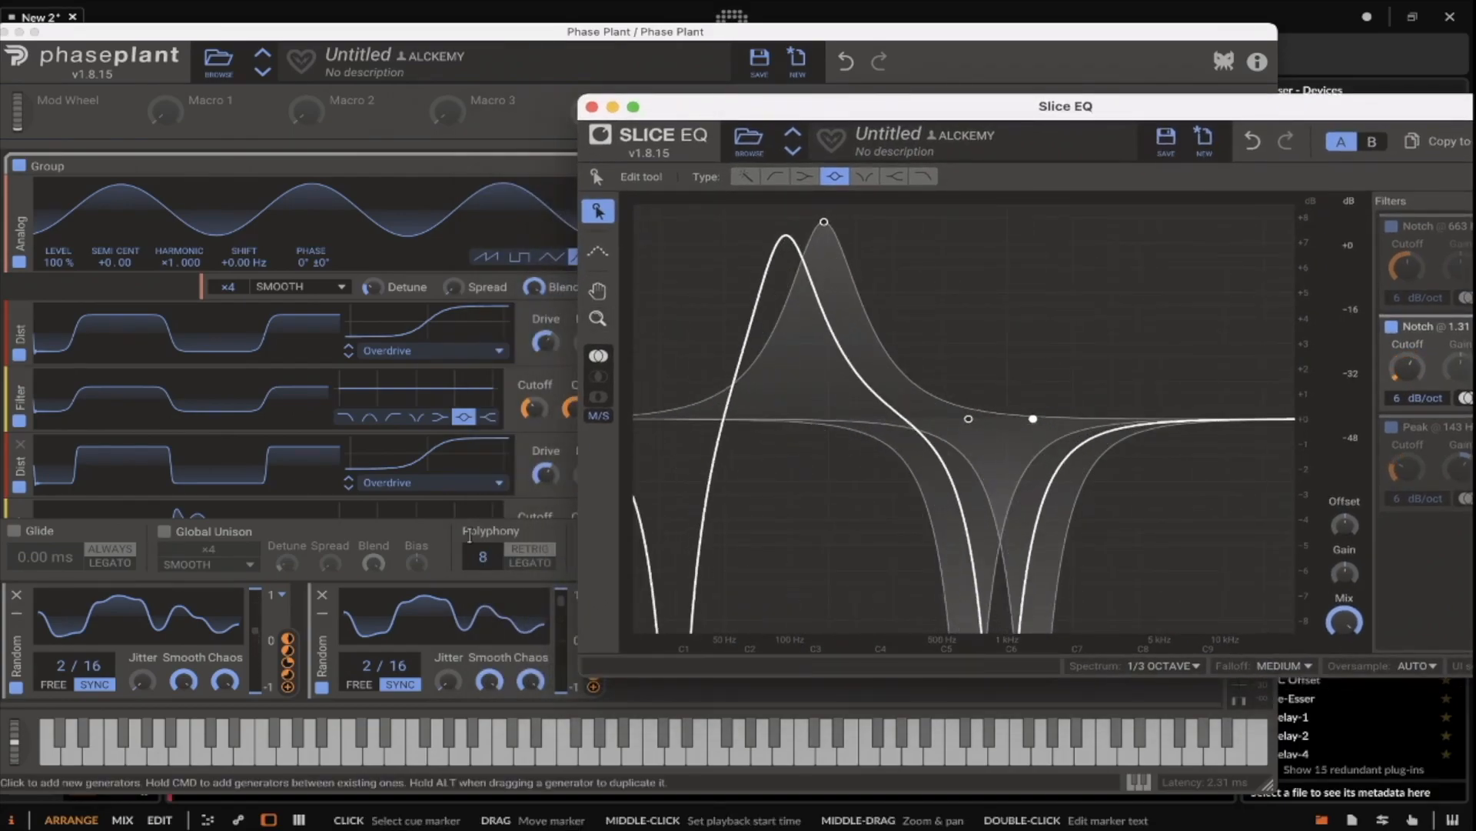
{"action": "left_click", "coordinate": [482, 519]}
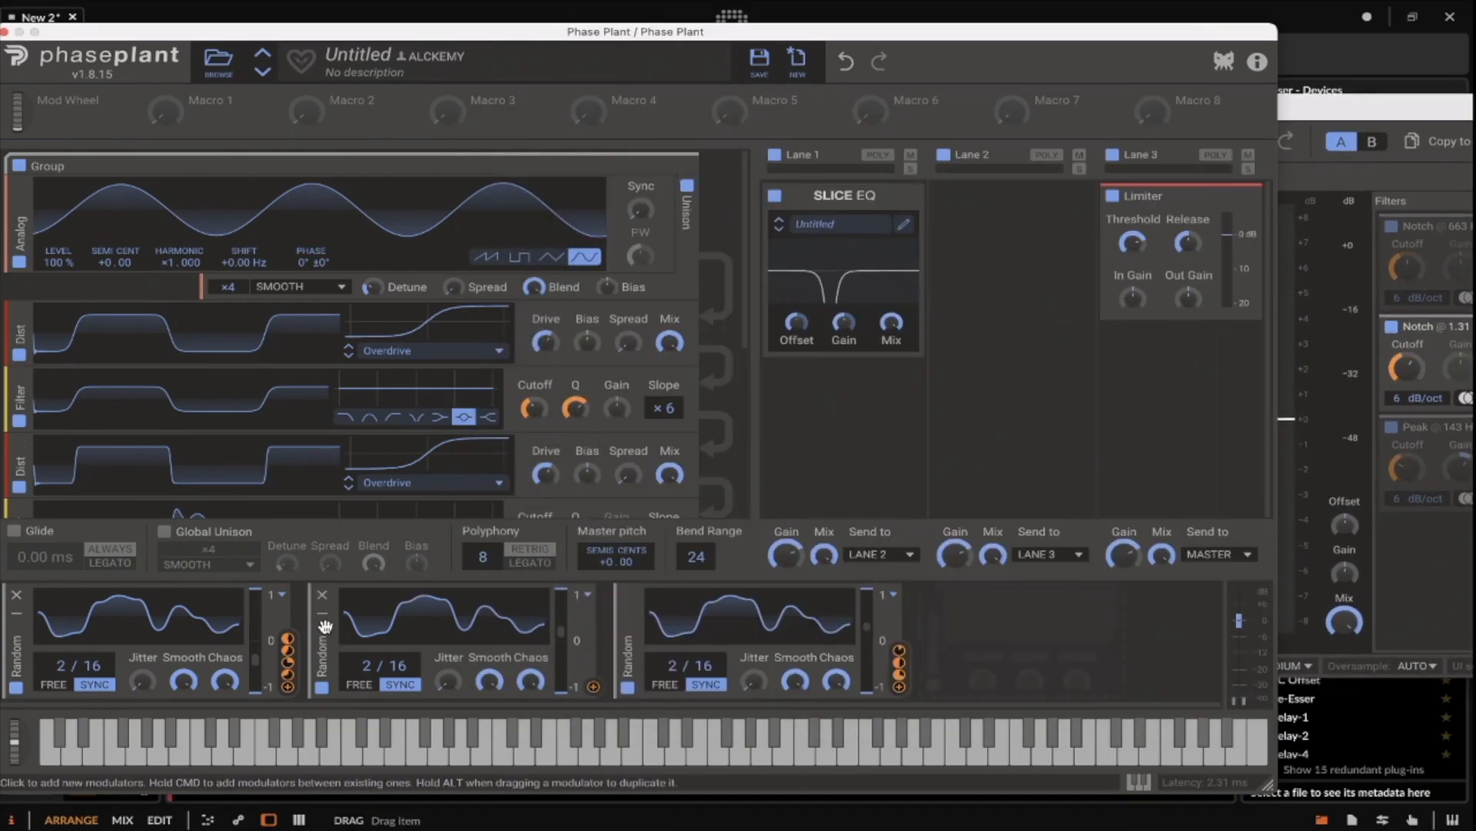
{"action": "left_click", "coordinate": [594, 686]}
{"action": "left_click_drag", "start_coordinate": [1428, 112], "coordinate": [1171, 114]}
{"action": "left_click_drag", "start_coordinate": [1261, 387], "coordinate": [1261, 431]}
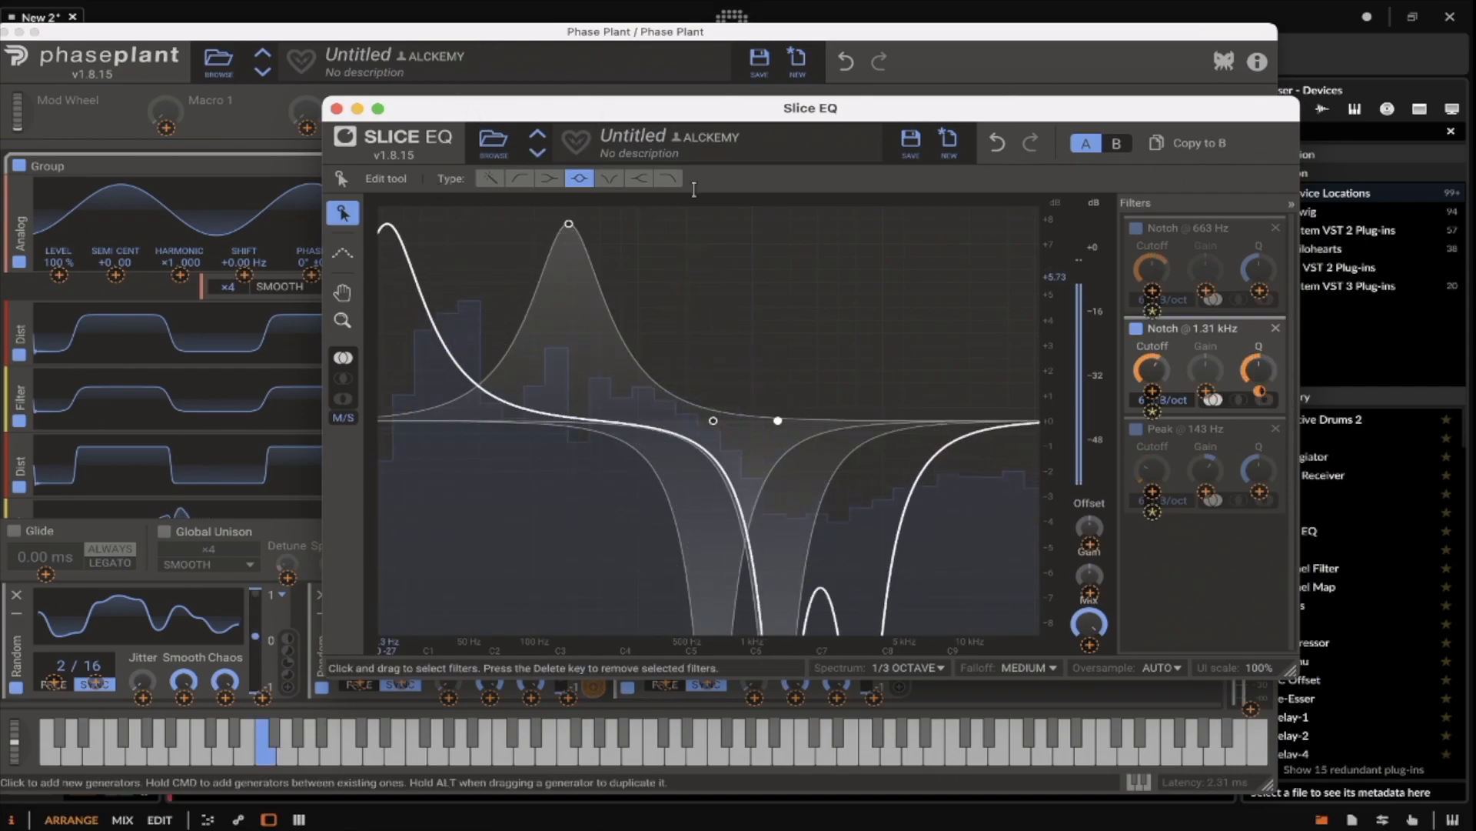
{"action": "left_click", "coordinate": [336, 110]}
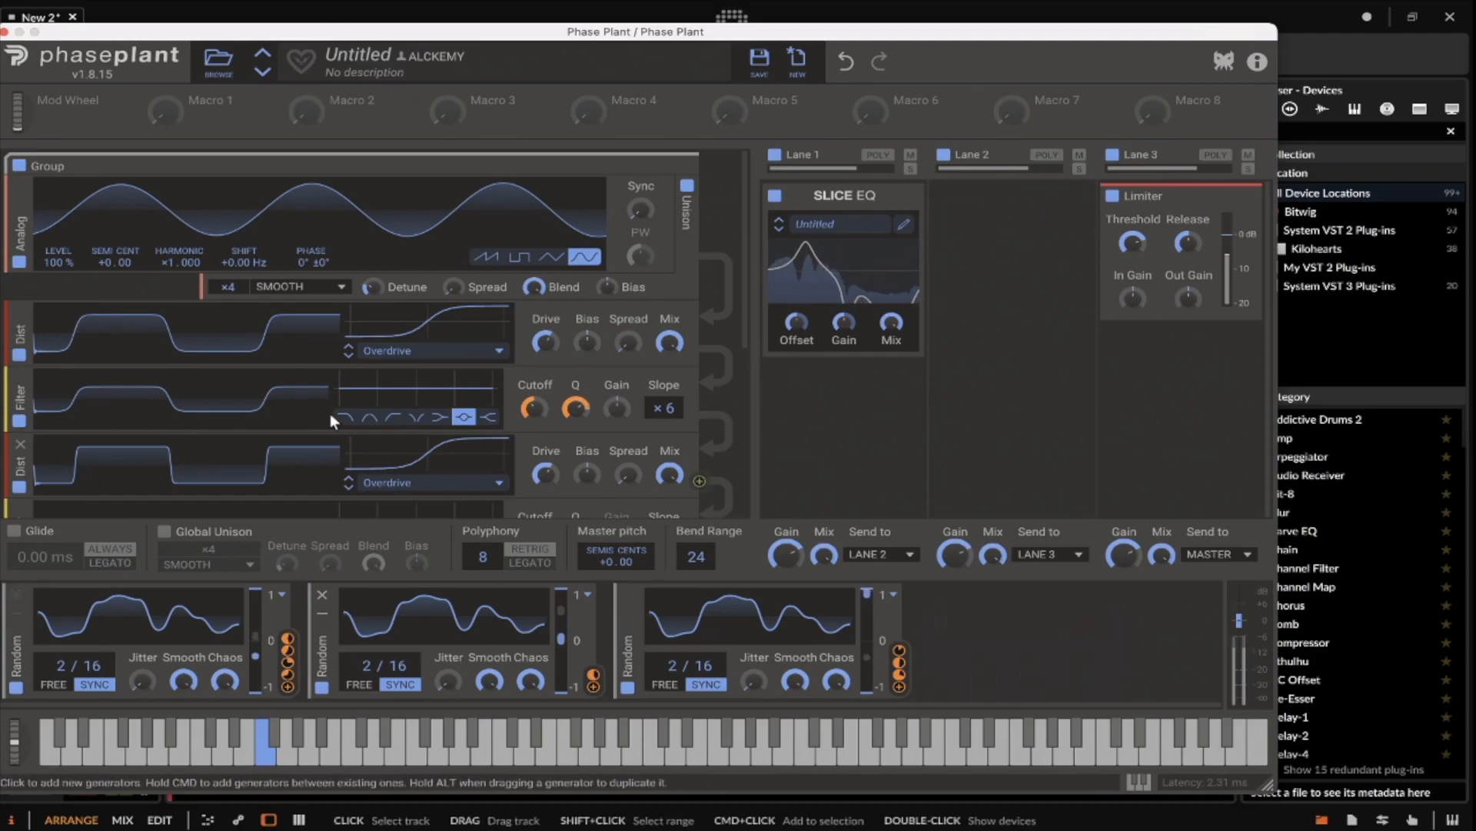
Step: Reduce the sine oscillator's unison to 2 voices
{"action": "left_click_drag", "start_coordinate": [232, 286], "coordinate": [233, 304]}
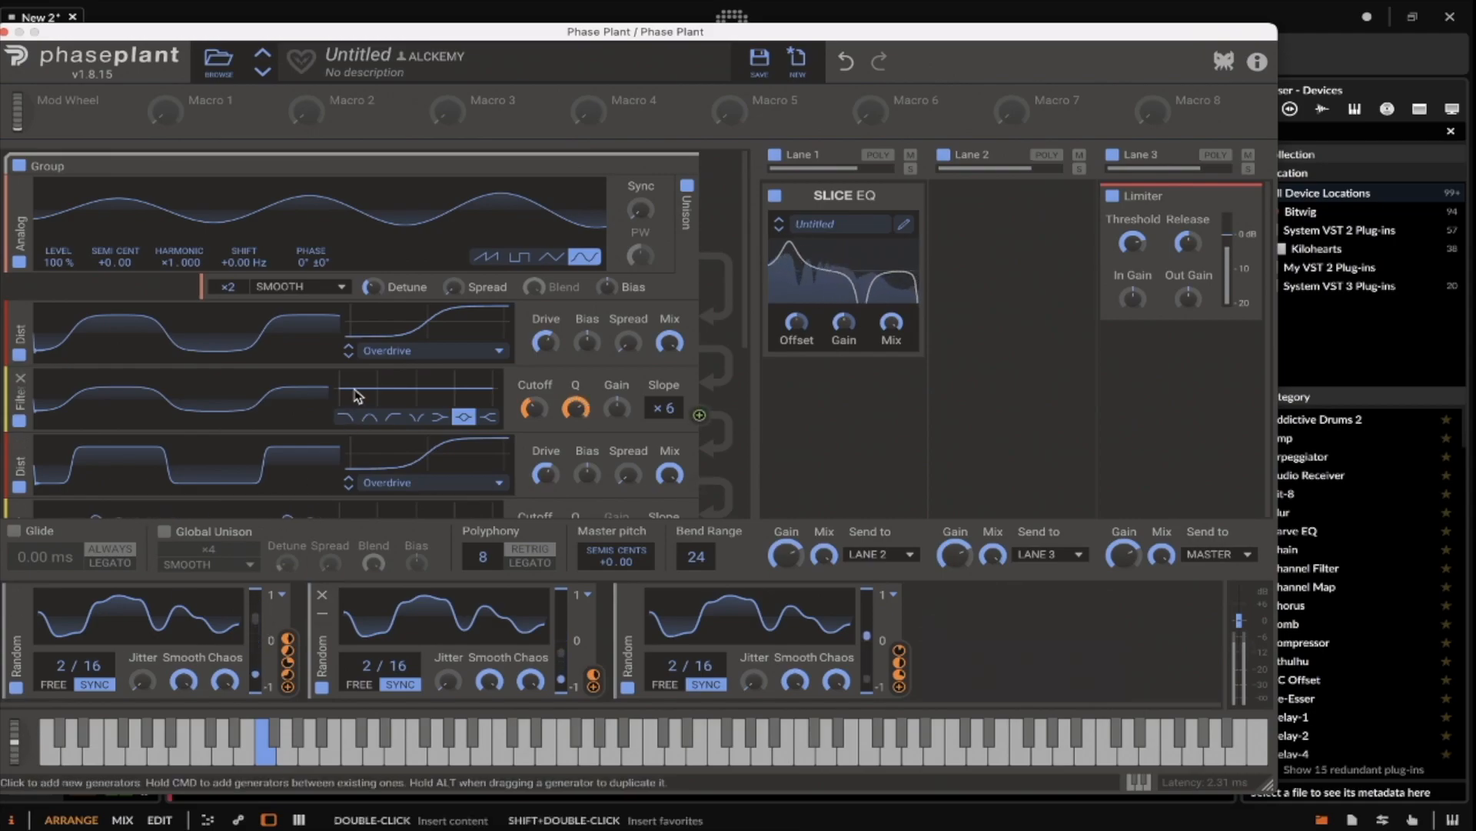
{"action": "scroll", "coordinate": [395, 343], "scroll_direction": "down", "scroll_amount": 2}
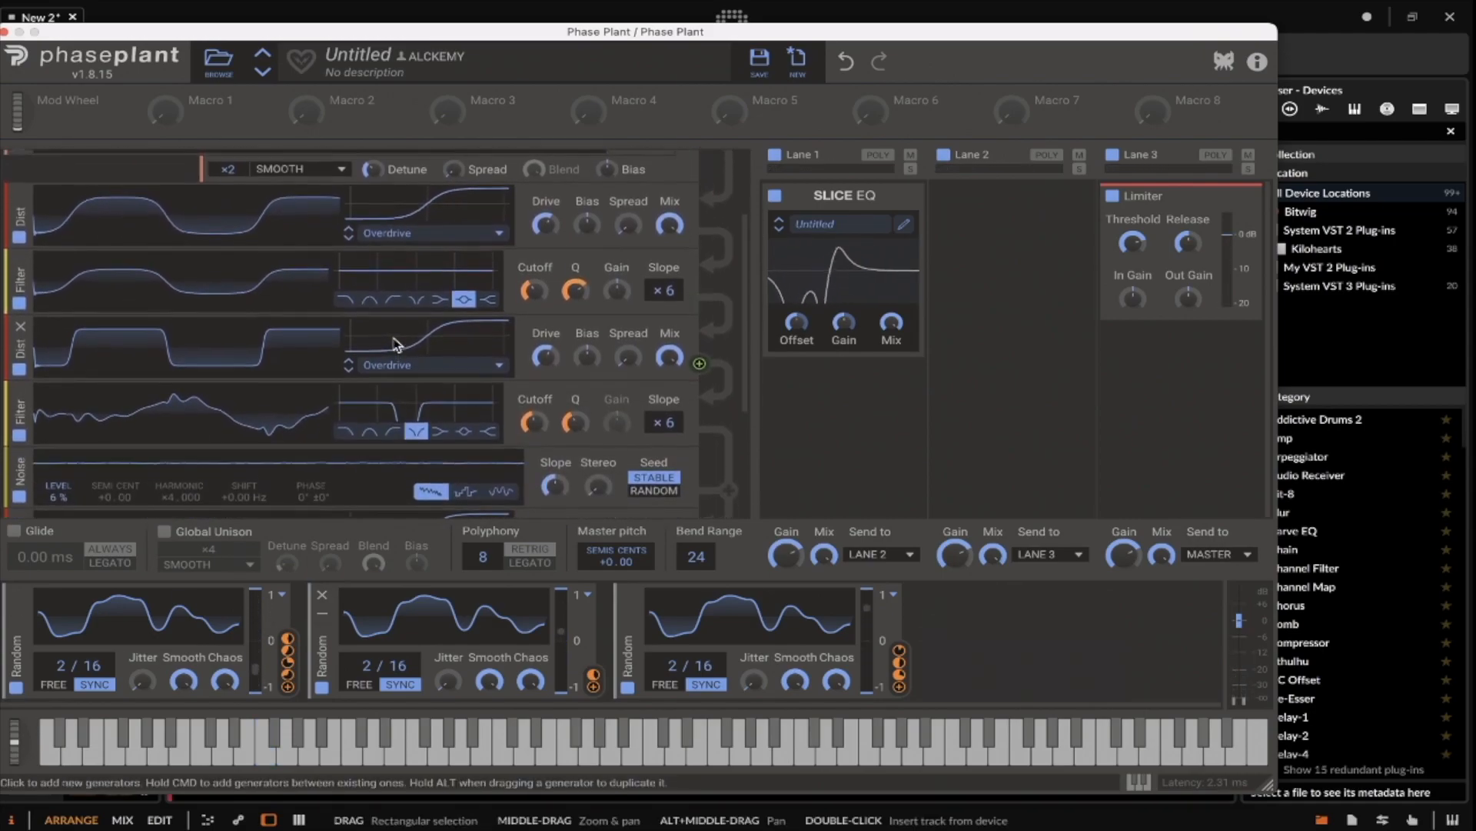
{"action": "scroll", "coordinate": [395, 331], "scroll_direction": "up", "scroll_amount": 1}
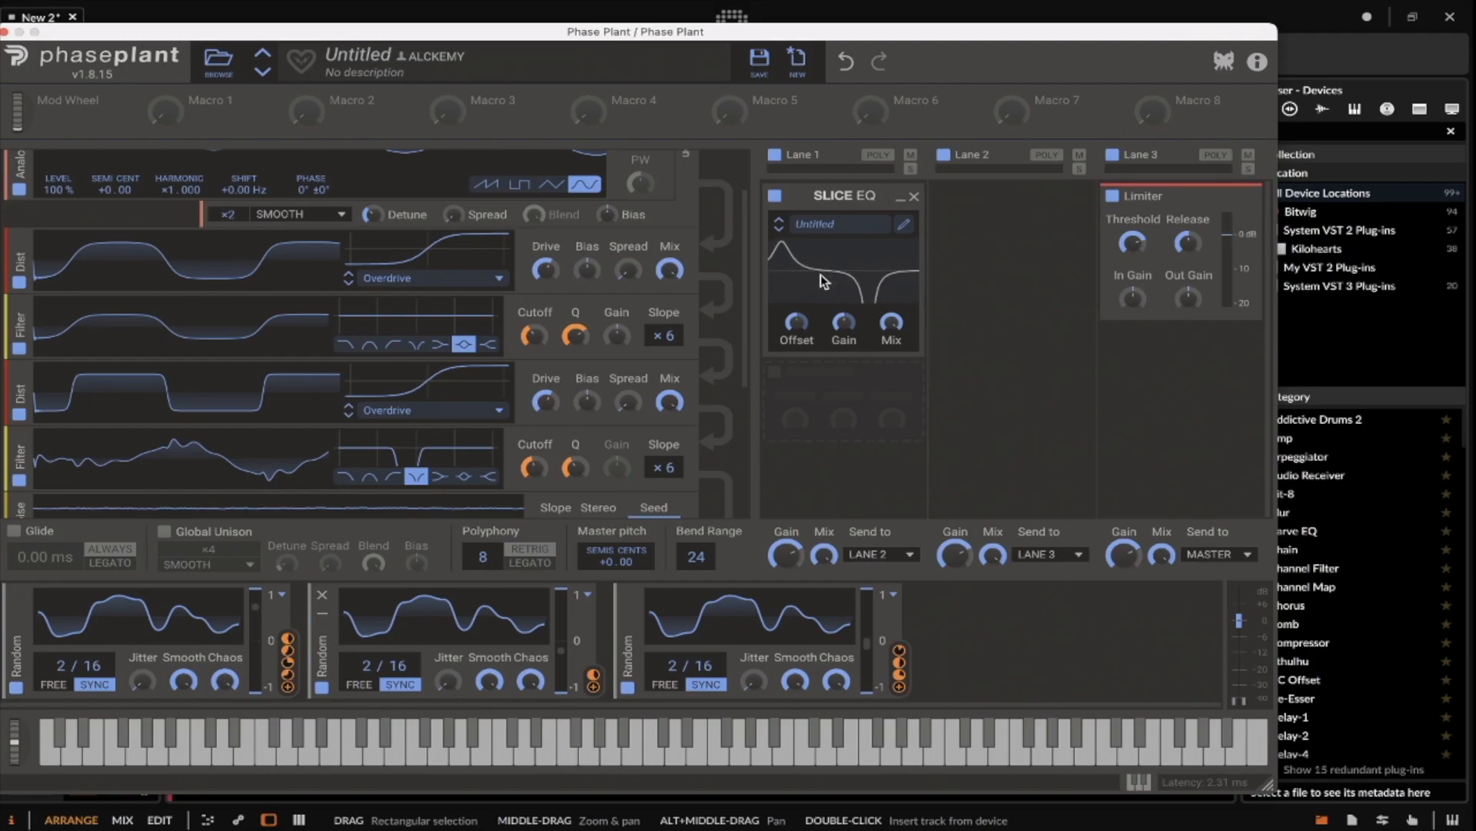
Step: Duplicate the third Random modulator and modulate the Slice EQ's Mix with the unassigned copy
{"action": "left_click", "coordinate": [905, 223]}
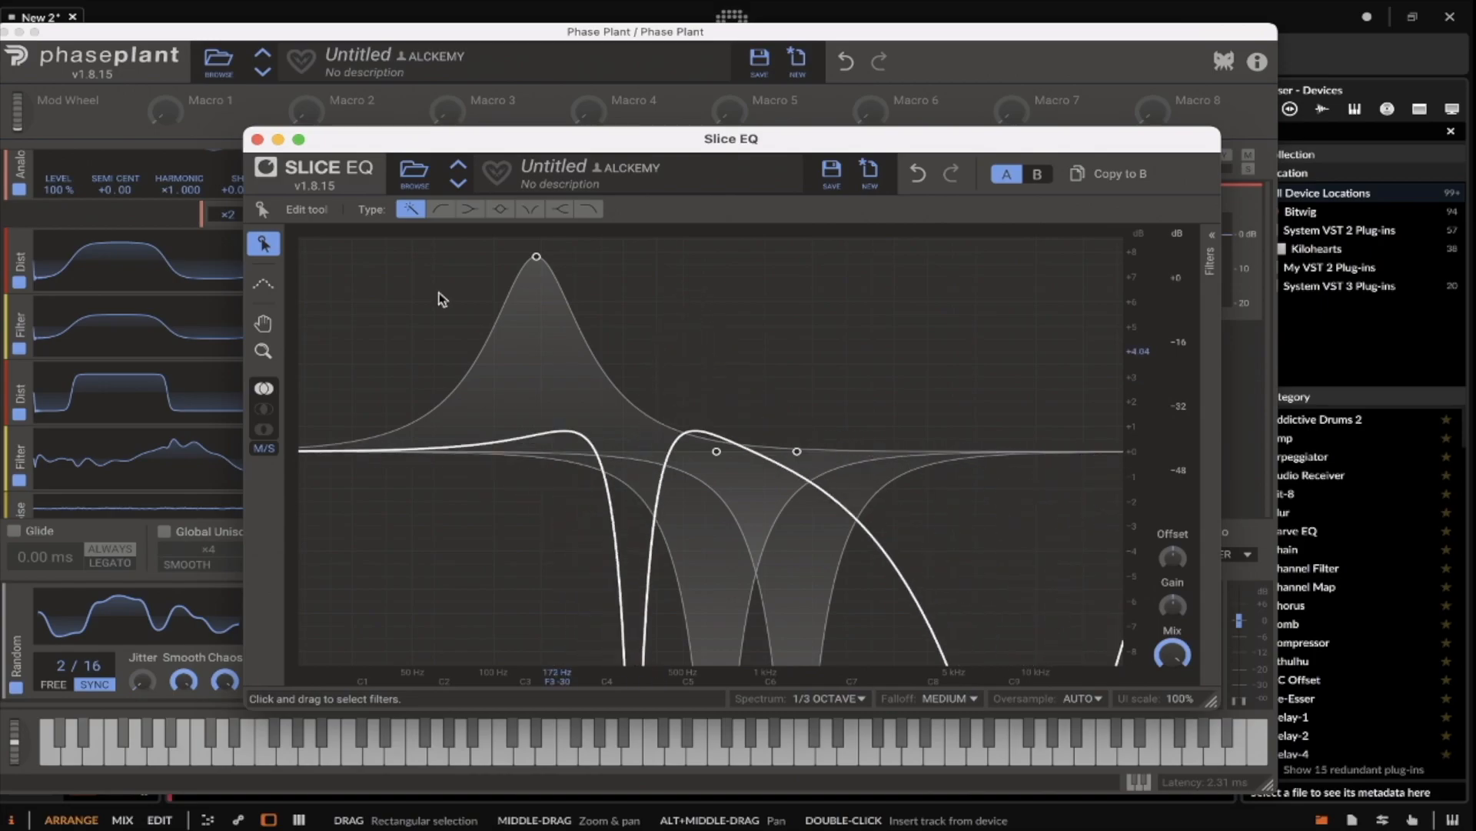
{"action": "left_click", "coordinate": [257, 139]}
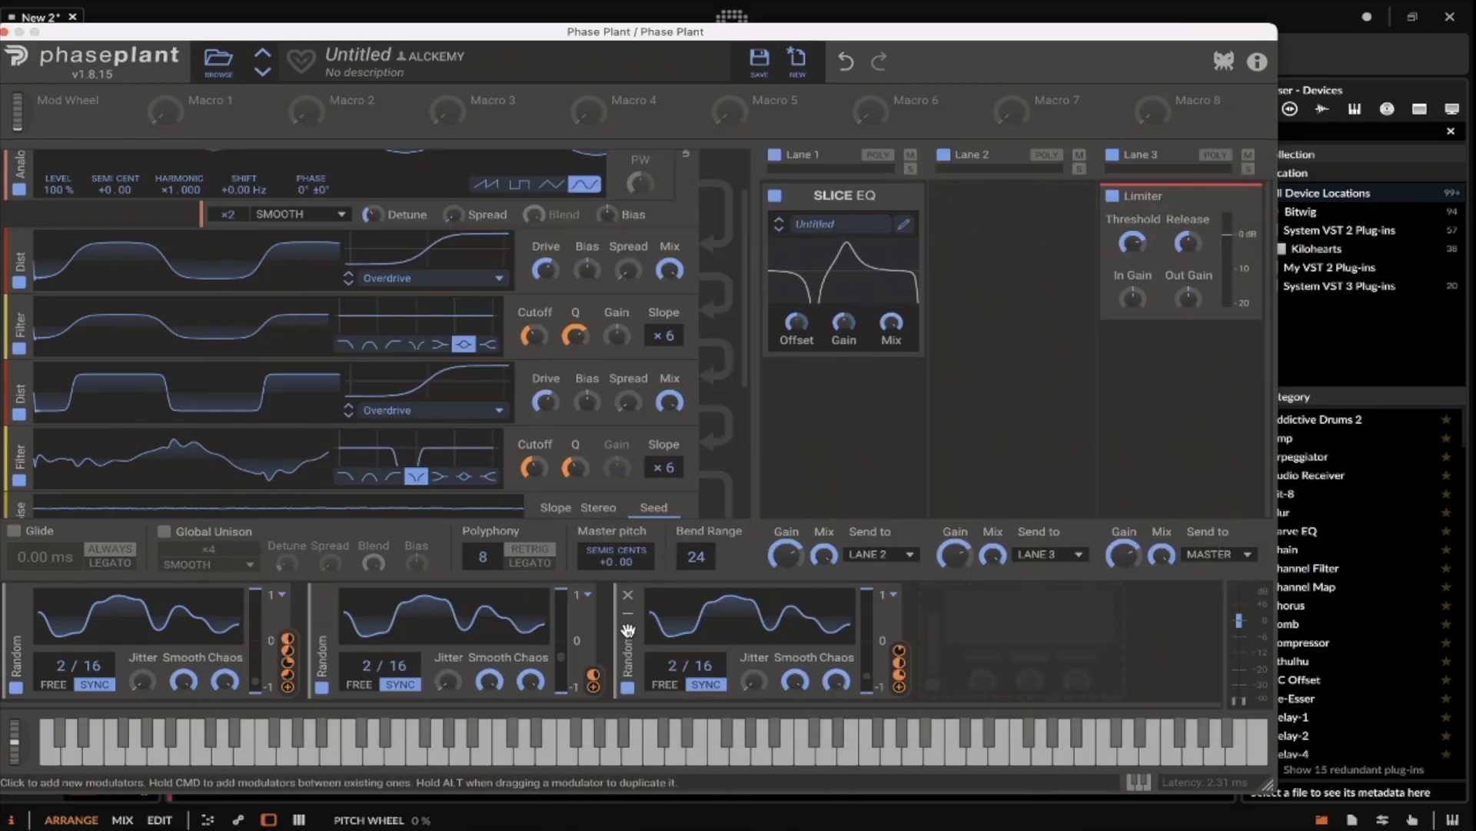
{"action": "left_click", "coordinate": [1022, 638]}
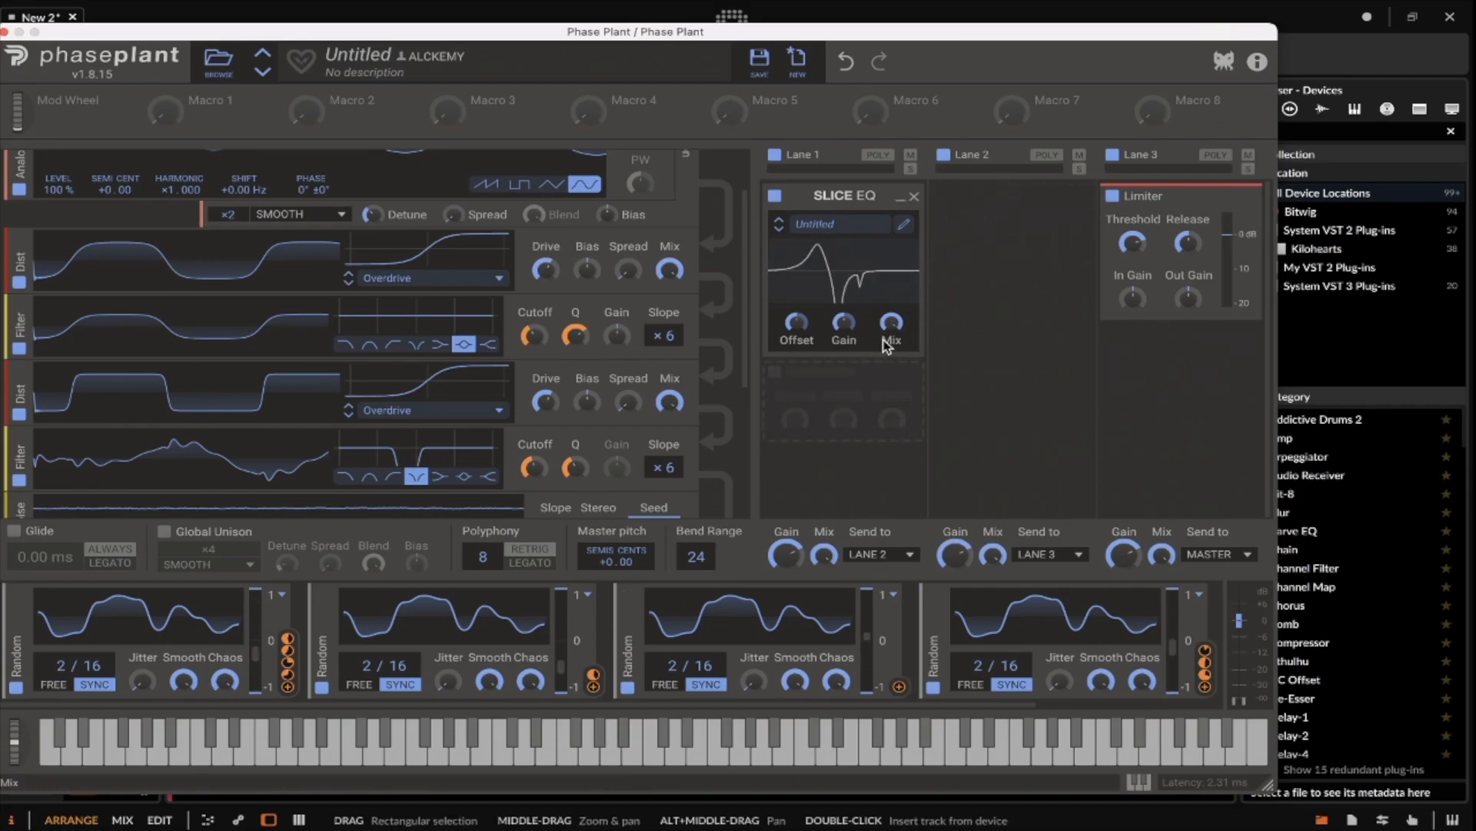
{"action": "left_click_drag", "start_coordinate": [891, 322], "coordinate": [891, 246]}
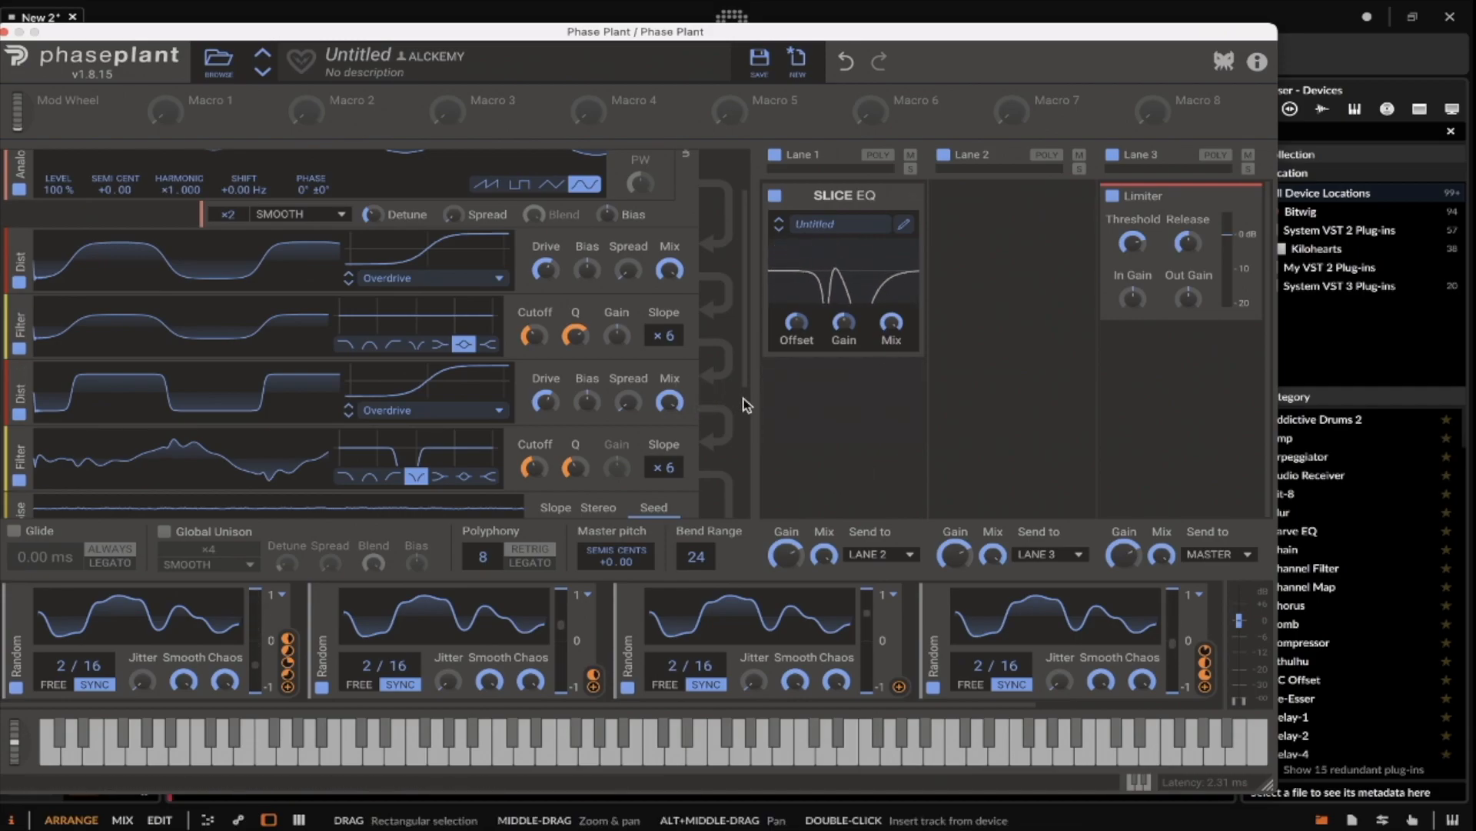
{"action": "left_click_drag", "start_coordinate": [901, 690], "coordinate": [898, 340]}
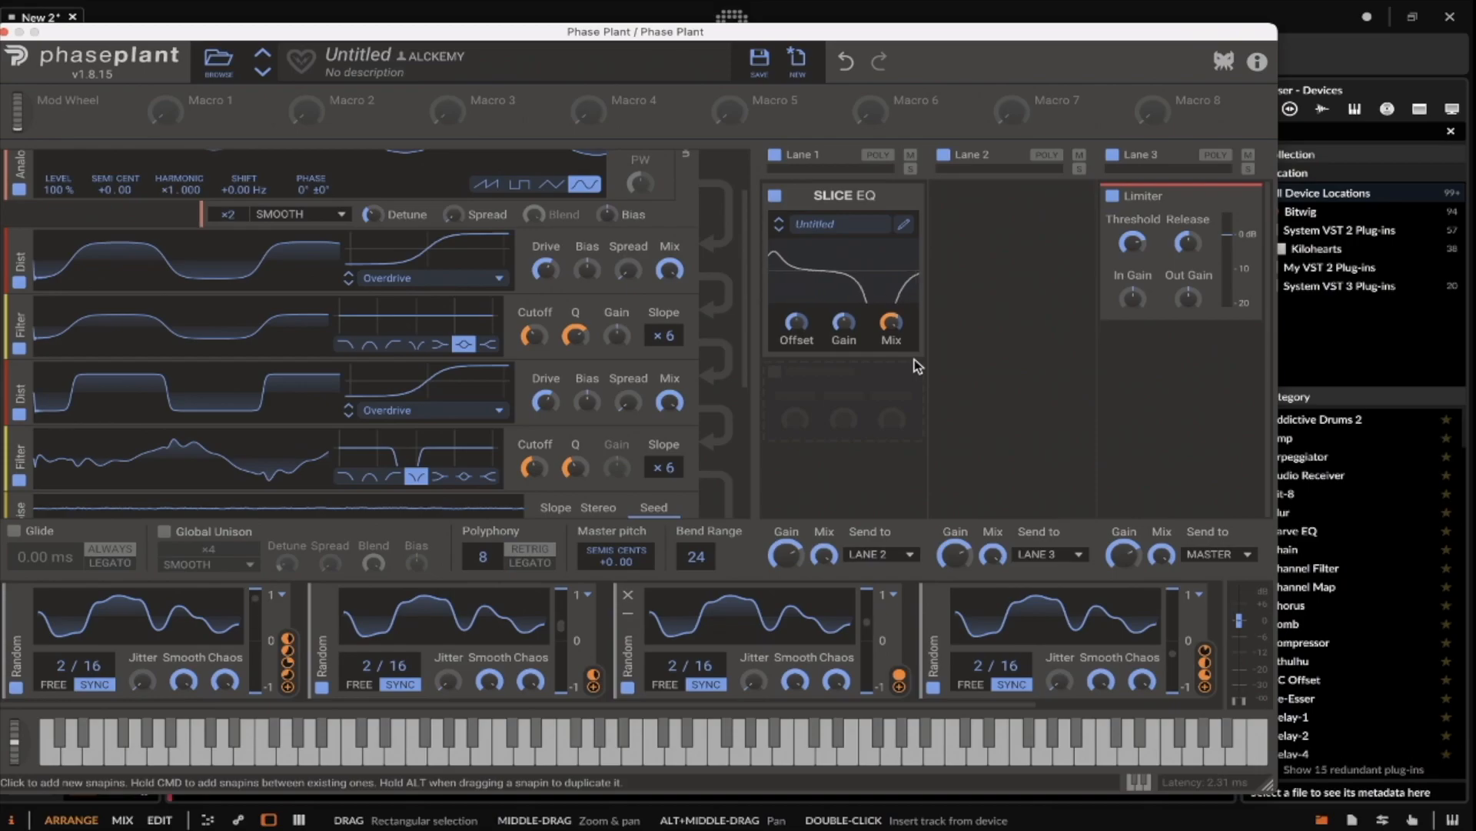
Step: Minimize all four Random modulators
{"action": "scroll", "coordinate": [407, 416], "scroll_direction": "up", "scroll_amount": 2}
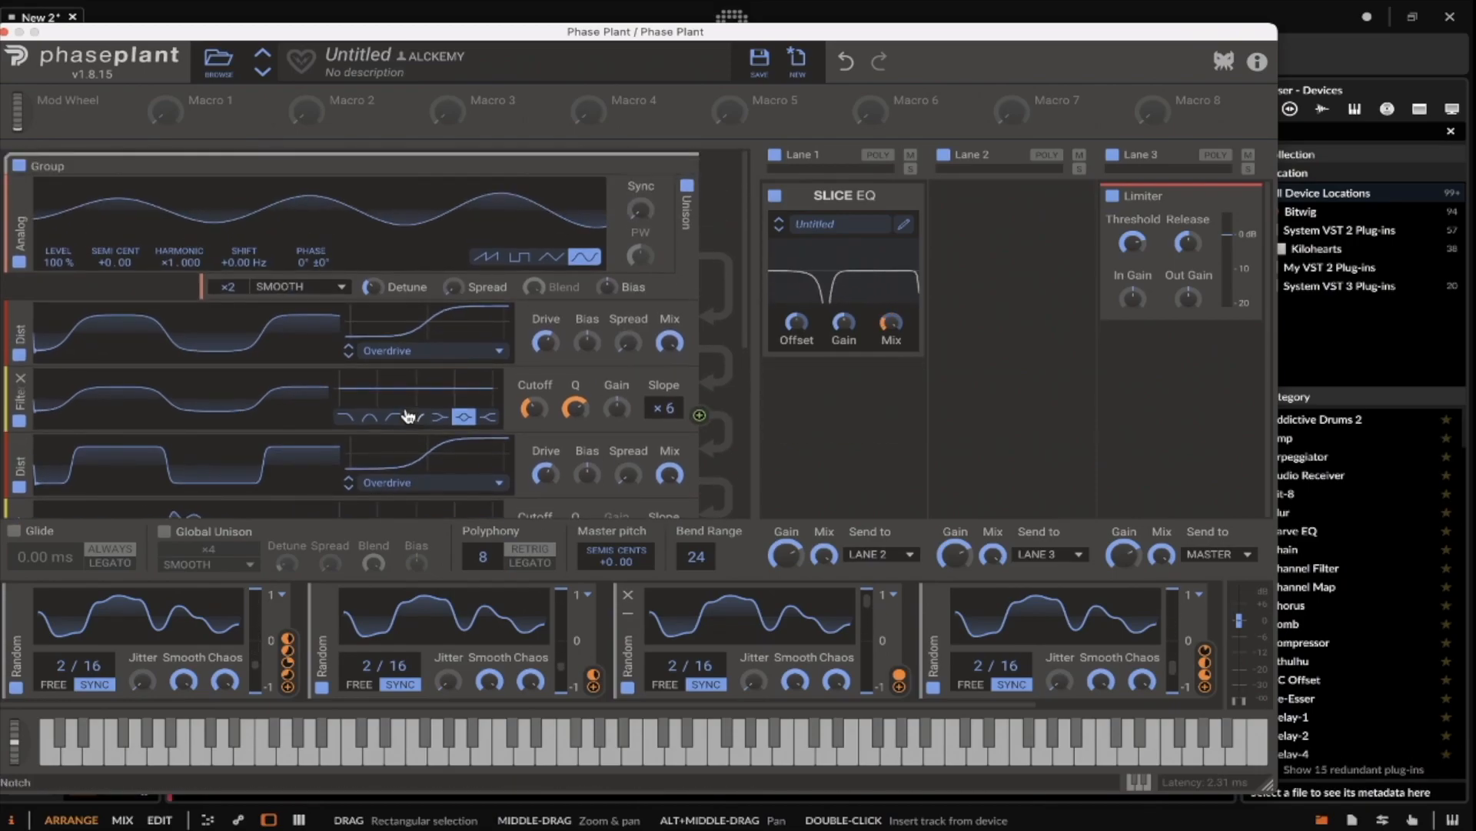
{"action": "scroll", "coordinate": [316, 335], "scroll_direction": "down", "scroll_amount": 3}
{"action": "scroll", "coordinate": [315, 335], "scroll_direction": "up", "scroll_amount": 3}
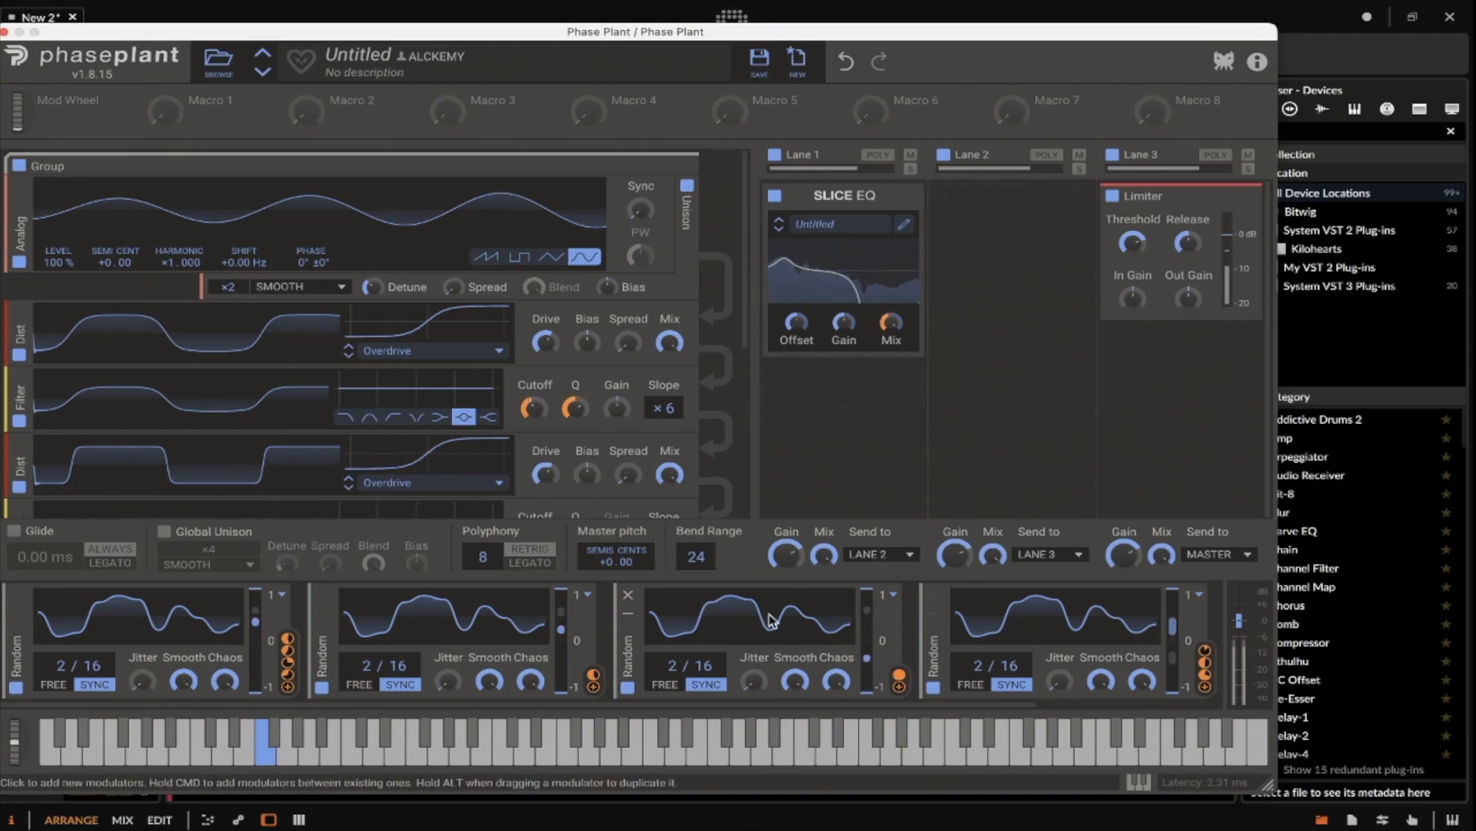
{"action": "left_click", "coordinate": [629, 613]}
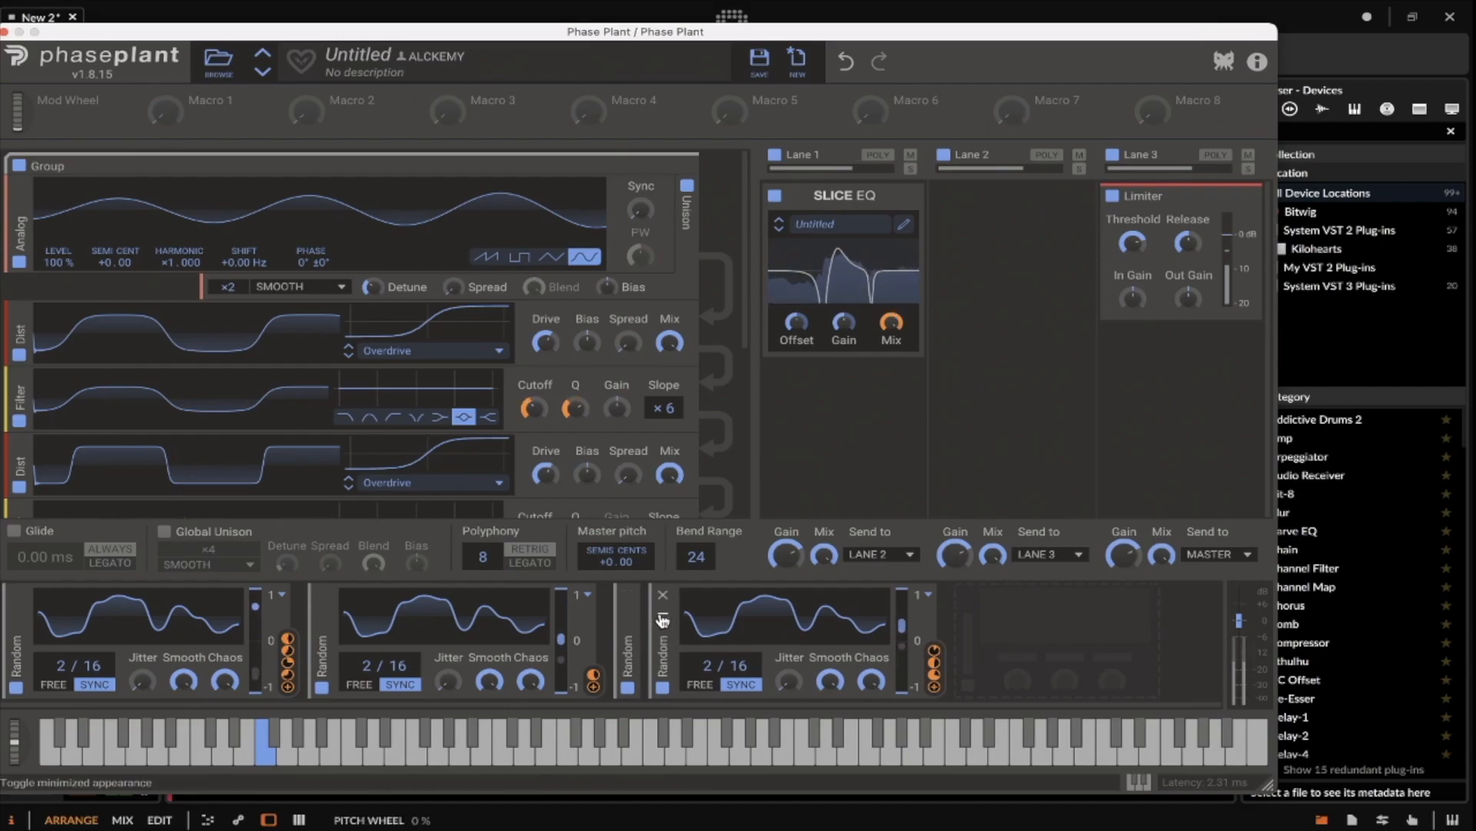
{"action": "left_click", "coordinate": [662, 612]}
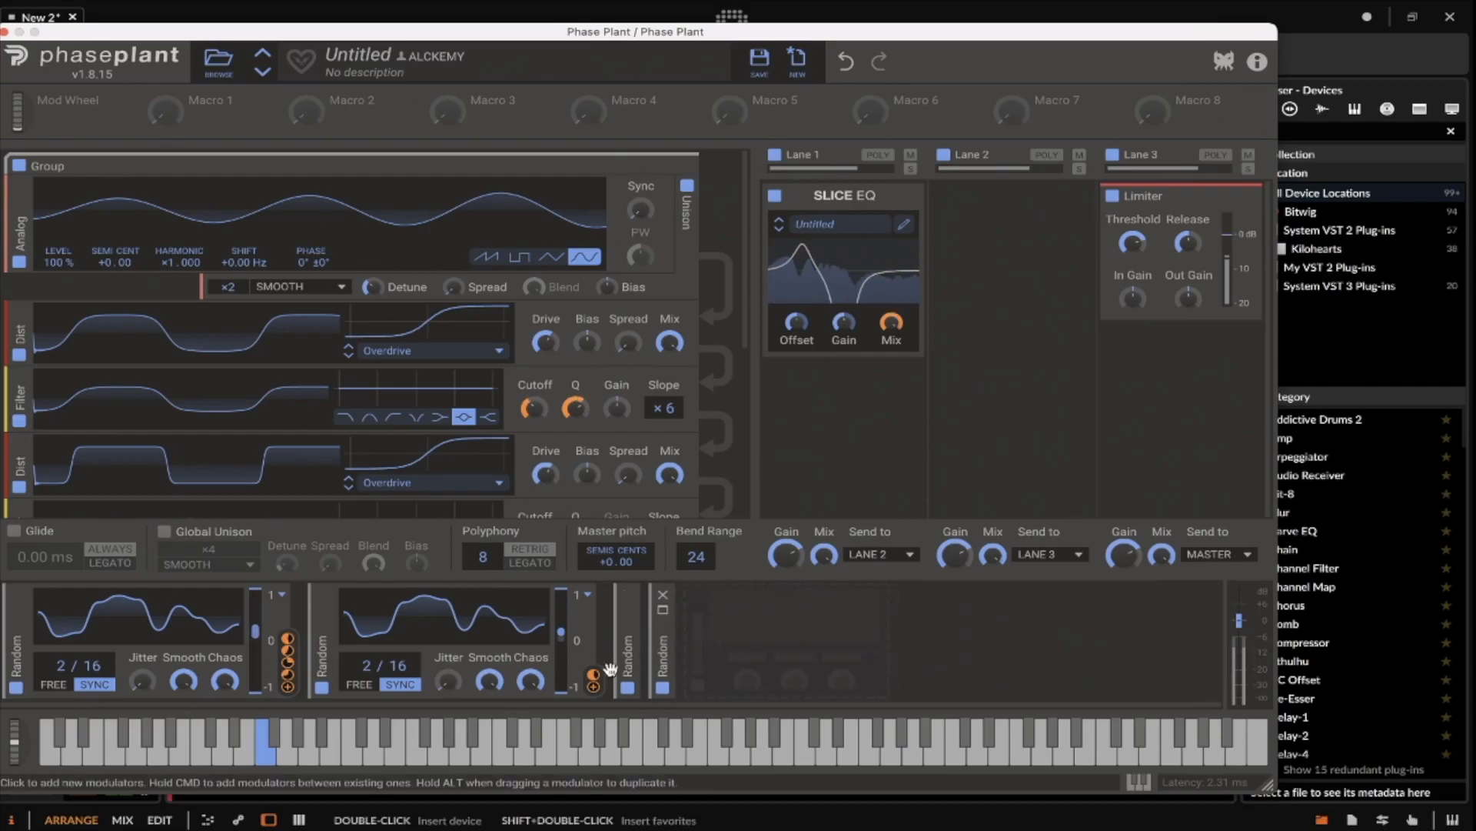
{"action": "left_click", "coordinate": [322, 613]}
{"action": "left_click", "coordinate": [16, 613]}
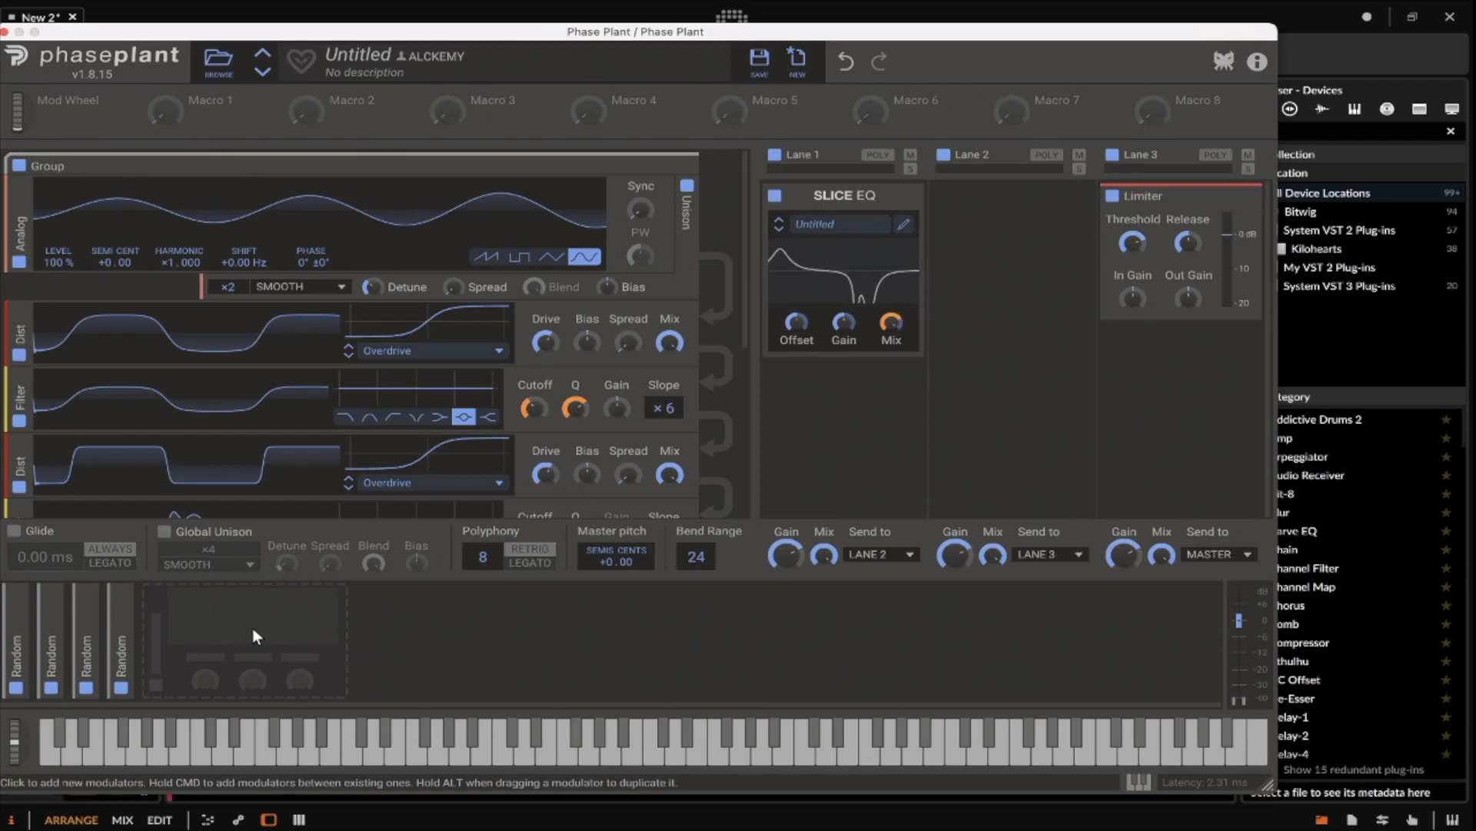
Step: Add a fifth Random modulator with smoothing and modulate the master pitch with it by about +1.65
{"action": "left_click", "coordinate": [253, 629]}
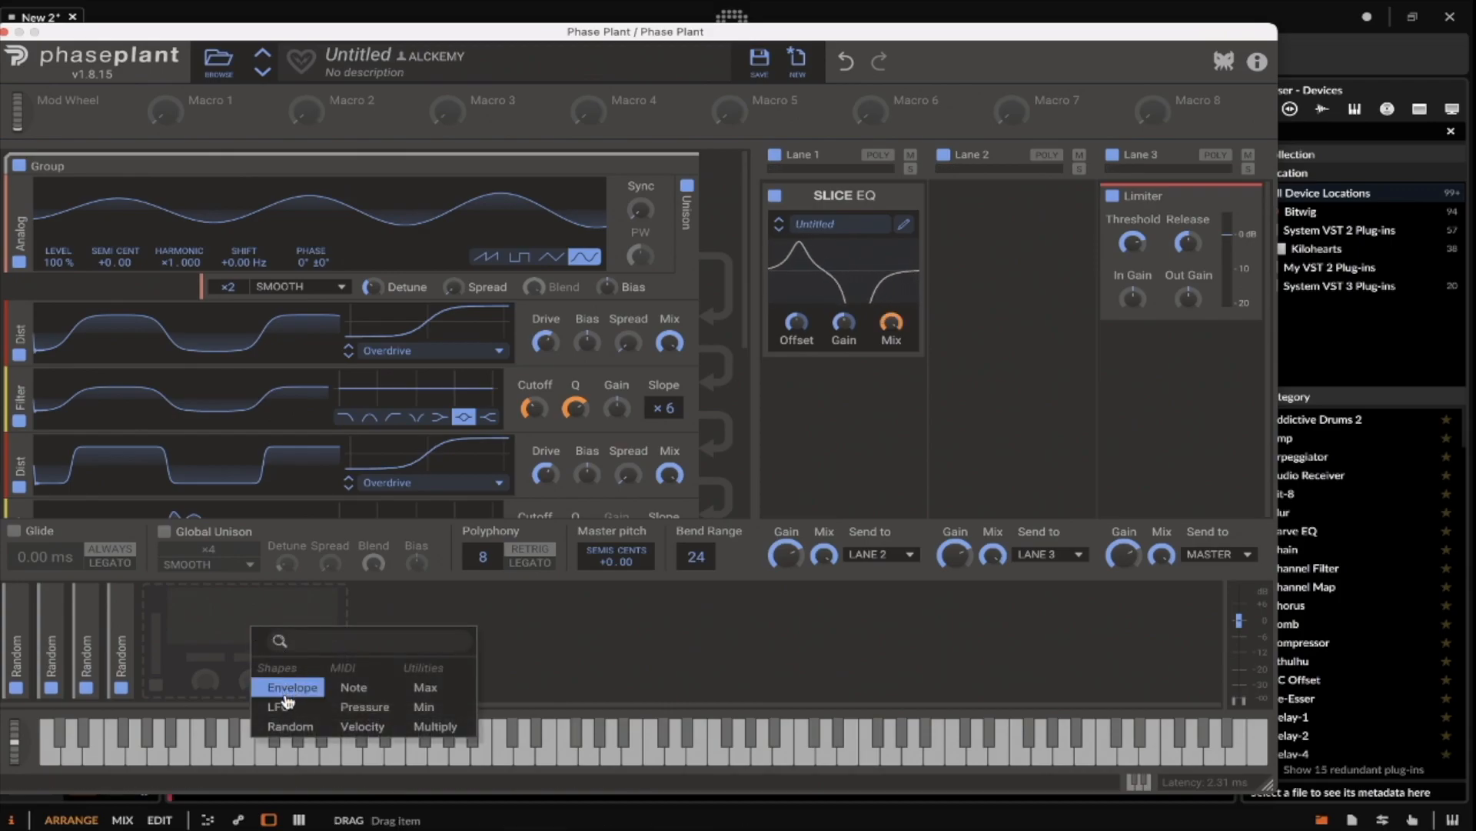
{"action": "left_click", "coordinate": [284, 727]}
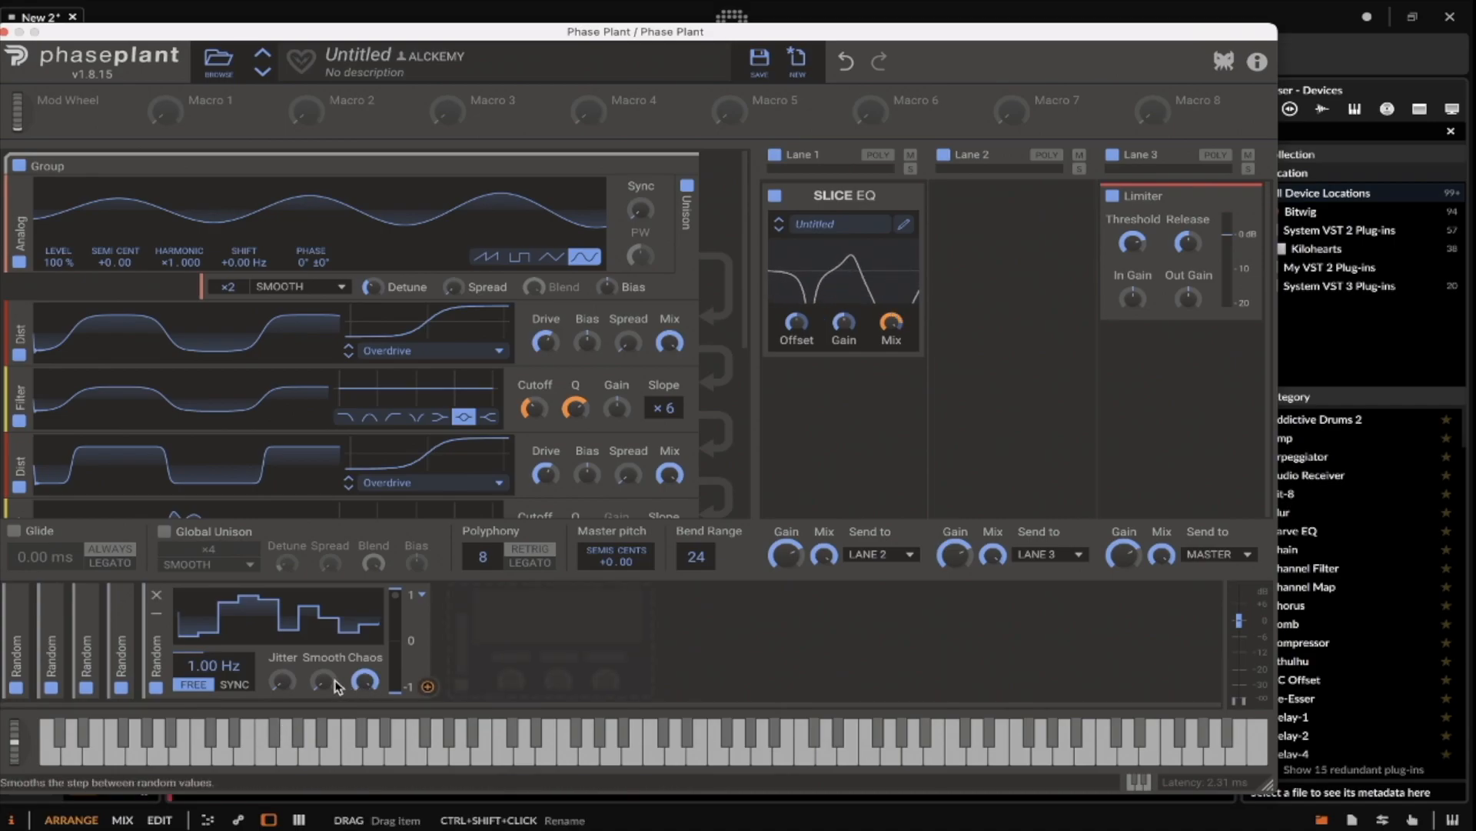
{"action": "left_click_drag", "start_coordinate": [428, 686], "coordinate": [616, 573]}
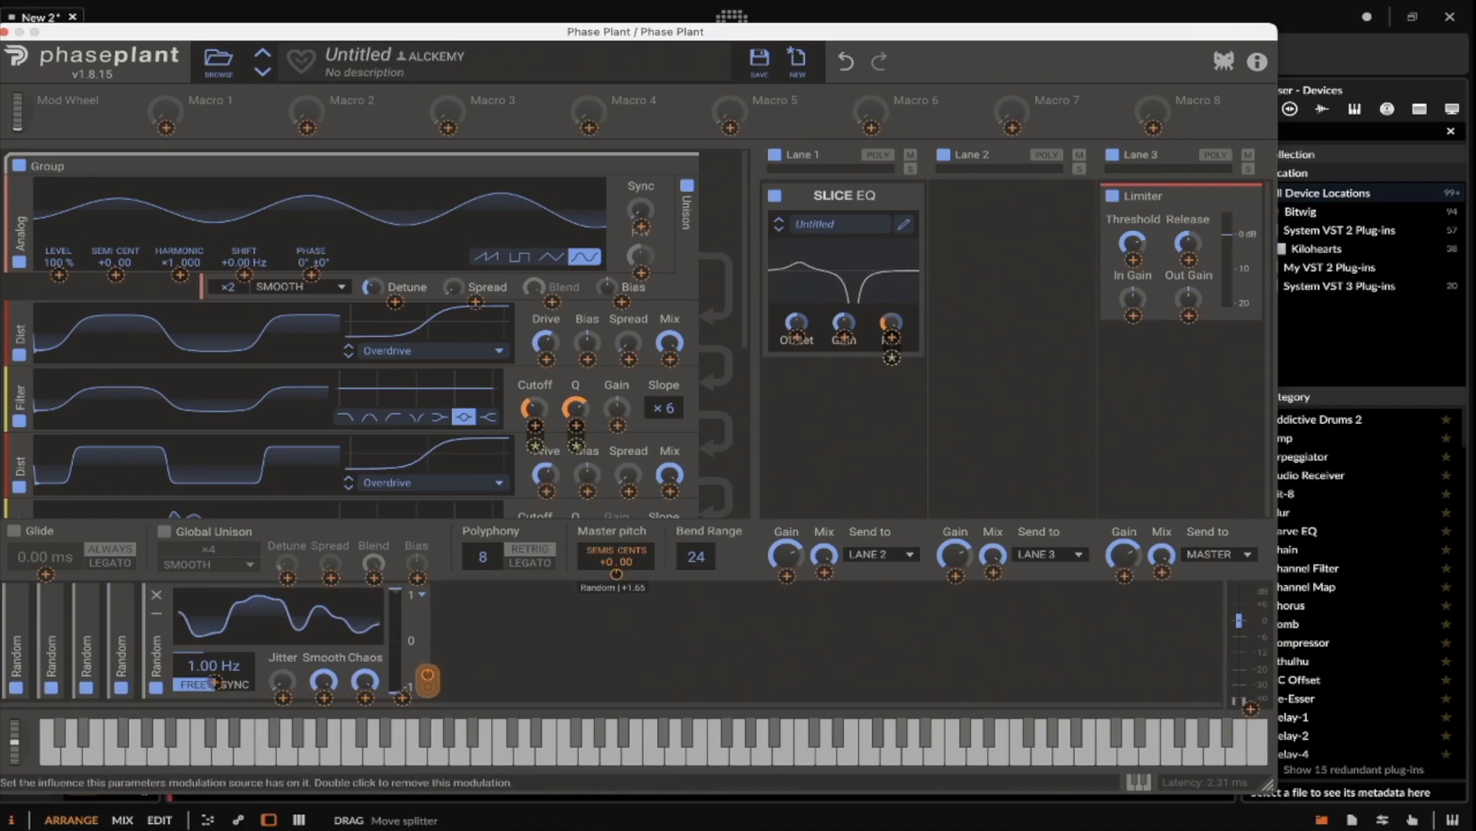
Step: Tempo-sync the fifth Random modulator at 2/16 and turn its Jitter all the way up
{"action": "left_click", "coordinate": [550, 617]}
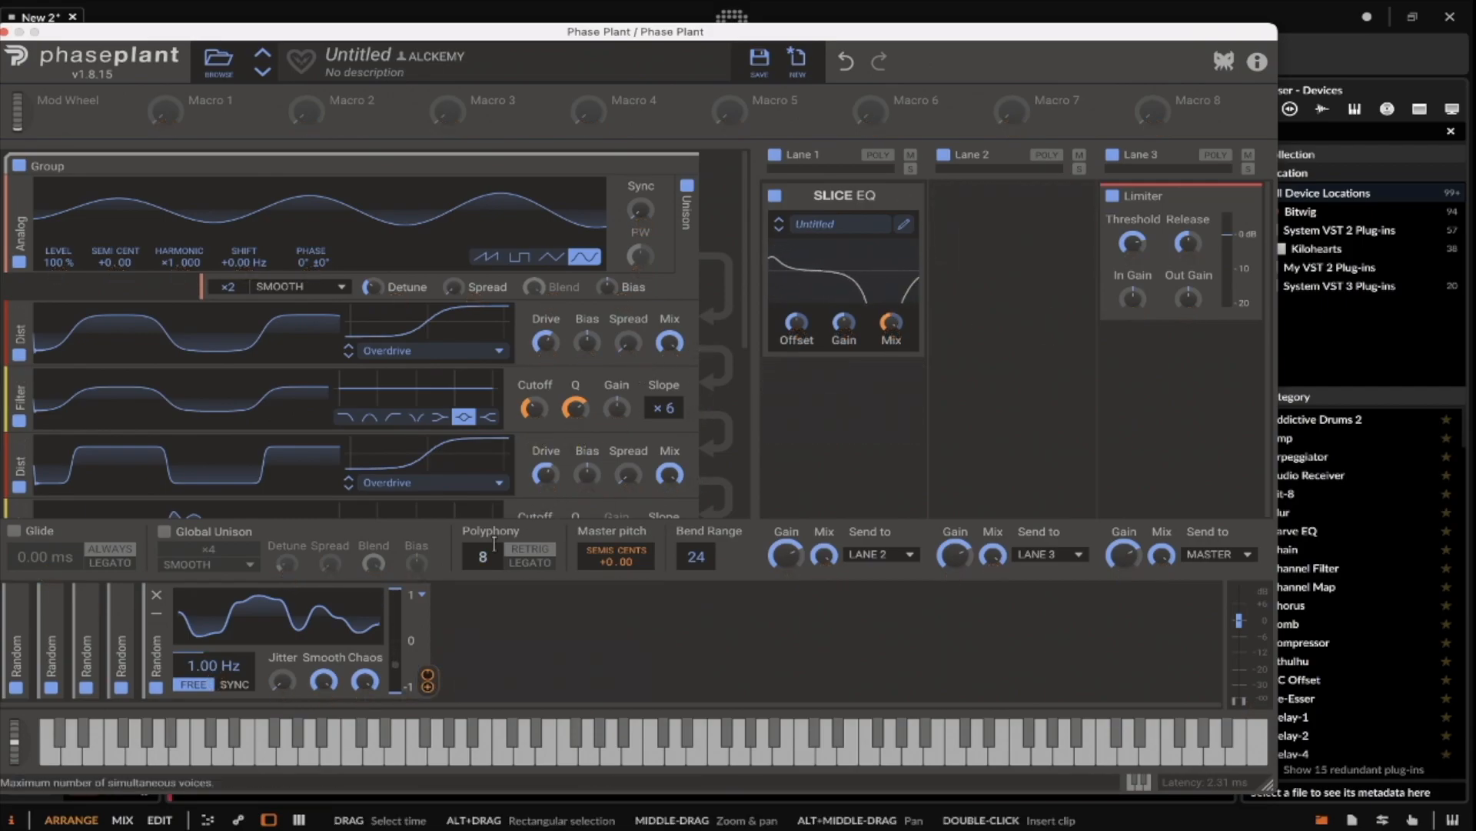
{"action": "left_click", "coordinate": [236, 683]}
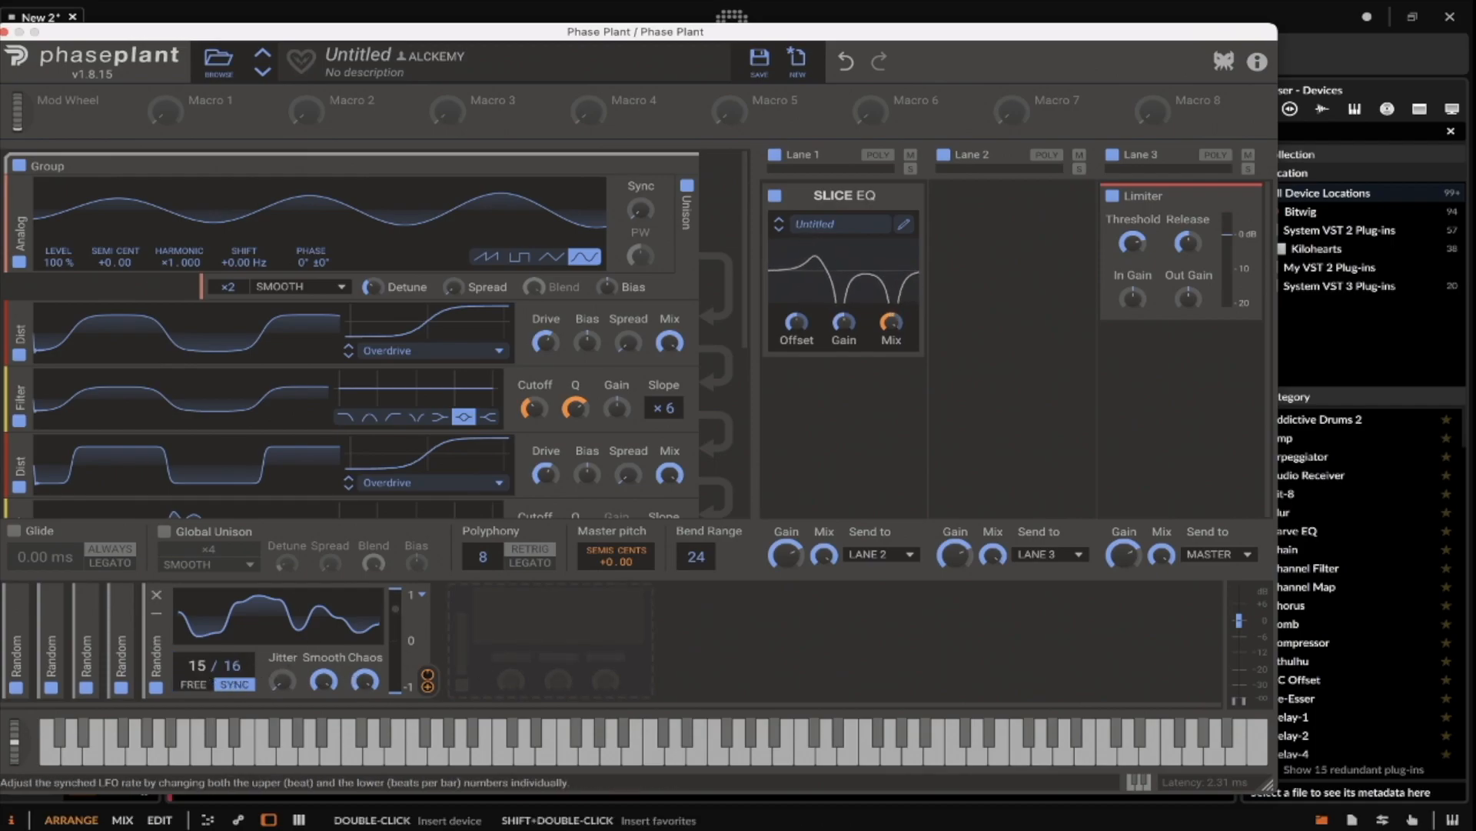
{"action": "left_click_drag", "start_coordinate": [283, 681], "coordinate": [282, 554]}
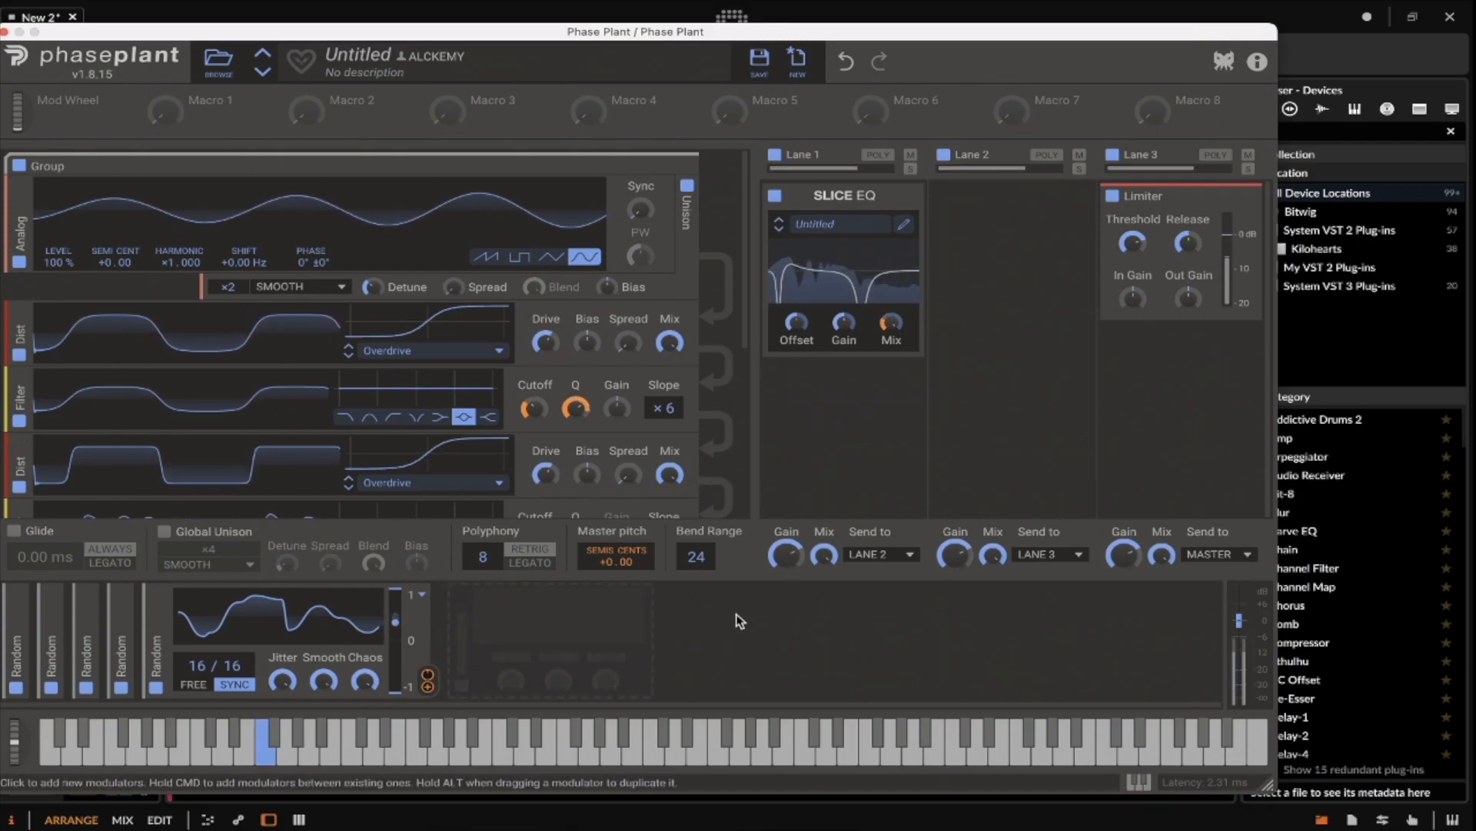
{"action": "left_click_drag", "start_coordinate": [202, 663], "coordinate": [206, 697]}
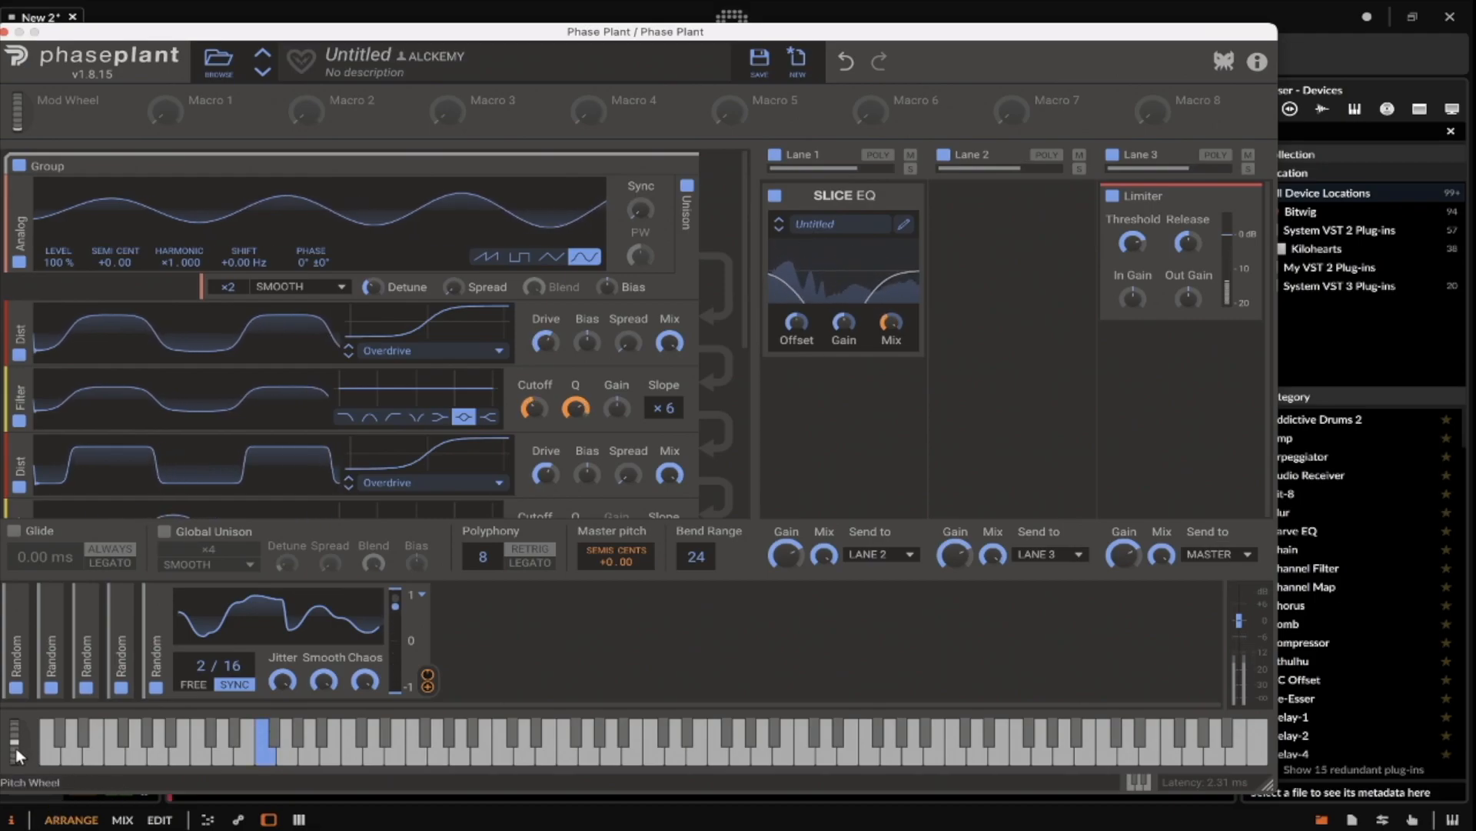
Step: Audition the patch by repeatedly bending a held note down with the pitch wheel
{"action": "left_click_drag", "start_coordinate": [22, 761], "coordinate": [20, 821]}
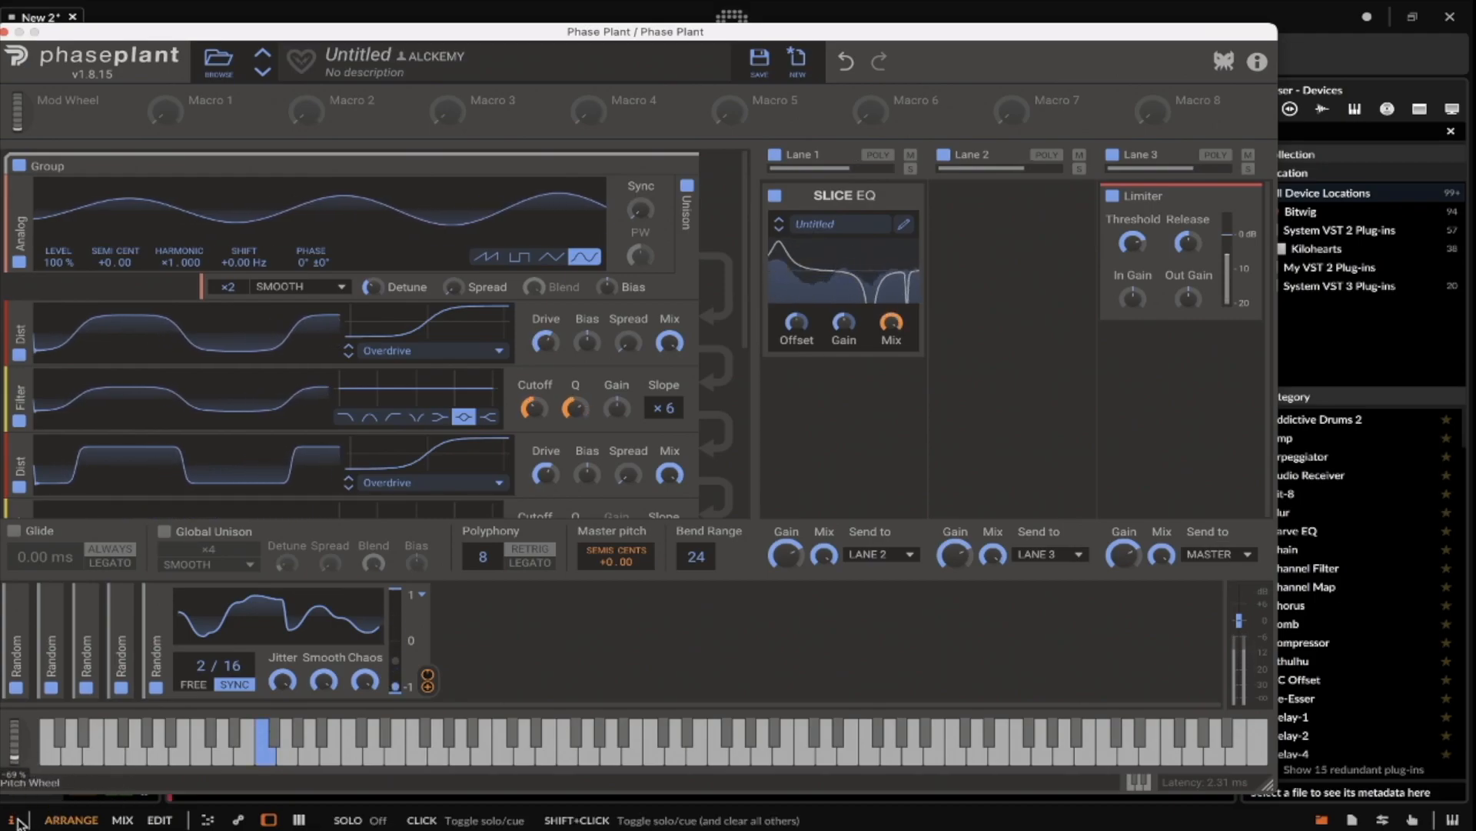
{"action": "left_click_drag", "start_coordinate": [160, 733], "coordinate": [2, 795]}
{"action": "left_click_drag", "start_coordinate": [2, 743], "coordinate": [24, 827]}
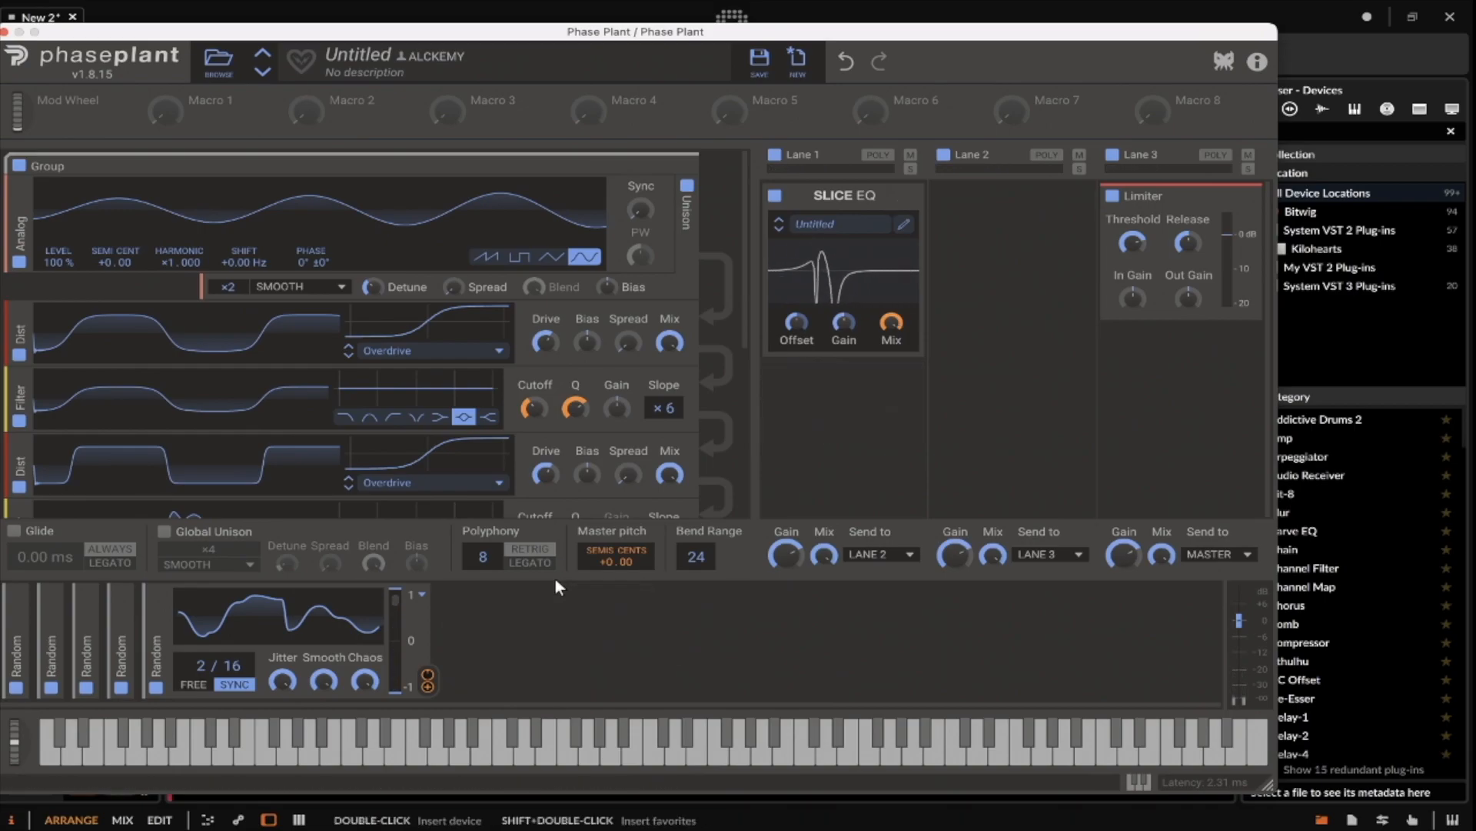
Step: Disable the fifth Random modulator that drives the master pitch
{"action": "left_click", "coordinate": [154, 687]}
{"action": "scroll", "coordinate": [396, 304], "scroll_direction": "down", "scroll_amount": 5}
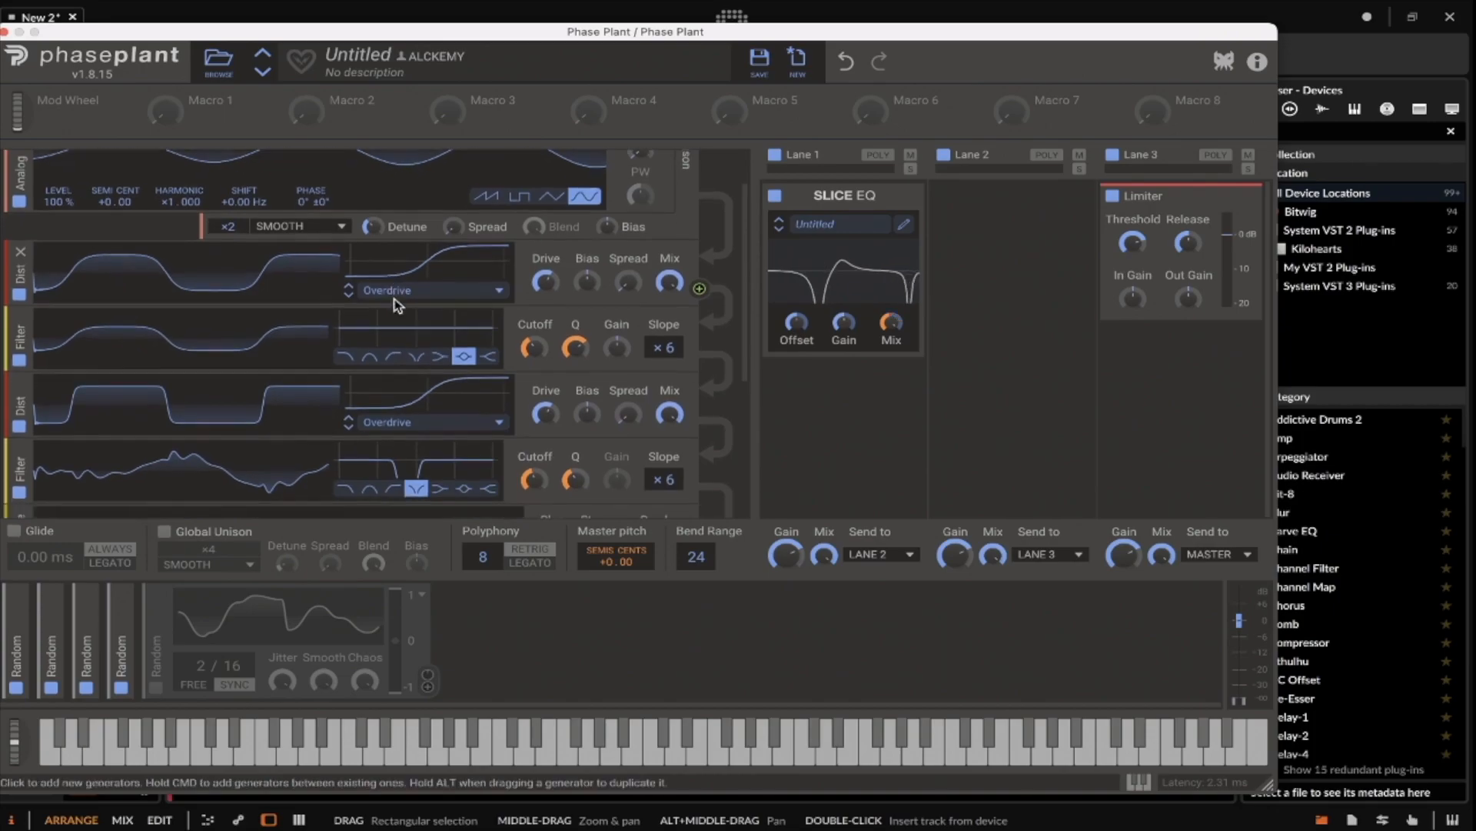
{"action": "scroll", "coordinate": [396, 304], "scroll_direction": "up", "scroll_amount": 5}
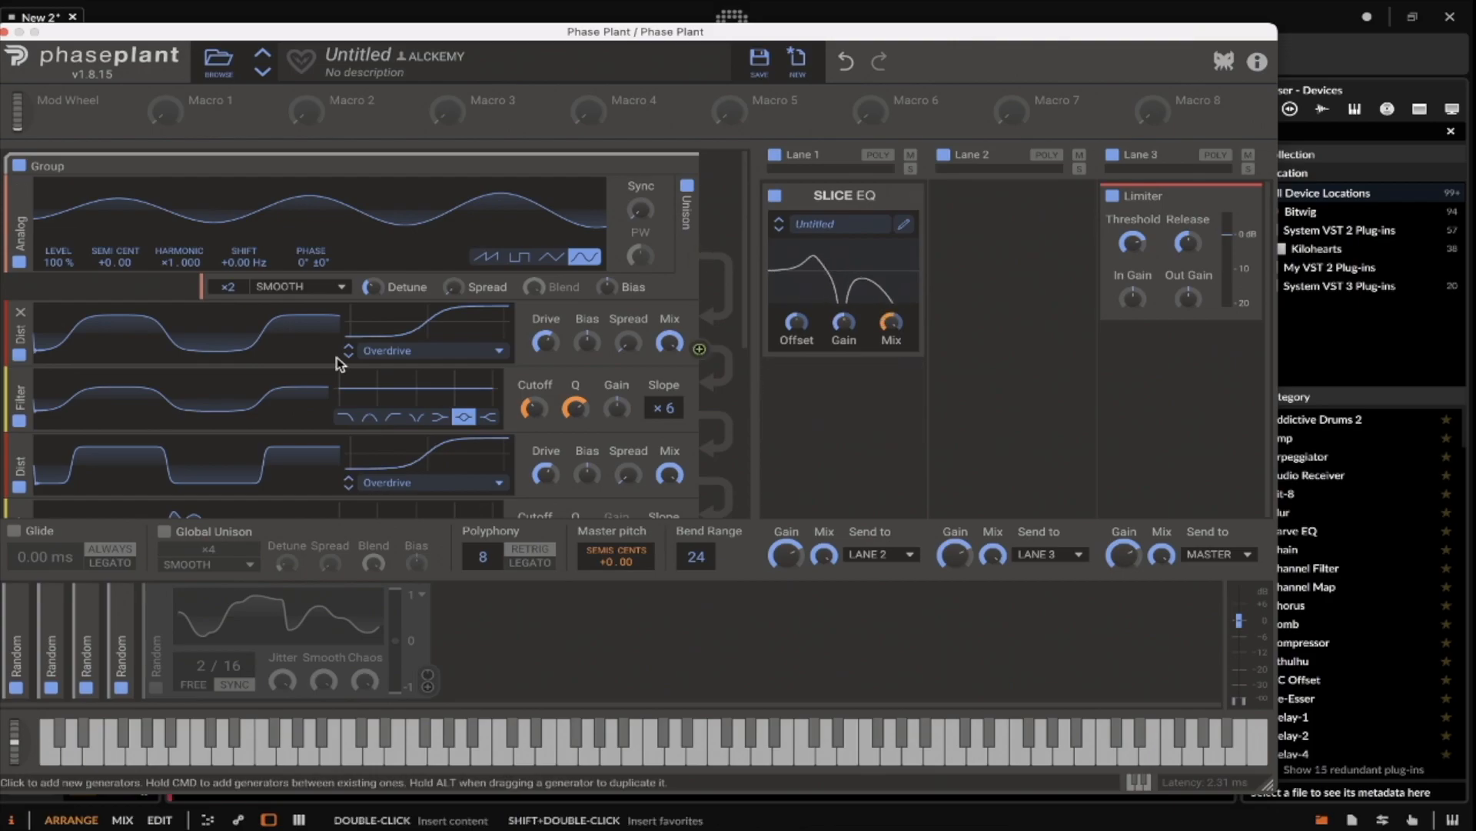
{"action": "scroll", "coordinate": [339, 363], "scroll_direction": "down", "scroll_amount": 3}
{"action": "scroll", "coordinate": [339, 368], "scroll_direction": "down", "scroll_amount": 1}
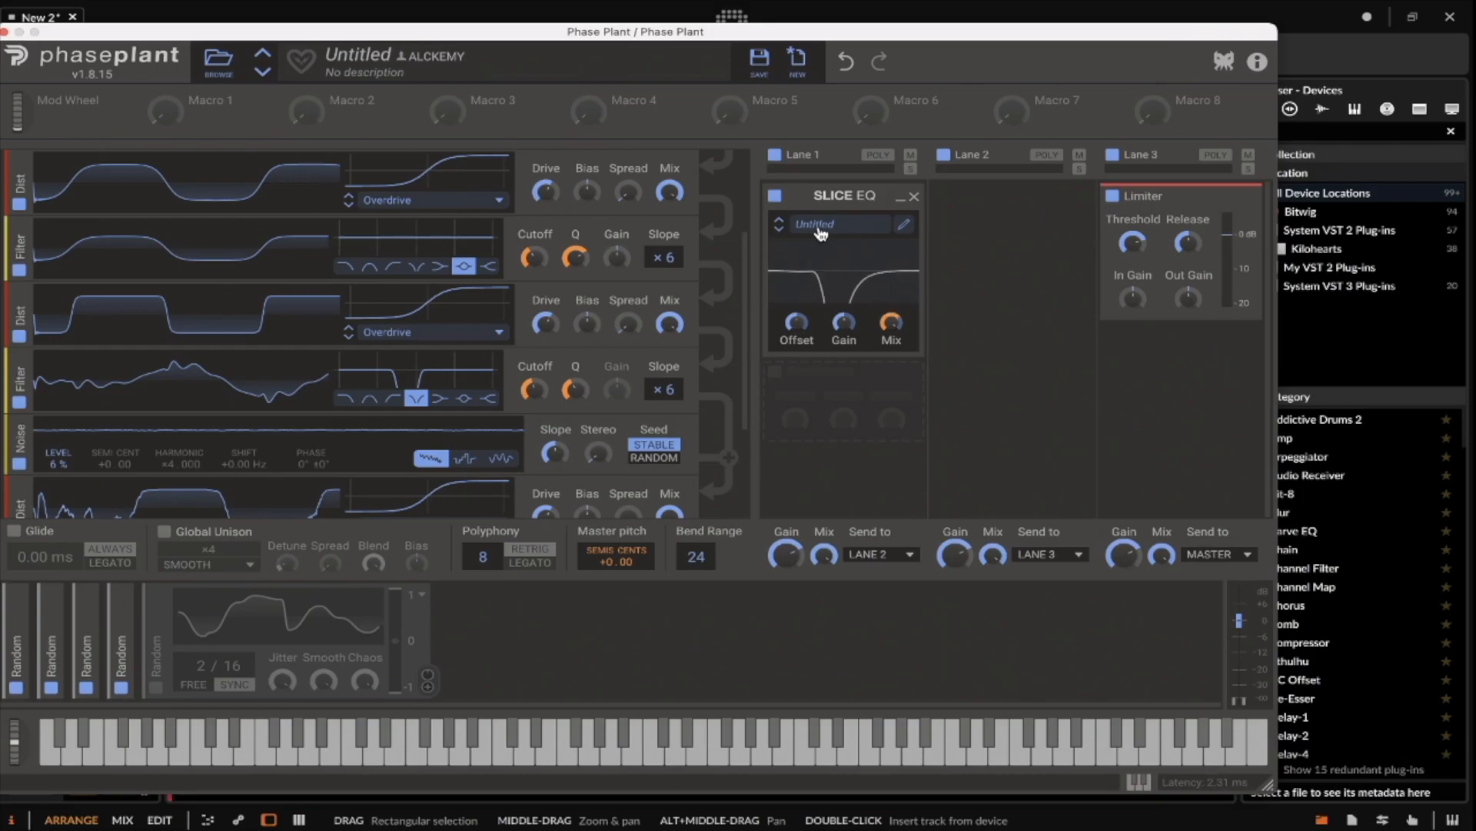
{"action": "scroll", "coordinate": [617, 261], "scroll_direction": "up", "scroll_amount": 3}
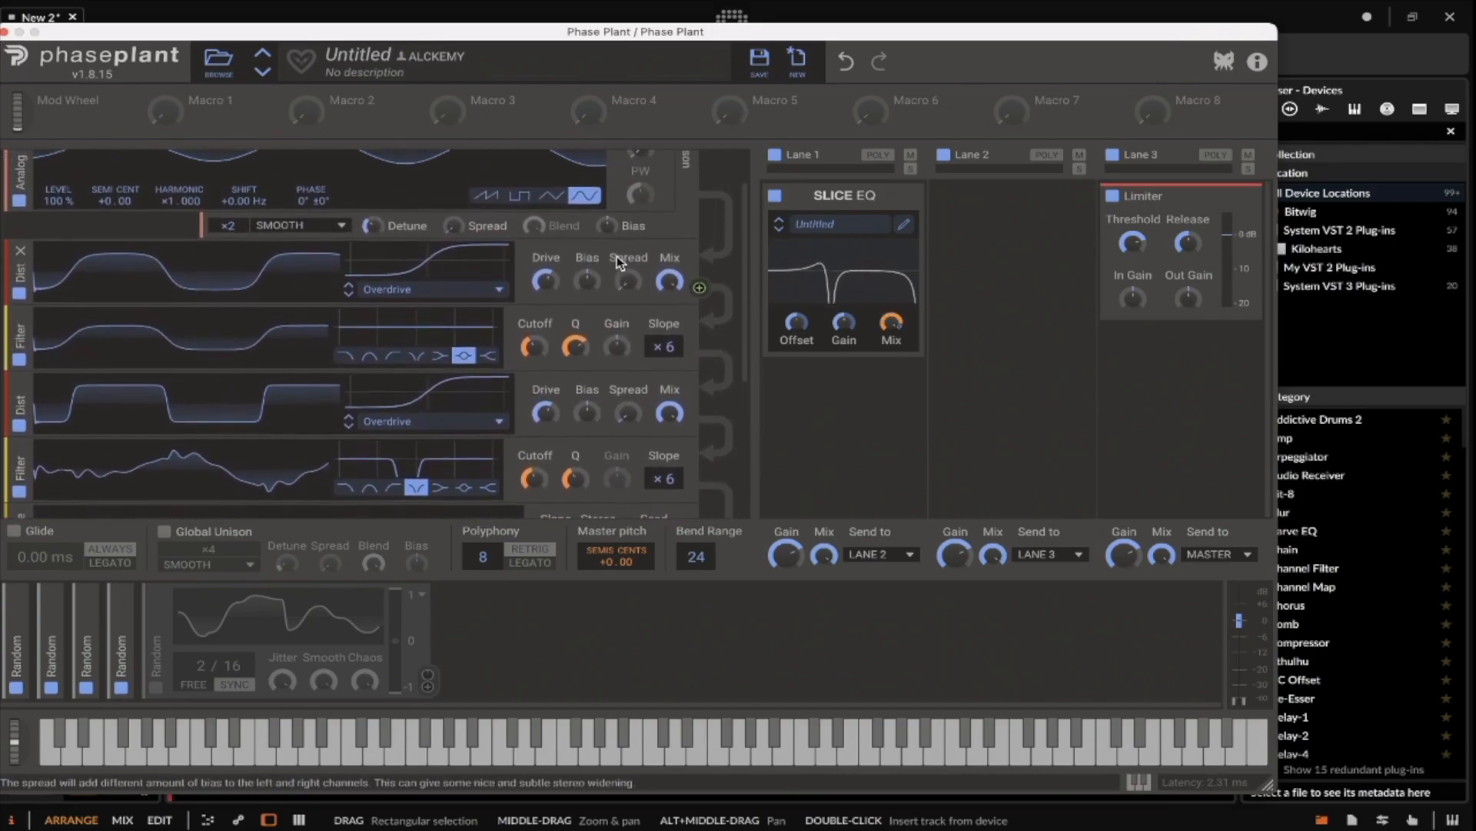
{"action": "scroll", "coordinate": [617, 261], "scroll_direction": "up", "scroll_amount": 2}
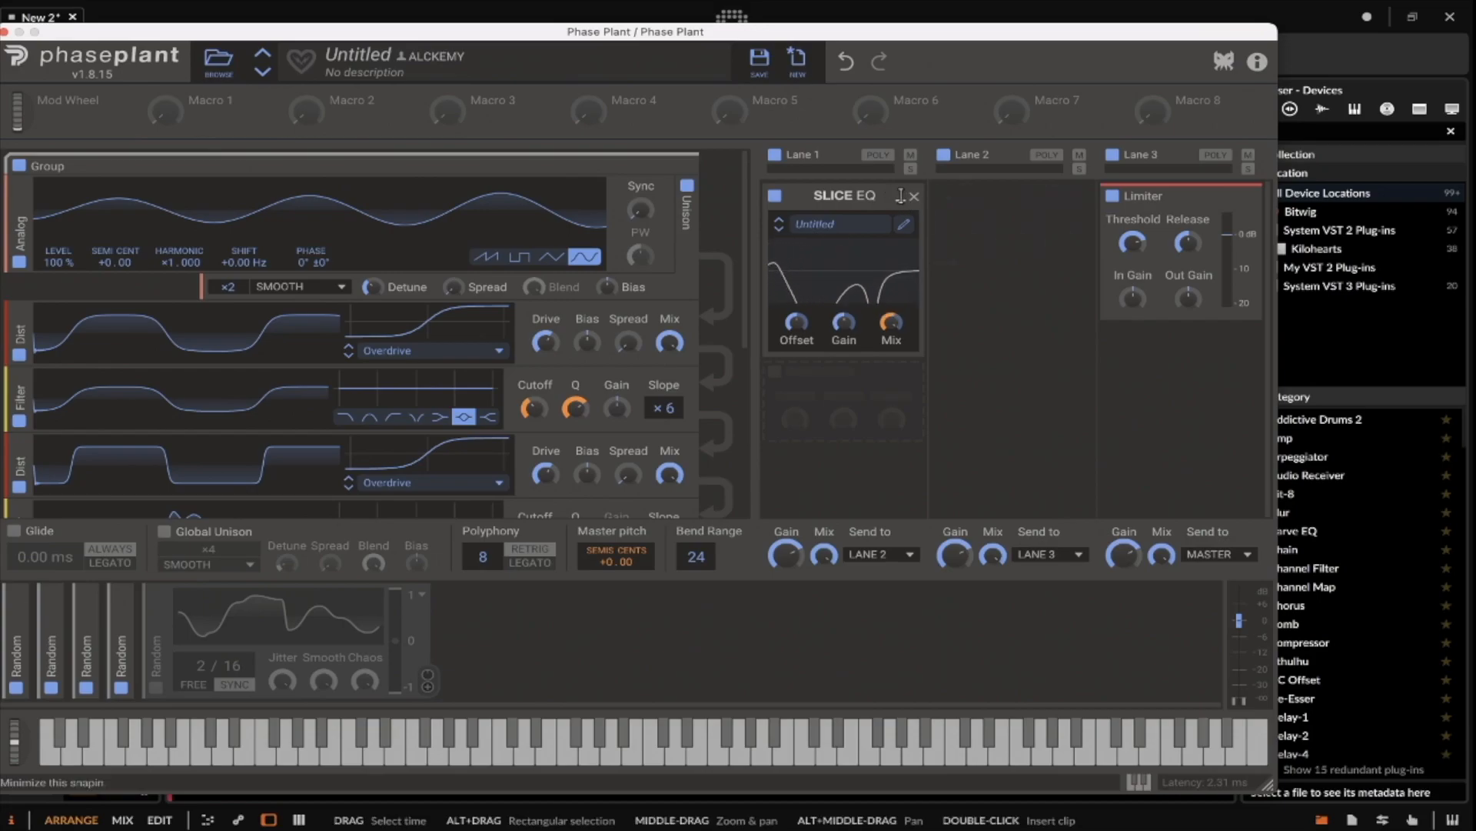
Step: Bypass and minimize the Slice EQ, and disable the first two distortions, both filters and the noise generator
{"action": "left_click", "coordinate": [776, 197]}
{"action": "scroll", "coordinate": [41, 348], "scroll_direction": "down", "scroll_amount": 3}
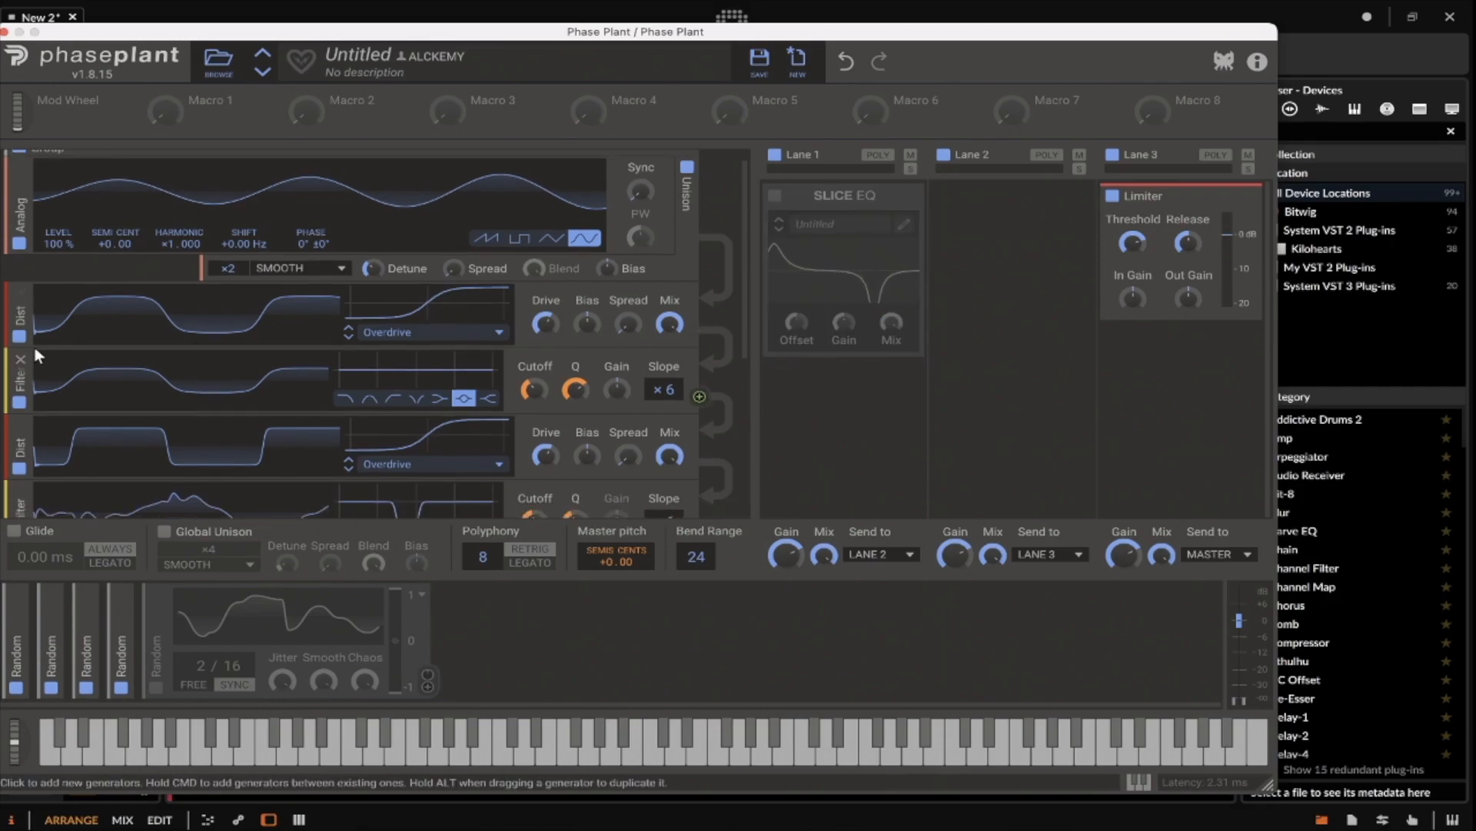
{"action": "left_click", "coordinate": [19, 397]}
{"action": "scroll", "coordinate": [21, 399], "scroll_direction": "down", "scroll_amount": 2}
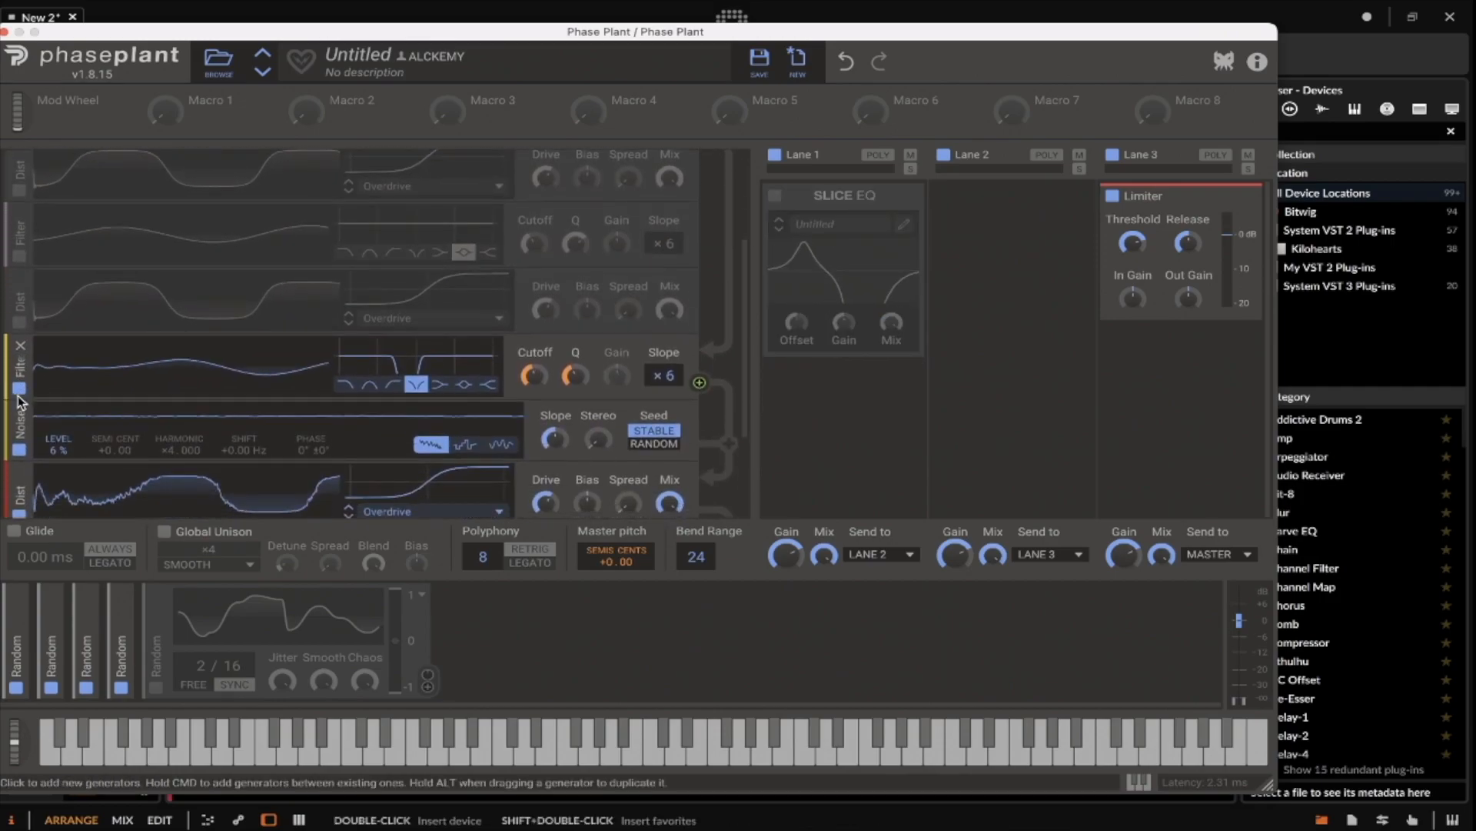
{"action": "left_click", "coordinate": [19, 393]}
{"action": "scroll", "coordinate": [206, 404], "scroll_direction": "up", "scroll_amount": 2}
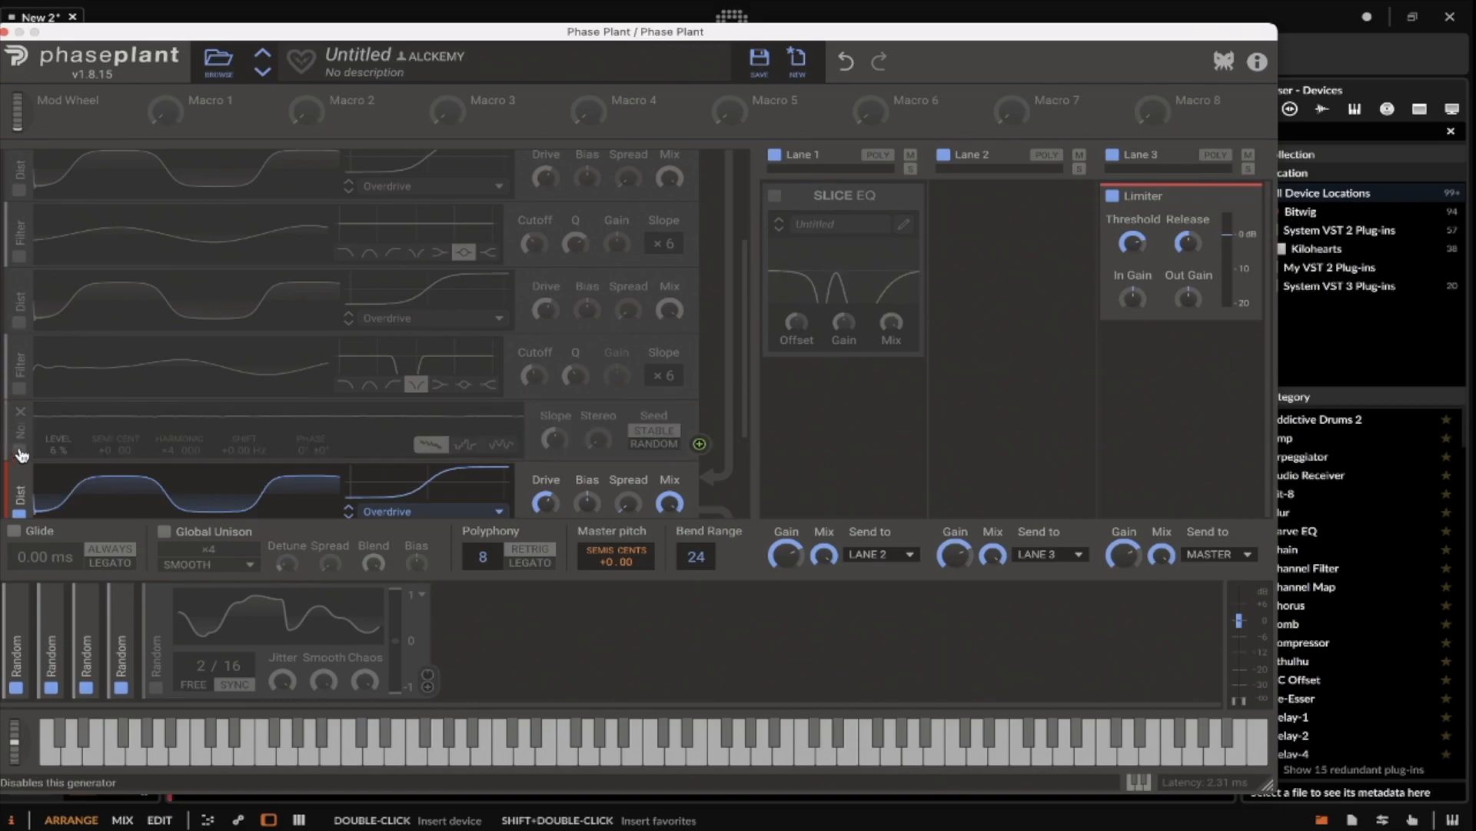
{"action": "scroll", "coordinate": [206, 404], "scroll_direction": "up", "scroll_amount": 1}
{"action": "double_click", "coordinate": [901, 198]}
{"action": "left_click", "coordinate": [820, 243]}
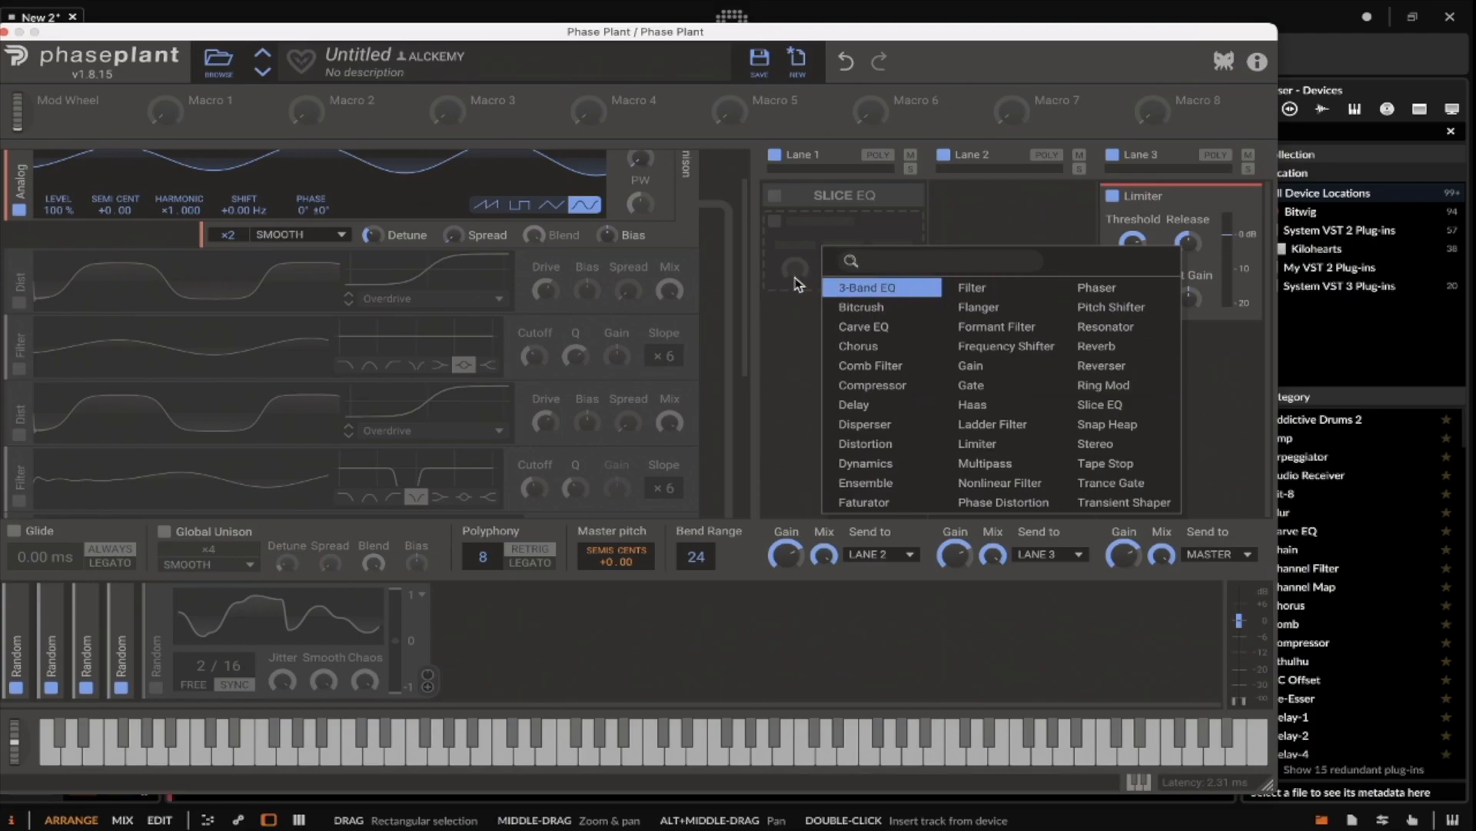
{"action": "left_click", "coordinate": [962, 286]}
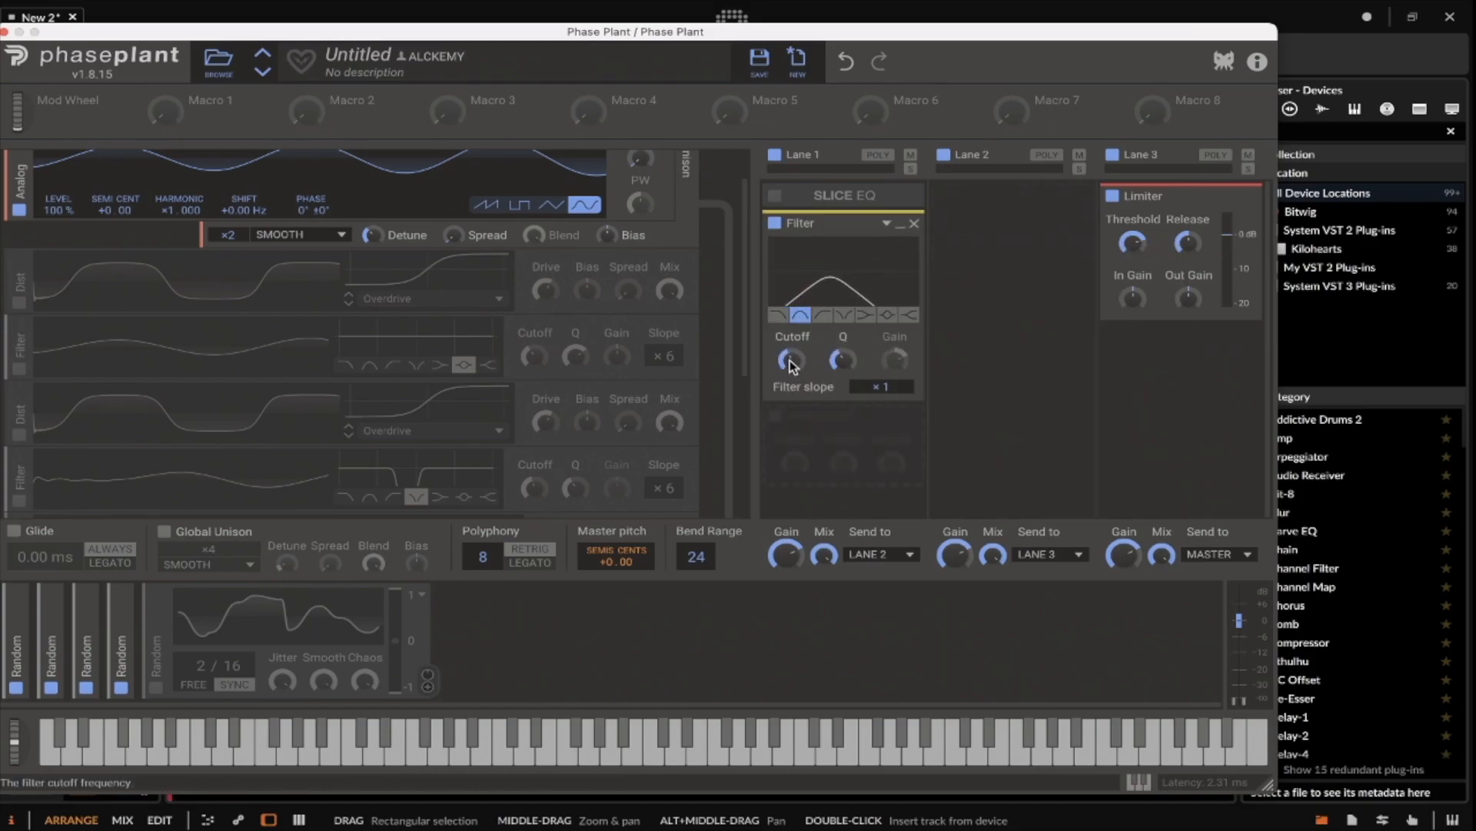
{"action": "left_click", "coordinate": [914, 223]}
Step: Add a Nonlinear Filter below the Slice EQ in Lane 1 and make it a band pass
{"action": "left_click", "coordinate": [817, 235]}
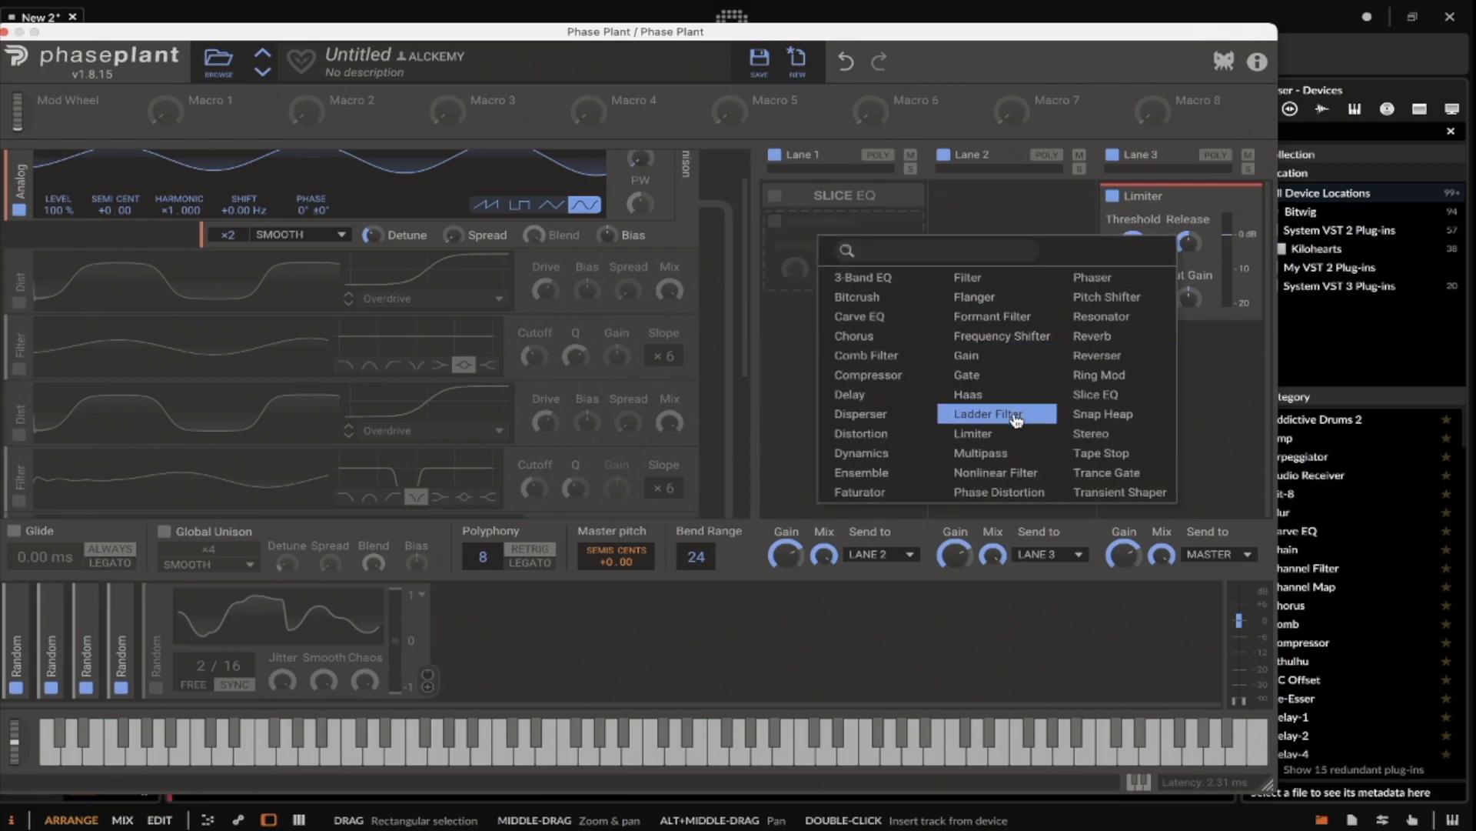
{"action": "left_click", "coordinate": [998, 472]}
{"action": "left_click", "coordinate": [825, 314]}
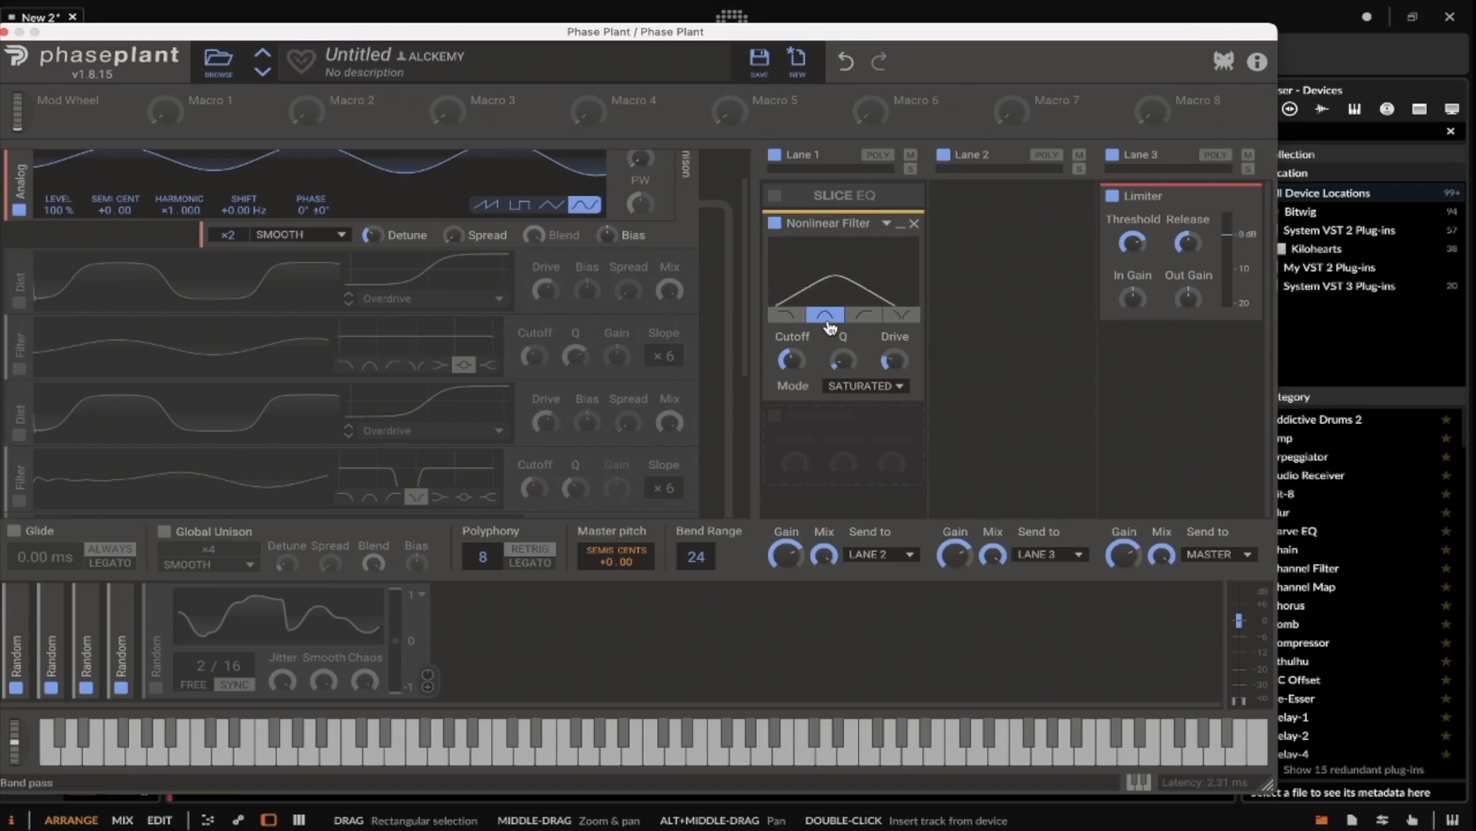
Step: Lower the Nonlinear Filter's Cutoff into the bass range and raise its Drive to maximum, keeping the Saturated mode
{"action": "scroll", "coordinate": [359, 232], "scroll_direction": "up", "scroll_amount": 2}
{"action": "left_click_drag", "start_coordinate": [799, 359], "coordinate": [805, 376]}
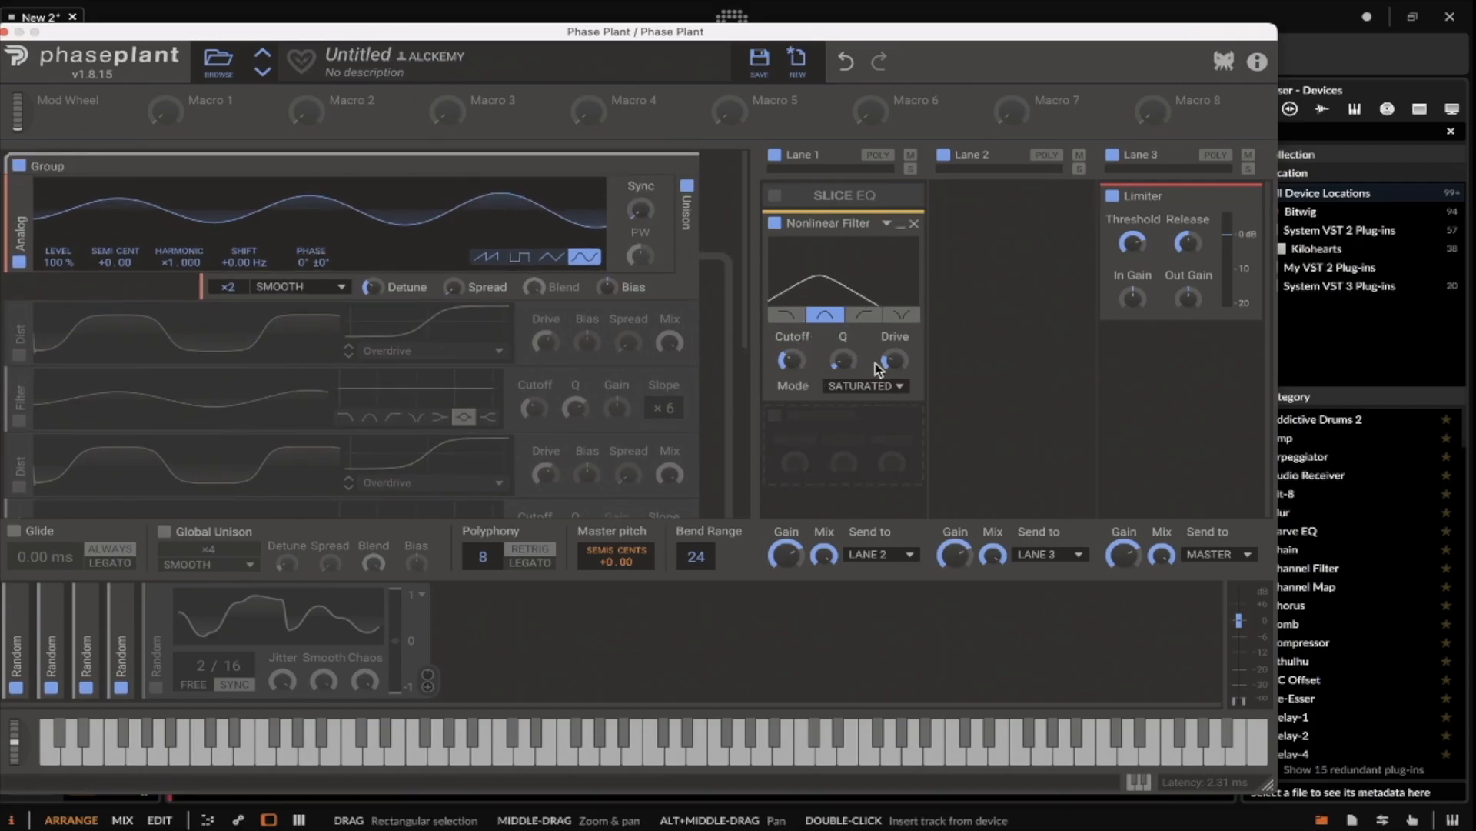
{"action": "mouse_move", "coordinate": [792, 360]}
{"action": "left_mouse_down"}
{"action": "mouse_move", "coordinate": [792, 346]}
{"action": "mouse_move", "coordinate": [792, 365]}
{"action": "left_mouse_up"}
{"action": "left_click_drag", "start_coordinate": [892, 358], "coordinate": [892, 259]}
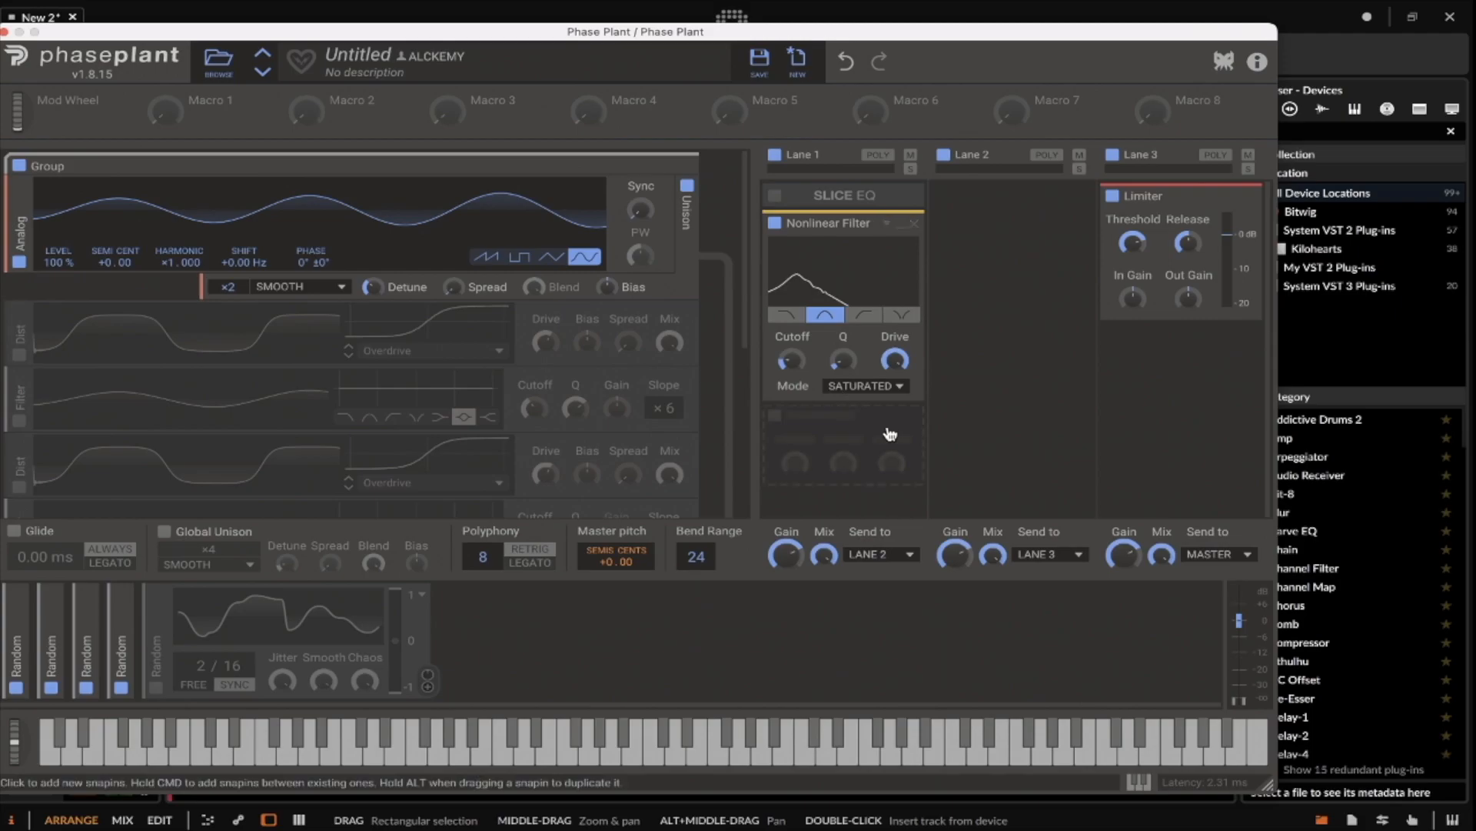
{"action": "left_click", "coordinate": [854, 385]}
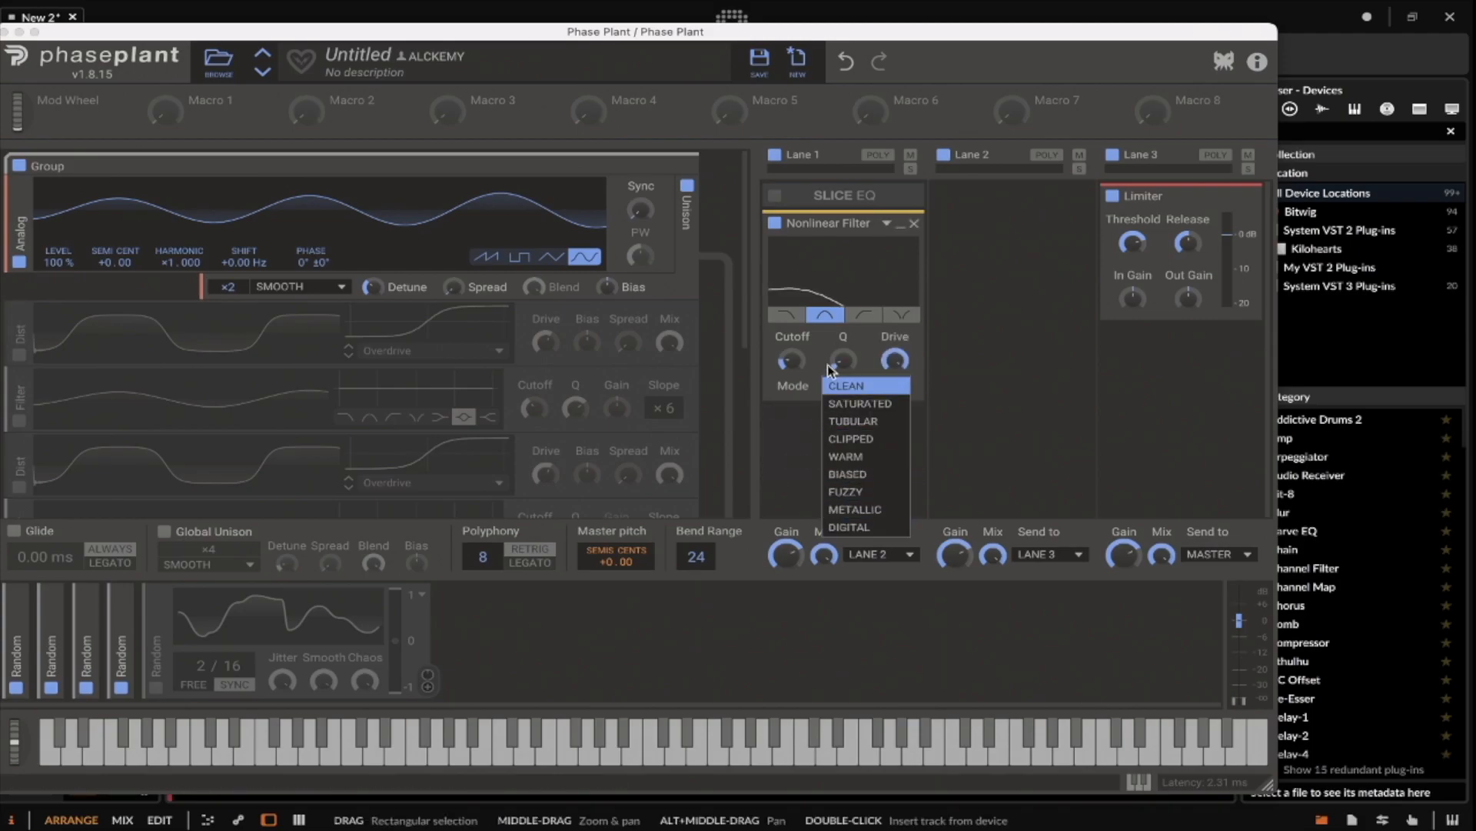
{"action": "left_click", "coordinate": [804, 368]}
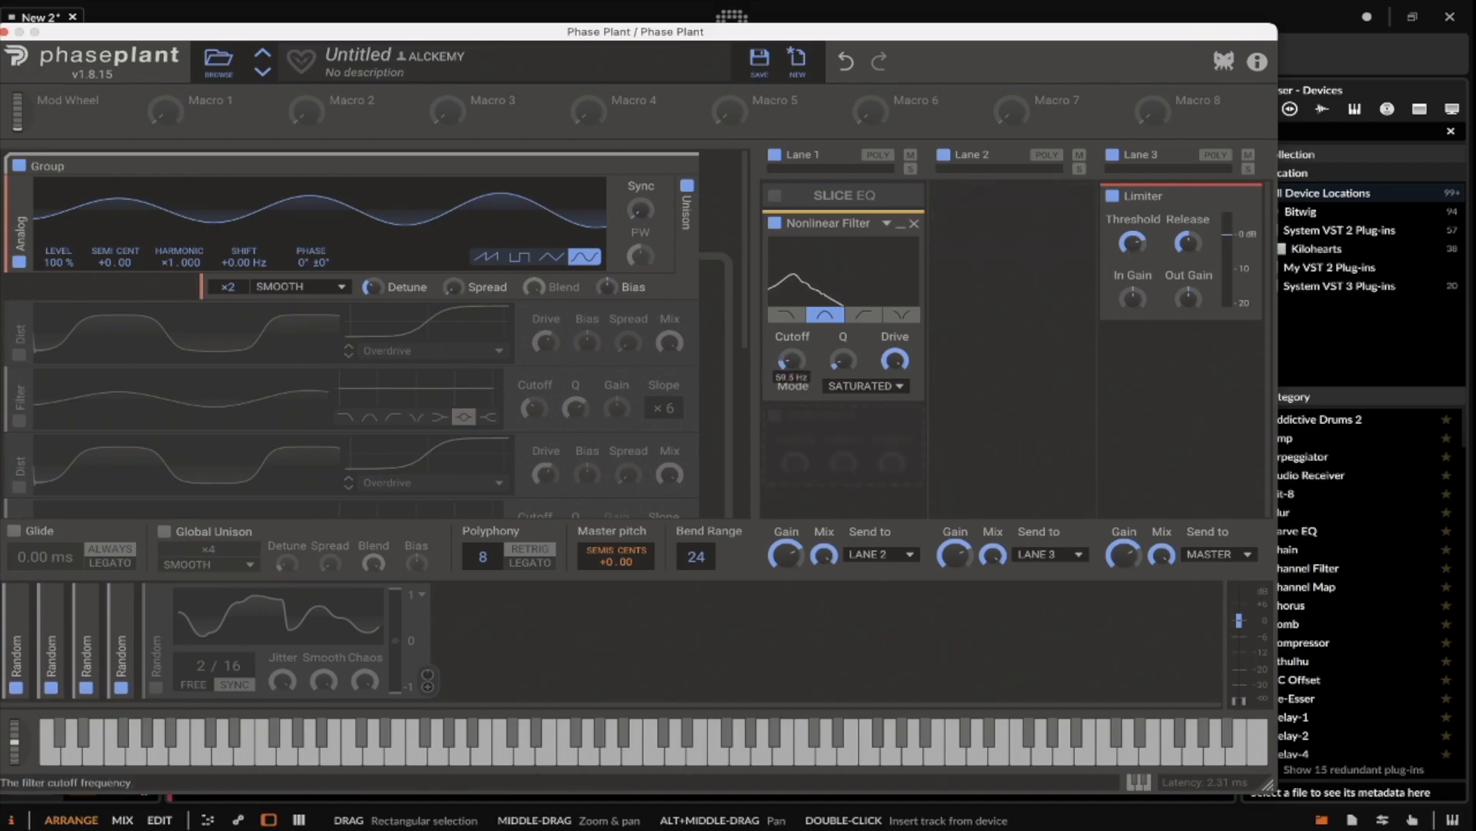
{"action": "left_click_drag", "start_coordinate": [792, 360], "coordinate": [792, 355]}
{"action": "mouse_move", "coordinate": [792, 359]}
{"action": "left_mouse_down"}
{"action": "mouse_move", "coordinate": [792, 347]}
{"action": "mouse_move", "coordinate": [792, 373]}
{"action": "left_mouse_up"}
Step: Add another Random modulator with full smoothing and modulate the Nonlinear Filter's Cutoff with it
{"action": "left_click", "coordinate": [537, 678]}
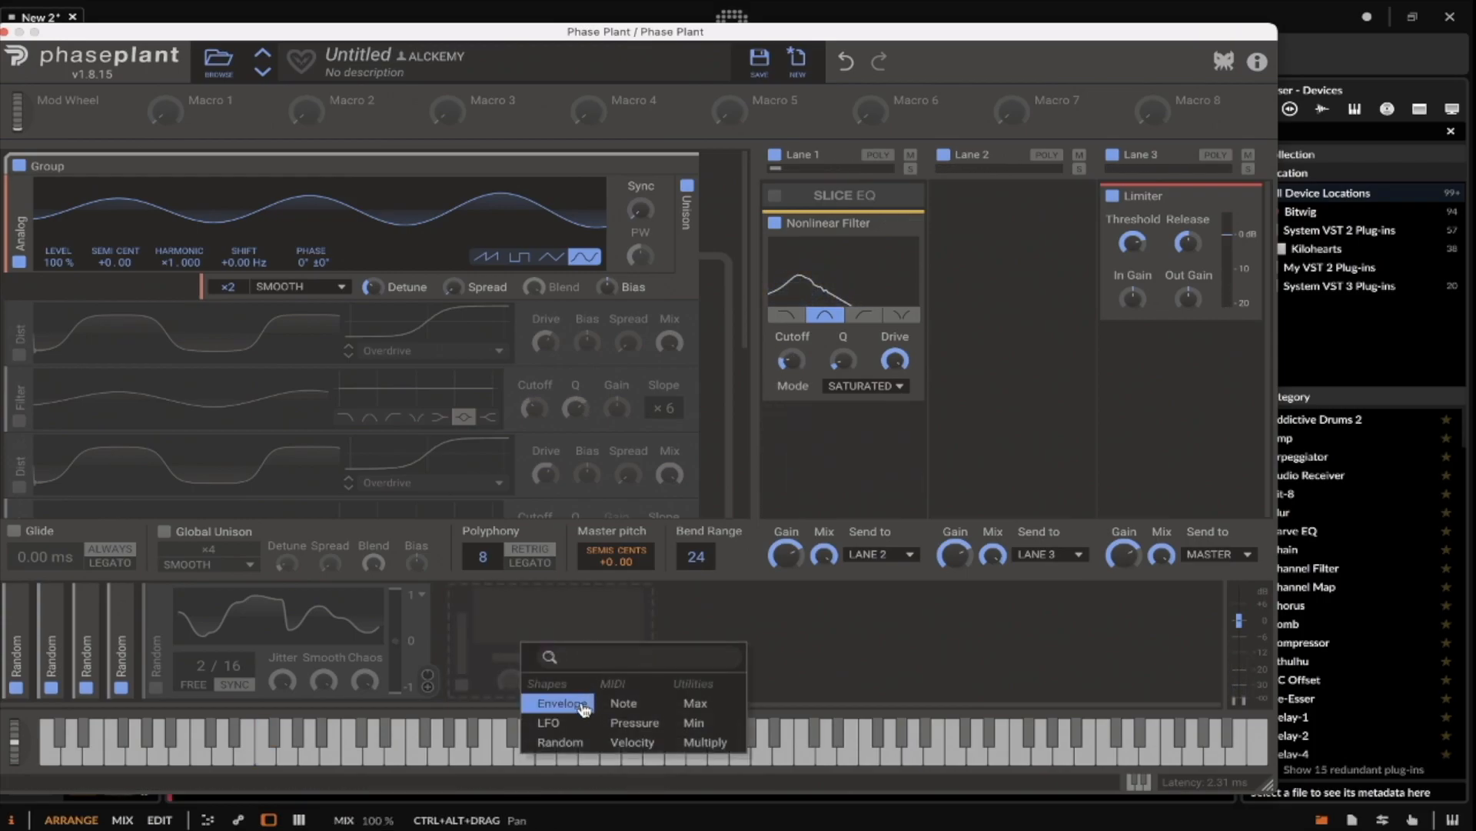
{"action": "left_click", "coordinate": [566, 739]}
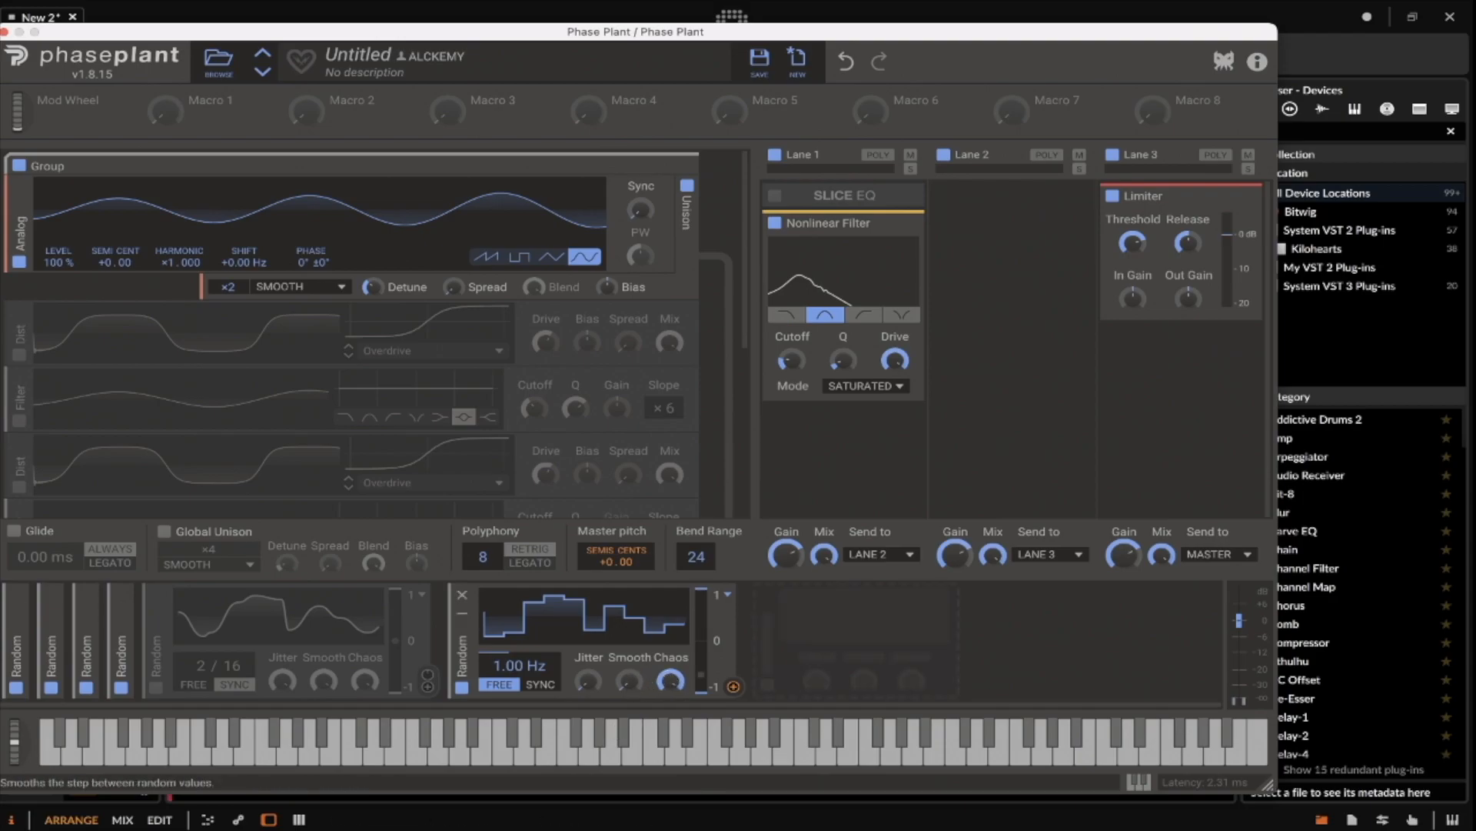
{"action": "left_click_drag", "start_coordinate": [629, 684], "coordinate": [631, 607]}
{"action": "left_click", "coordinate": [734, 686]}
{"action": "left_click_drag", "start_coordinate": [792, 379], "coordinate": [791, 377]}
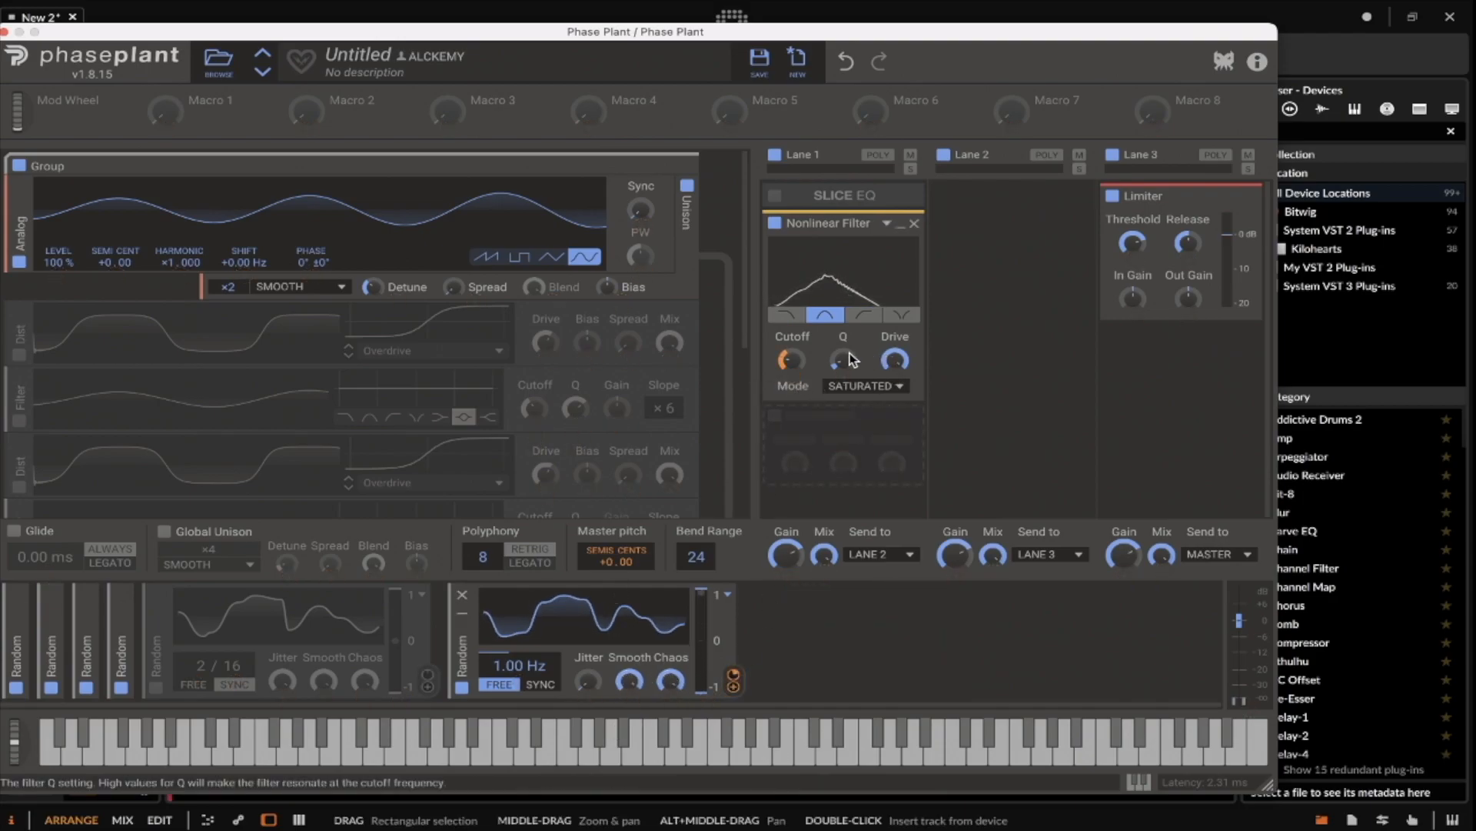
Step: Stack two duplicates of the Nonlinear Filter in Lane 1 and tempo-sync their Random modulator at 2/16
{"action": "left_click", "coordinate": [846, 222]}
{"action": "left_click_drag", "start_coordinate": [848, 223], "coordinate": [863, 251]}
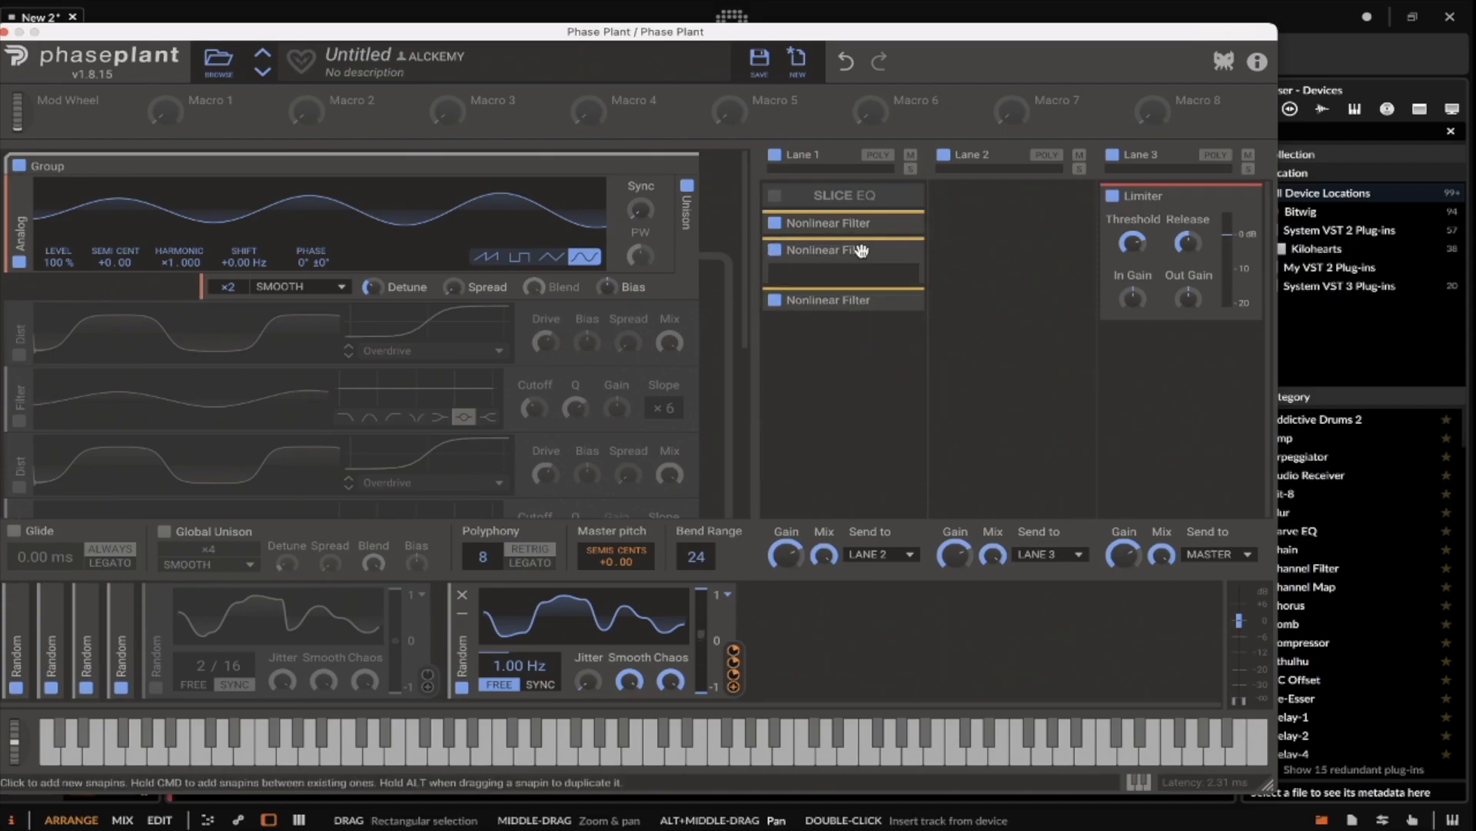
{"action": "left_click", "coordinate": [901, 279]}
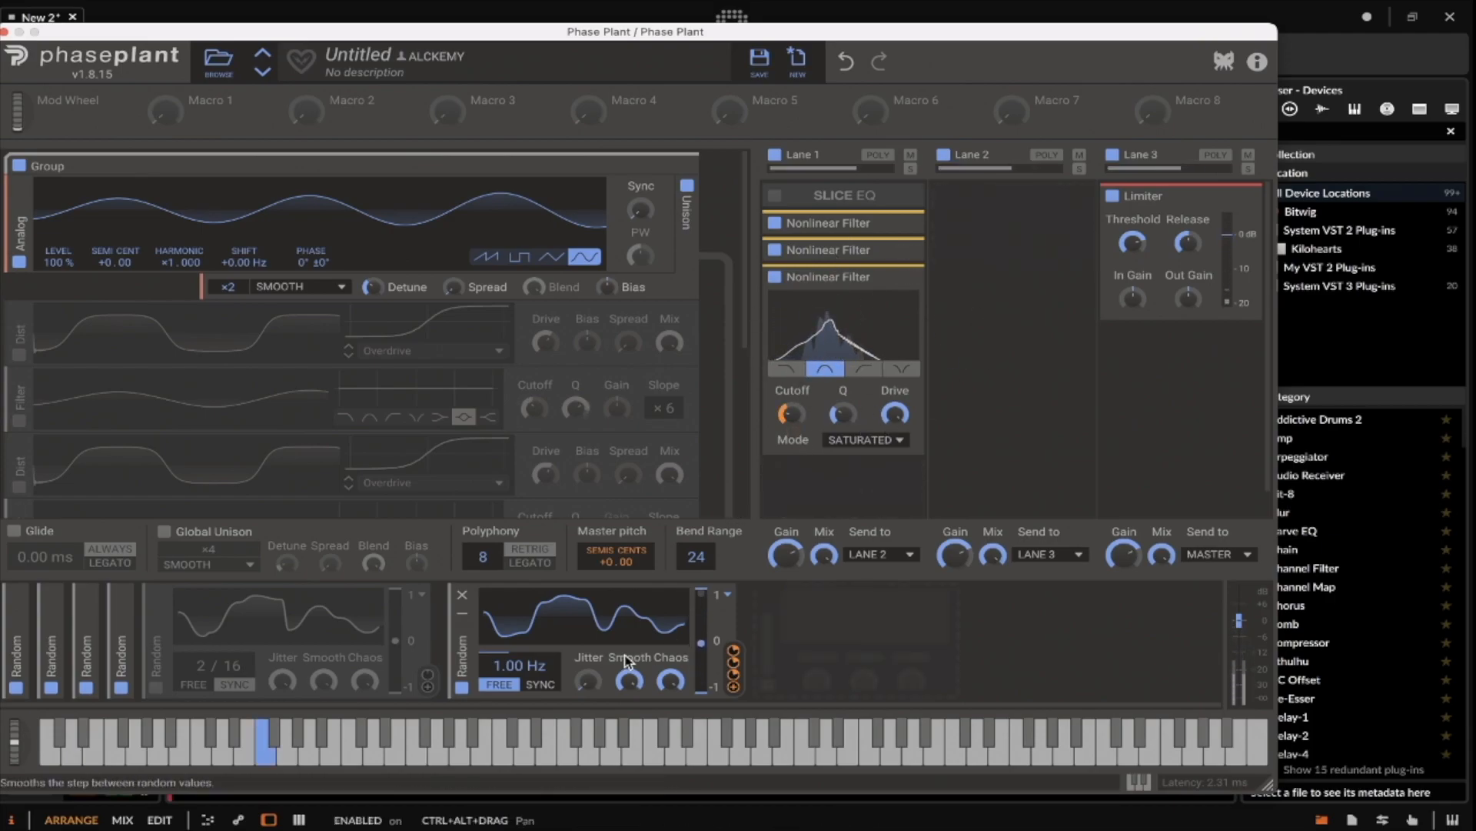
{"action": "left_click", "coordinate": [540, 683]}
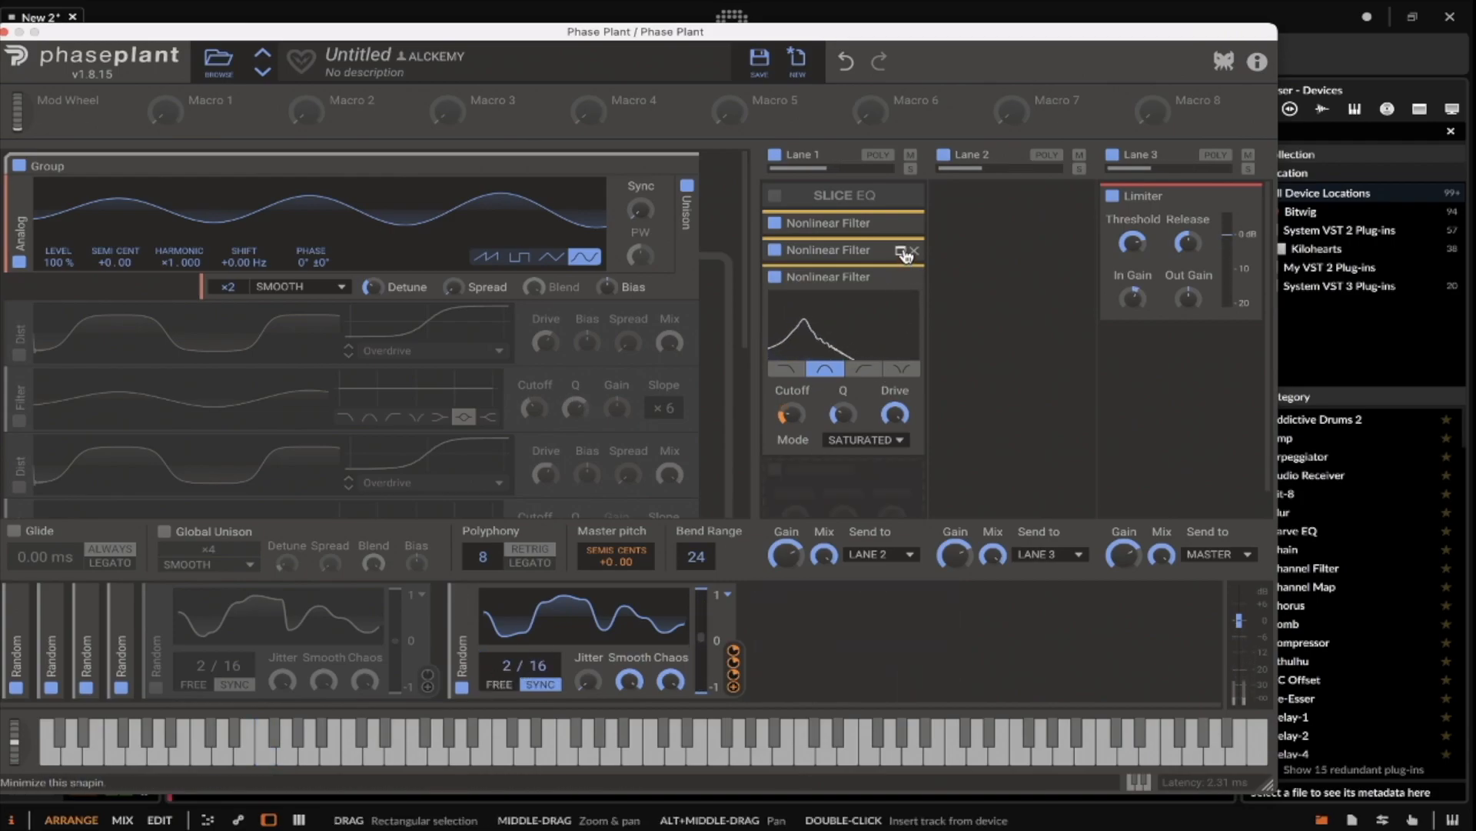
Step: Expand the first Nonlinear Filter and set its mode to Tubular
{"action": "left_click", "coordinate": [899, 224]}
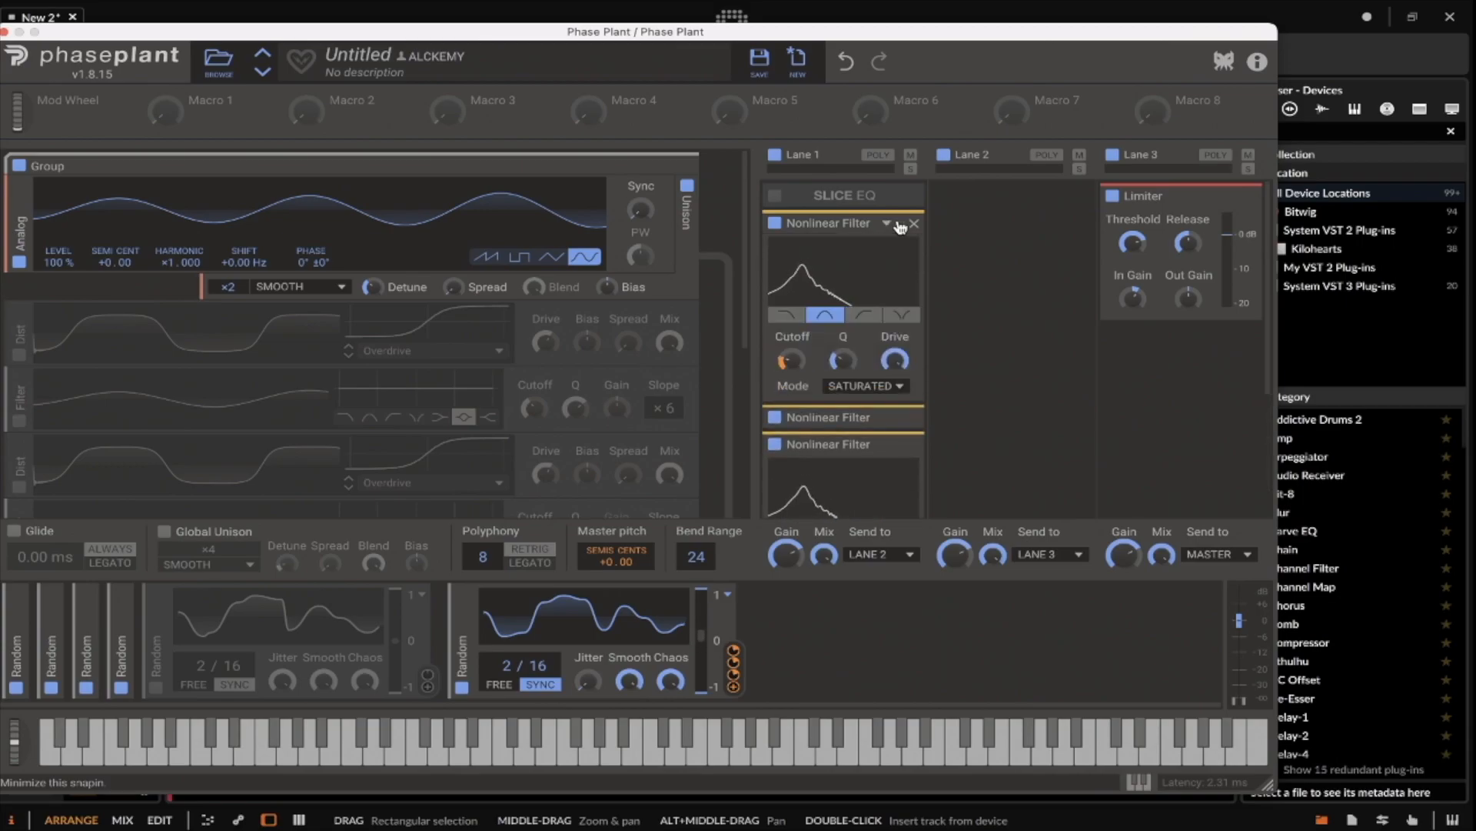
{"action": "left_click", "coordinate": [850, 385]}
{"action": "left_click", "coordinate": [853, 422]}
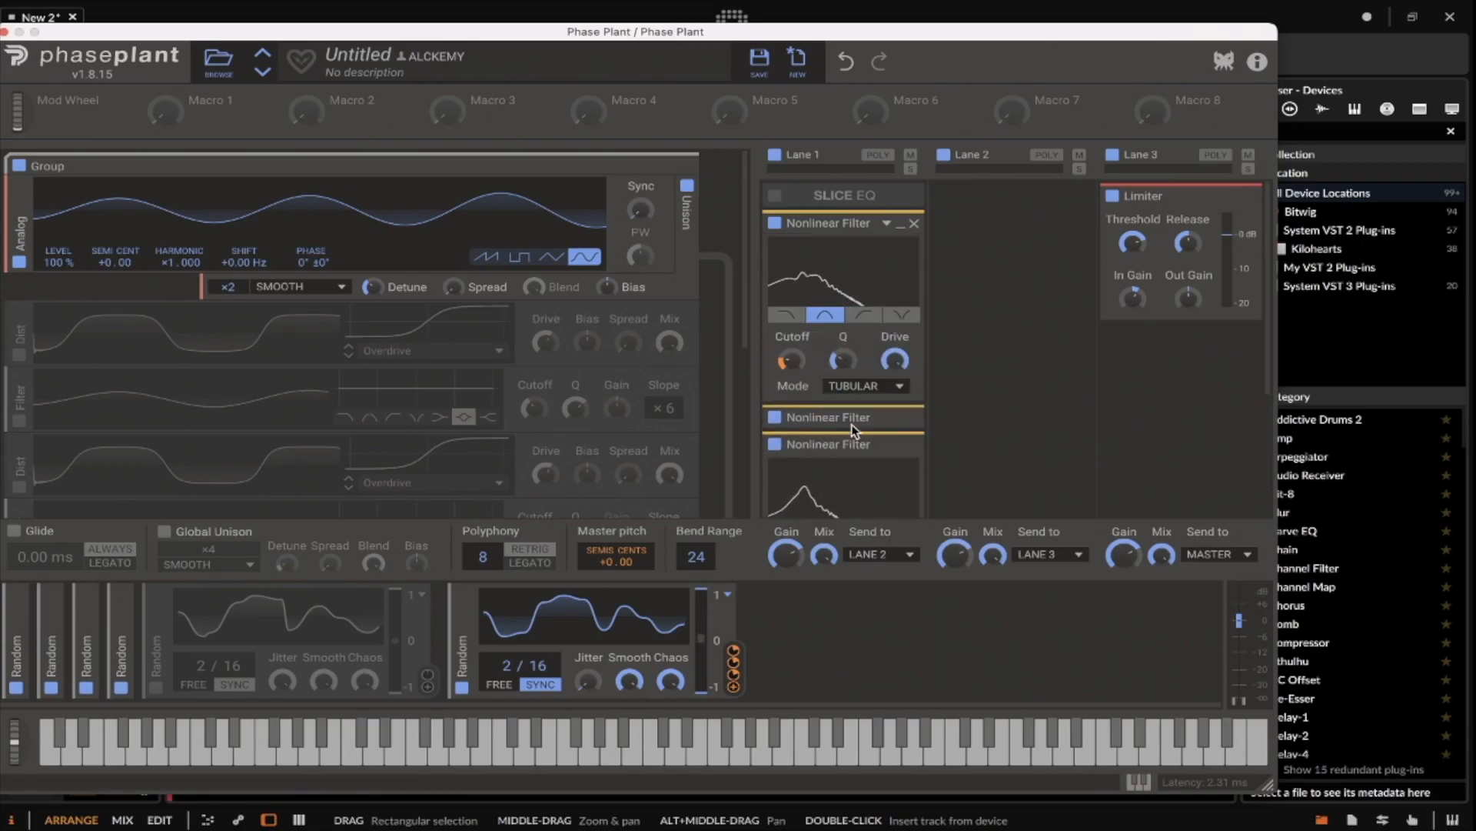
Step: Raise the second Nonlinear Filter's Cutoff slightly and increase the first one's Q
{"action": "left_click", "coordinate": [900, 224]}
{"action": "left_click", "coordinate": [900, 252]}
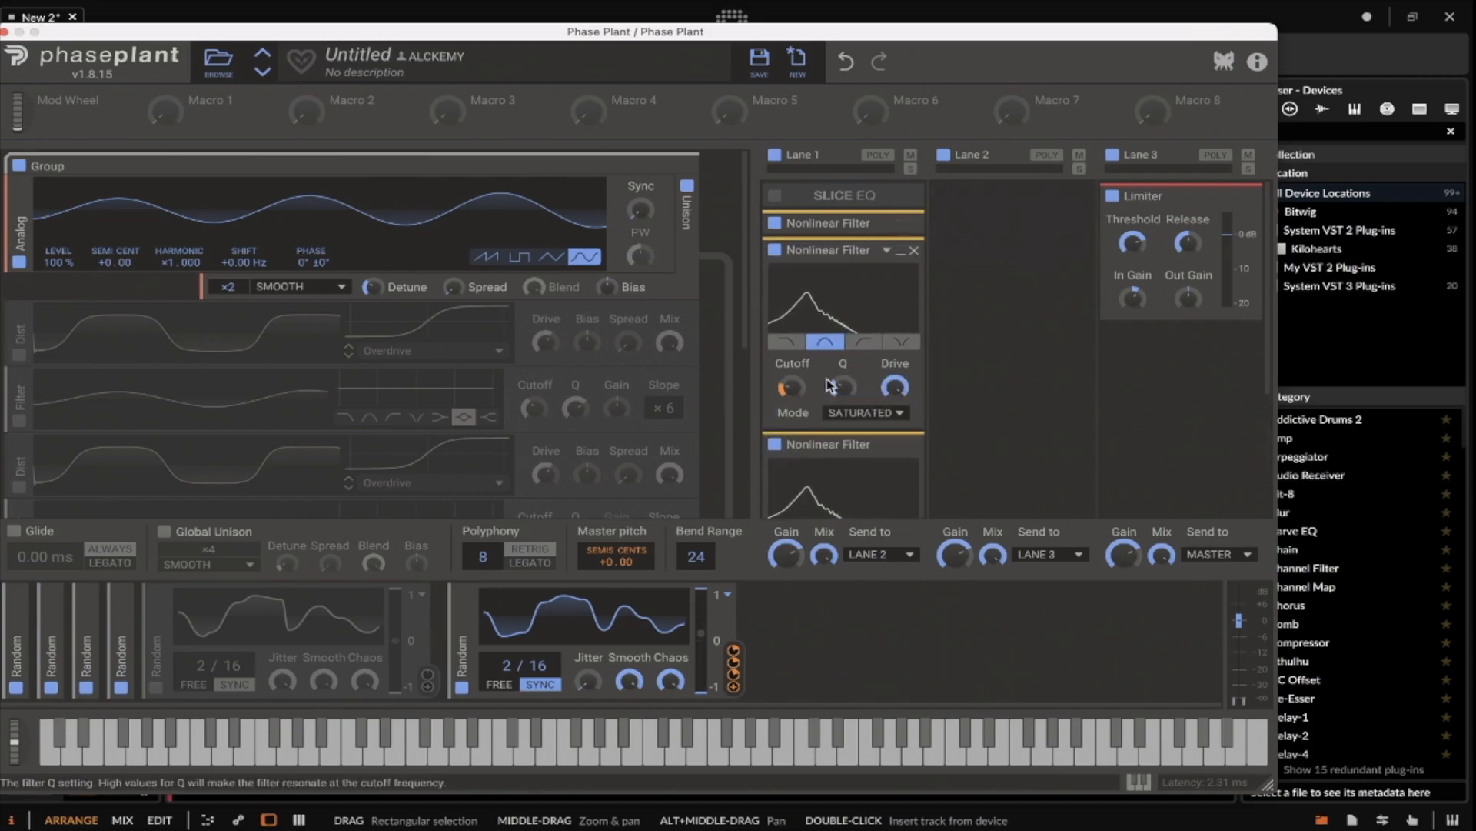
{"action": "left_click_drag", "start_coordinate": [790, 387], "coordinate": [791, 376]}
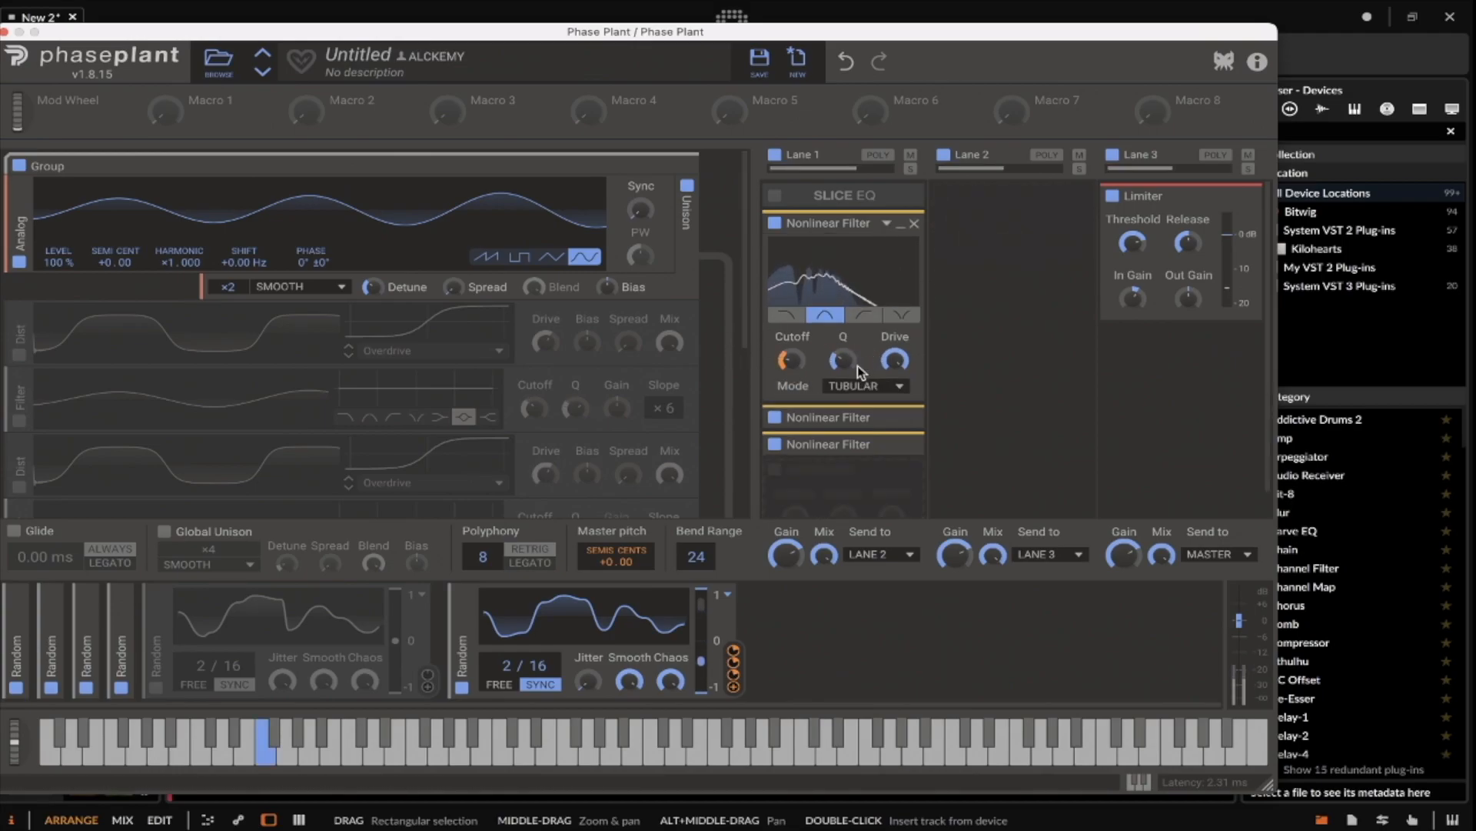
{"action": "left_click_drag", "start_coordinate": [846, 361], "coordinate": [846, 357]}
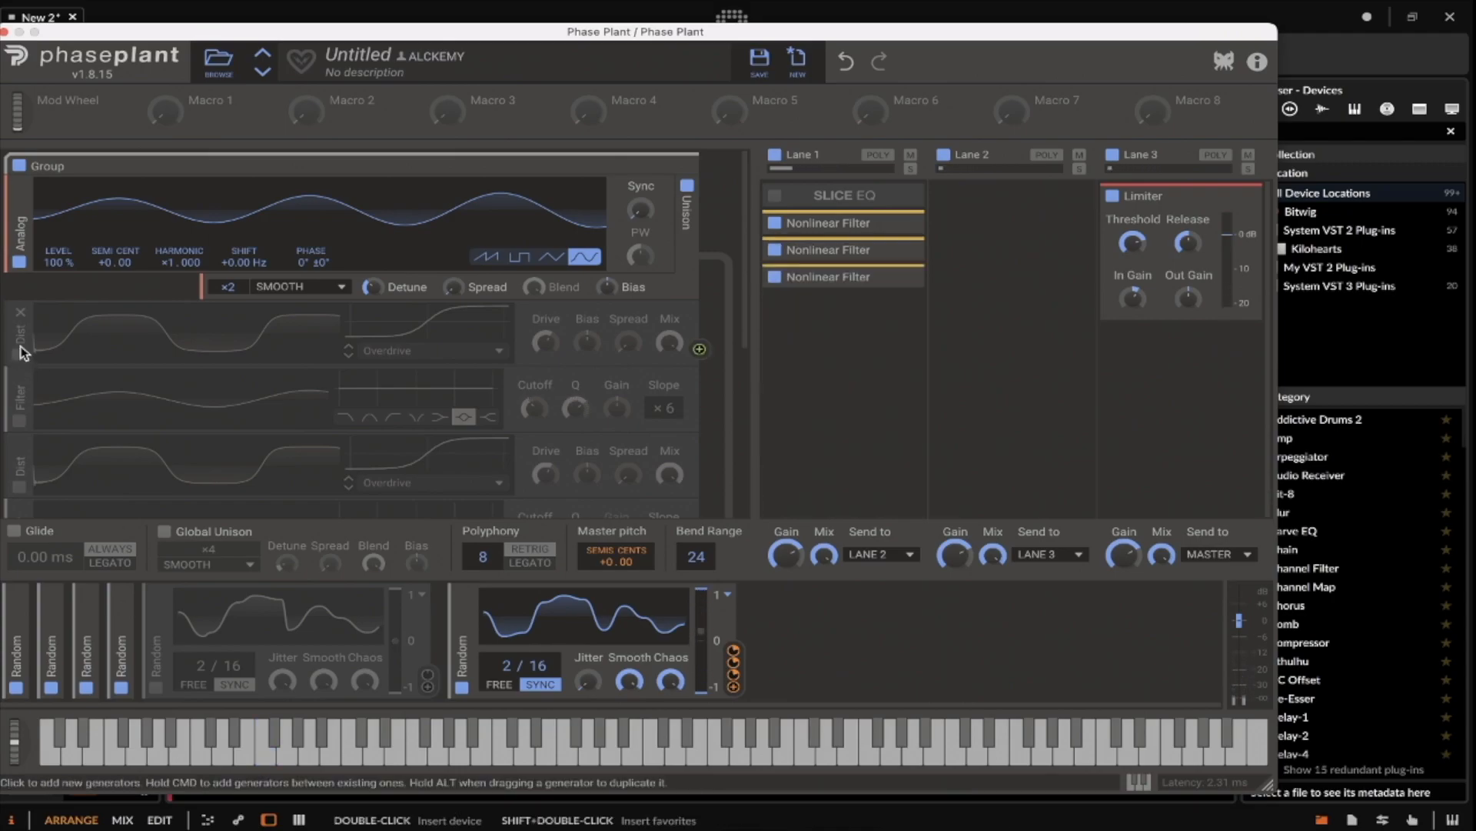
Step: Enable the group's bypassed Overdrive distortion modules and set the first Nonlinear Filter's mode to Metallic
{"action": "left_click", "coordinate": [19, 355]}
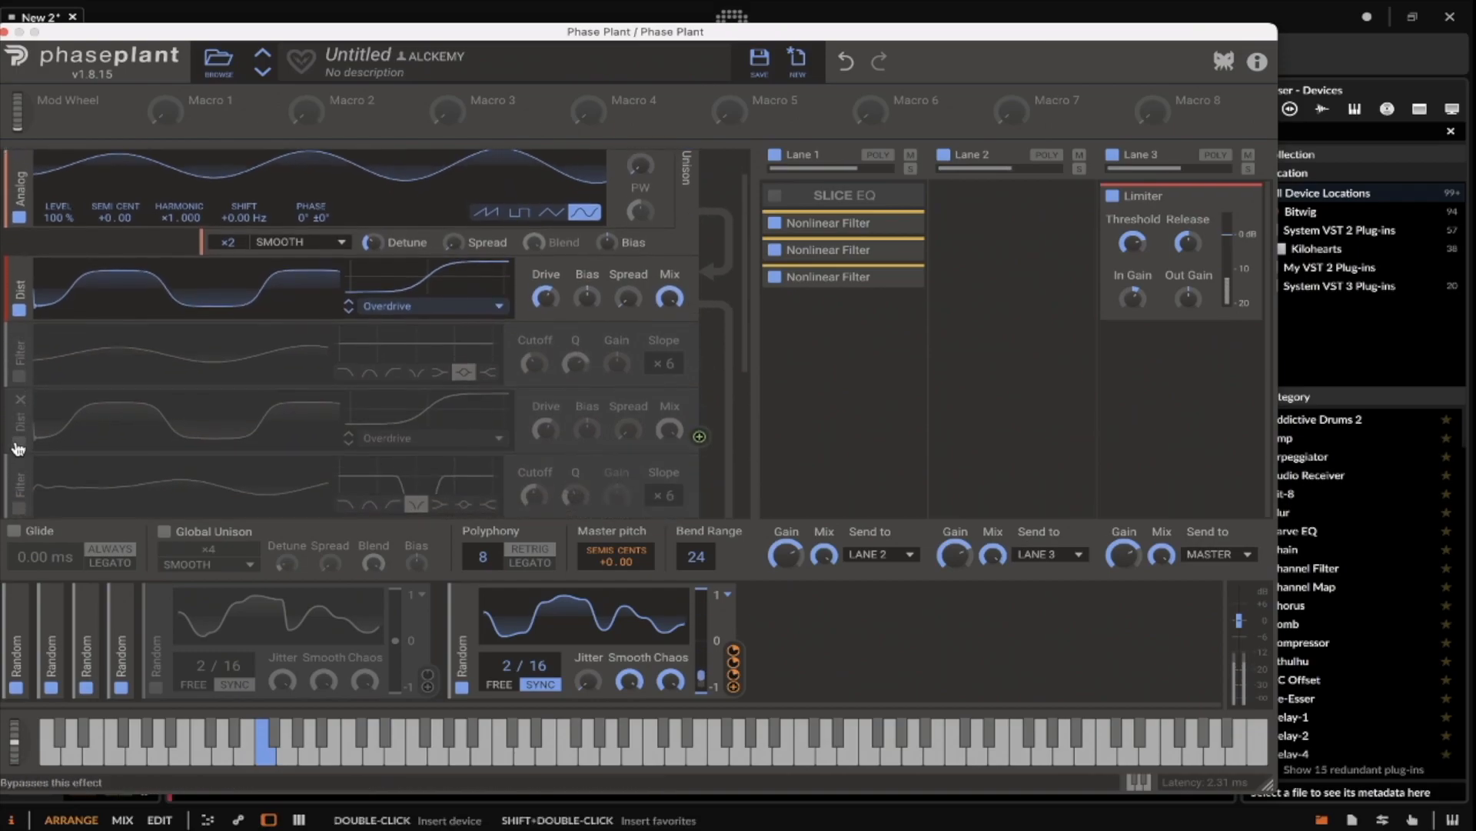
{"action": "left_click", "coordinate": [856, 386]}
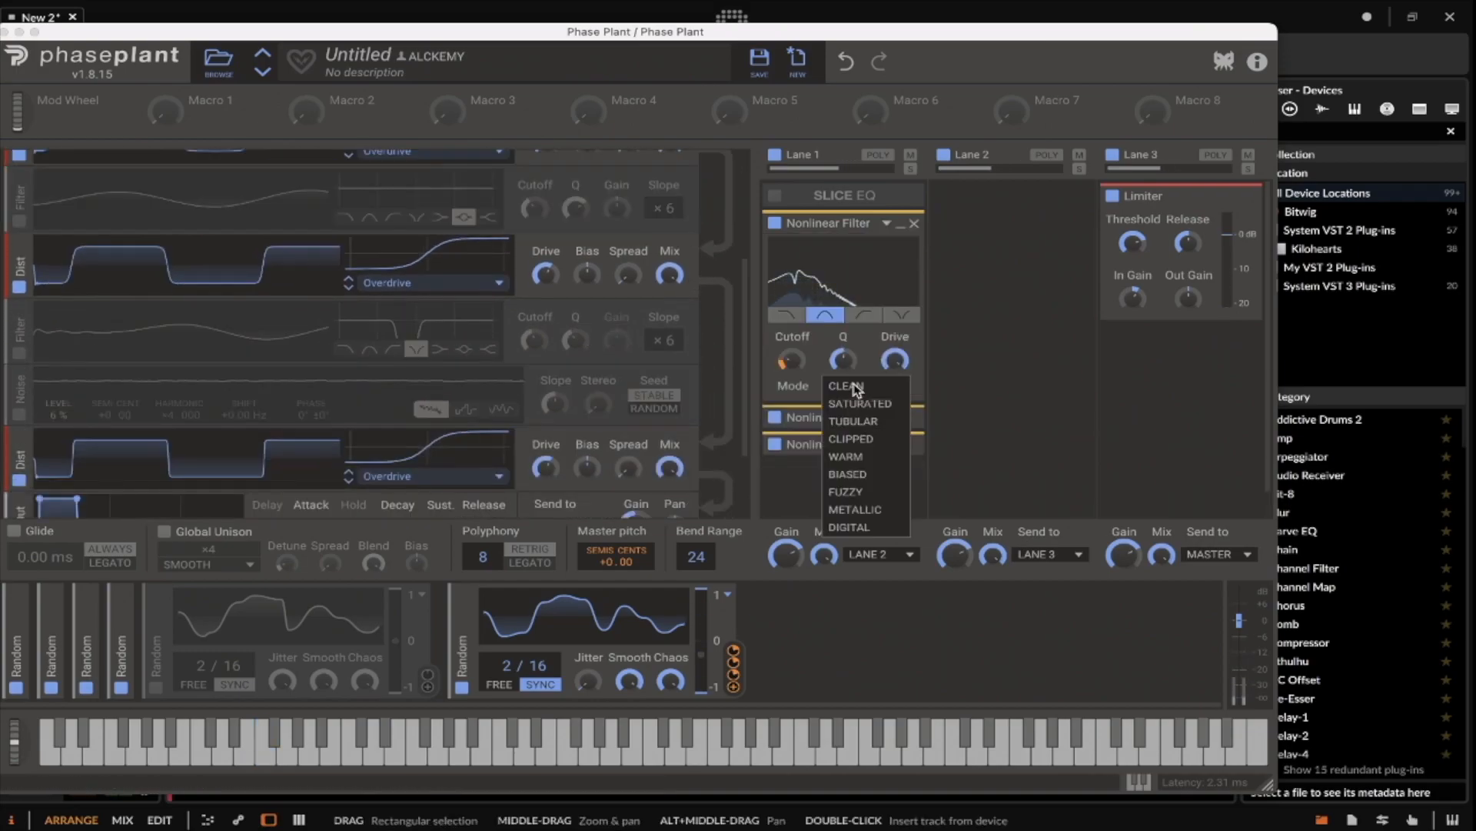
{"action": "left_click", "coordinate": [854, 509]}
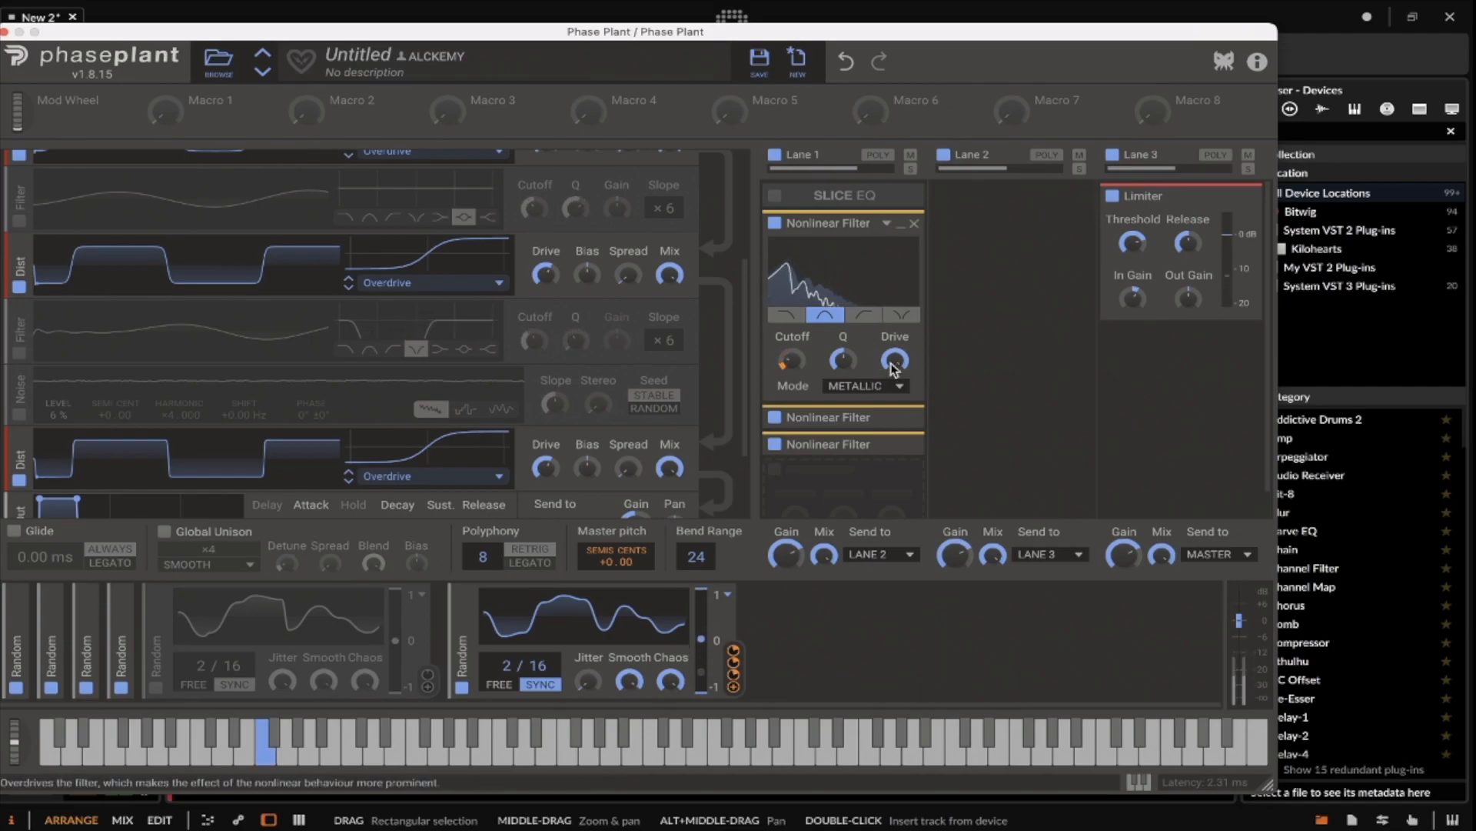
Step: Set the second Nonlinear Filter to Digital mode with a Cutoff of about 49 Hz, leaving the first two filters collapsed
{"action": "left_click", "coordinate": [890, 419]}
{"action": "scroll", "coordinate": [892, 421], "scroll_direction": "down", "scroll_amount": 3}
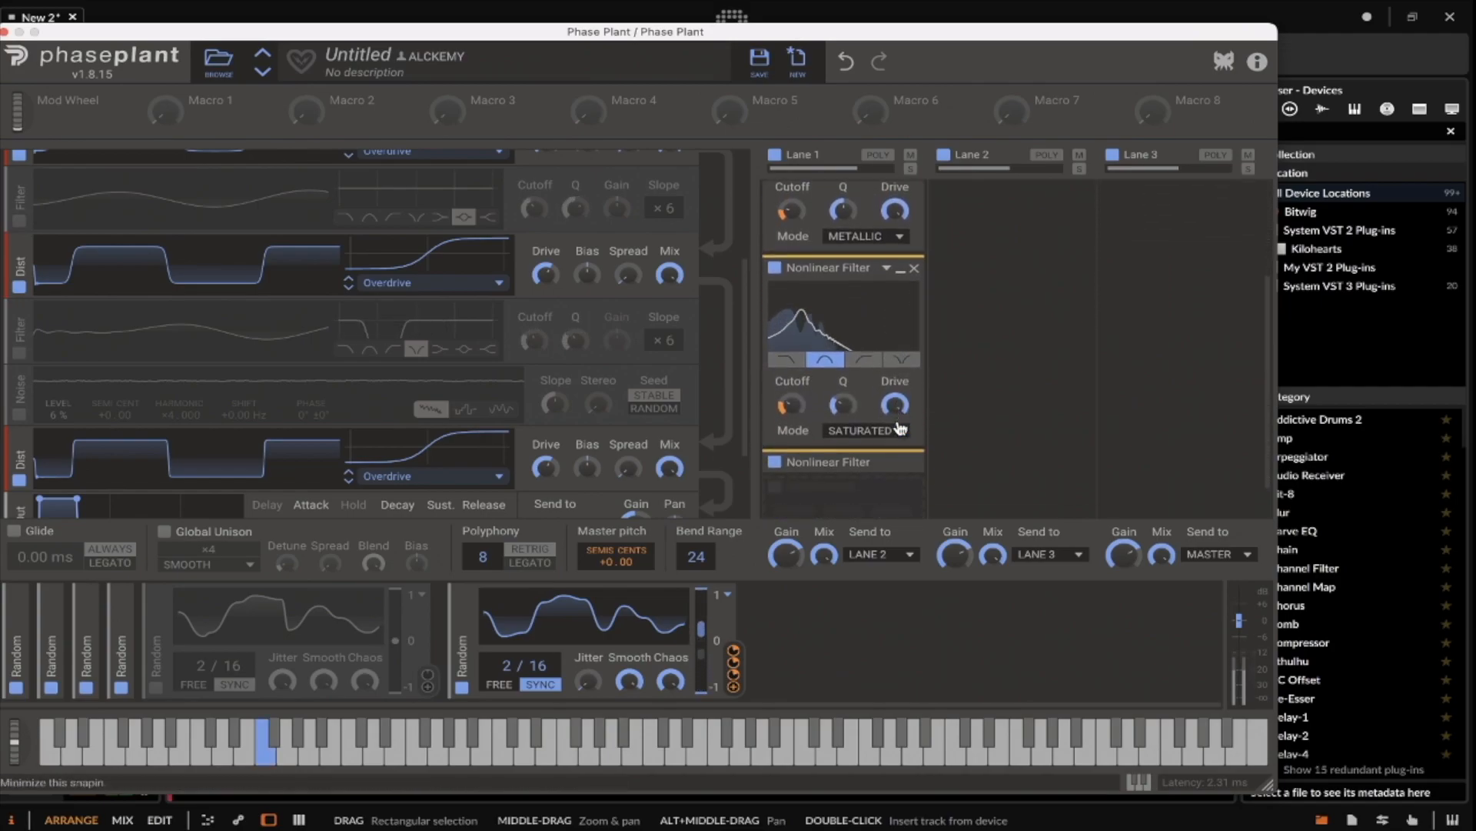
{"action": "left_click", "coordinate": [894, 421]}
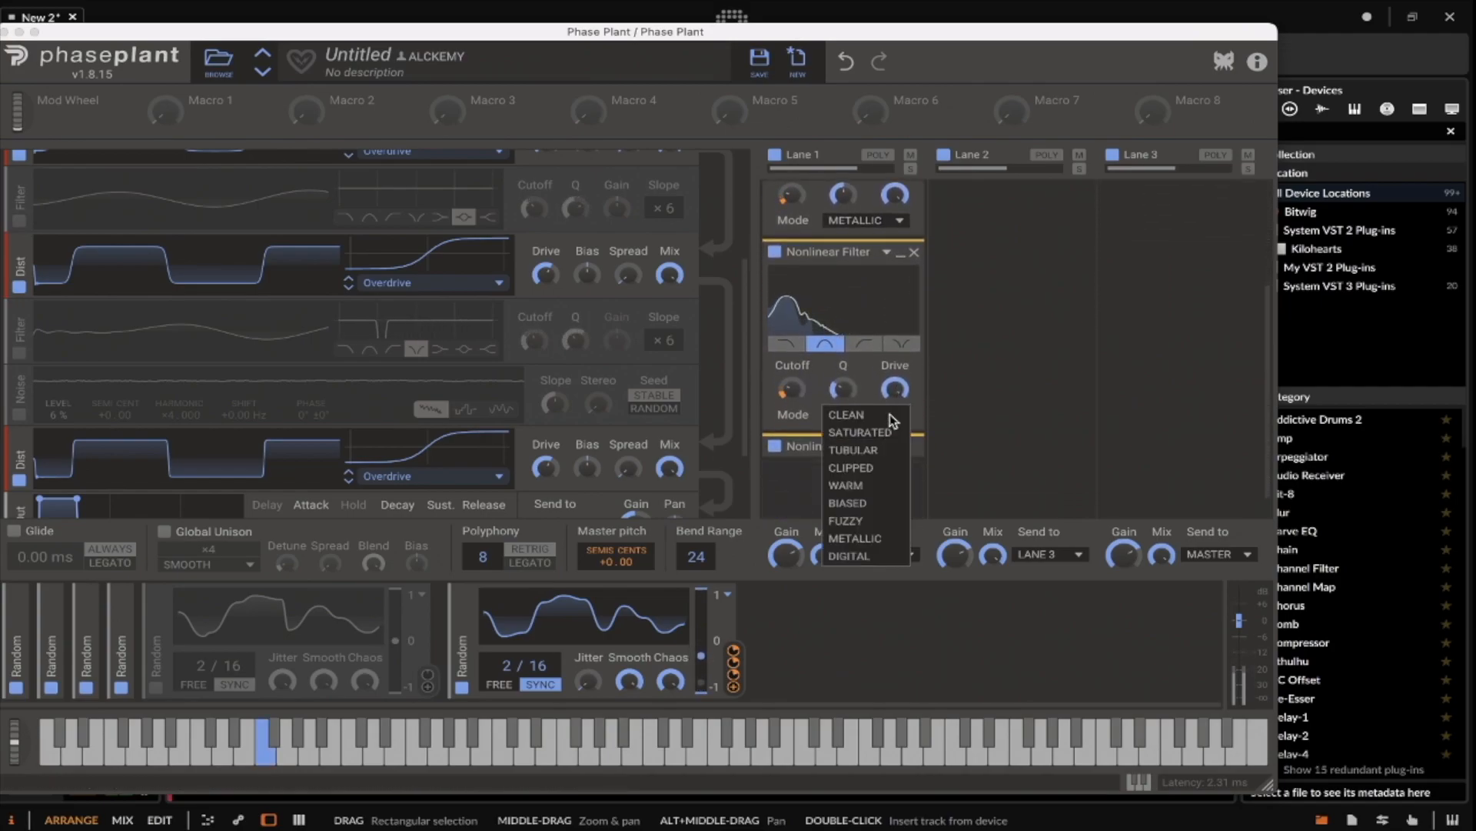
{"action": "left_click", "coordinate": [851, 556]}
{"action": "left_click_drag", "start_coordinate": [790, 389], "coordinate": [790, 412]}
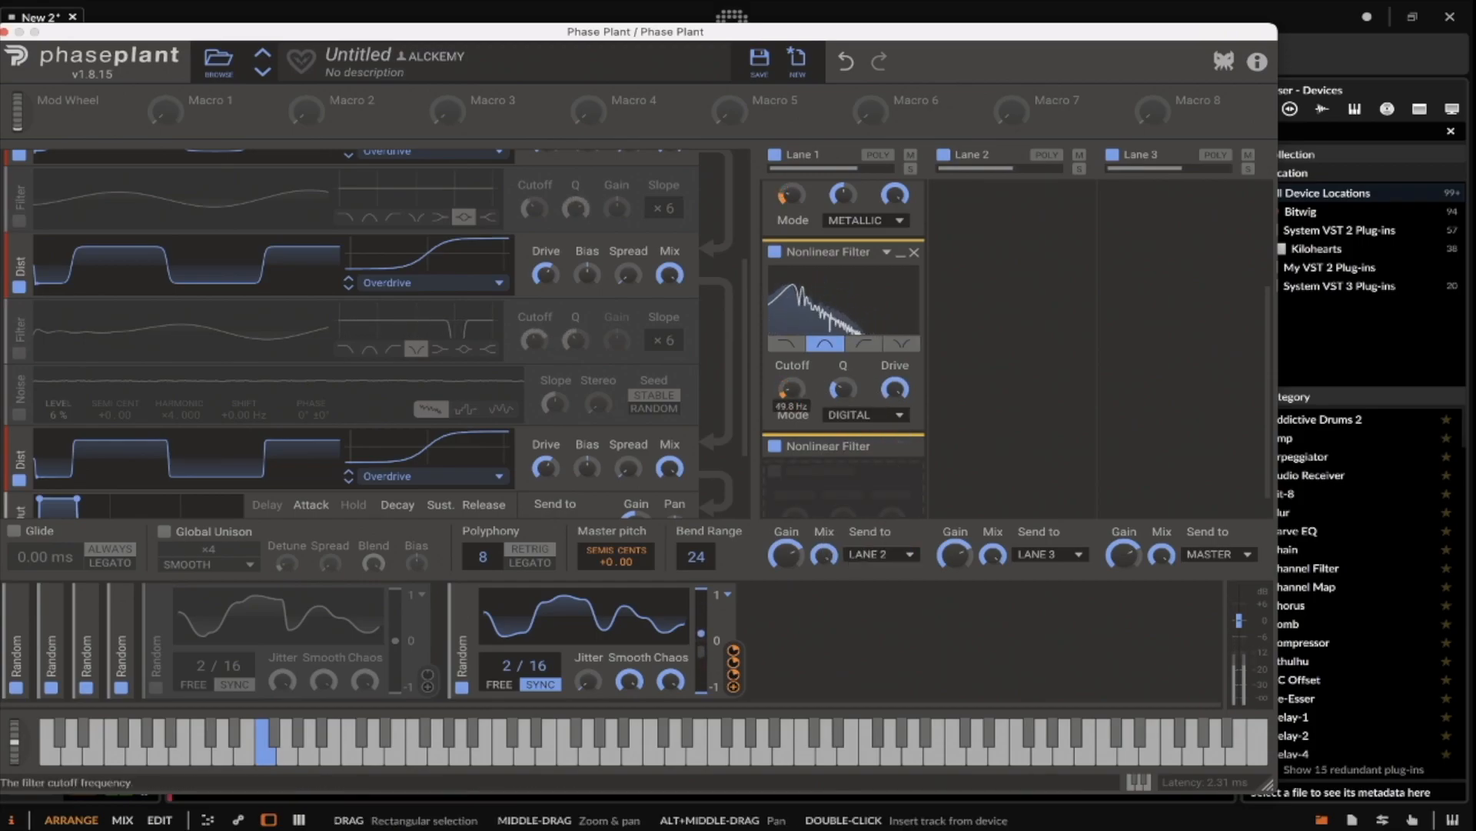
{"action": "left_click", "coordinate": [899, 252]}
{"action": "scroll", "coordinate": [896, 252], "scroll_direction": "up", "scroll_amount": 1}
{"action": "left_click", "coordinate": [901, 224]}
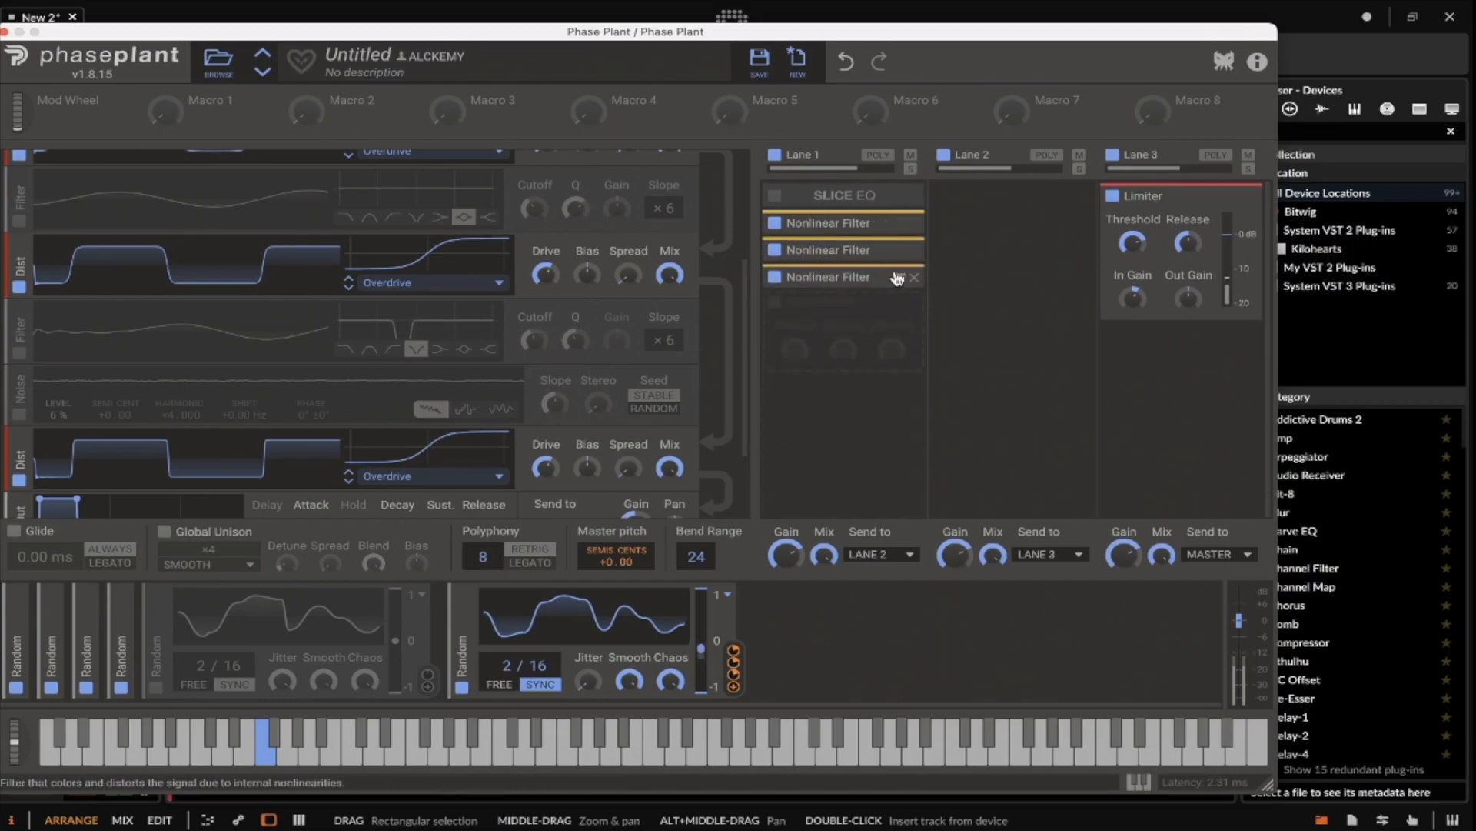
Step: Expand the third Nonlinear Filter, set its mode to Metallic and raise its Q
{"action": "left_click", "coordinate": [898, 279]}
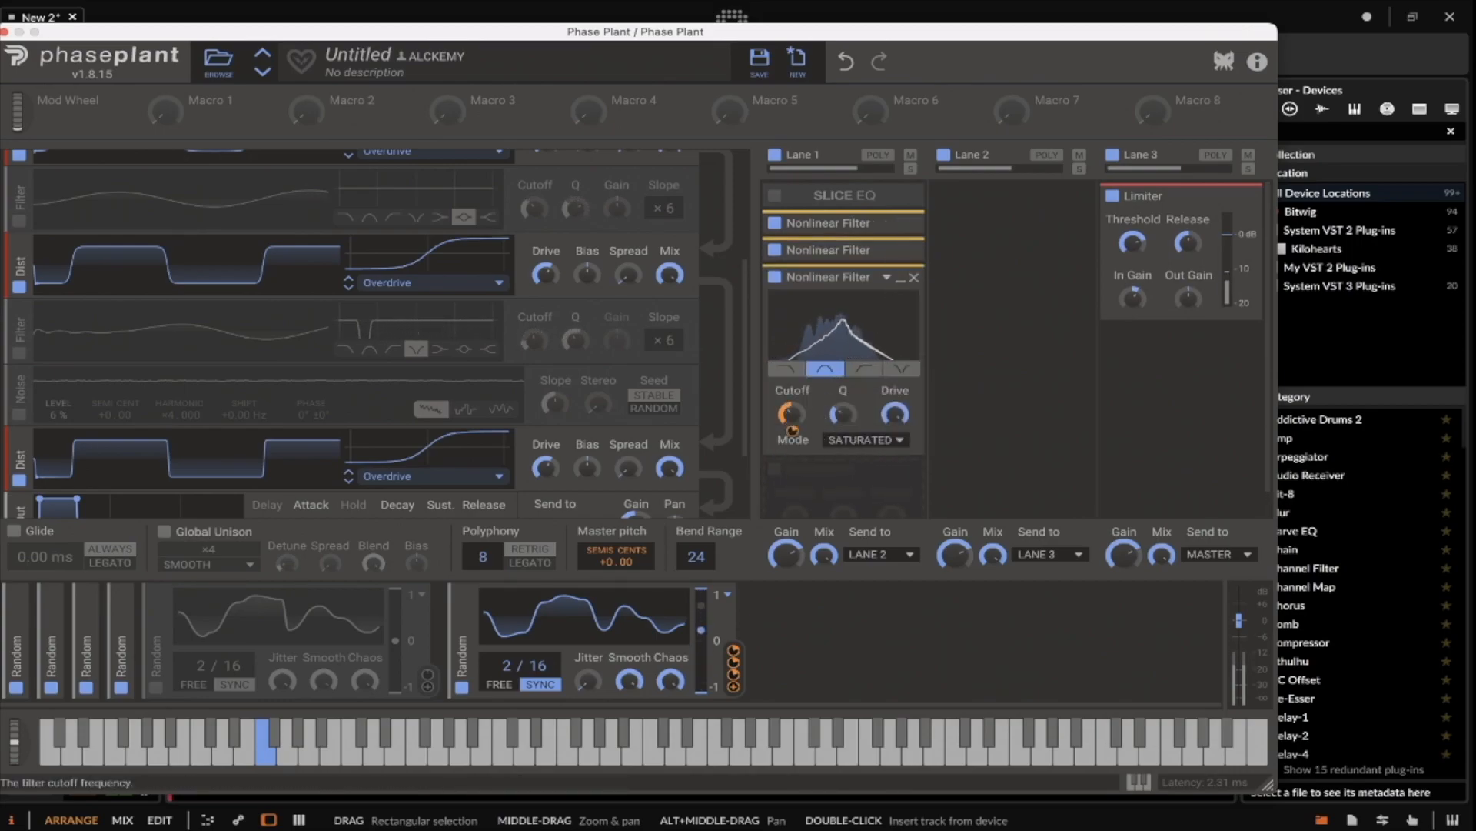
{"action": "left_click", "coordinate": [854, 439]}
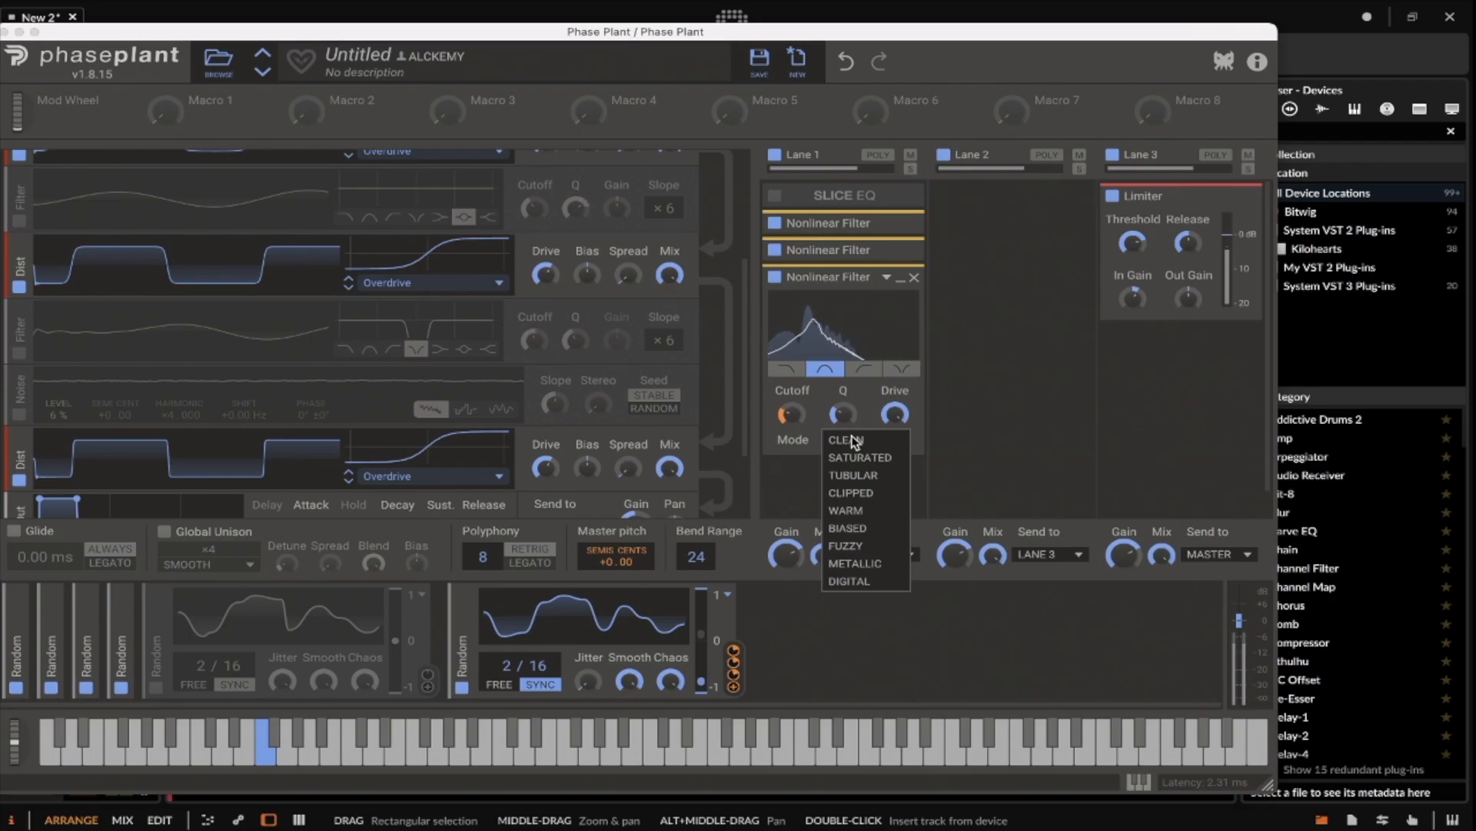
{"action": "left_click", "coordinate": [855, 561]}
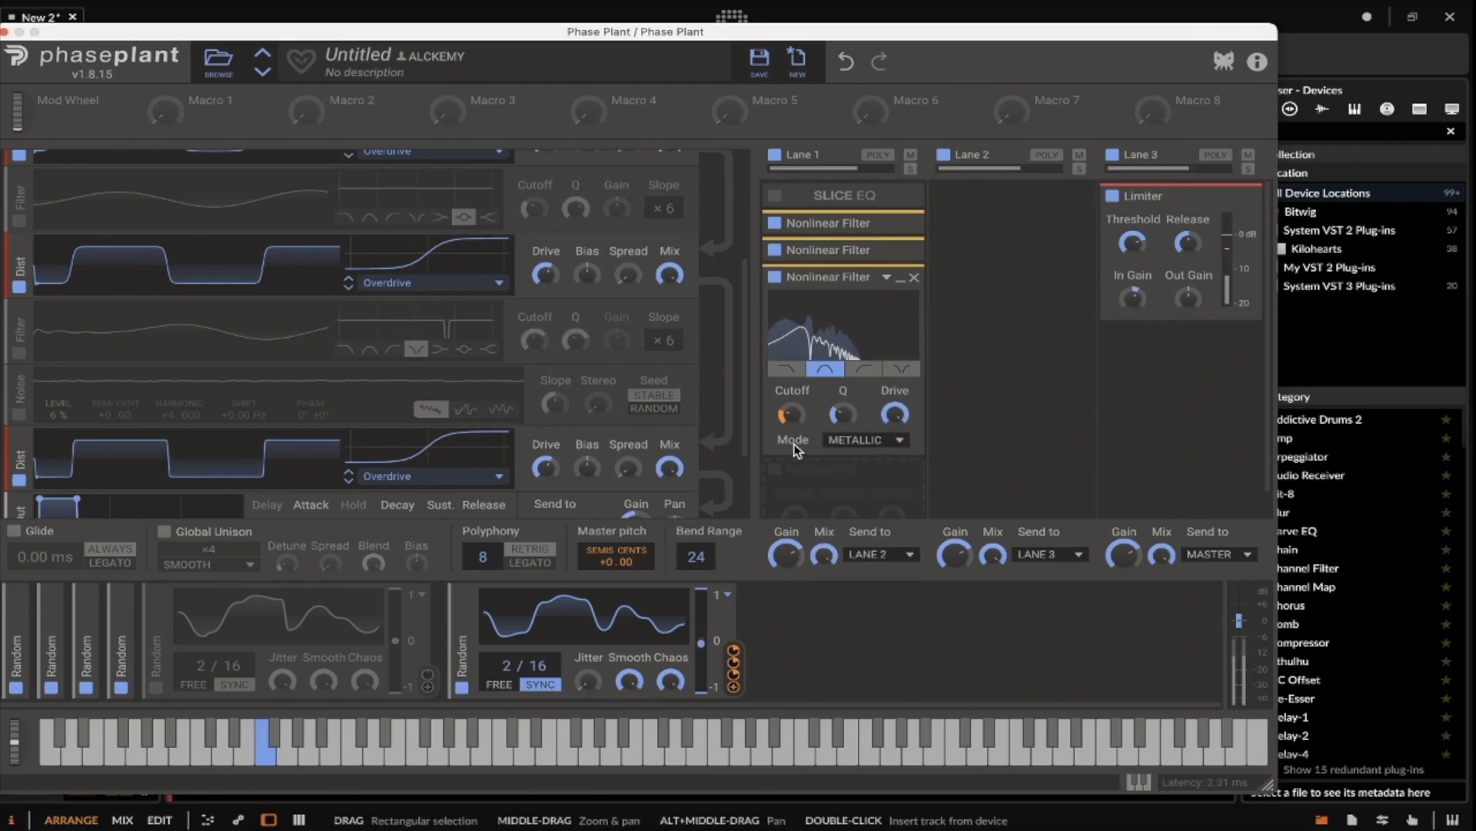
{"action": "left_click_drag", "start_coordinate": [843, 416], "coordinate": [843, 412]}
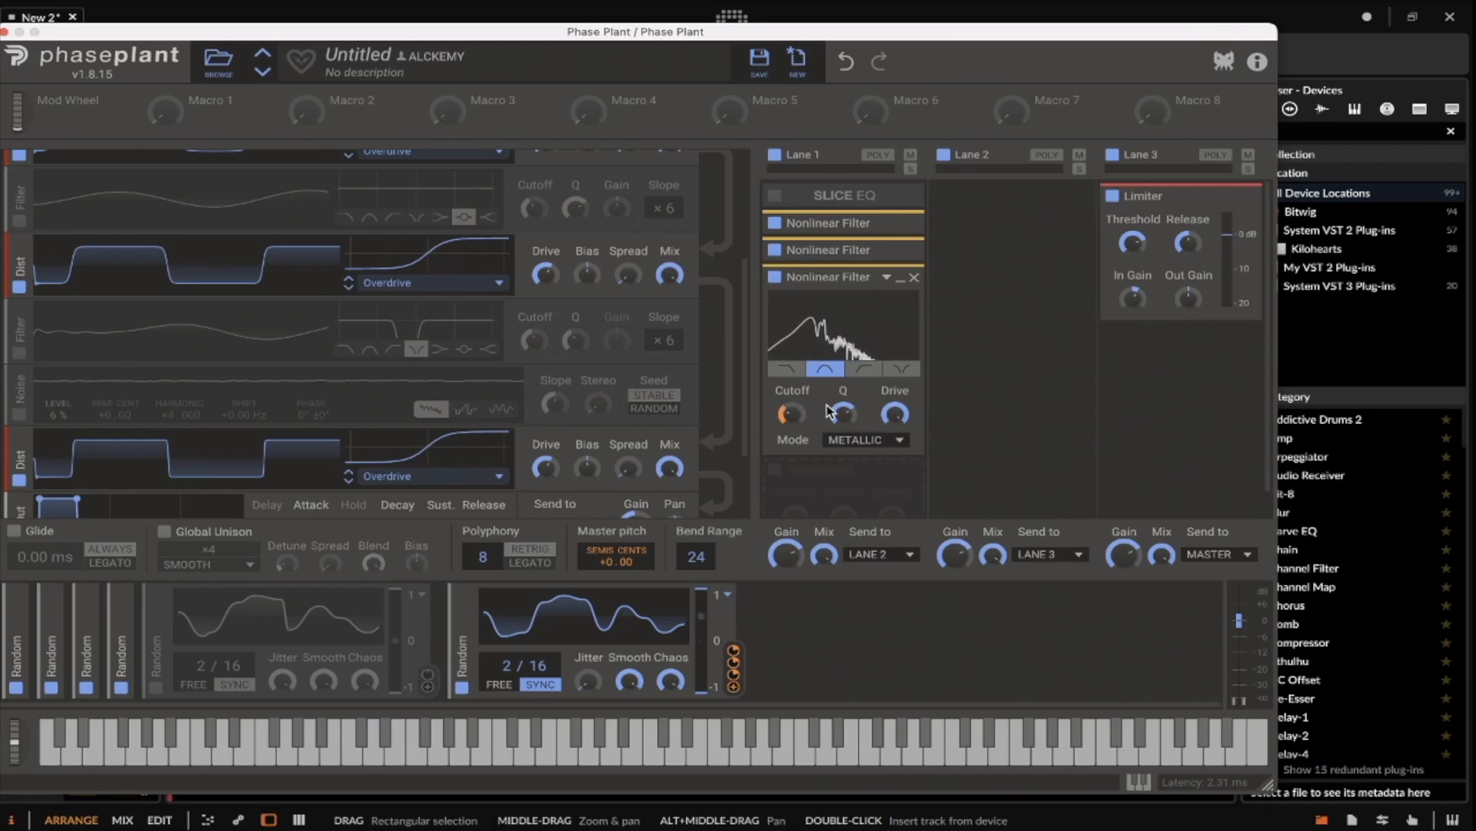
{"action": "left_click_drag", "start_coordinate": [839, 415], "coordinate": [839, 408]}
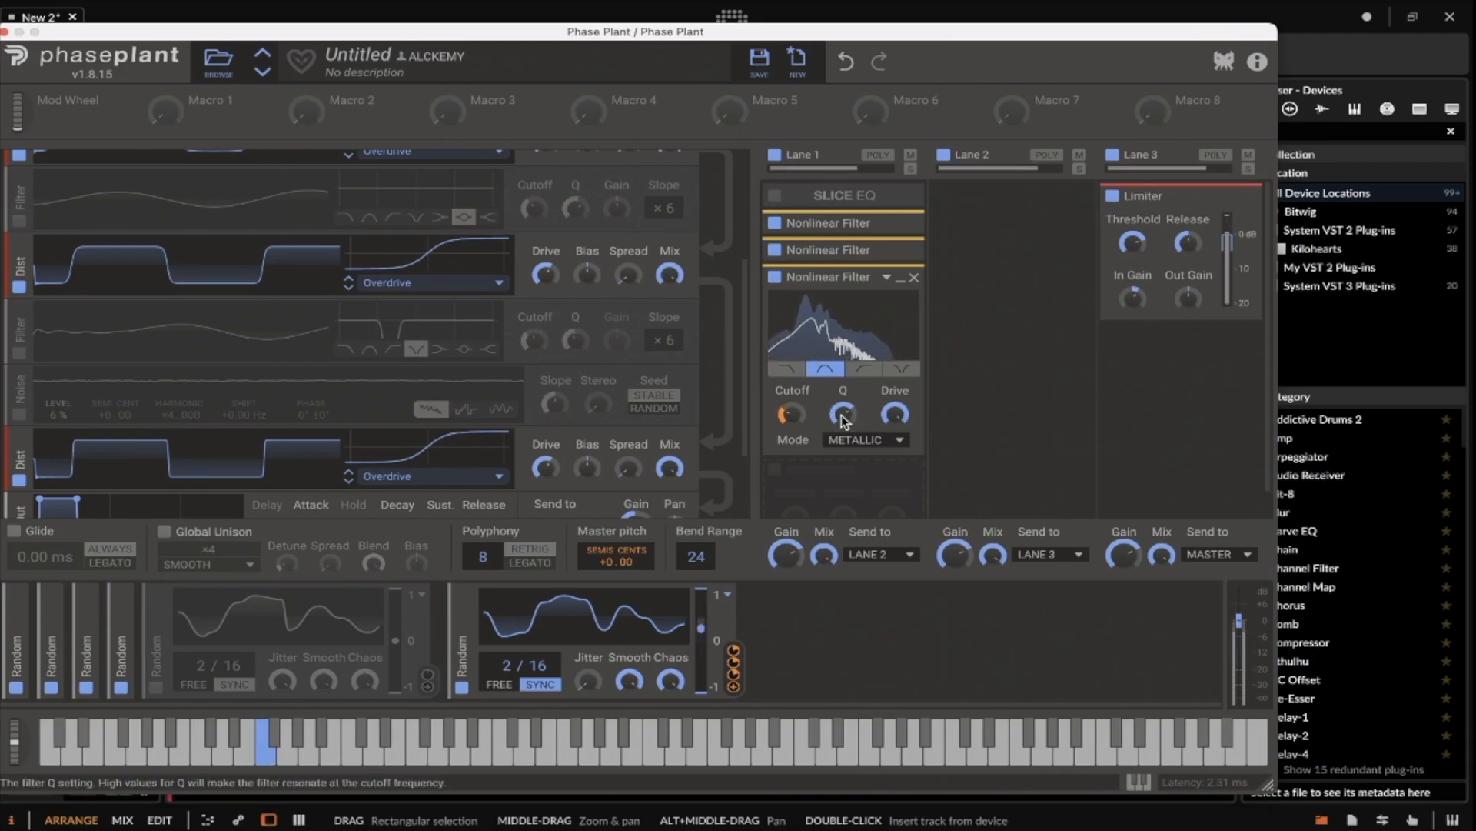
Step: Switch the third Nonlinear Filter to Saturated mode, increase its Q further and collapse it
{"action": "left_click", "coordinate": [858, 439]}
{"action": "left_click", "coordinate": [854, 460]}
{"action": "left_click_drag", "start_coordinate": [841, 414], "coordinate": [842, 404]}
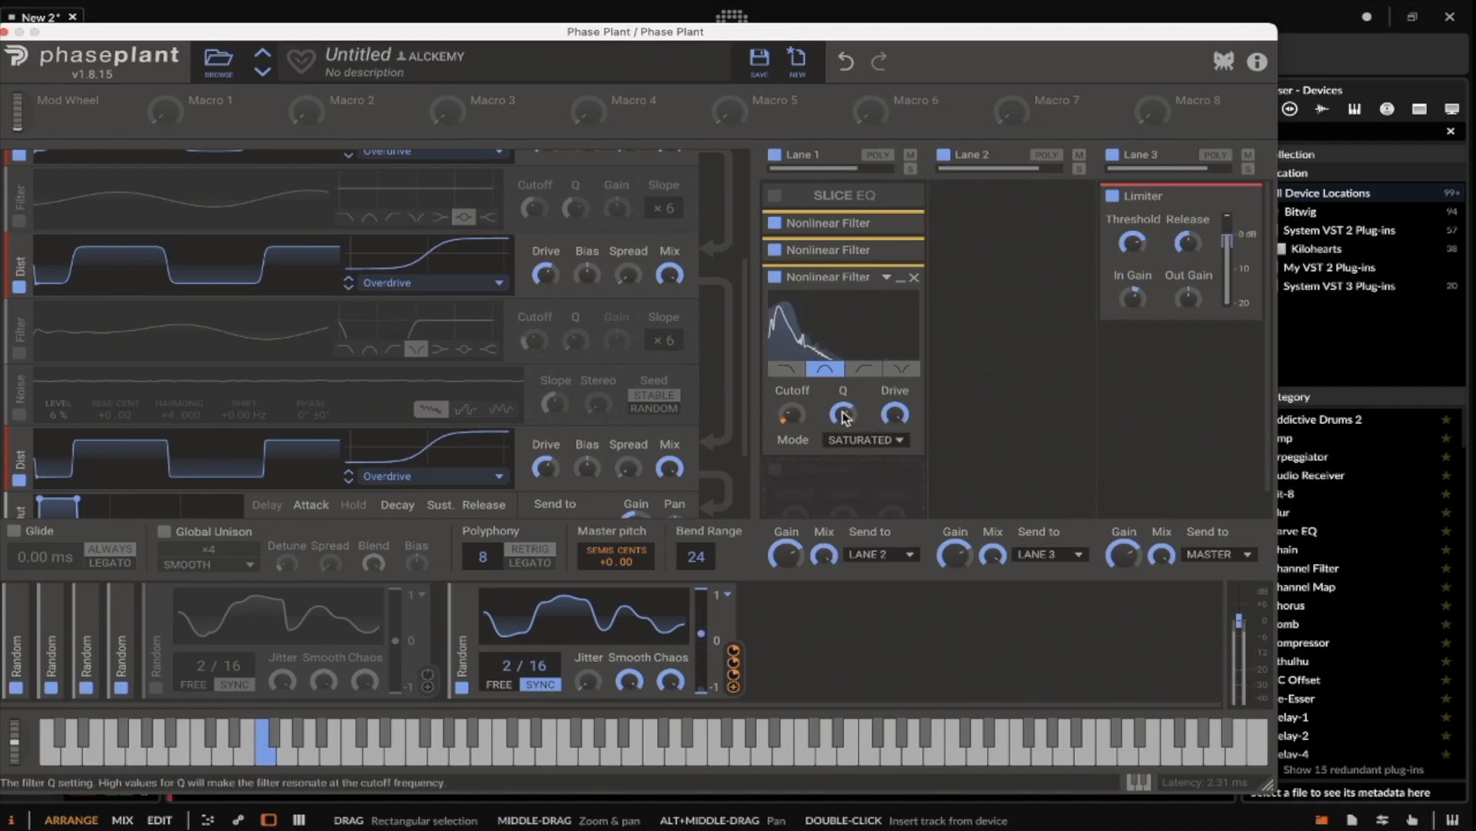
{"action": "left_click", "coordinate": [900, 281]}
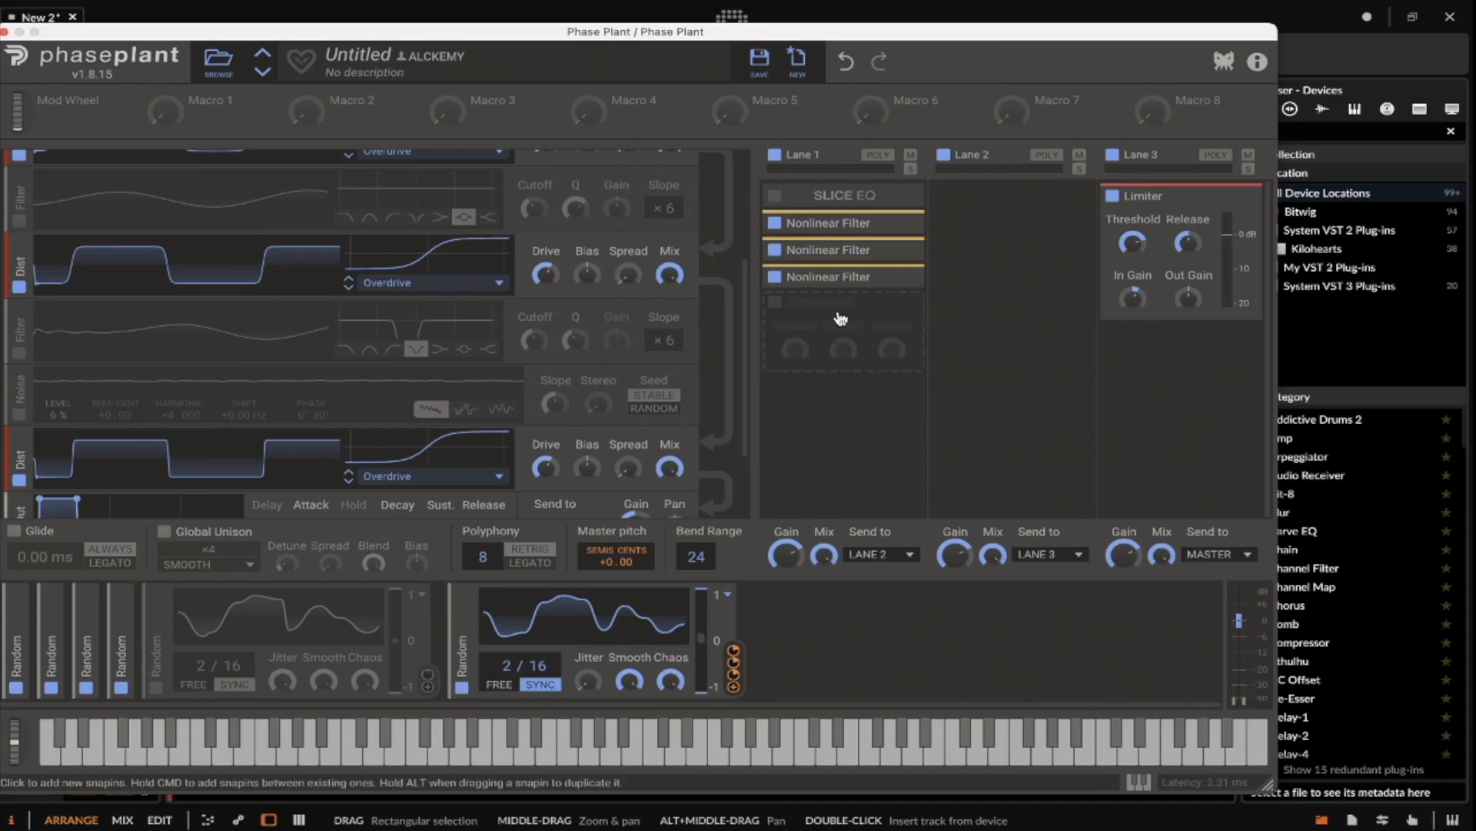
Step: Add a Faturator after the three Nonlinear Filters in Lane 1 and reduce its Drive
{"action": "left_click", "coordinate": [840, 318]}
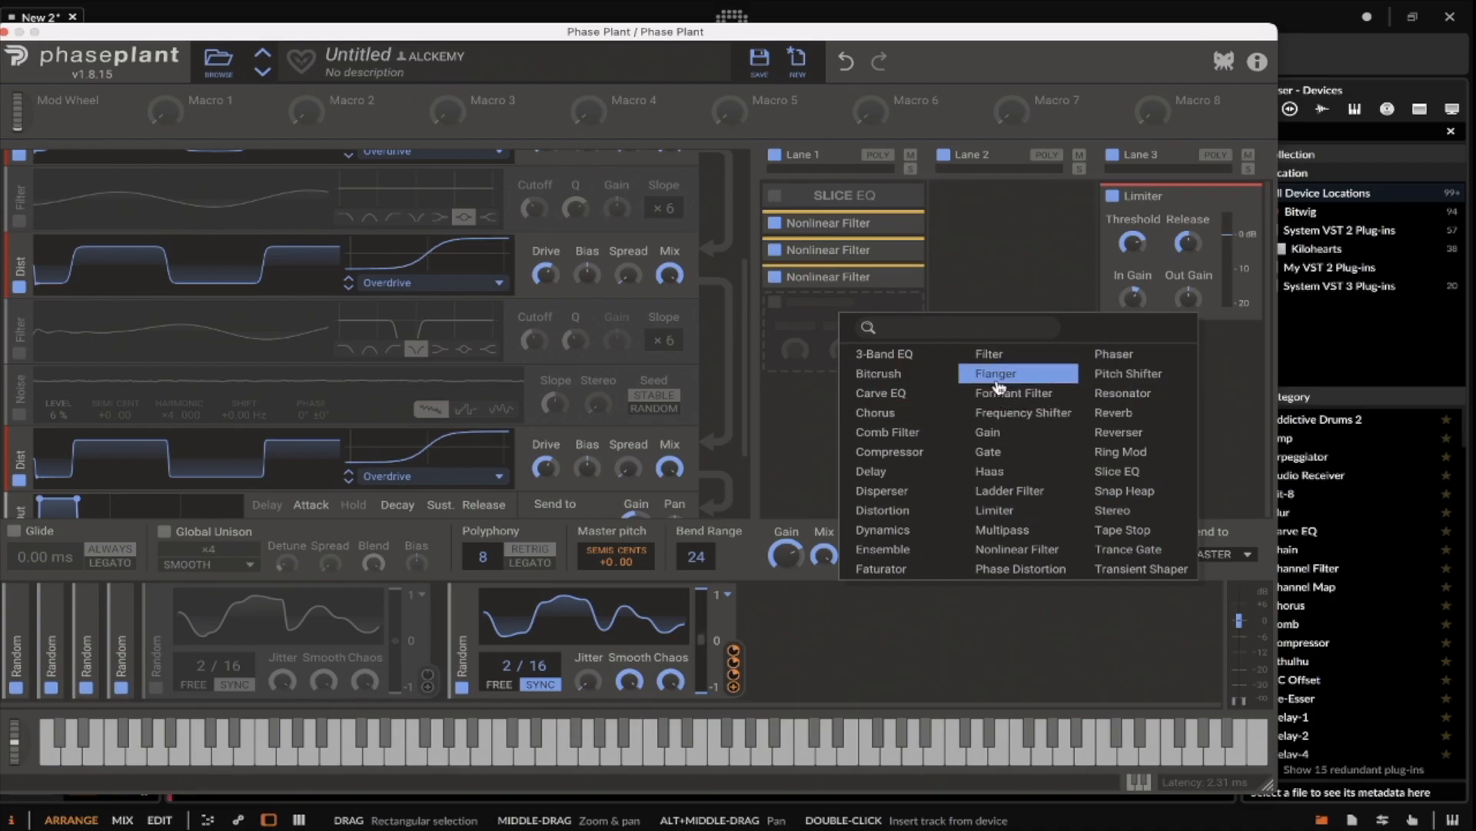
{"action": "left_click", "coordinate": [881, 569]}
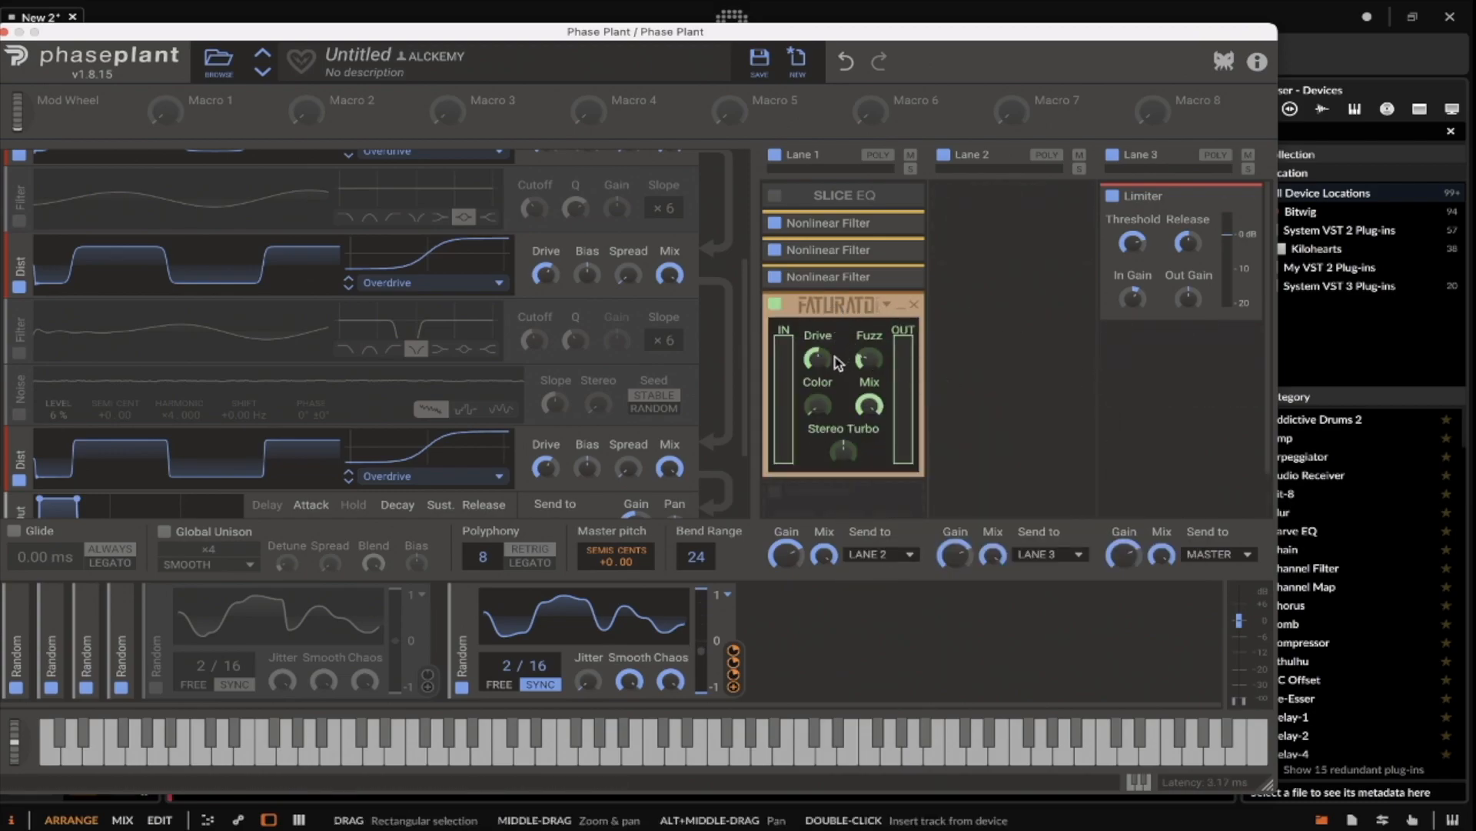
{"action": "left_click_drag", "start_coordinate": [818, 360], "coordinate": [874, 359]}
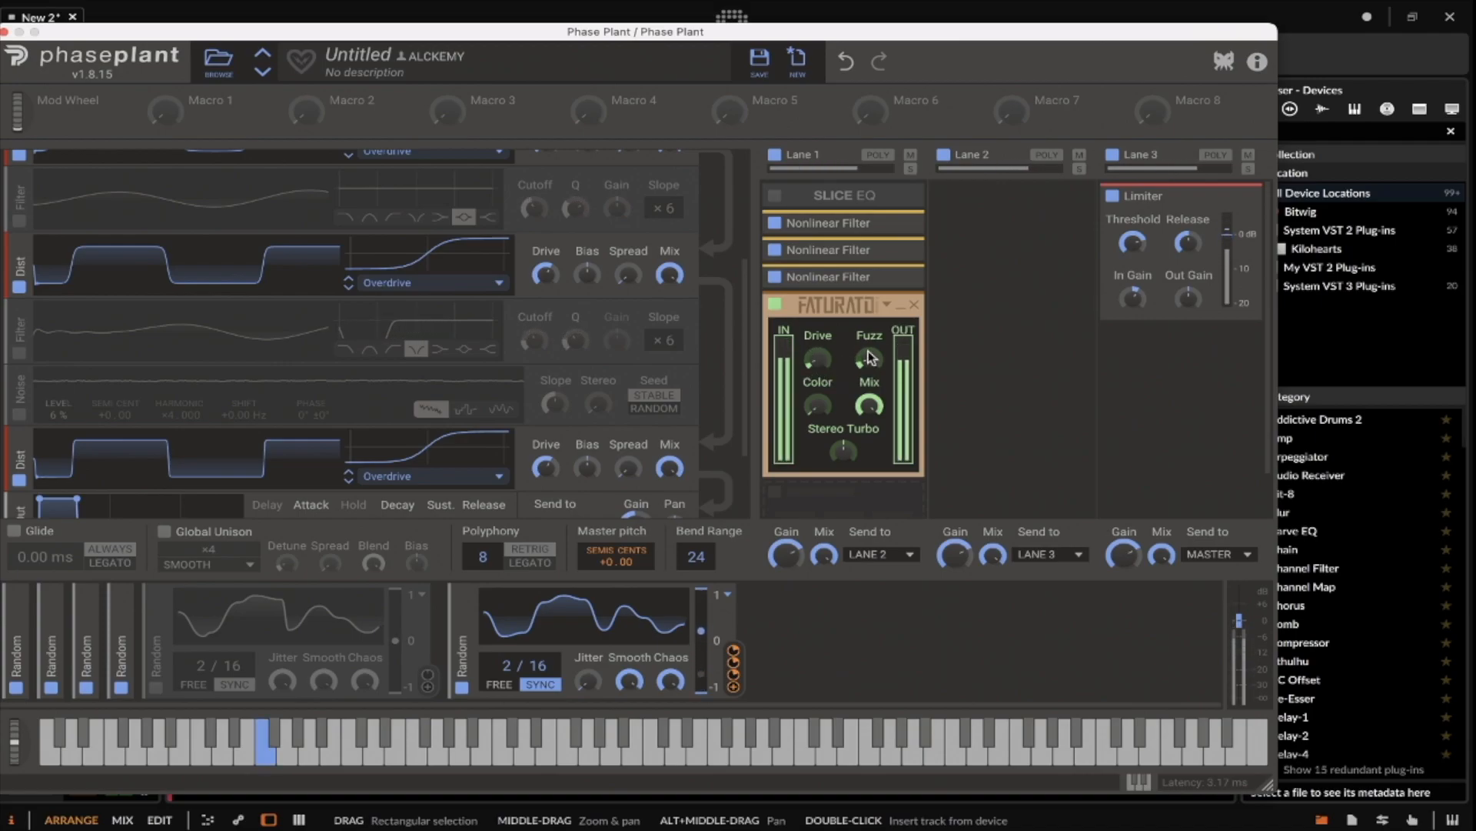
Step: Move Slice EQ below the Faturator and enable it, along with the group's bypassed Filter and Noise modules
{"action": "scroll", "coordinate": [715, 261], "scroll_direction": "up", "scroll_amount": 2}
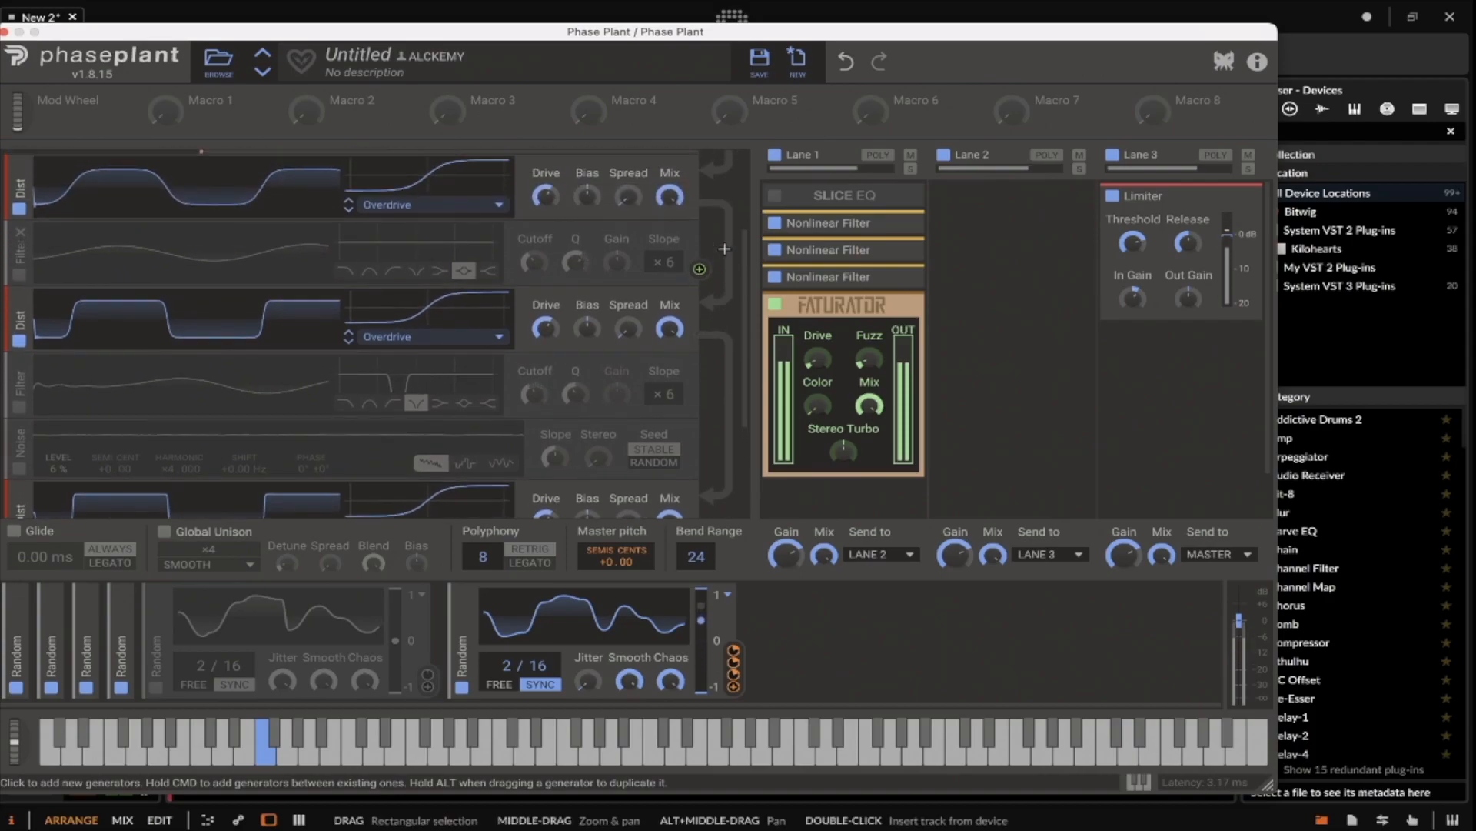
{"action": "left_click_drag", "start_coordinate": [853, 196], "coordinate": [855, 484]}
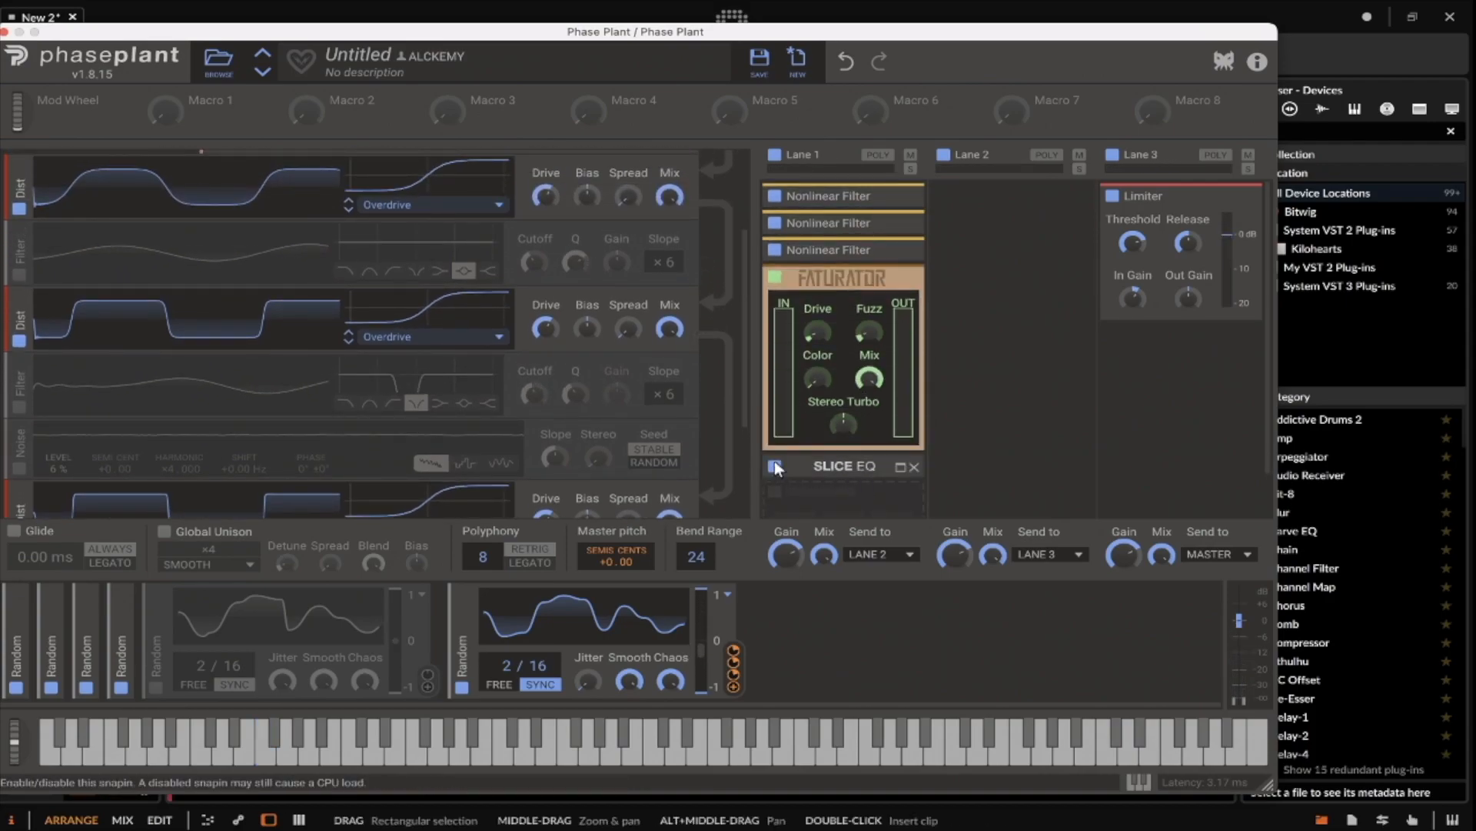
{"action": "left_click", "coordinate": [19, 274]}
{"action": "scroll", "coordinate": [27, 375], "scroll_direction": "down", "scroll_amount": 1}
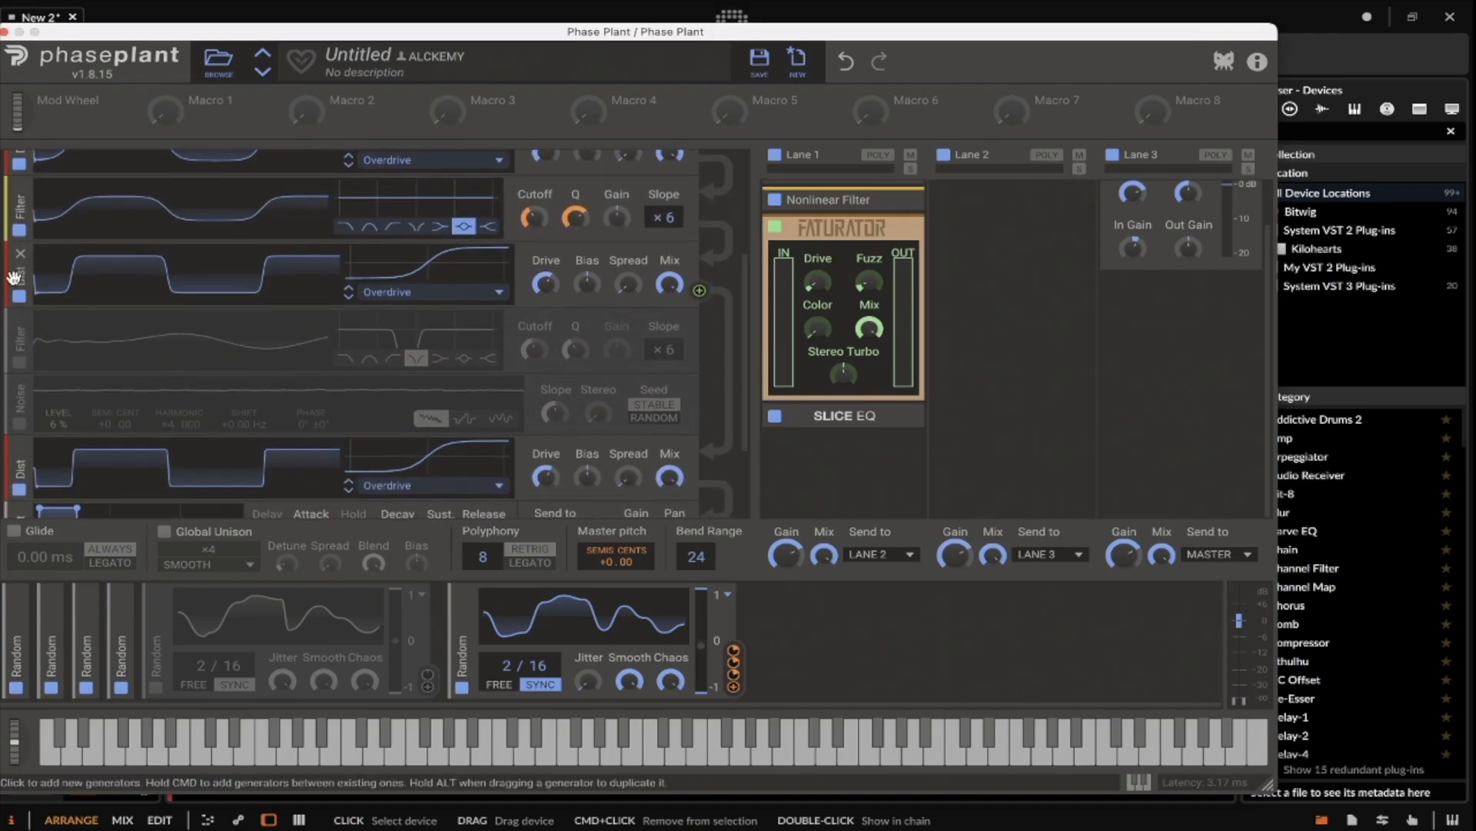
{"action": "left_click", "coordinate": [19, 359]}
{"action": "left_click", "coordinate": [19, 421]}
{"action": "scroll", "coordinate": [19, 423], "scroll_direction": "down", "scroll_amount": 2}
{"action": "scroll", "coordinate": [246, 369], "scroll_direction": "up", "scroll_amount": 3}
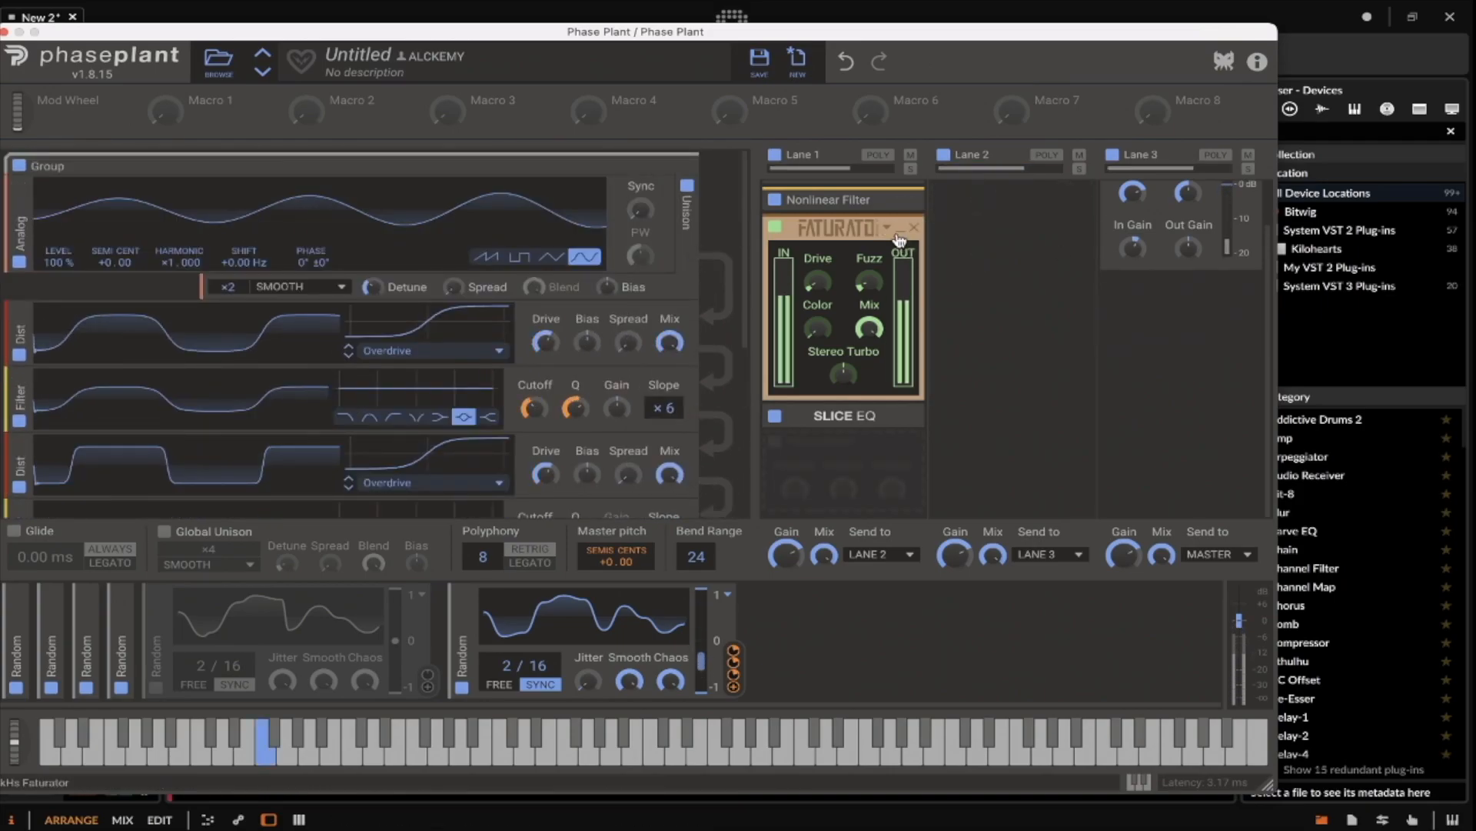
Step: Lower the Faturator's Mix in Lane 1
{"action": "left_click", "coordinate": [900, 228]}
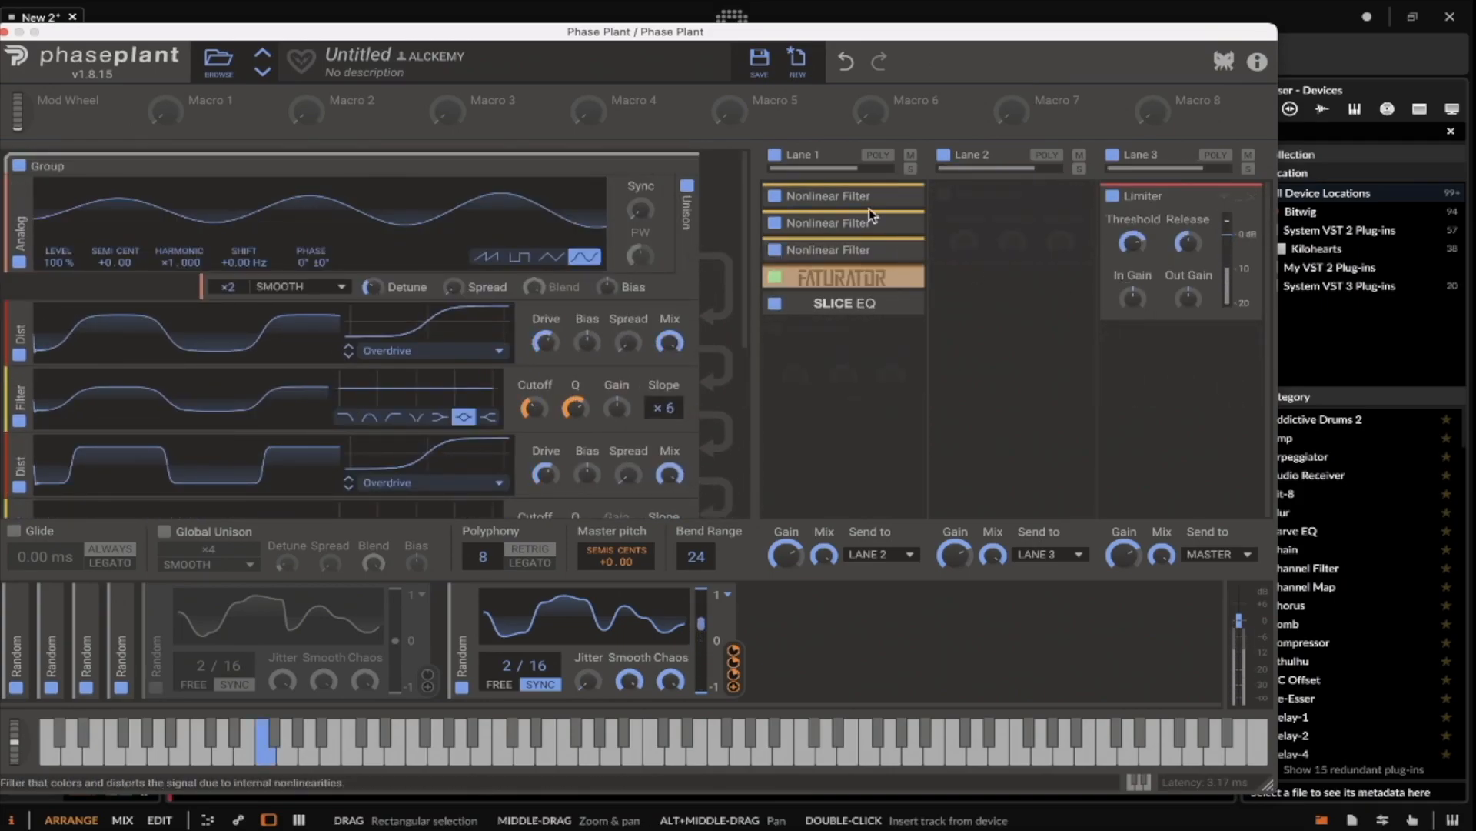
{"action": "left_click", "coordinate": [901, 281]}
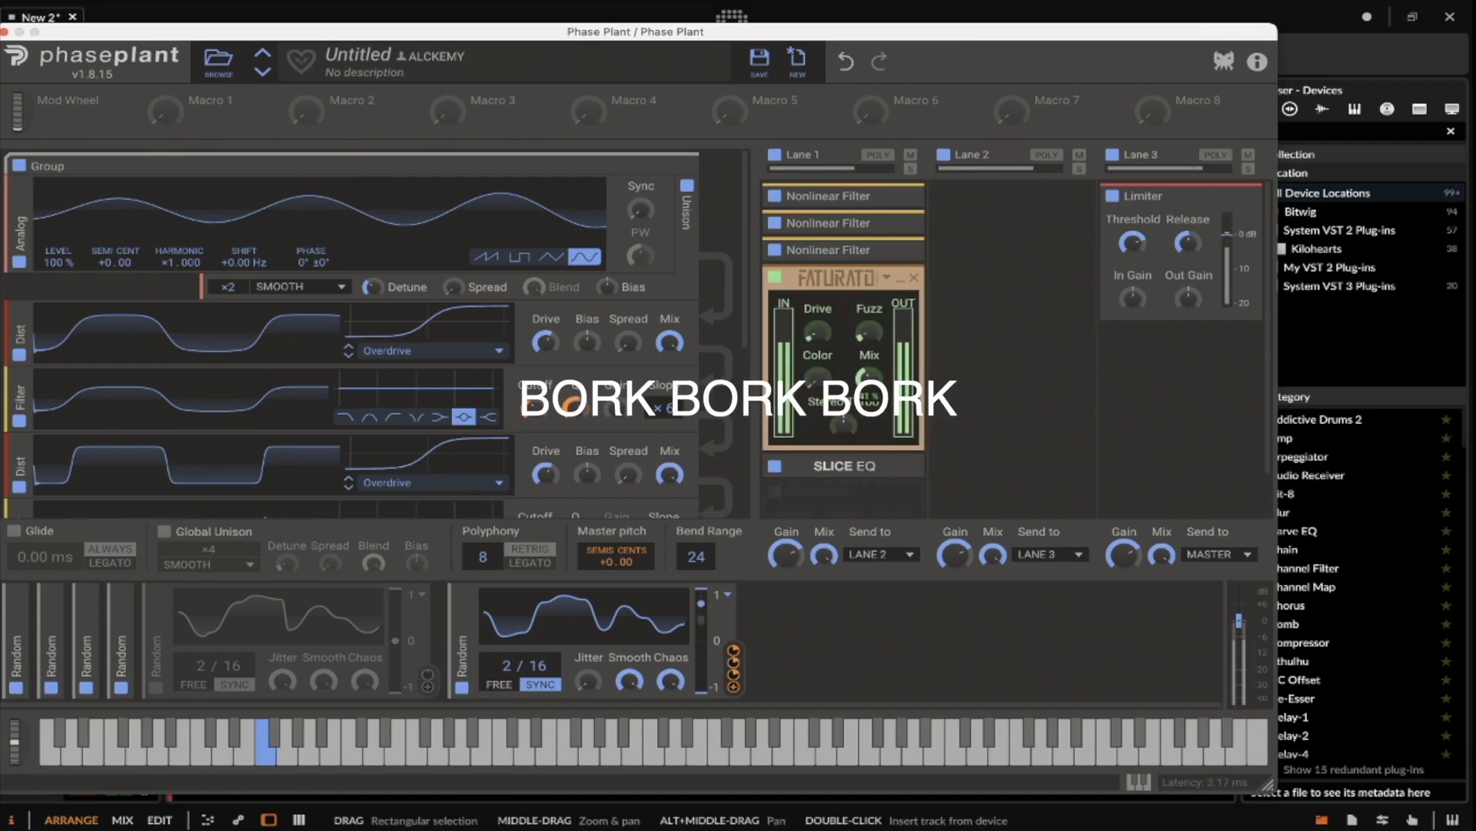
{"action": "left_click_drag", "start_coordinate": [869, 379], "coordinate": [869, 389]}
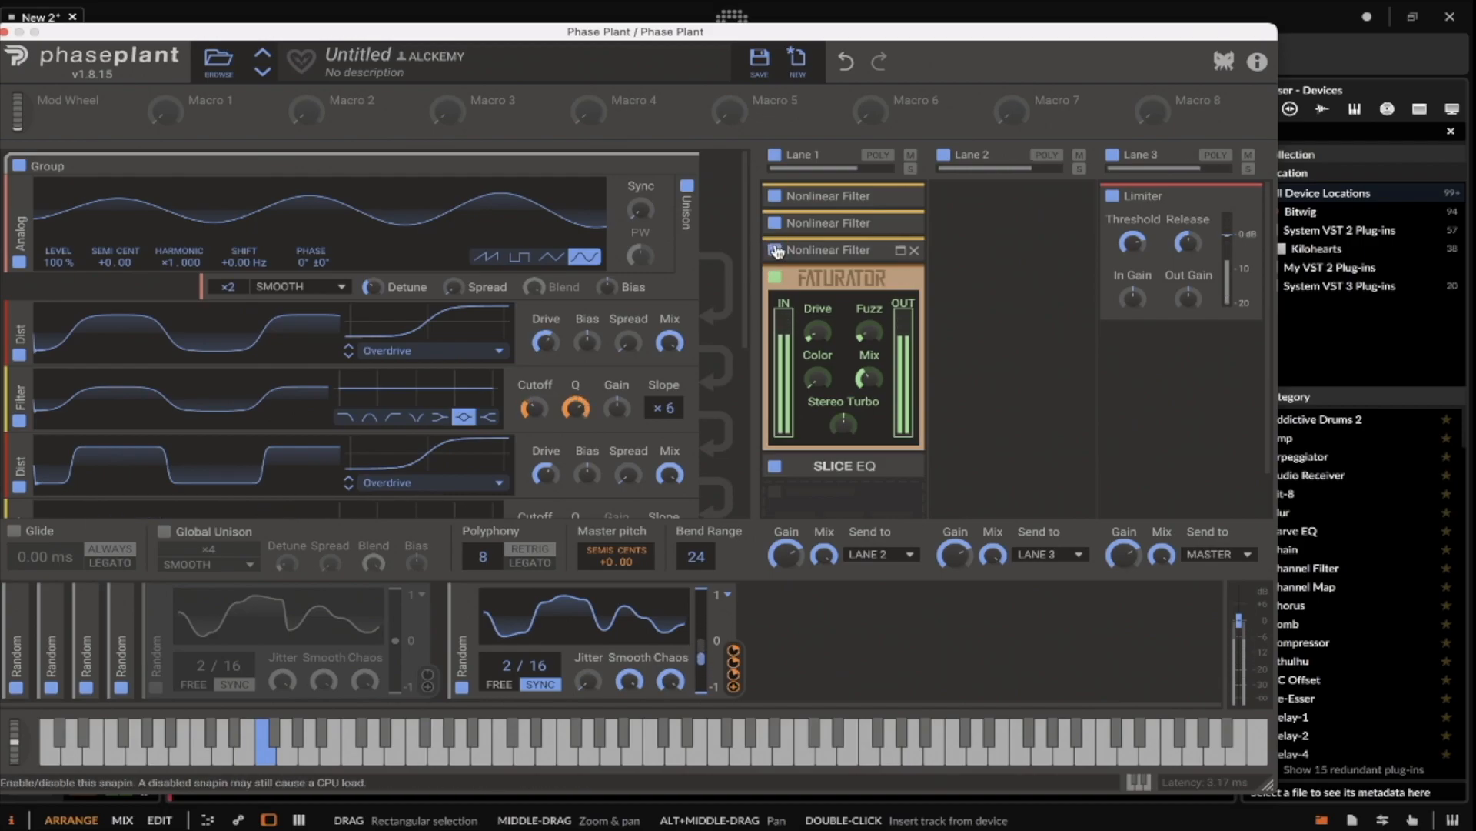
Step: Remove the three Nonlinear Filters and the Faturator from Lane 1 and disable Slice EQ
{"action": "left_click", "coordinate": [900, 251]}
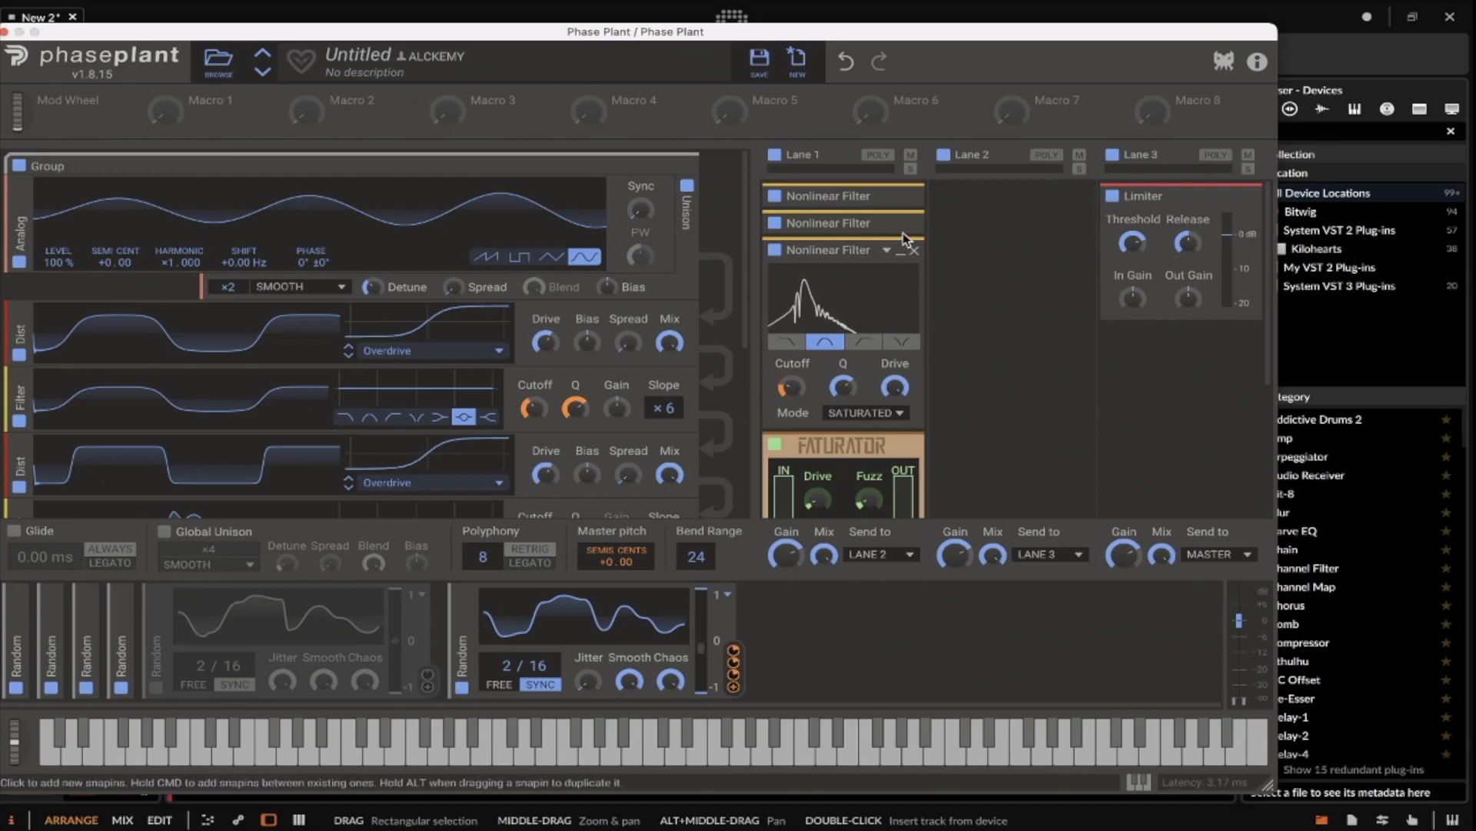
{"action": "left_click", "coordinate": [900, 223]}
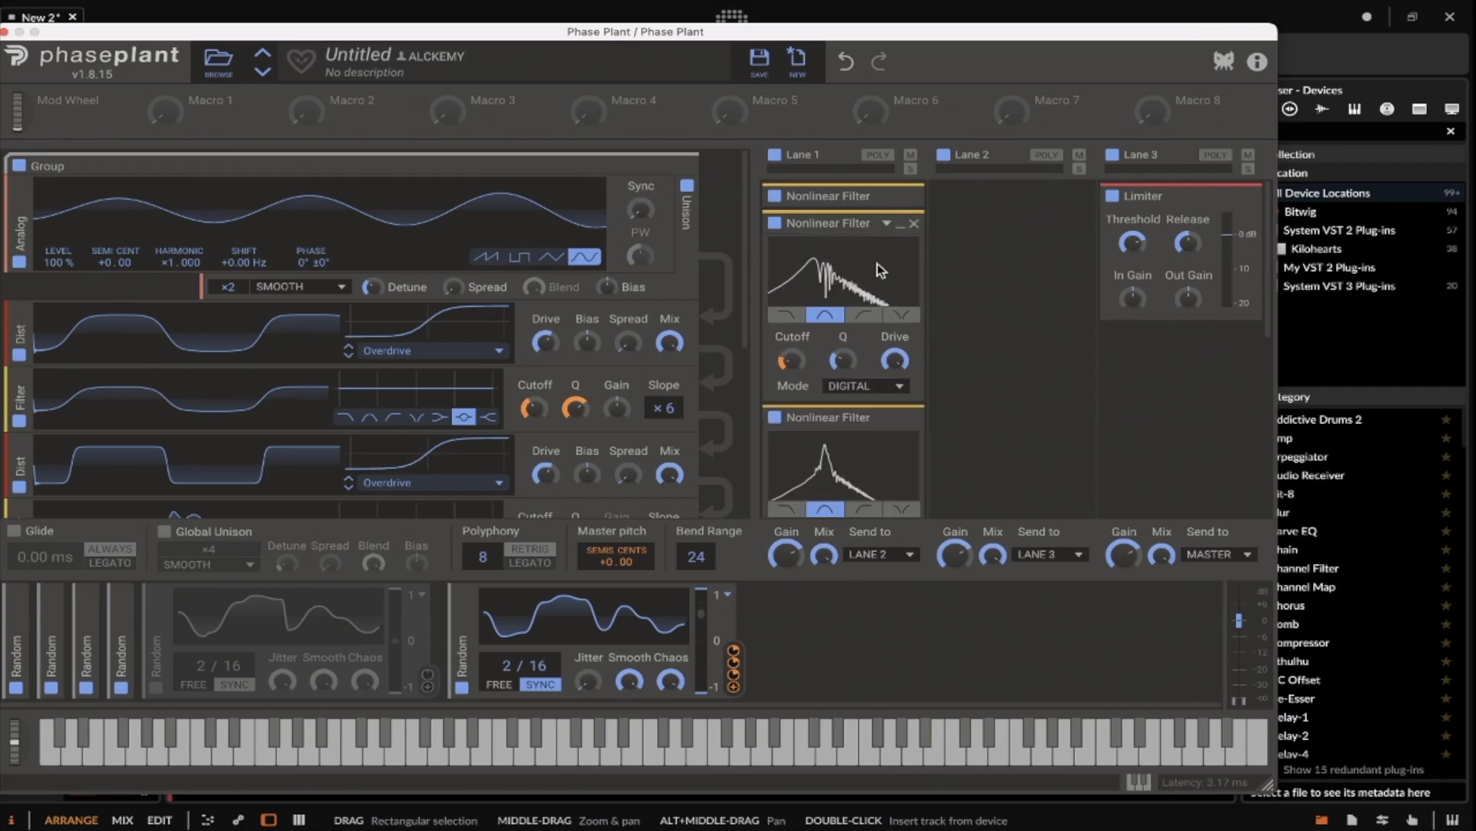
{"action": "left_click", "coordinate": [914, 200]}
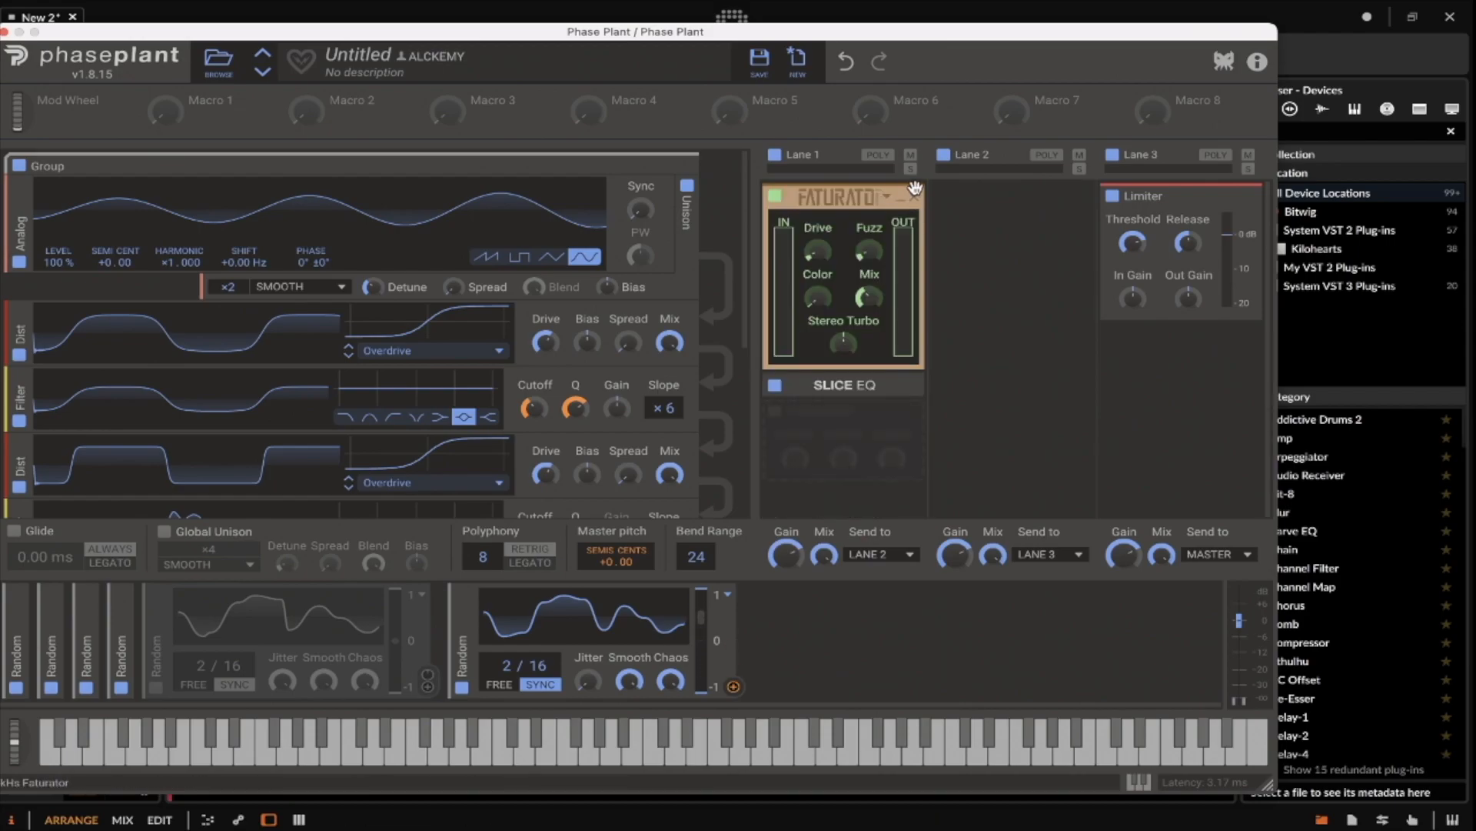
{"action": "left_click", "coordinate": [913, 200]}
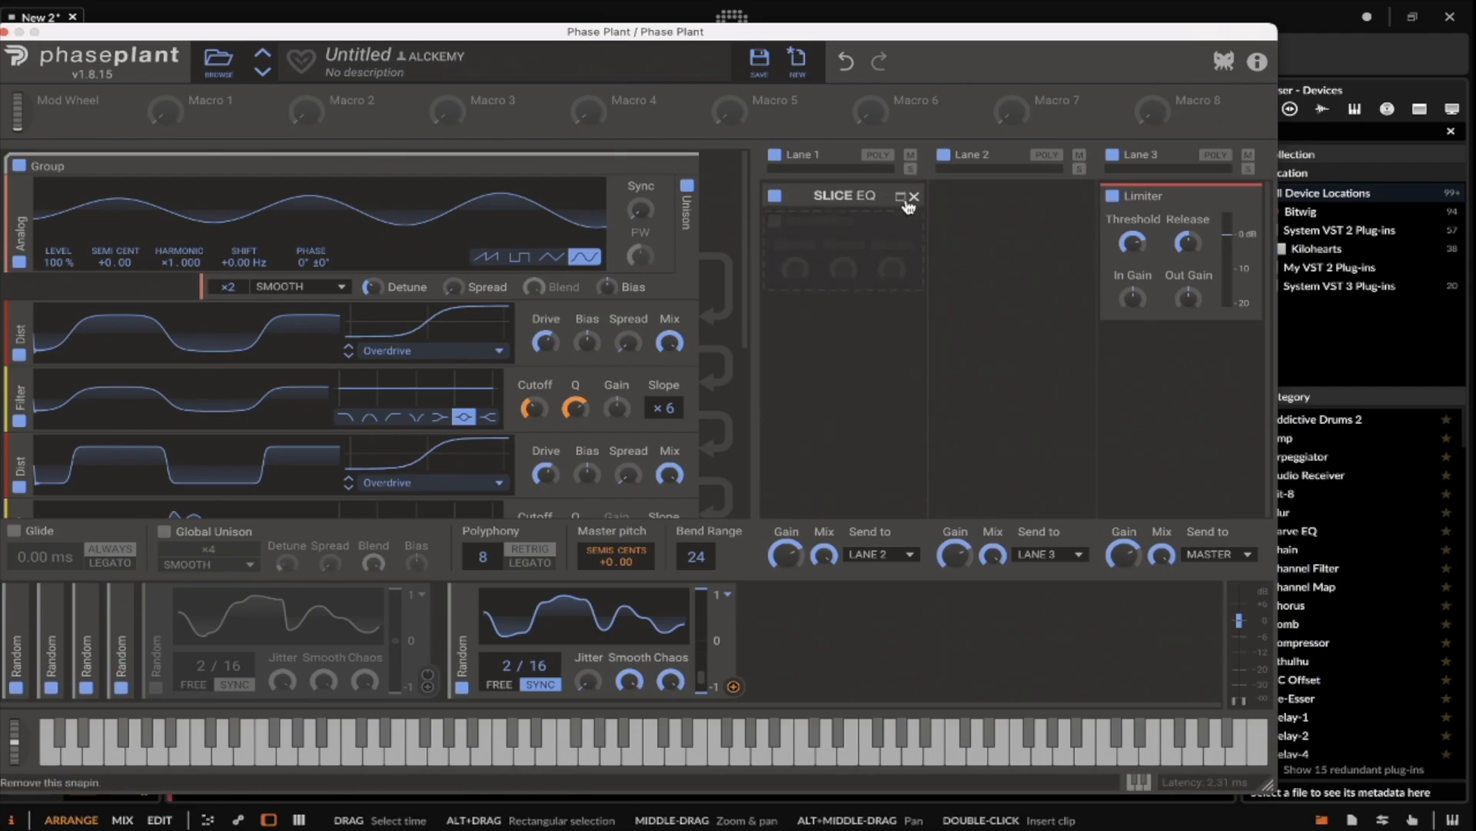
{"action": "left_click", "coordinate": [776, 195]}
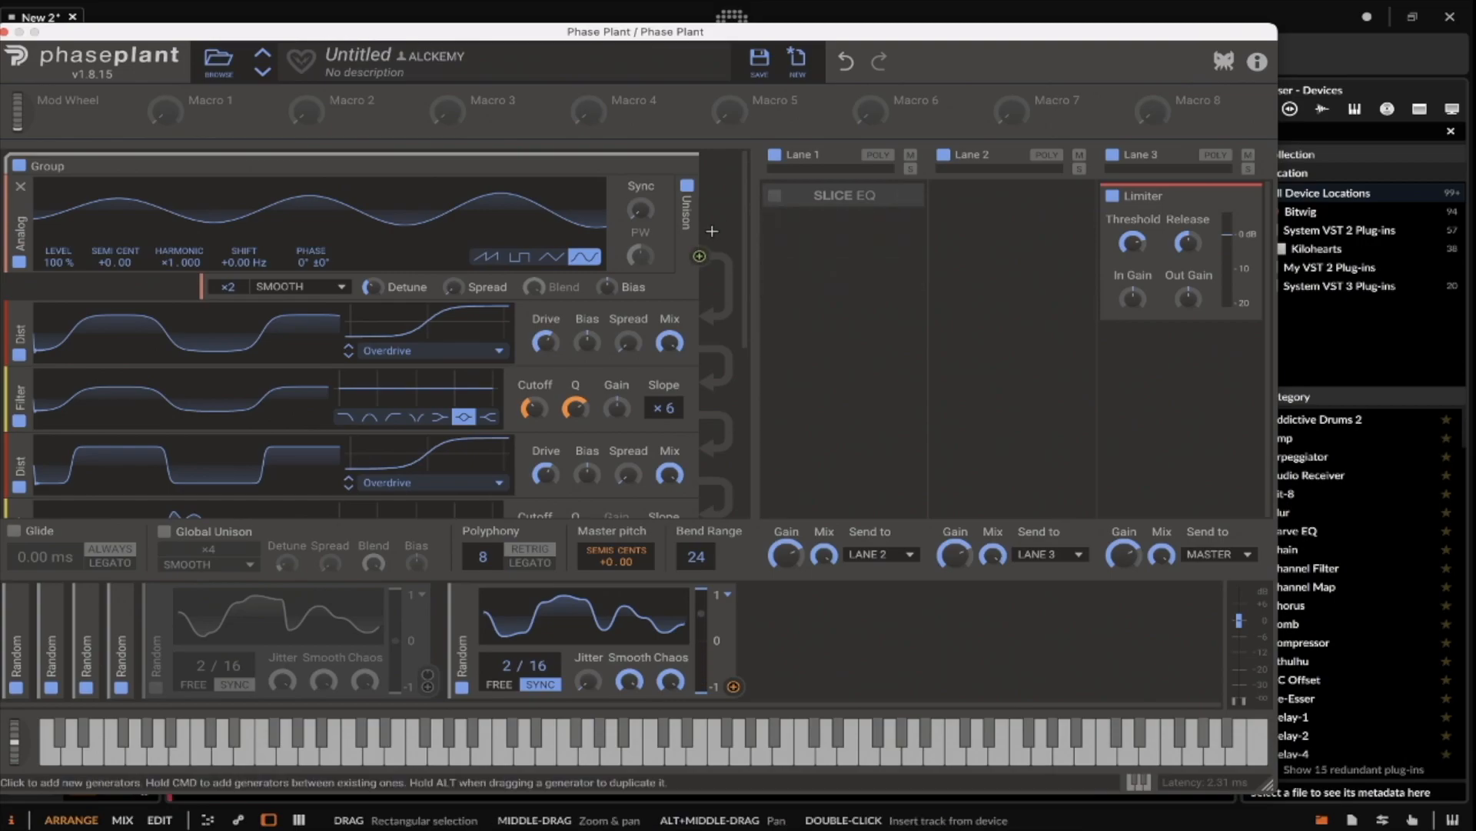
Step: Add a Multipass below Slice EQ in Lane 1 and open its editor window, moved clear for editing
{"action": "left_click", "coordinate": [836, 265]}
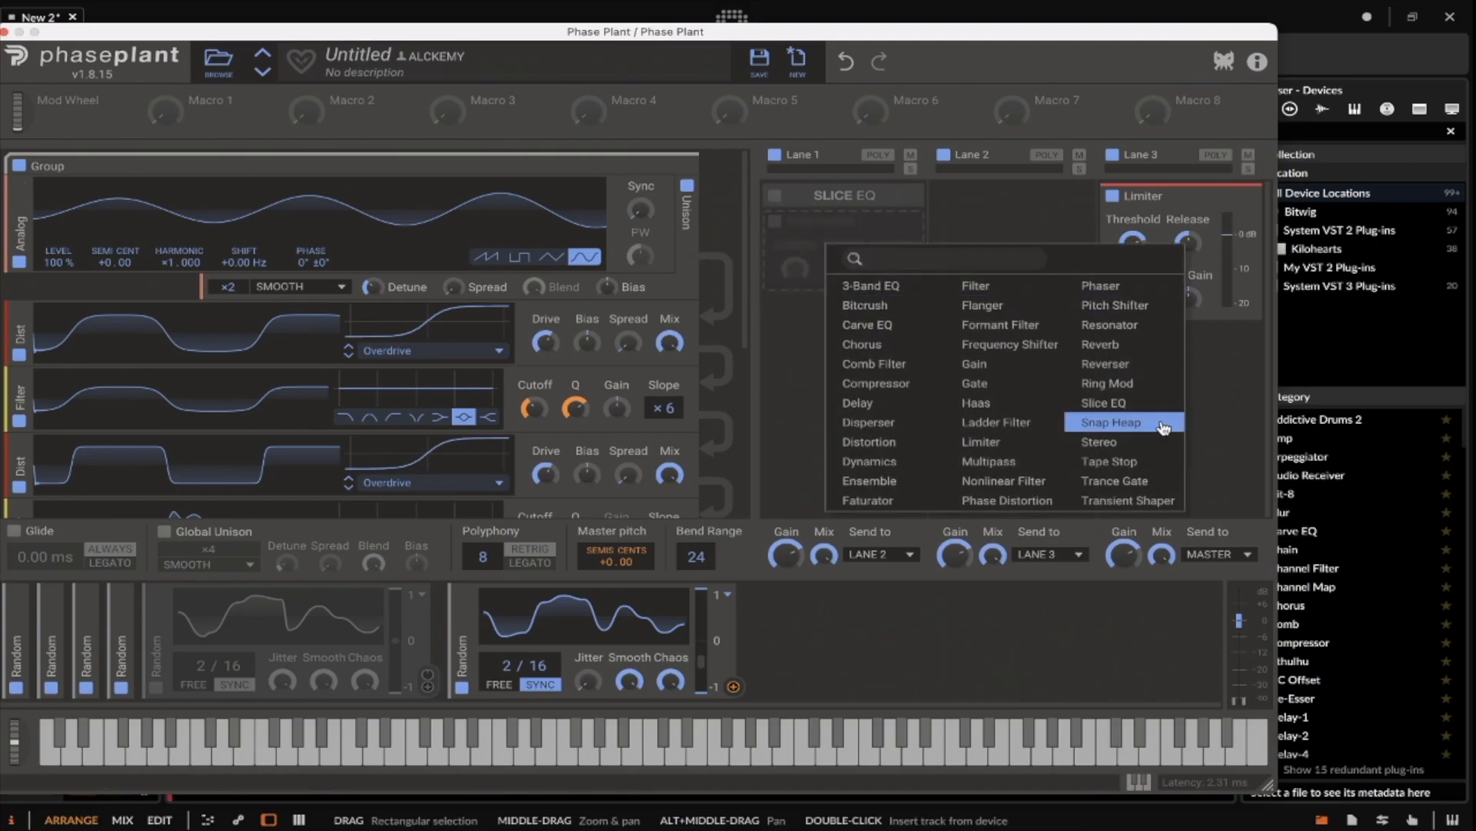
{"action": "left_click", "coordinate": [1013, 460]}
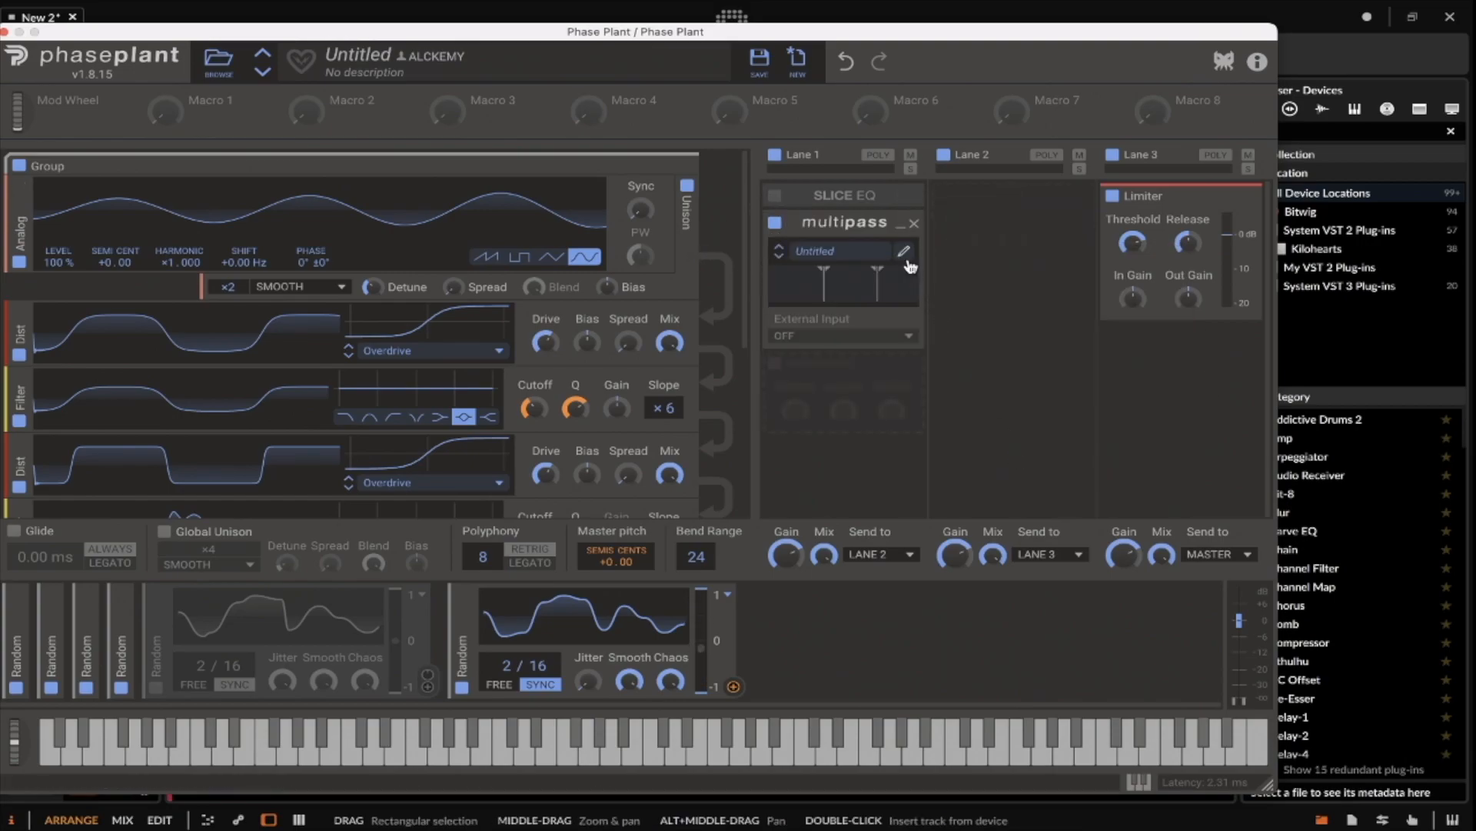
{"action": "left_click", "coordinate": [905, 253]}
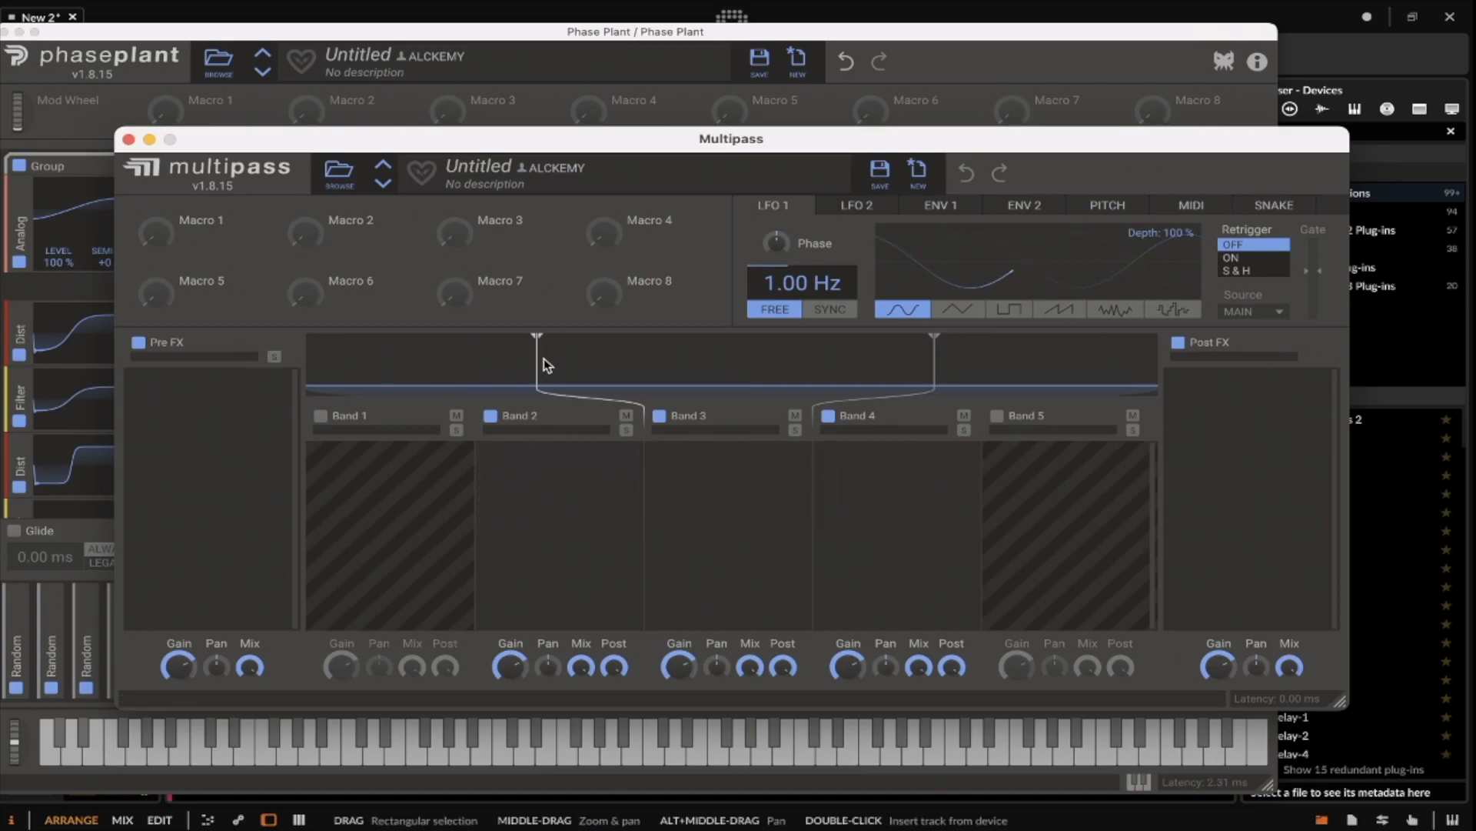
{"action": "left_click_drag", "start_coordinate": [542, 147], "coordinate": [496, 83]}
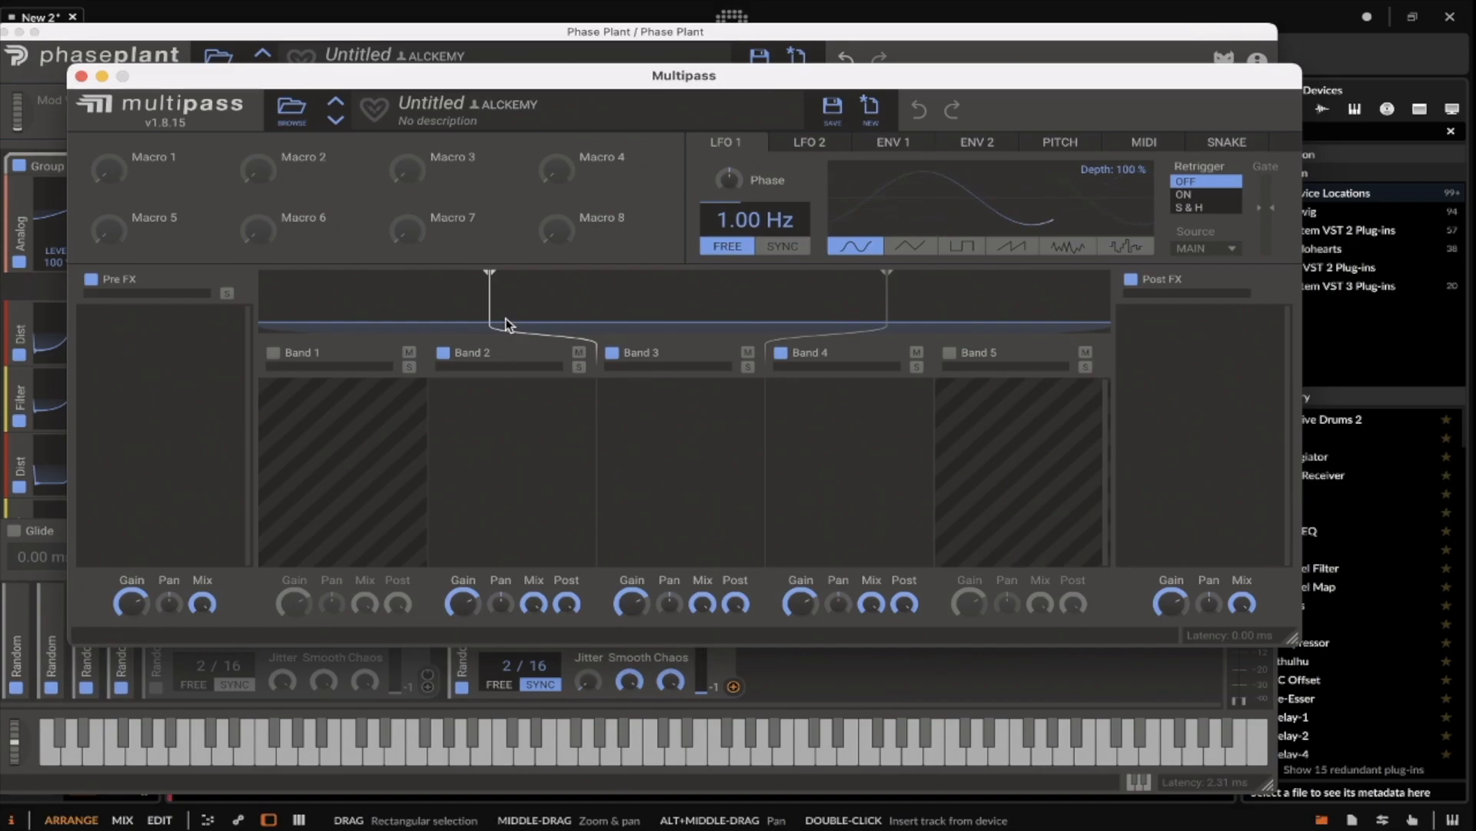
Step: Set the lower crossover to 245 Hz and add a Filter to the band below it
{"action": "left_click_drag", "start_coordinate": [487, 298], "coordinate": [487, 316]}
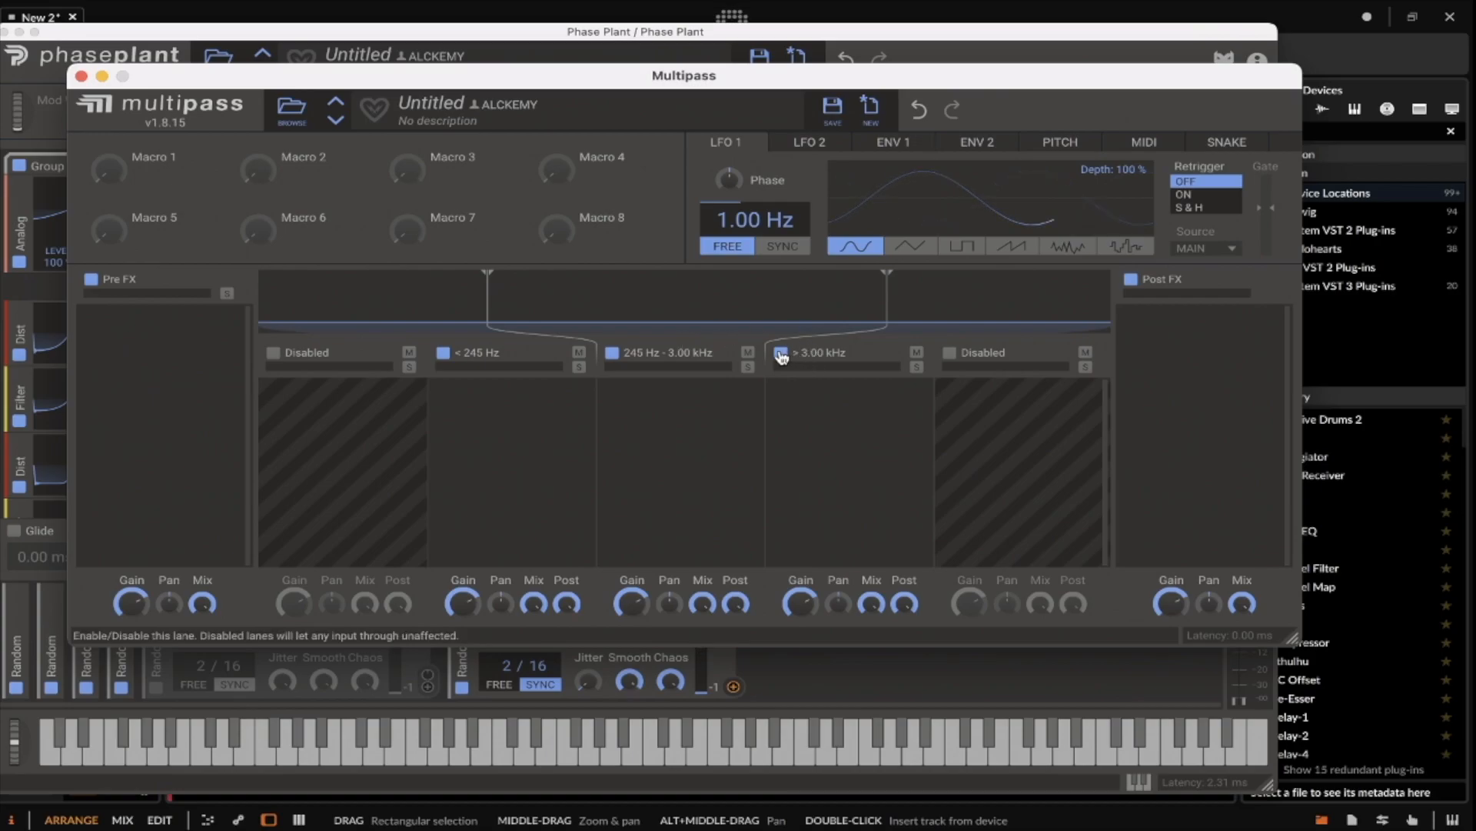
{"action": "left_click", "coordinate": [504, 406]}
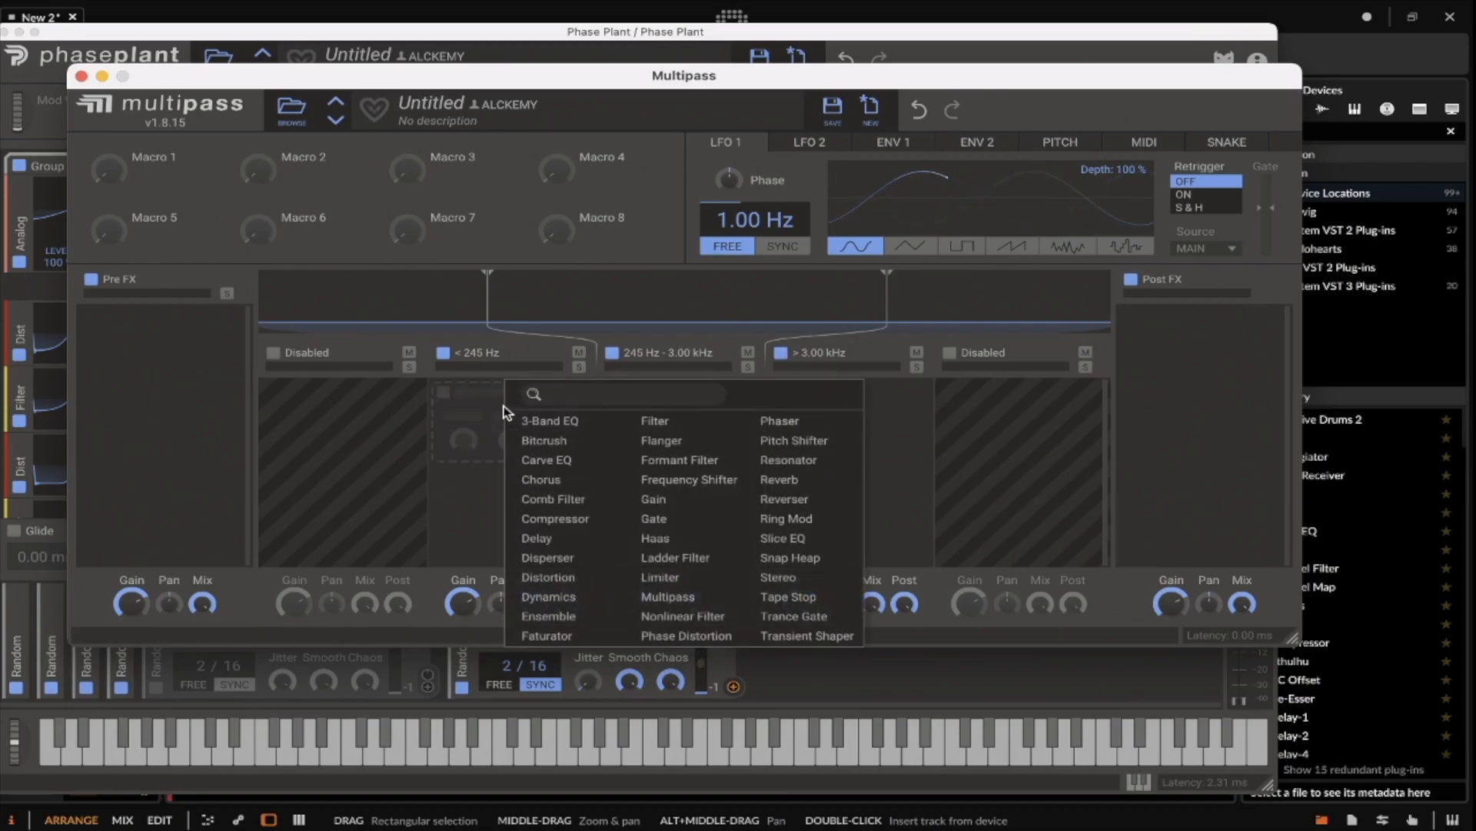
{"action": "left_click", "coordinate": [655, 421]}
Step: Switch the low band's Filter to high-pass and bring its cutoff down near the bottom of its range
{"action": "left_click_drag", "start_coordinate": [459, 531], "coordinate": [460, 507]}
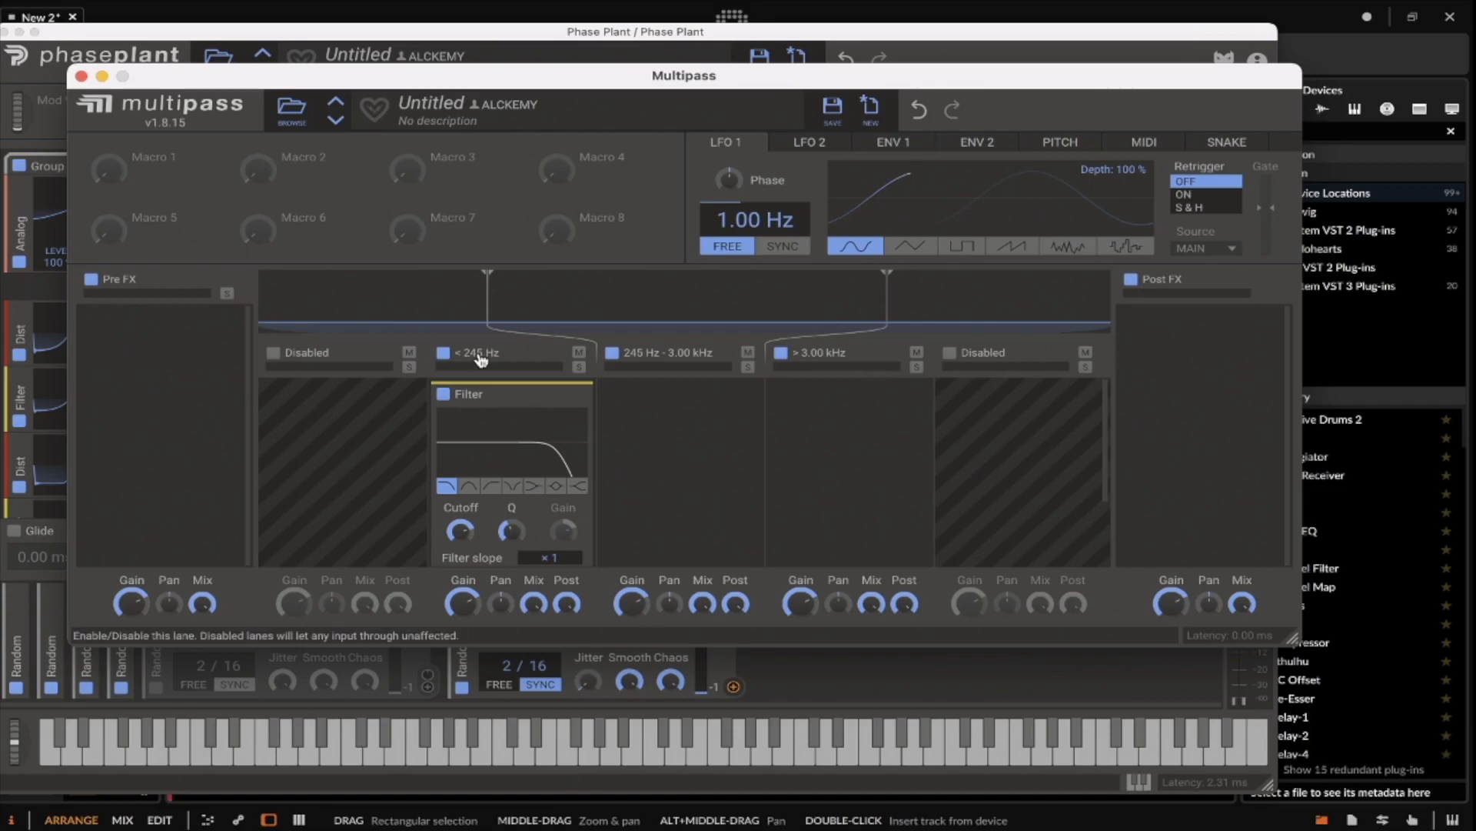
{"action": "left_click_drag", "start_coordinate": [460, 531], "coordinate": [460, 563]}
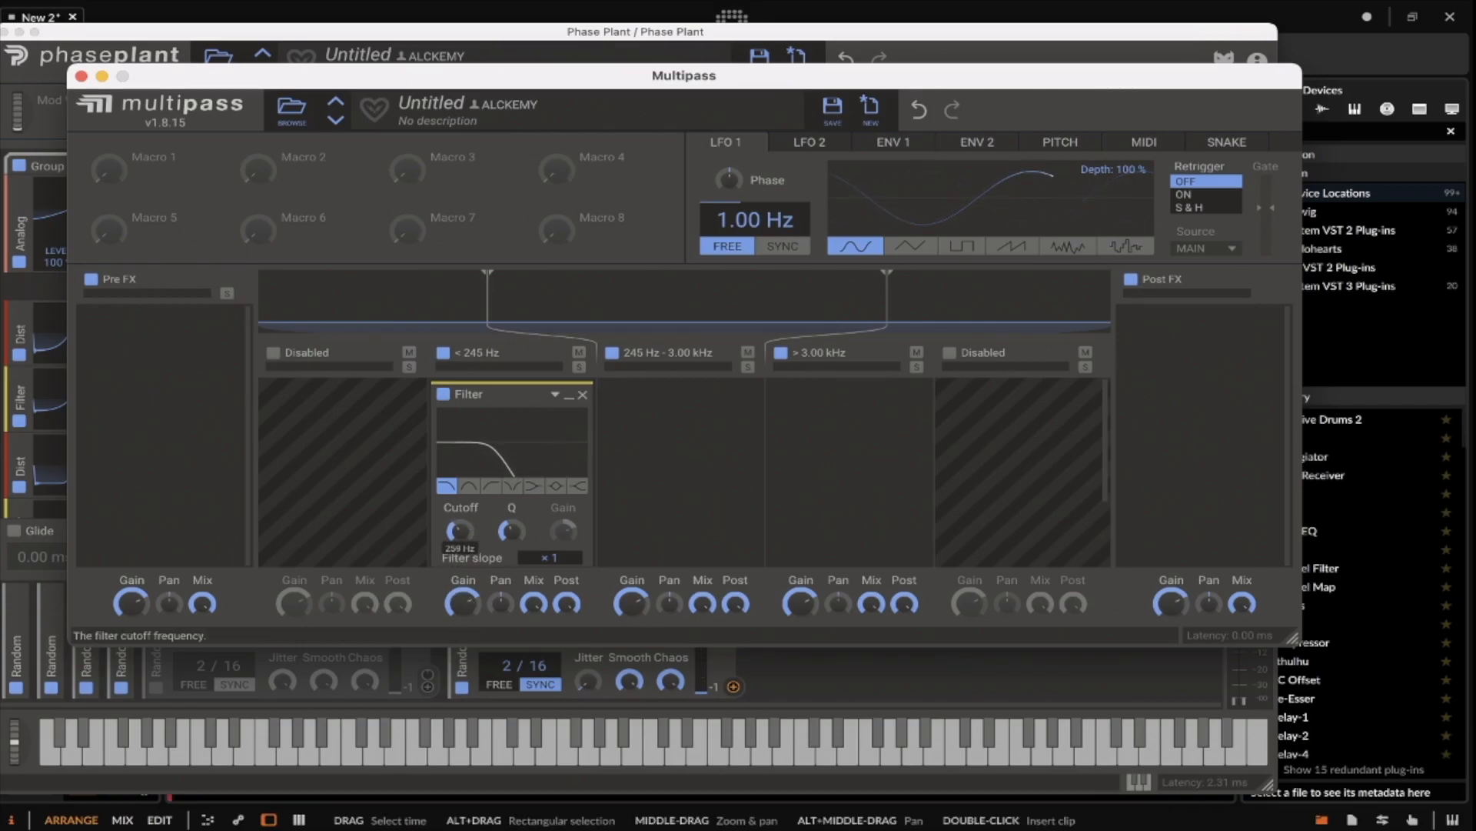
{"action": "left_click_drag", "start_coordinate": [460, 532], "coordinate": [460, 529]}
{"action": "left_click", "coordinate": [490, 486]}
{"action": "left_click_drag", "start_coordinate": [460, 530], "coordinate": [460, 540]}
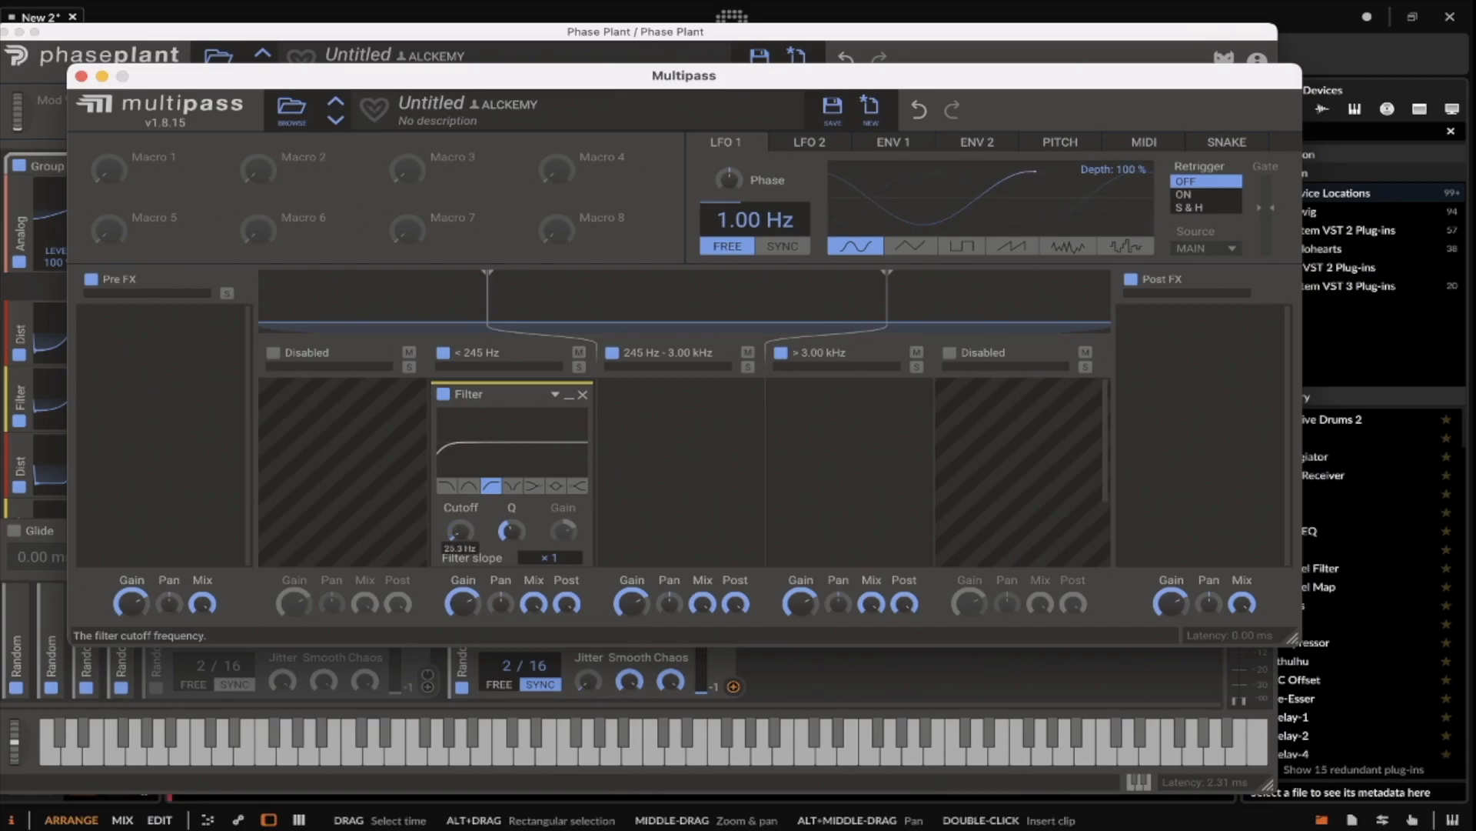
Step: Solo the low band and raise its high-pass Filter's Q to form a resonant peak, adjusting the cutoff slightly
{"action": "left_click", "coordinate": [579, 367]}
{"action": "mouse_move", "coordinate": [509, 530]}
{"action": "mouse_move", "coordinate": [460, 531]}
{"action": "left_mouse_down"}
{"action": "mouse_move", "coordinate": [461, 505]}
{"action": "mouse_move", "coordinate": [463, 531]}
{"action": "left_mouse_up"}
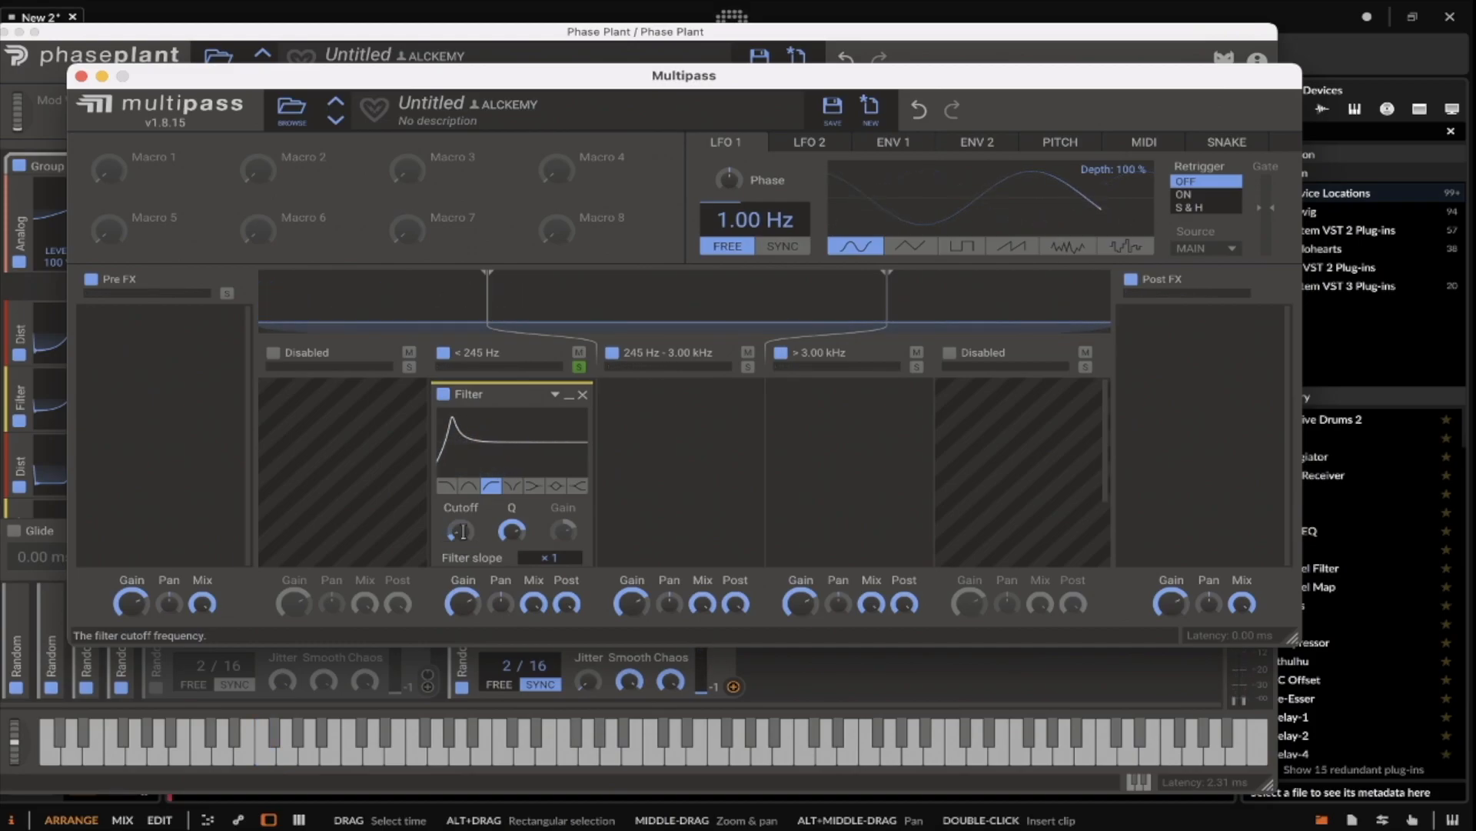
Step: Sync LFO 1 at 4/16 with the random shape, assign it to the low band Filter's cutoff and minimize that Filter
{"action": "left_click", "coordinate": [782, 245]}
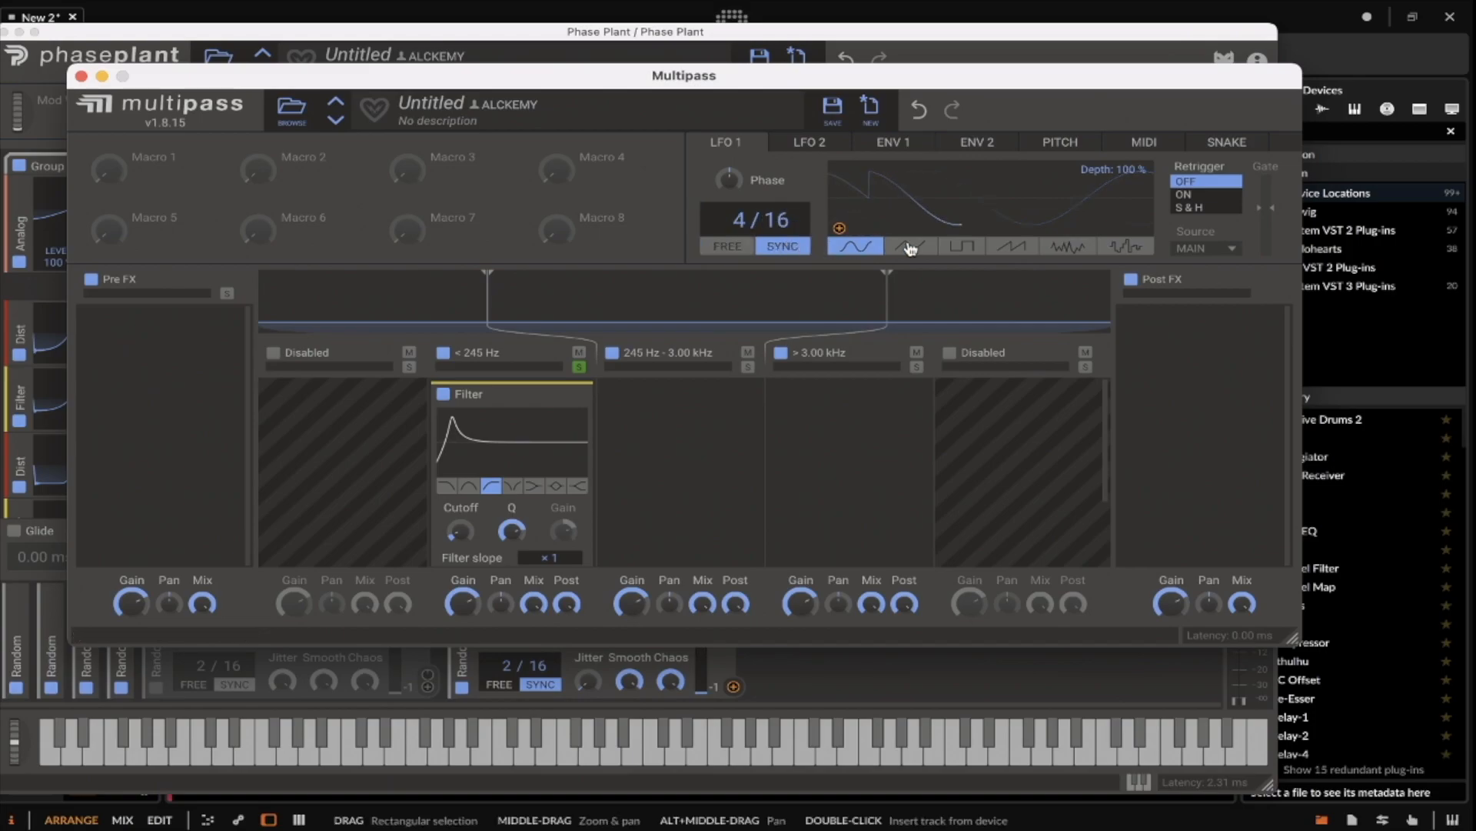
{"action": "left_click", "coordinate": [1068, 246]}
{"action": "left_click_drag", "start_coordinate": [841, 231], "coordinate": [462, 548]}
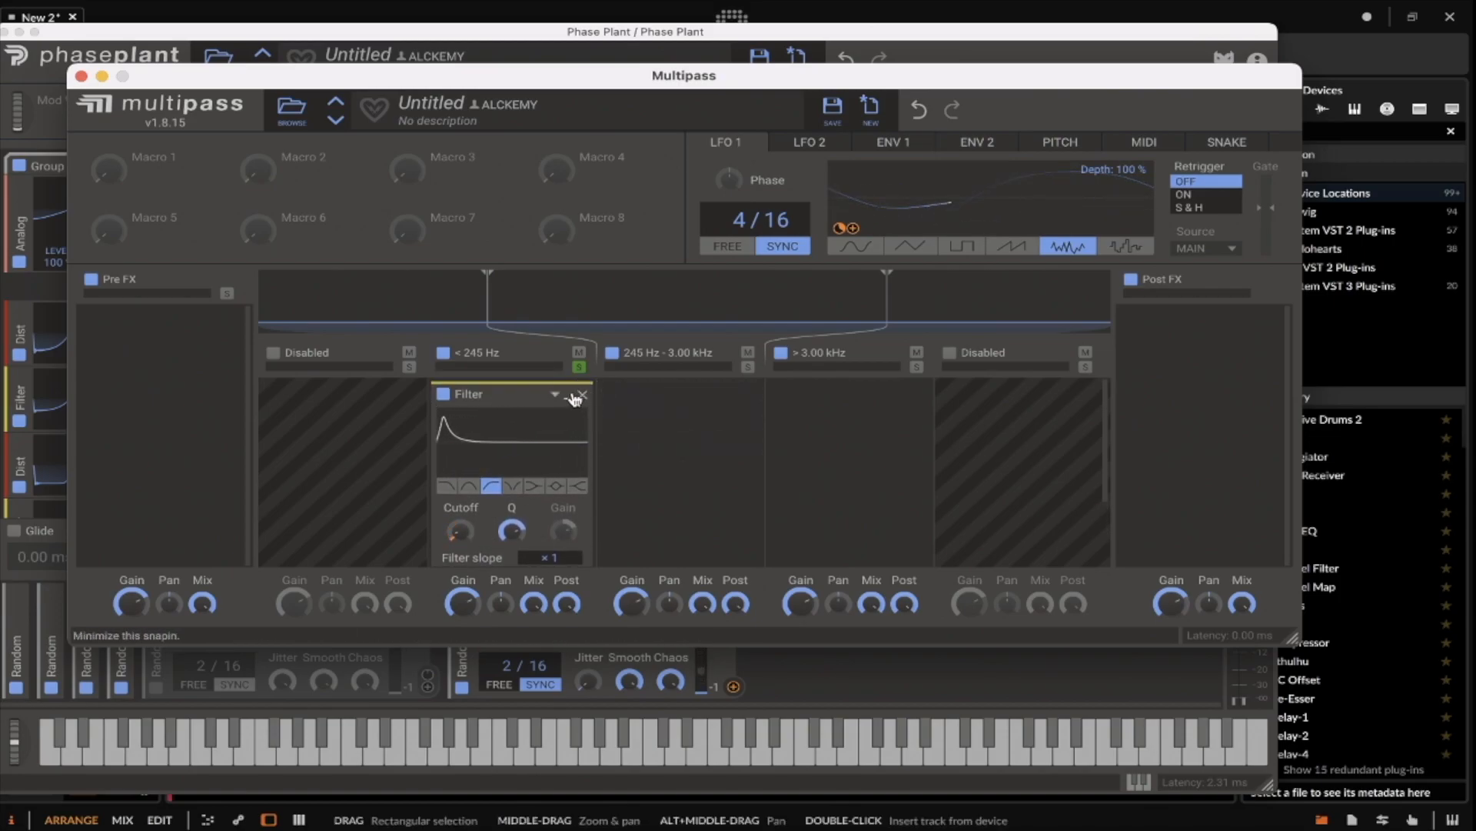
{"action": "left_click", "coordinate": [570, 400]}
{"action": "left_click", "coordinate": [667, 399]}
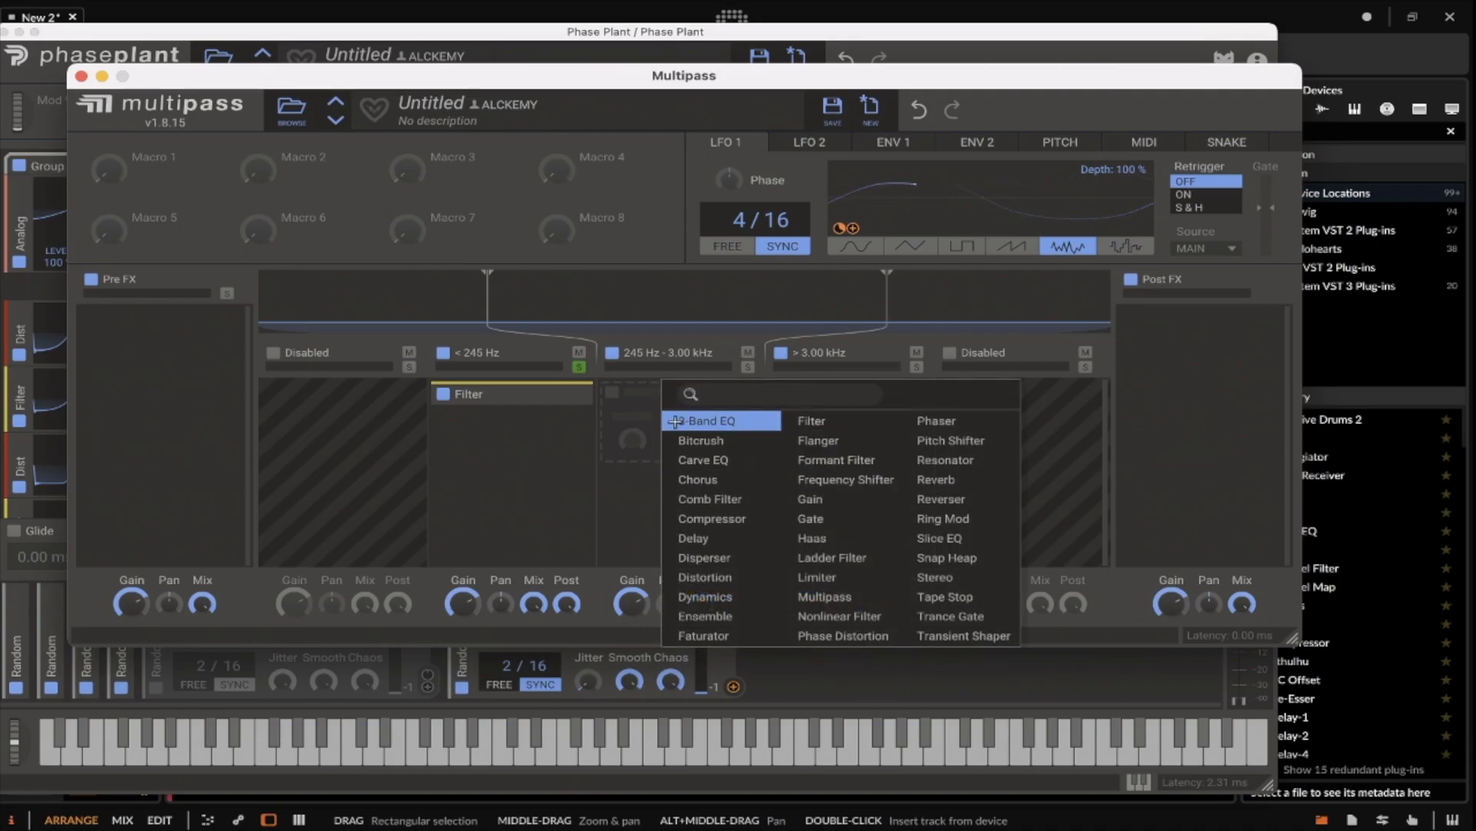
{"action": "left_click", "coordinate": [625, 432]}
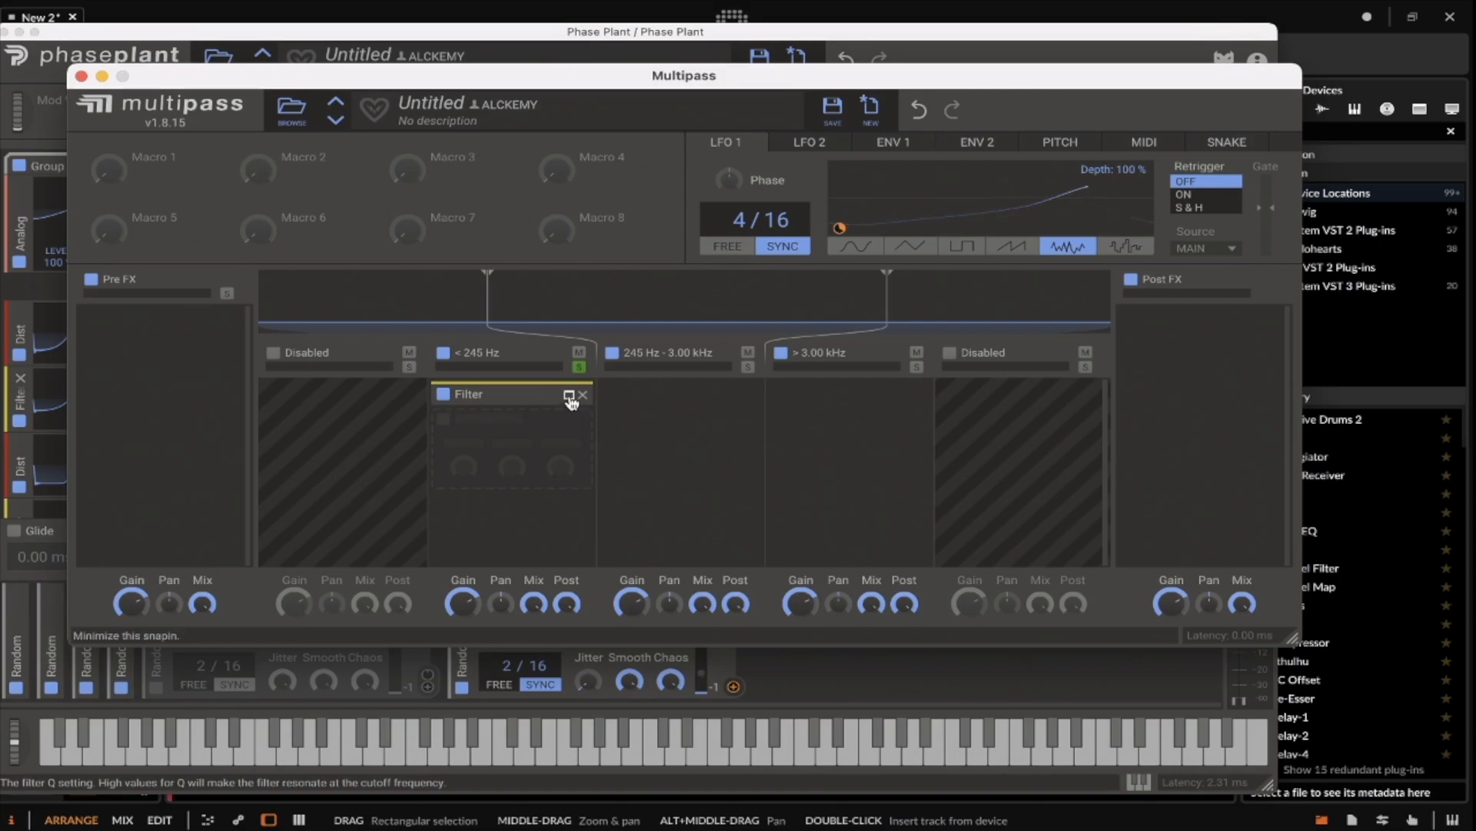
{"action": "left_click", "coordinate": [570, 394]}
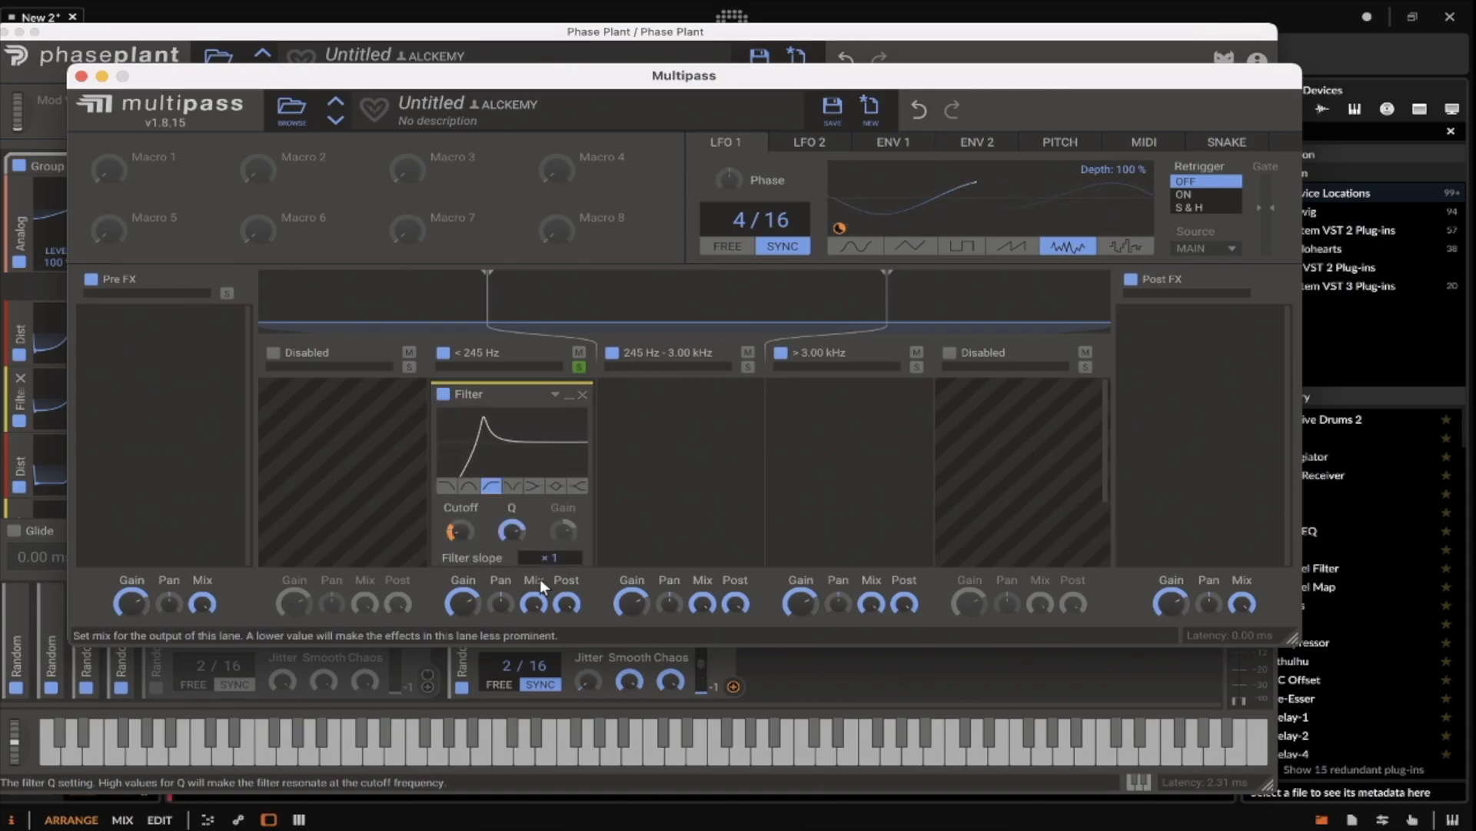
{"action": "left_click", "coordinate": [570, 393]}
Step: Add a Filter to the 245 Hz - 3.00 kHz band, lower its cutoff and set it to Notch
{"action": "left_click", "coordinate": [679, 410]}
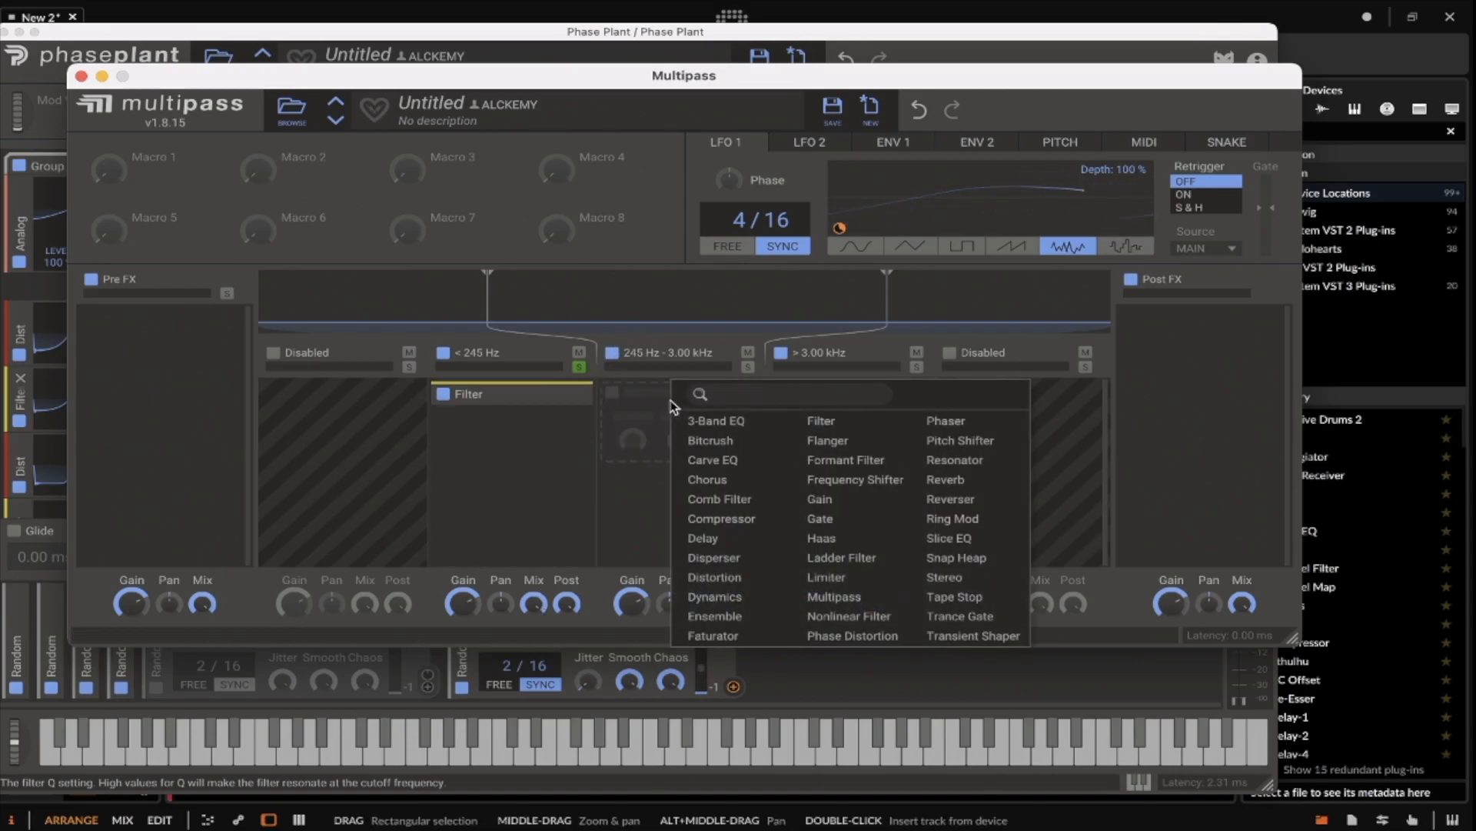
{"action": "left_click", "coordinate": [806, 419]}
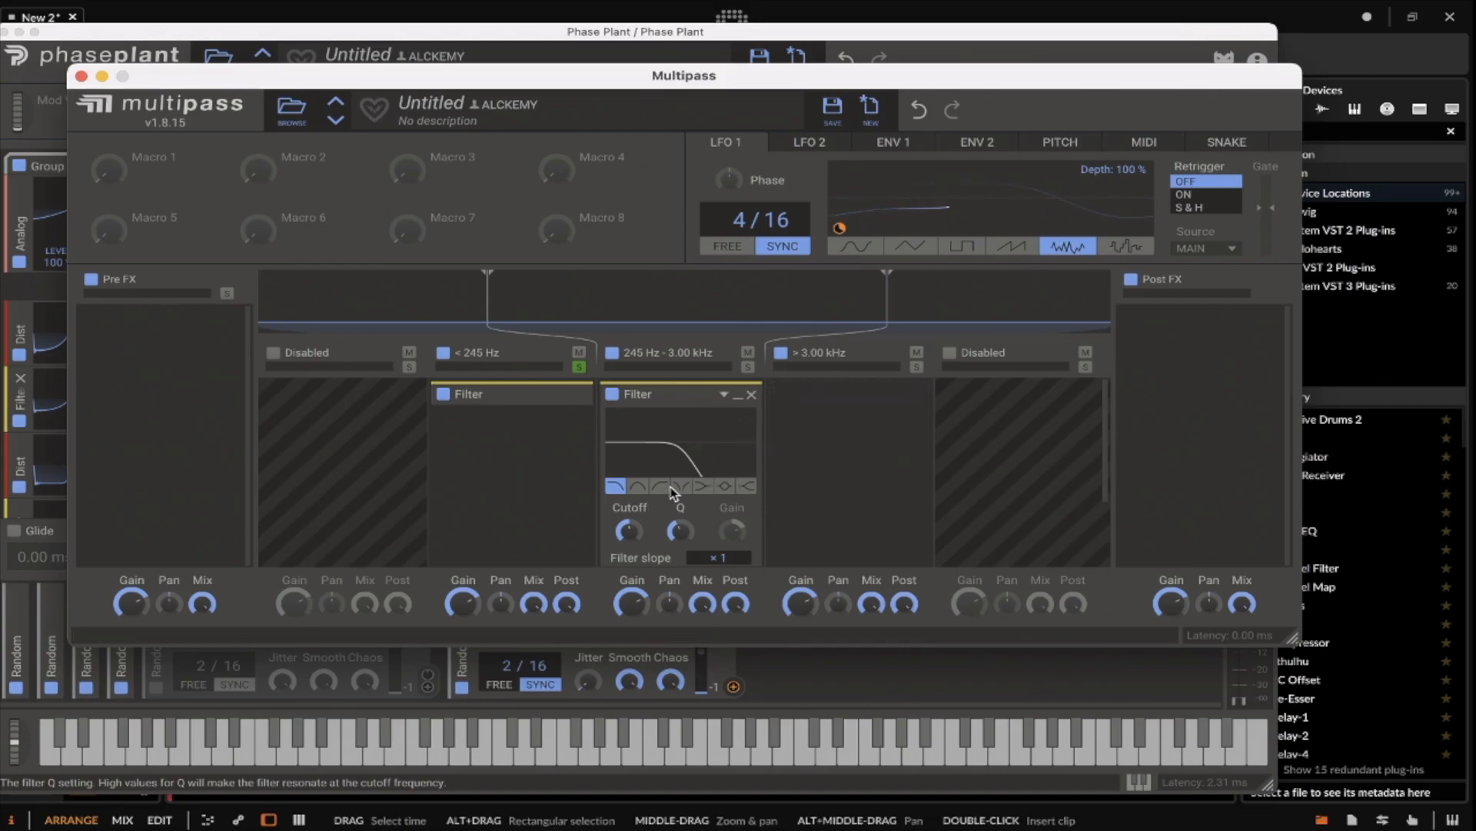
{"action": "left_click", "coordinate": [682, 486]}
{"action": "left_click", "coordinate": [639, 488]}
{"action": "mouse_move", "coordinate": [628, 531]}
{"action": "left_mouse_down"}
{"action": "mouse_move", "coordinate": [680, 518]}
{"action": "mouse_move", "coordinate": [628, 536]}
{"action": "left_mouse_up"}
{"action": "left_click", "coordinate": [685, 487]}
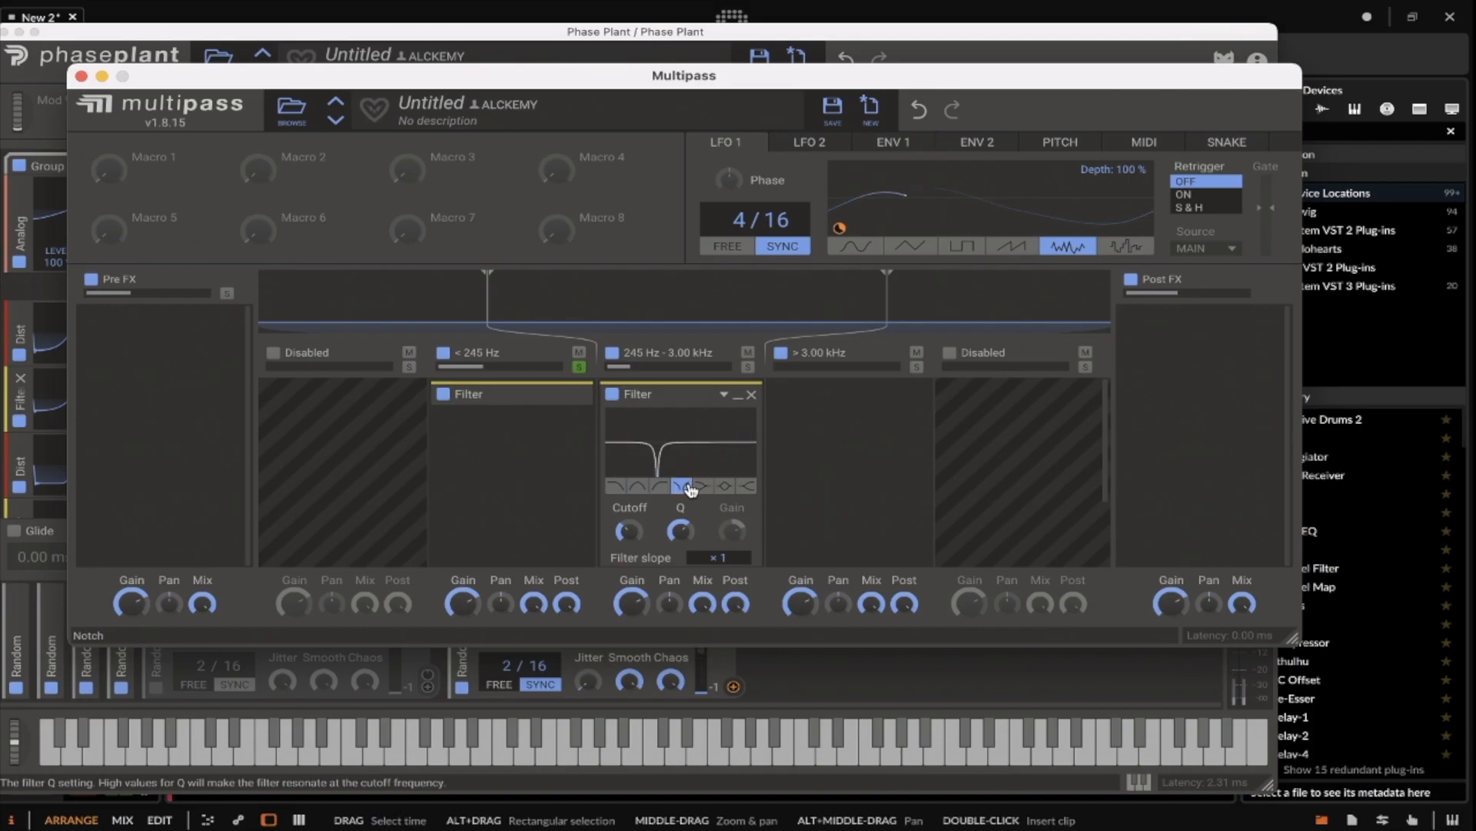
Step: Set the notch Filter's slope to ×6 and adjust its Q and cutoff to shape a wide notch
{"action": "scroll", "coordinate": [734, 531], "scroll_direction": "down", "scroll_amount": 2}
{"action": "left_click_drag", "start_coordinate": [723, 533], "coordinate": [669, 514]}
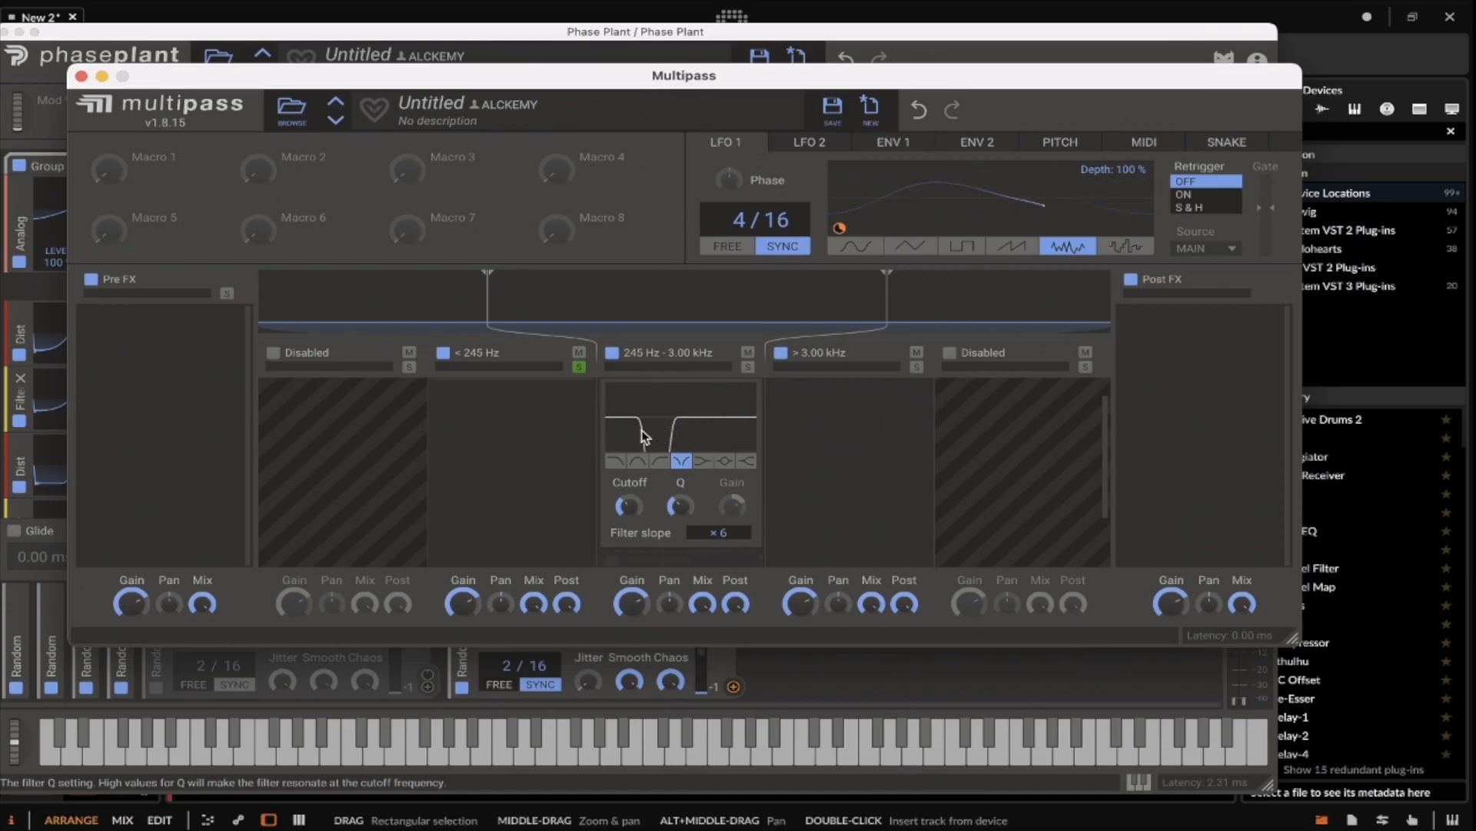
{"action": "left_click_drag", "start_coordinate": [681, 504], "coordinate": [680, 483]}
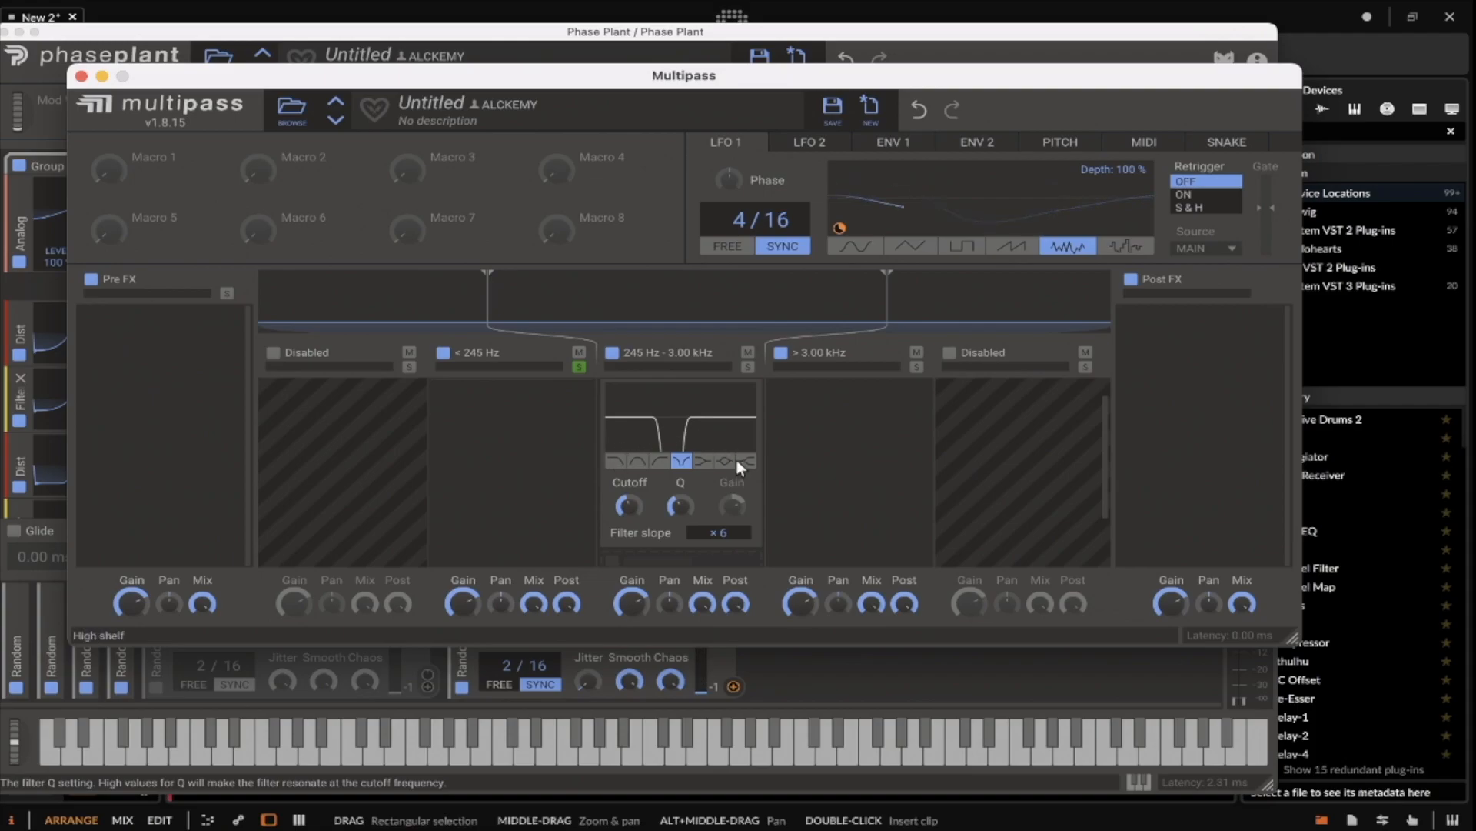
{"action": "mouse_move", "coordinate": [680, 505]}
{"action": "left_mouse_down"}
{"action": "mouse_move", "coordinate": [680, 486]}
{"action": "mouse_move", "coordinate": [680, 499]}
{"action": "left_mouse_up"}
Step: Disable the middle band and add a second Filter, set to high-pass, to the low band
{"action": "left_click", "coordinate": [619, 354]}
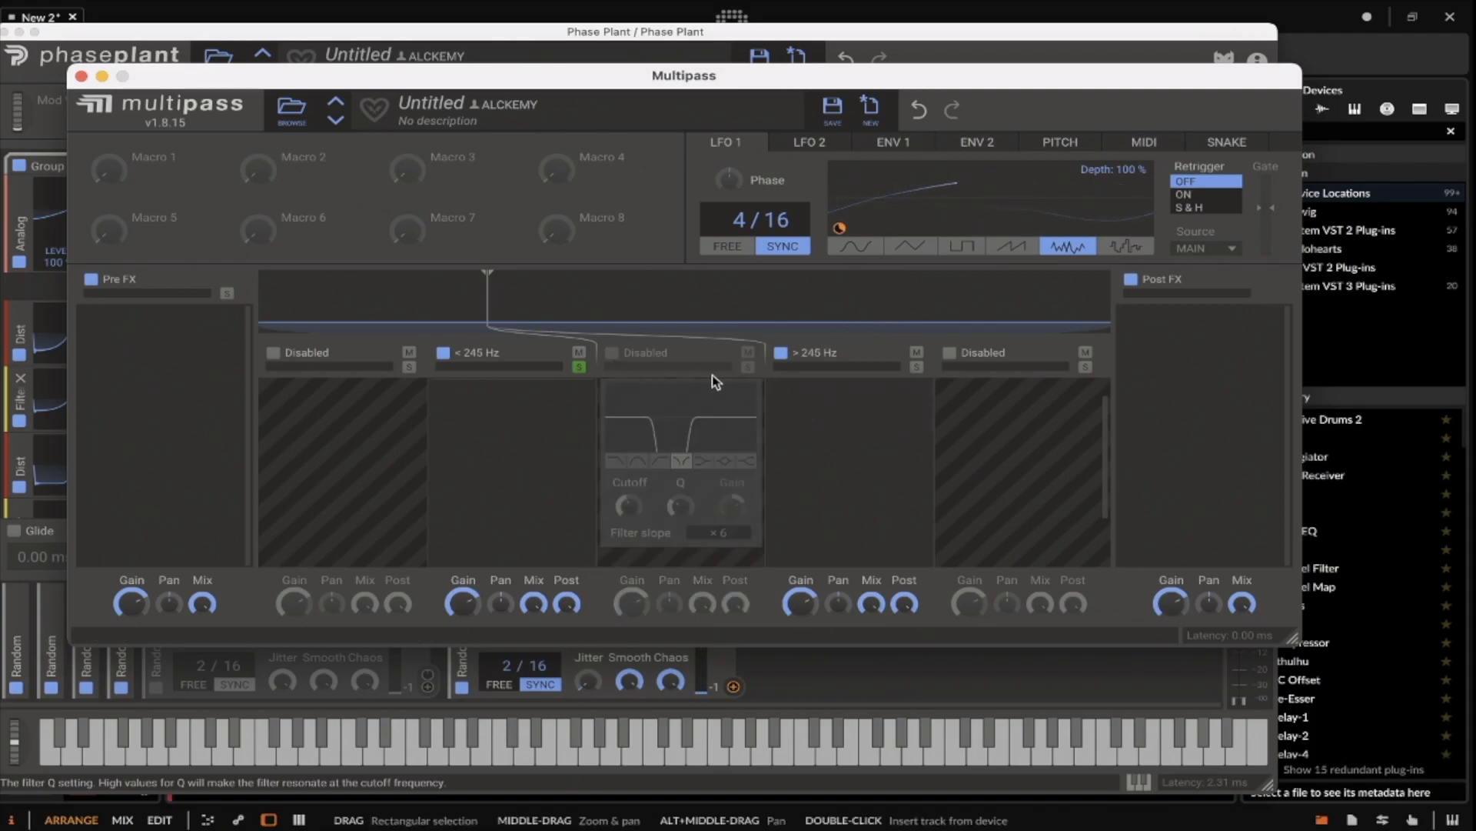
{"action": "left_click", "coordinate": [501, 396]}
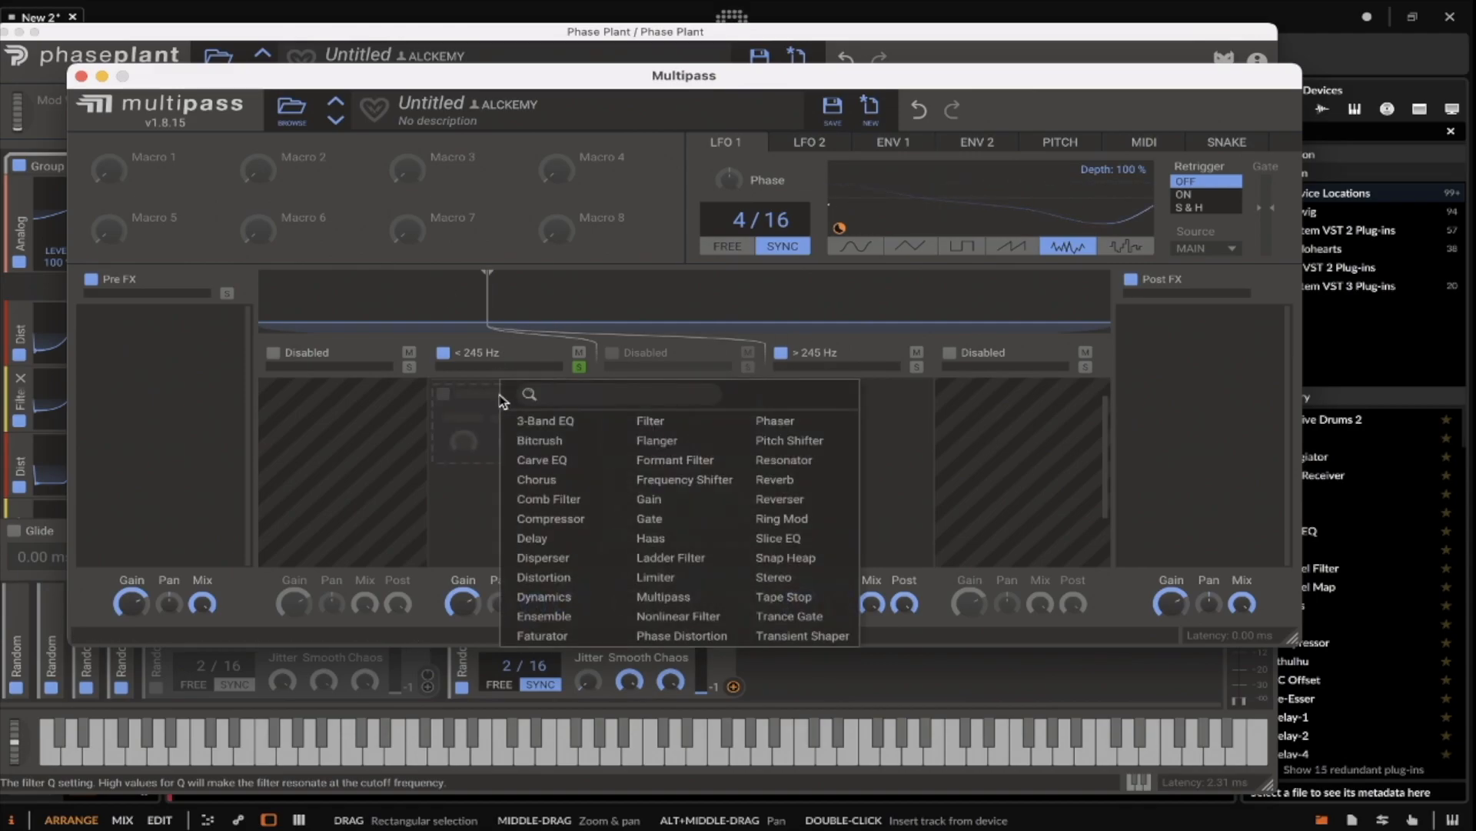
{"action": "left_click", "coordinate": [627, 423]}
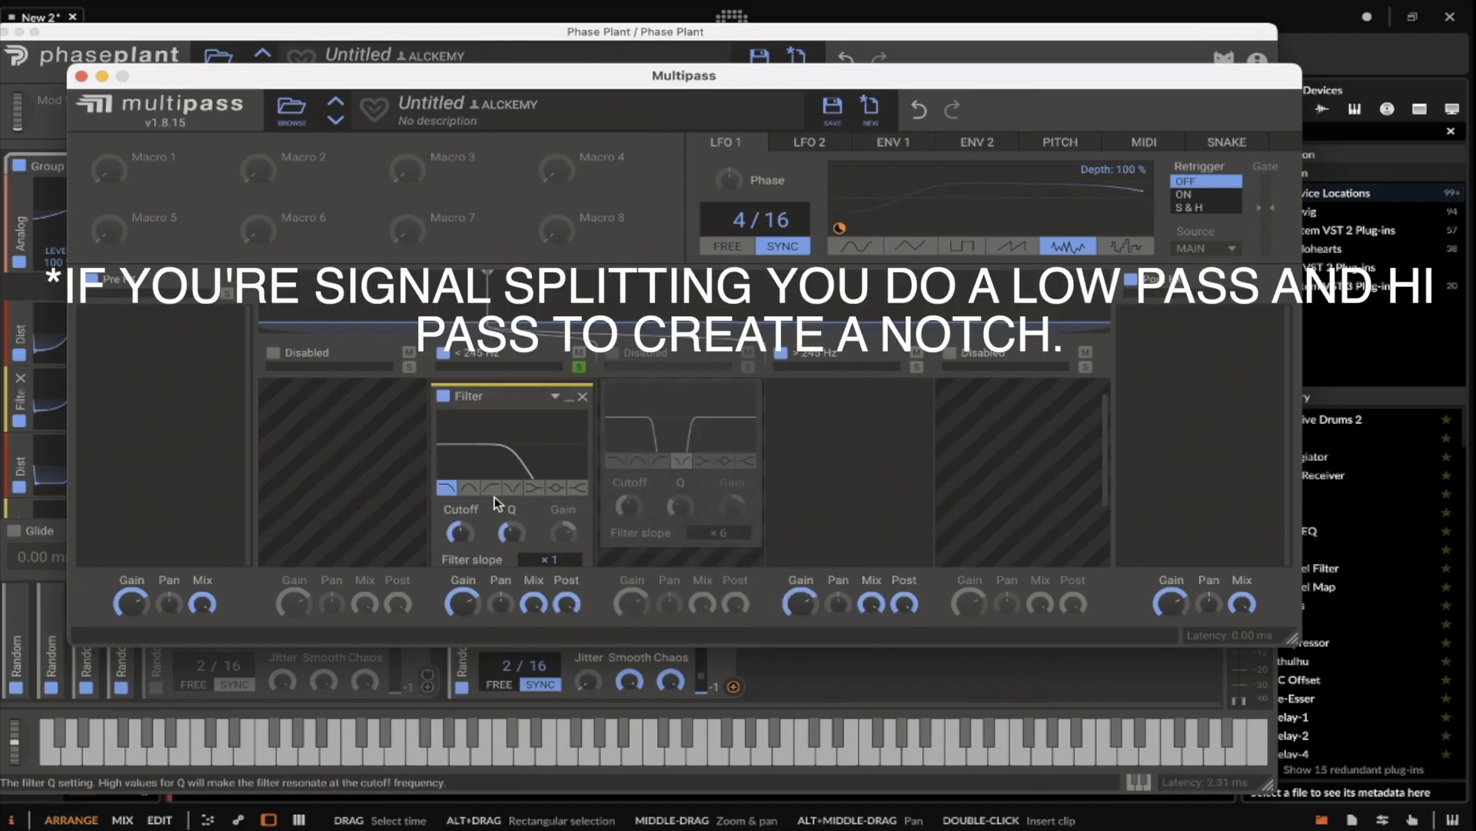
{"action": "left_click", "coordinate": [492, 489]}
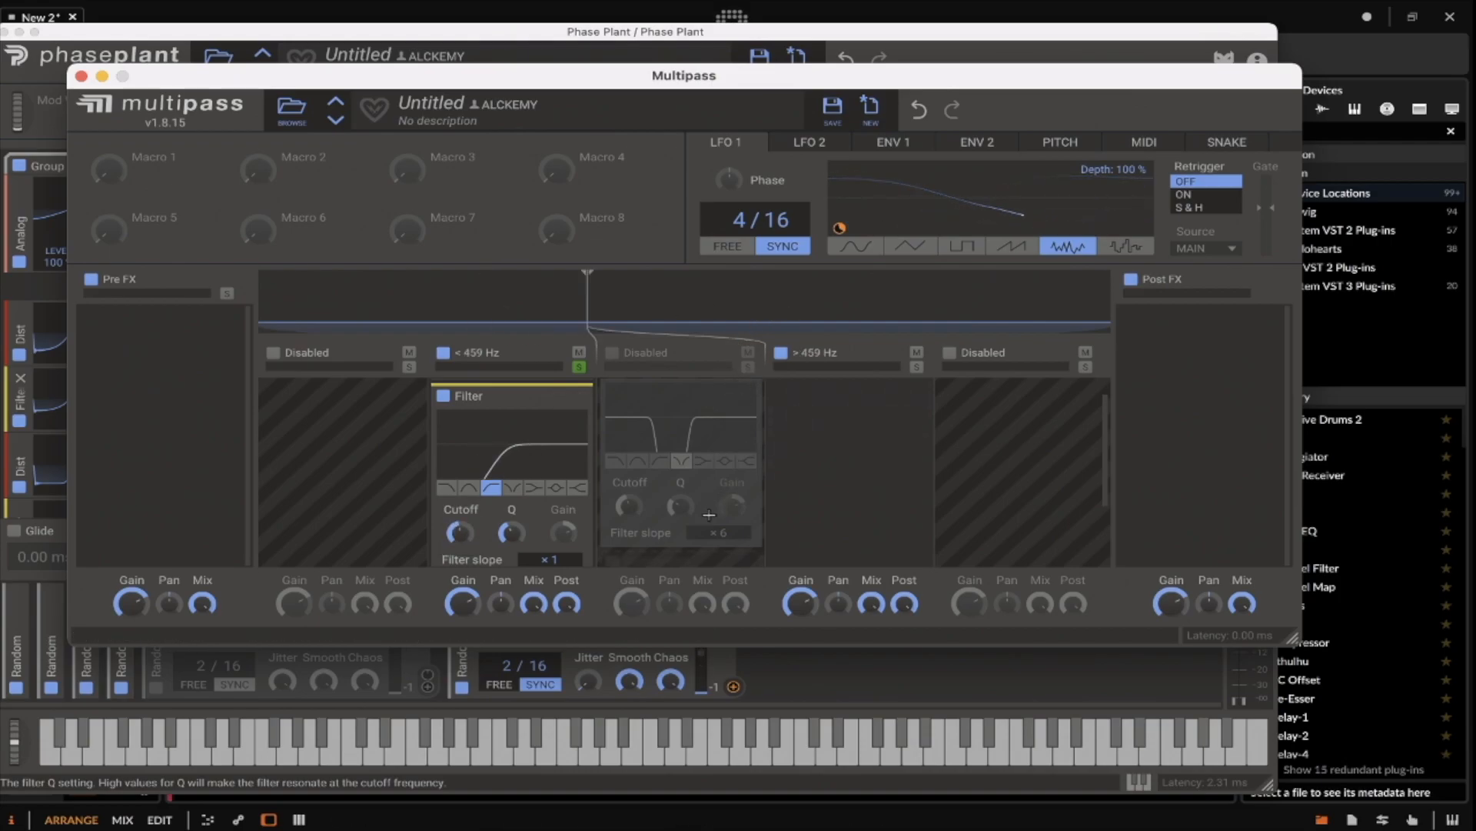
{"action": "scroll", "coordinate": [698, 520], "scroll_direction": "down", "scroll_amount": 2}
{"action": "scroll", "coordinate": [883, 427], "scroll_direction": "up", "scroll_amount": 2}
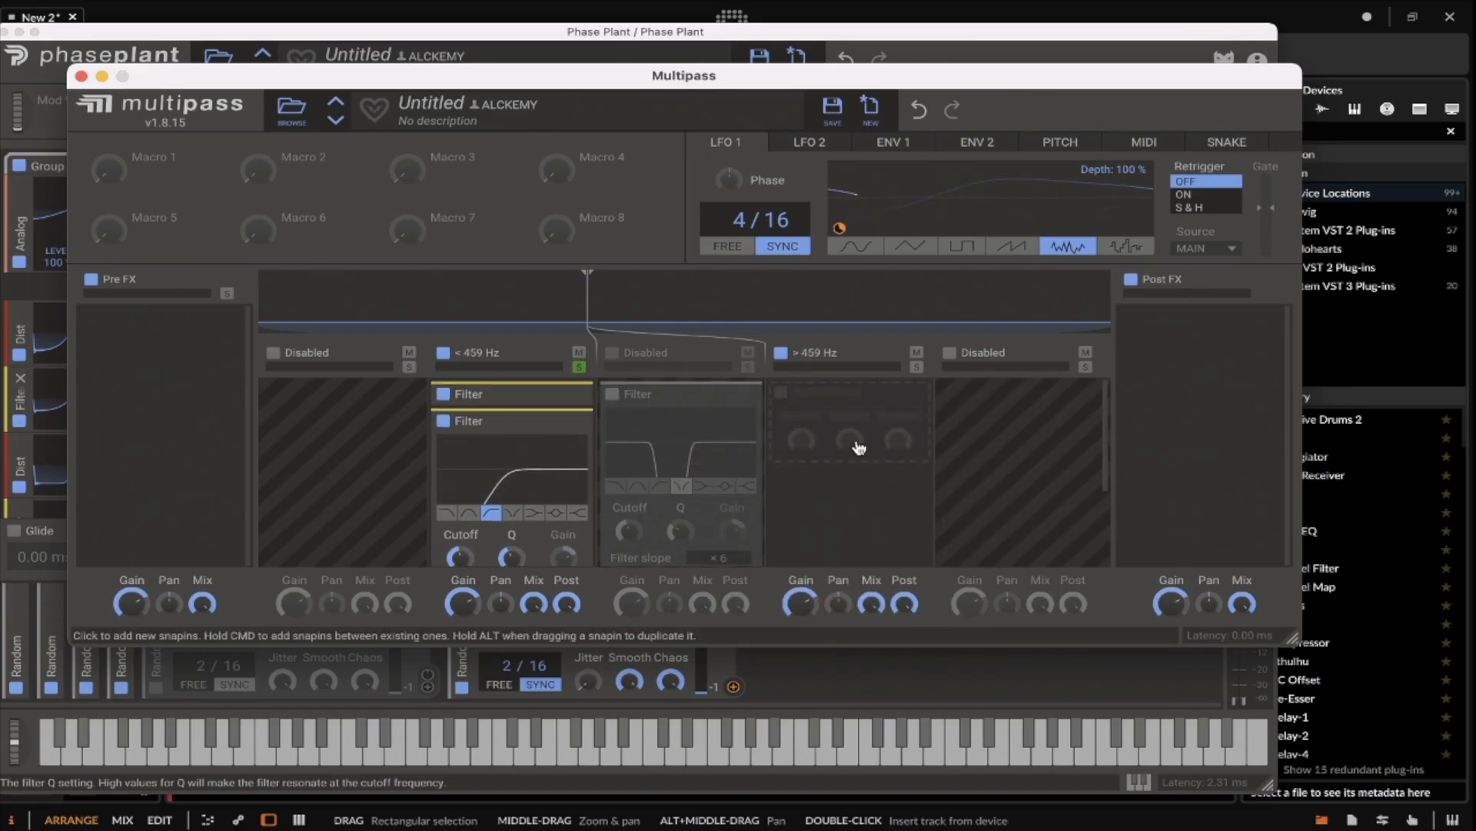
Step: Add a low-pass Filter to the high band and lower the cutoffs of both newly added Filters
{"action": "left_click", "coordinate": [846, 406]}
{"action": "left_click", "coordinate": [969, 423]}
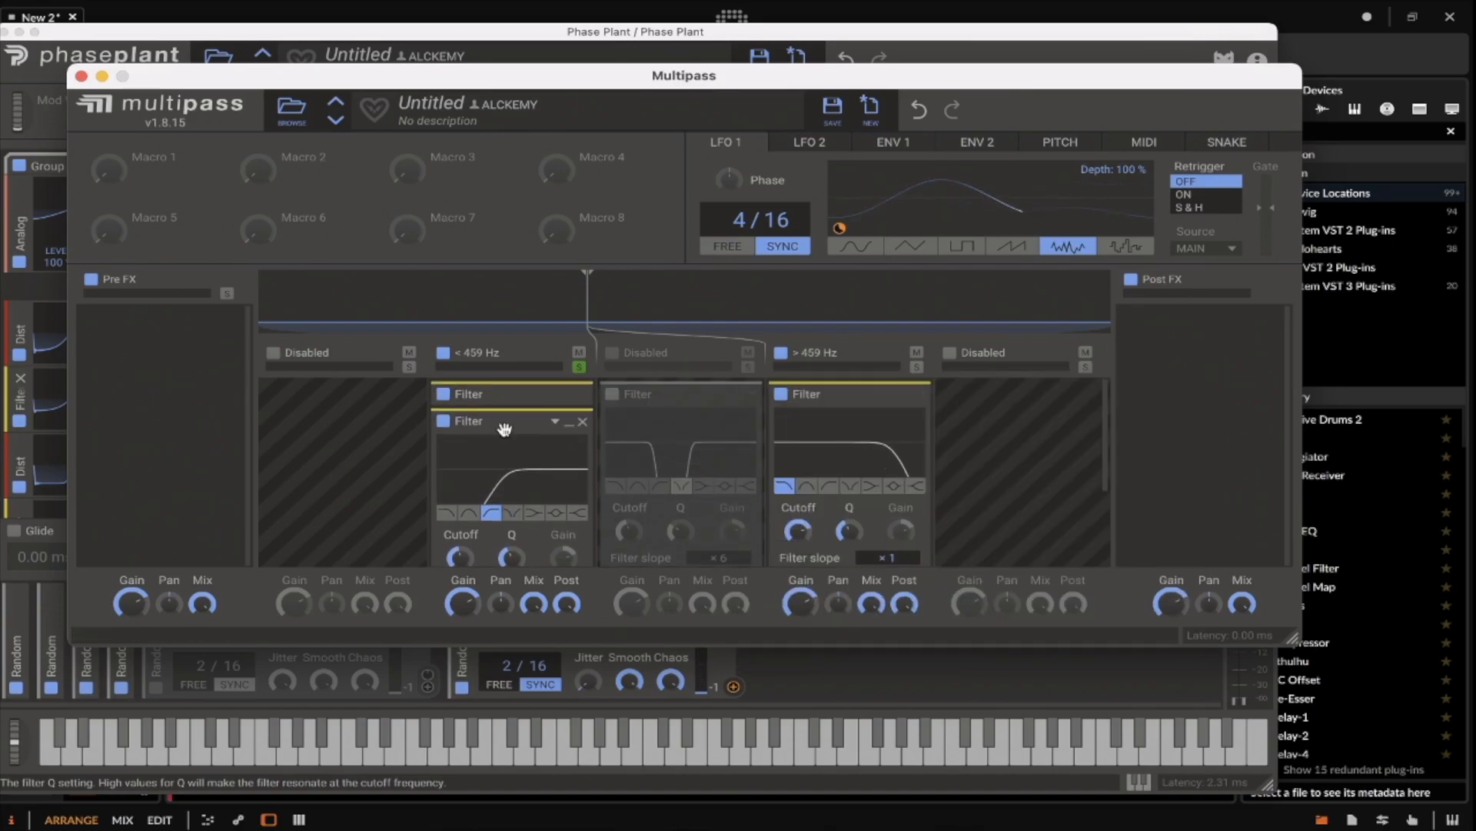
{"action": "scroll", "coordinate": [502, 483], "scroll_direction": "down", "scroll_amount": 1}
{"action": "scroll", "coordinate": [501, 483], "scroll_direction": "up", "scroll_amount": 1}
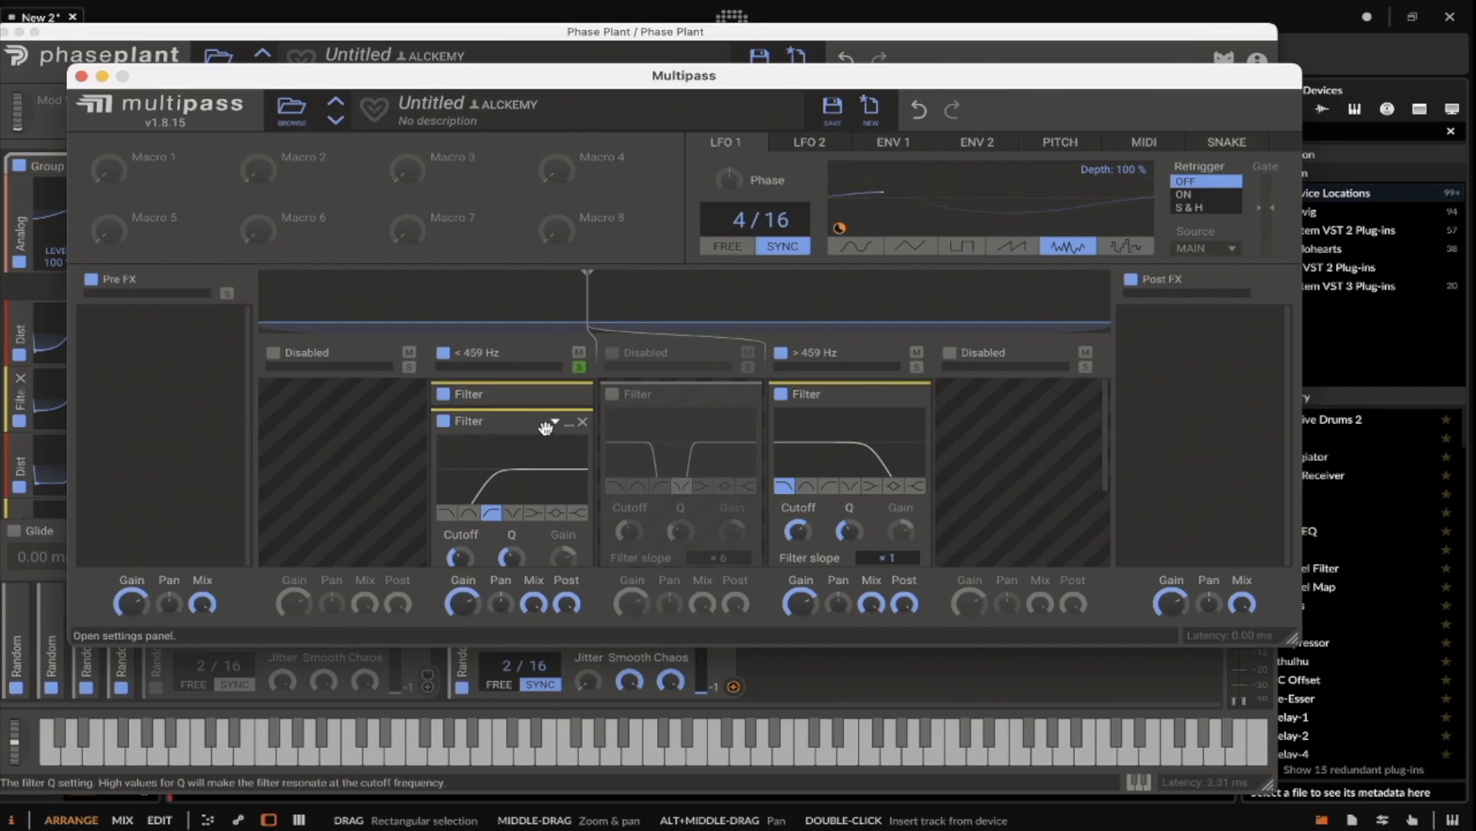
{"action": "scroll", "coordinate": [556, 433], "scroll_direction": "down", "scroll_amount": 2}
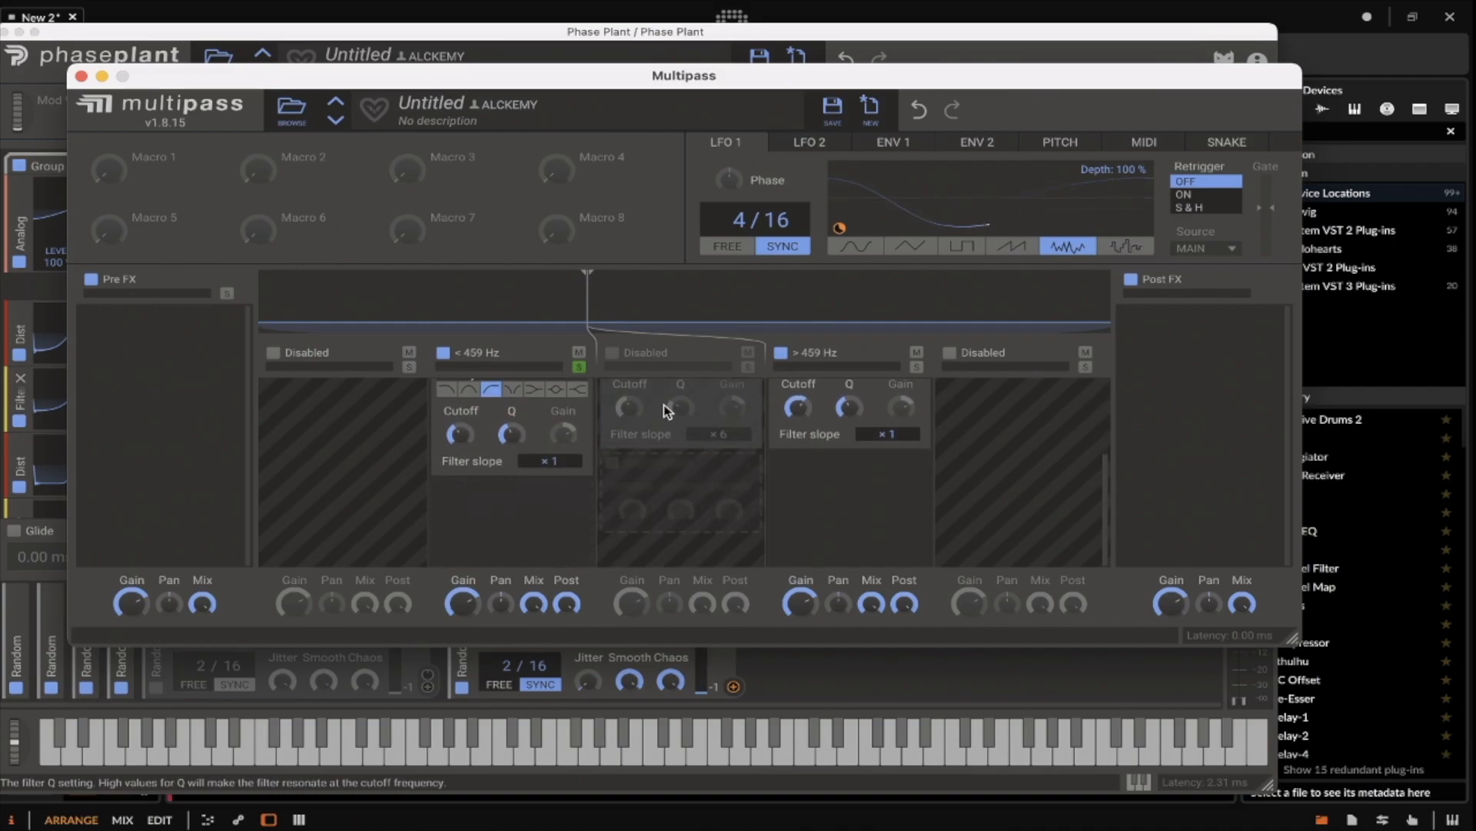
{"action": "scroll", "coordinate": [580, 543], "scroll_direction": "up", "scroll_amount": 2}
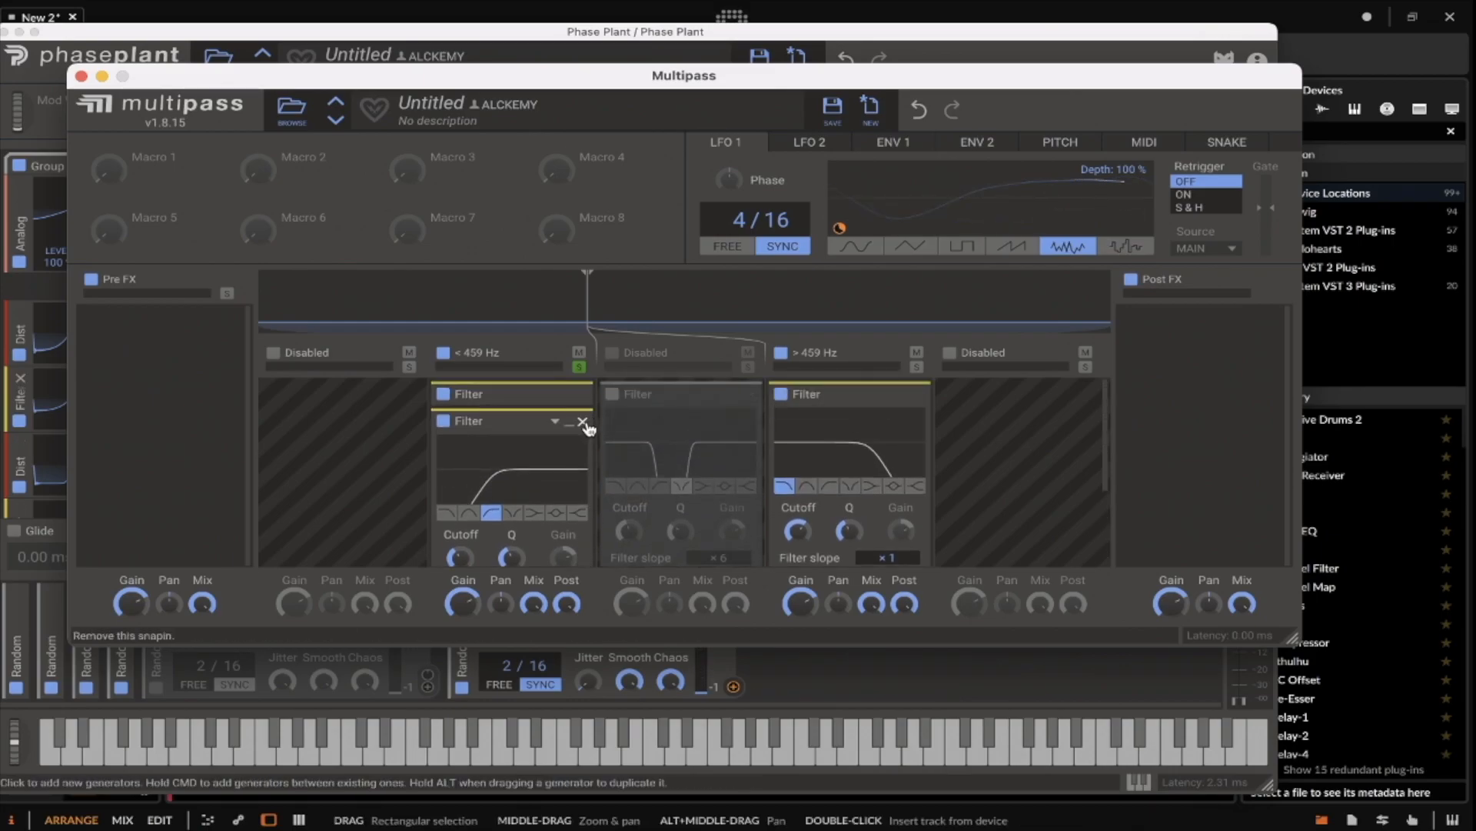
Step: Remove the low band's second Filter and the high band's Filter, and re-enable the middle band with its notch Filter
{"action": "left_click", "coordinate": [584, 424]}
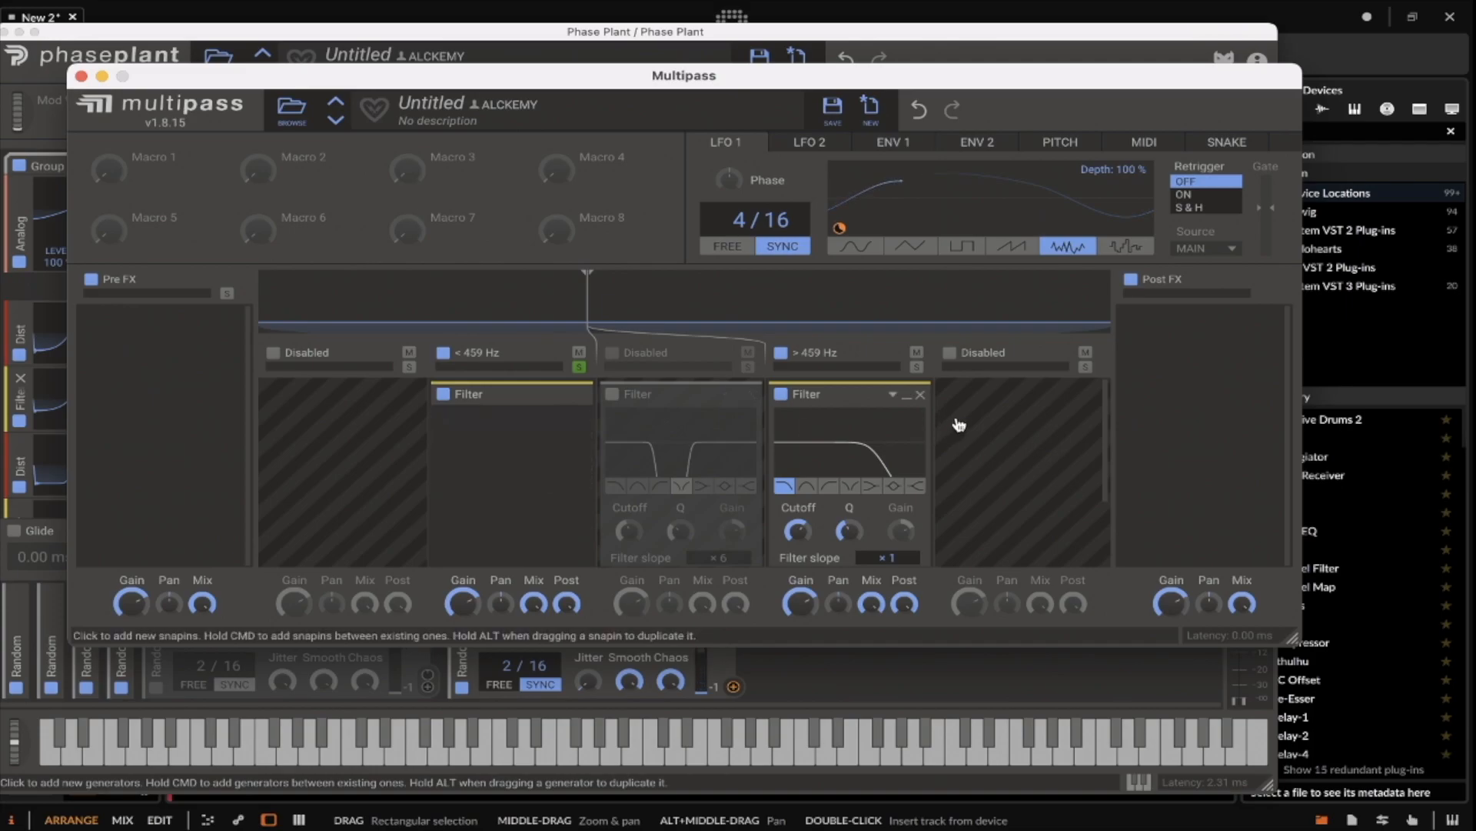
{"action": "left_click", "coordinate": [921, 394]}
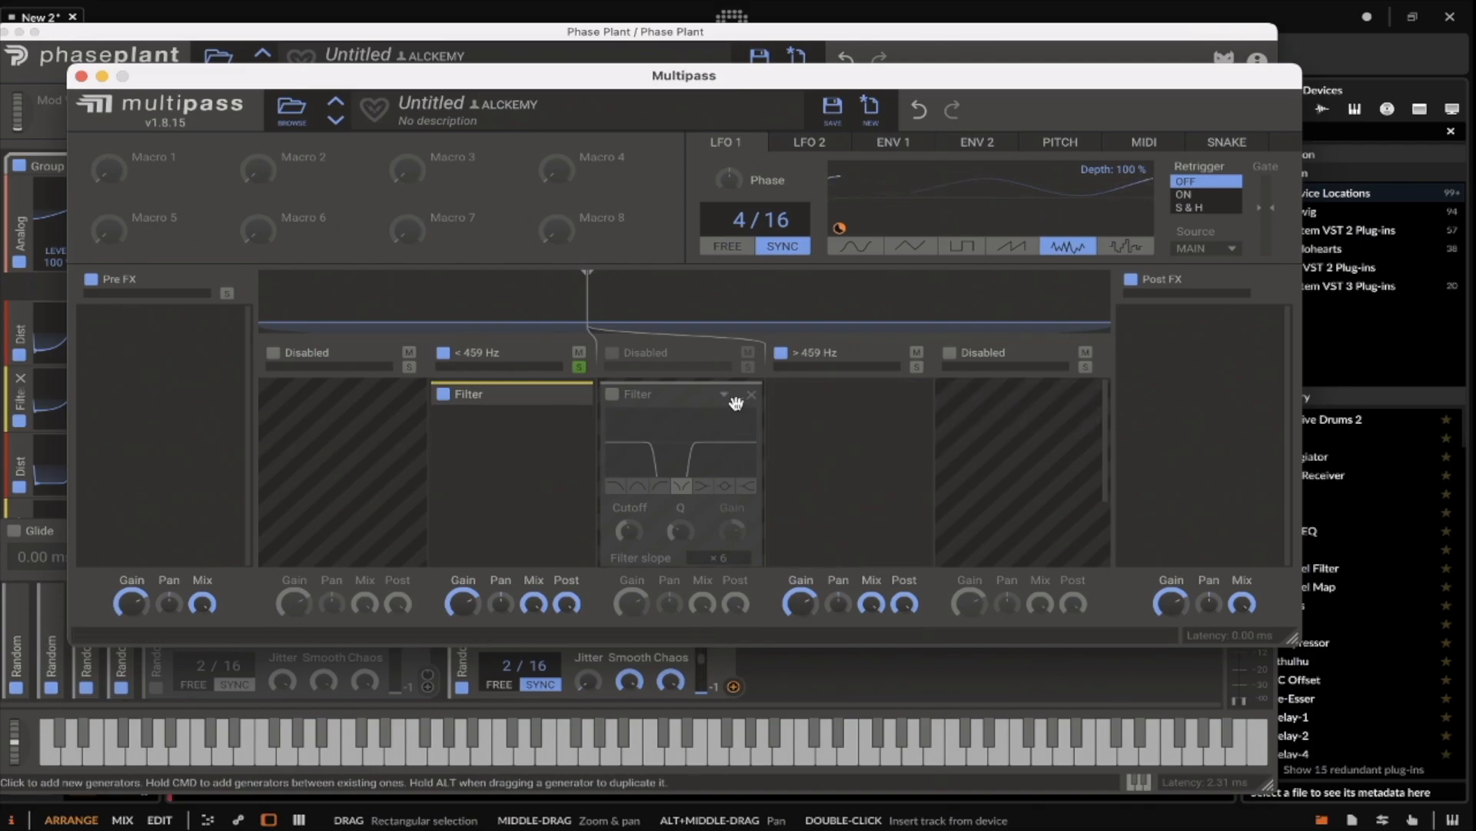
{"action": "left_click", "coordinate": [611, 354]}
{"action": "left_click", "coordinate": [613, 394]}
{"action": "scroll", "coordinate": [616, 402], "scroll_direction": "down", "scroll_amount": 1}
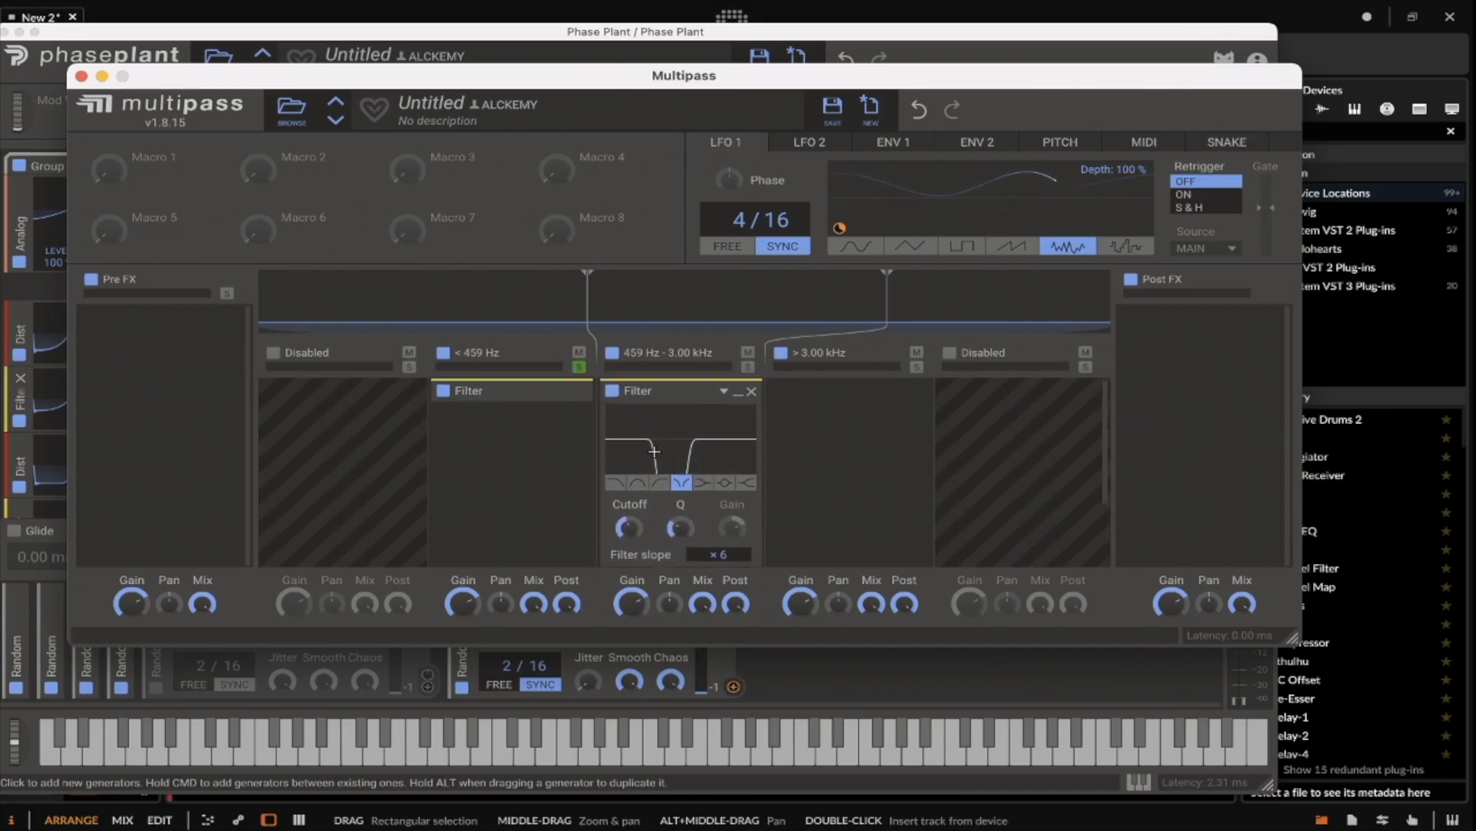
Step: Add a low-pass Filter with its cutoff fully open to the band above 3.00 kHz and expand the low band's Filter
{"action": "left_click", "coordinate": [856, 418]}
{"action": "left_click", "coordinate": [949, 422]}
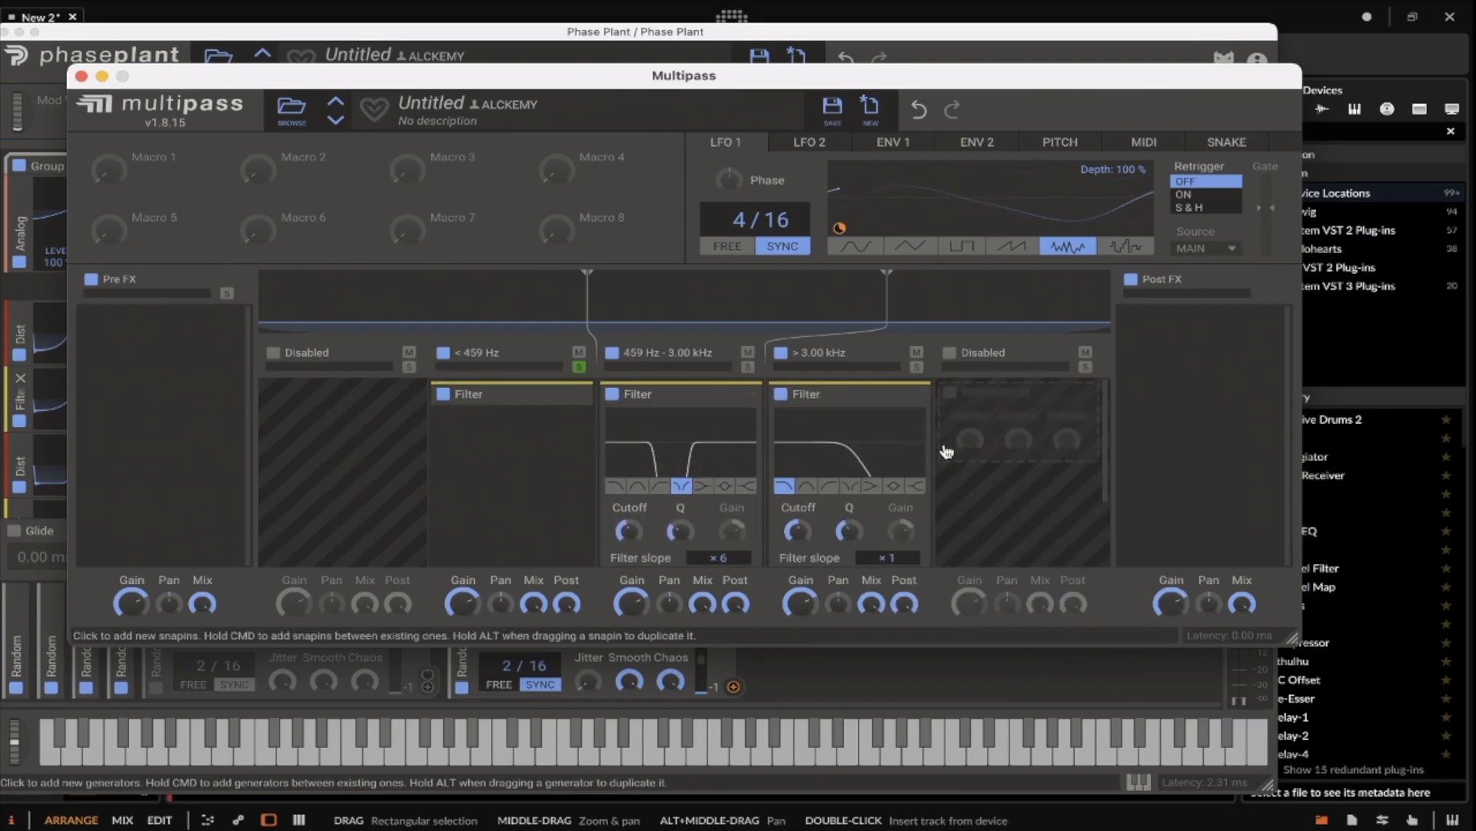
{"action": "left_click", "coordinate": [569, 396]}
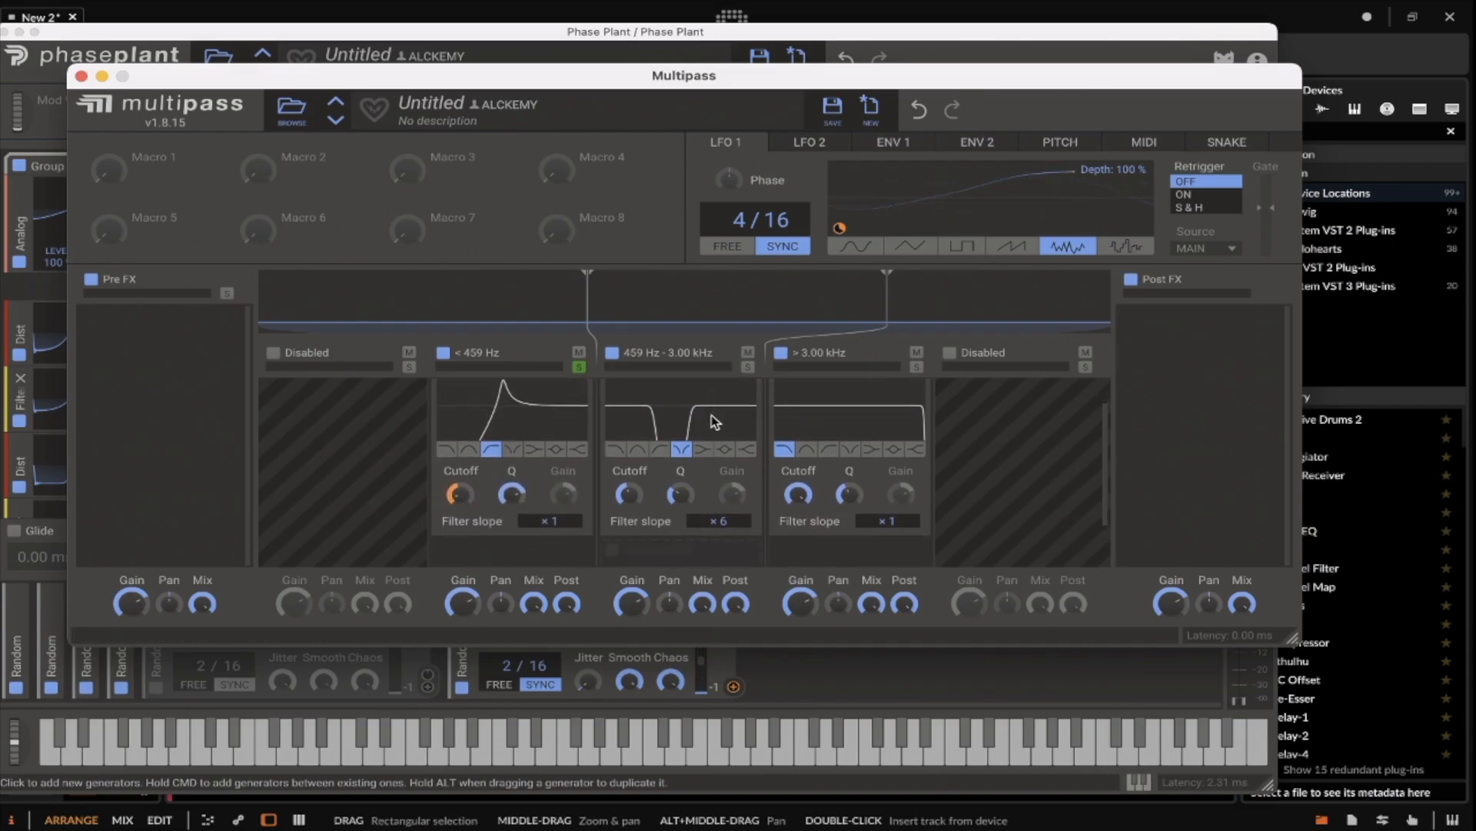
Step: Set LFO 2 to the random shape and assign it to modulate the high band's low-pass Filter cutoff
{"action": "left_click", "coordinate": [816, 135]}
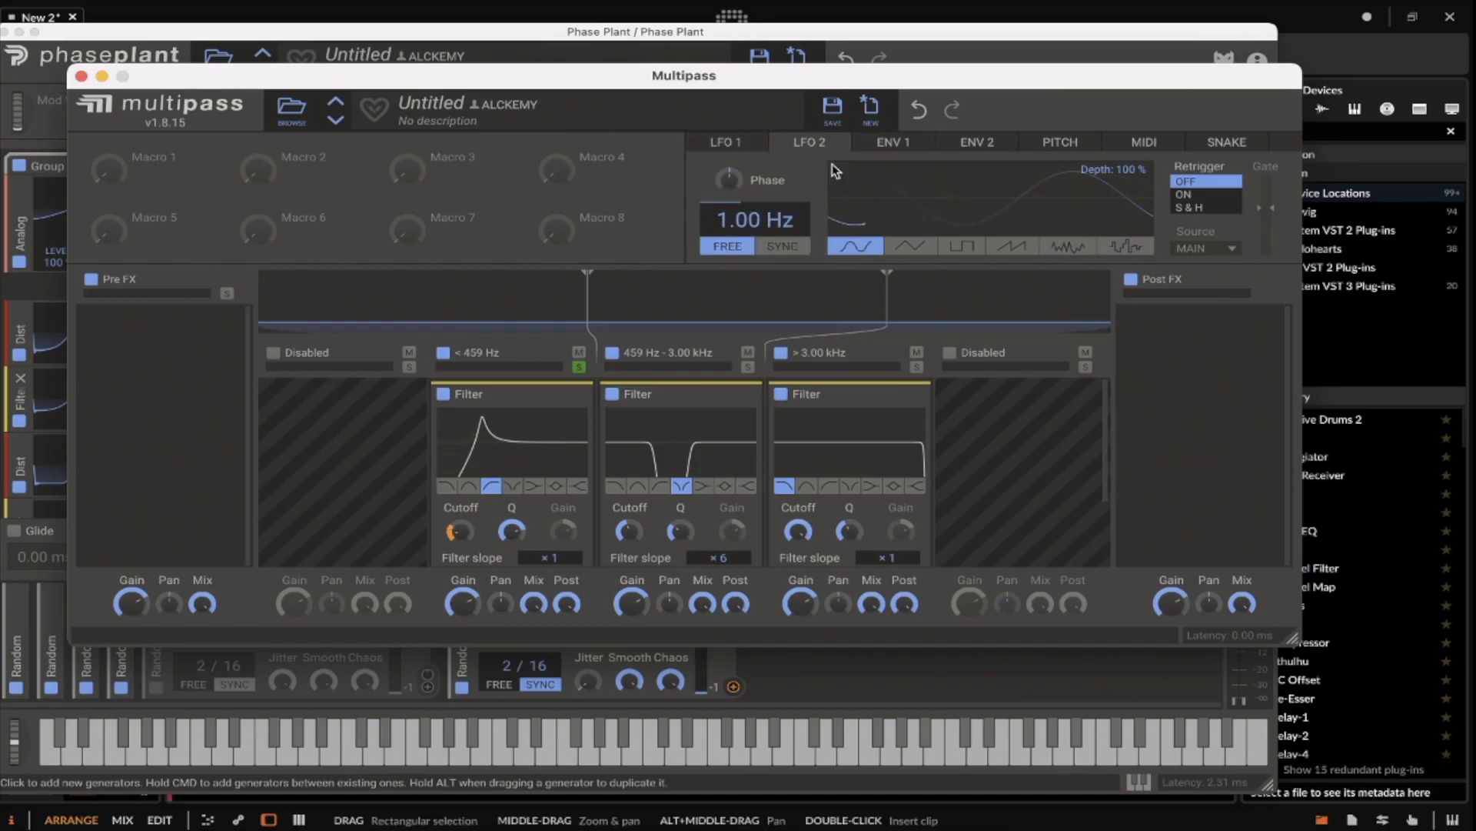
{"action": "left_click", "coordinate": [1069, 247]}
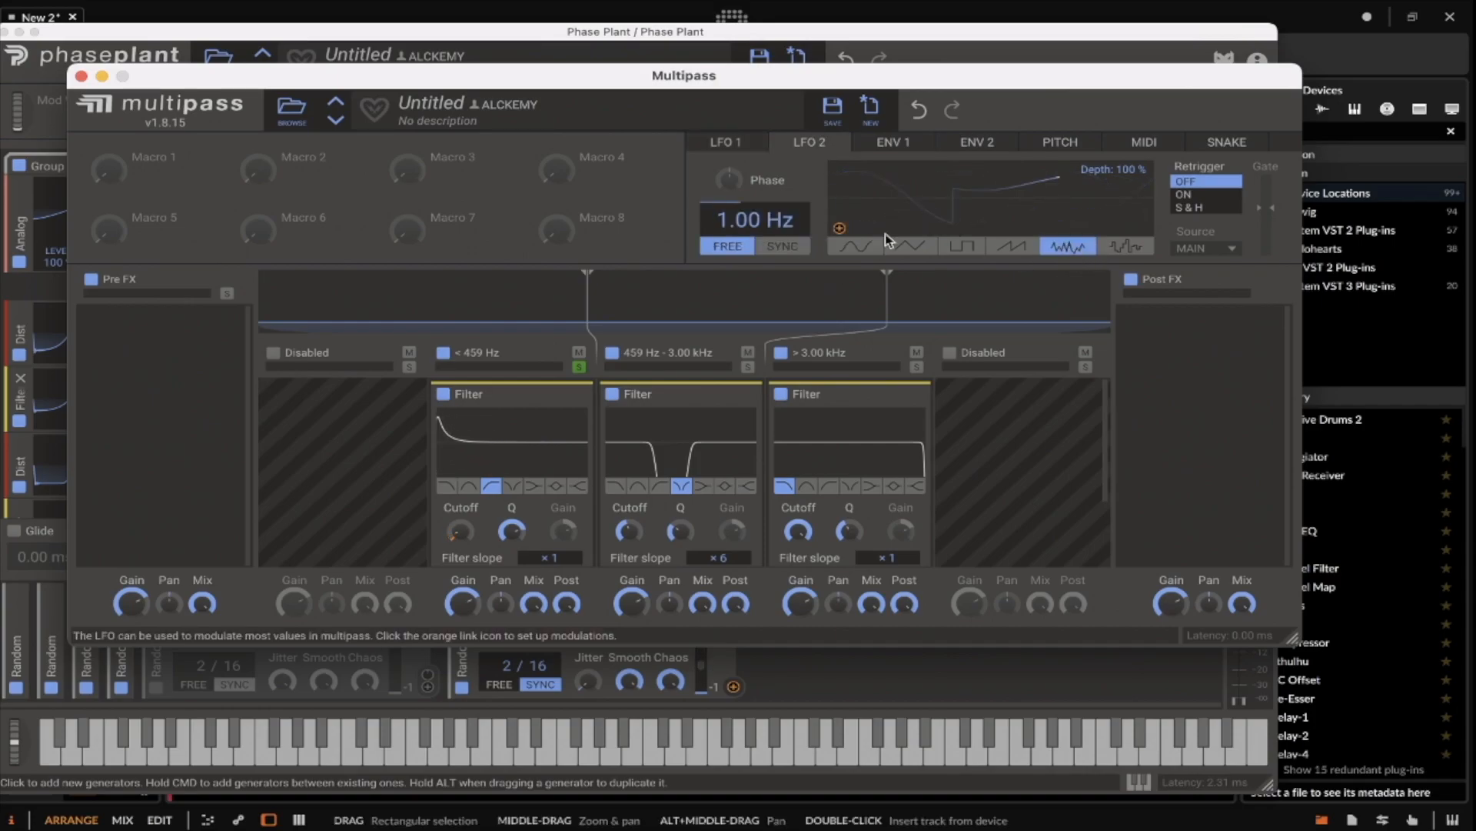
{"action": "left_click", "coordinate": [840, 229]}
{"action": "left_click_drag", "start_coordinate": [799, 548], "coordinate": [799, 585]}
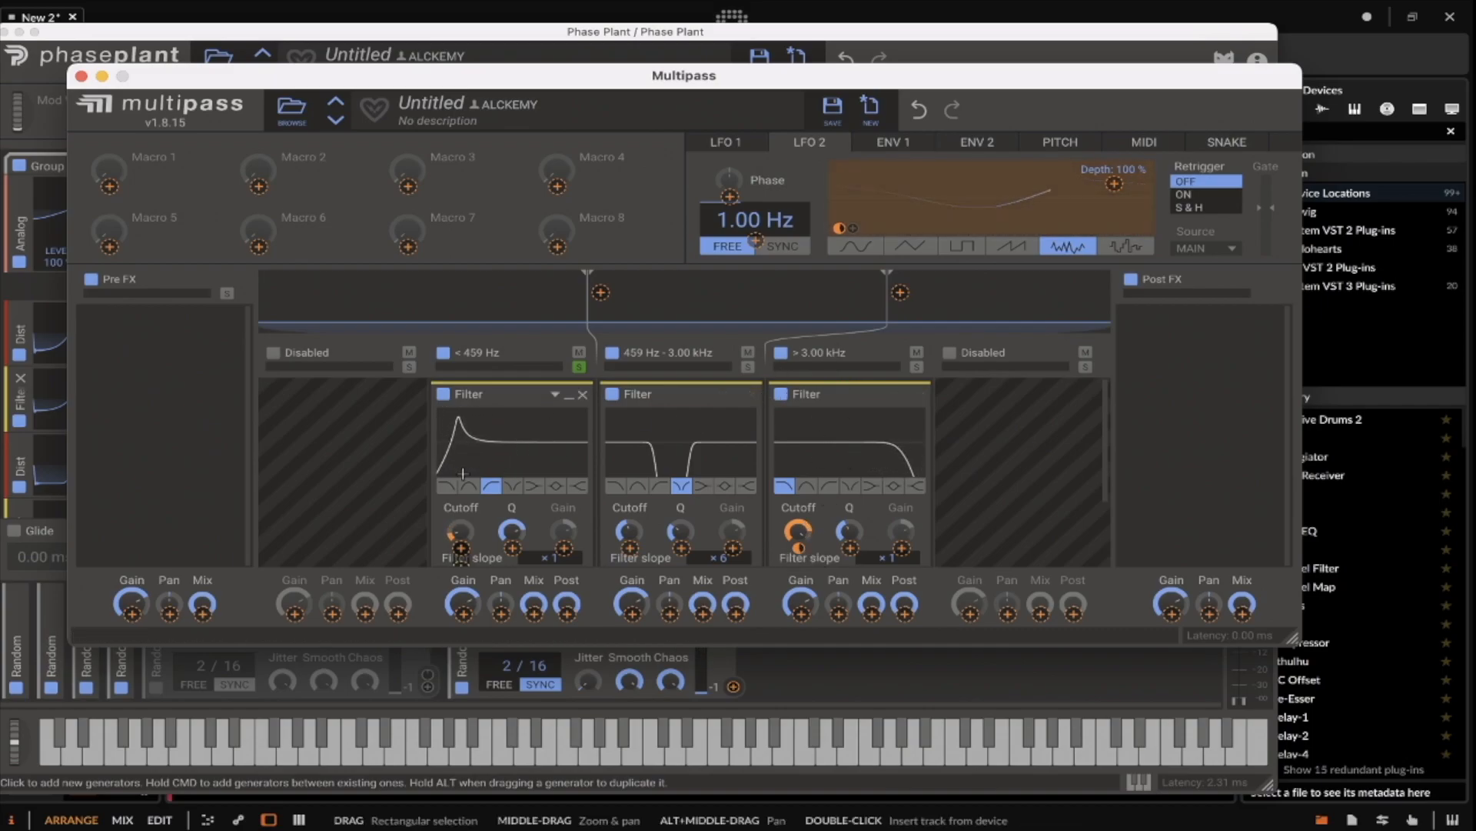
Step: Assign LFO 1 to modulate the notch Filter's cutoff in the 459 Hz - 3.00 kHz band
{"action": "left_click", "coordinate": [753, 159]}
{"action": "left_click", "coordinate": [738, 143]}
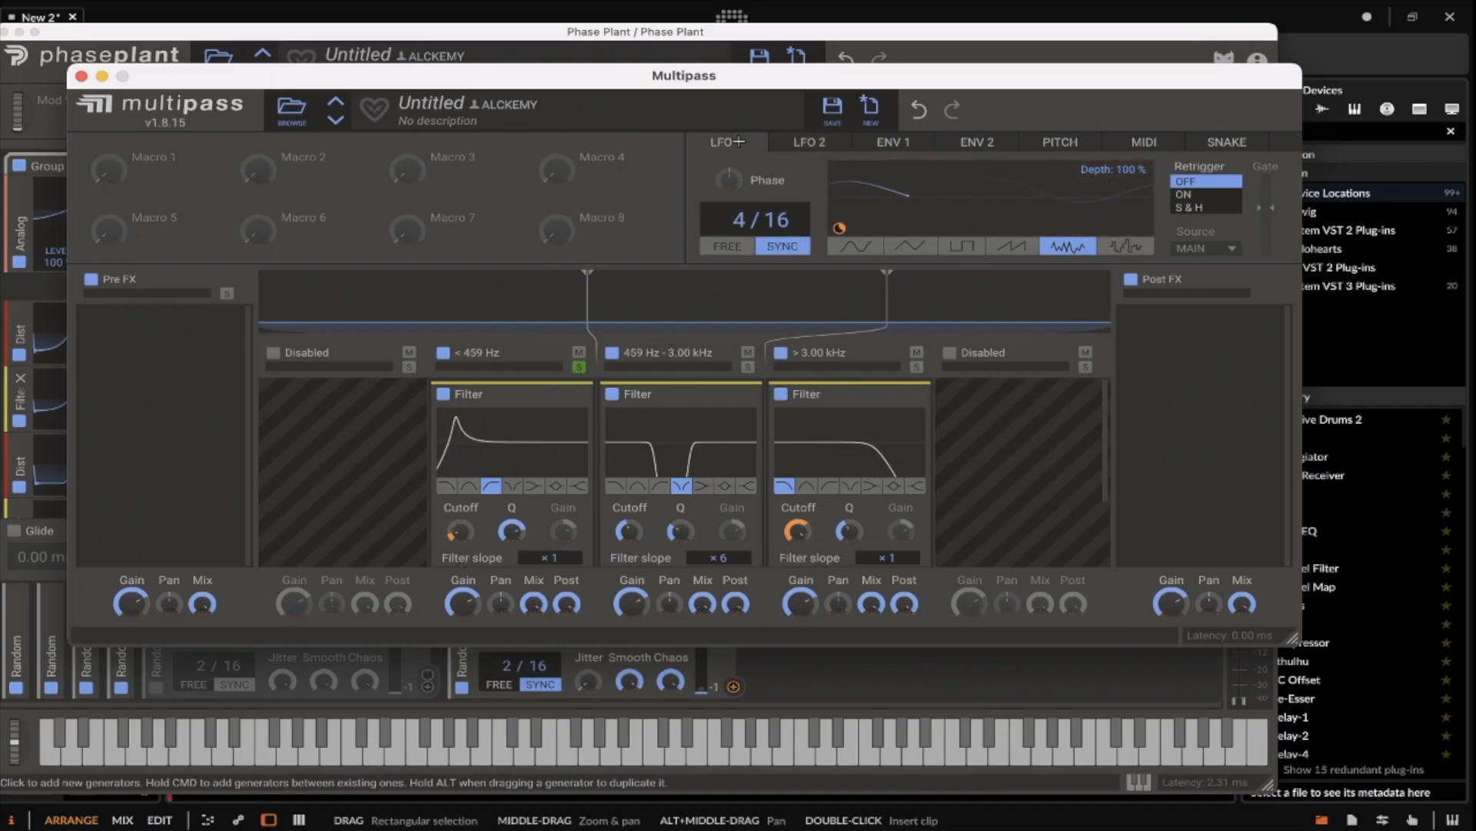
{"action": "left_click", "coordinate": [840, 229]}
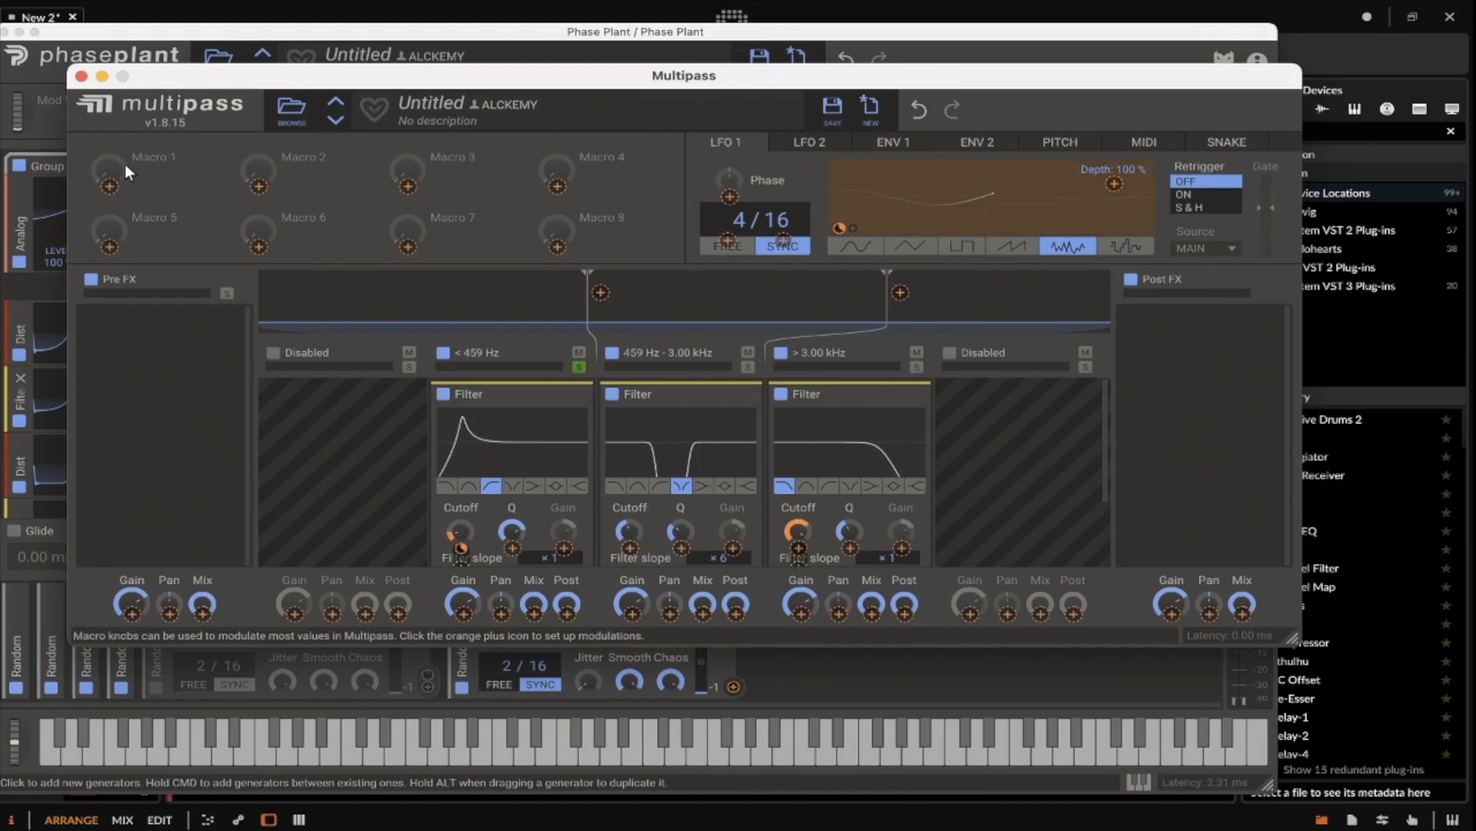
{"action": "left_click_drag", "start_coordinate": [418, 75], "coordinate": [860, 298]}
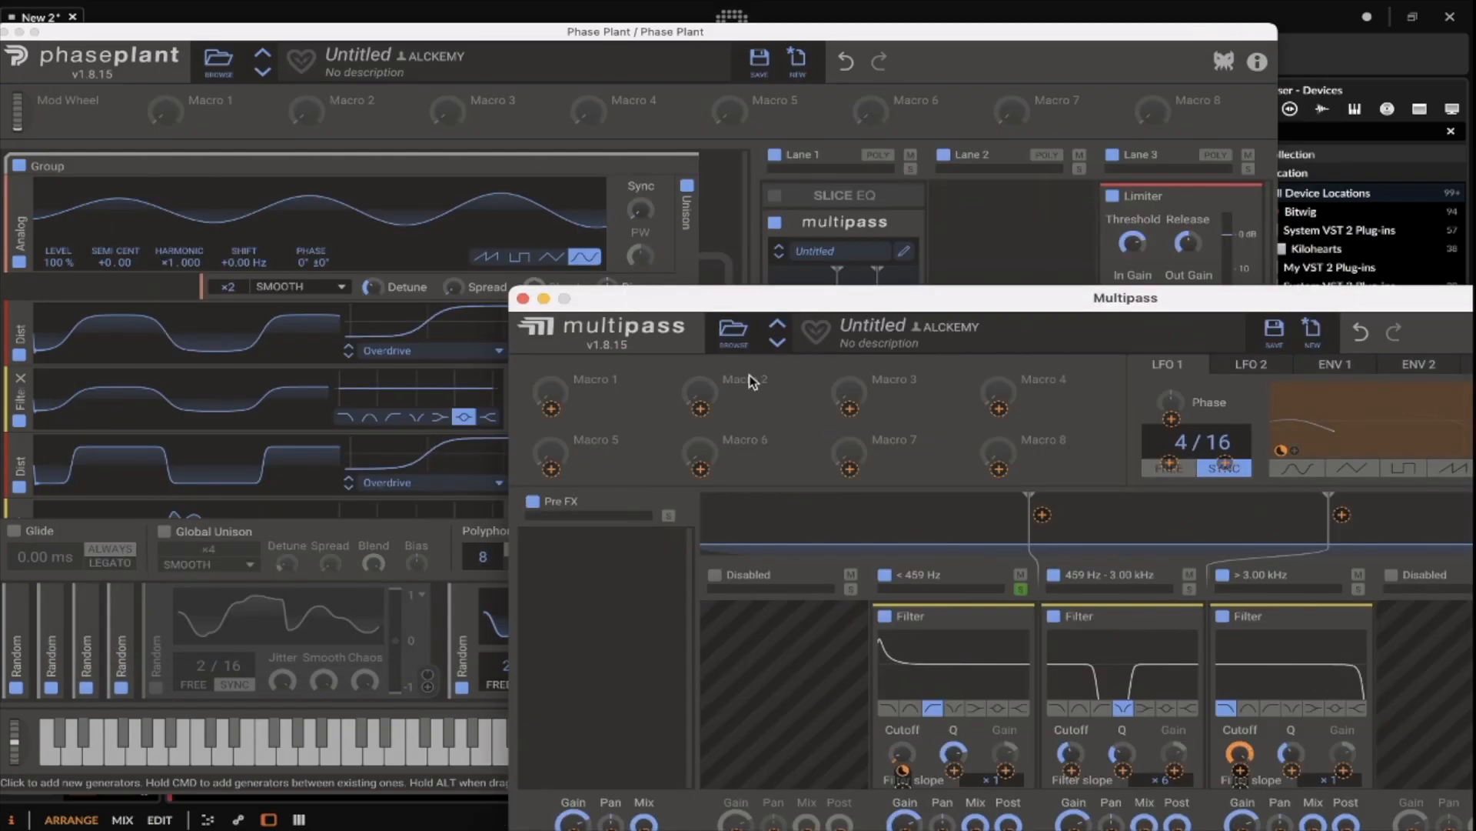
{"action": "scroll", "coordinate": [825, 644], "scroll_direction": "down", "scroll_amount": 2}
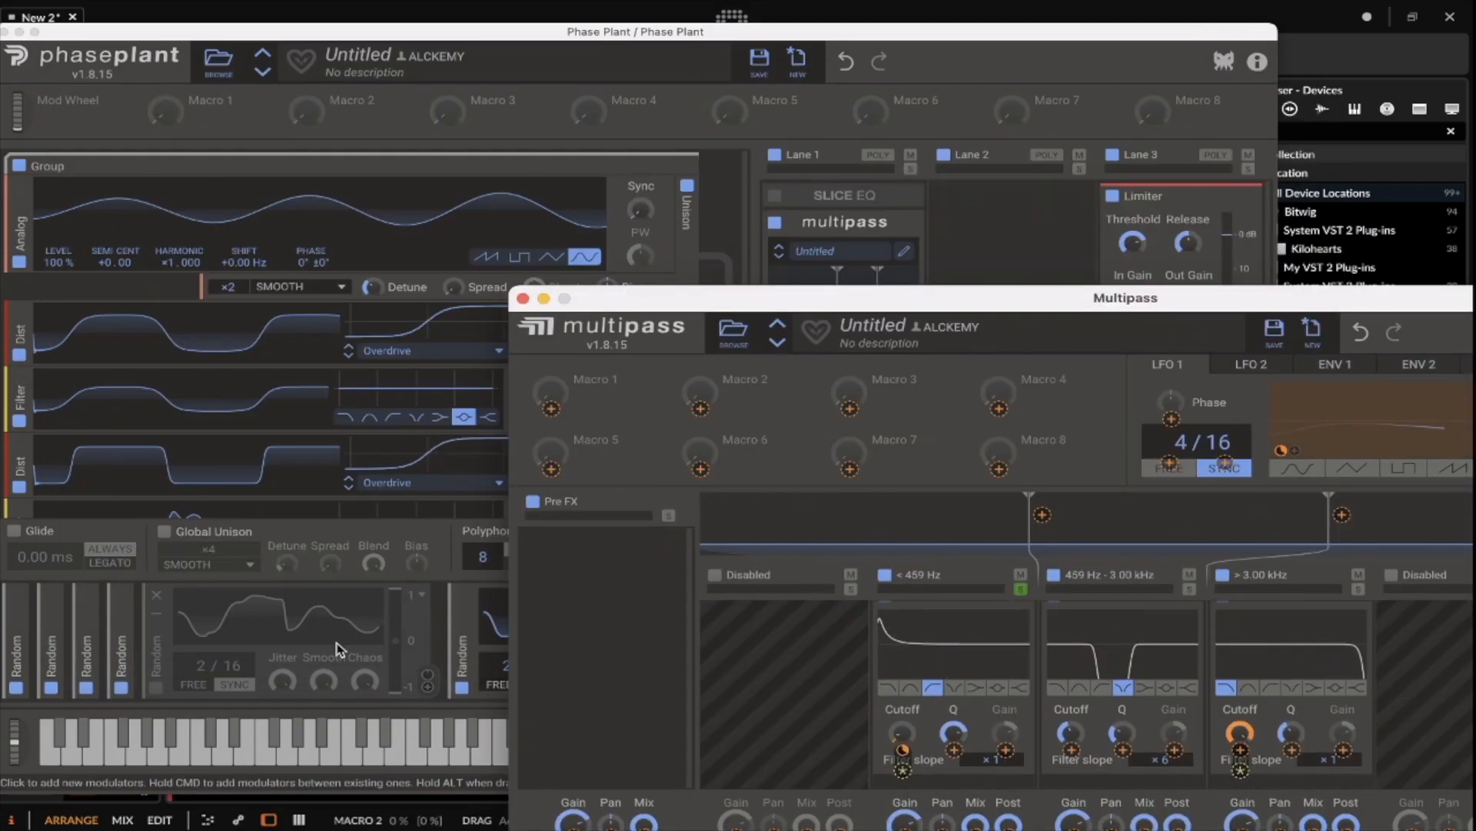
{"action": "left_click_drag", "start_coordinate": [1003, 304], "coordinate": [723, 126]}
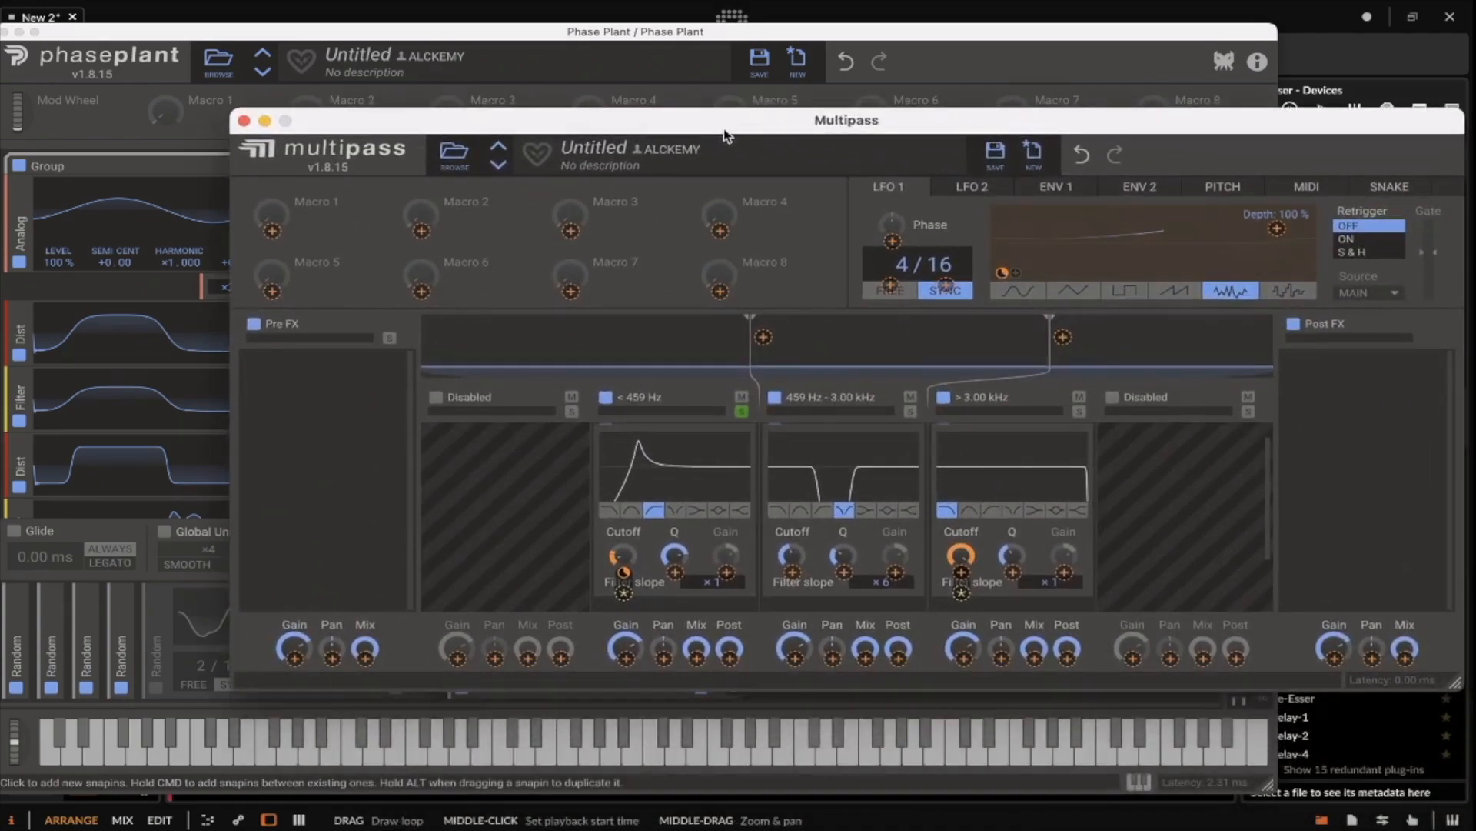
{"action": "left_click", "coordinate": [1144, 441]}
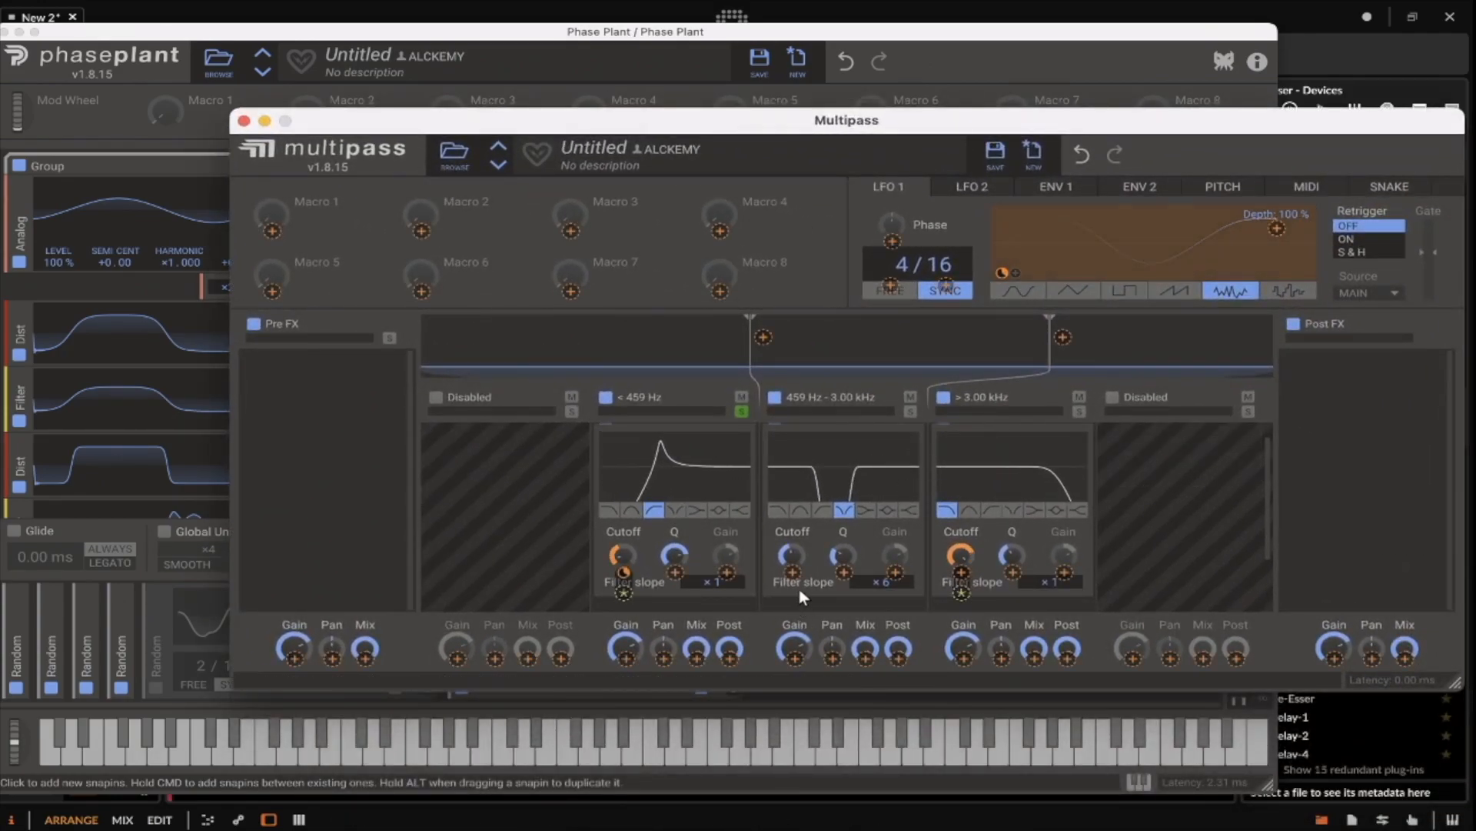
{"action": "left_click_drag", "start_coordinate": [793, 573], "coordinate": [793, 591]}
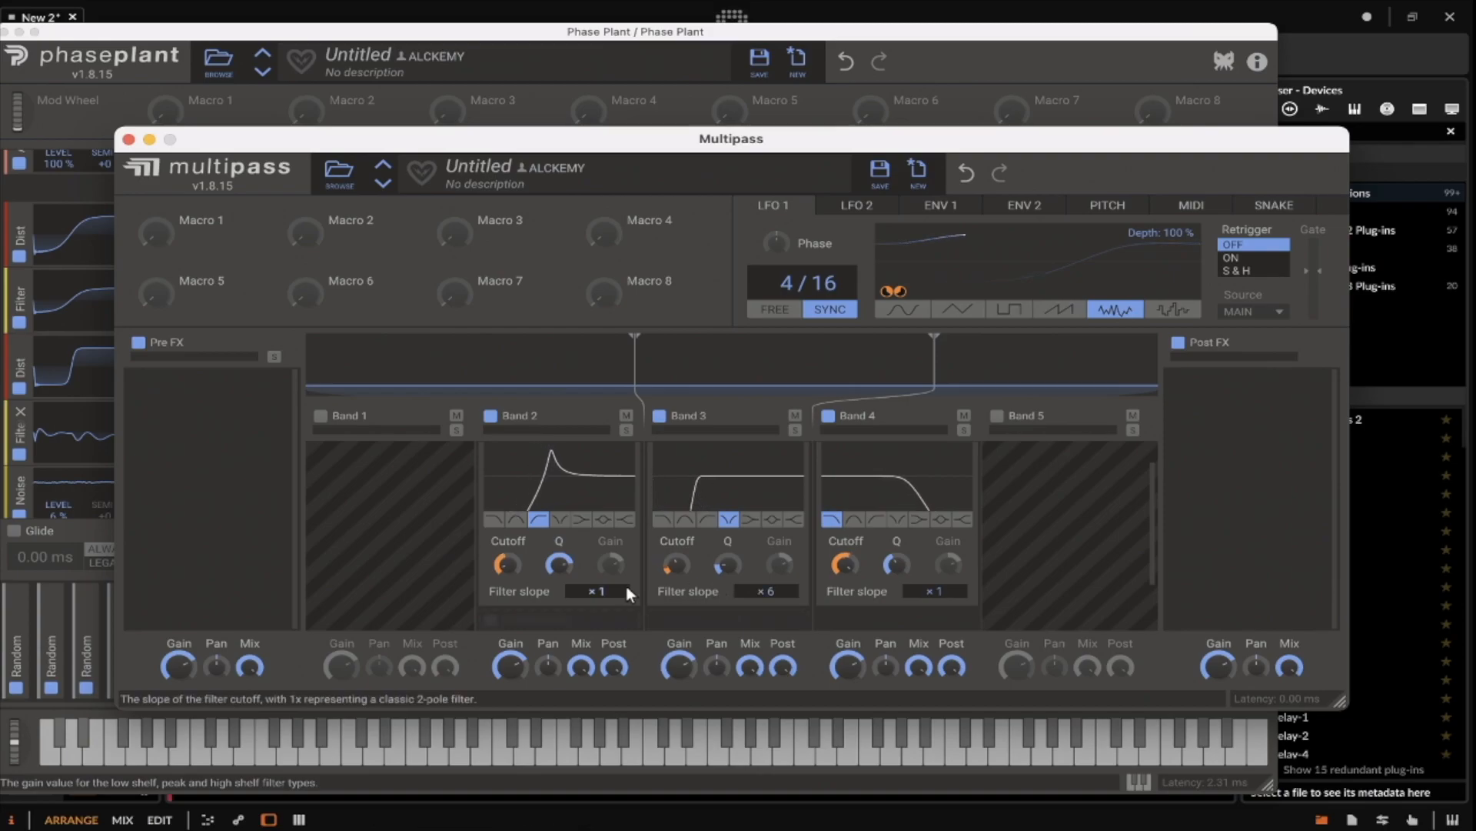
Step: Add a Stereo effect below the high-pass Filter in Band 2
{"action": "scroll", "coordinate": [624, 583], "scroll_direction": "down", "scroll_amount": 2}
{"action": "left_click", "coordinate": [593, 573]}
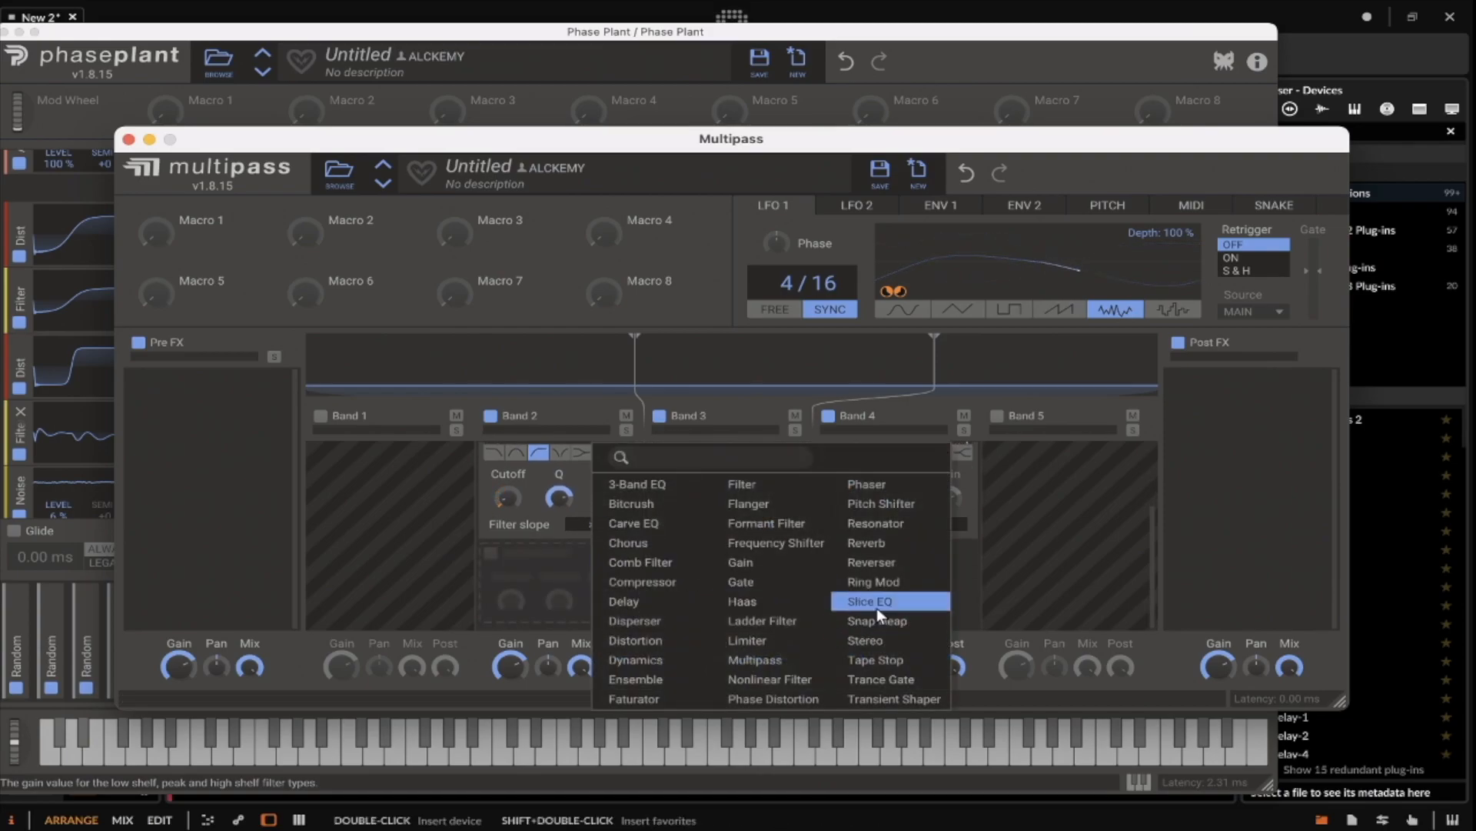
{"action": "left_click", "coordinate": [875, 640]}
{"action": "scroll", "coordinate": [602, 588], "scroll_direction": "down", "scroll_amount": 2}
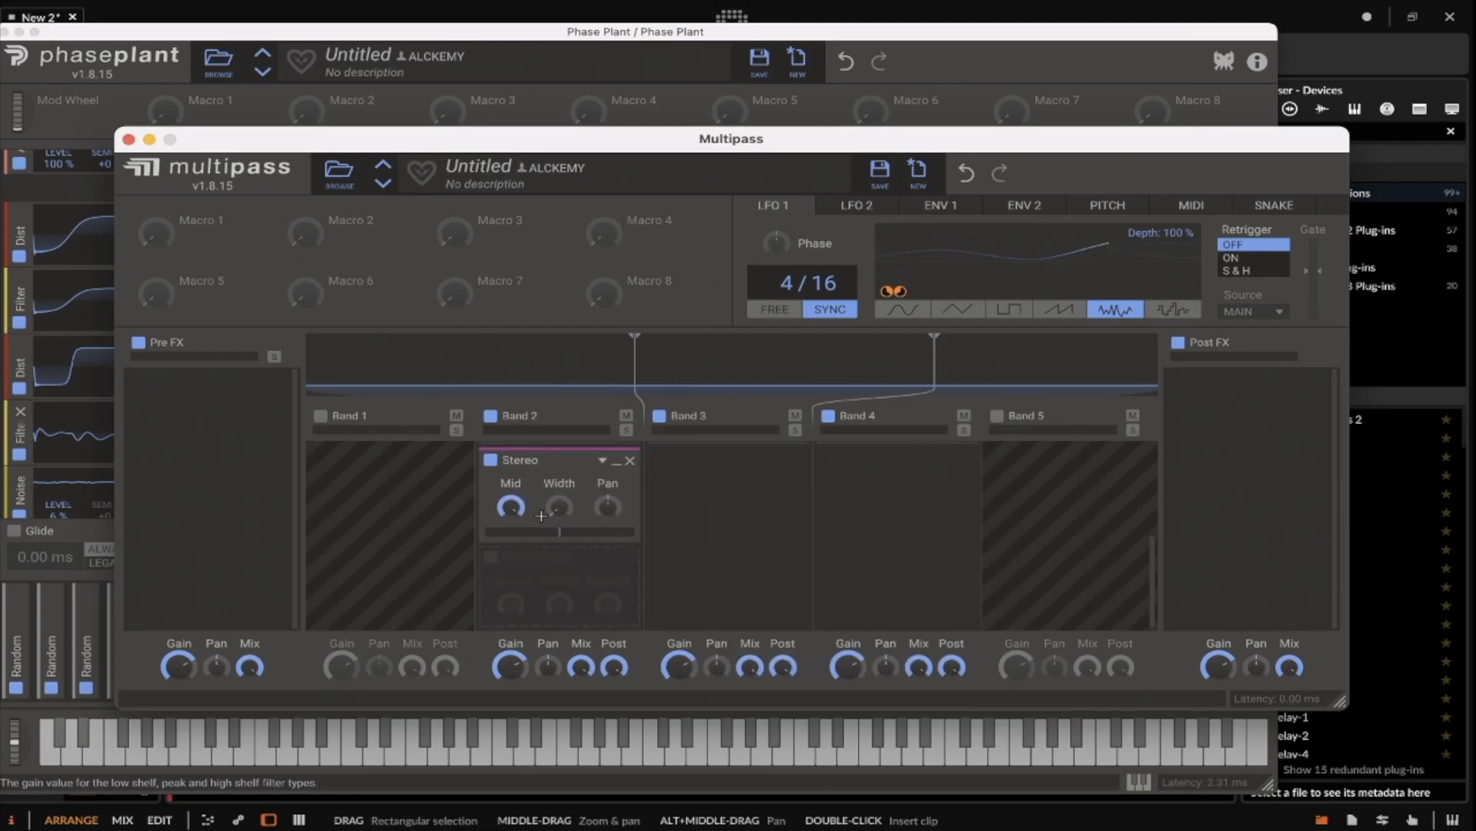
{"action": "scroll", "coordinate": [652, 534], "scroll_direction": "up", "scroll_amount": 2}
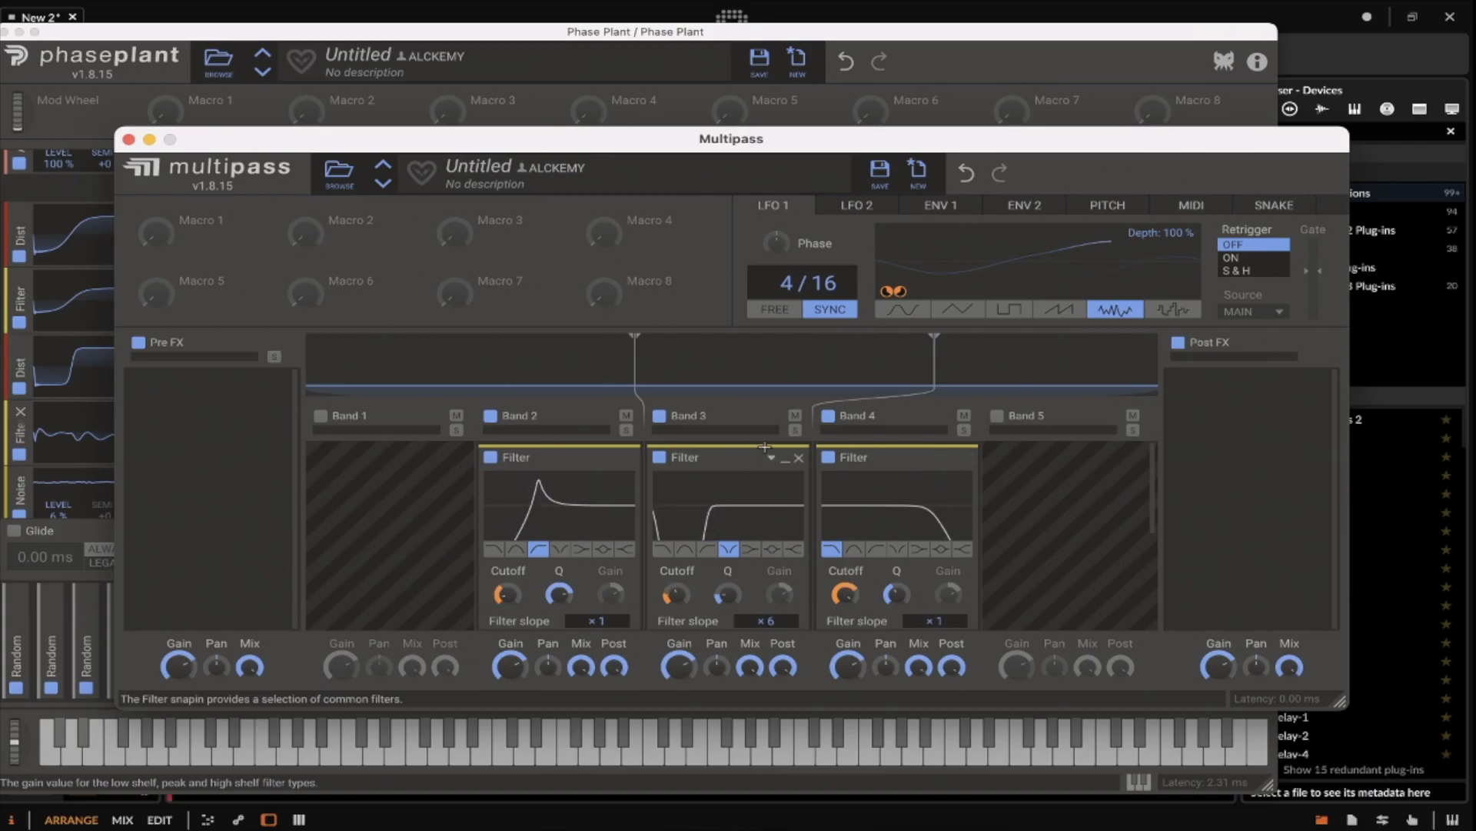
Step: Try a low-pass Filter with a lowered cutoff in the Post FX section, and remove it again
{"action": "left_click", "coordinate": [1264, 421]}
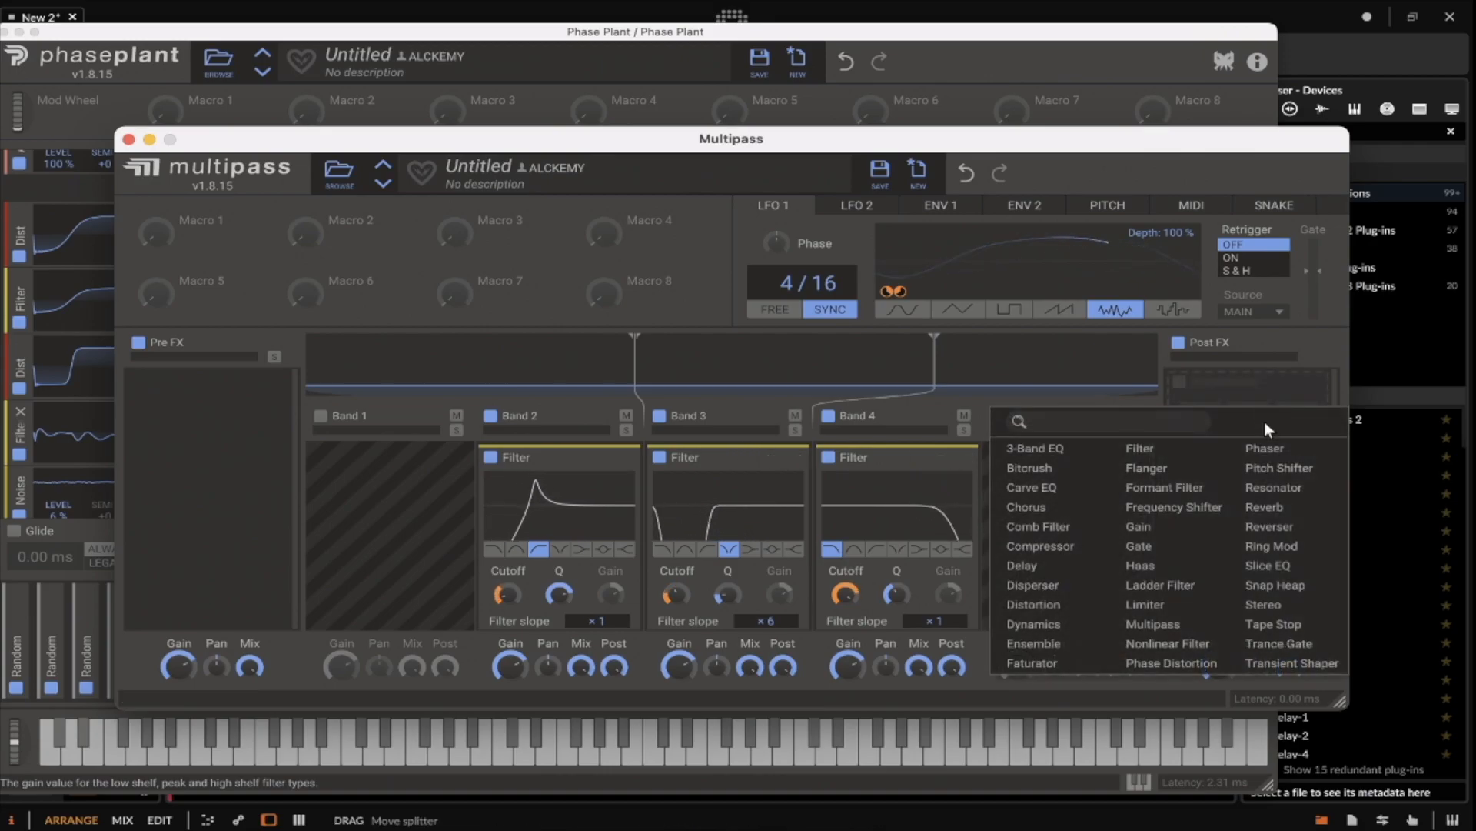
{"action": "left_click", "coordinate": [1195, 444]}
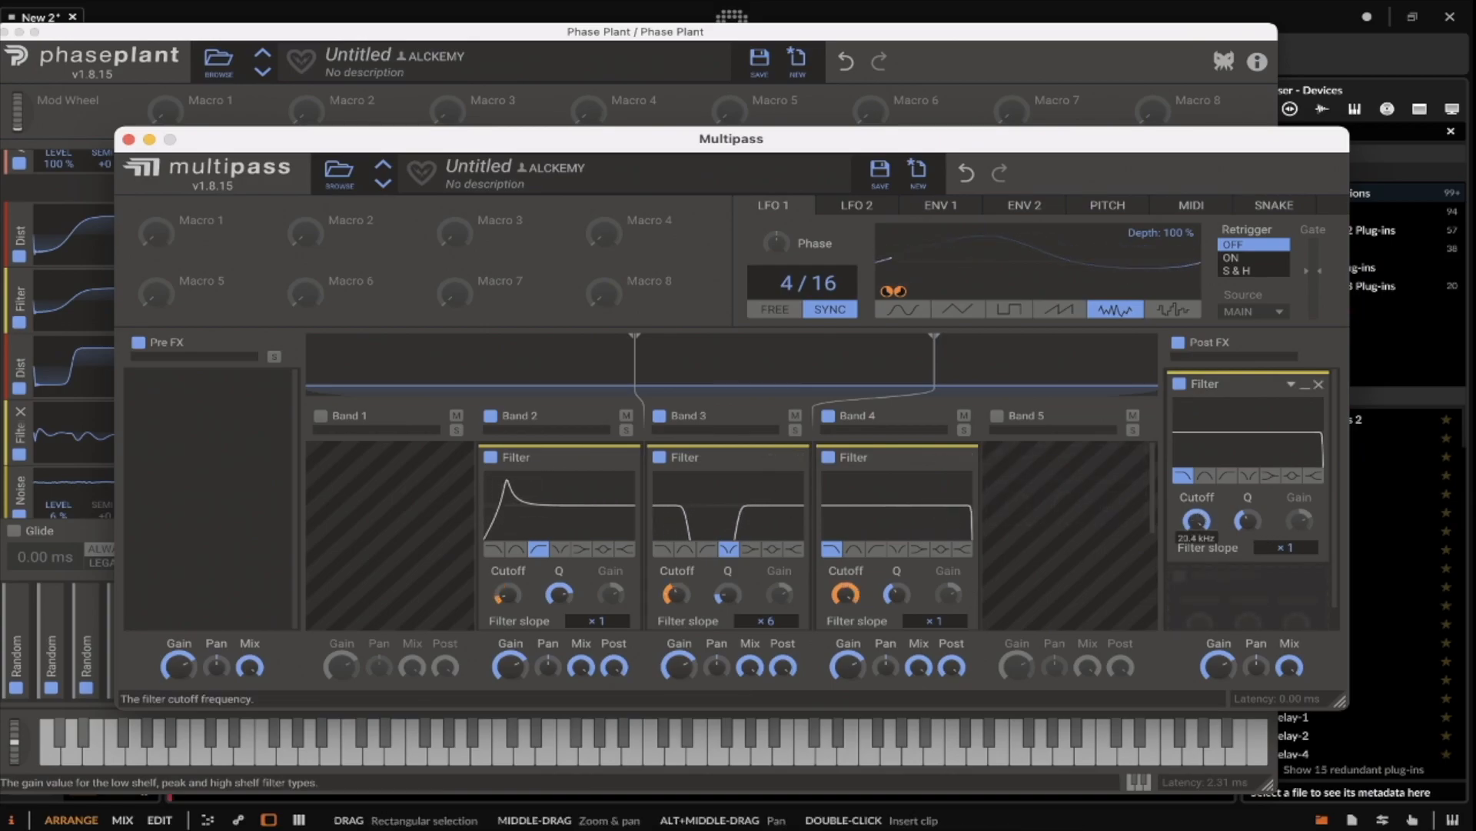
{"action": "left_click_drag", "start_coordinate": [1196, 520], "coordinate": [1196, 575]}
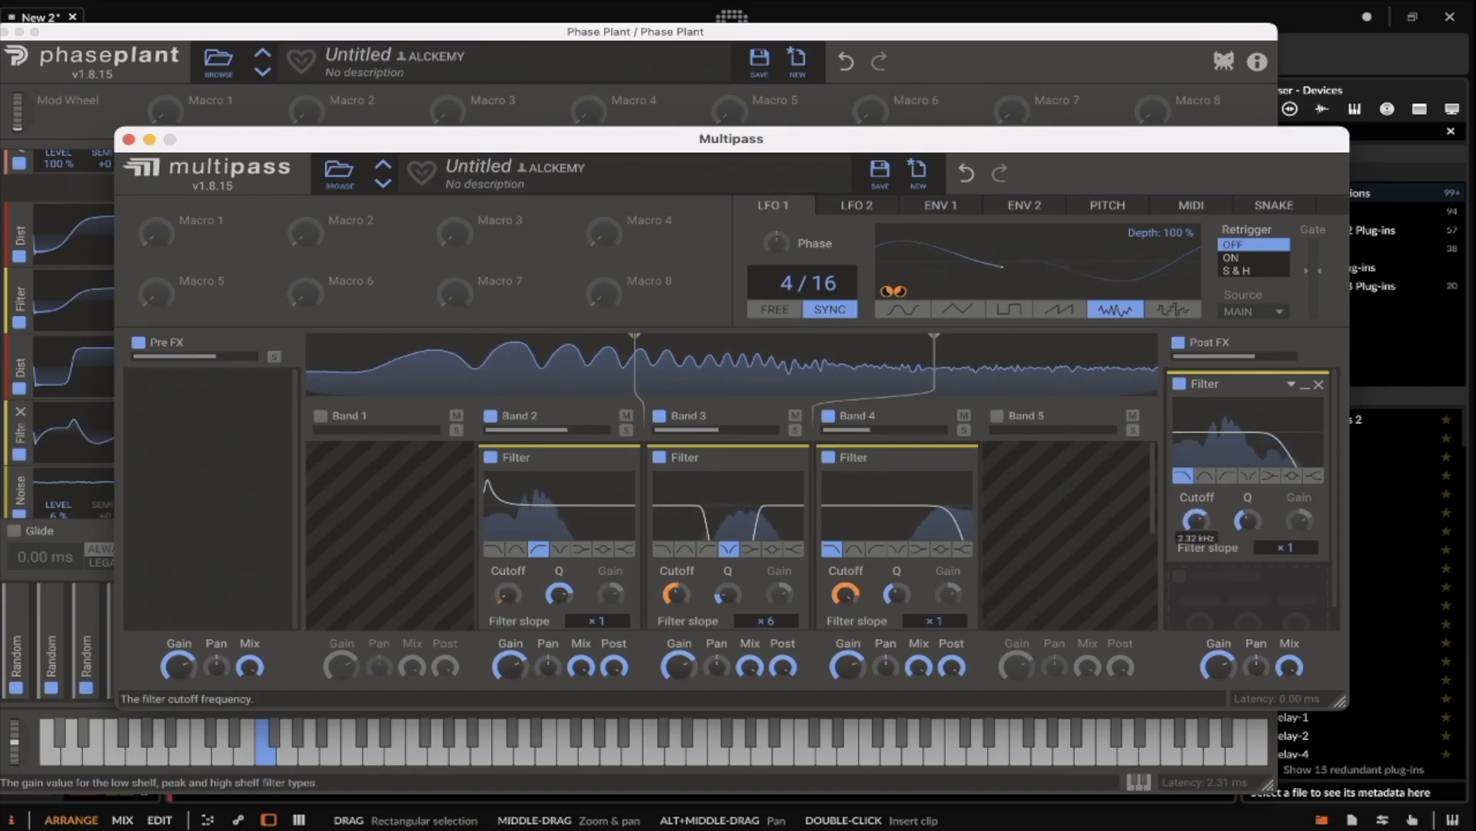
{"action": "left_click", "coordinate": [1319, 385]}
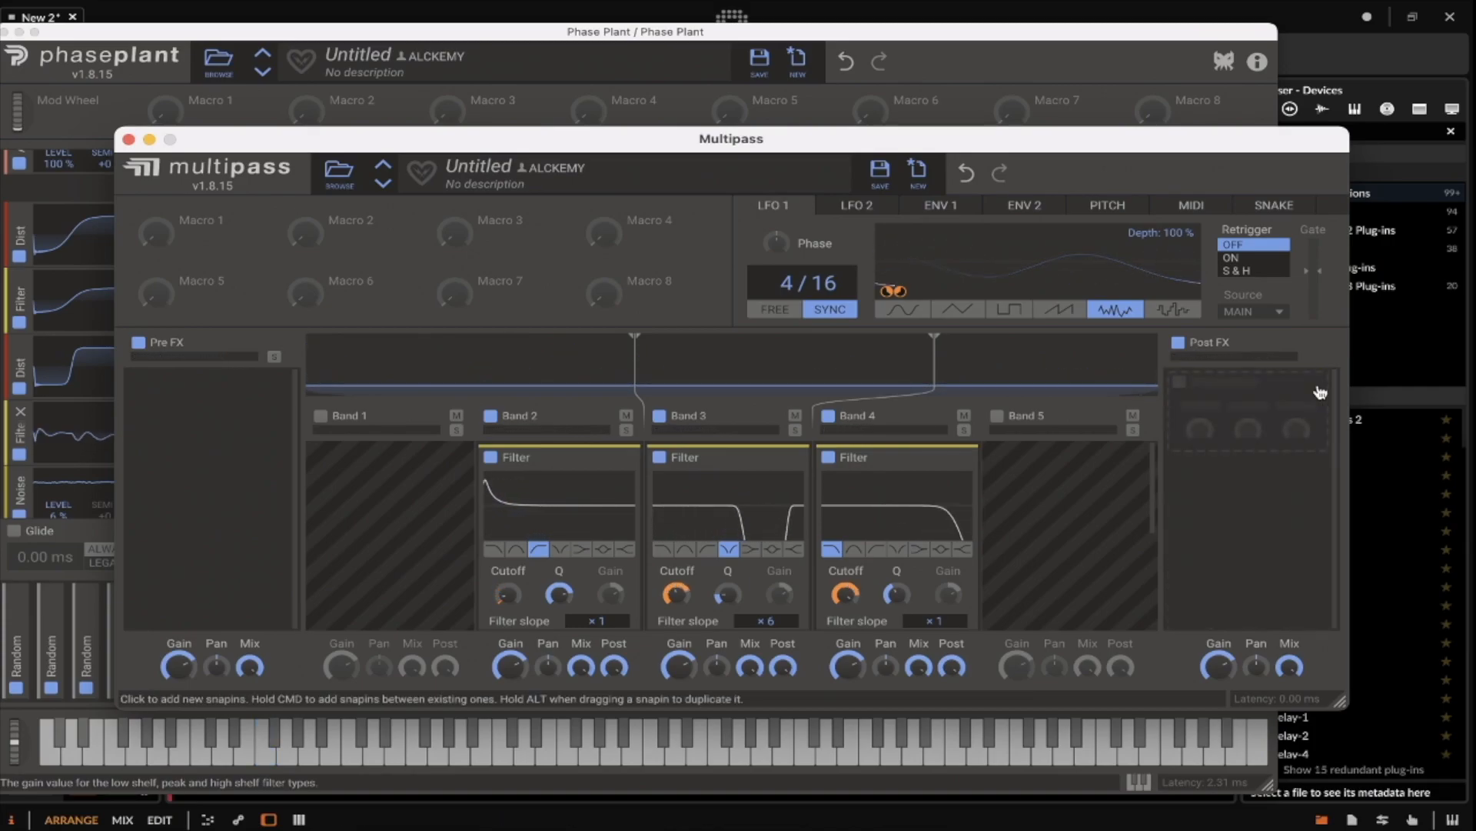
Step: Add a Filter to the Pre FX section, set it to the peak shape and raise its gain
{"action": "left_click", "coordinate": [186, 393]}
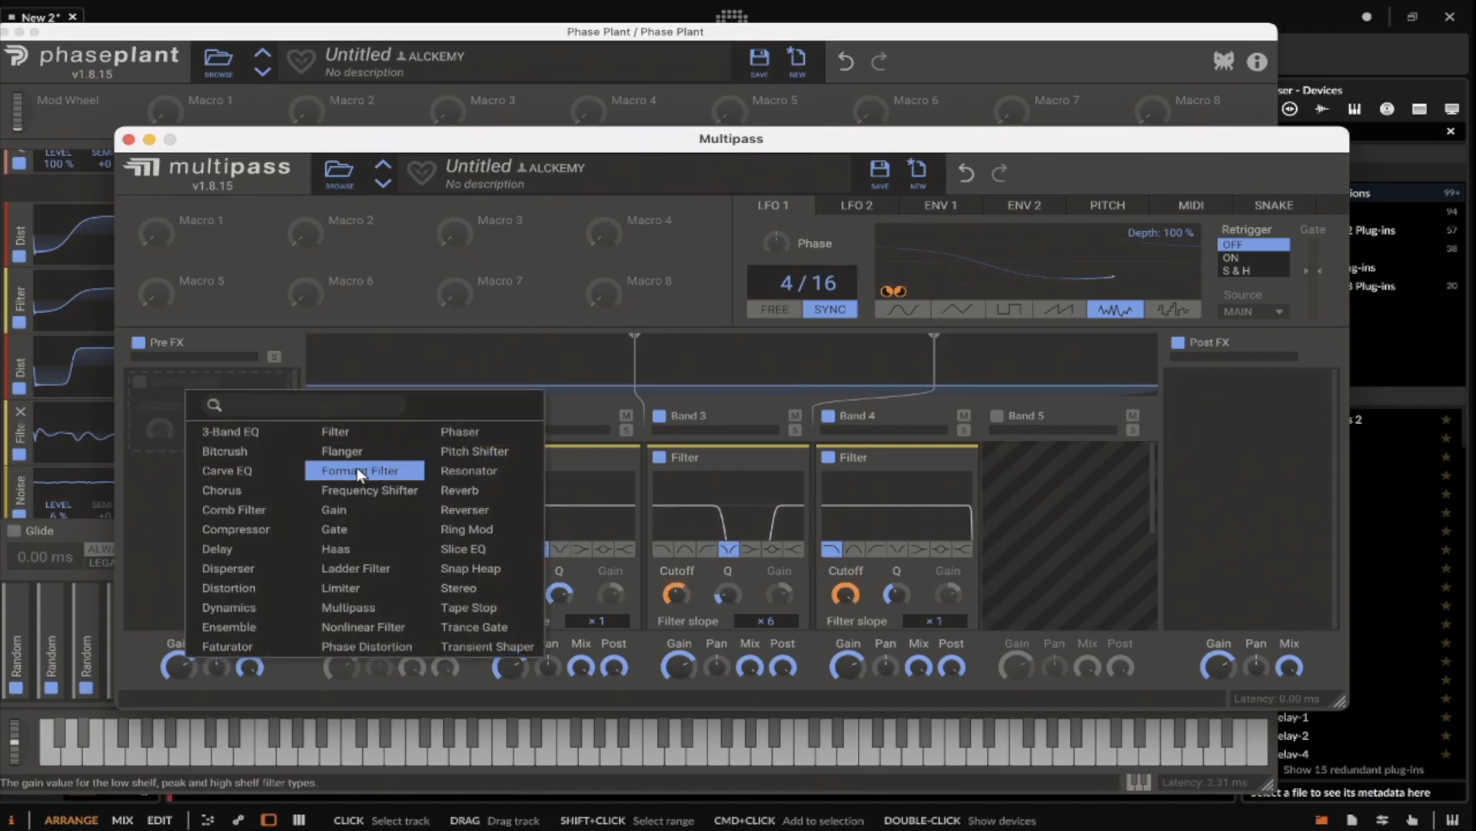
{"action": "left_click", "coordinate": [352, 431]}
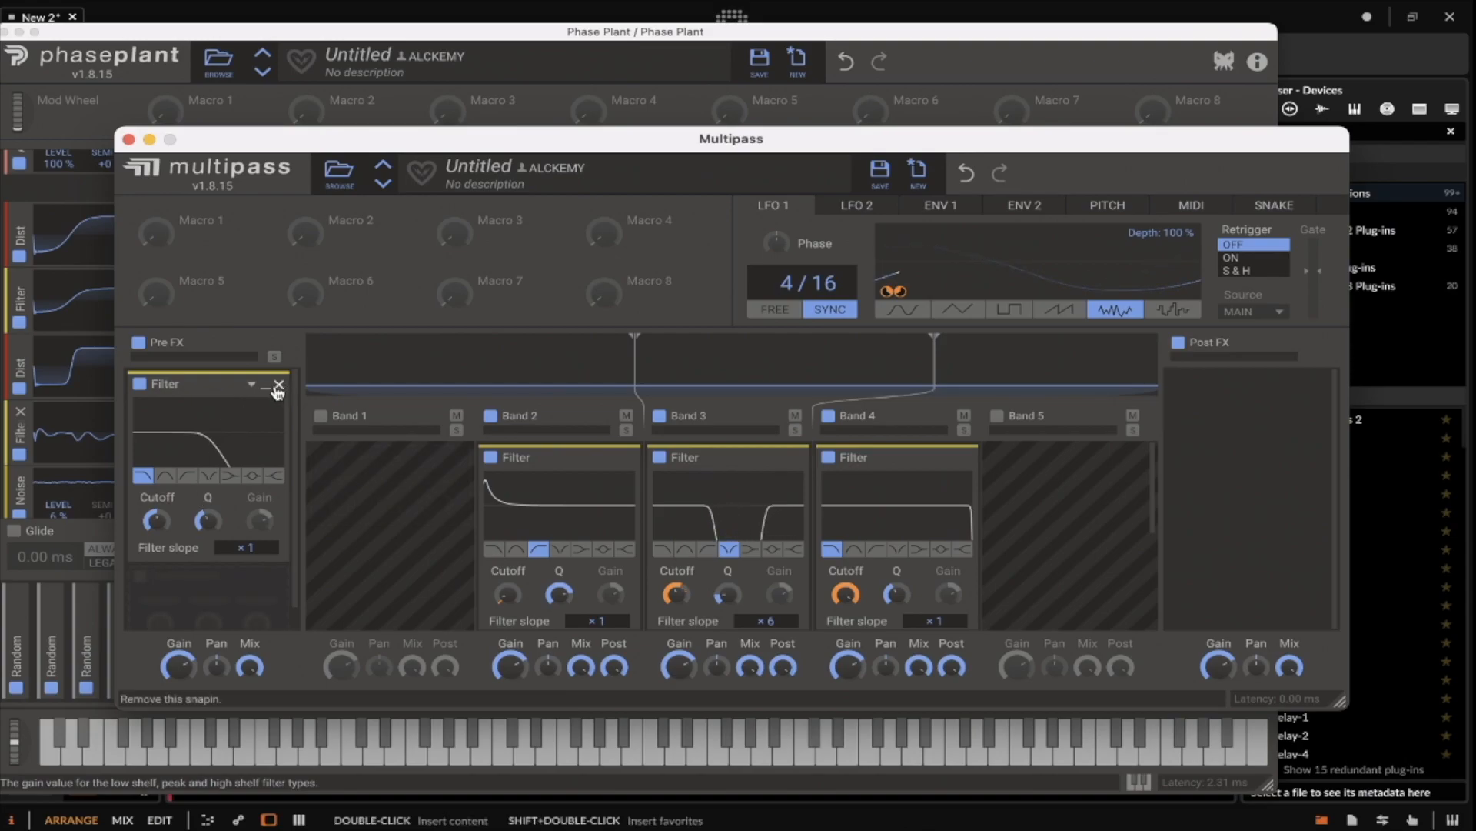
{"action": "left_click", "coordinate": [252, 476]}
{"action": "left_click_drag", "start_coordinate": [205, 523], "coordinate": [205, 506]}
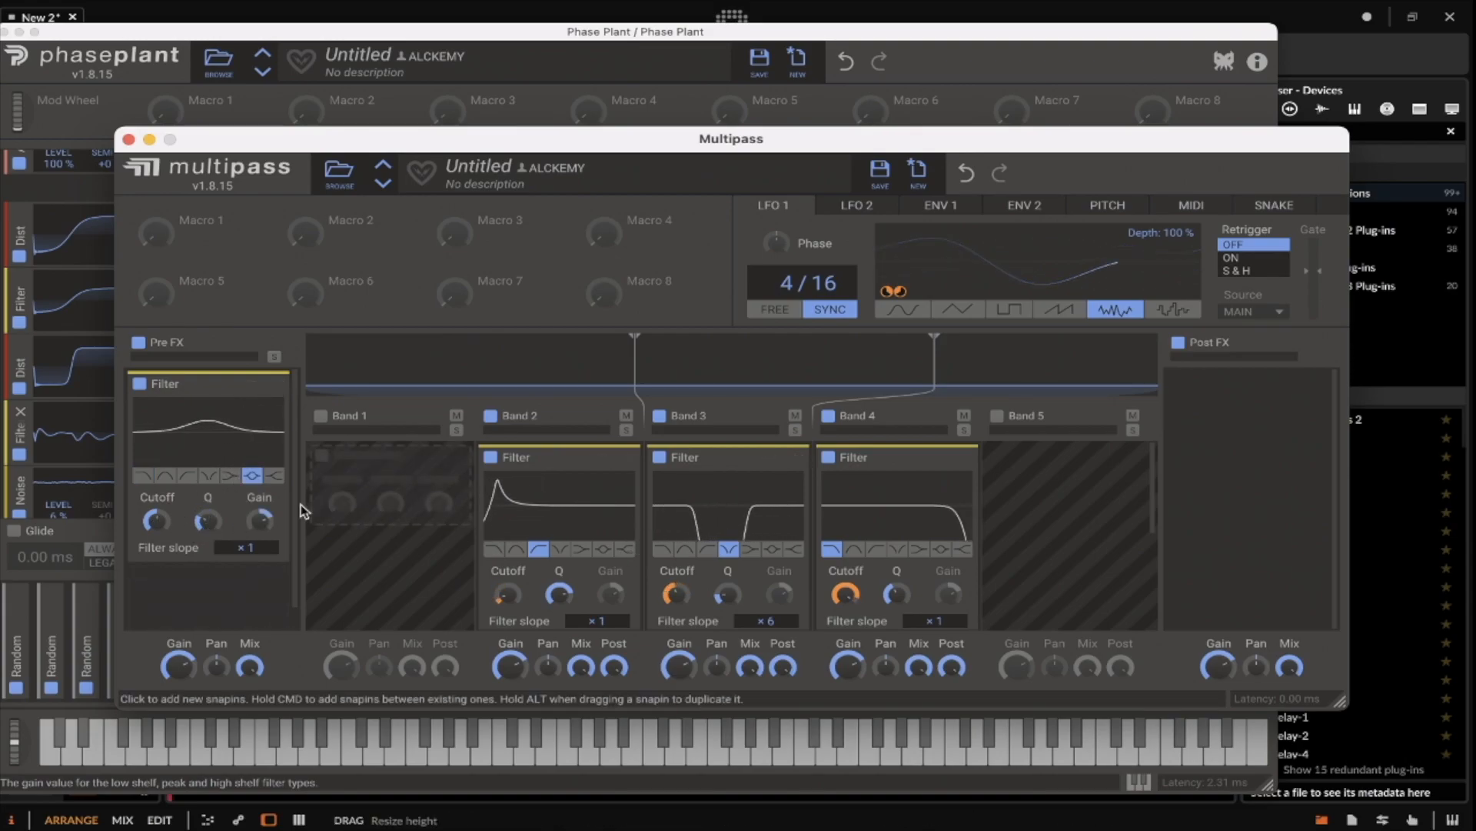
{"action": "left_click_drag", "start_coordinate": [254, 528], "coordinate": [255, 511]}
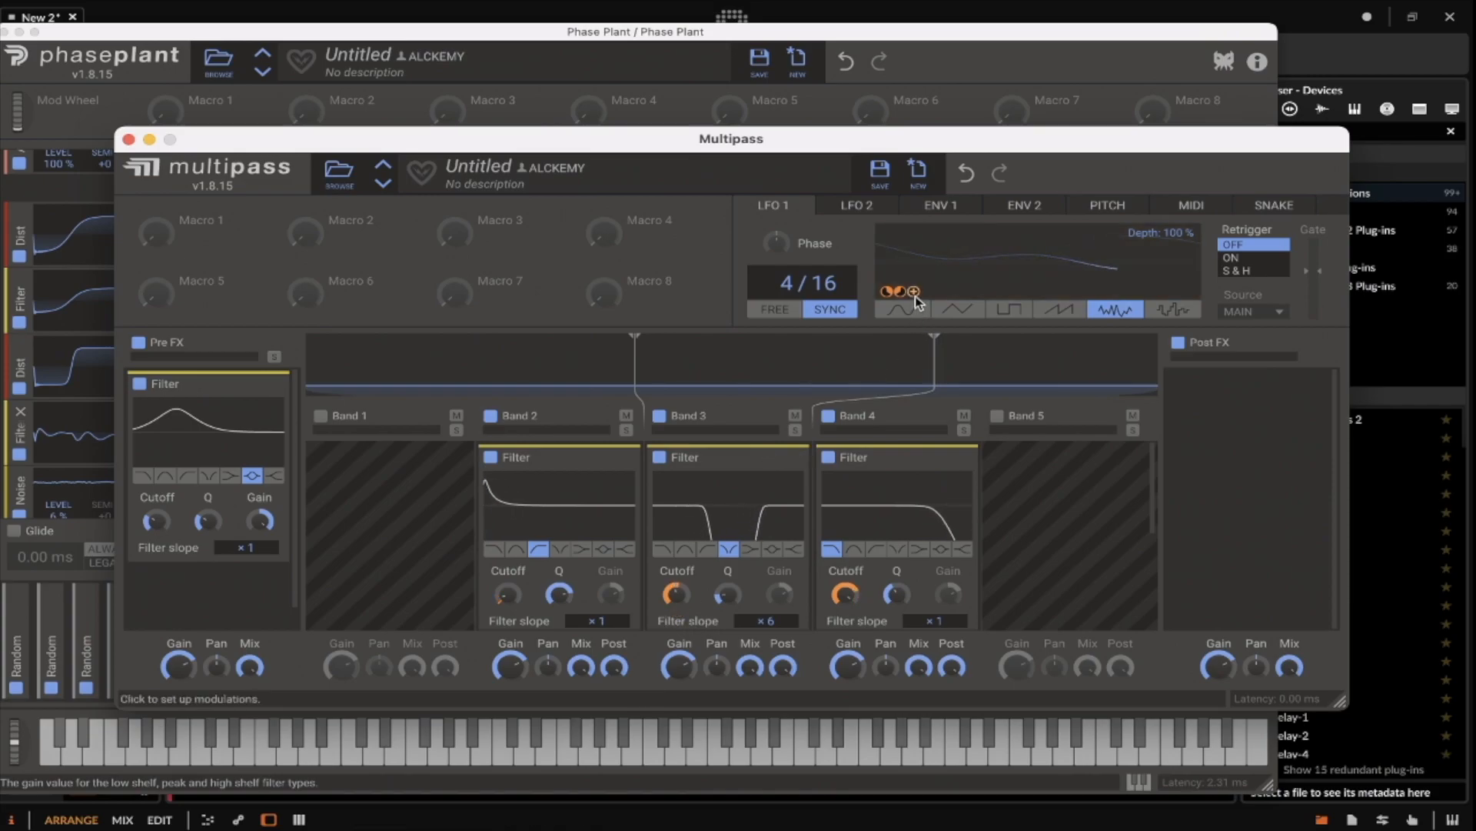
Step: Assign LFO 1 to modulate the Pre FX peak Filter's cutoff and adjust the modulation depth
{"action": "left_click", "coordinate": [913, 291]}
{"action": "left_click", "coordinate": [157, 536]}
{"action": "left_click_drag", "start_coordinate": [157, 537], "coordinate": [162, 530]}
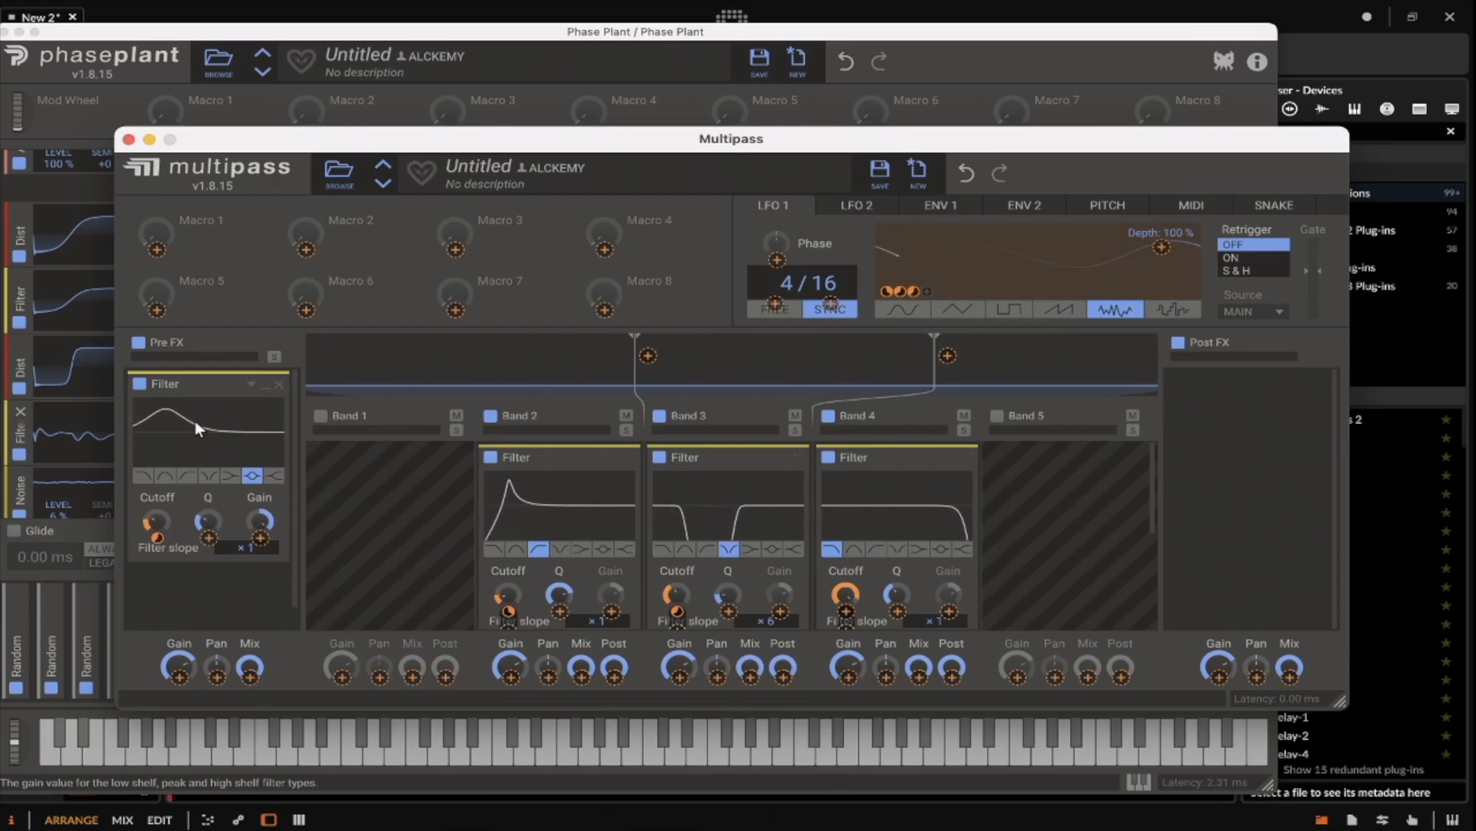
{"action": "mouse_move", "coordinate": [158, 536]}
{"action": "left_mouse_down"}
{"action": "mouse_move", "coordinate": [158, 519]}
{"action": "mouse_move", "coordinate": [157, 546]}
{"action": "left_mouse_up"}
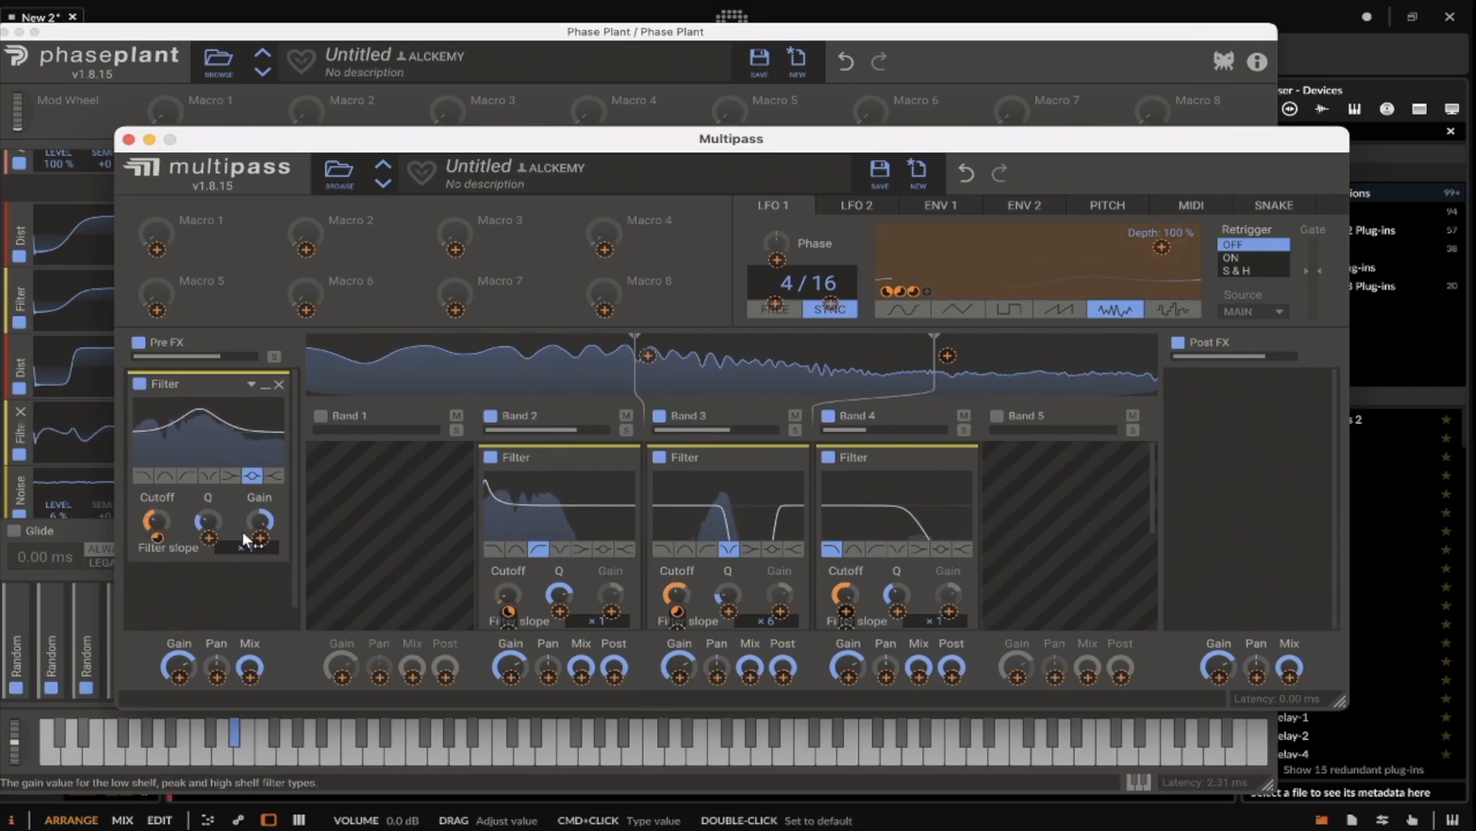
Step: Audition the patch while moving Phase Plant's pitch wheel, and reopen the Multipass editor
{"action": "left_click", "coordinate": [15, 744]}
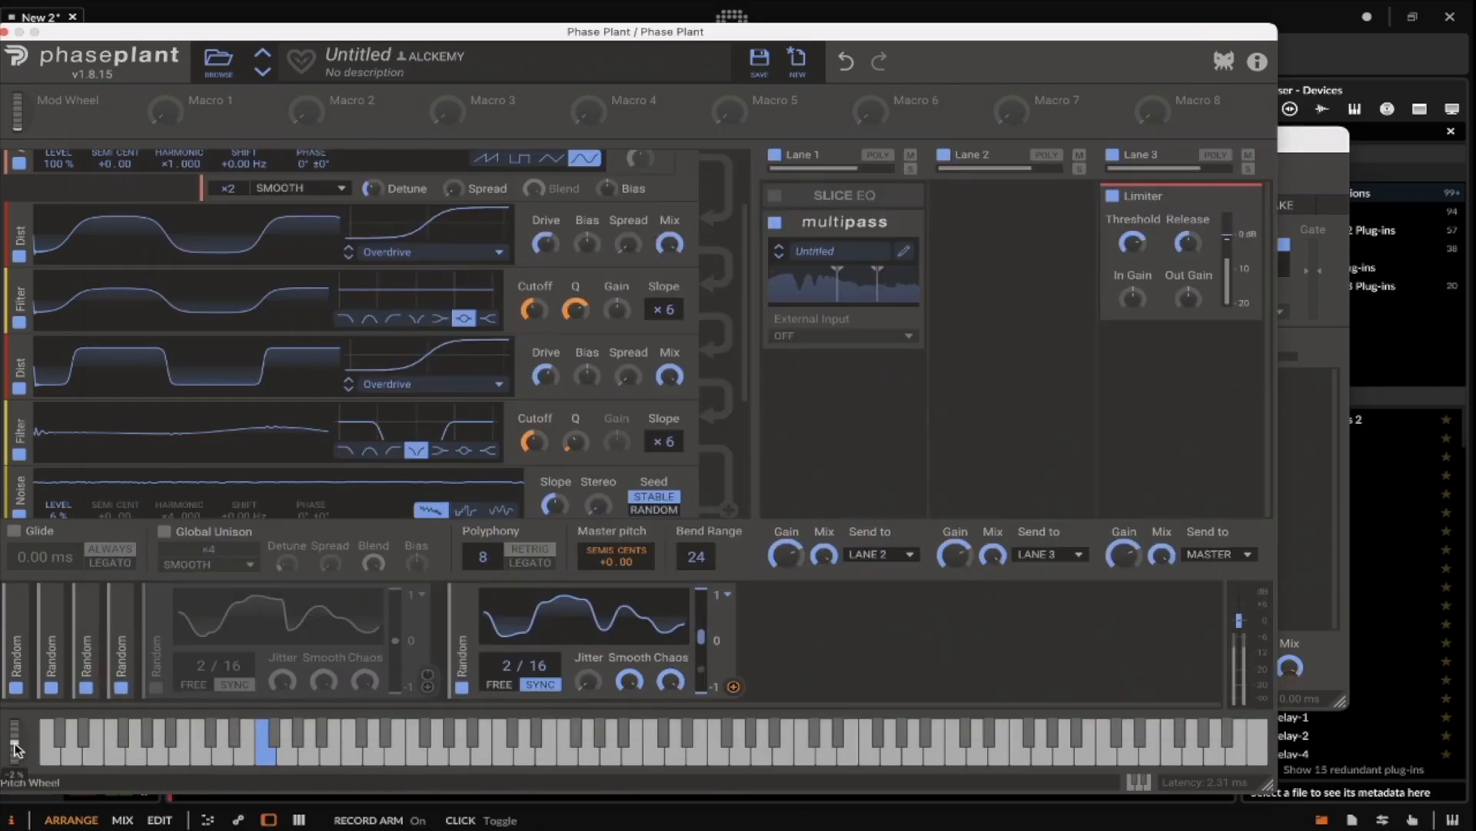
{"action": "mouse_move", "coordinate": [15, 740]}
{"action": "left_mouse_down"}
{"action": "mouse_move", "coordinate": [17, 761]}
{"action": "mouse_move", "coordinate": [4, 738]}
{"action": "left_mouse_up"}
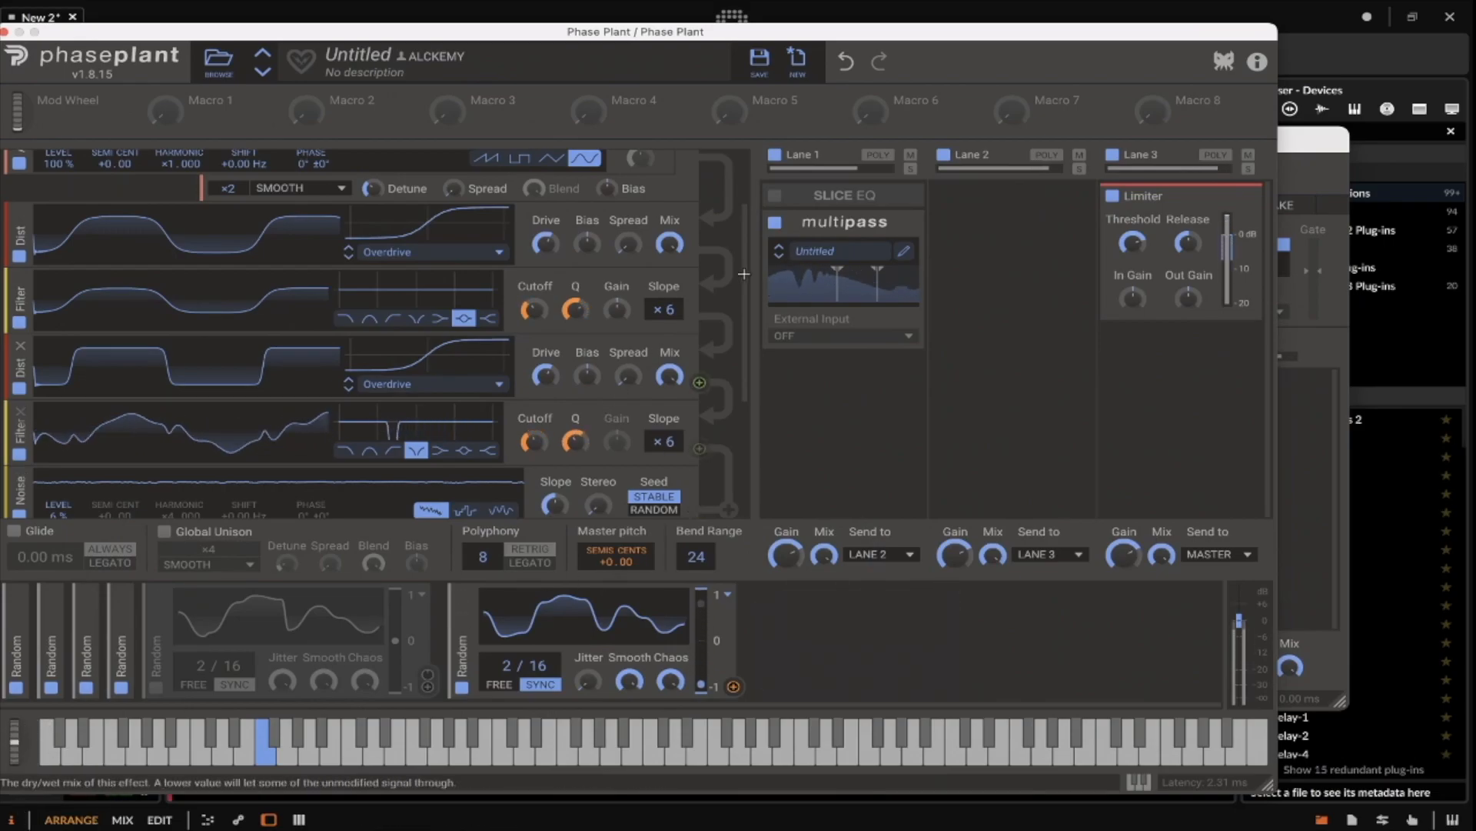
{"action": "left_click", "coordinate": [904, 250]}
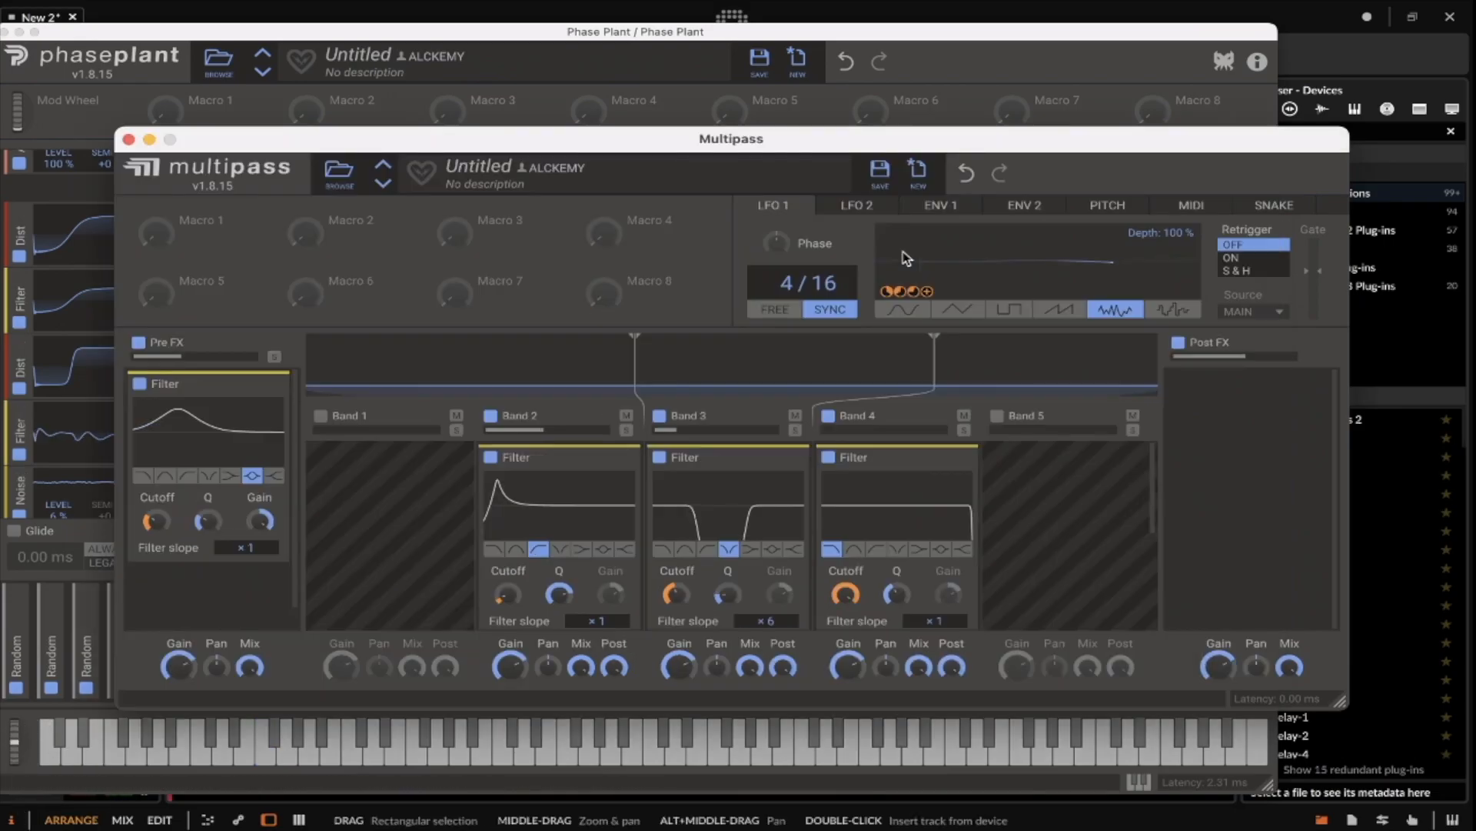
Step: Remove the peak Filter from Pre FX, and try a Nonlinear Filter in its place before removing it too
{"action": "left_click", "coordinate": [265, 389]}
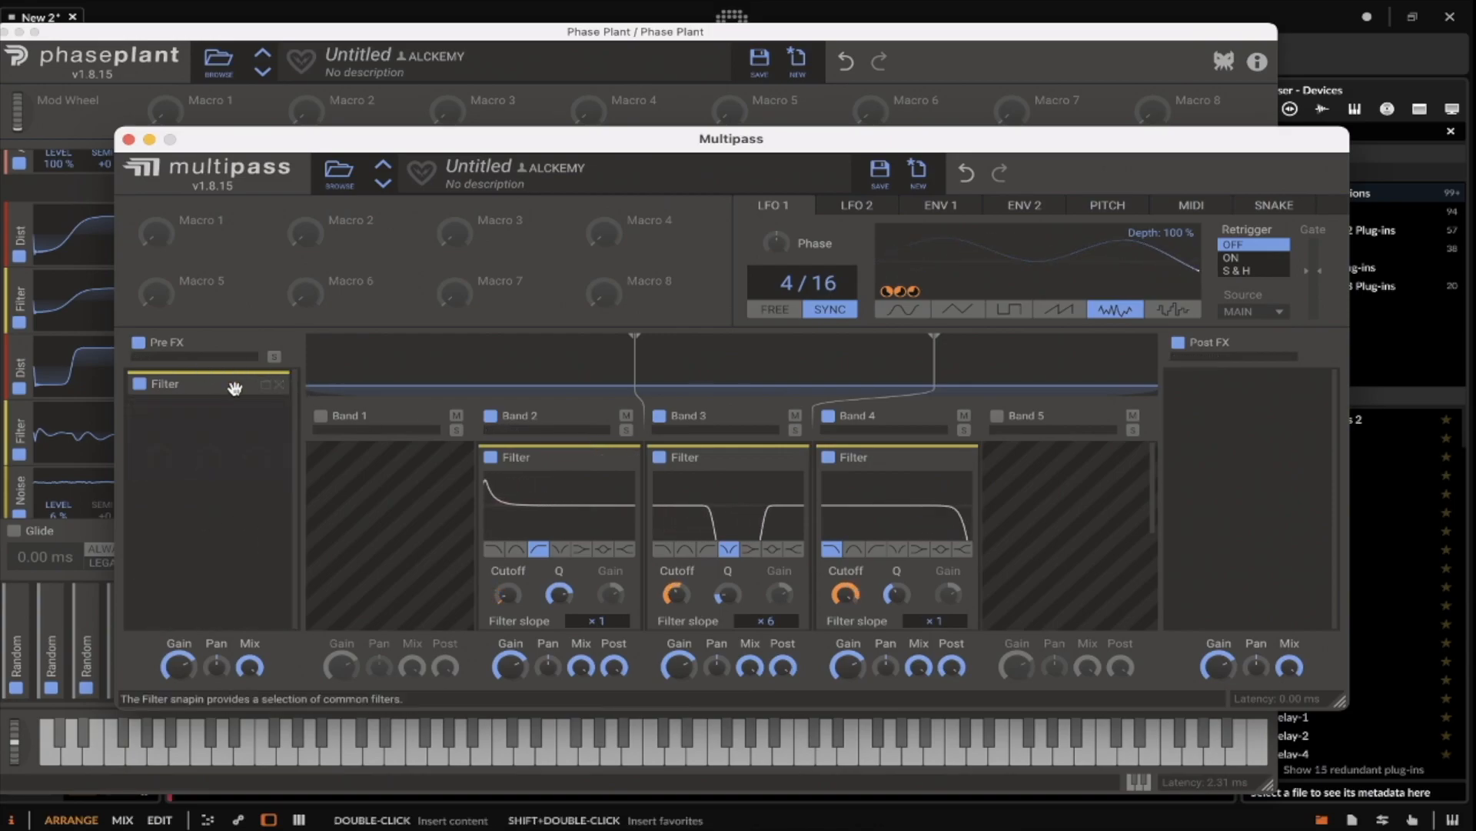
{"action": "left_click", "coordinate": [264, 391]}
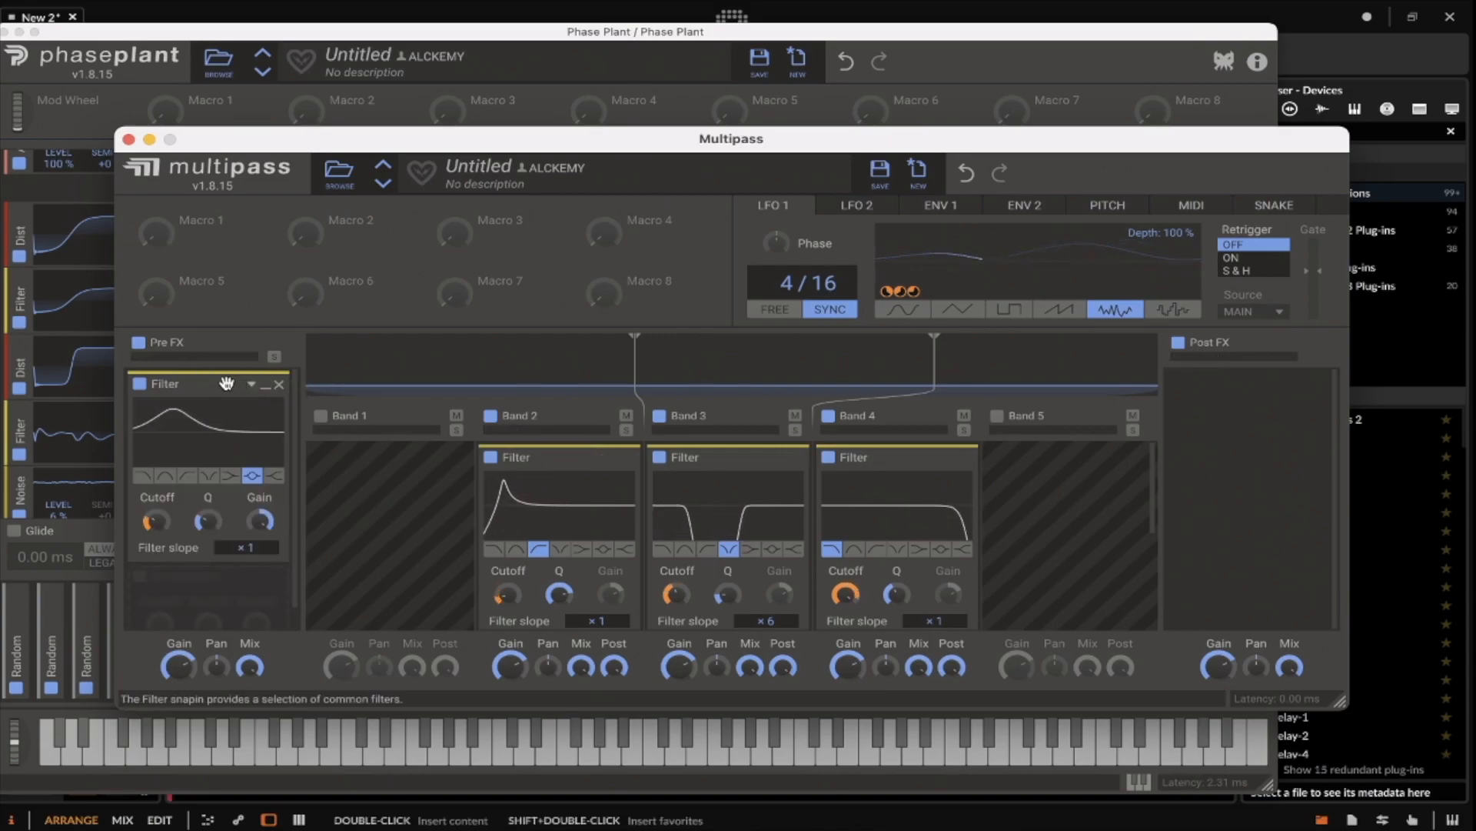
{"action": "left_click", "coordinate": [279, 383]}
{"action": "left_click", "coordinate": [197, 383]}
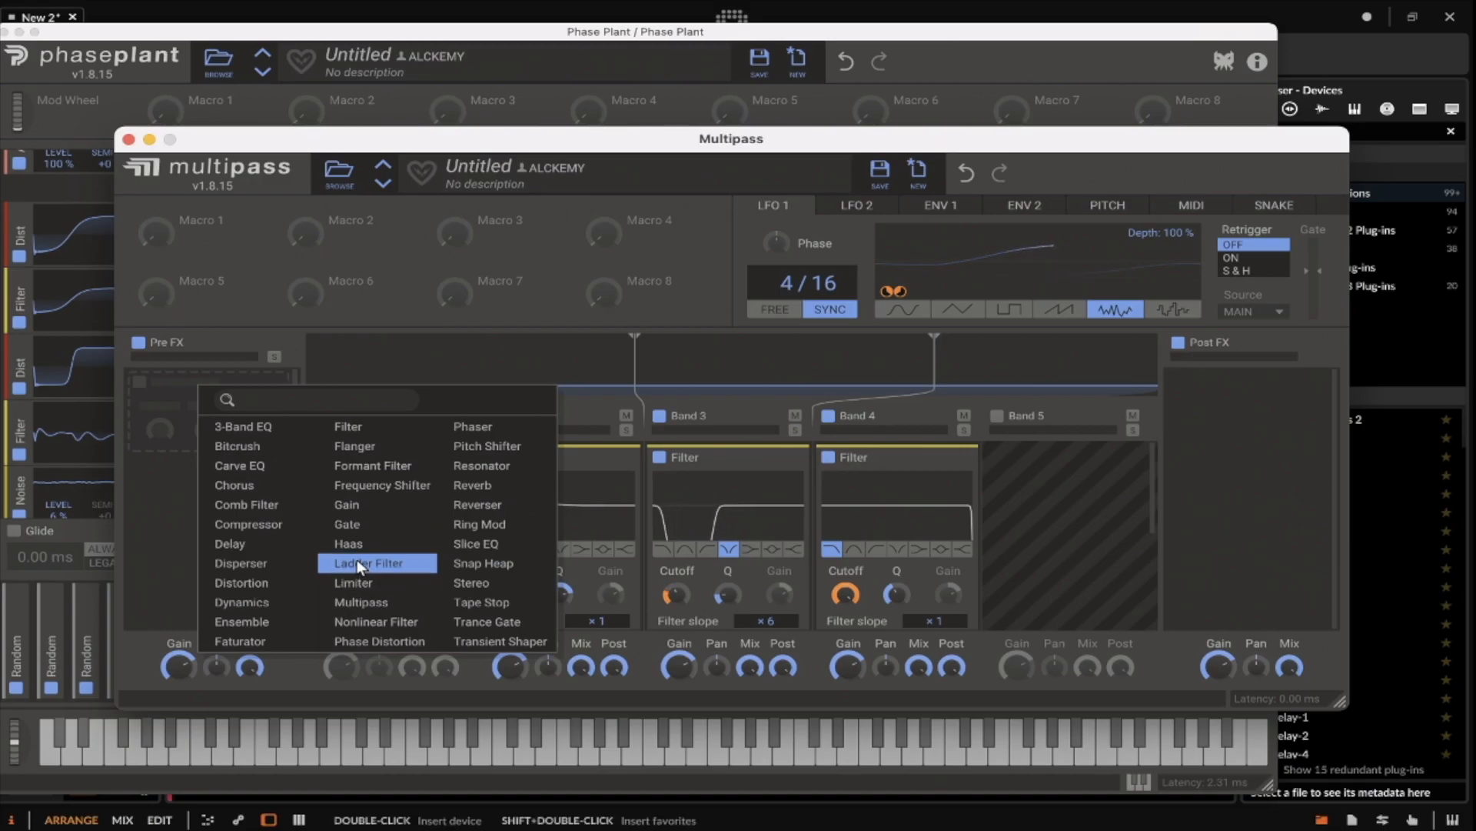
{"action": "left_click", "coordinate": [354, 619]}
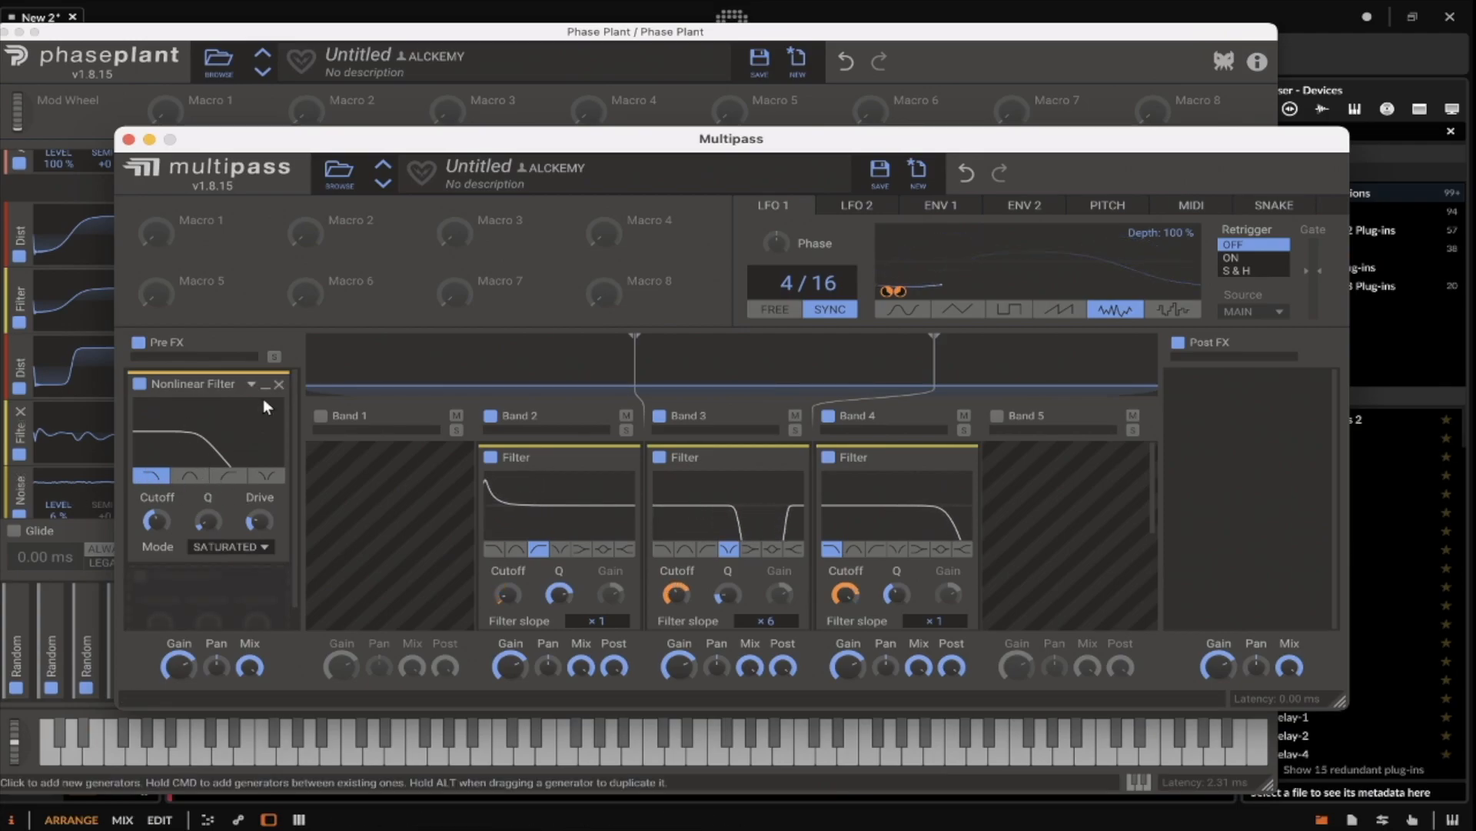
{"action": "left_click", "coordinate": [279, 385]}
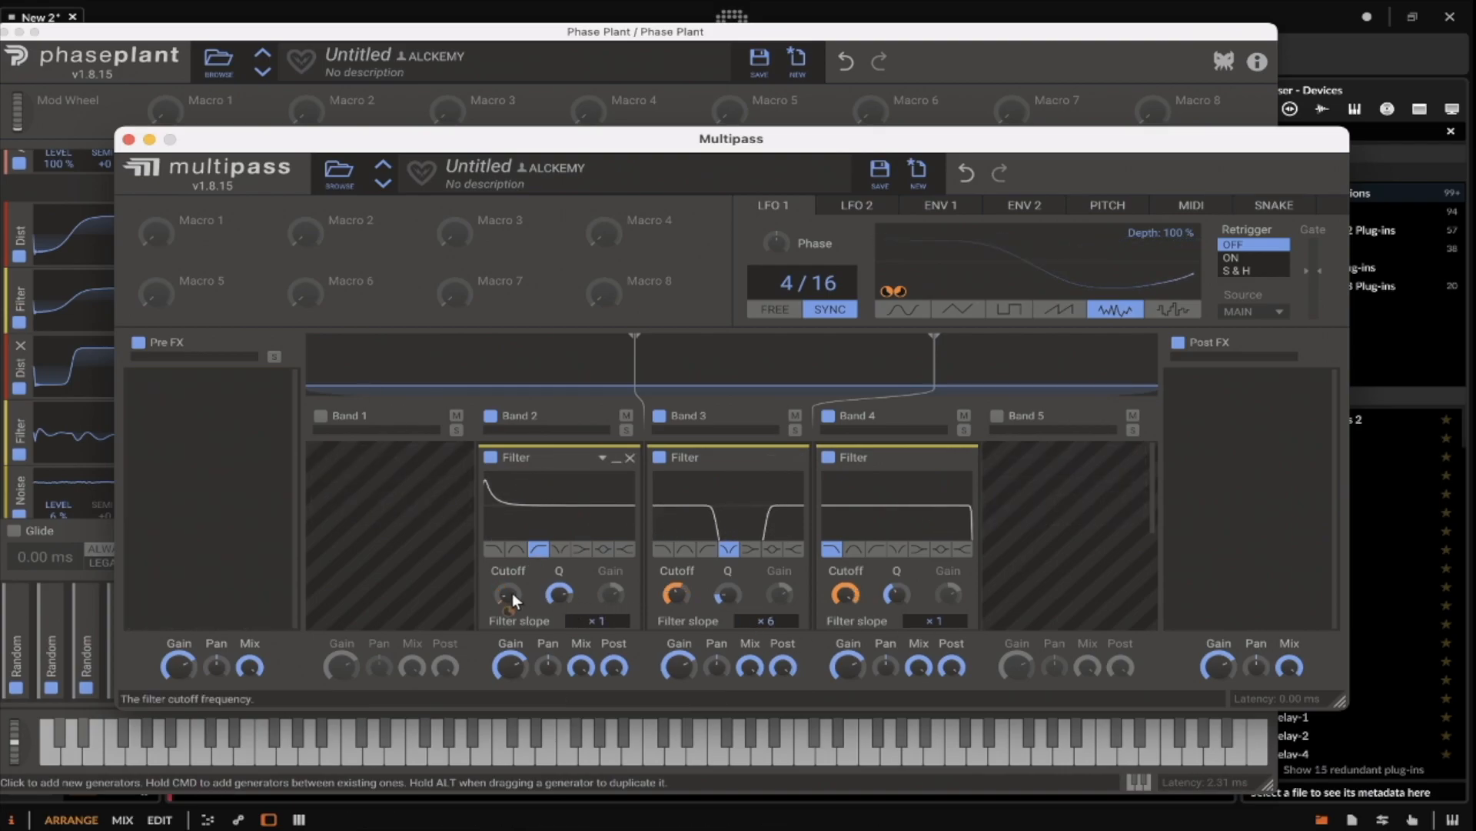
Step: Replace LFO 1 with Macro 1 as the modulator of Band 3's notch Filter cutoff, and close the Multipass editor
{"action": "scroll", "coordinate": [800, 560], "scroll_direction": "down", "scroll_amount": 1}
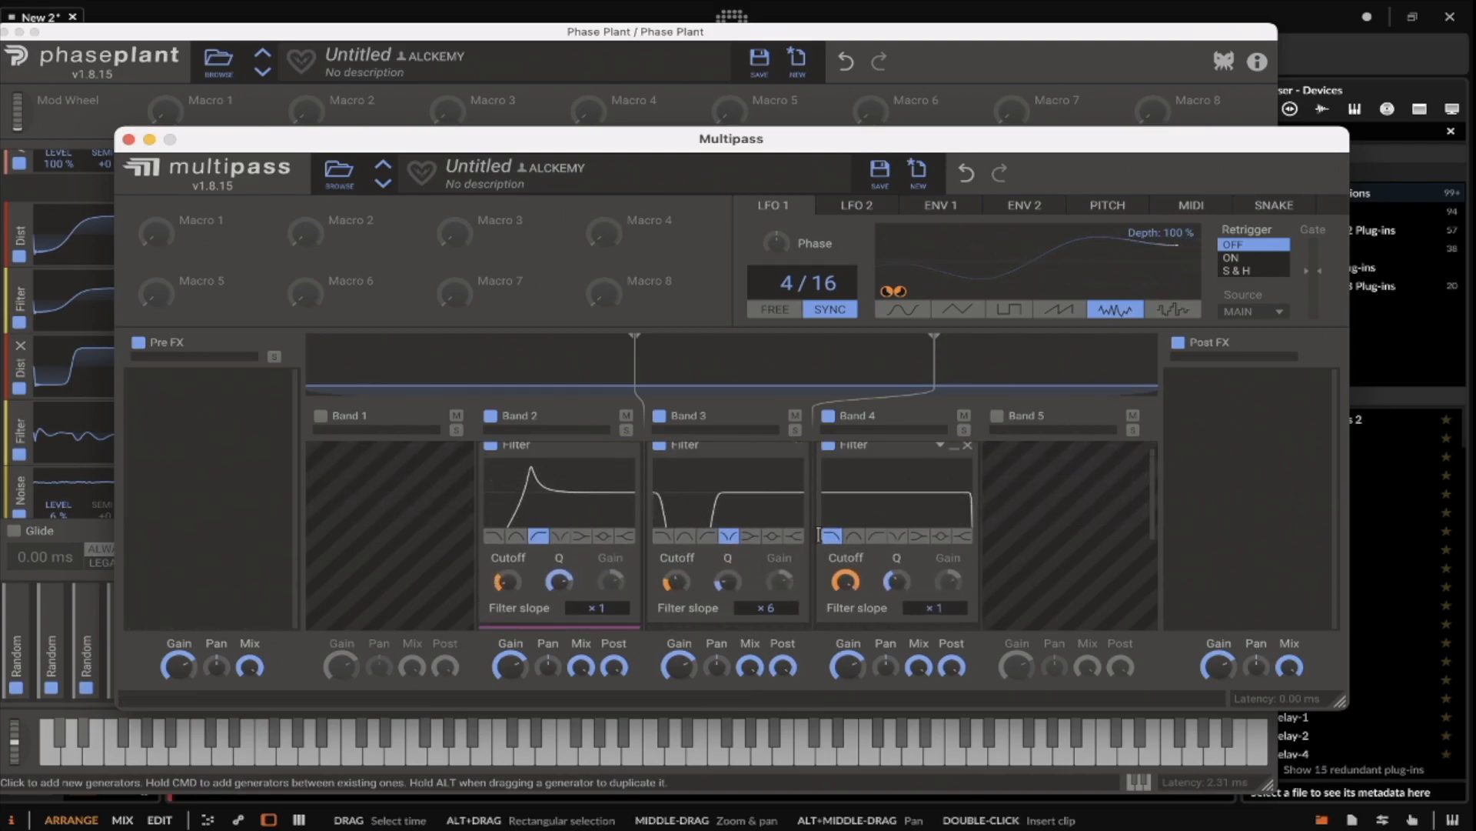
{"action": "scroll", "coordinate": [819, 535], "scroll_direction": "up", "scroll_amount": 1}
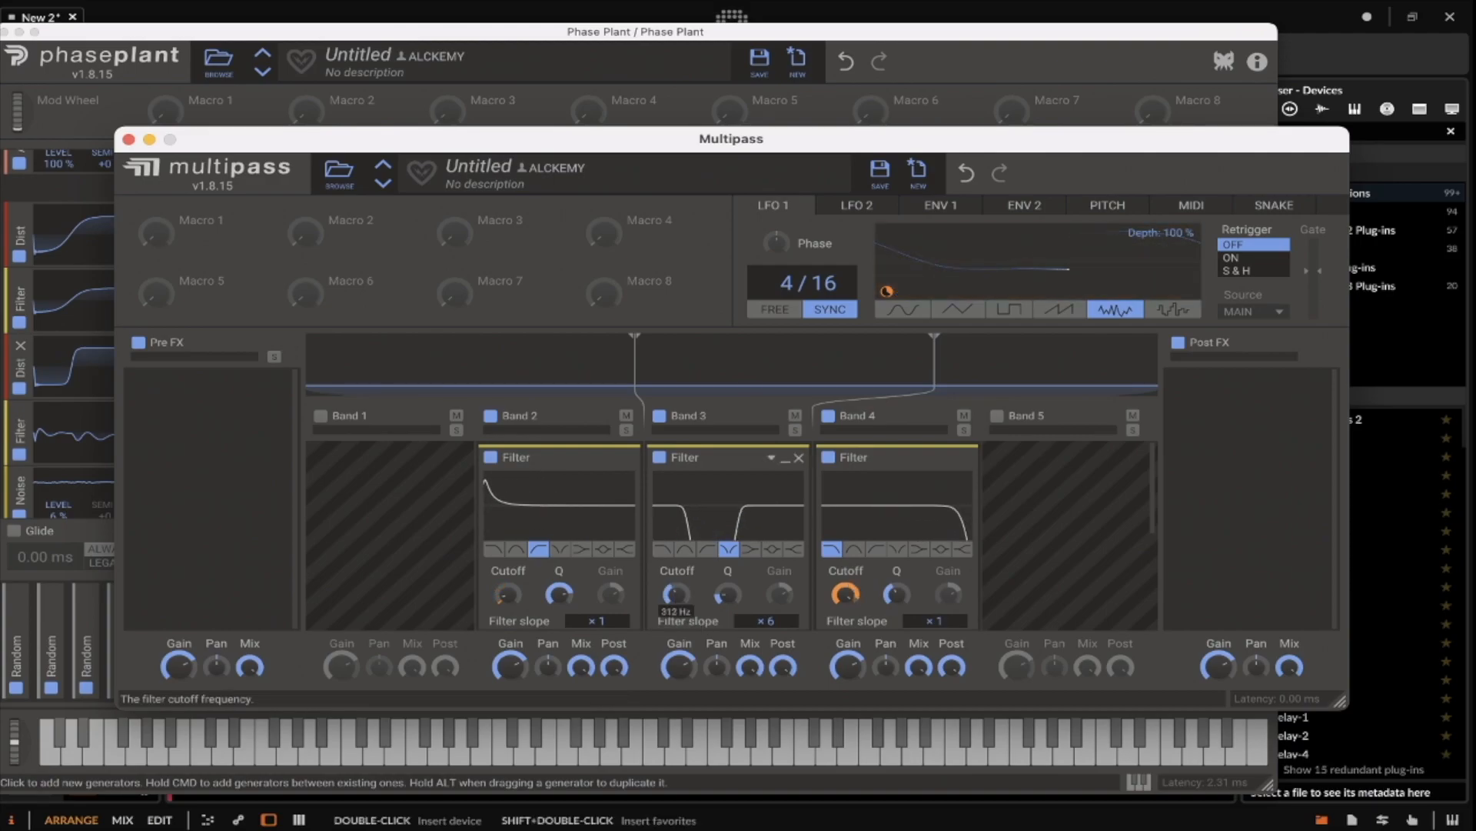
{"action": "left_click", "coordinate": [186, 237]}
{"action": "left_click", "coordinate": [678, 611]}
{"action": "left_click", "coordinate": [702, 577]}
{"action": "left_click", "coordinate": [128, 139]}
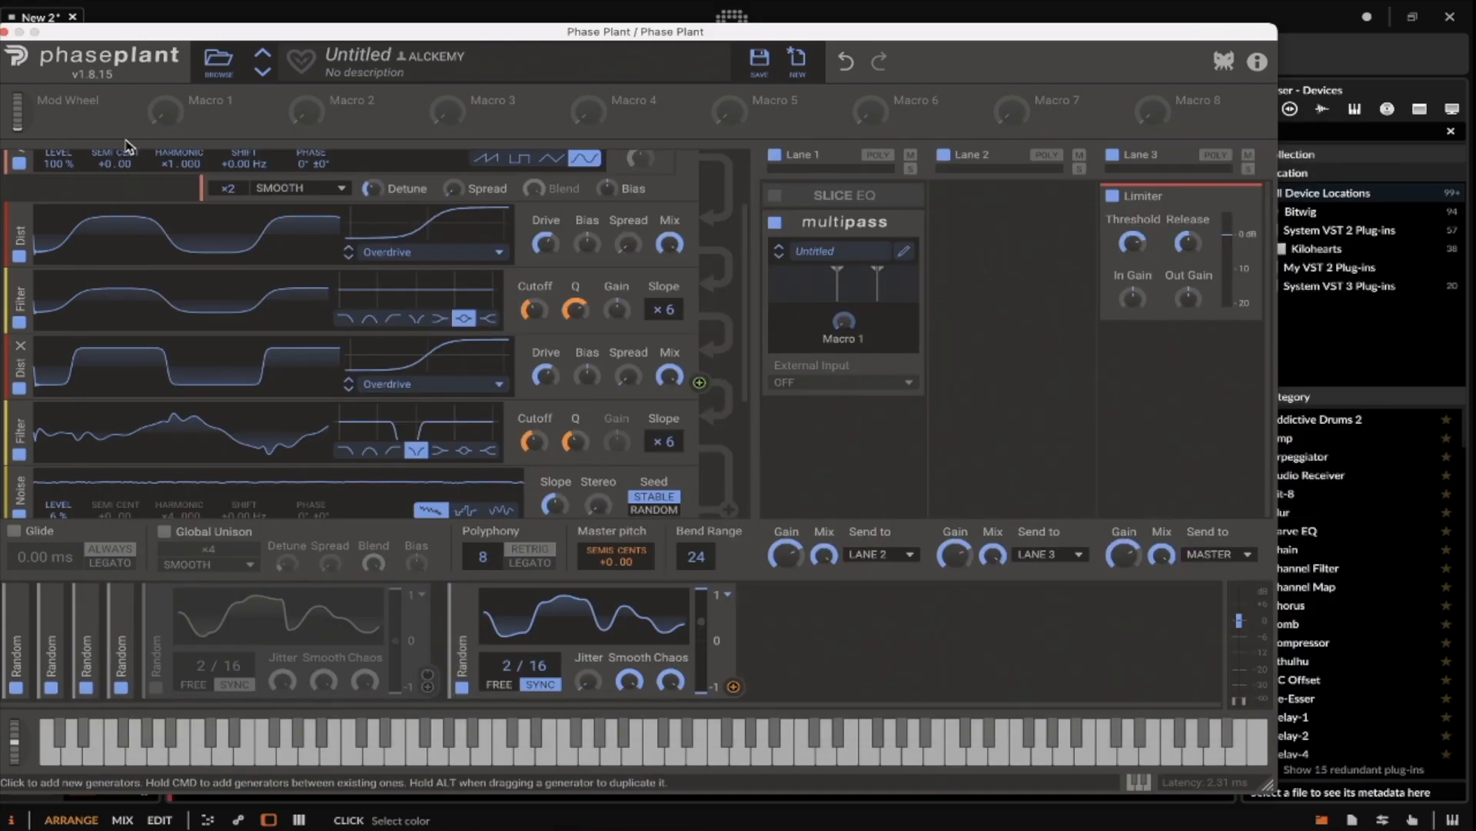
Step: Assign the active 2/16 Random modulator to Multipass's Macro 1 and check the resulting notch movement in the Multipass editor
{"action": "left_click", "coordinate": [734, 686]}
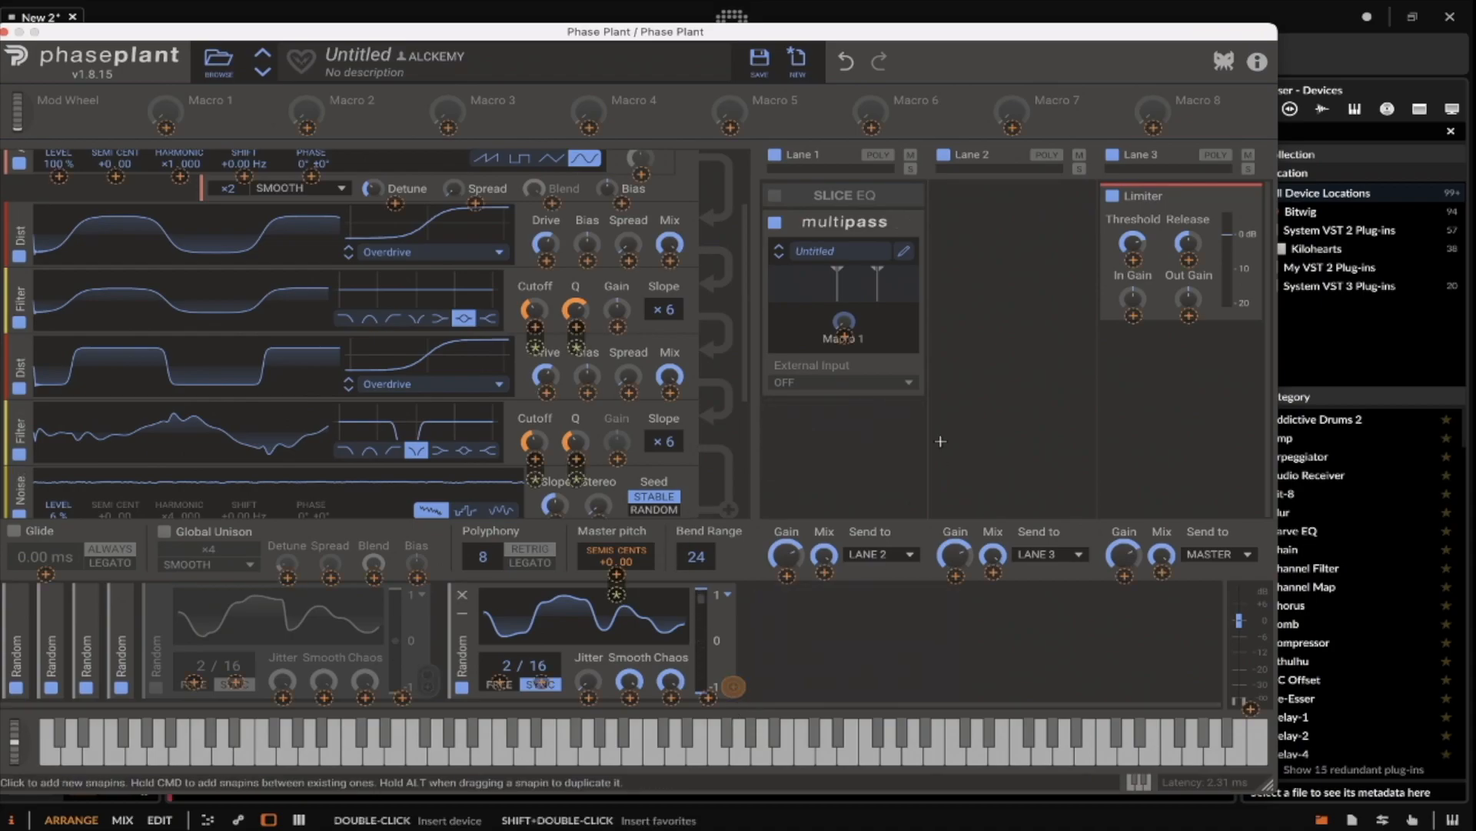
{"action": "left_click", "coordinate": [845, 336]}
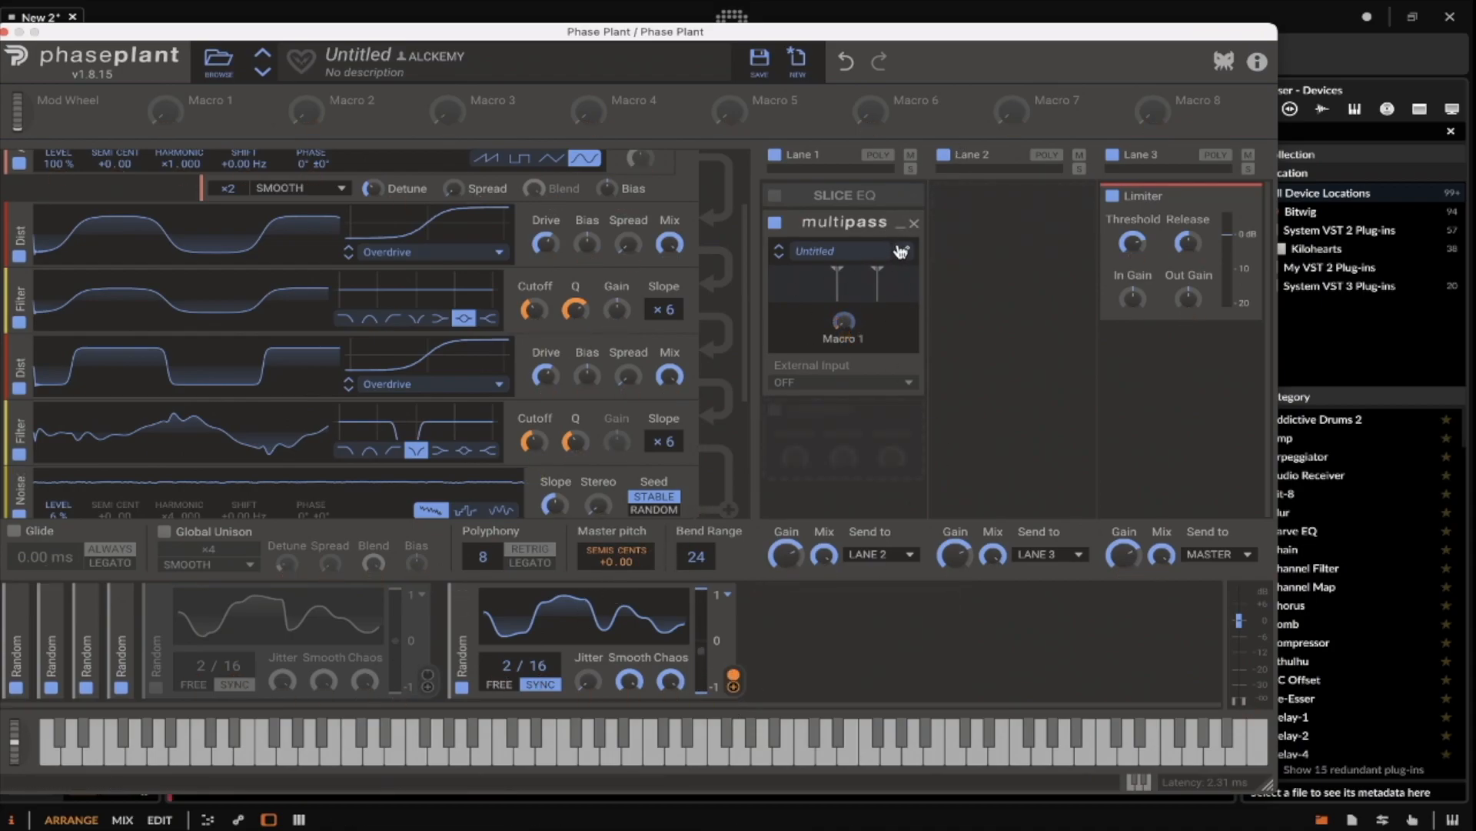
{"action": "left_click", "coordinate": [900, 251]}
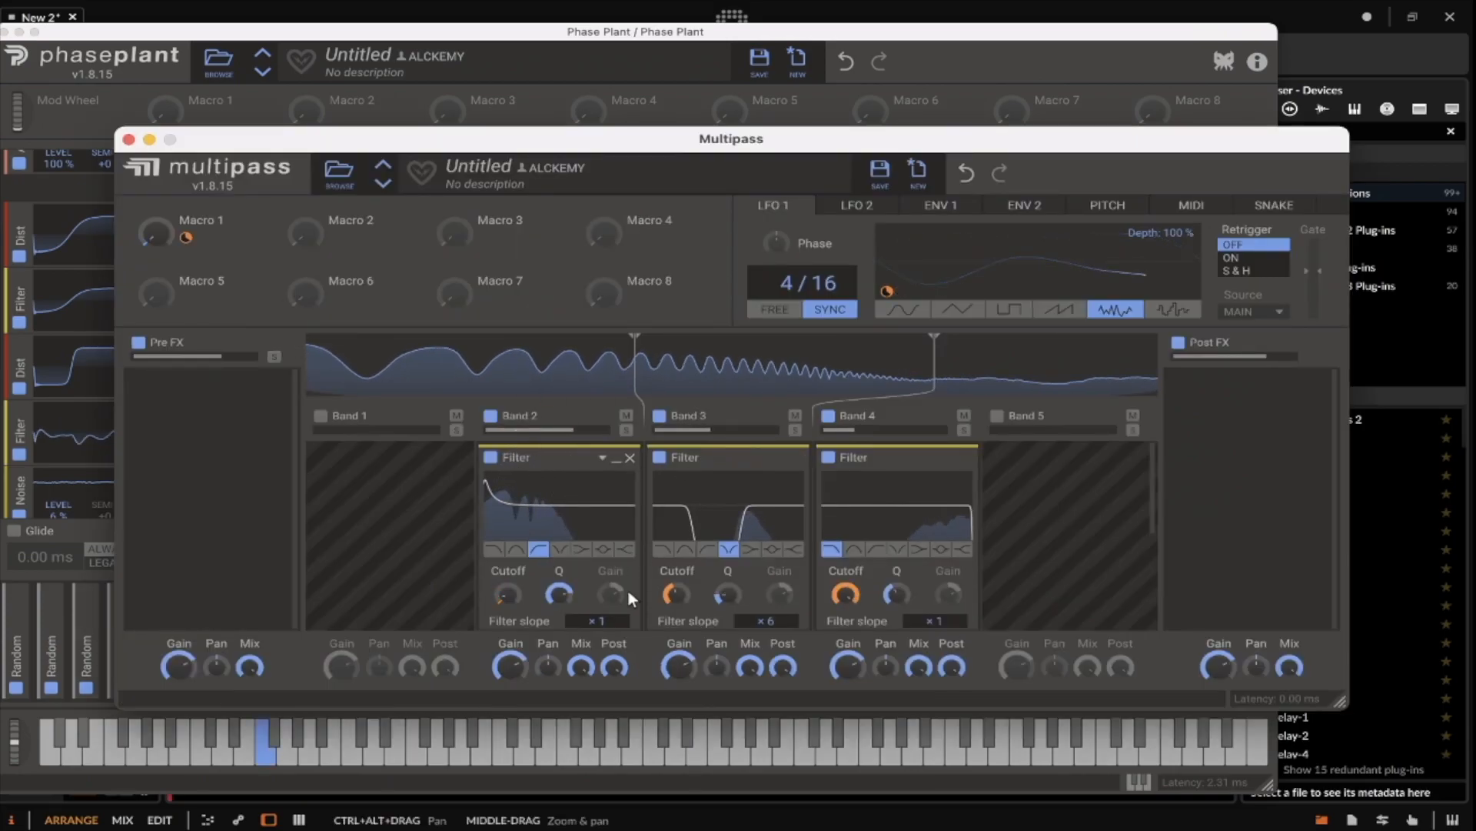
{"action": "left_click", "coordinate": [128, 140]}
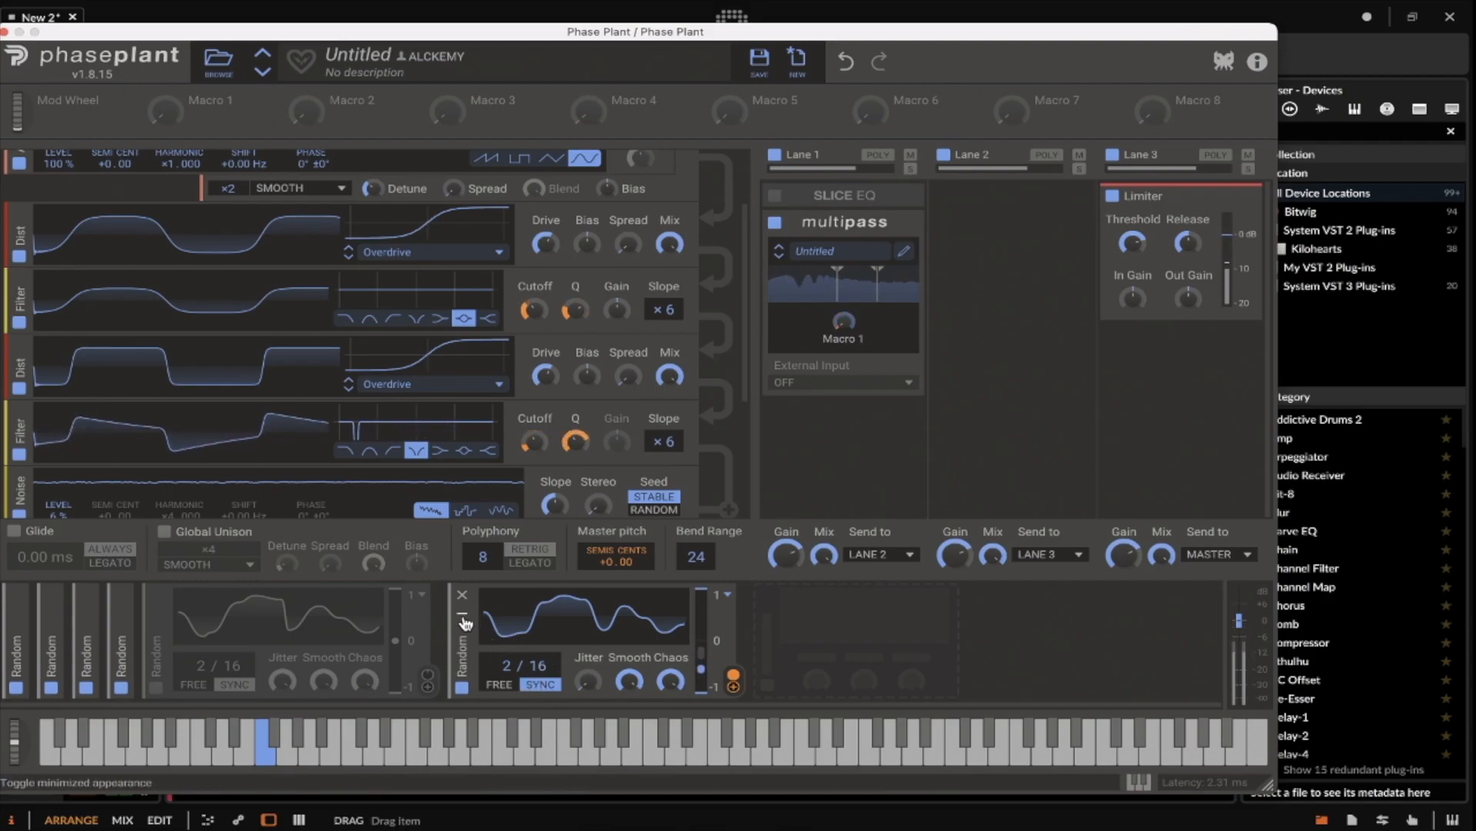
Step: Collapse the active 2/16 Random modulator, and collapse the Filters of Bands 2, 3 and 4 in the Multipass editor
{"action": "left_click", "coordinate": [463, 619]}
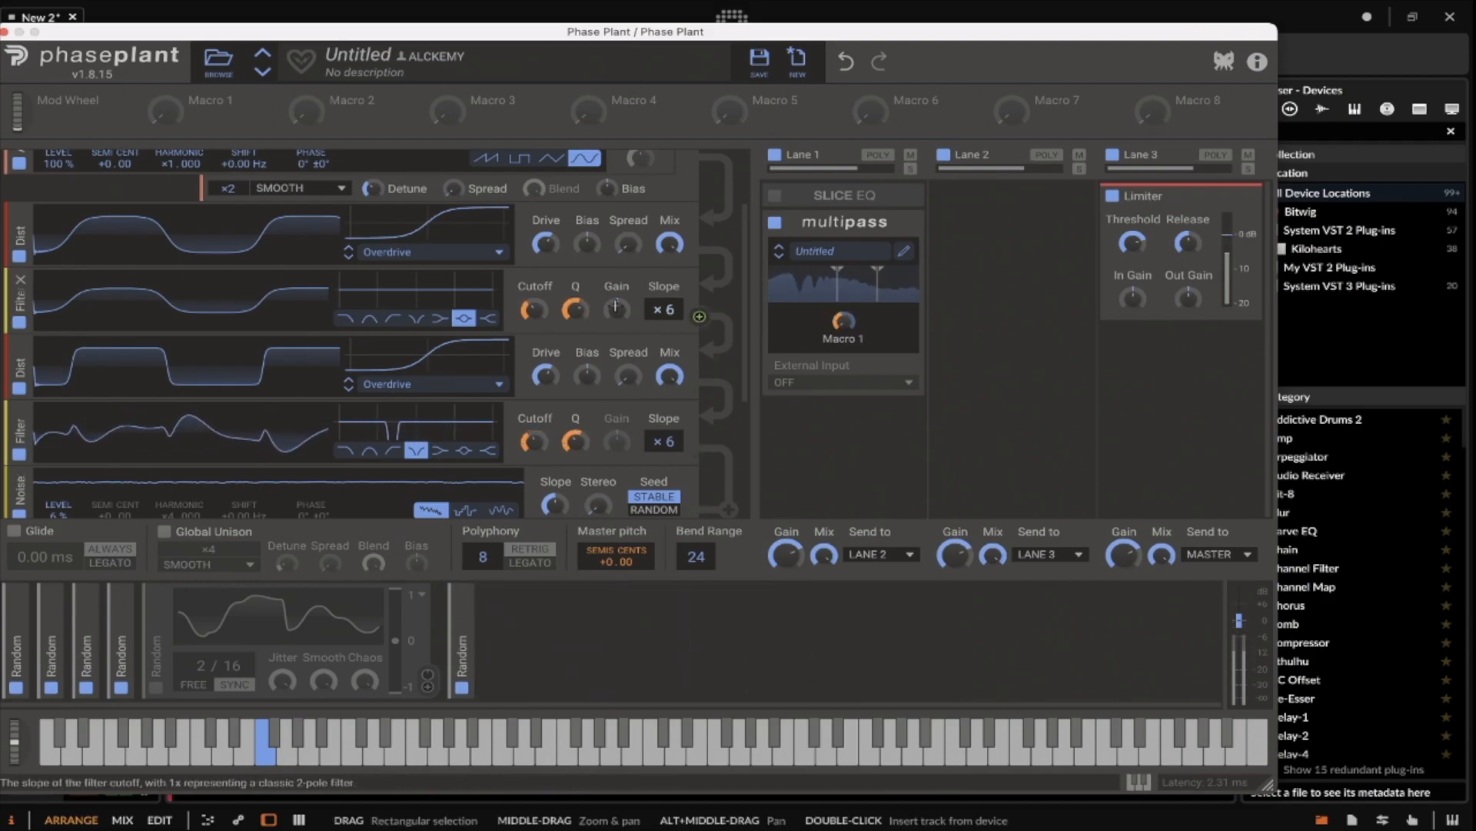
{"action": "scroll", "coordinate": [634, 309], "scroll_direction": "up", "scroll_amount": 3}
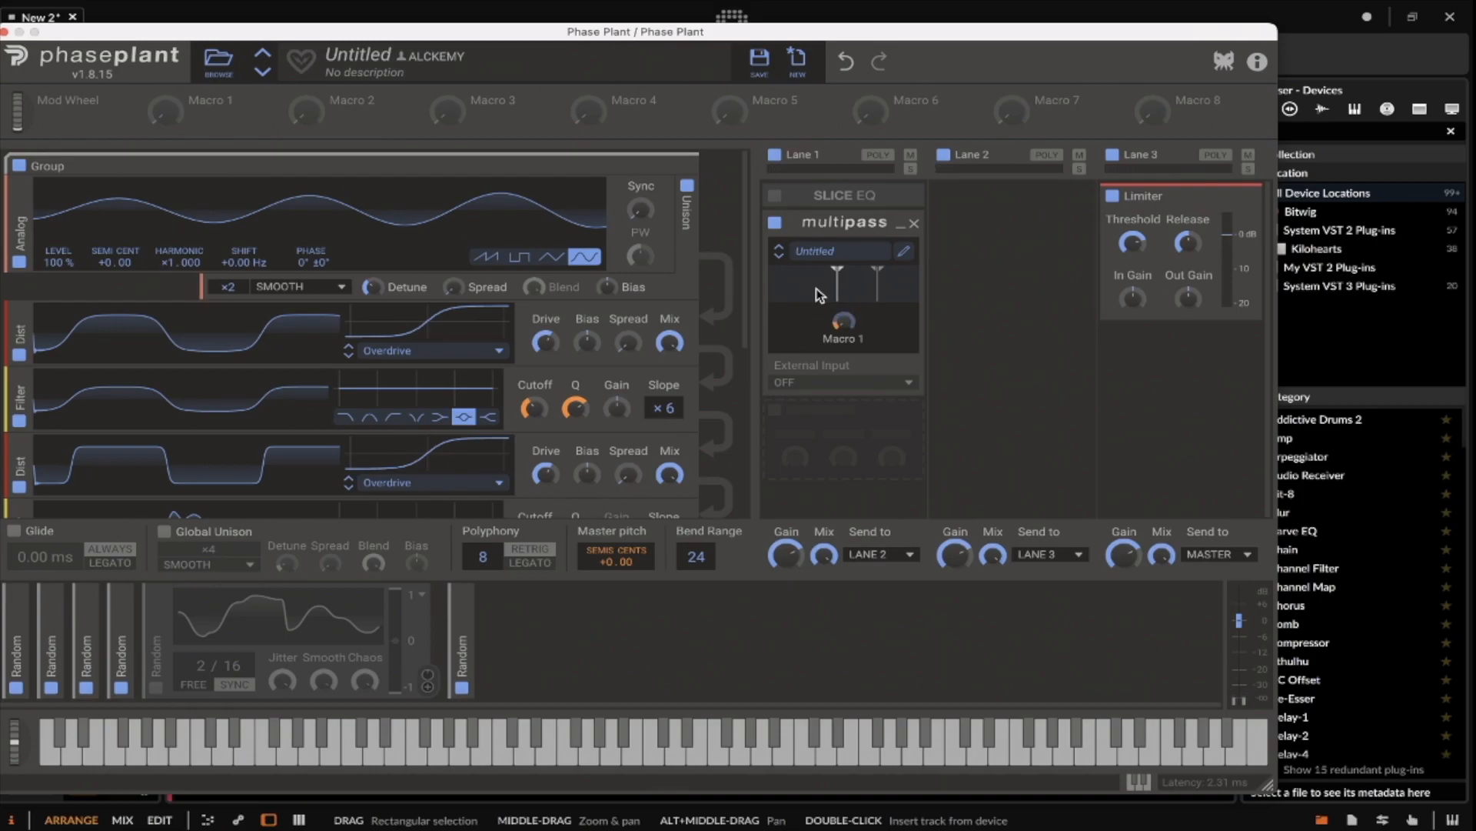
{"action": "left_click", "coordinate": [903, 253]}
{"action": "left_click", "coordinate": [785, 459]}
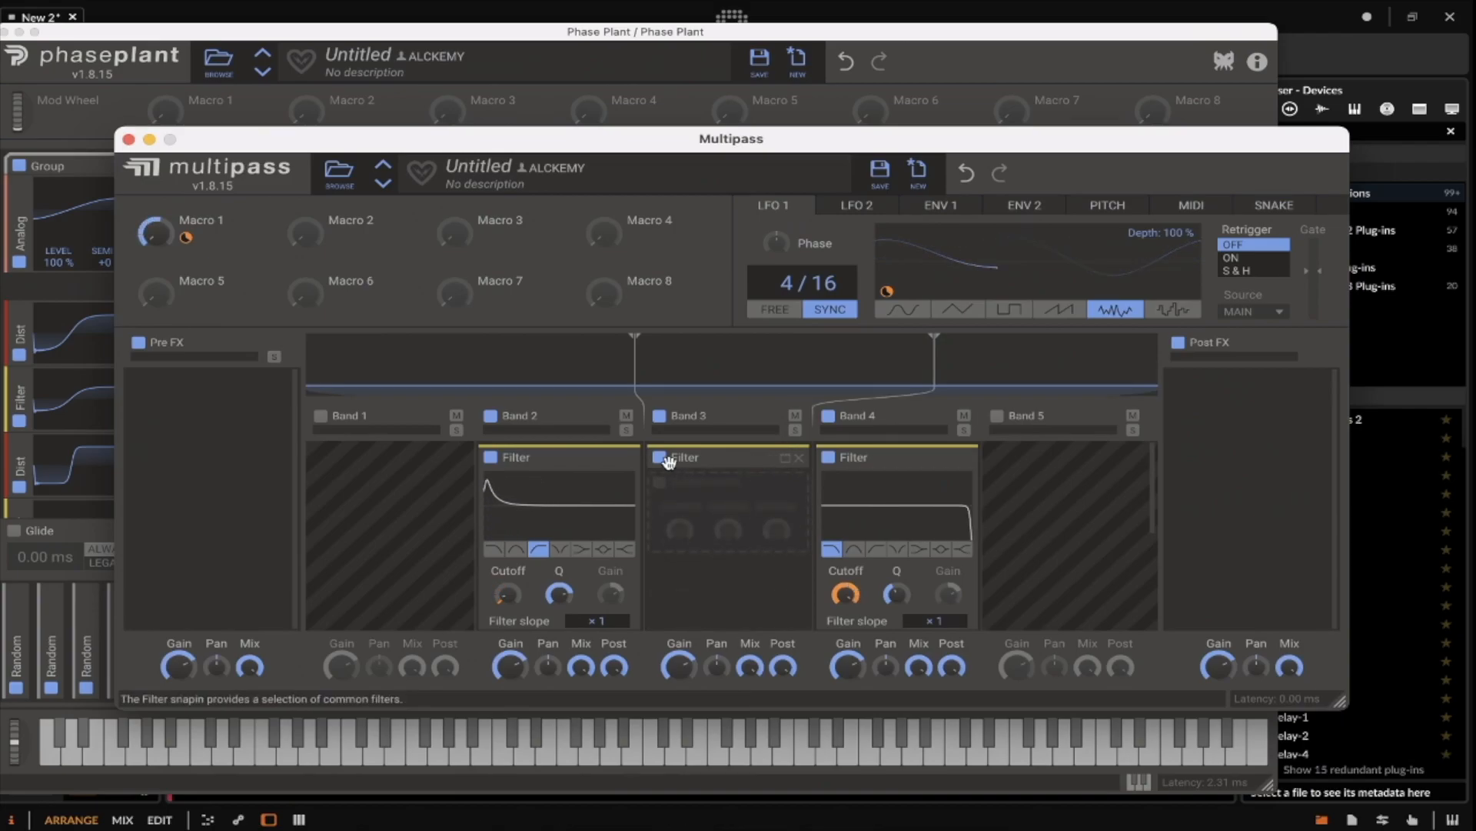
{"action": "left_click", "coordinate": [616, 460]}
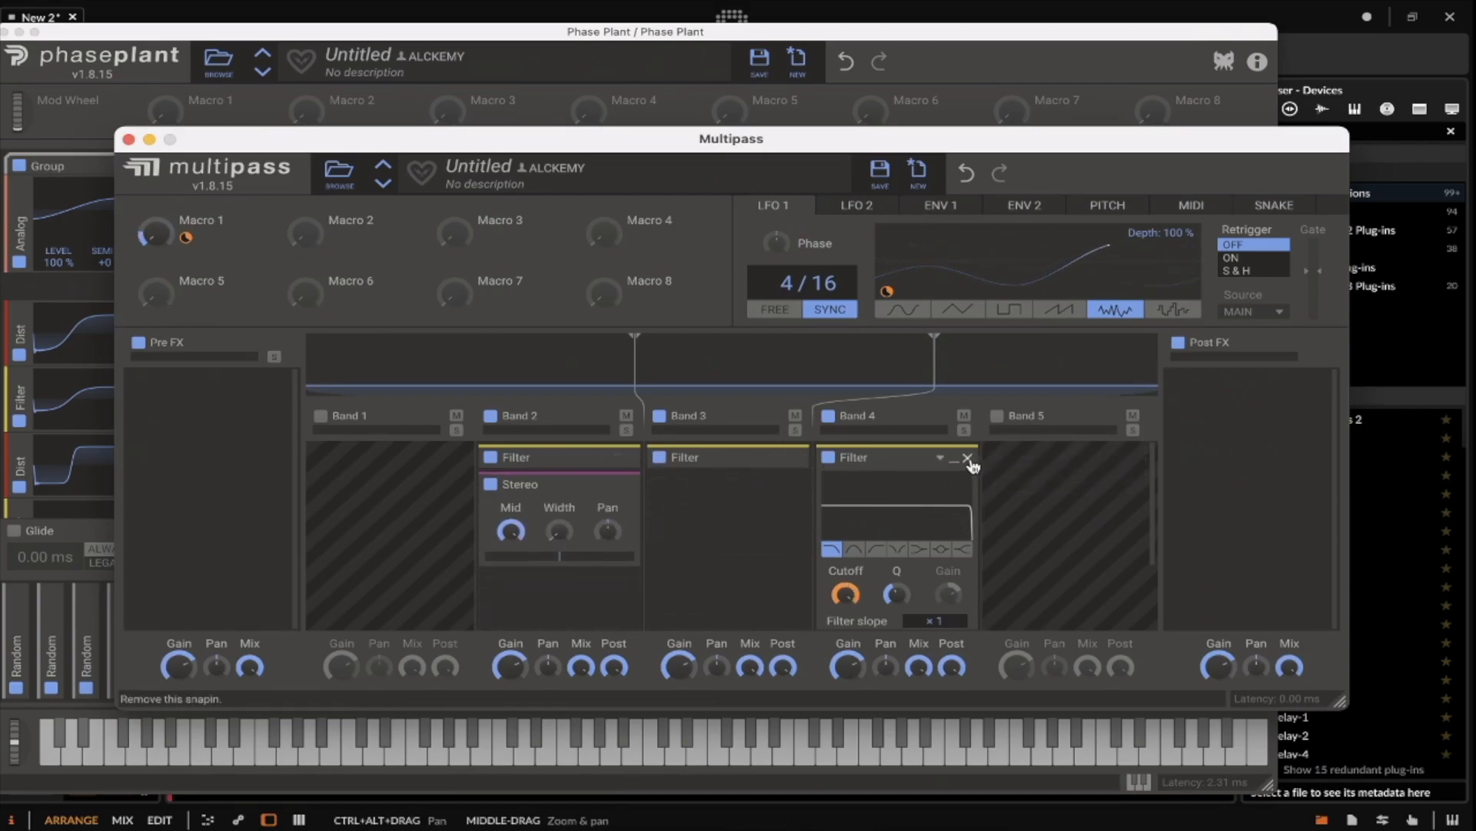
{"action": "left_click", "coordinate": [954, 460]}
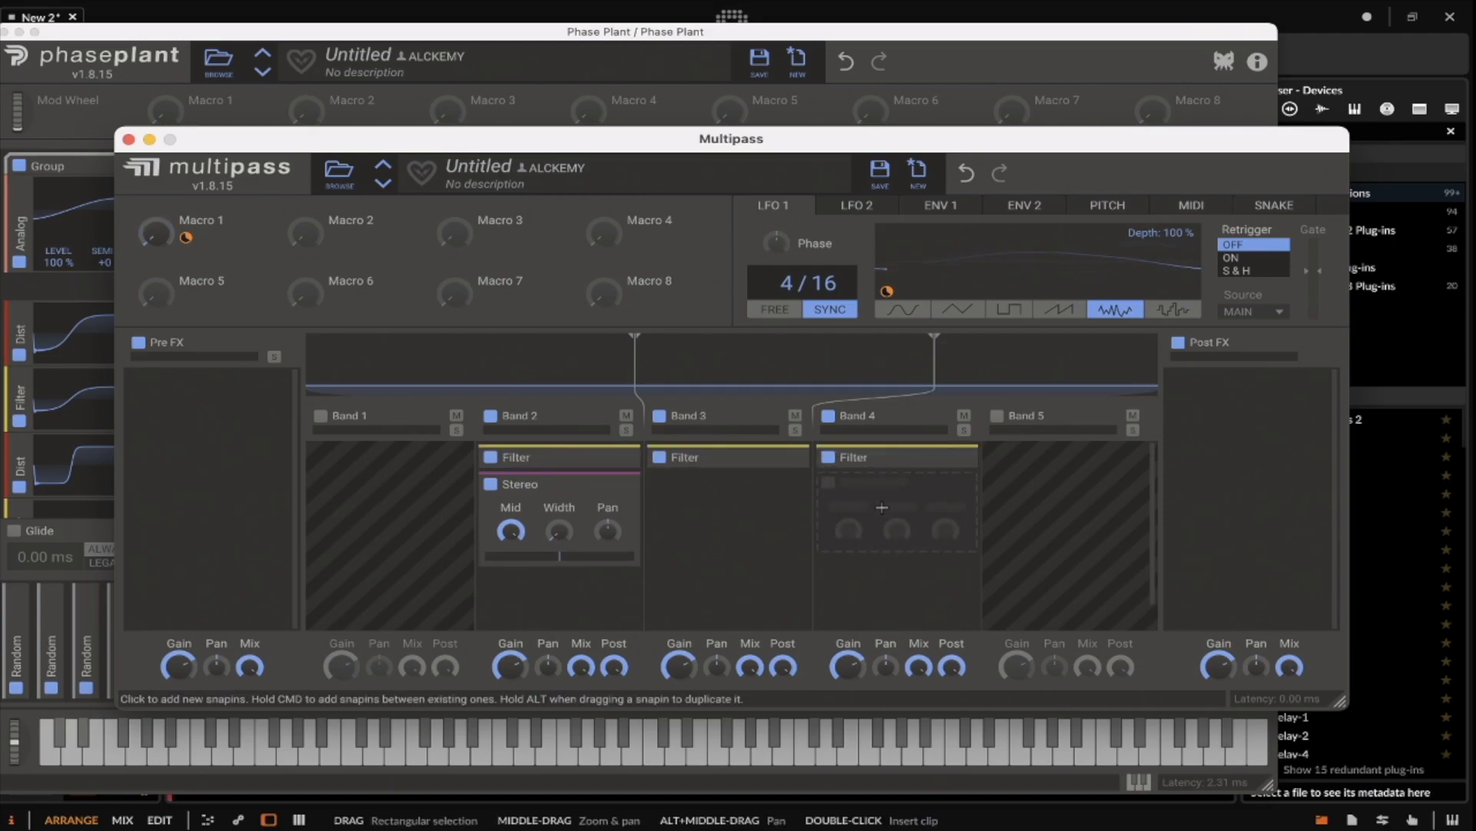
Step: Add a Slice EQ below Band 4's Filter with wide boosts near 120 Hz and 1.2 kHz and a wide cut near 300 Hz
{"action": "left_click", "coordinate": [865, 492]}
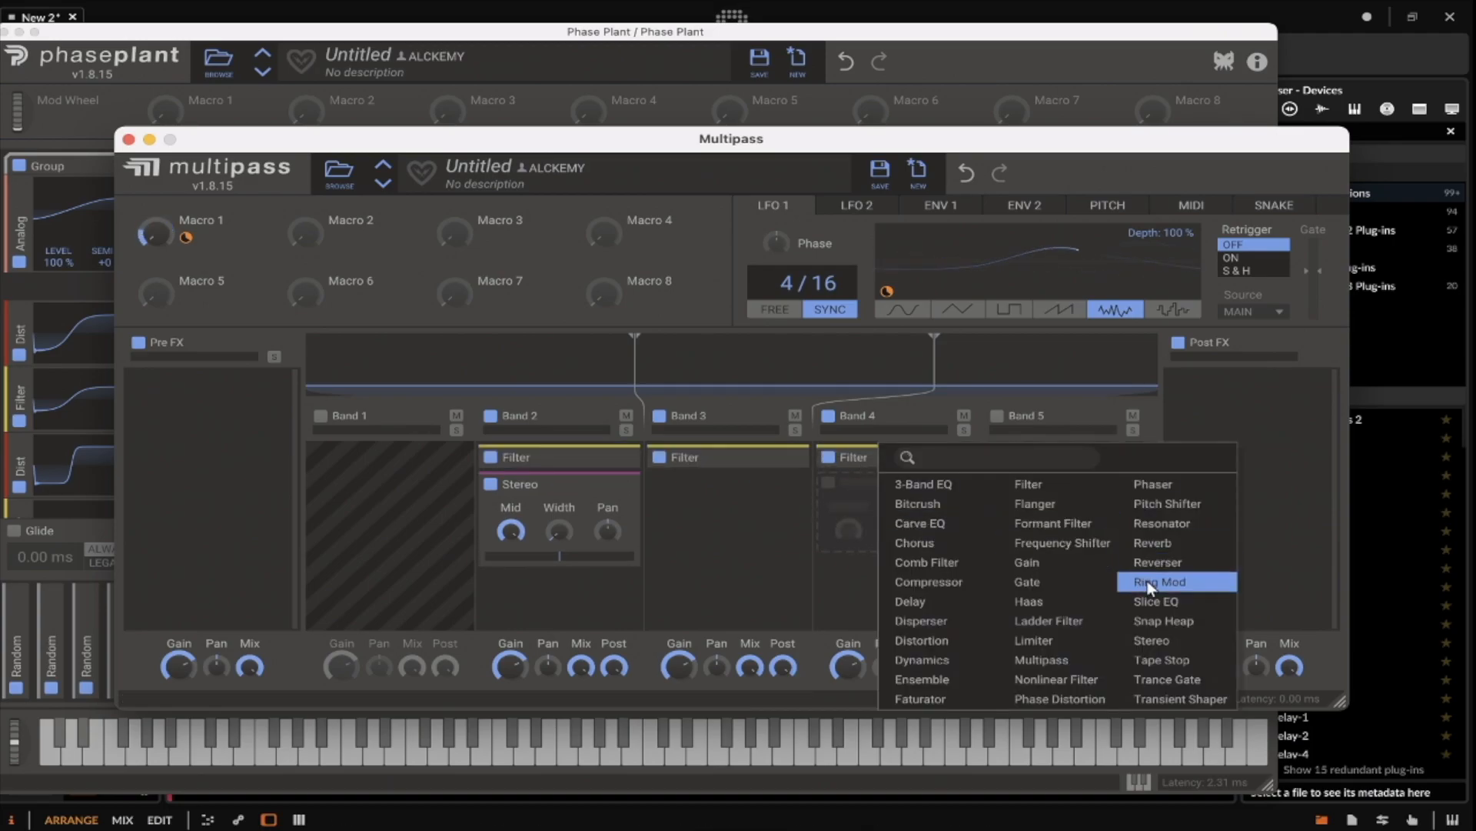
{"action": "left_click", "coordinate": [1146, 584]}
{"action": "left_click", "coordinate": [957, 511]}
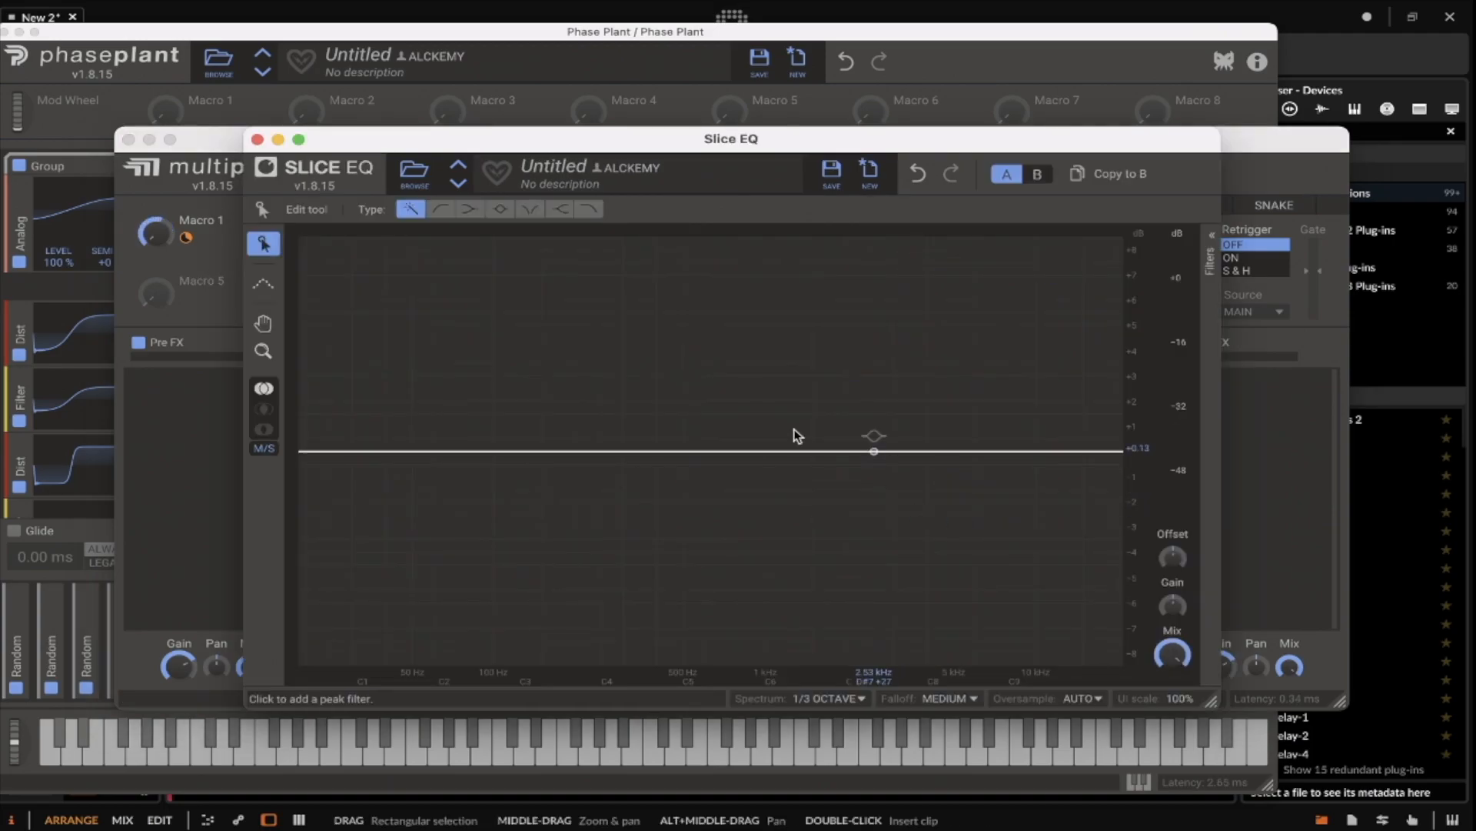
{"action": "left_click_drag", "start_coordinate": [659, 452], "coordinate": [511, 242]}
{"action": "left_click_drag", "start_coordinate": [759, 461], "coordinate": [625, 635]}
{"action": "left_click_drag", "start_coordinate": [794, 482], "coordinate": [788, 265]}
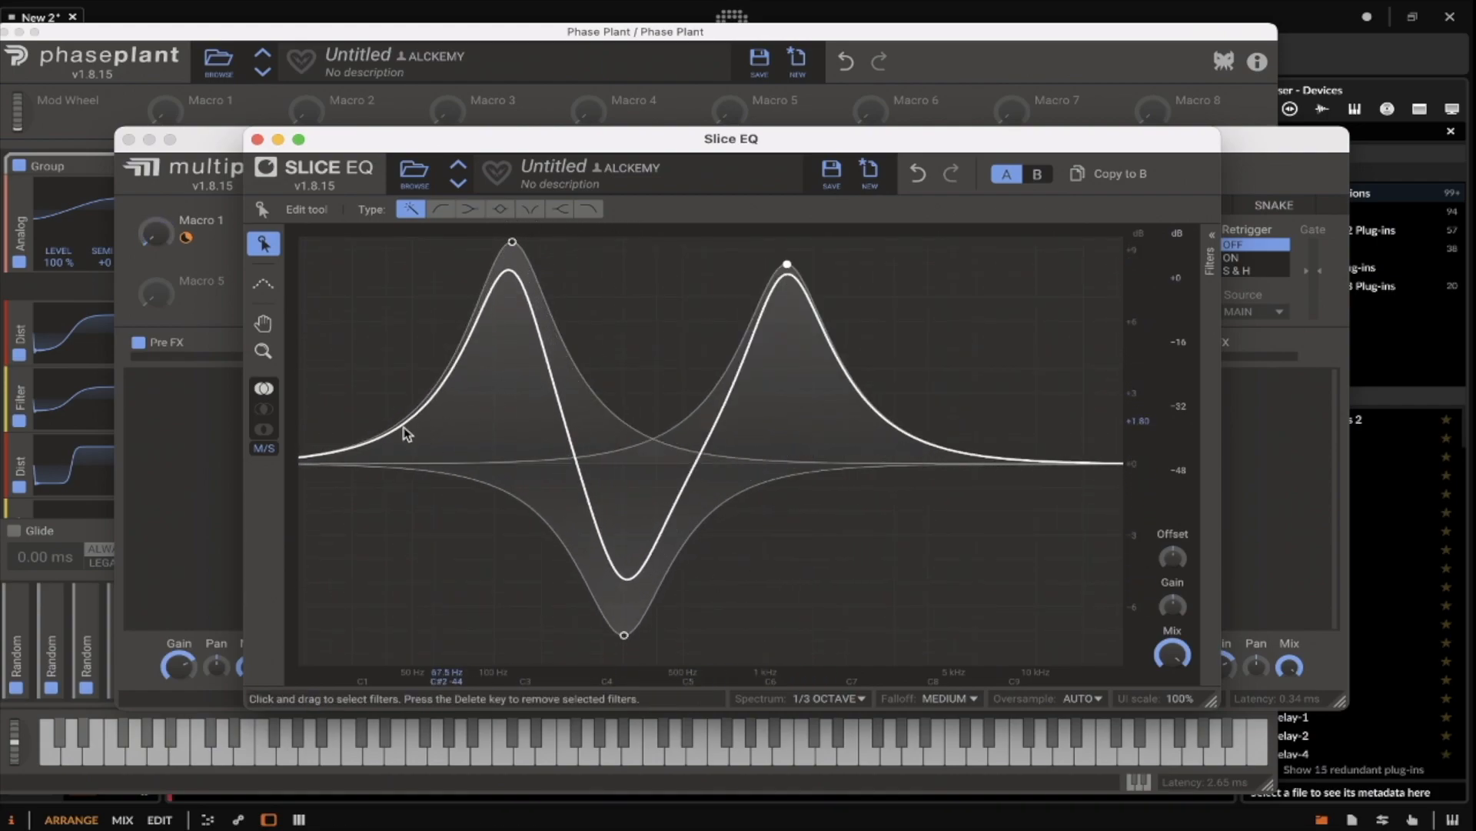
{"action": "left_click", "coordinate": [257, 139]}
Step: Assign LFO 2 to the Offset of Band 4's Slice EQ, and collapse the Slice EQ
{"action": "scroll", "coordinate": [858, 569], "scroll_direction": "down", "scroll_amount": 2}
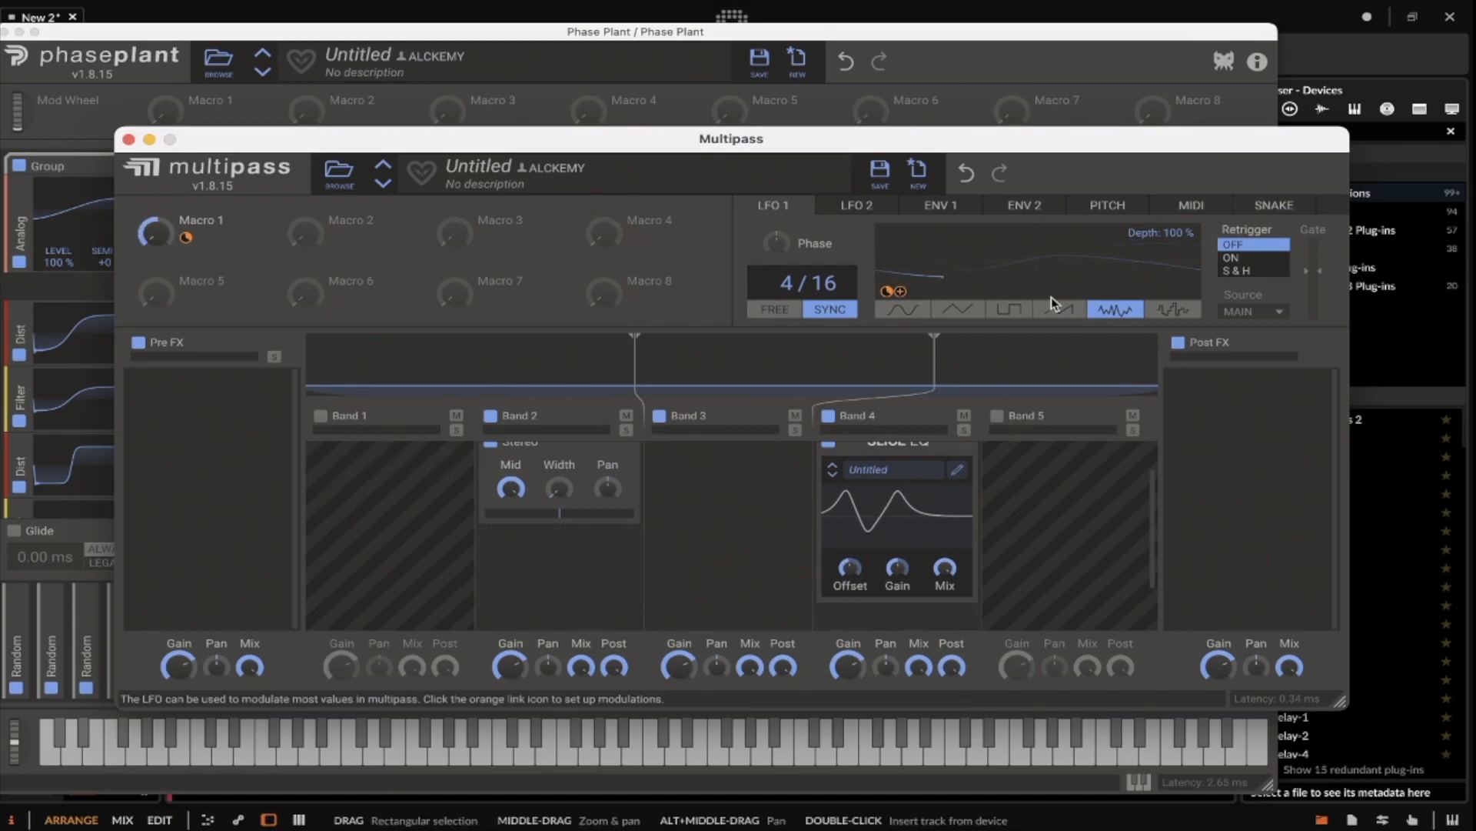
{"action": "left_click", "coordinate": [861, 206]}
{"action": "left_click_drag", "start_coordinate": [906, 291], "coordinate": [852, 570]}
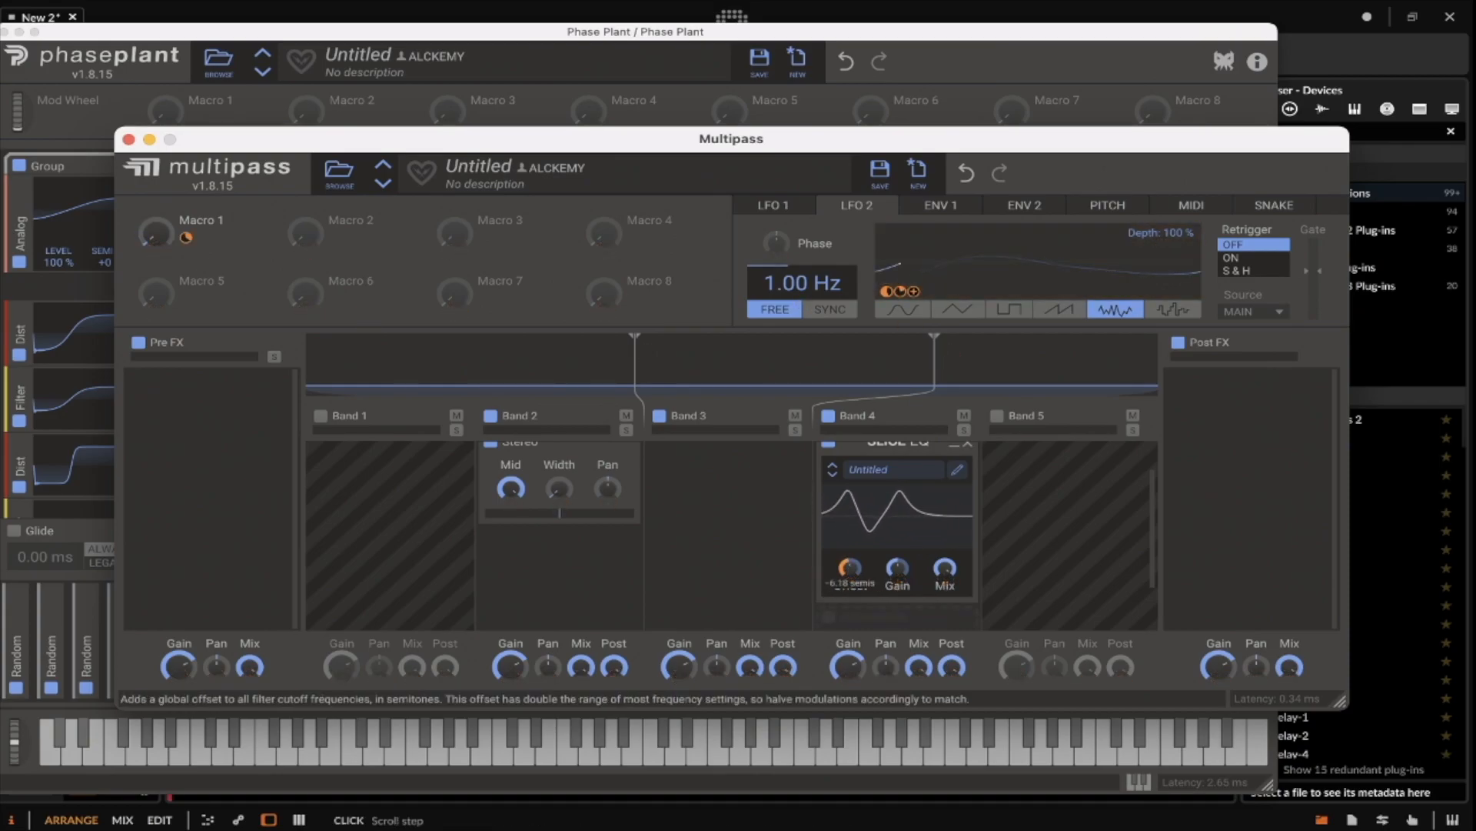
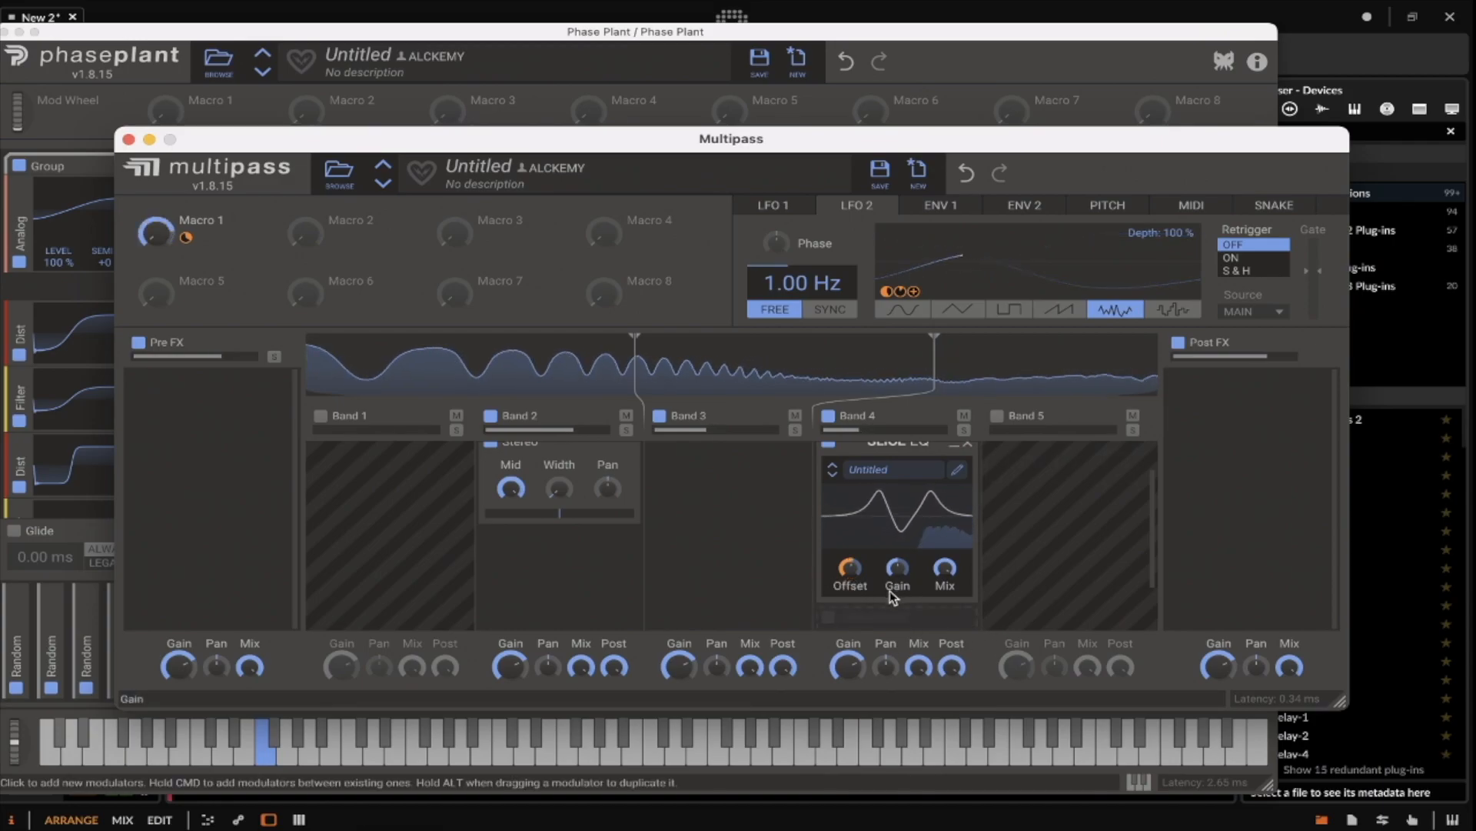
{"action": "scroll", "coordinate": [894, 480], "scroll_direction": "up", "scroll_amount": 2}
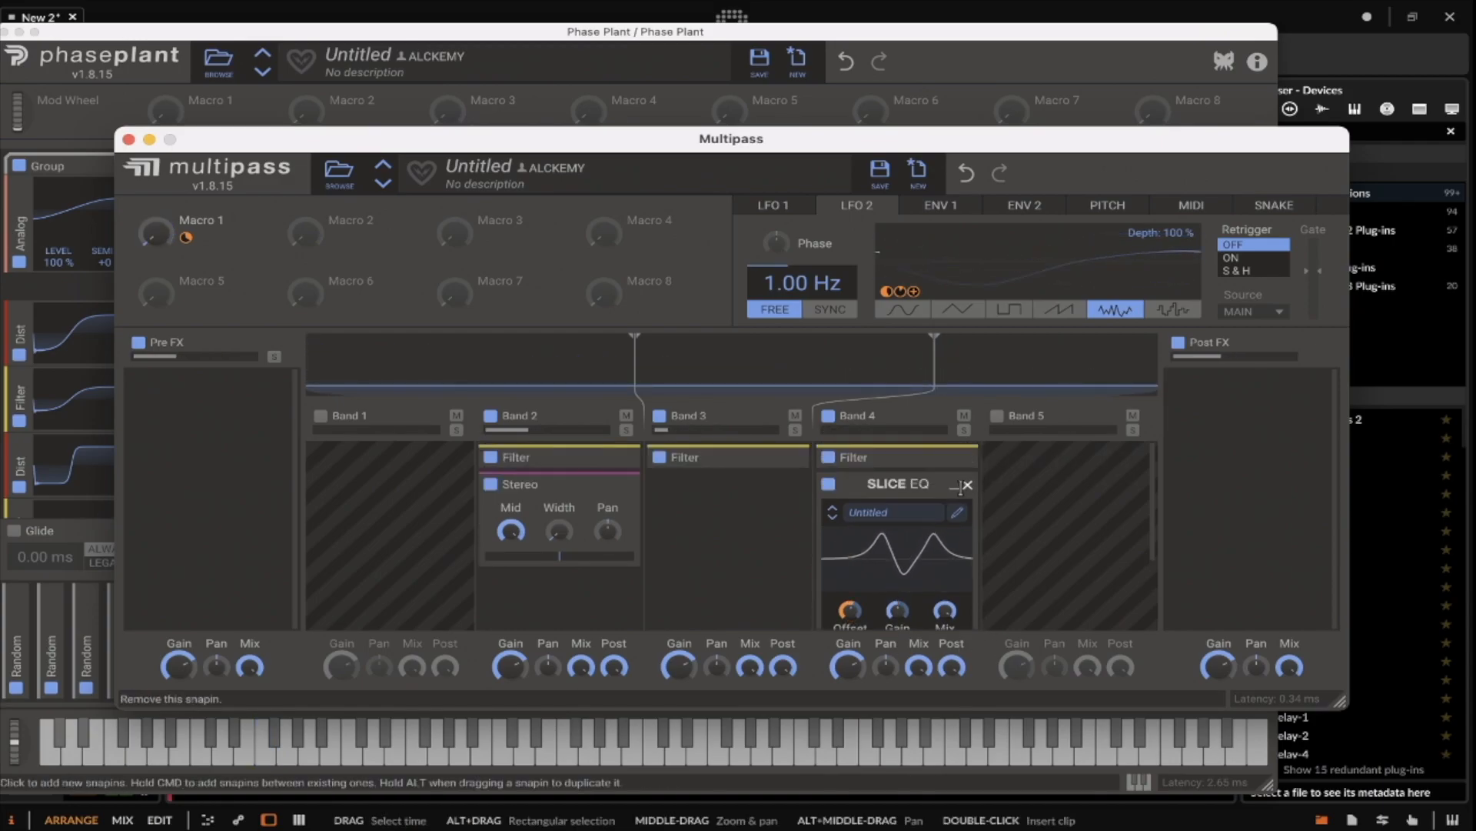
{"action": "left_click", "coordinate": [954, 484]}
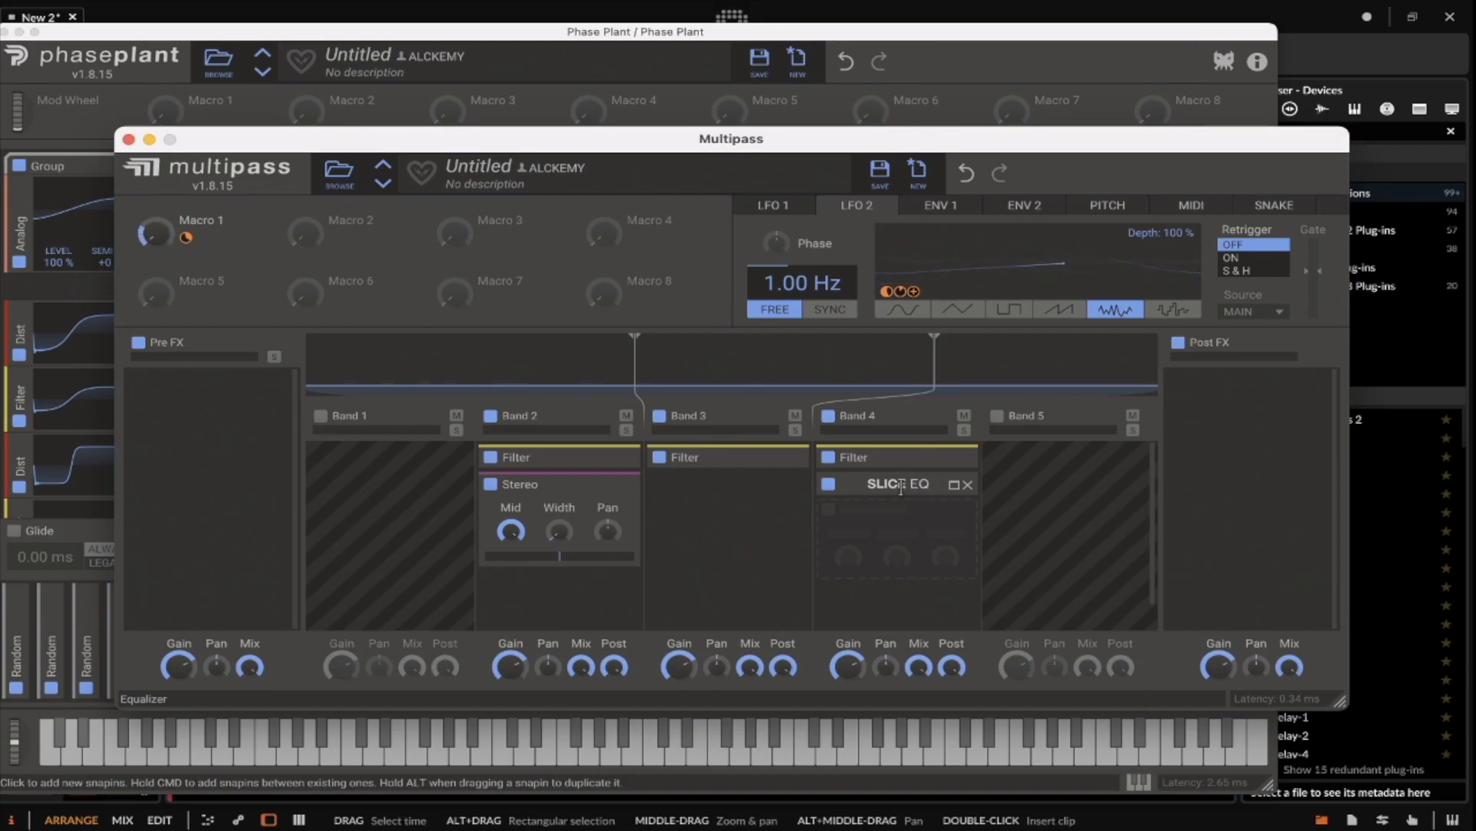
{"action": "left_click_drag", "start_coordinate": [712, 146], "coordinate": [977, 166]}
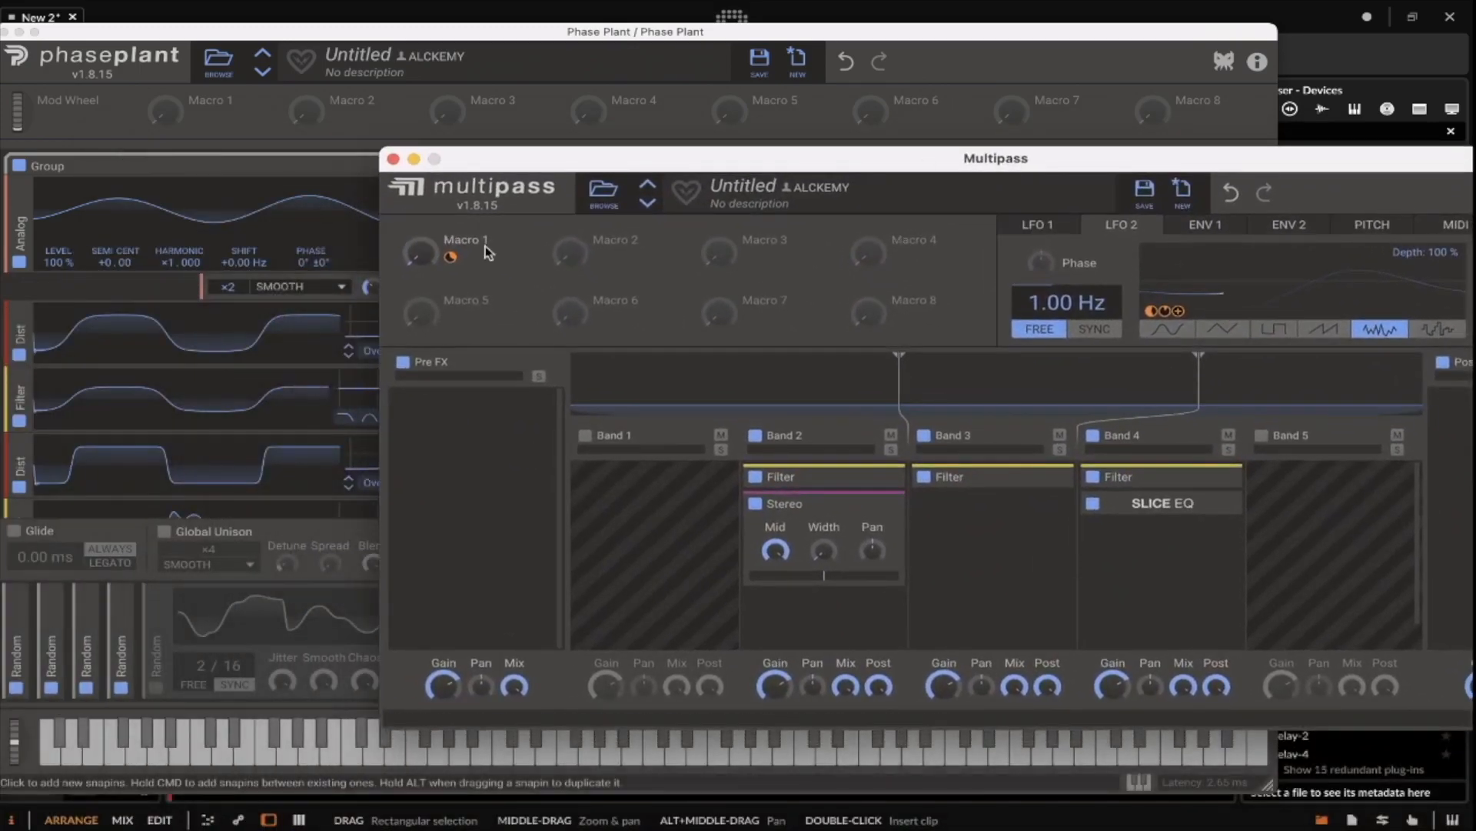
{"action": "left_click_drag", "start_coordinate": [633, 163], "coordinate": [433, 105]}
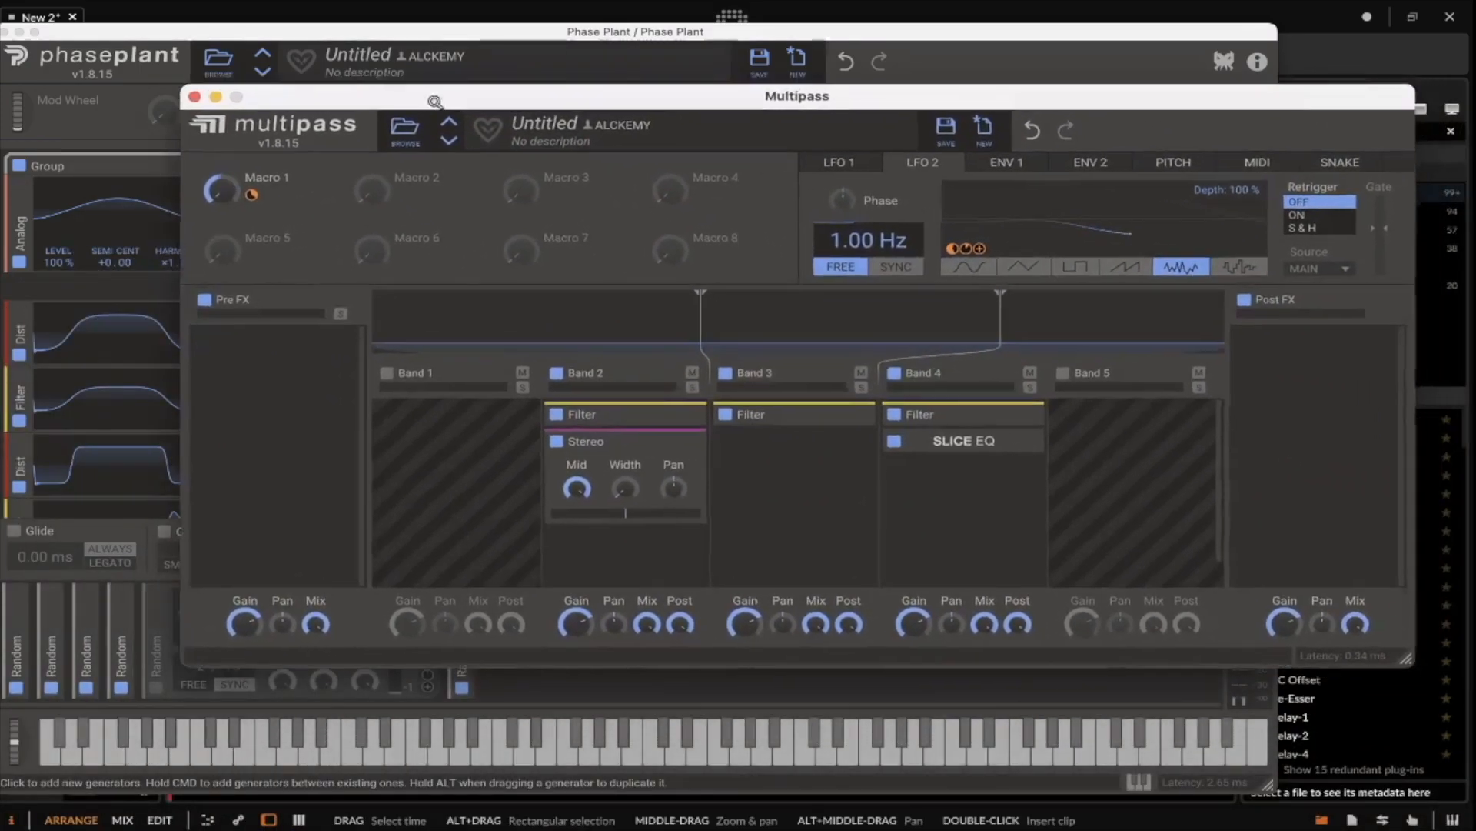
{"action": "left_click", "coordinate": [698, 415]}
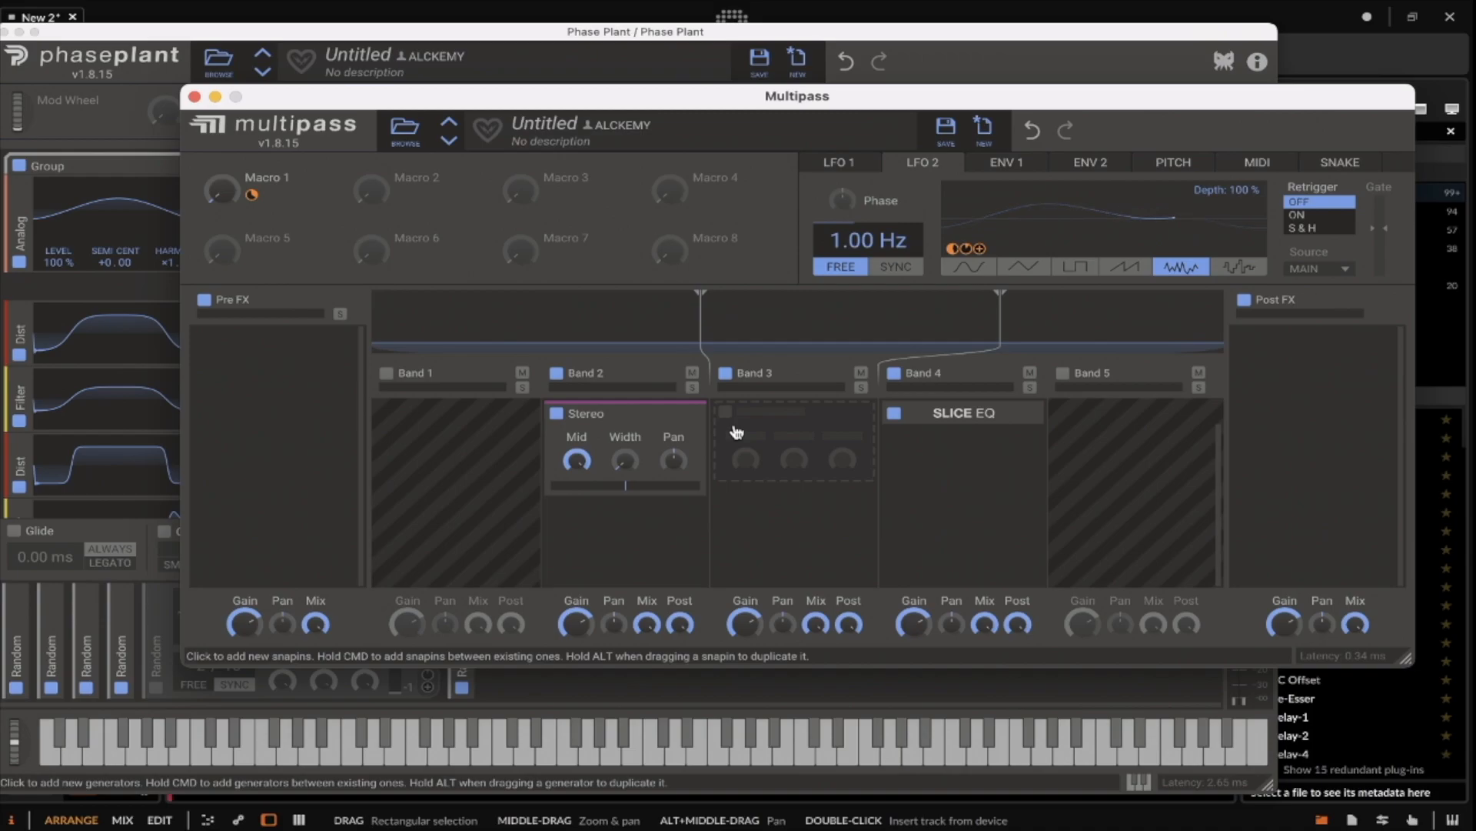
{"action": "key", "text": "super+z"}
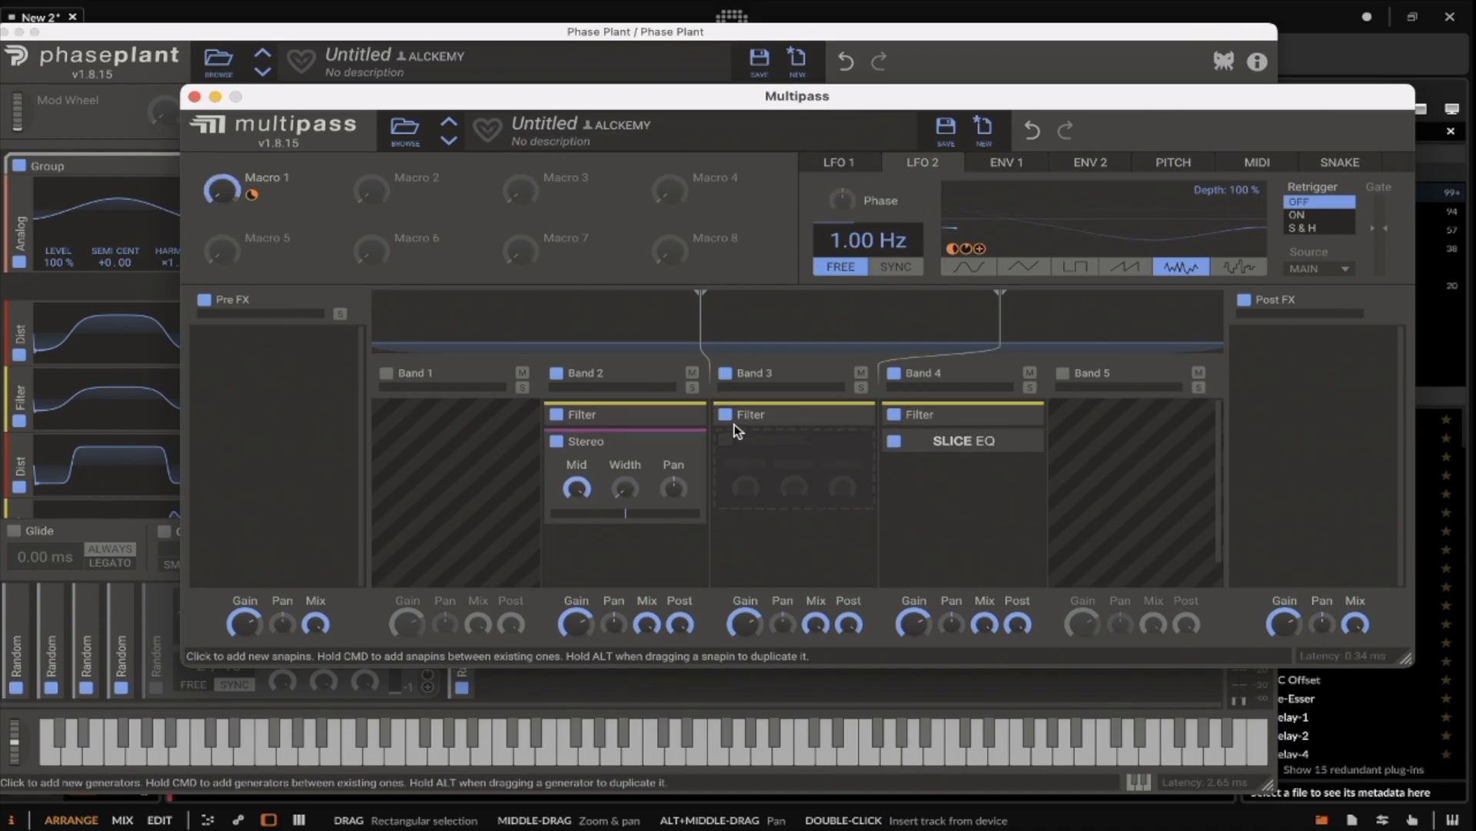
{"action": "left_click", "coordinate": [766, 450]}
{"action": "left_click", "coordinate": [916, 442]}
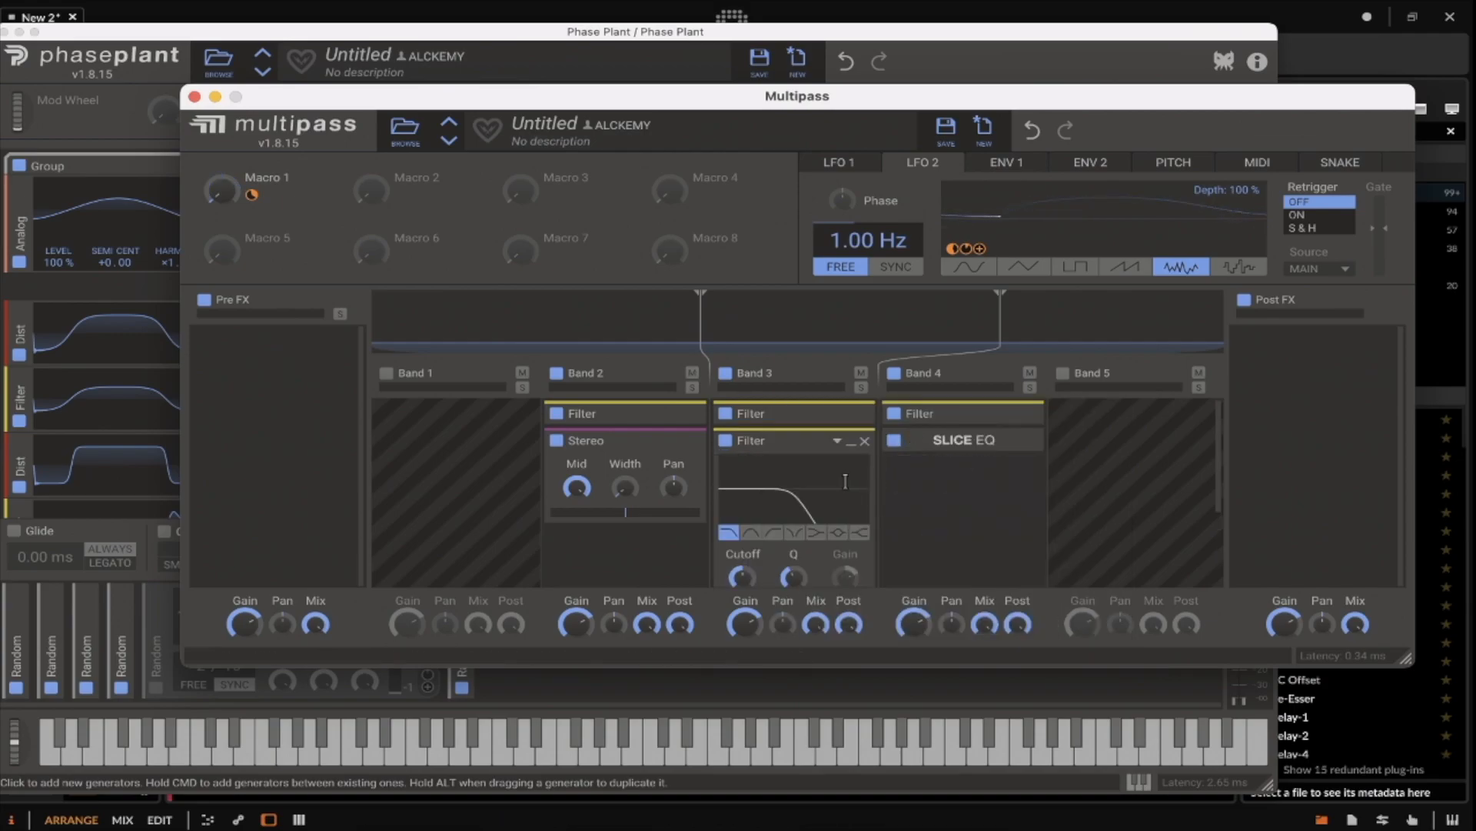
{"action": "left_click", "coordinate": [866, 441]}
Step: Add a Comb Filter below Band 3's Filter and a second Slice EQ to Band 4
{"action": "left_click", "coordinate": [833, 443]}
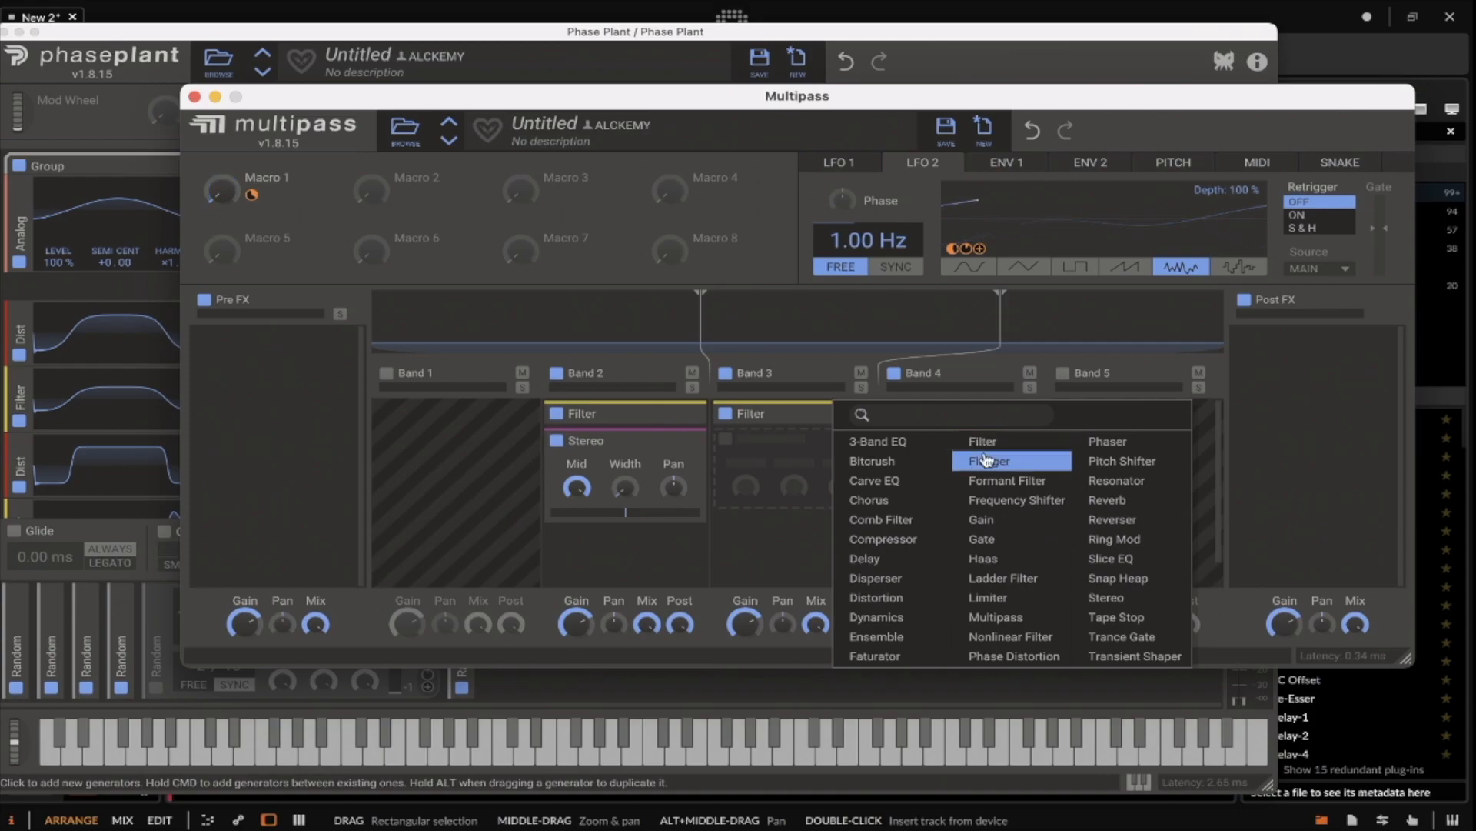
{"action": "left_click", "coordinate": [882, 520]}
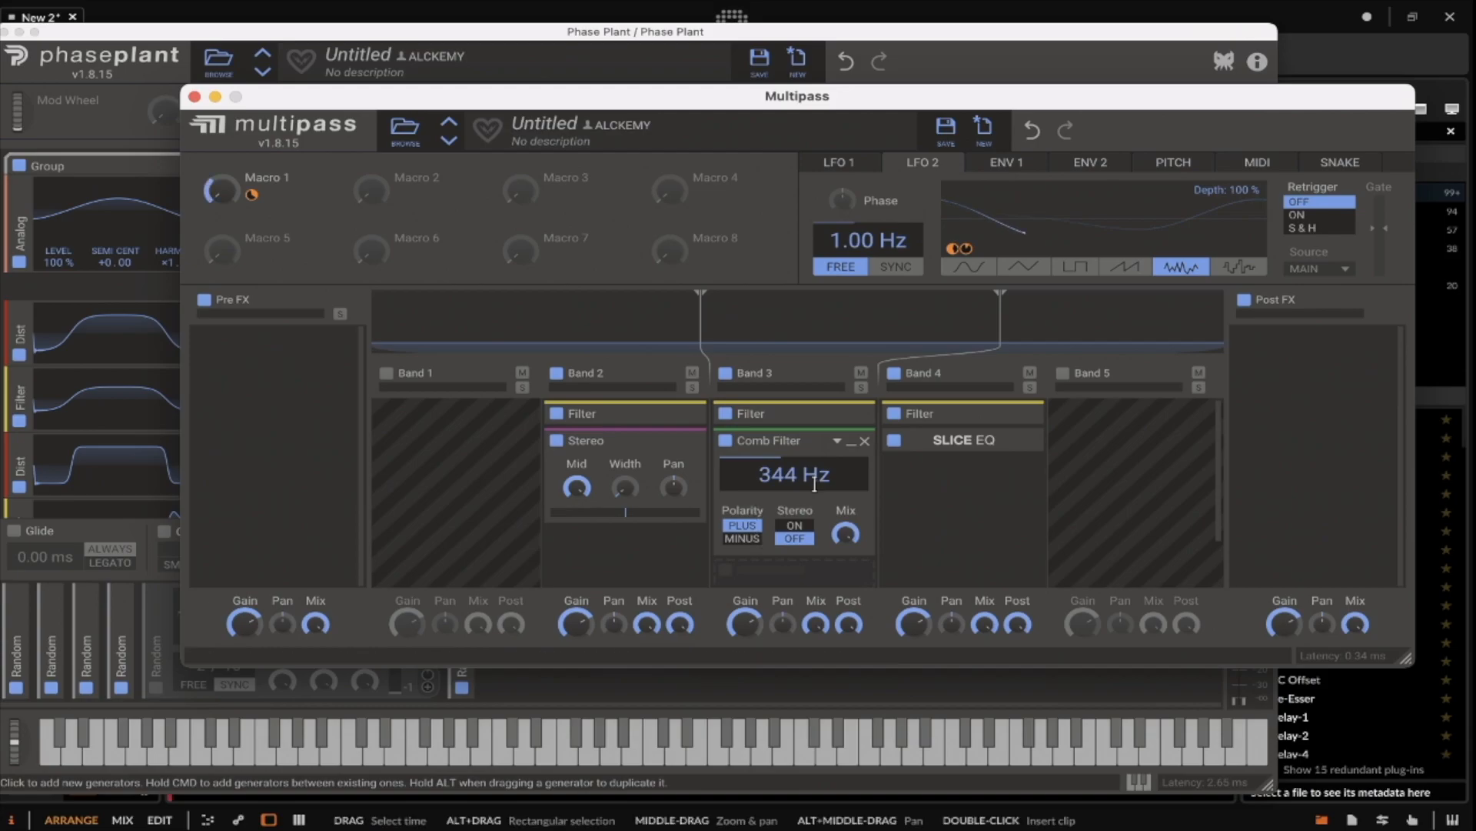
{"action": "left_click", "coordinate": [942, 477]}
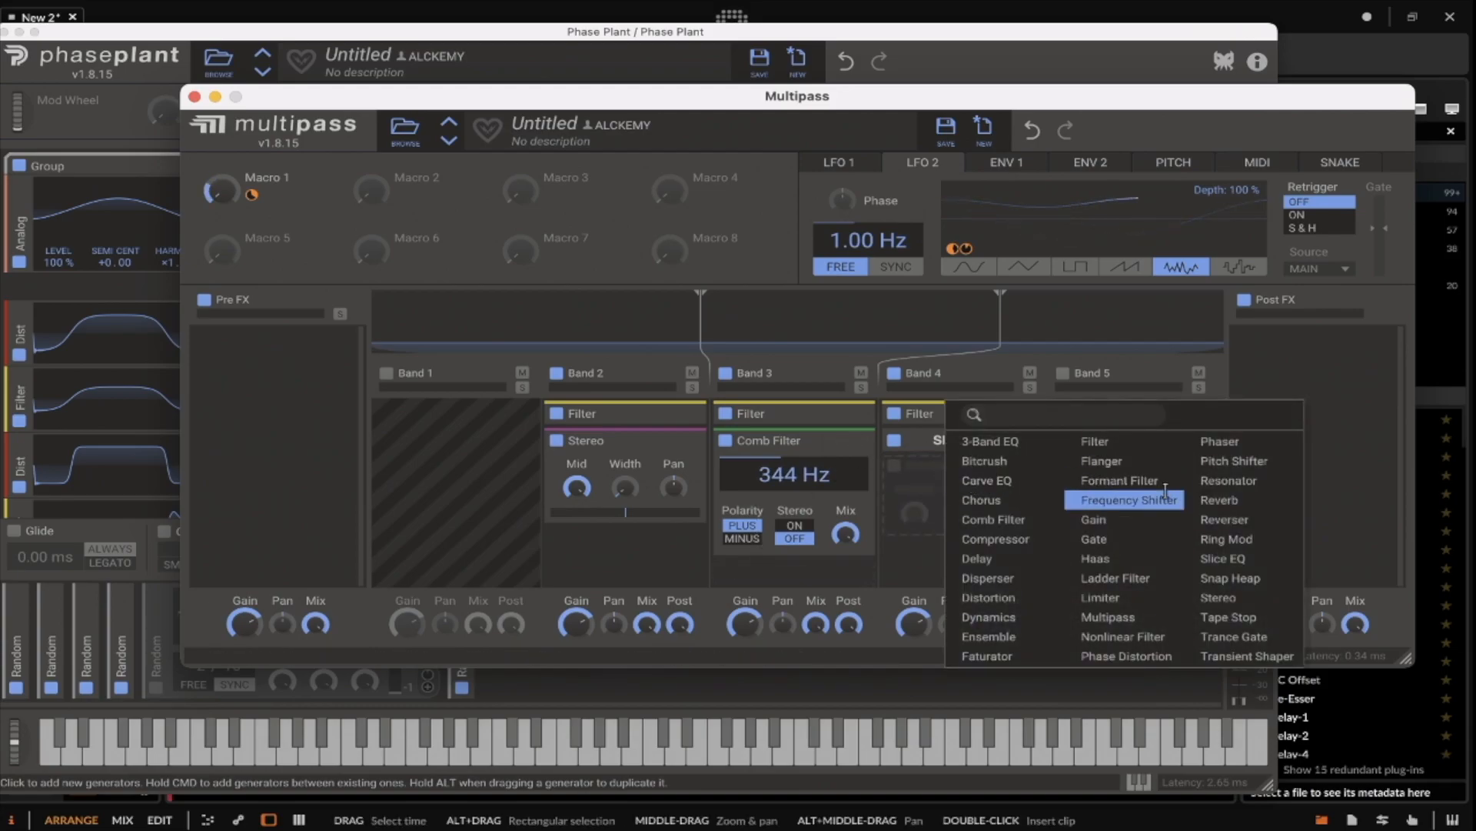
{"action": "left_click", "coordinate": [1227, 559]}
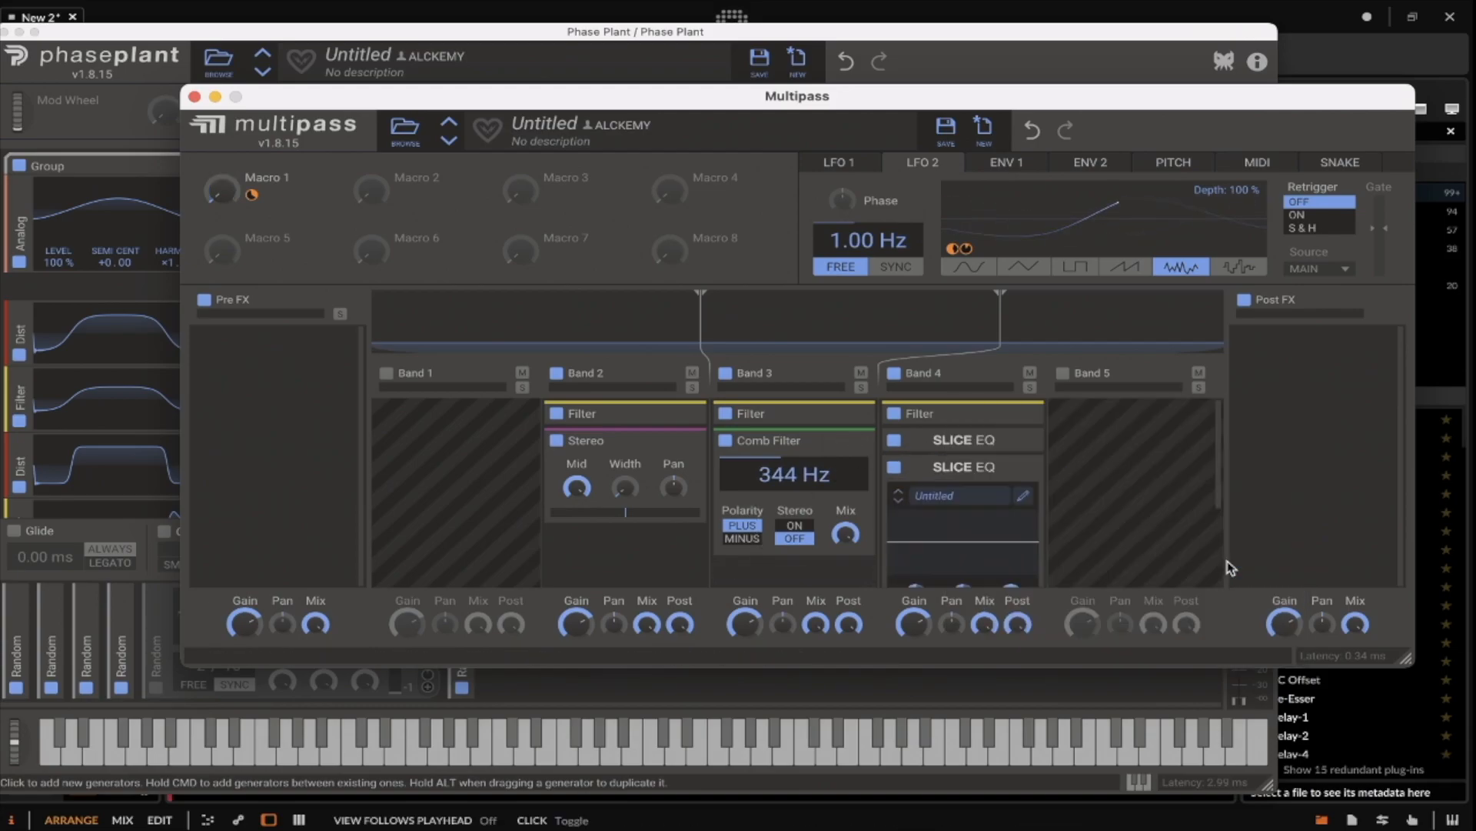
Step: Shape the new Slice EQ with five narrow, alternating cuts and boosts between about 170 and 850 Hz
{"action": "left_click", "coordinate": [1022, 495]}
{"action": "left_click_drag", "start_coordinate": [631, 452], "coordinate": [588, 300]}
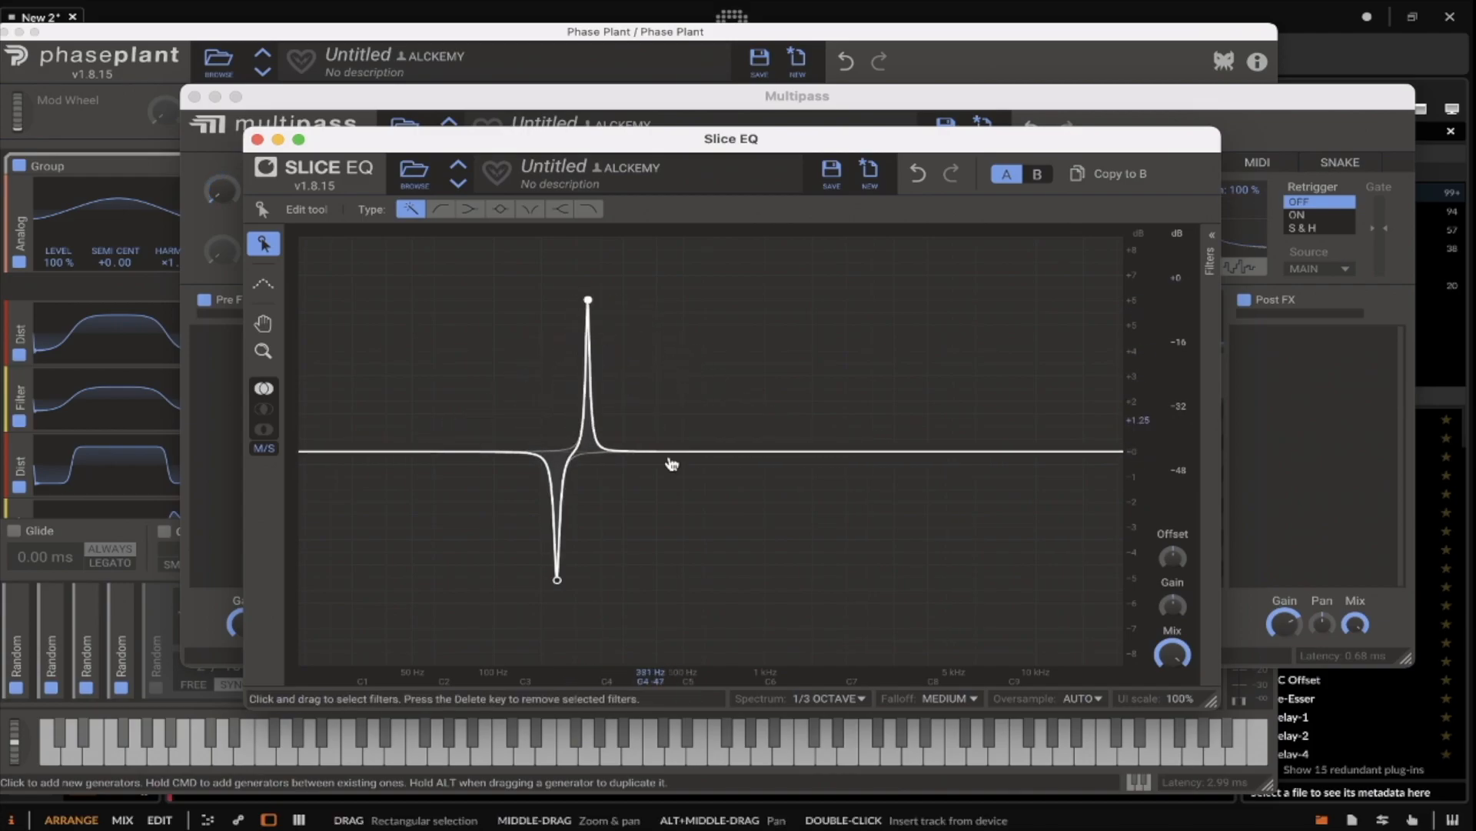
{"action": "left_click_drag", "start_coordinate": [675, 455], "coordinate": [627, 604]}
{"action": "left_click_drag", "start_coordinate": [688, 454], "coordinate": [685, 278]}
{"action": "left_click_drag", "start_coordinate": [748, 456], "coordinate": [747, 586]}
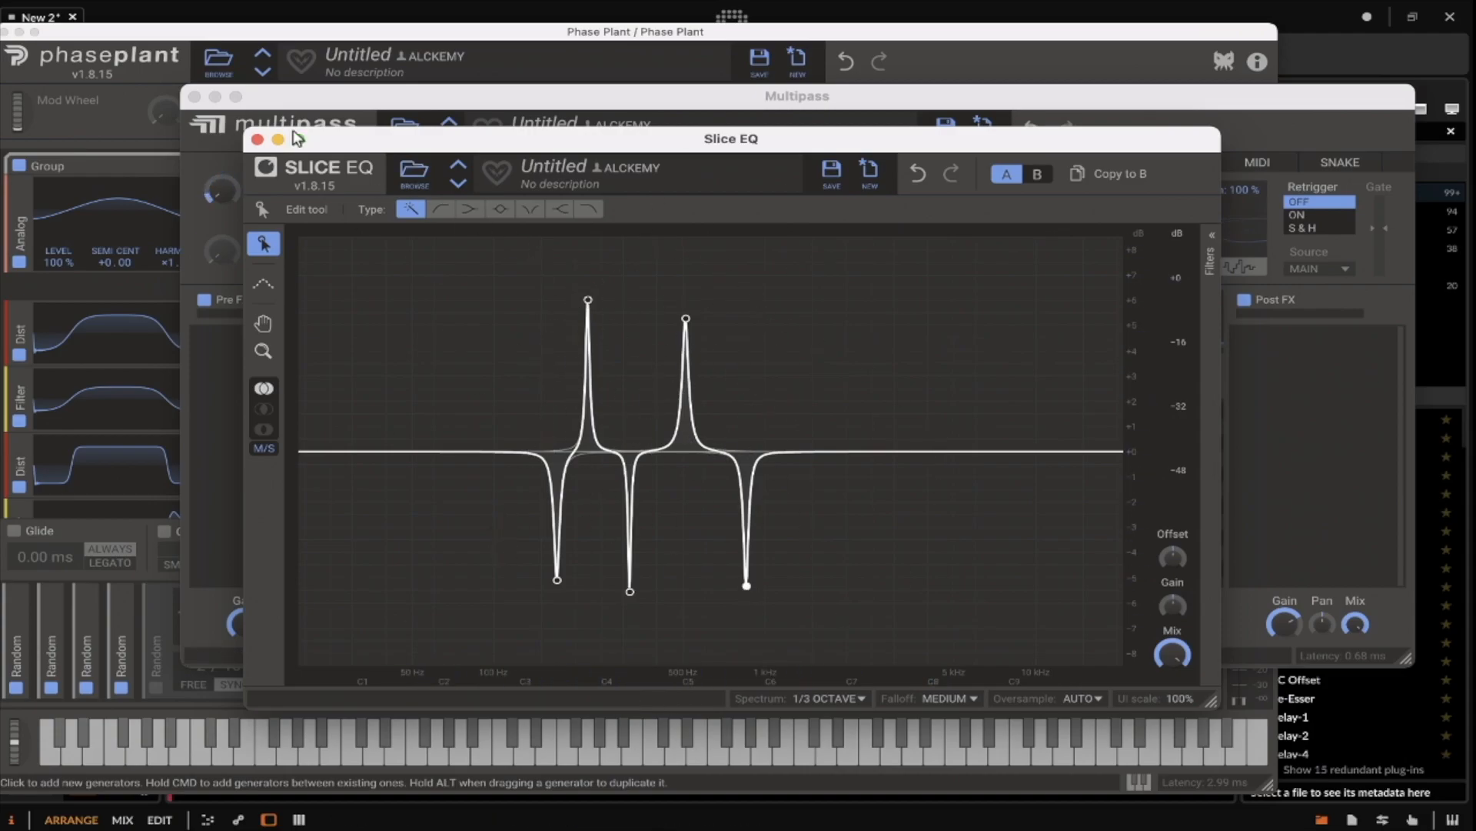
{"action": "left_click", "coordinate": [258, 139]}
Step: Move the second Slice EQ from Band 4 to Post FX, and bypass Bands 2 and 4 plus Band 3's Filter and Comb Filter
{"action": "left_click_drag", "start_coordinate": [967, 468], "coordinate": [1310, 419]}
{"action": "left_click", "coordinate": [904, 376]}
{"action": "left_click", "coordinate": [558, 372]}
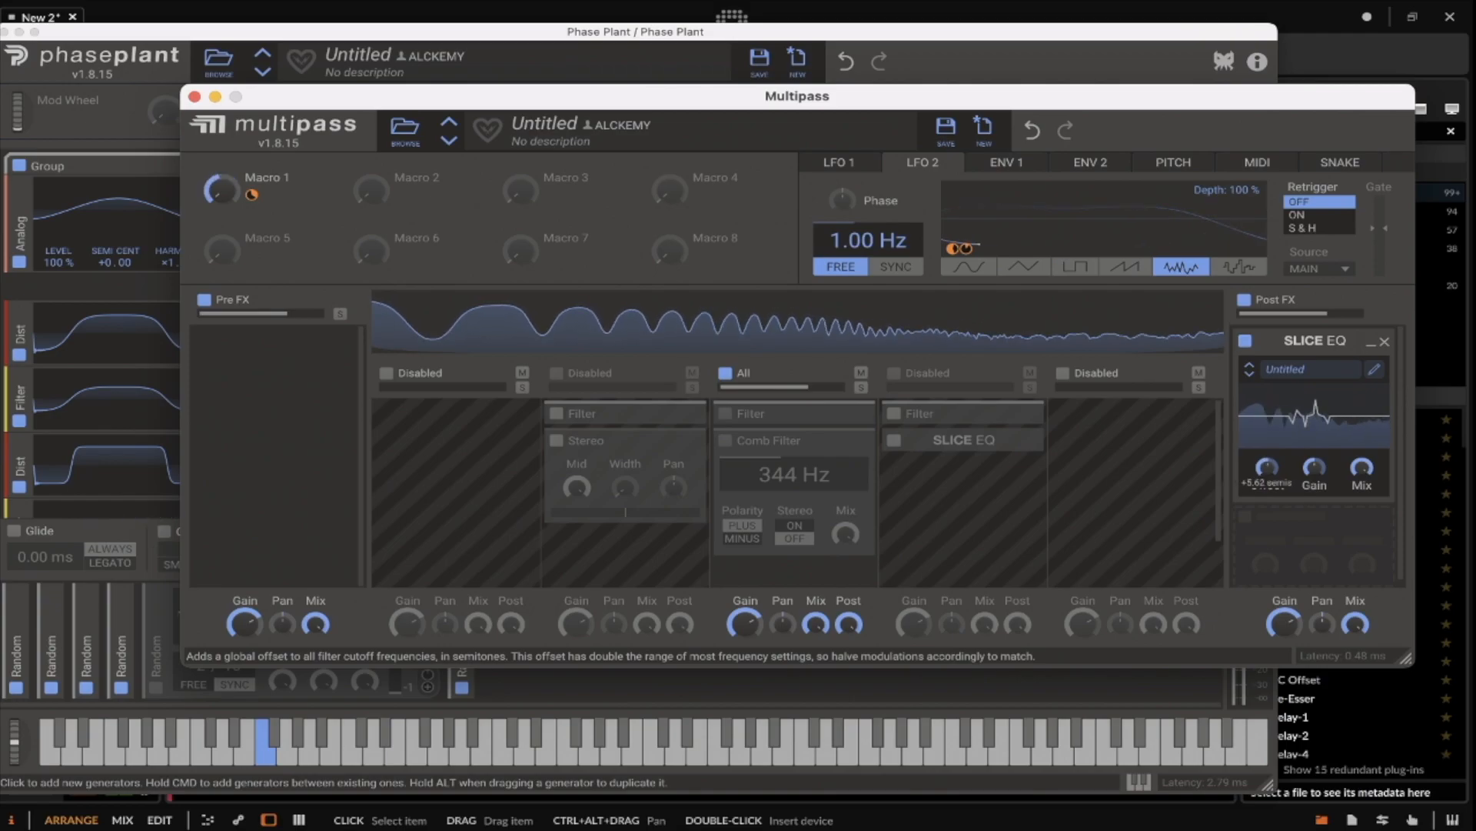
Step: Exaggerate the narrow boosts and cuts of the Post FX Slice EQ, and add another boost of about 12 dB near 1.7 kHz
{"action": "left_click", "coordinate": [1375, 371]}
{"action": "left_click_drag", "start_coordinate": [588, 301], "coordinate": [572, 242]}
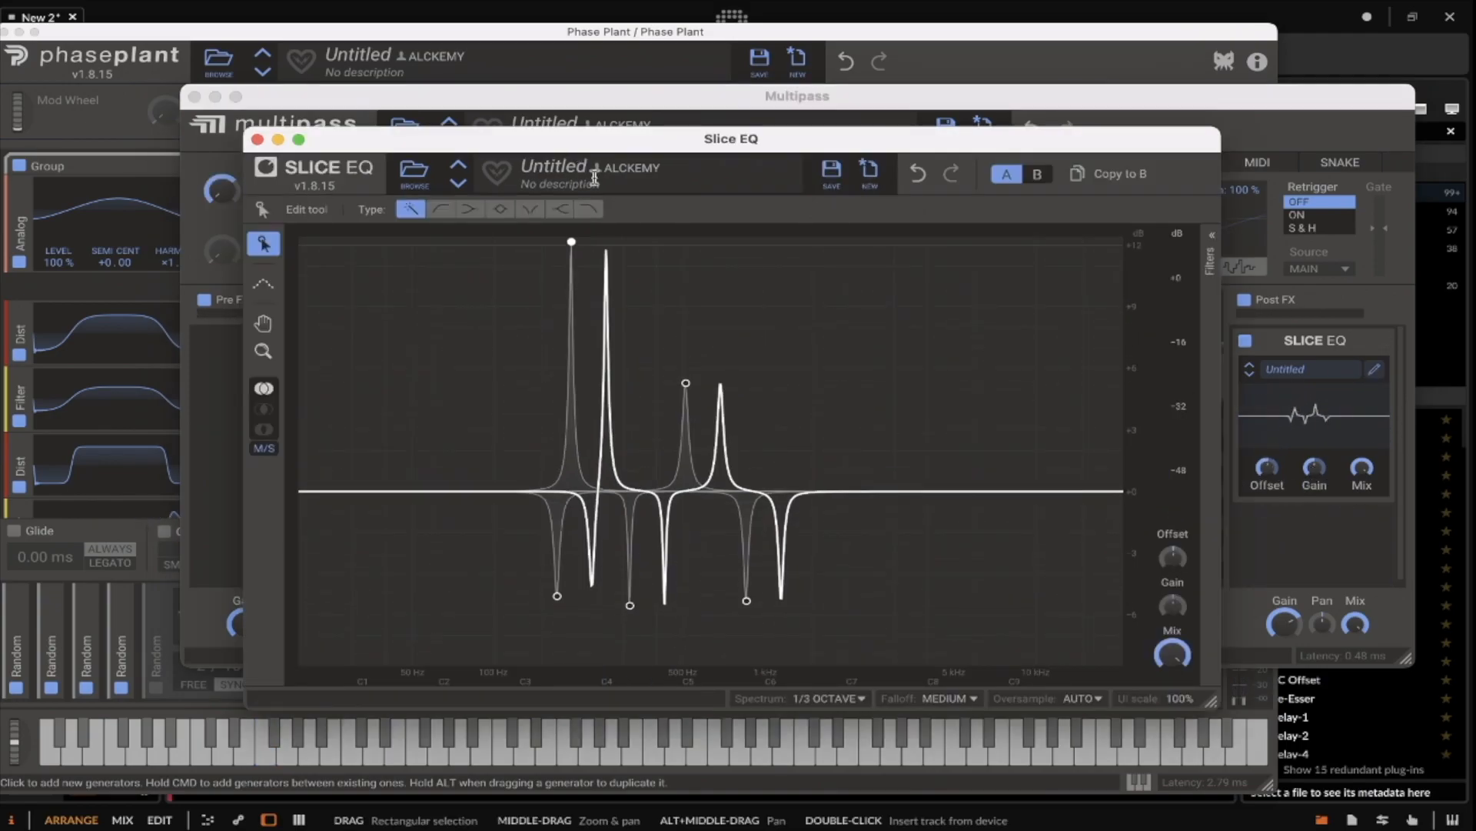
{"action": "left_click_drag", "start_coordinate": [685, 387], "coordinate": [686, 282]}
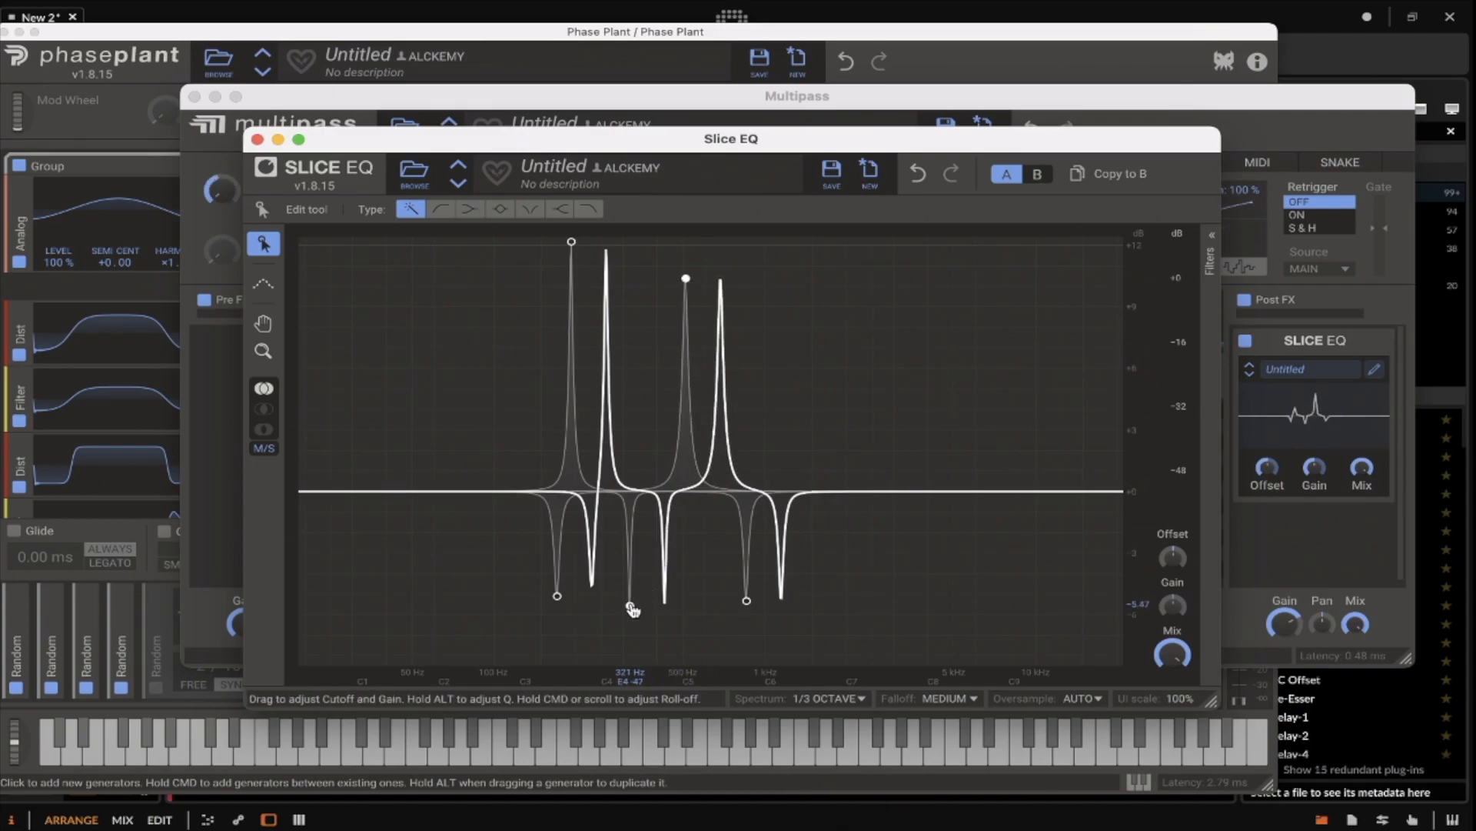
{"action": "left_click_drag", "start_coordinate": [630, 604], "coordinate": [629, 659]}
{"action": "left_click_drag", "start_coordinate": [557, 545], "coordinate": [557, 659]}
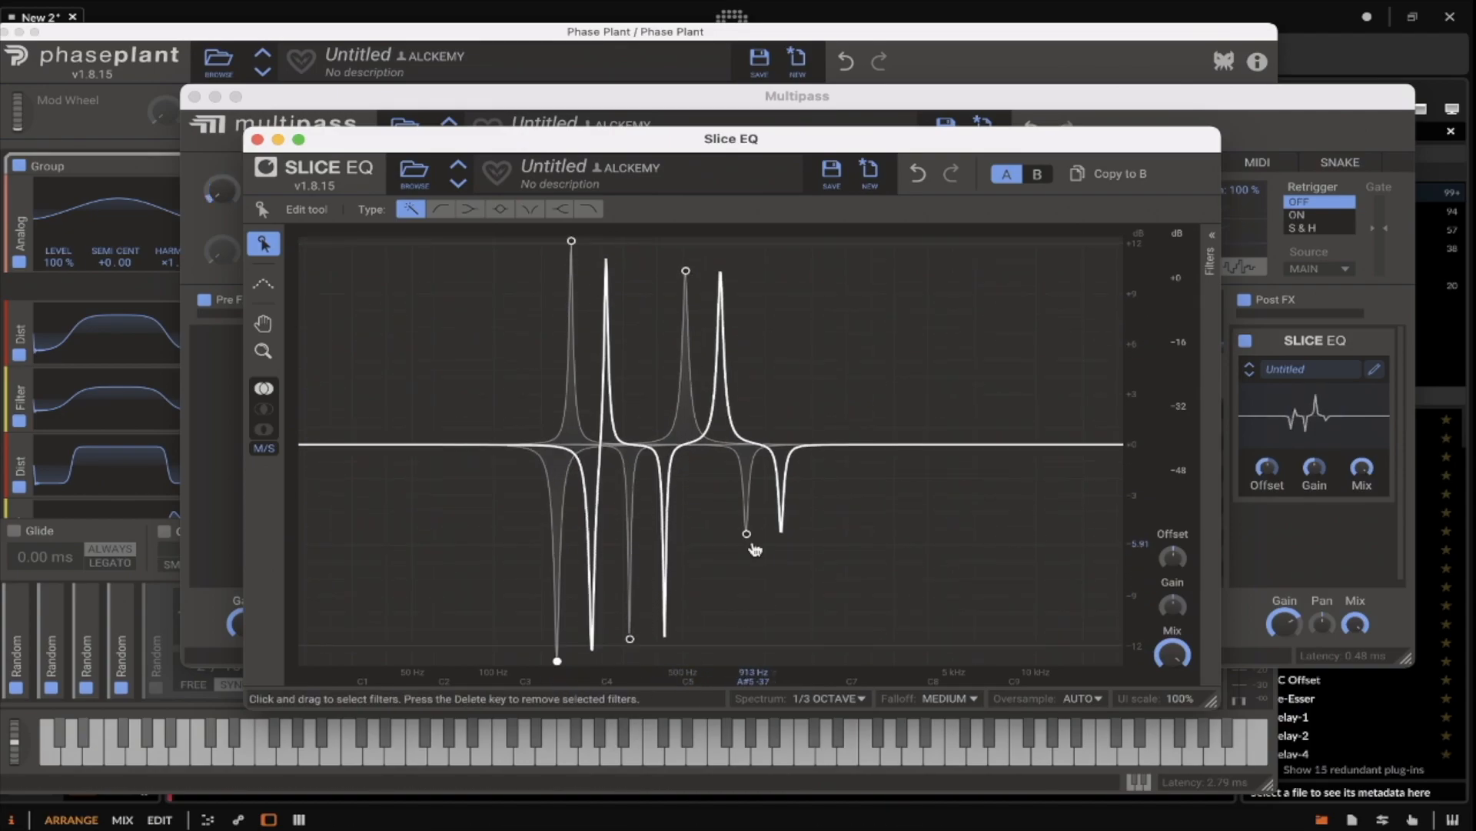
{"action": "left_click_drag", "start_coordinate": [747, 550], "coordinate": [747, 660]}
{"action": "left_click_drag", "start_coordinate": [835, 434], "coordinate": [829, 243]}
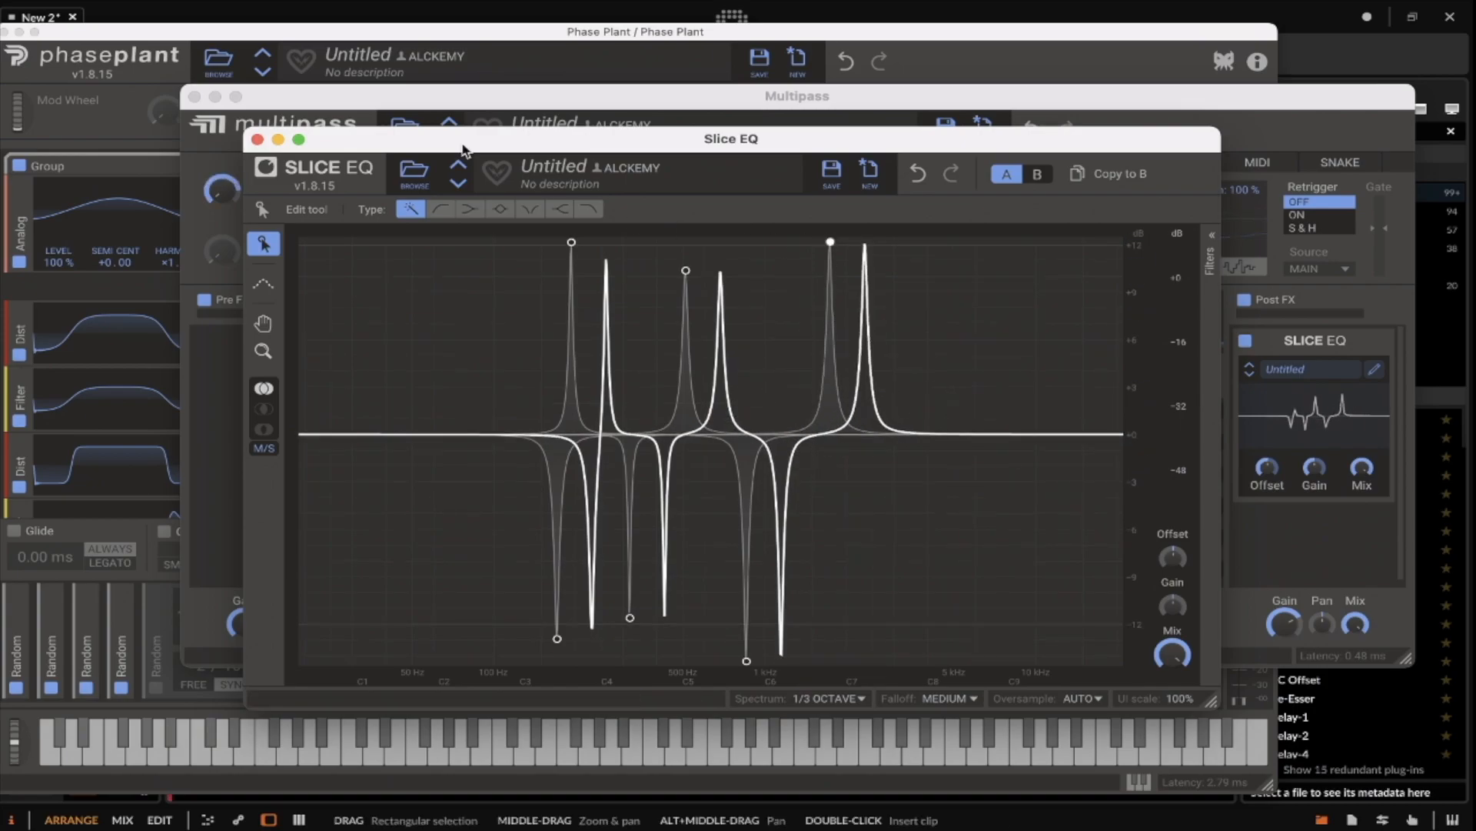
{"action": "left_click", "coordinate": [256, 139]}
Step: Sweep the Offset of the Post FX Slice EQ to audition it, and collapse the Slice EQ
{"action": "mouse_move", "coordinate": [1268, 470]}
{"action": "left_mouse_down"}
{"action": "mouse_move", "coordinate": [1268, 440]}
{"action": "mouse_move", "coordinate": [1268, 484]}
{"action": "mouse_move", "coordinate": [1268, 440]}
{"action": "left_mouse_up"}
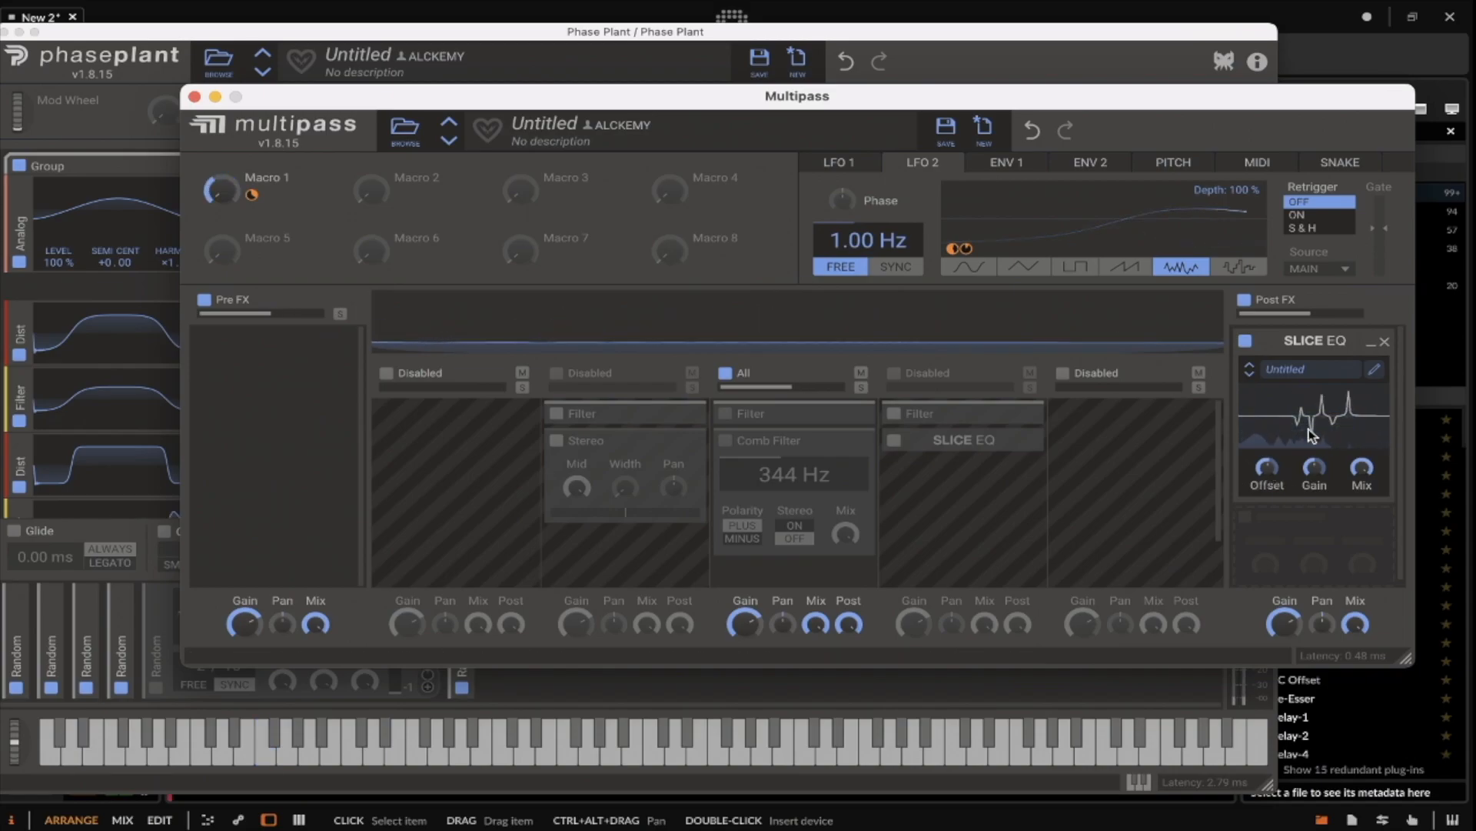
{"action": "left_click", "coordinate": [1370, 345]}
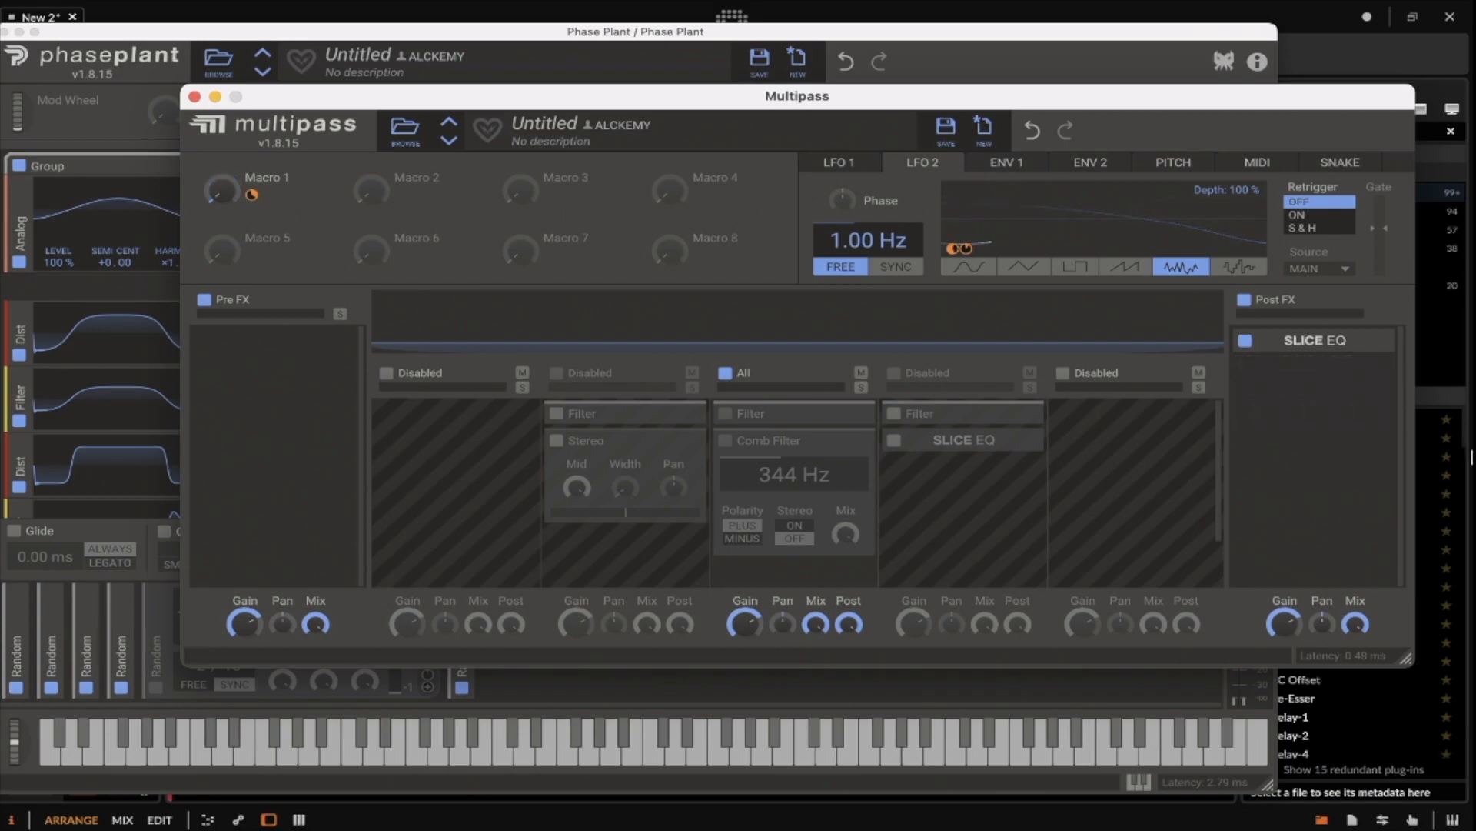
Step: Enable Bands 2, 4 and 5, and solo Band 3 with its Comb Filter switched back on
{"action": "left_click_drag", "start_coordinate": [732, 420], "coordinate": [735, 407]}
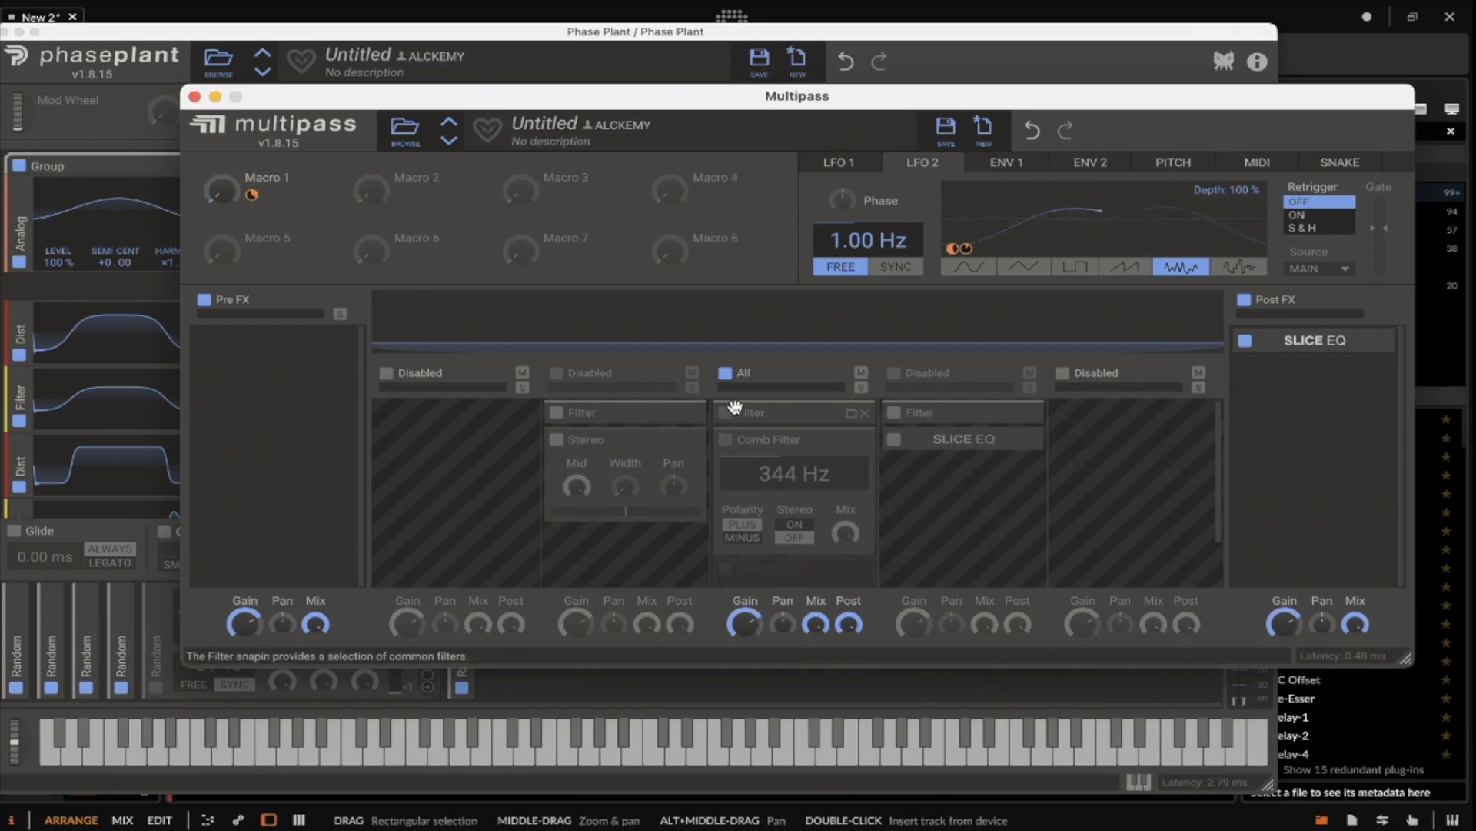
{"action": "left_click", "coordinate": [573, 377]}
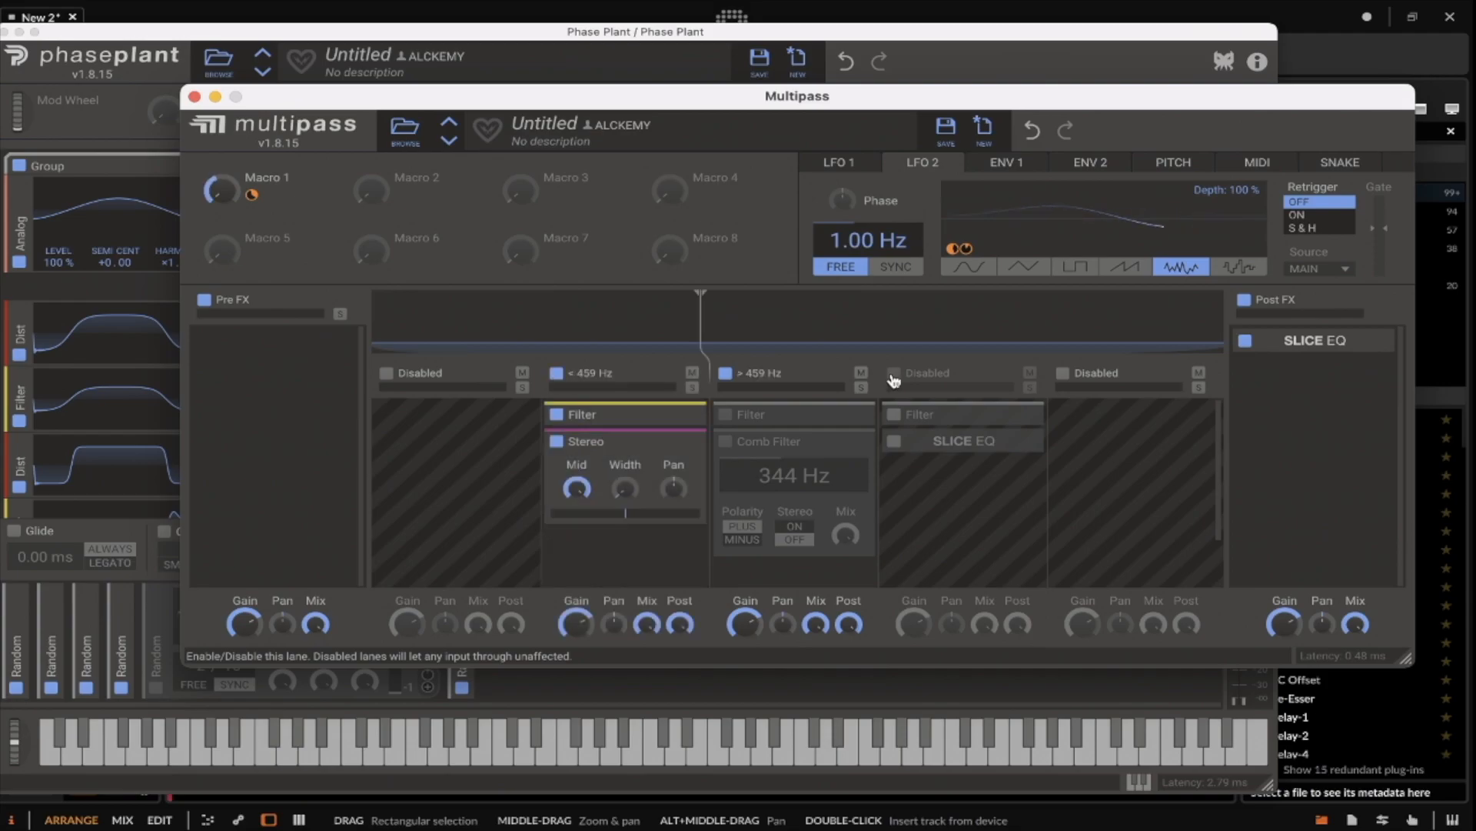
{"action": "left_click", "coordinate": [894, 373]}
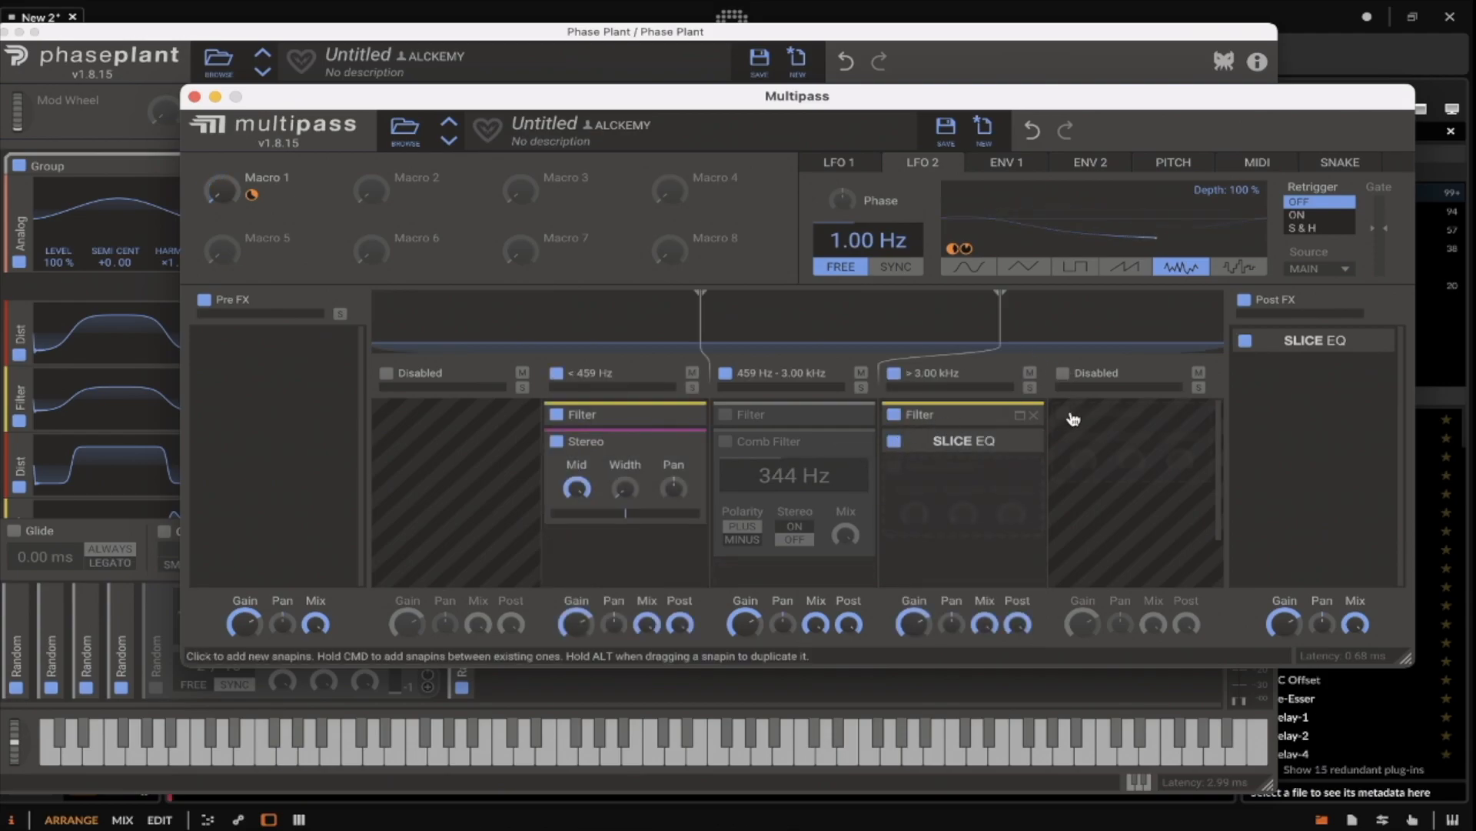
{"action": "left_click", "coordinate": [1062, 373]}
{"action": "left_click", "coordinate": [727, 440]}
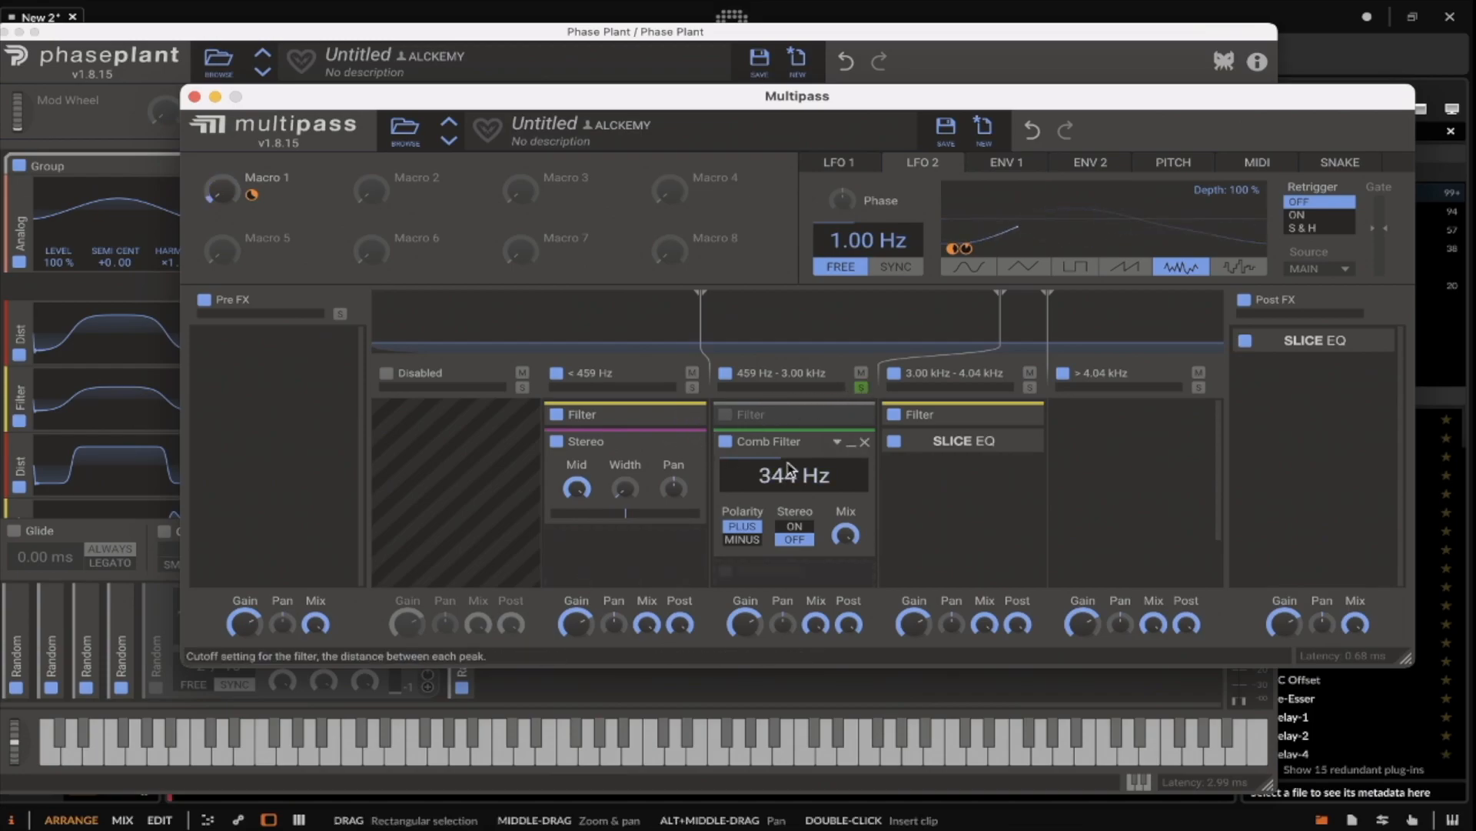
Step: Replace the Comb Filter in Band 3 with a Flanger
{"action": "left_click_drag", "start_coordinate": [805, 476], "coordinate": [867, 448]}
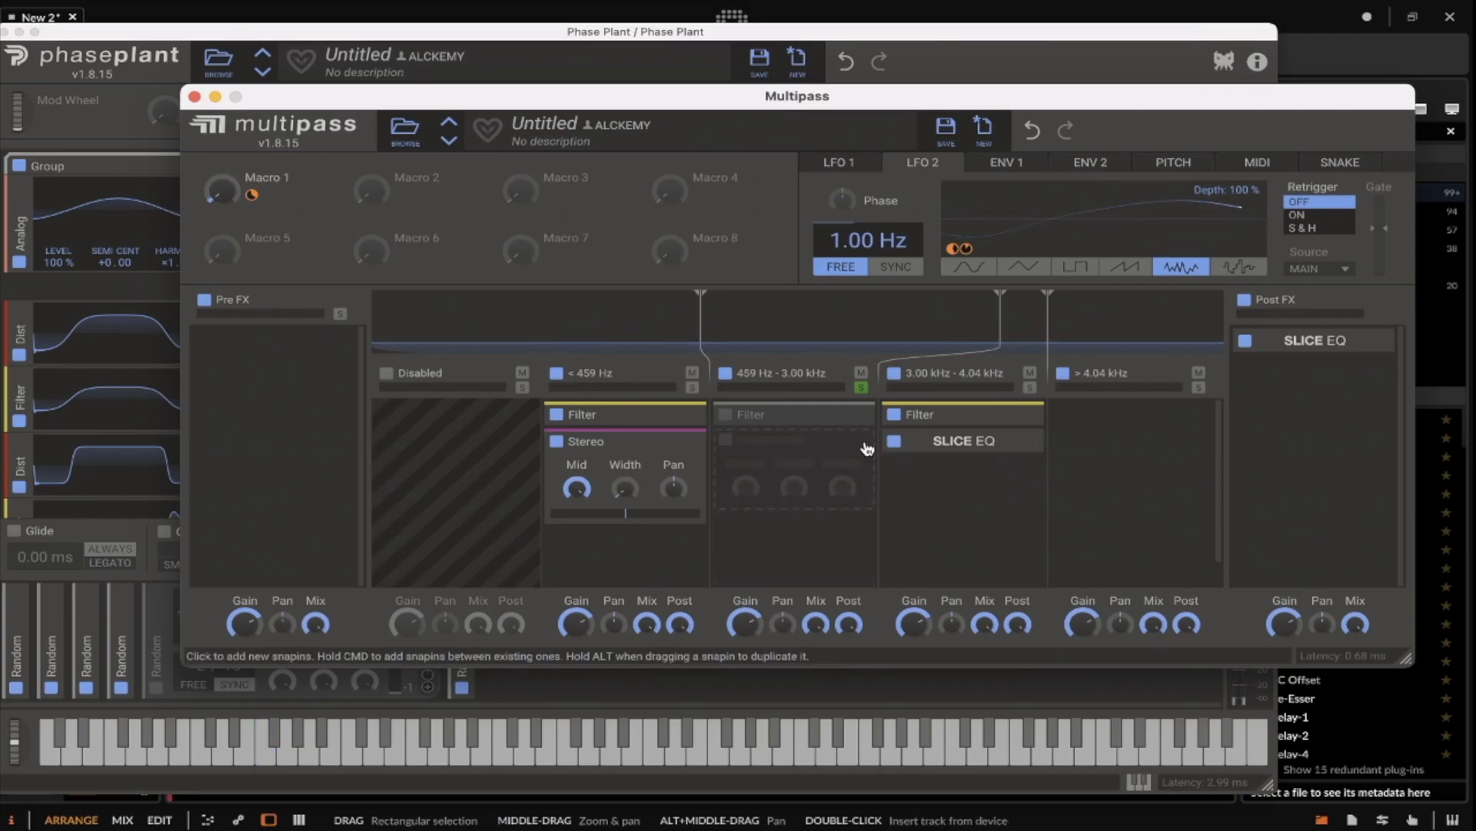
{"action": "left_click", "coordinate": [790, 459]}
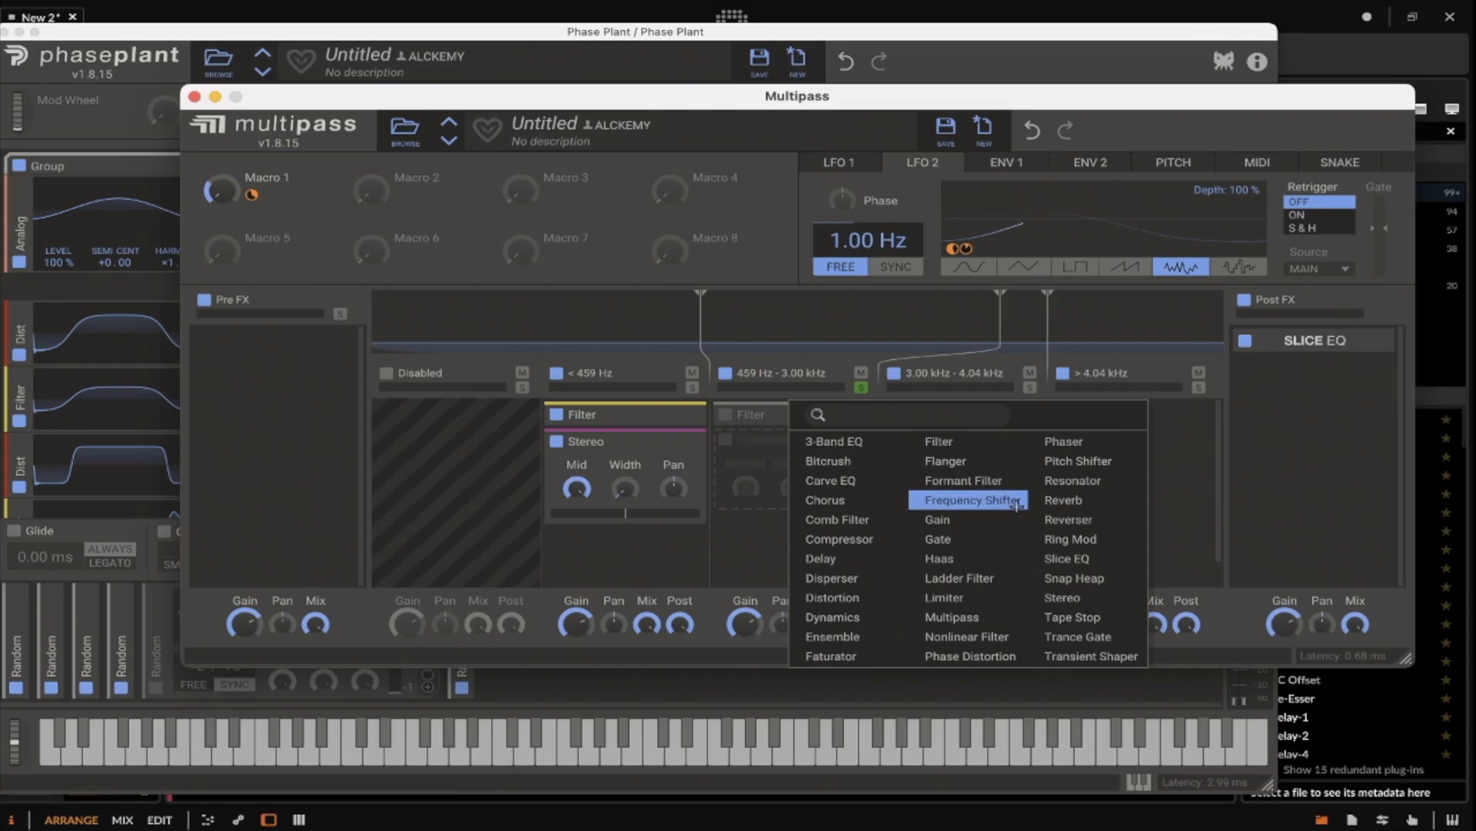
{"action": "left_click", "coordinate": [945, 462]}
Step: Try a negative Feedback of about -56 % on the Band 3 Flanger and audition it
{"action": "scroll", "coordinate": [818, 488], "scroll_direction": "down", "scroll_amount": 4}
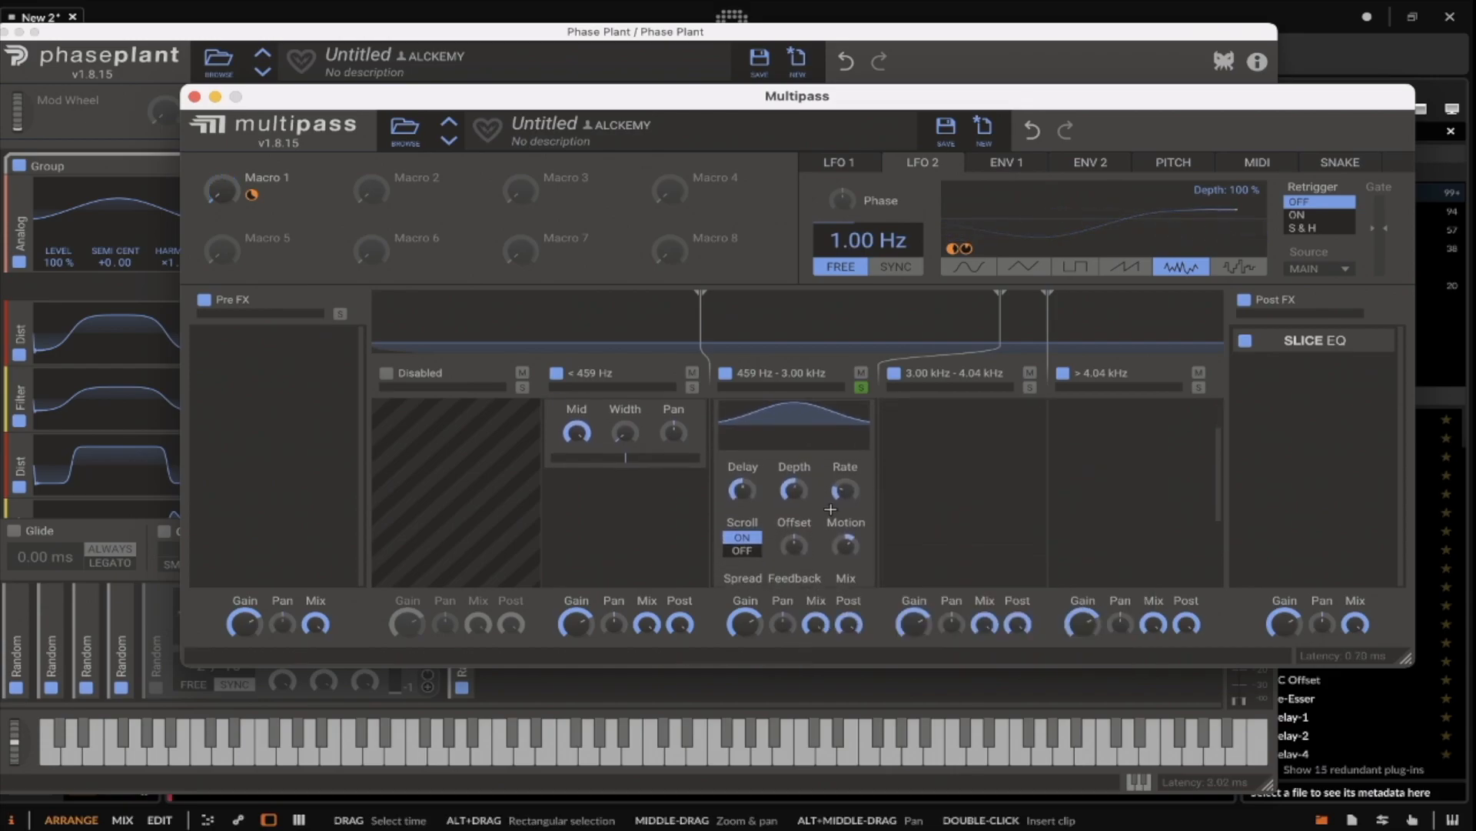
{"action": "left_click_drag", "start_coordinate": [795, 547], "coordinate": [795, 590]}
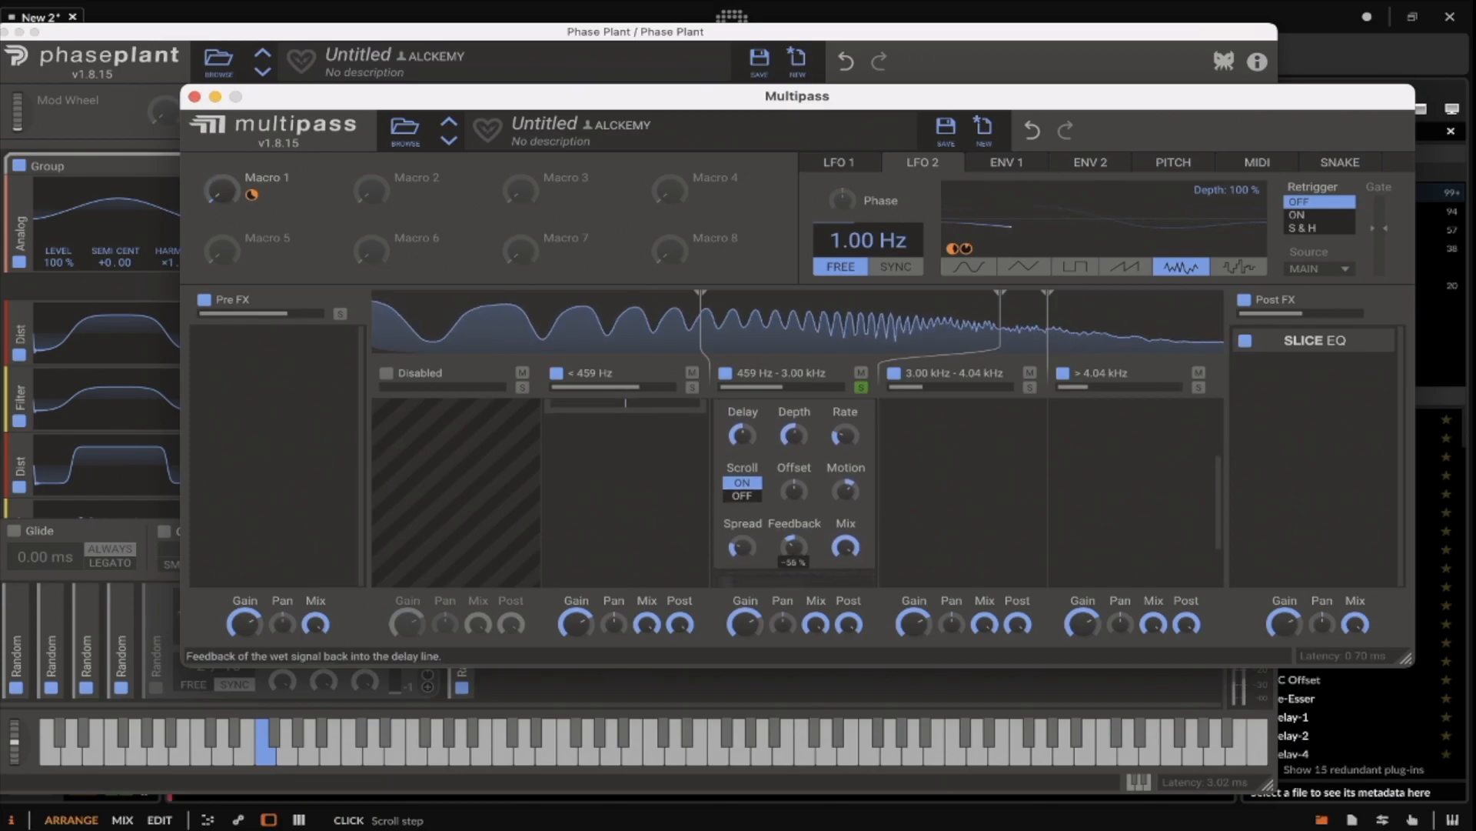
{"action": "scroll", "coordinate": [800, 547], "scroll_direction": "up", "scroll_amount": 2}
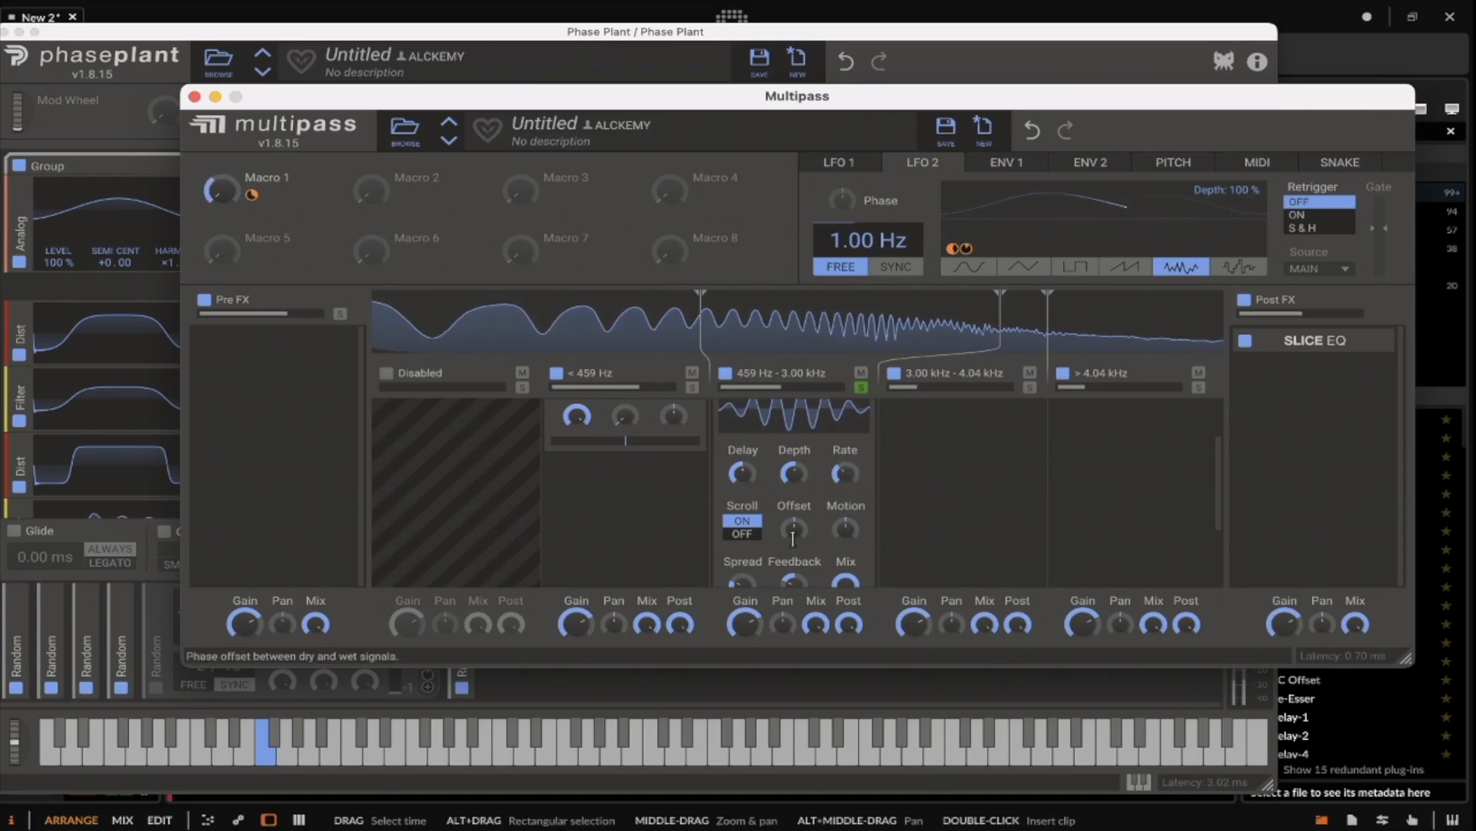
{"action": "scroll", "coordinate": [792, 543], "scroll_direction": "down", "scroll_amount": 2}
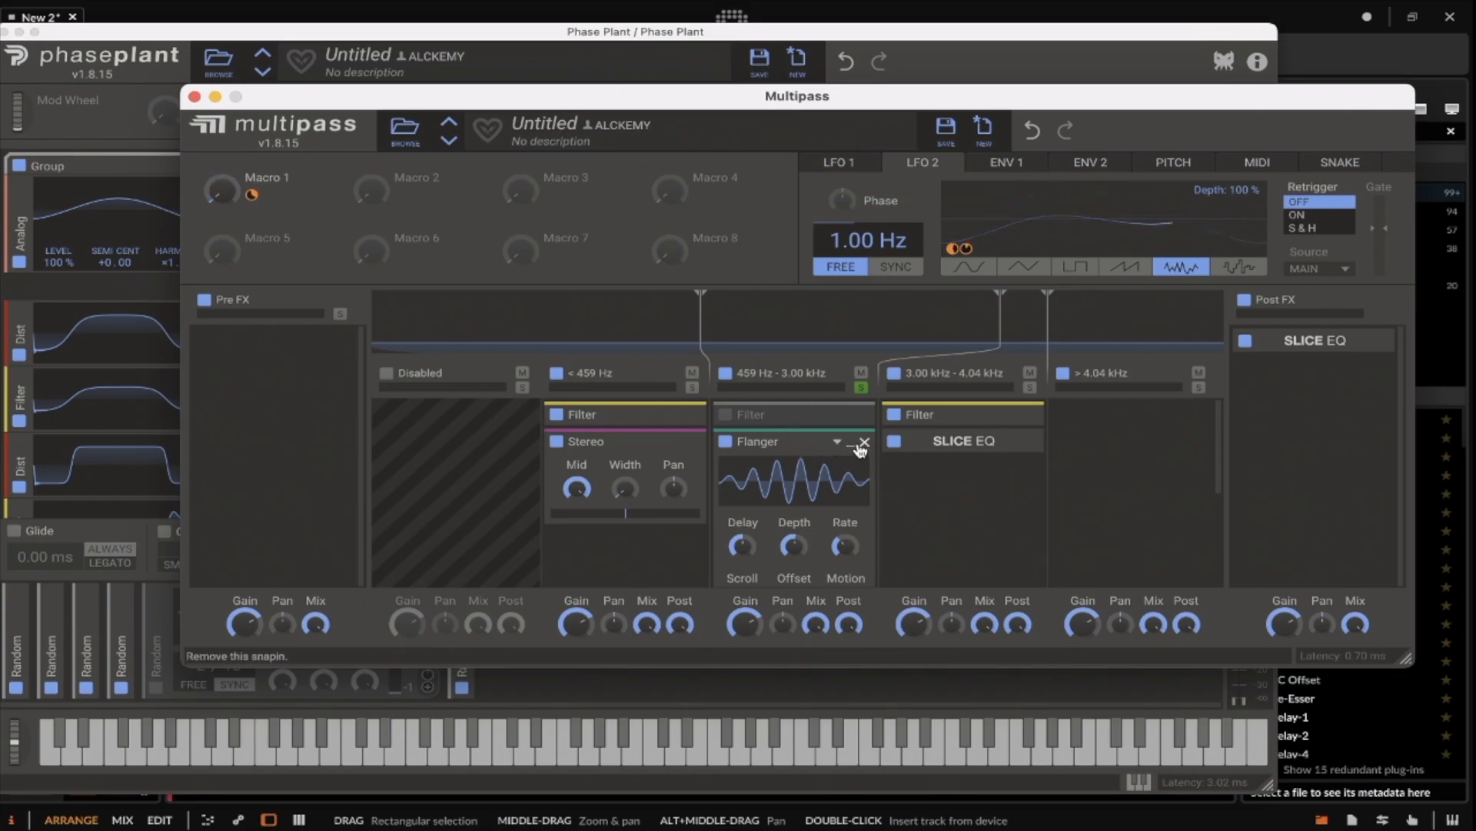
Step: Replace the Flanger in Band 3 with a Phaser and collapse it, with the band's solo switched off
{"action": "left_click", "coordinate": [851, 443]}
{"action": "left_click", "coordinate": [866, 443]}
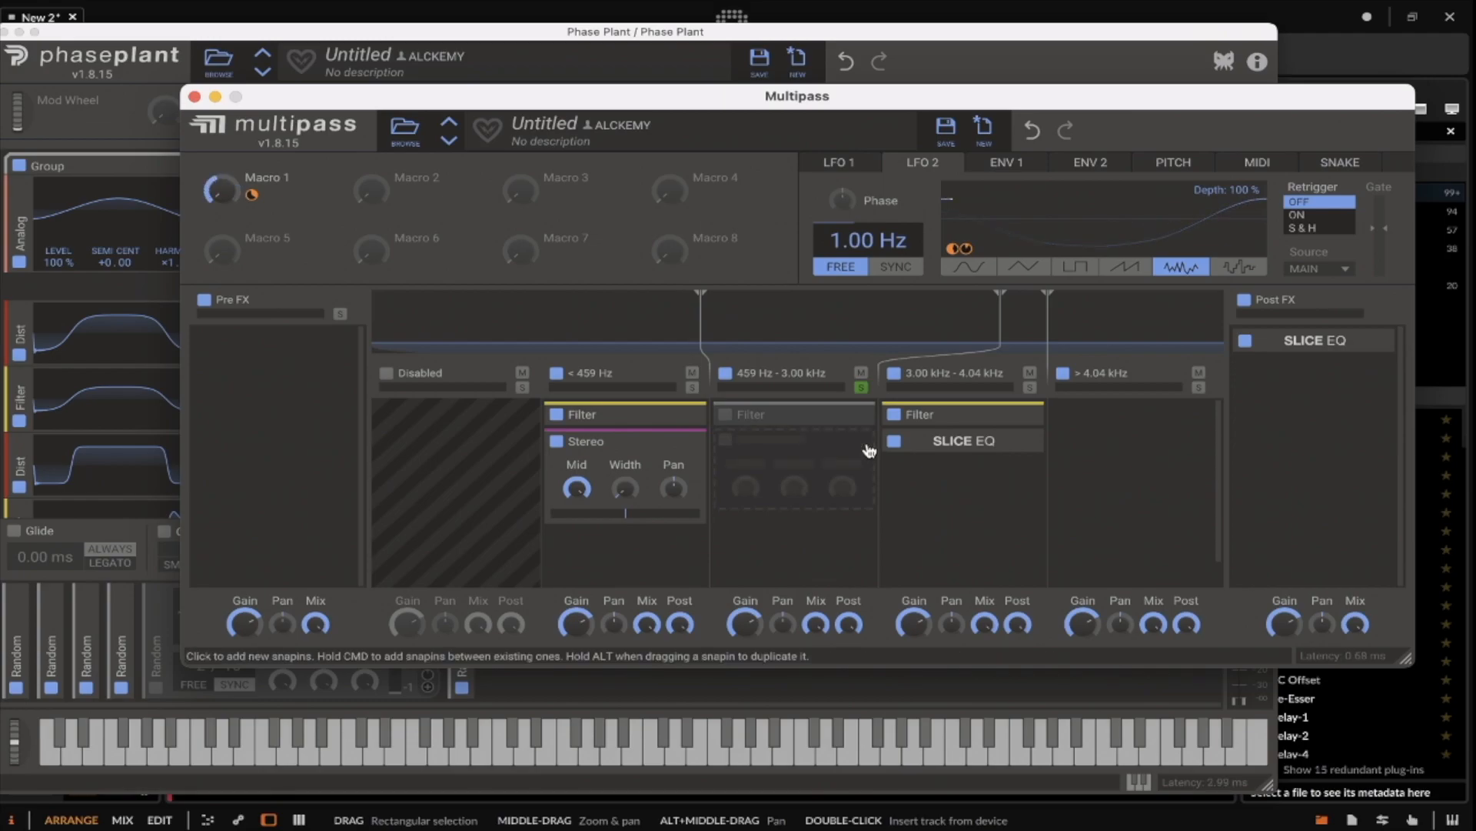
{"action": "left_click", "coordinate": [788, 457]}
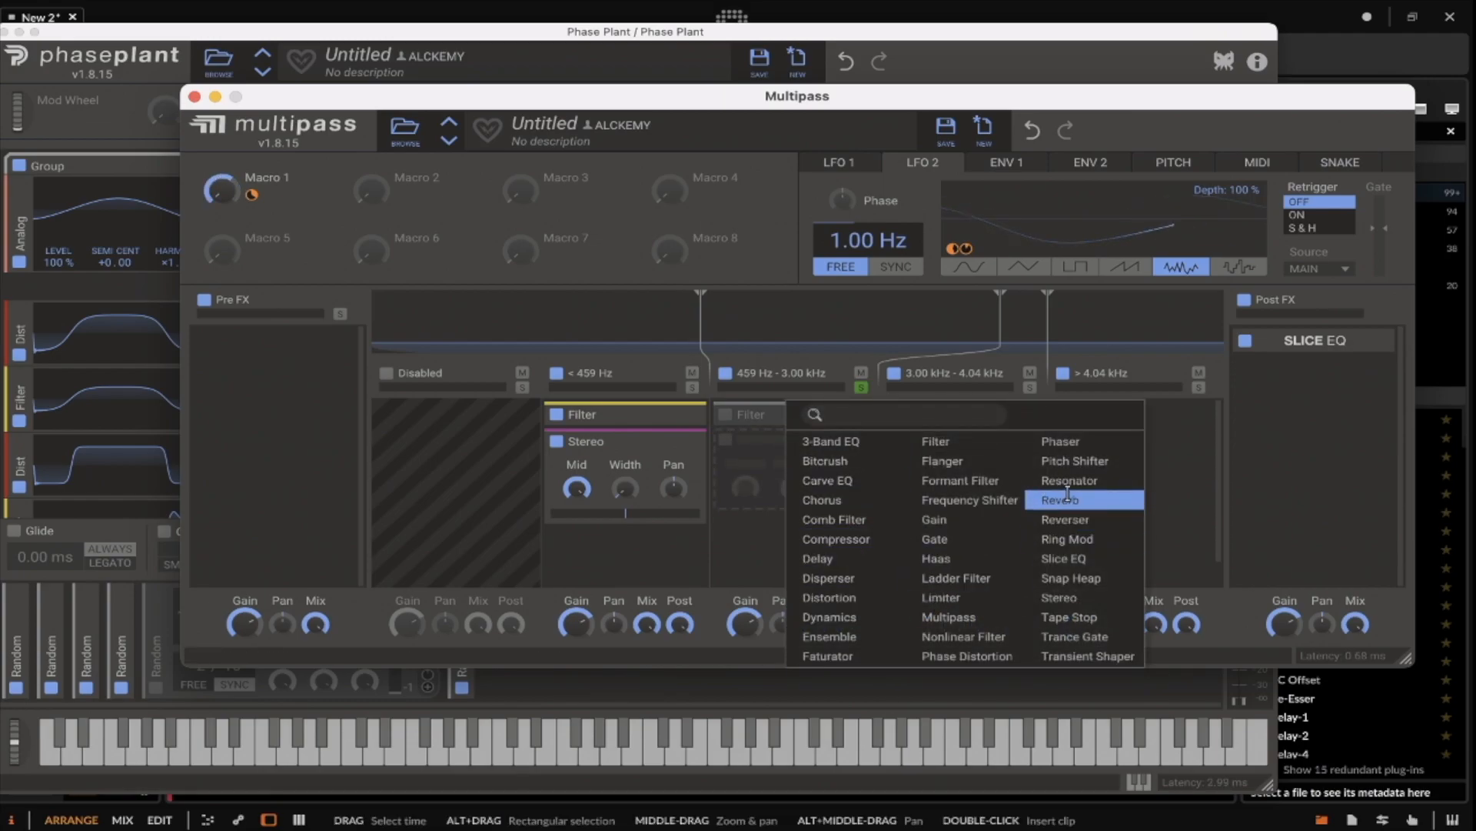
{"action": "left_click", "coordinate": [1060, 445]}
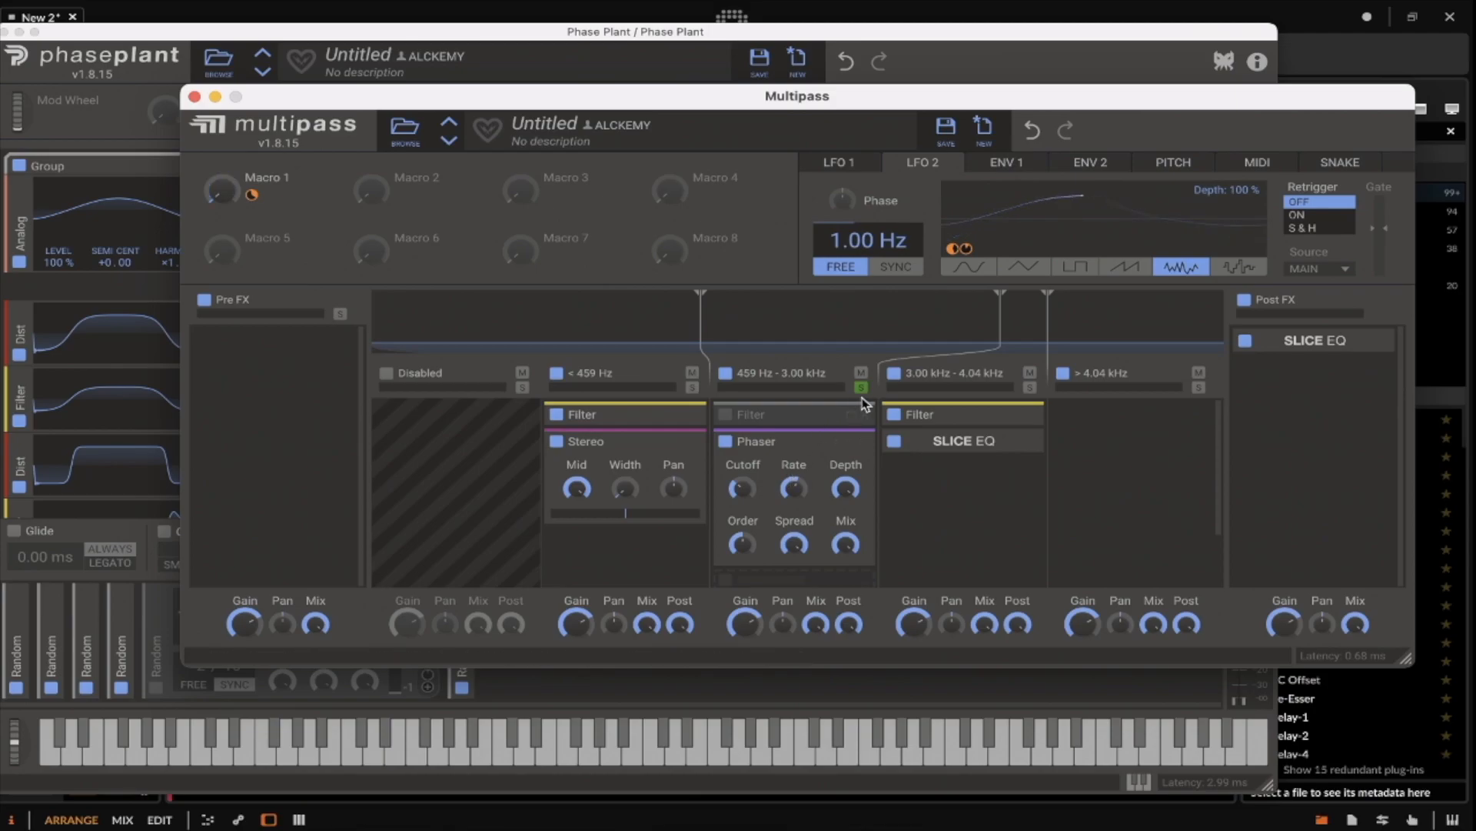
{"action": "left_click", "coordinate": [851, 443]}
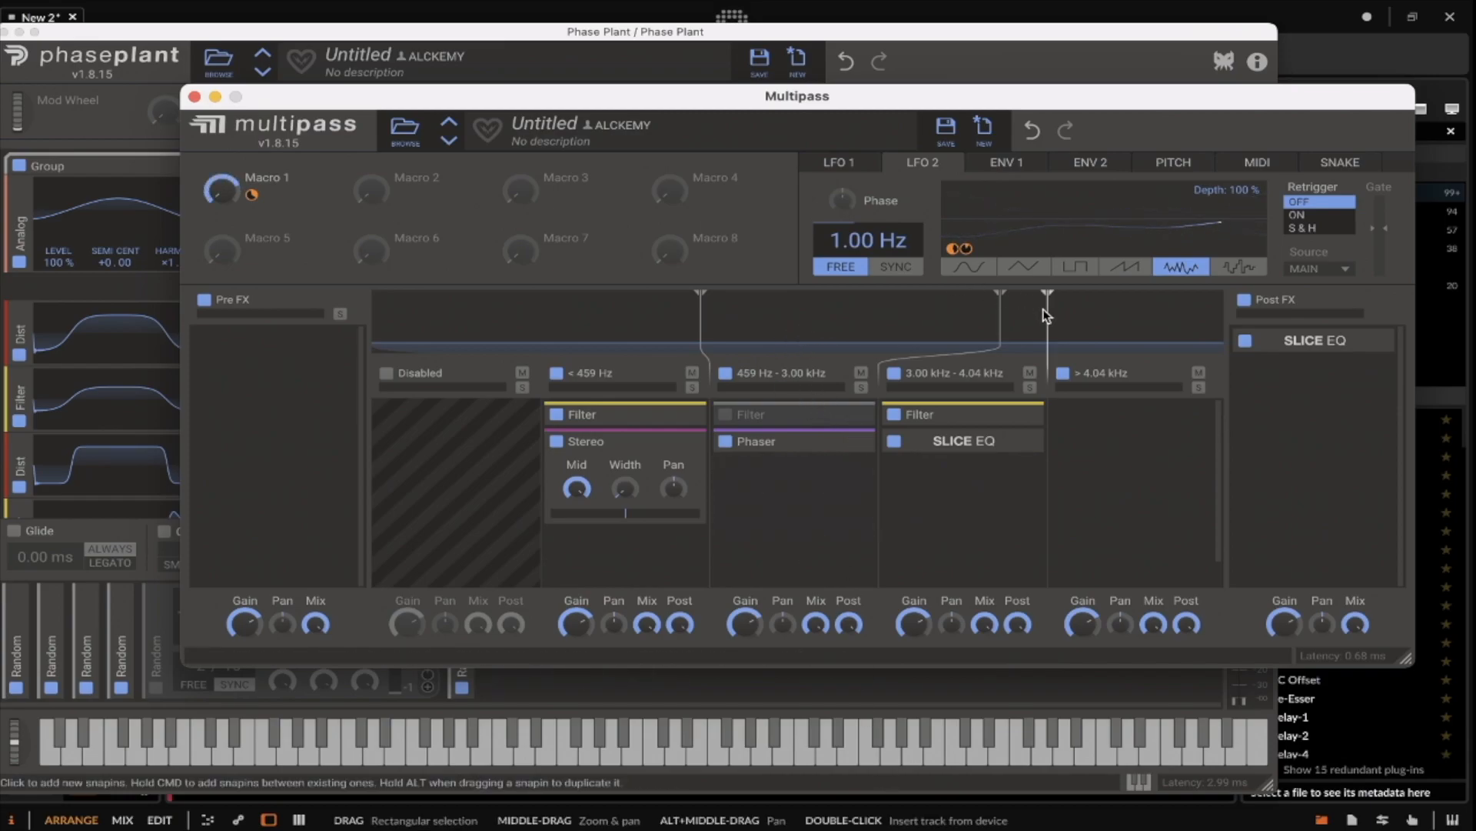
Step: Move the crossover between Bands 3 and 4 to about 1.44 kHz and the one between Bands 4 and 5 to about 4.16 kHz
{"action": "left_click_drag", "start_coordinate": [1051, 311], "coordinate": [1083, 312]}
{"action": "left_click_drag", "start_coordinate": [1083, 320], "coordinate": [1060, 322]}
{"action": "left_click_drag", "start_coordinate": [878, 325], "coordinate": [884, 317]}
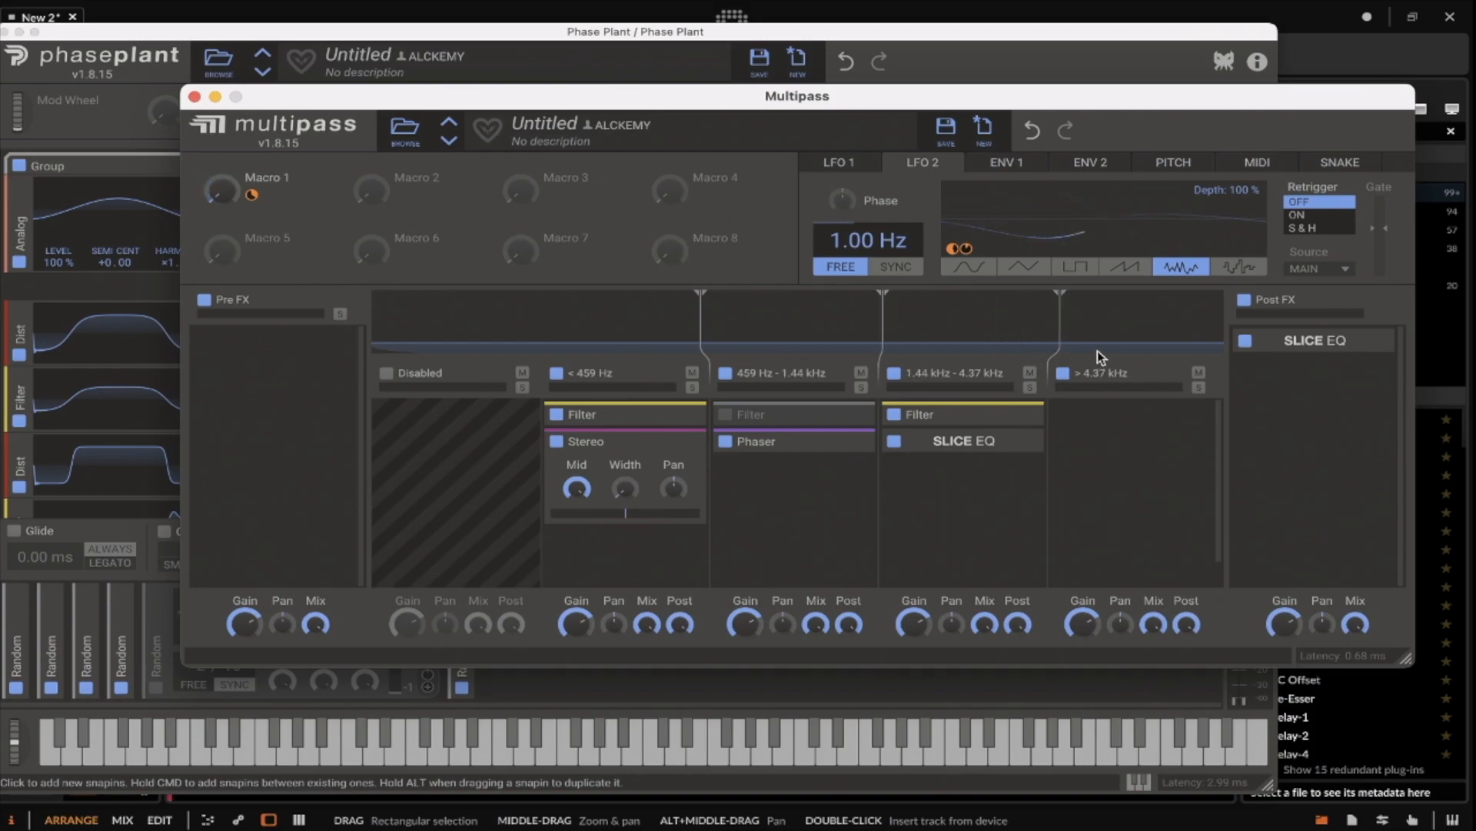
{"action": "mouse_move", "coordinate": [1061, 338]}
{"action": "left_mouse_down"}
{"action": "mouse_move", "coordinate": [1012, 326]}
{"action": "mouse_move", "coordinate": [1055, 327]}
{"action": "left_mouse_up"}
{"action": "left_click", "coordinate": [941, 485]}
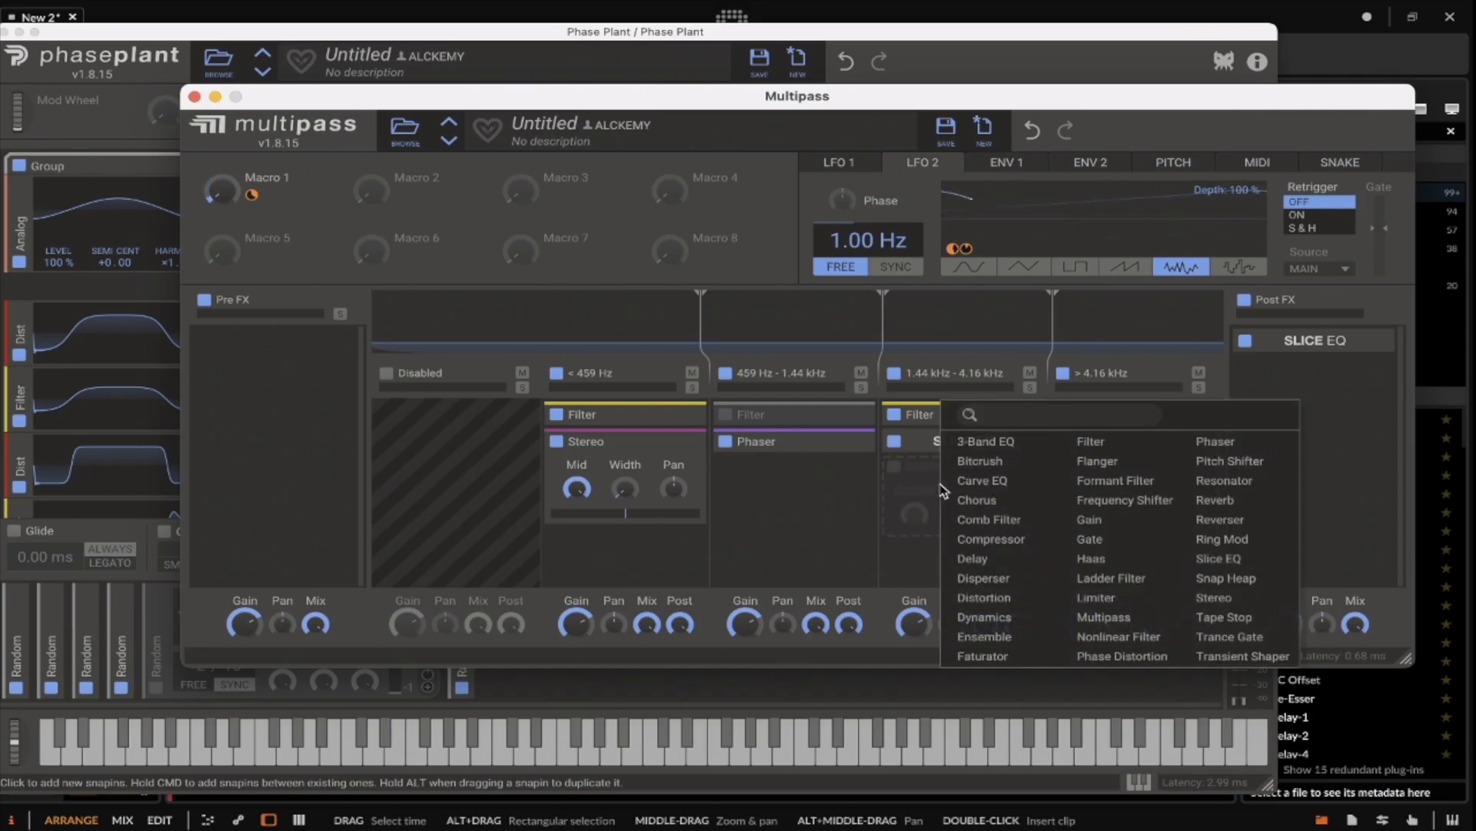
{"action": "left_click", "coordinate": [965, 633]}
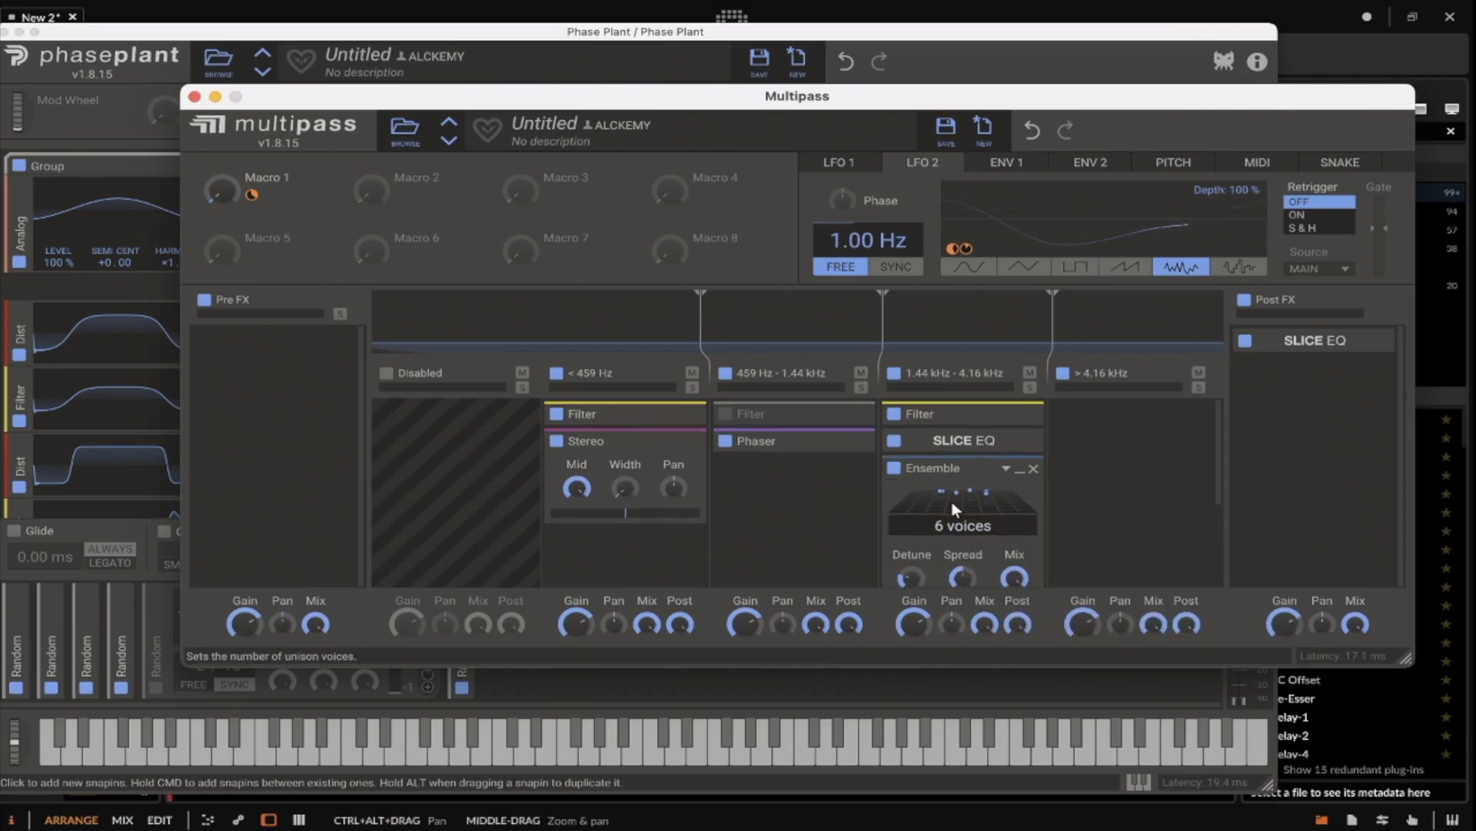
{"action": "scroll", "coordinate": [952, 502], "scroll_direction": "down", "scroll_amount": 1}
{"action": "left_click", "coordinate": [1033, 430]}
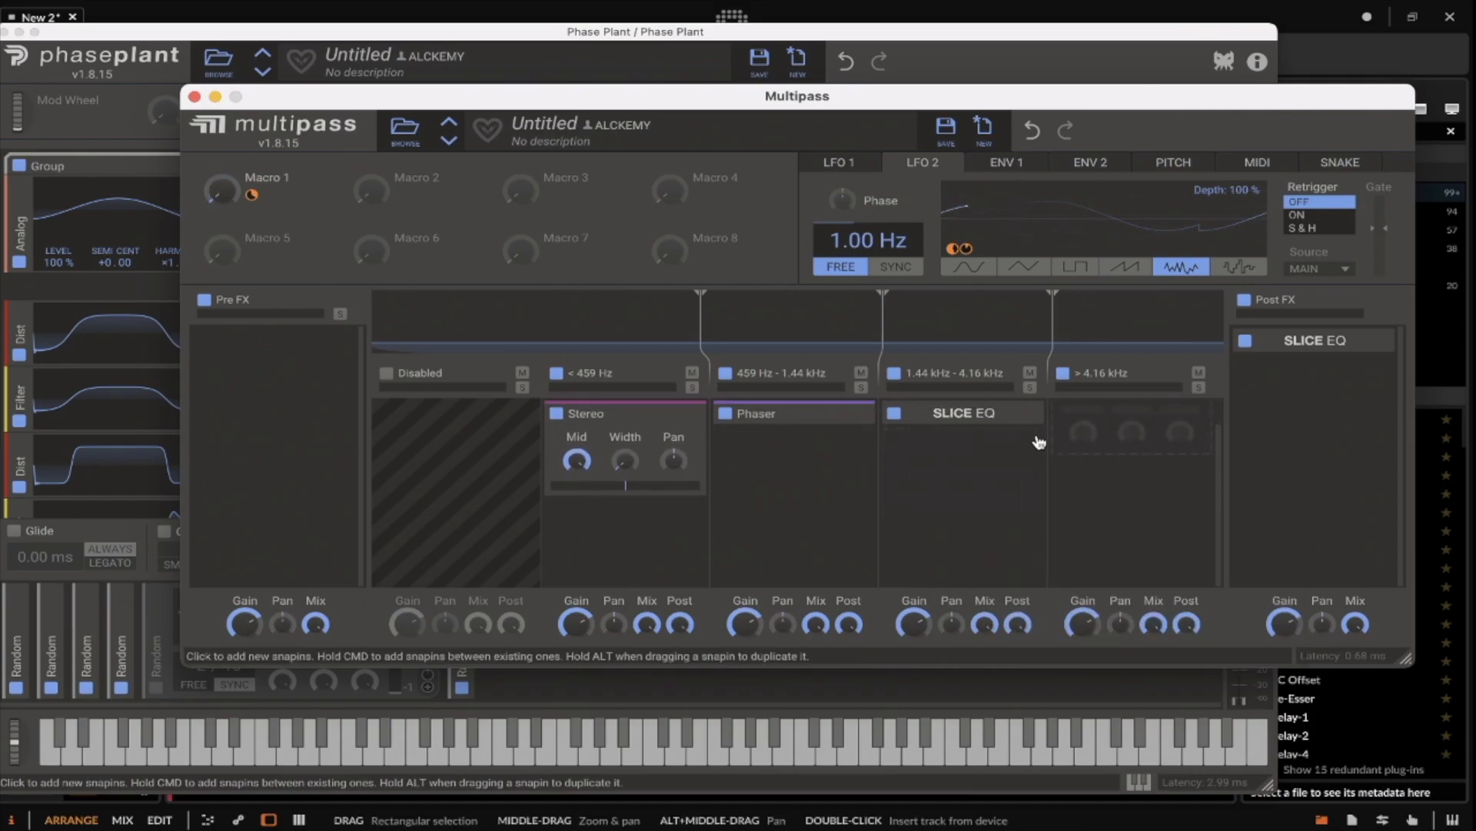
{"action": "scroll", "coordinate": [999, 454], "scroll_direction": "up", "scroll_amount": 1}
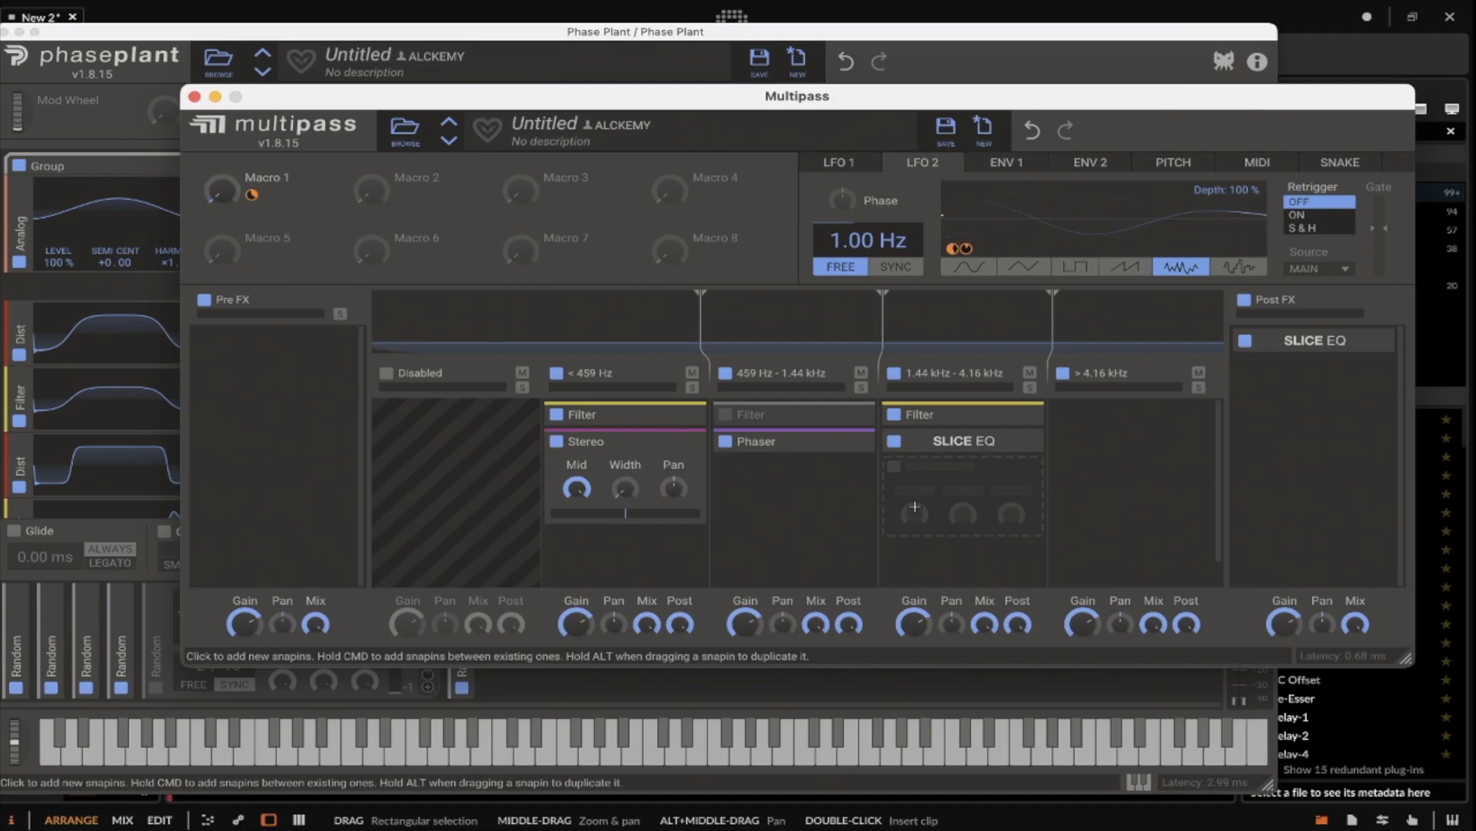
Step: Close the Multipass editor, collapse Multipass in Lane 1, and bring the Phase Plant window back up
{"action": "left_click", "coordinate": [195, 98]}
{"action": "left_click", "coordinate": [901, 223]}
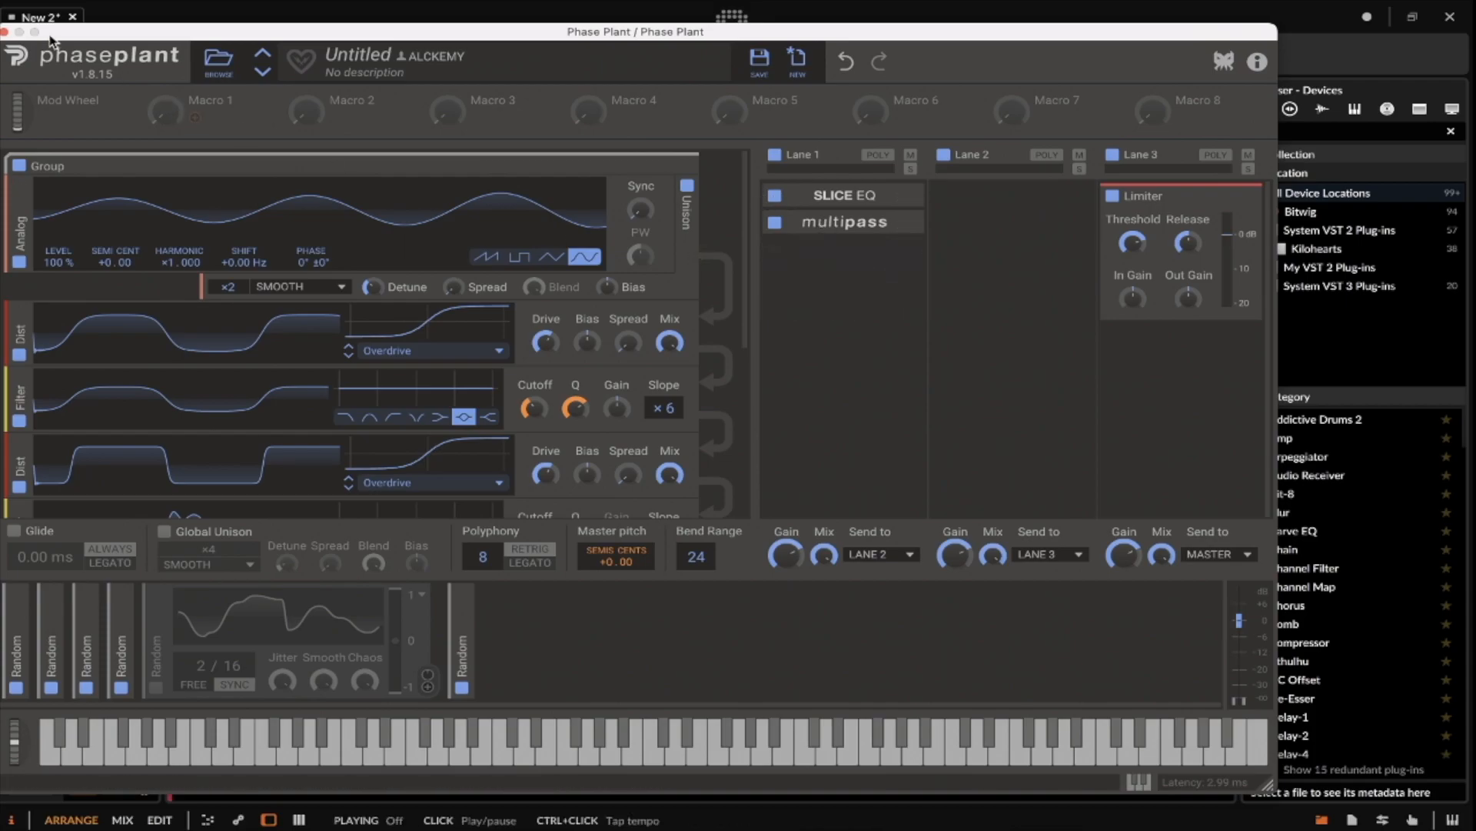
{"action": "left_click", "coordinate": [5, 31]}
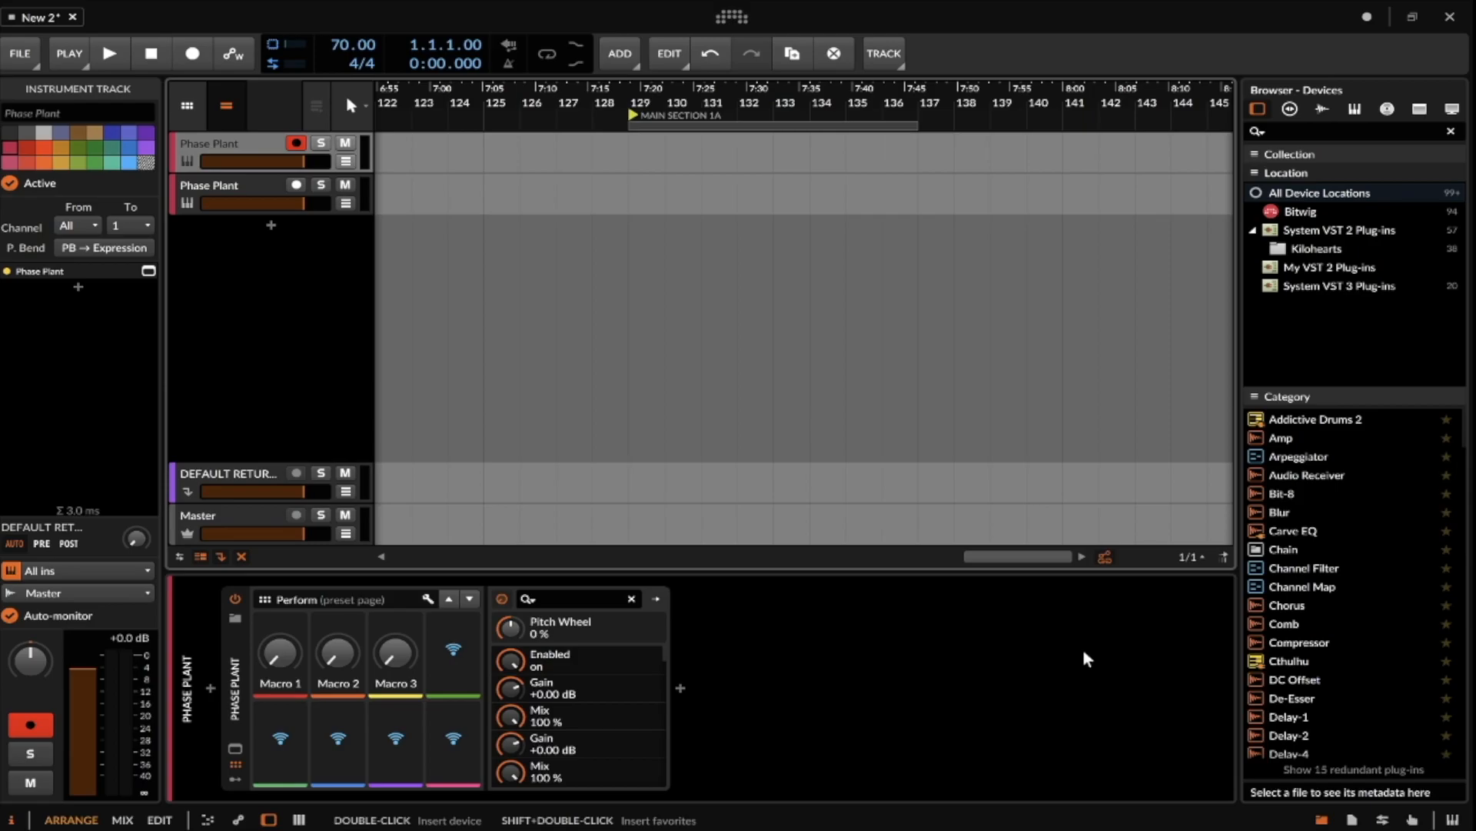
{"action": "left_click", "coordinate": [236, 748]}
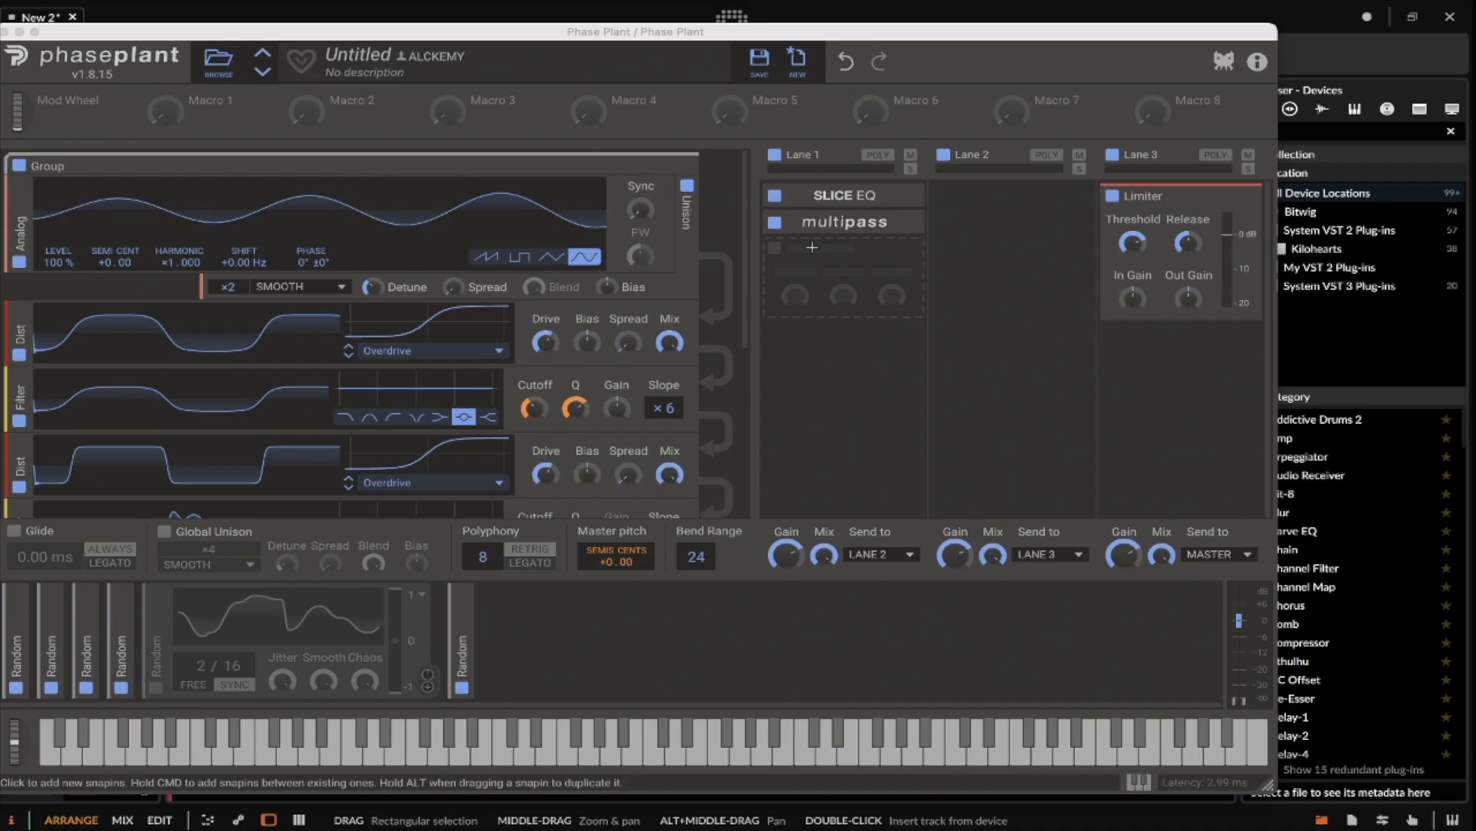
Step: Add a Snap Heap after Multipass in Lane 1, open its editor, and set its first three buses to run in parallel
{"action": "left_click", "coordinate": [811, 247]}
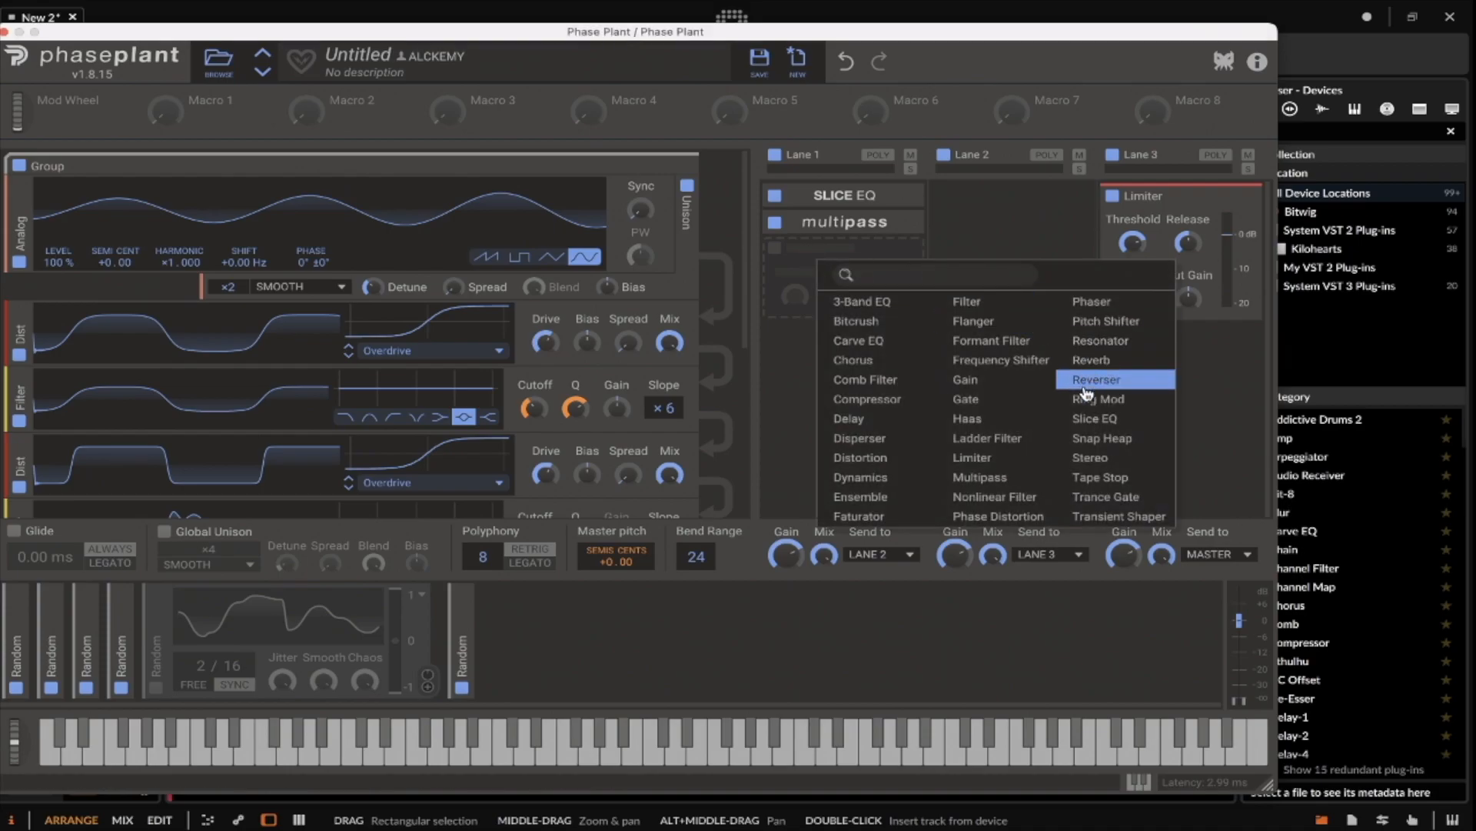
{"action": "left_click", "coordinate": [1103, 438]}
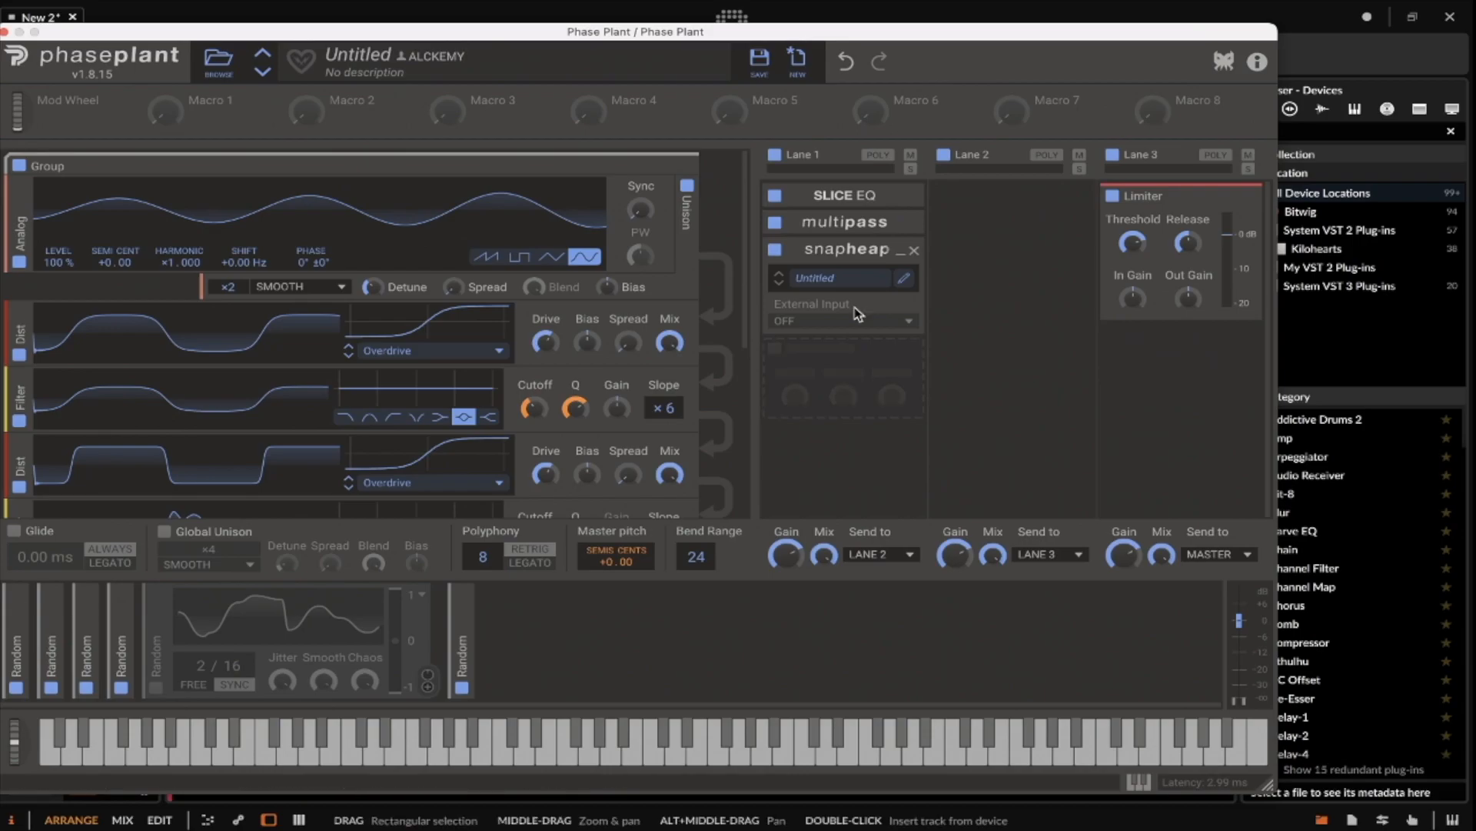
{"action": "left_click", "coordinate": [902, 280]}
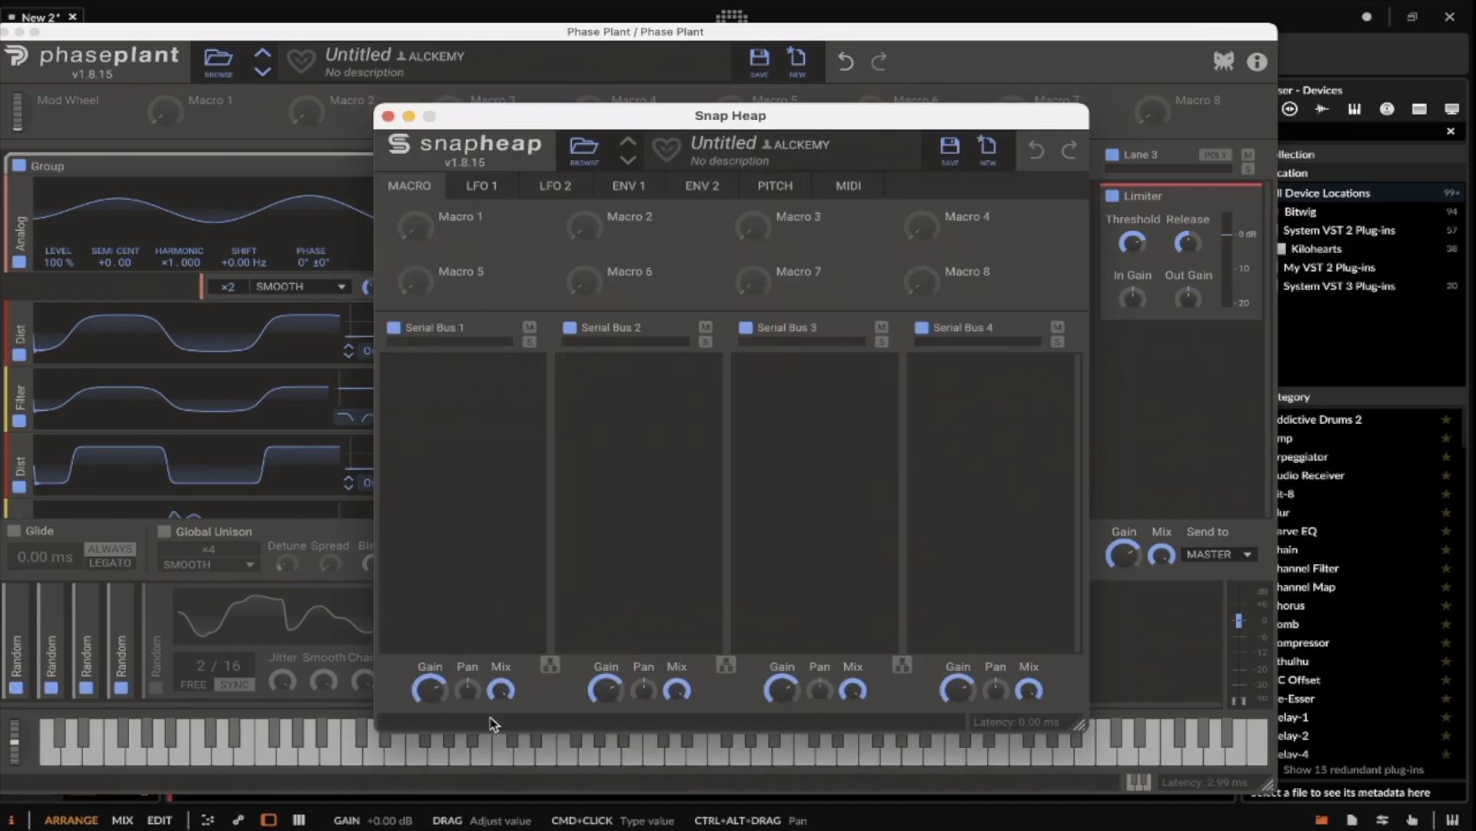
{"action": "left_click", "coordinate": [549, 664]}
{"action": "left_click", "coordinate": [723, 664]}
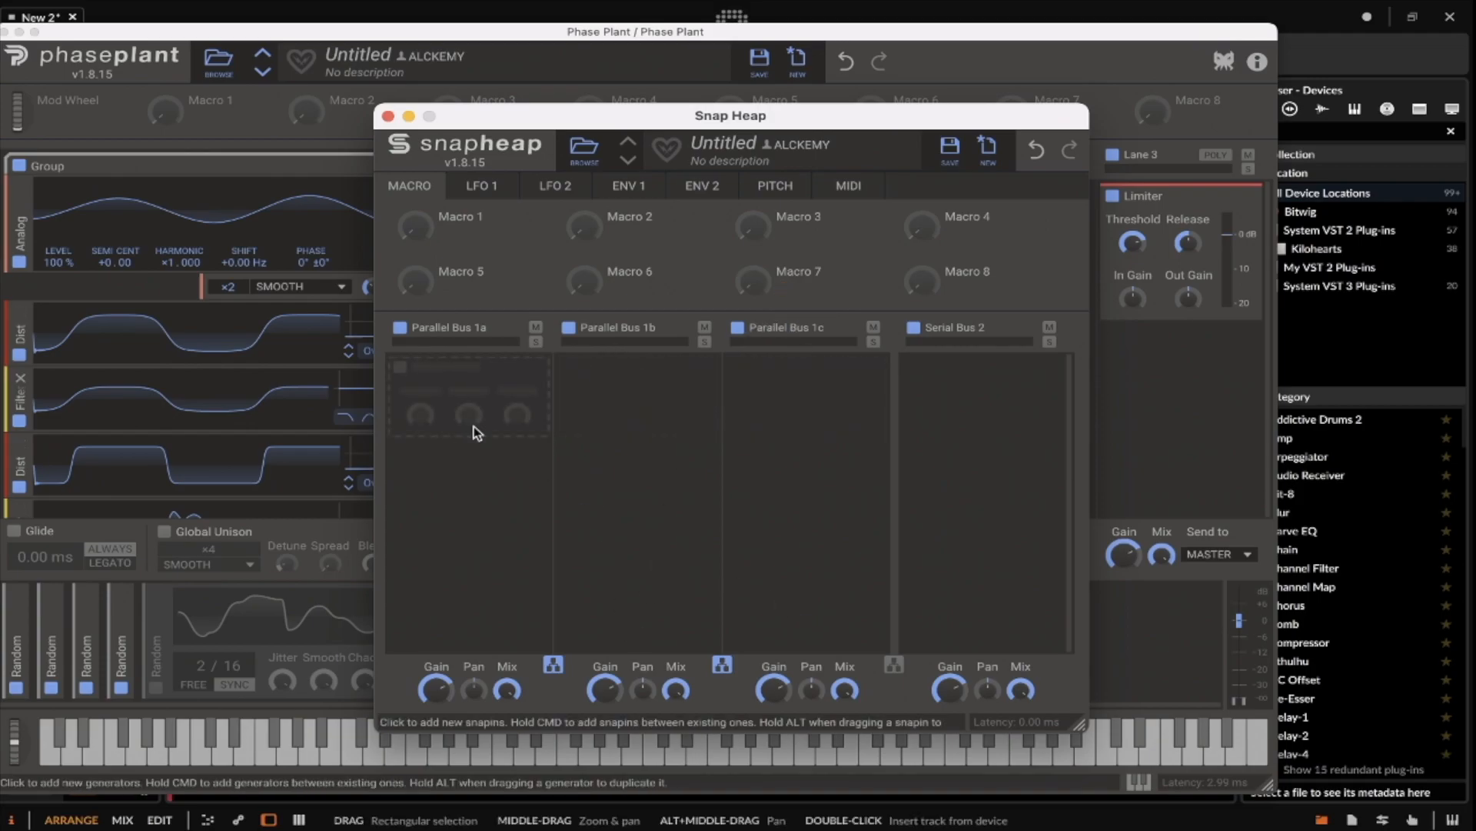
Step: Add a band-pass Filter to Parallel Bus 1a and a low-pass Filter with a lowered Cutoff to Parallel Bus 1b
{"action": "left_click", "coordinate": [474, 426]}
{"action": "left_click", "coordinate": [656, 451]}
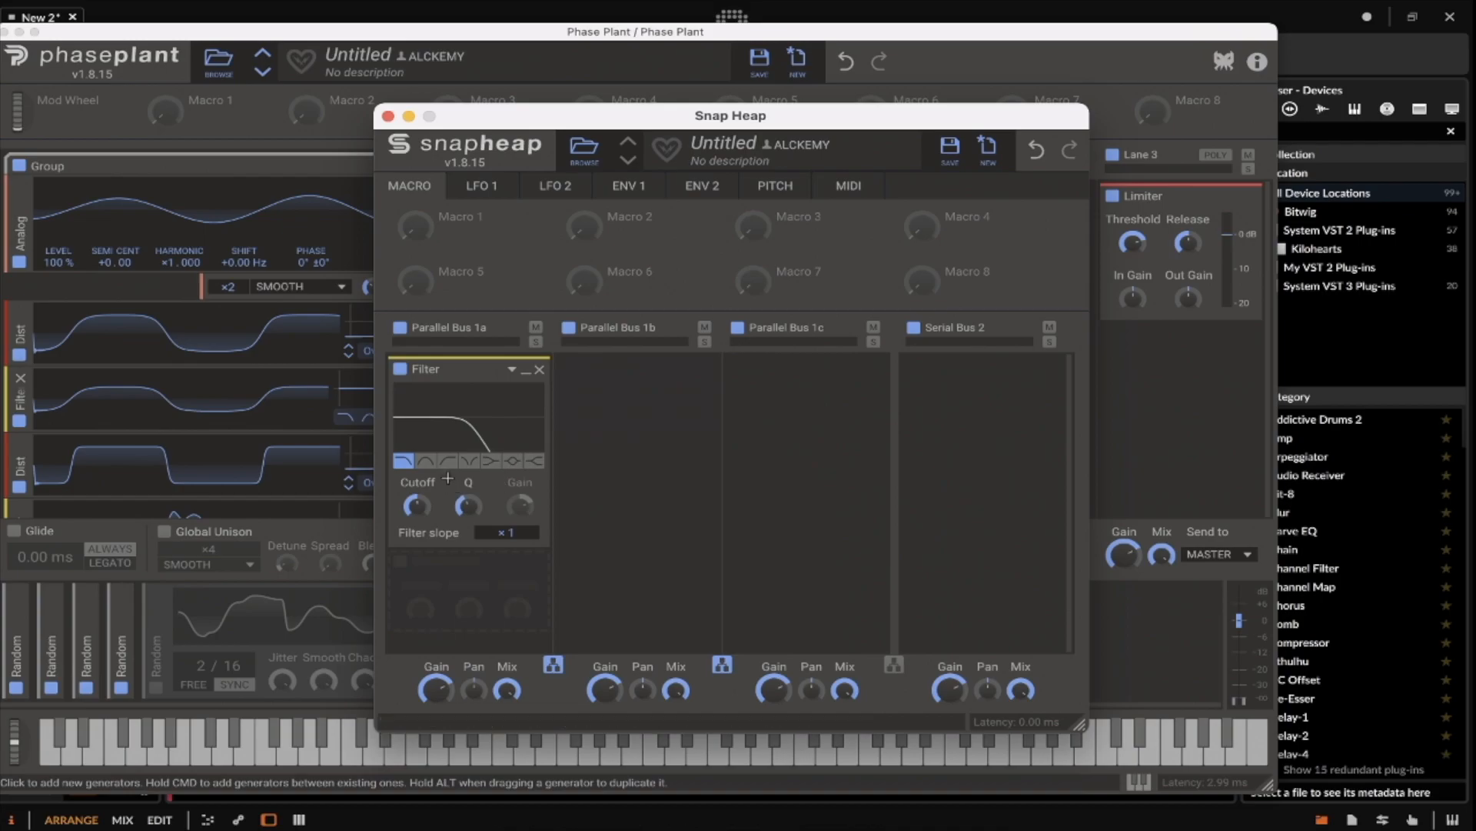
{"action": "left_click", "coordinate": [424, 460]}
{"action": "left_click", "coordinate": [650, 397]}
{"action": "left_click", "coordinate": [832, 422]}
{"action": "mouse_move", "coordinate": [586, 506]}
{"action": "left_mouse_down"}
{"action": "mouse_move", "coordinate": [586, 555]}
{"action": "mouse_move", "coordinate": [586, 534]}
{"action": "left_mouse_up"}
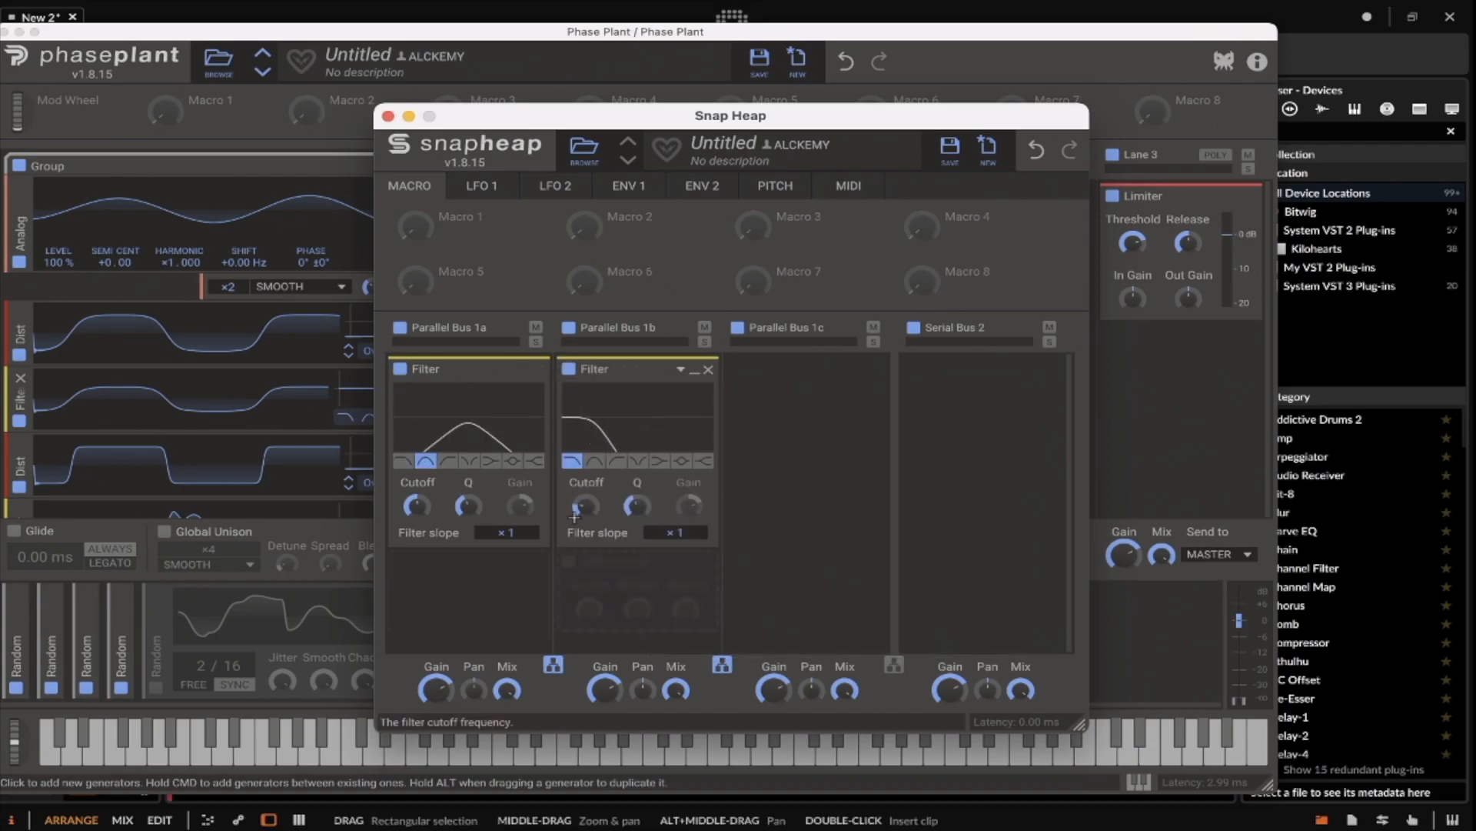
Step: Add a high-pass Filter to Parallel Bus 1c and lower its Cutoff to the far low end
{"action": "left_click", "coordinate": [800, 399]}
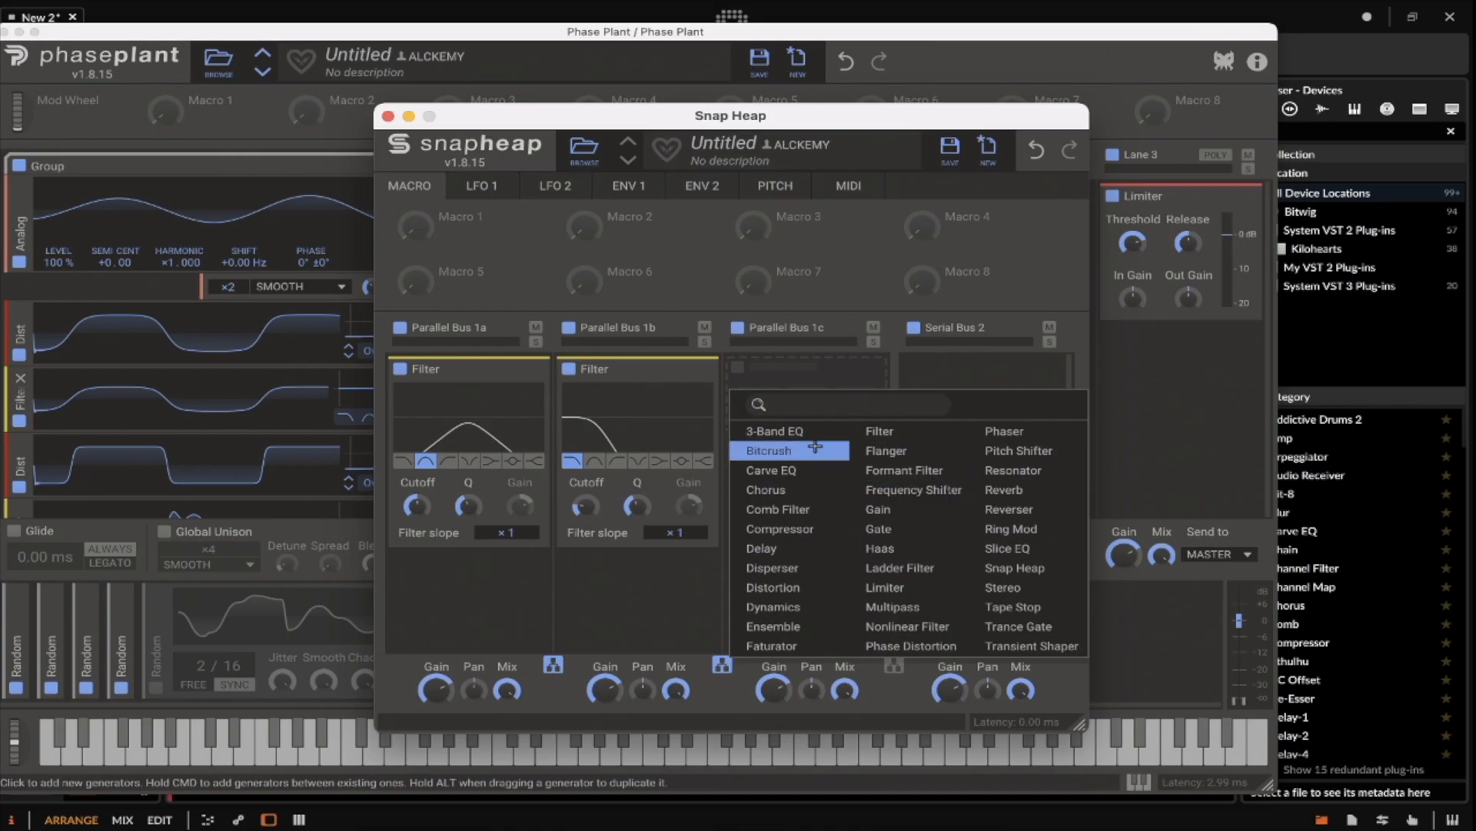
{"action": "left_click", "coordinate": [863, 449]}
{"action": "left_click", "coordinate": [877, 369]}
{"action": "left_click", "coordinate": [832, 394]}
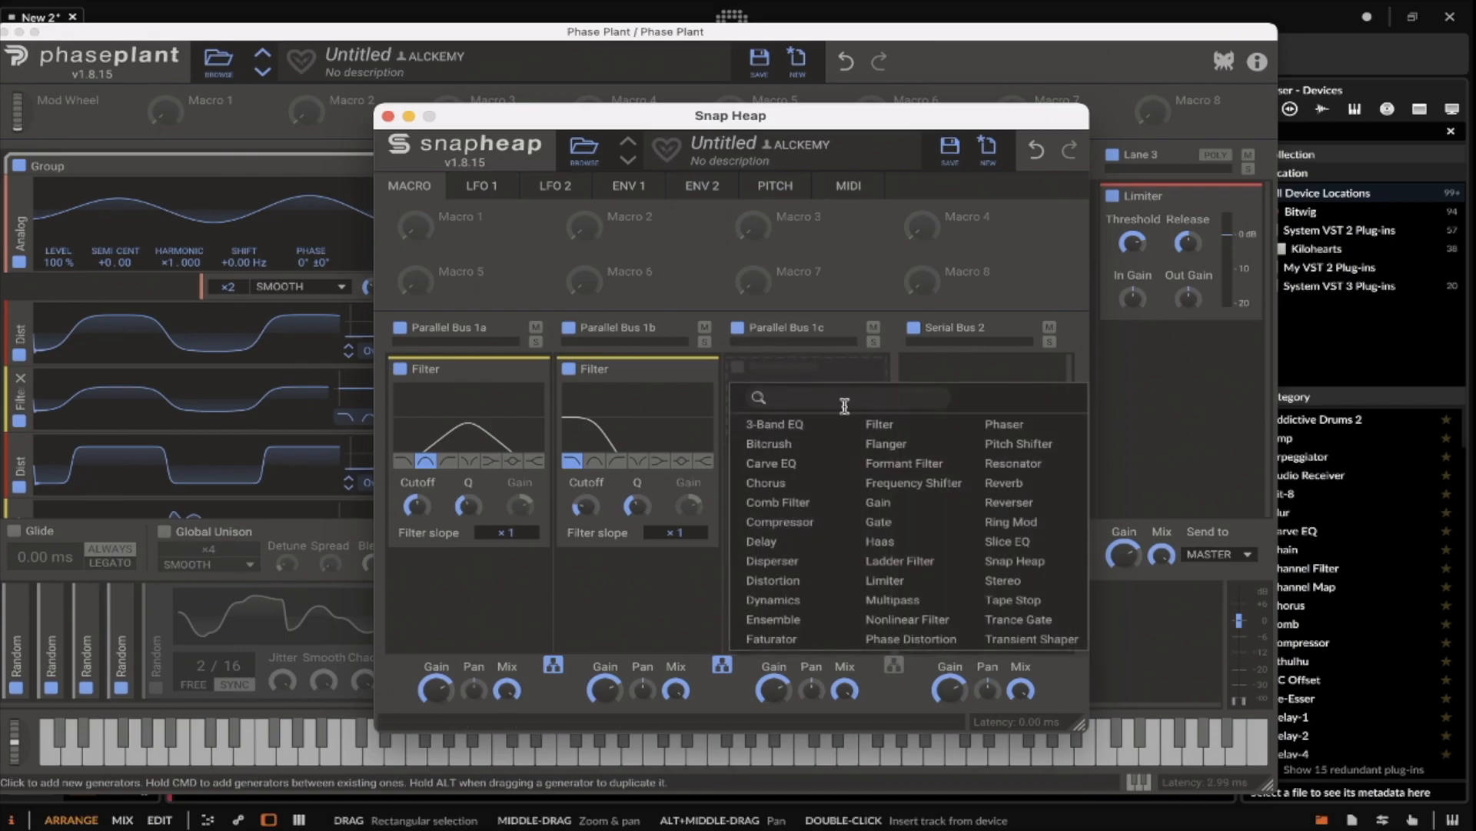
{"action": "left_click", "coordinate": [897, 423]}
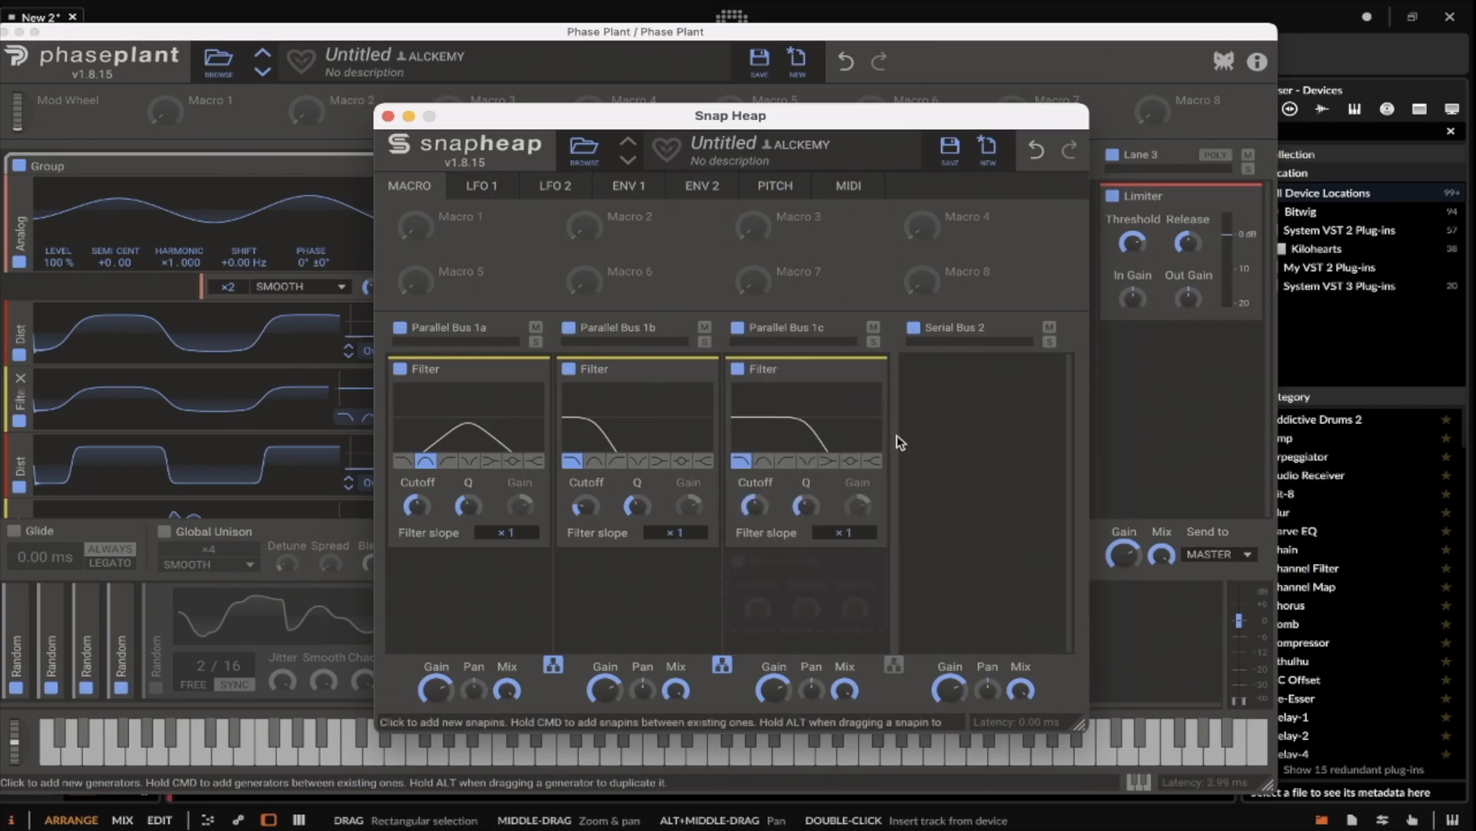
{"action": "left_click", "coordinate": [785, 460]}
{"action": "left_click_drag", "start_coordinate": [754, 506], "coordinate": [754, 588]}
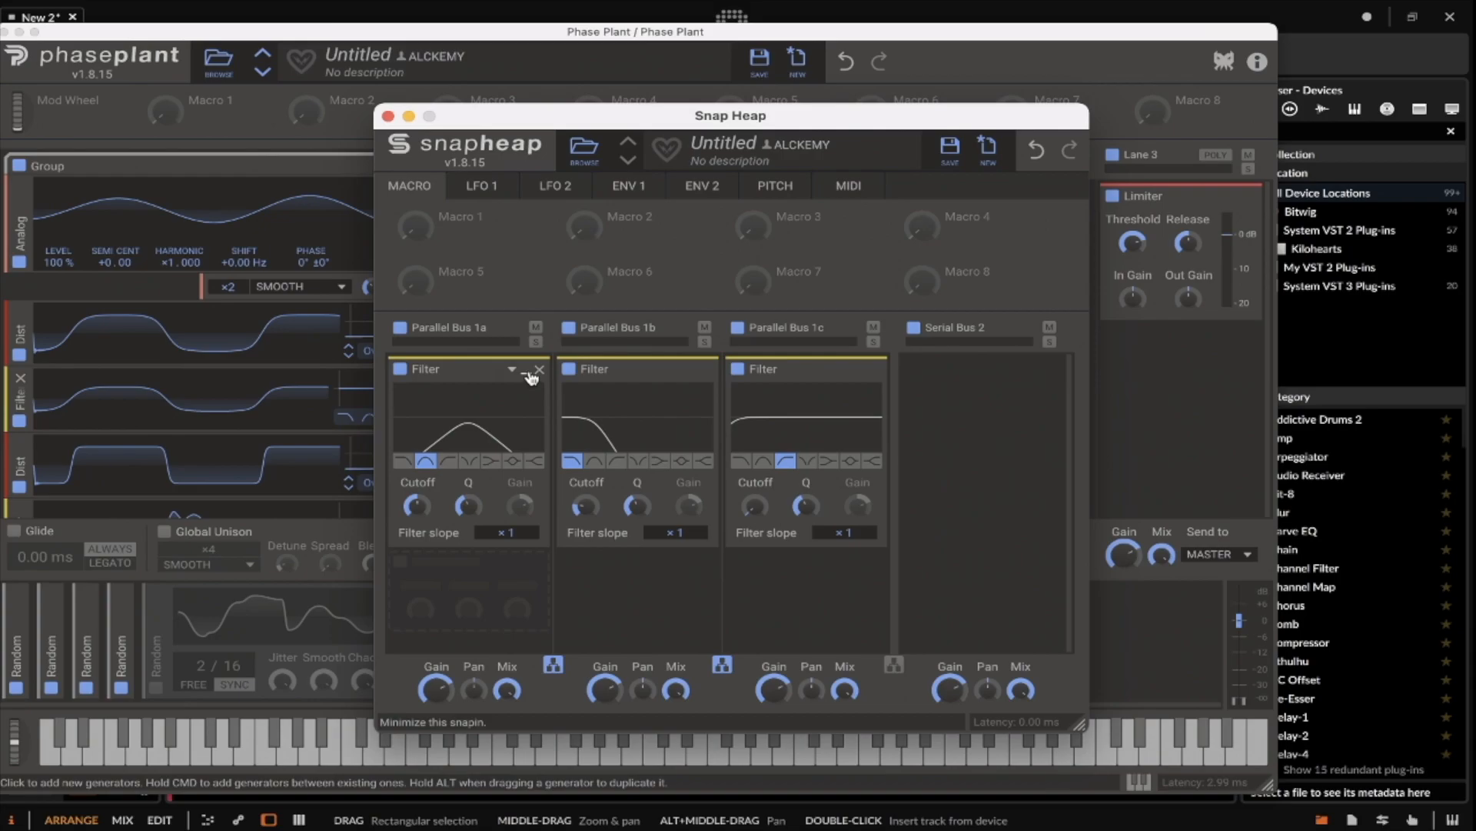
Step: Collapse the three parallel-bus Filters and close the Snap Heap editor
{"action": "left_click", "coordinate": [529, 376]}
{"action": "left_click", "coordinate": [697, 375]}
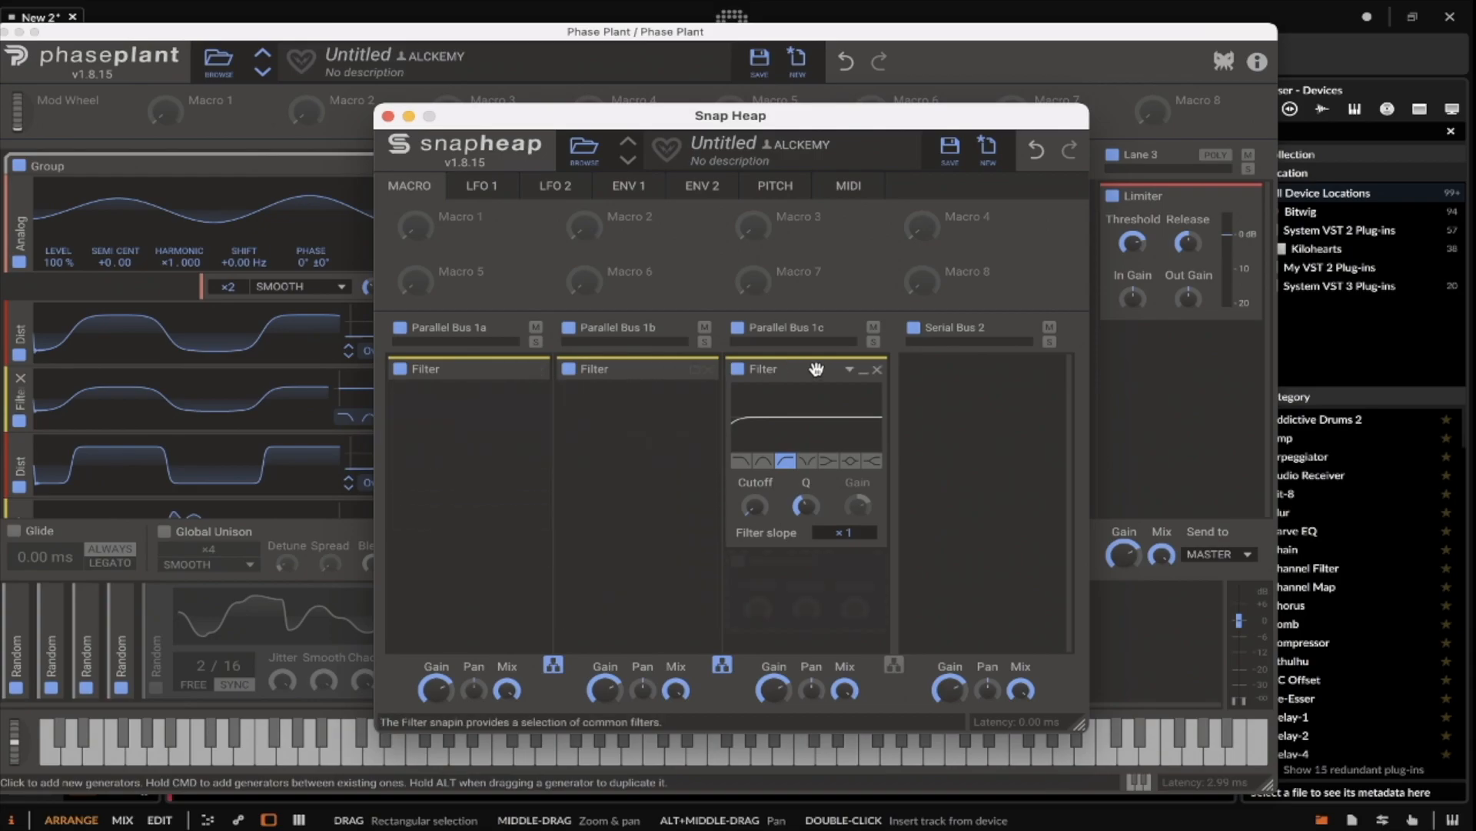
{"action": "left_click", "coordinate": [865, 375]}
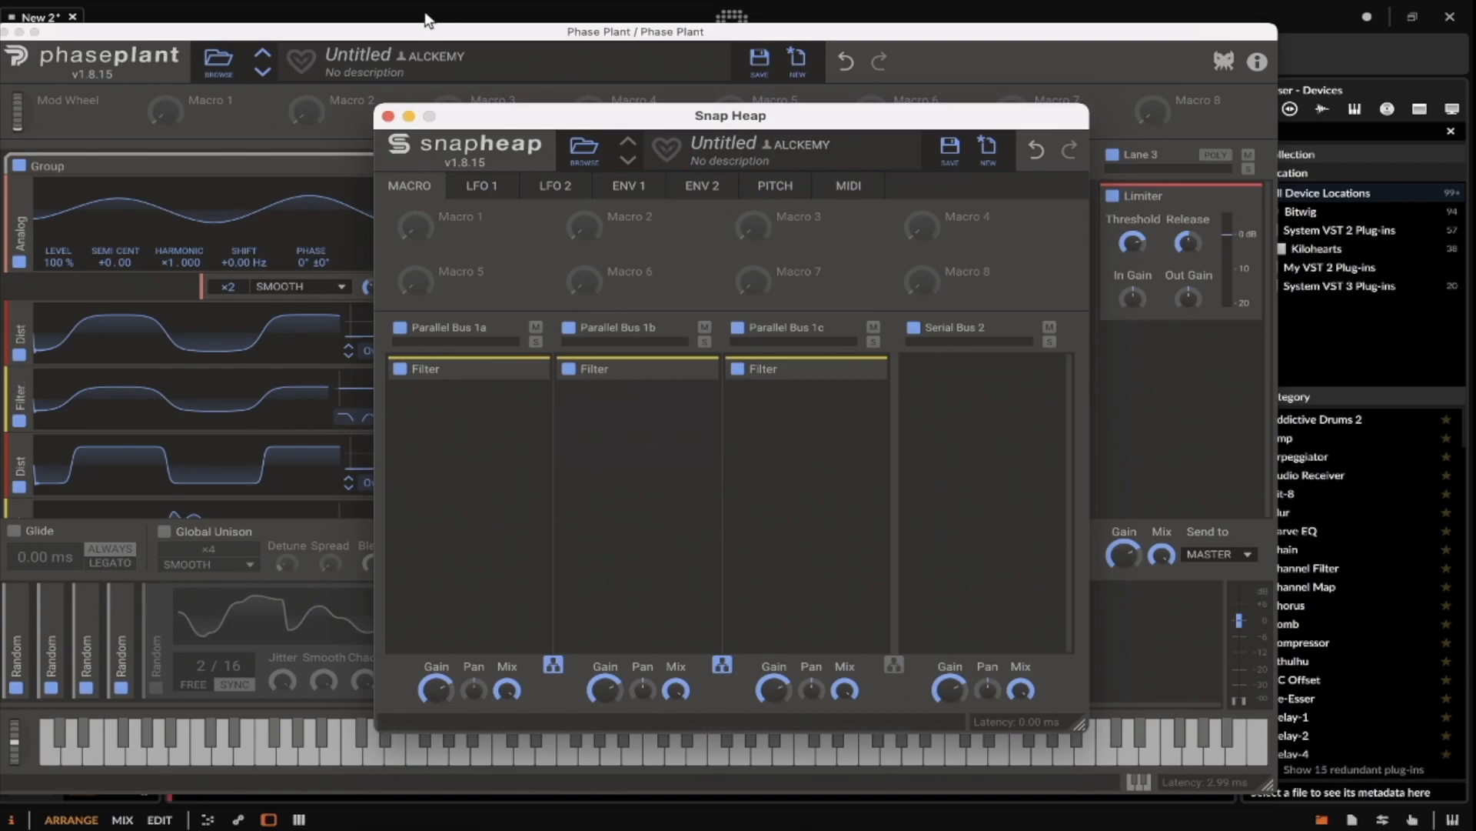
{"action": "left_click", "coordinate": [388, 116]}
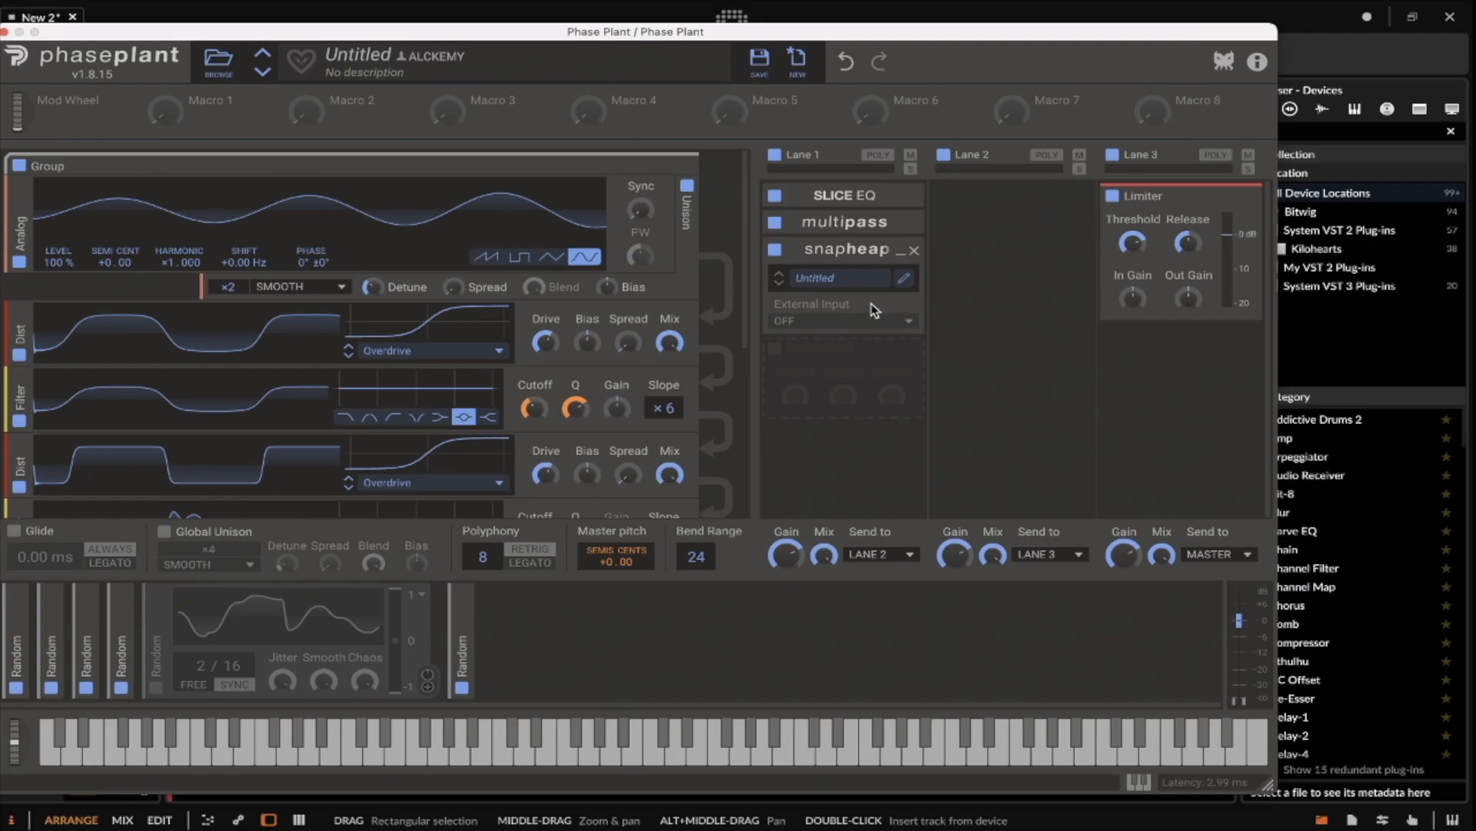
Step: Look over the generator chain, and collapse Snap Heap in Lane 1 and the Limiter in Lane 3
{"action": "scroll", "coordinate": [306, 196], "scroll_direction": "down", "scroll_amount": 5}
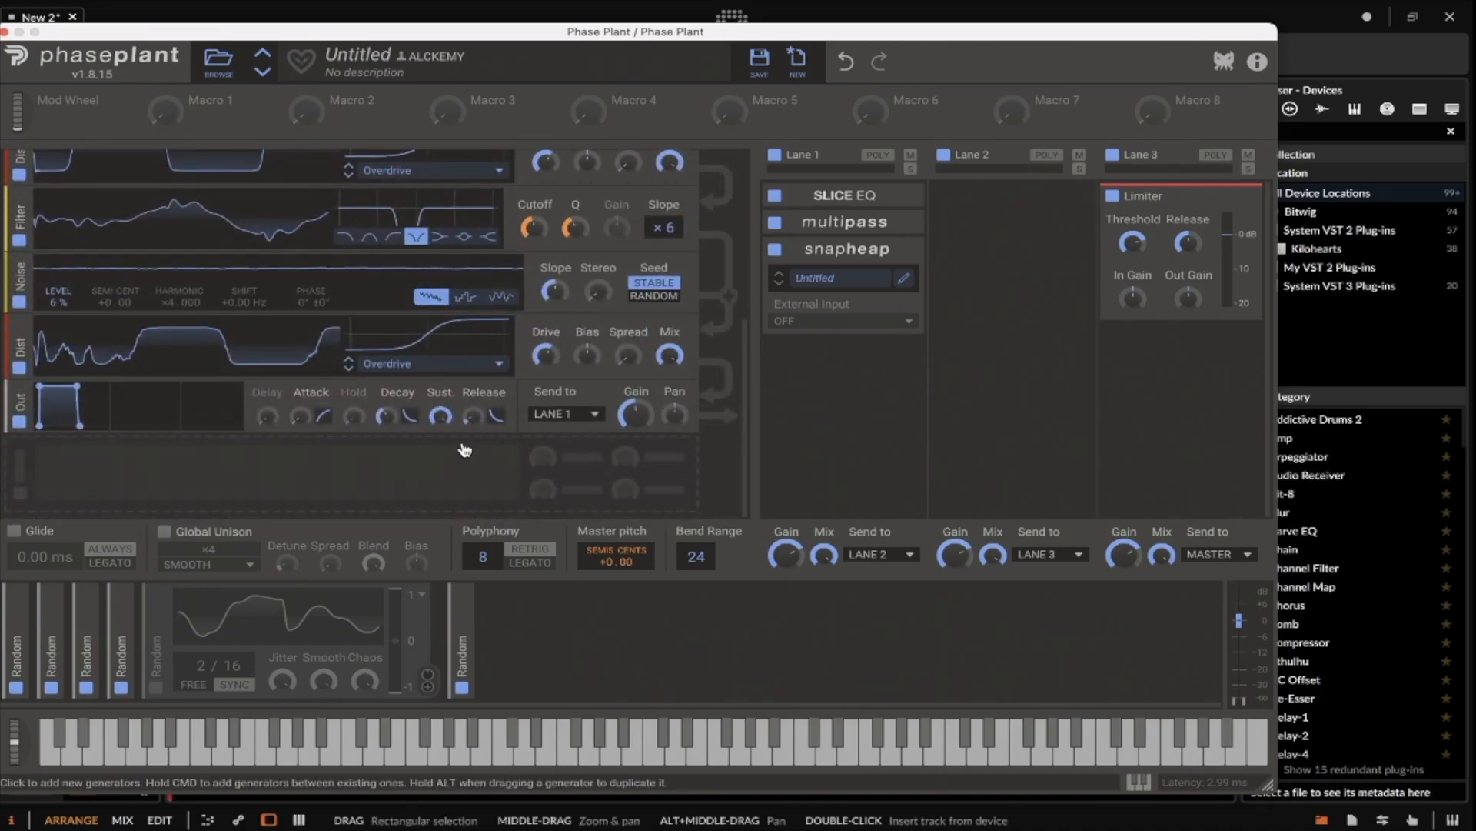
{"action": "scroll", "coordinate": [490, 198], "scroll_direction": "up", "scroll_amount": 5}
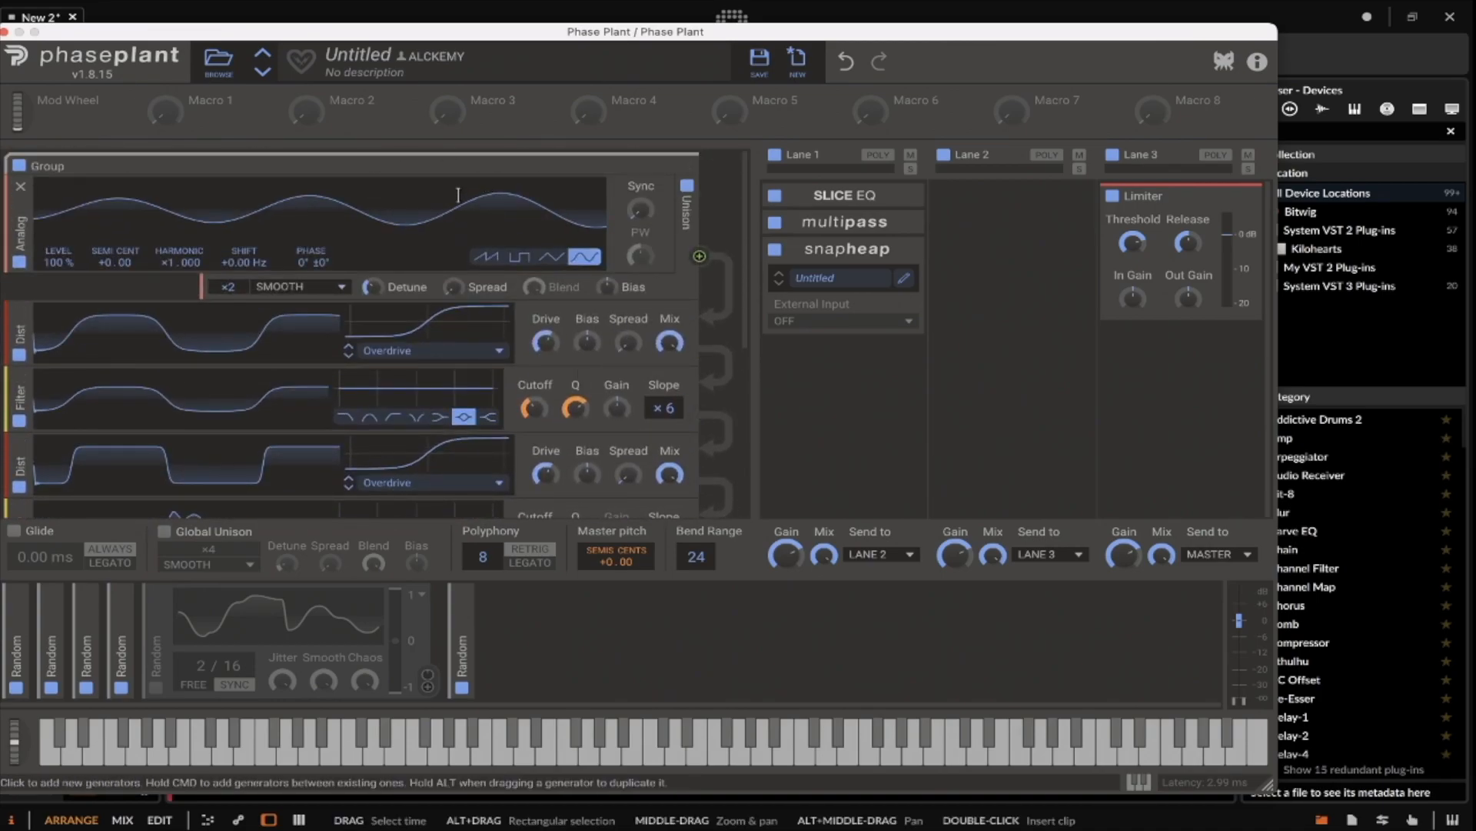
{"action": "left_click", "coordinate": [901, 250]}
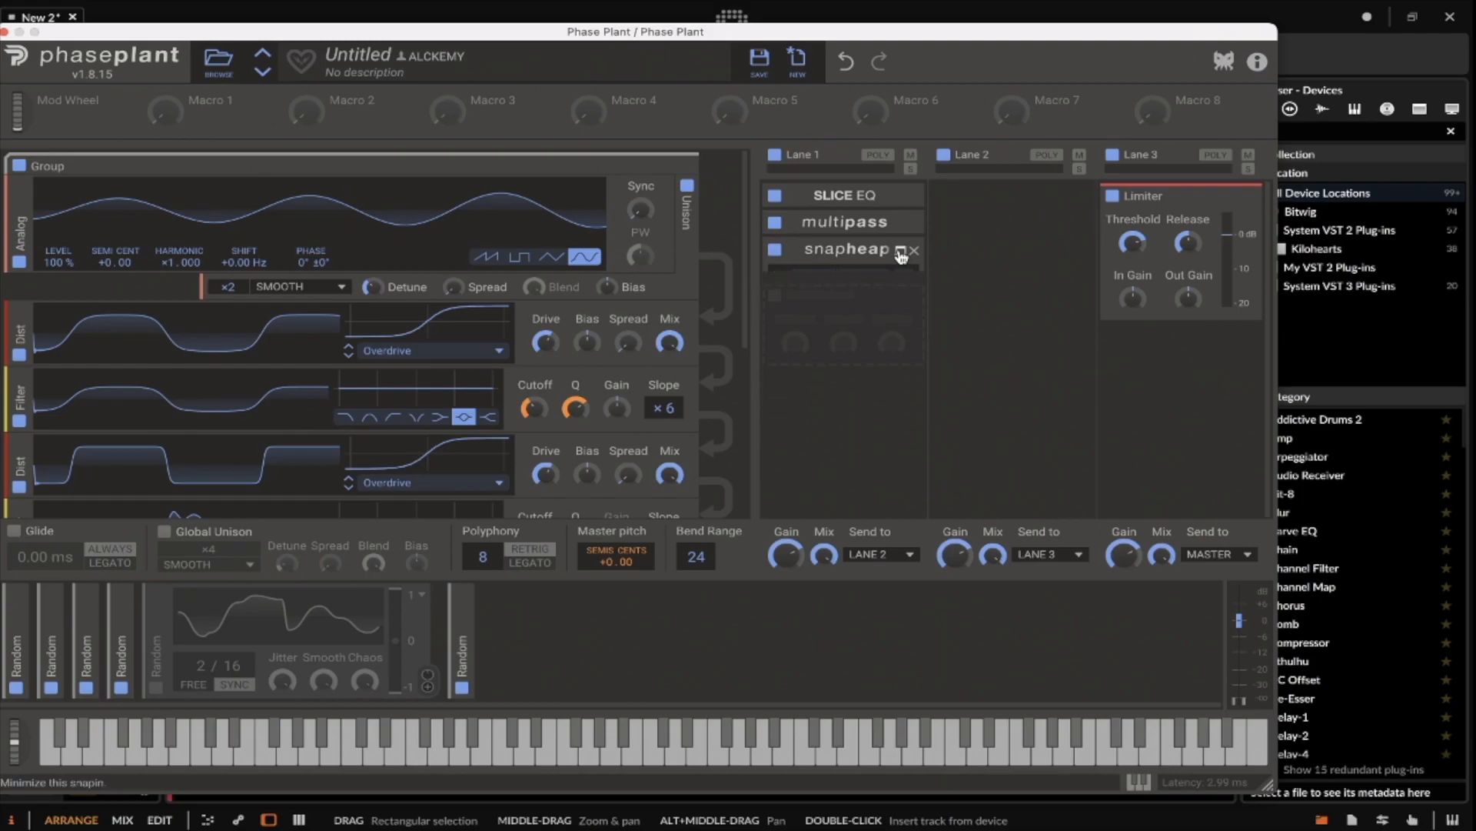
{"action": "left_click", "coordinate": [1238, 196]}
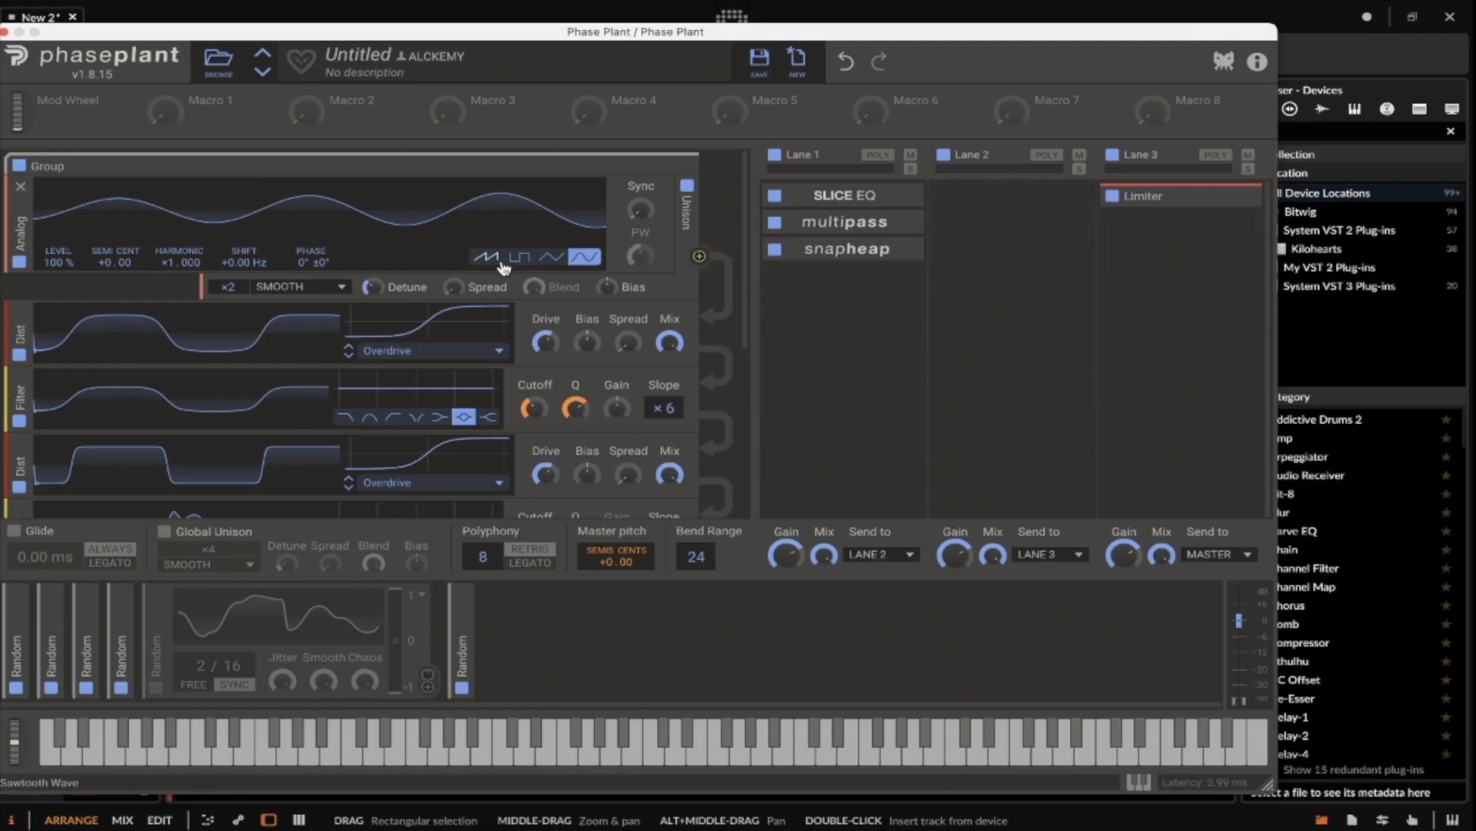
Step: Expand Multipass in Lane 1 and review its editor, and collapse the generator Group
{"action": "left_click", "coordinate": [903, 223]}
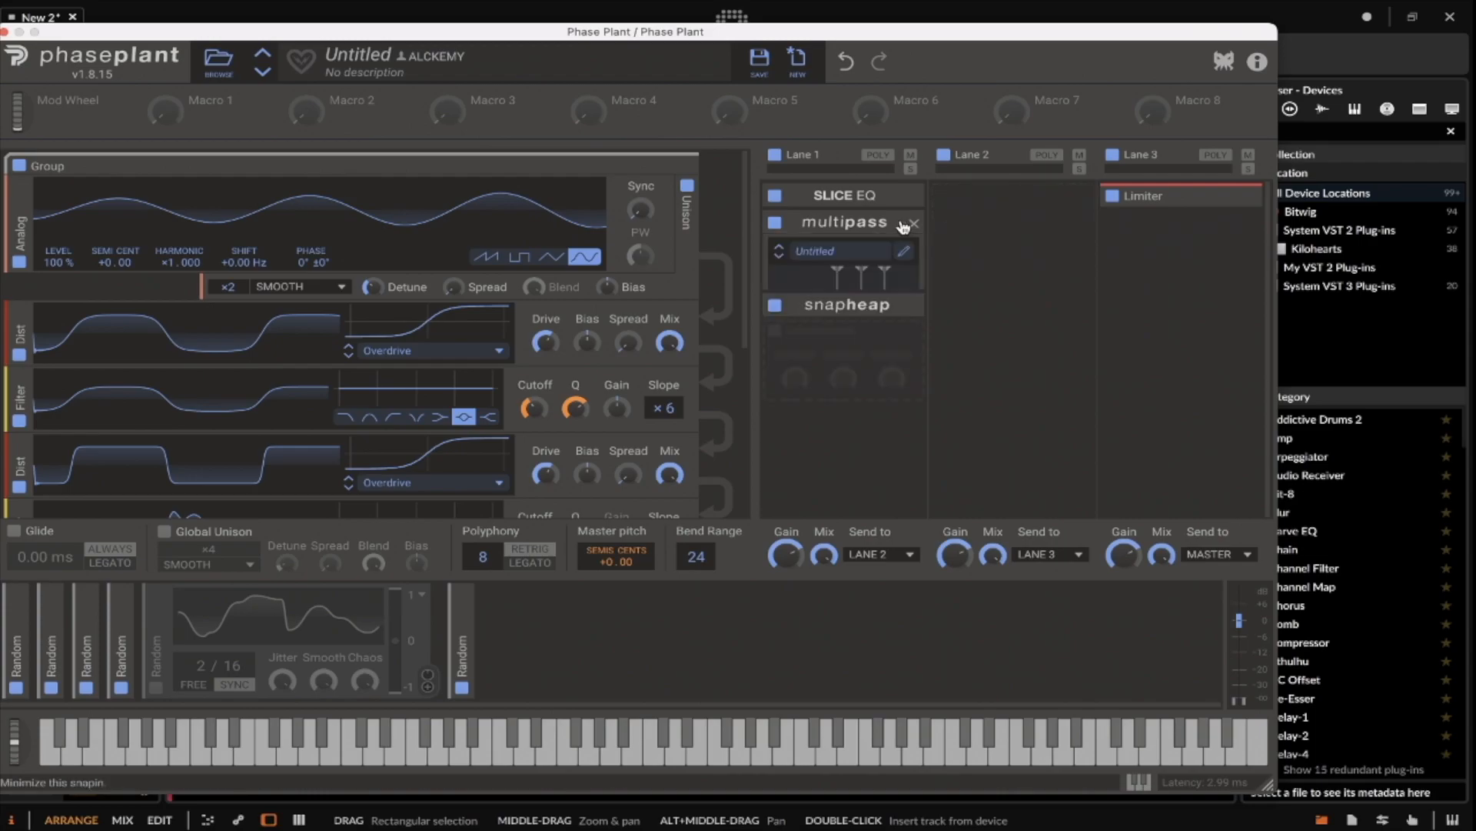
{"action": "left_click", "coordinate": [907, 249]}
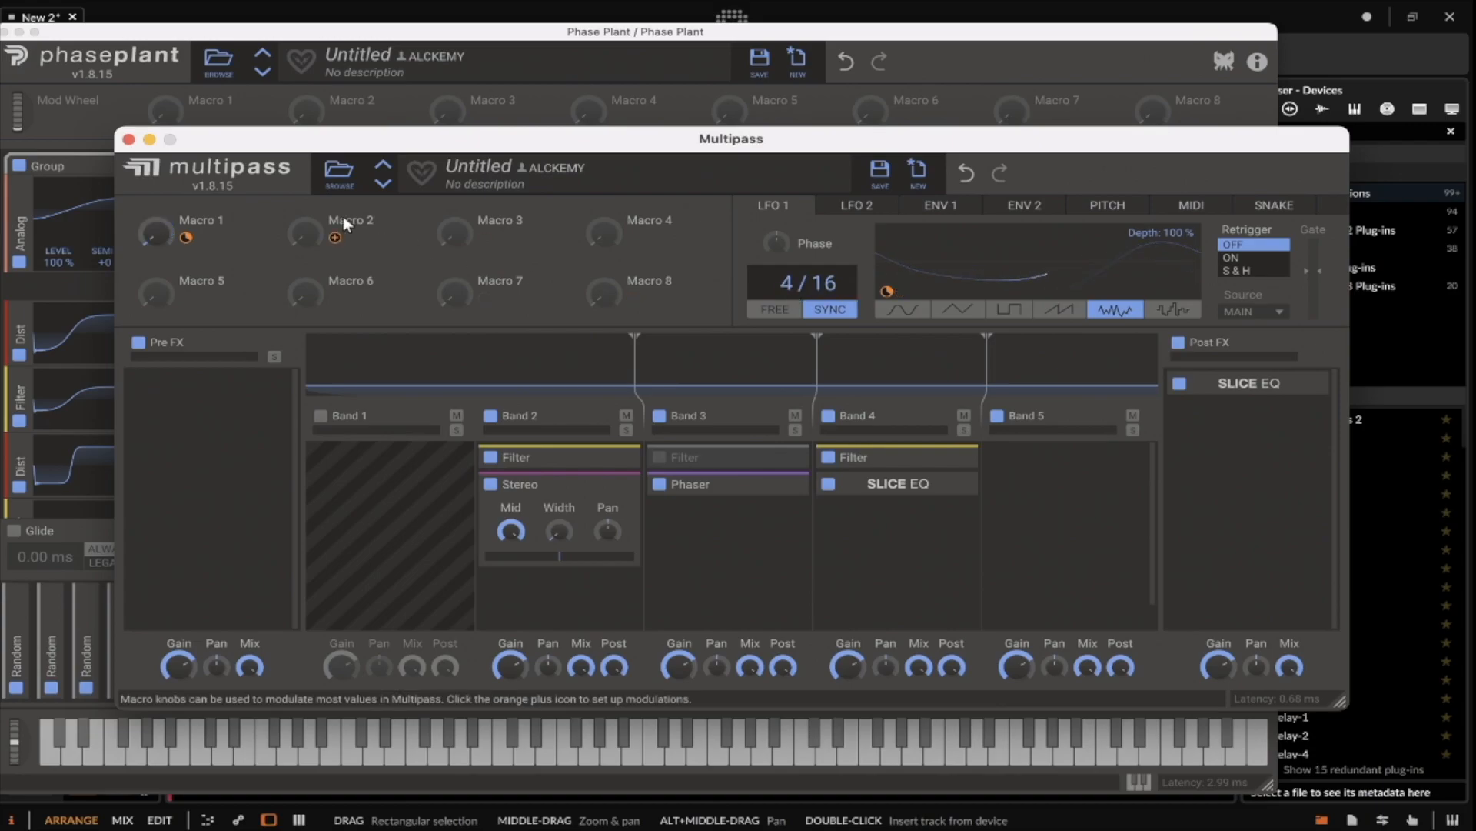
{"action": "left_click", "coordinate": [129, 139]}
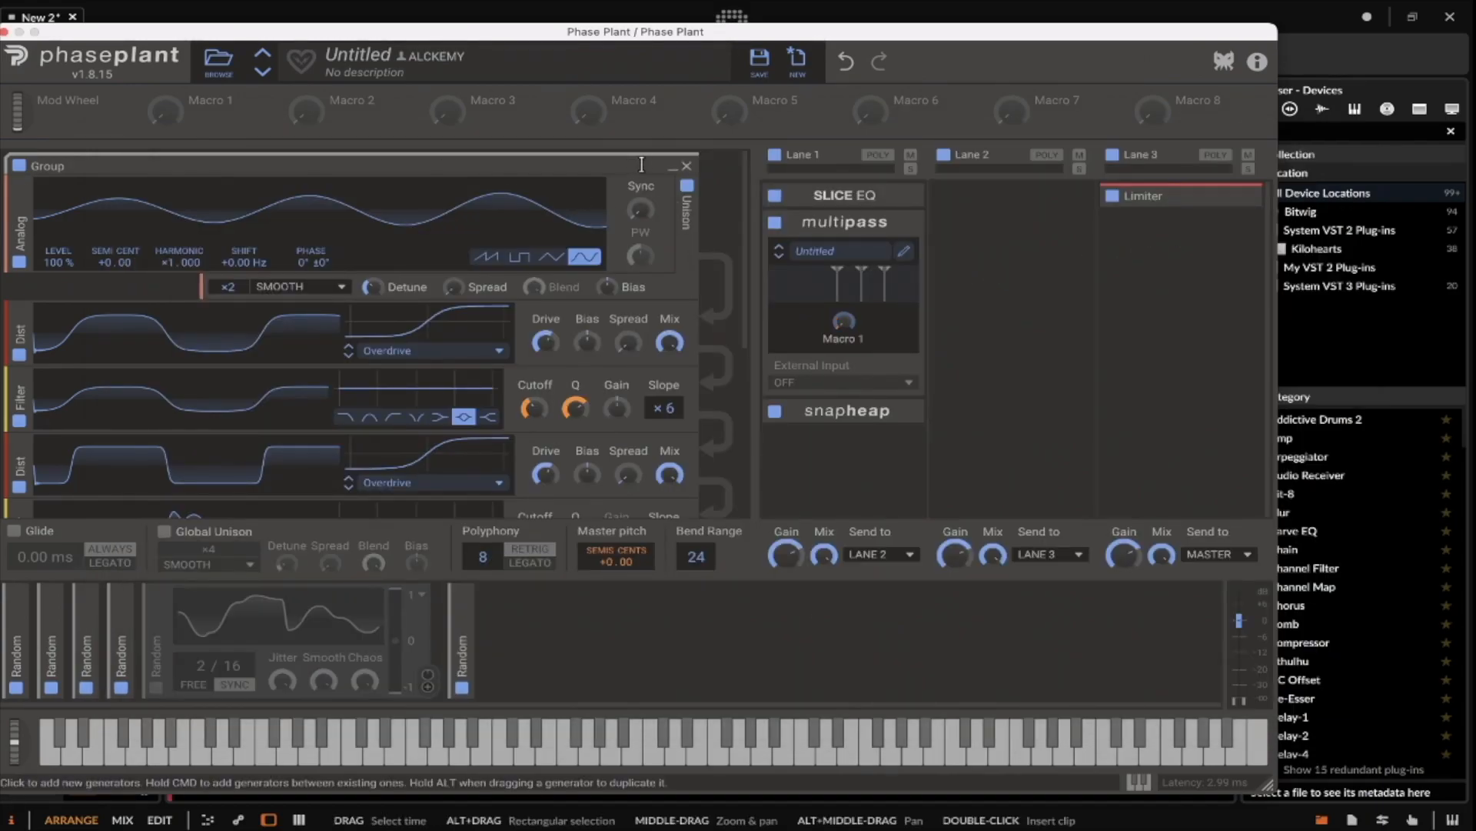
{"action": "left_click", "coordinate": [673, 167]}
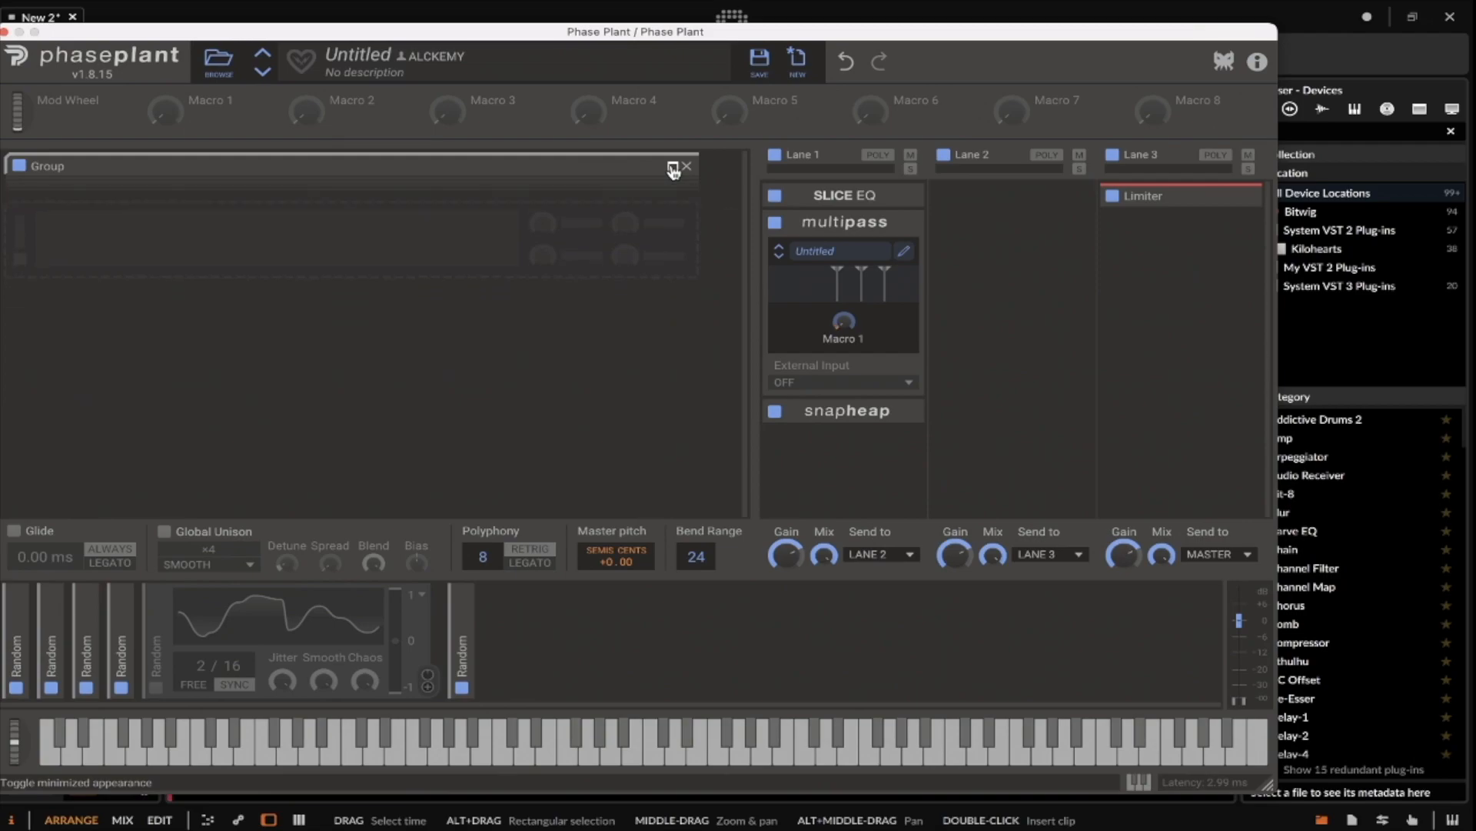